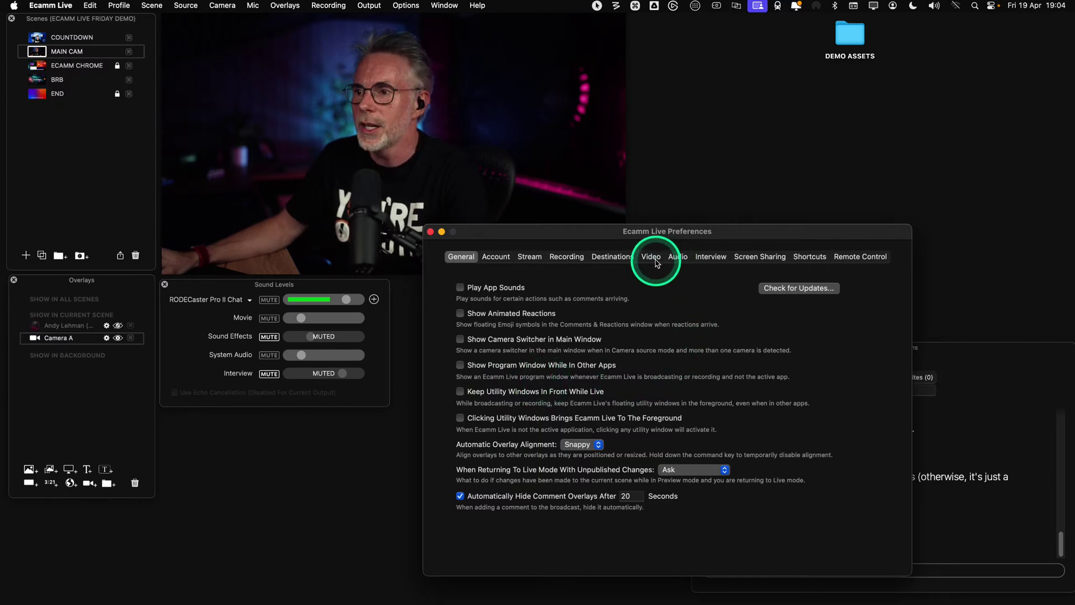
Set the default source mode for new scenes to Blank in the video preferences and close the preferences
key(ctrl)
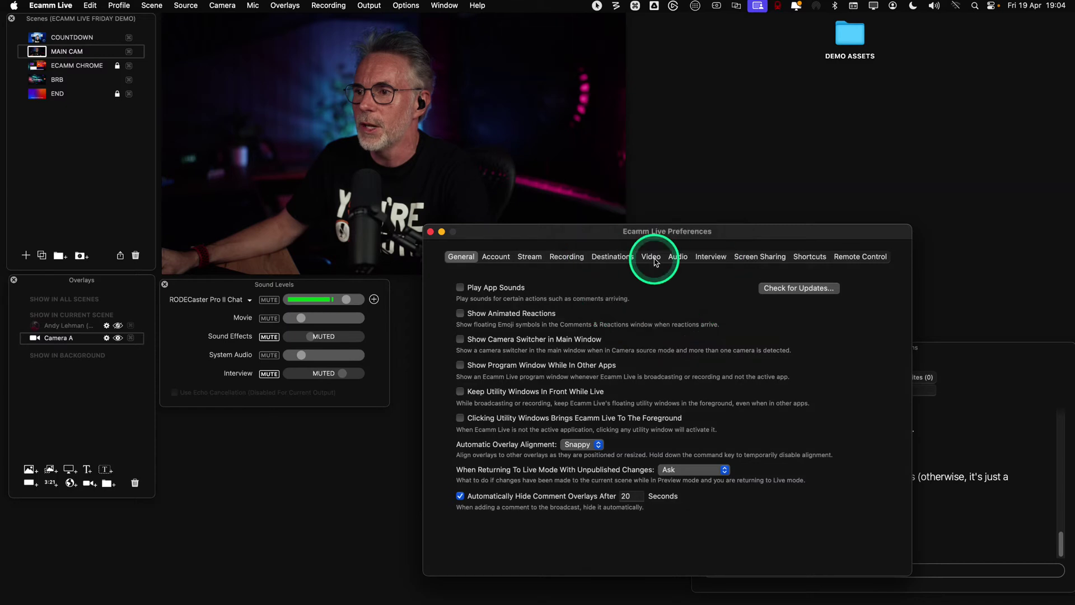
click(651, 257)
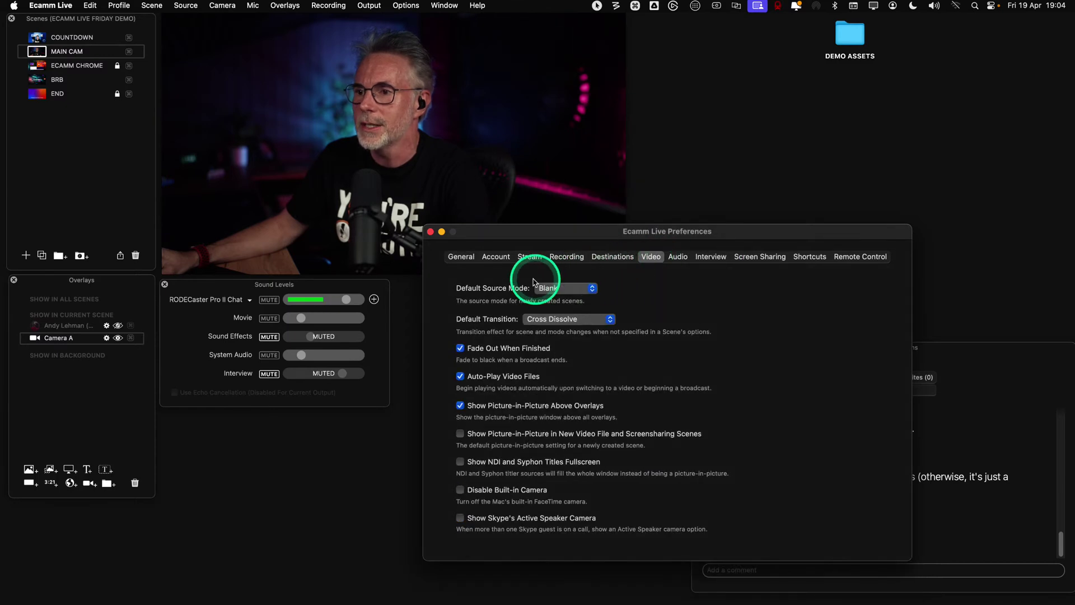
key(ctrl)
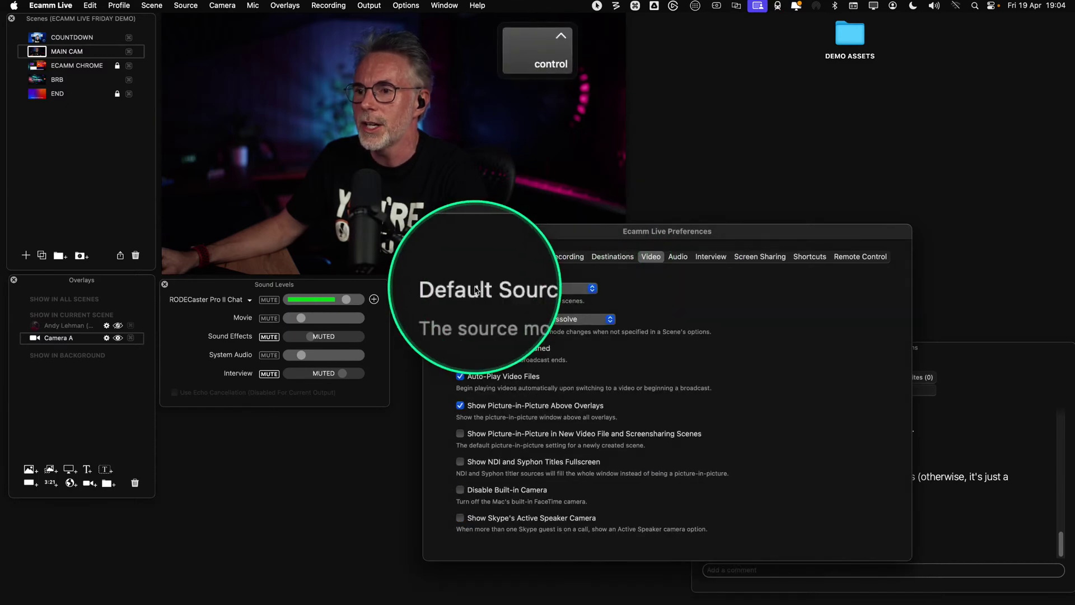
click(560, 288)
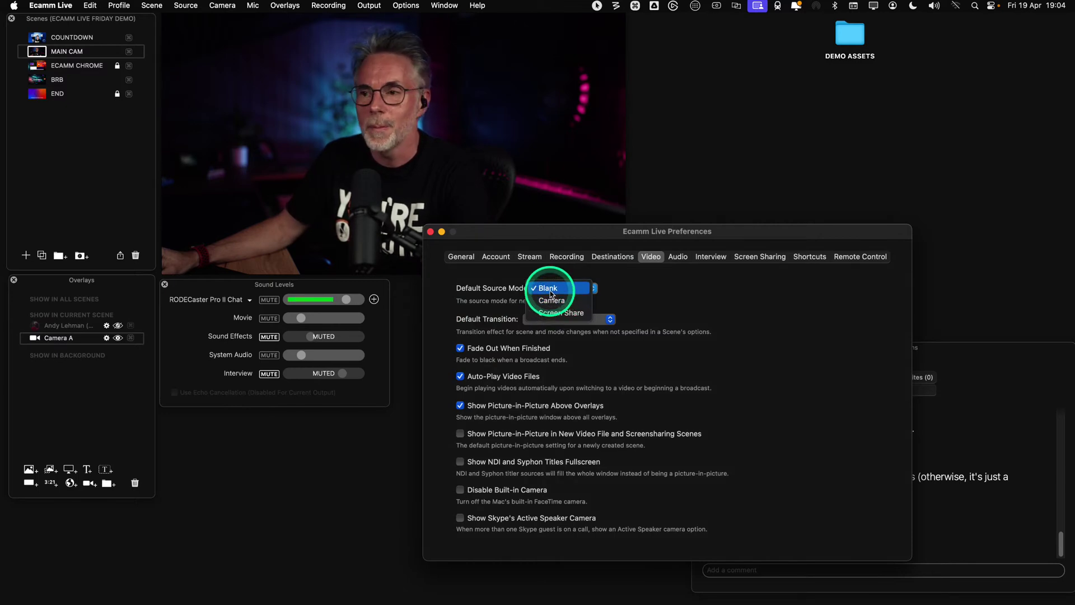
click(548, 288)
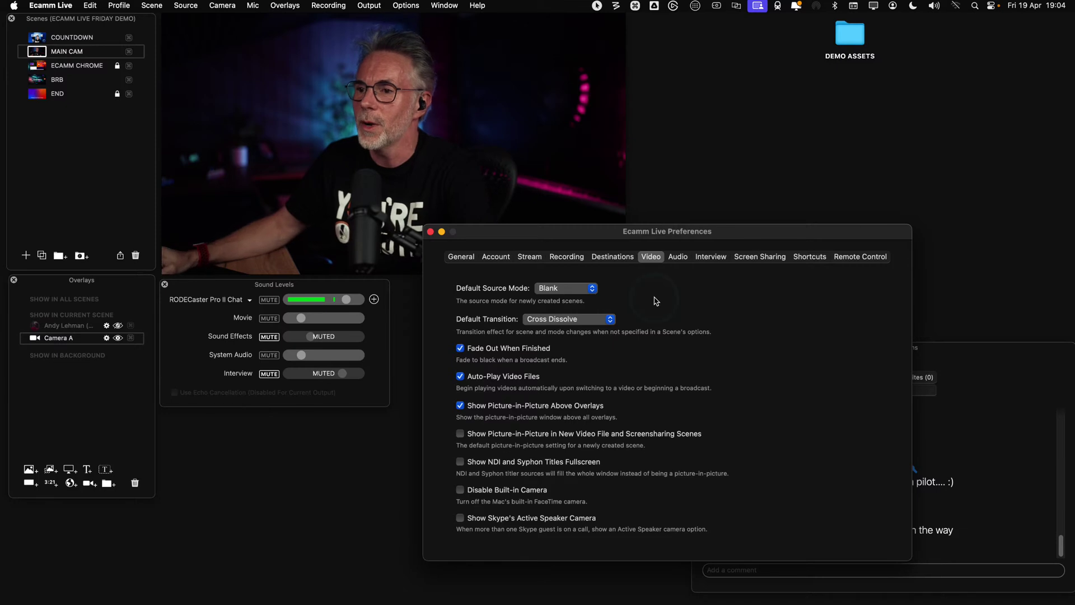
key(ctrl)
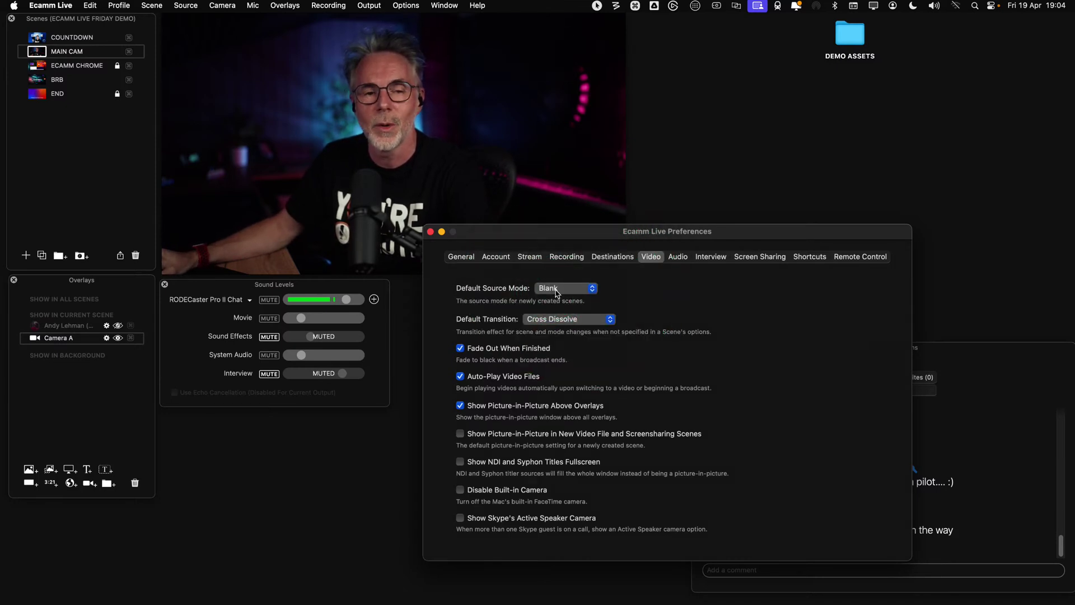
click(430, 232)
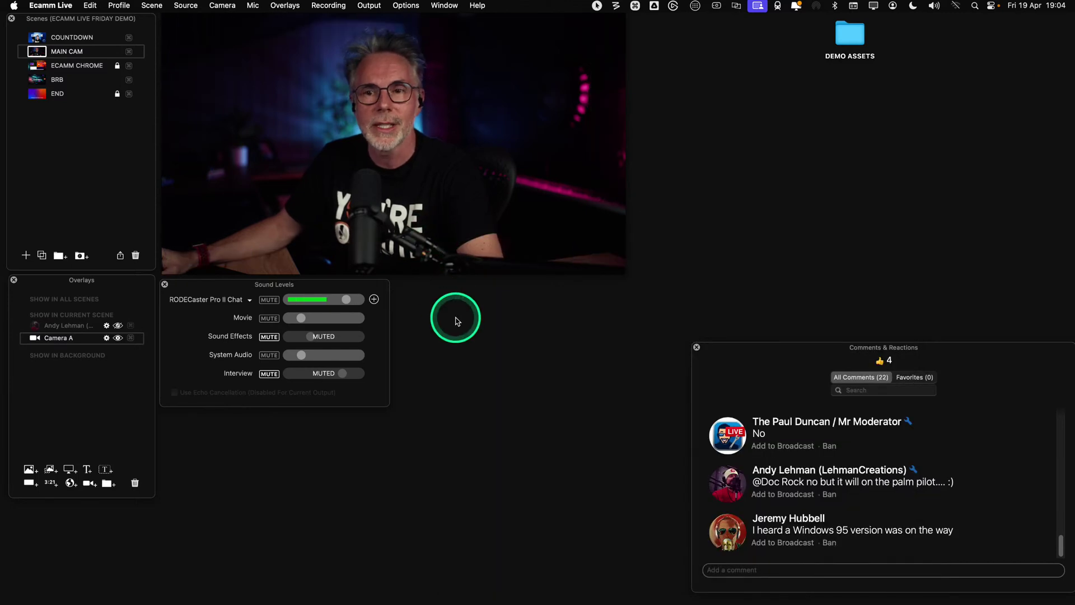
key(ctrl)
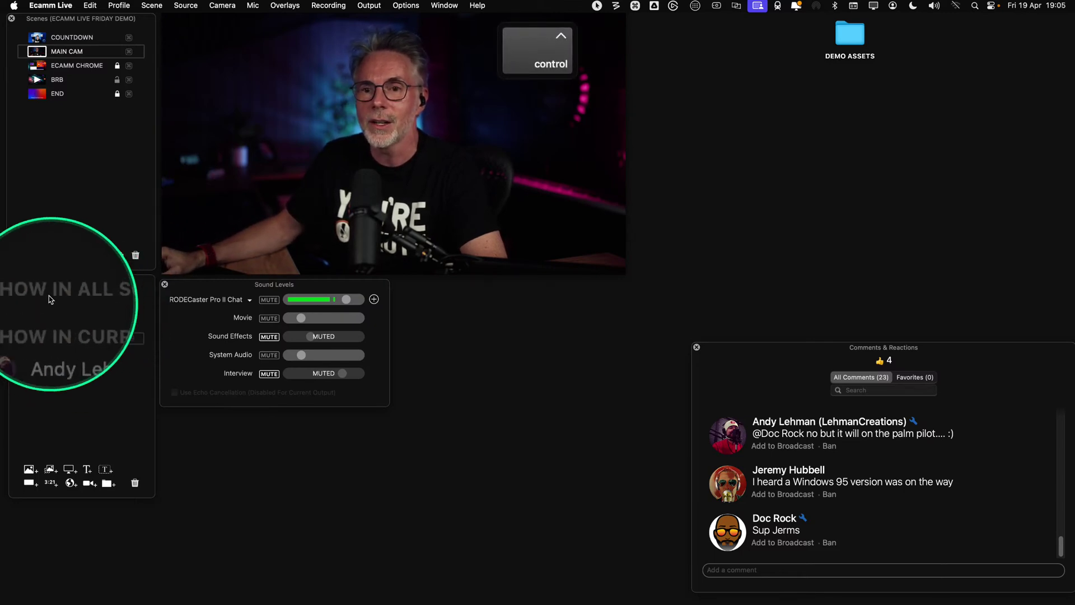
click(167, 441)
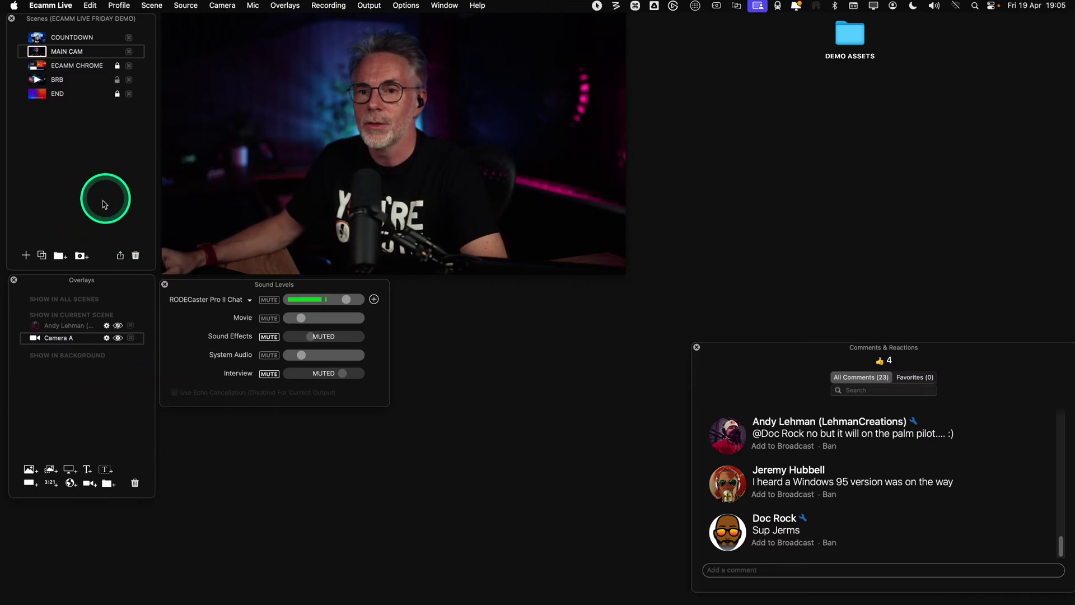
Add a new scene below MAIN CAM and hide the main window controls over the preview
key(ctrl)
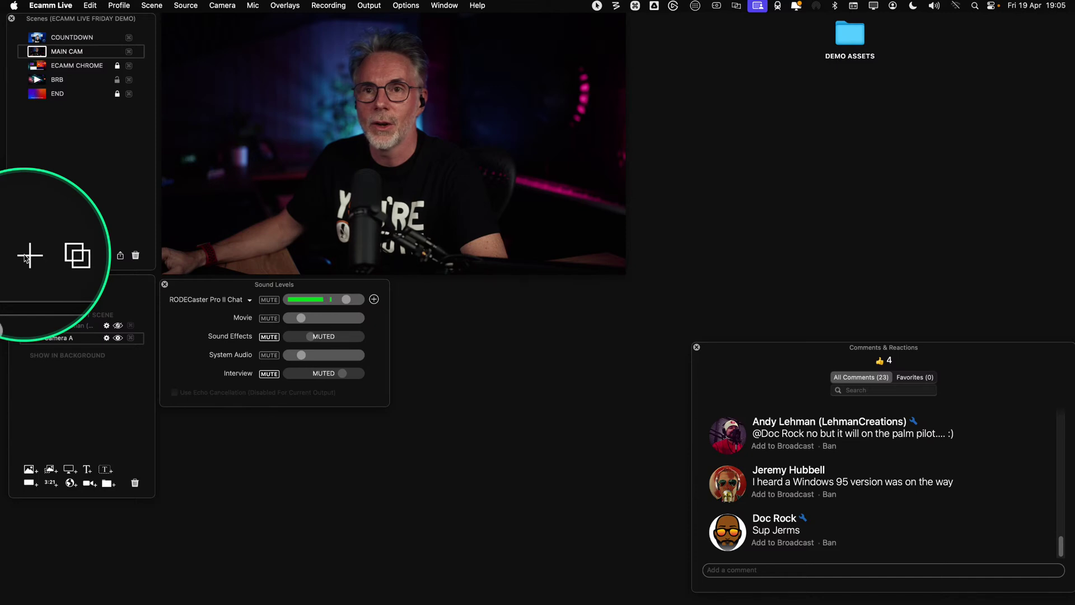
click(27, 255)
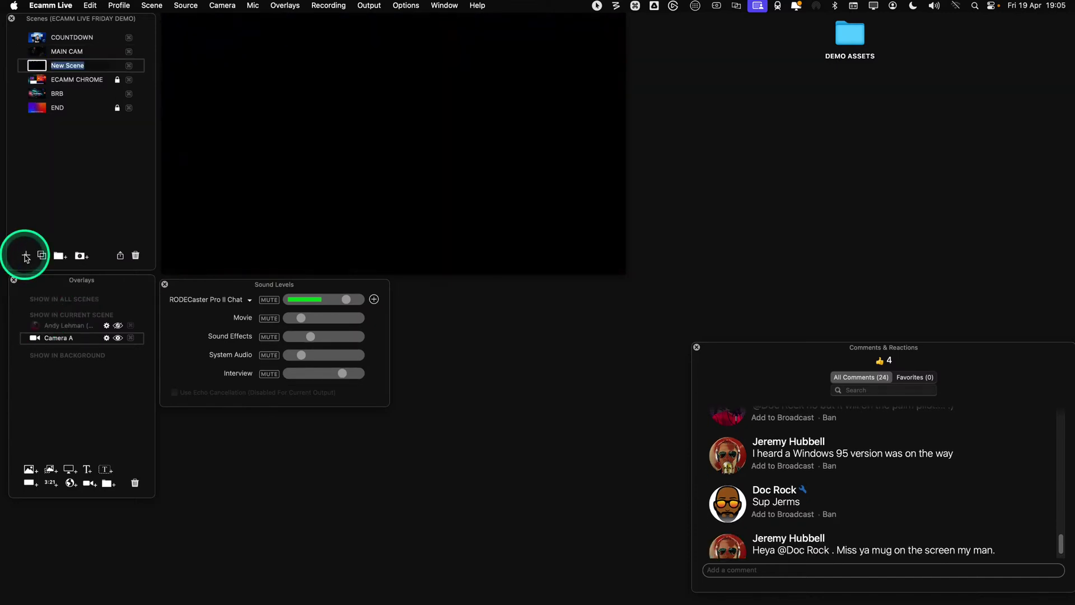
mouse_move(302, 119)
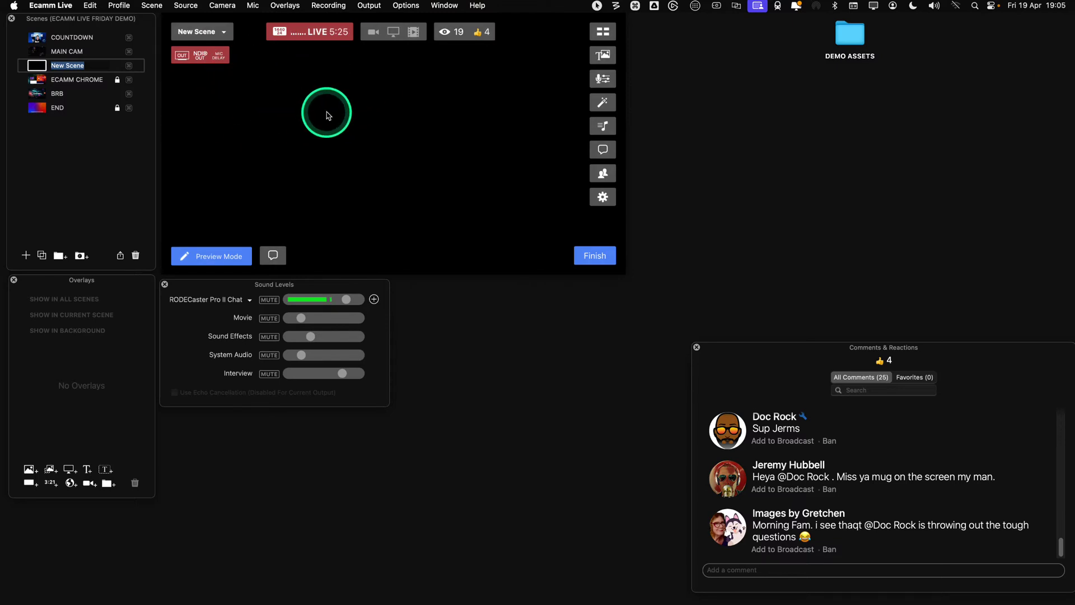
key(super)
key(super+apostrophe)
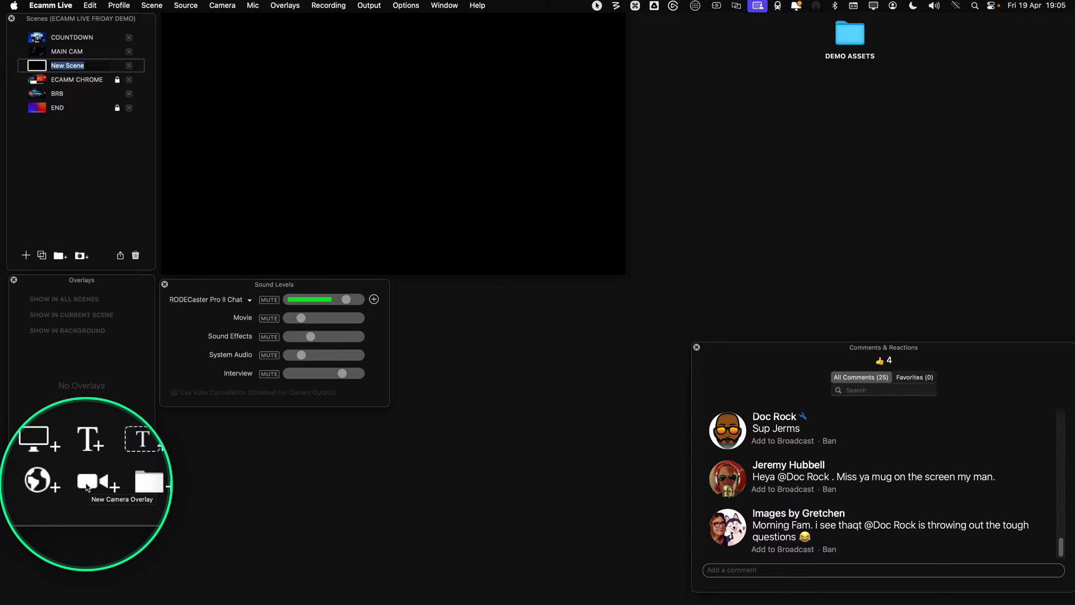
Add a camera overlay to the new scene, set its video source to Camera A, and close its settings
click(89, 483)
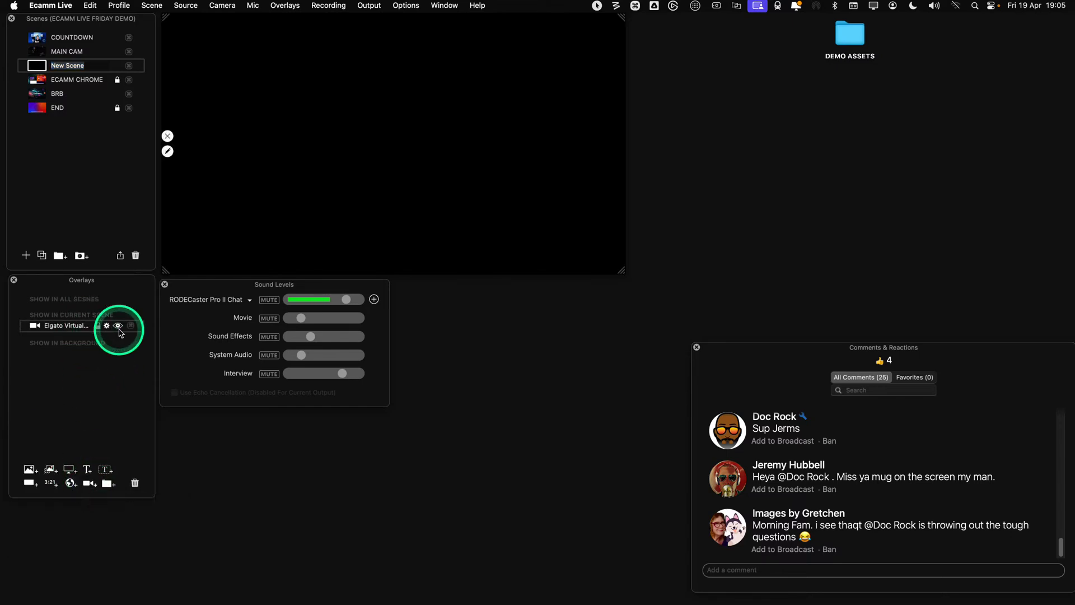
click(106, 325)
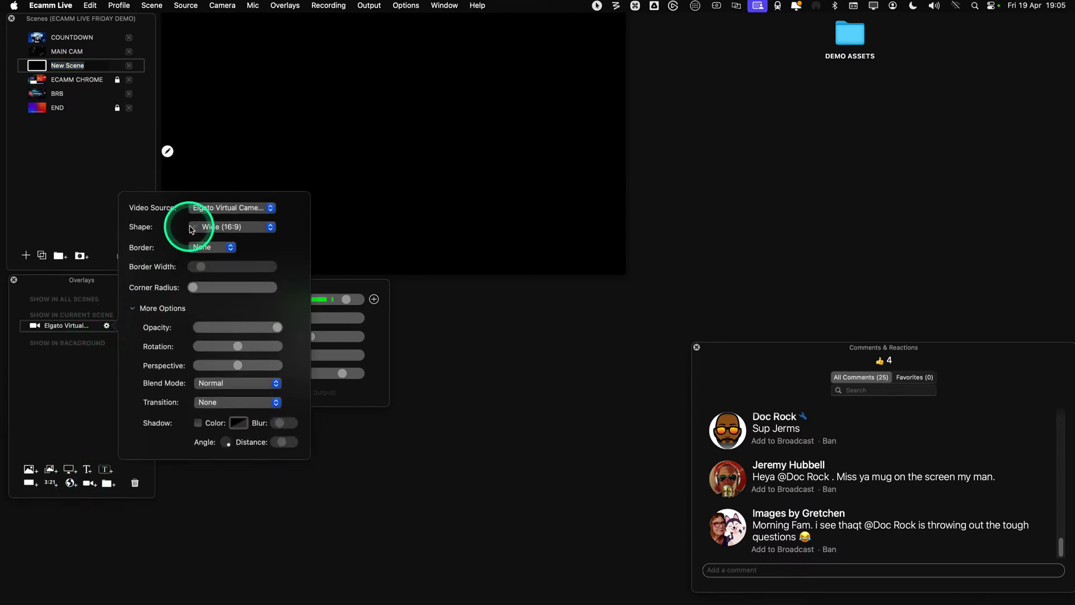
click(198, 207)
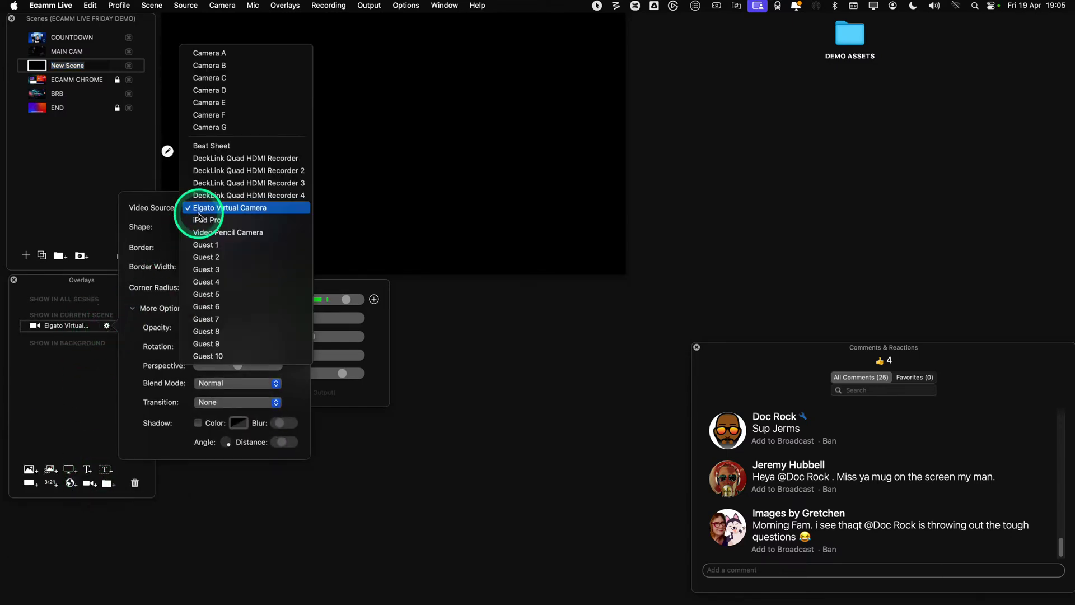
click(217, 53)
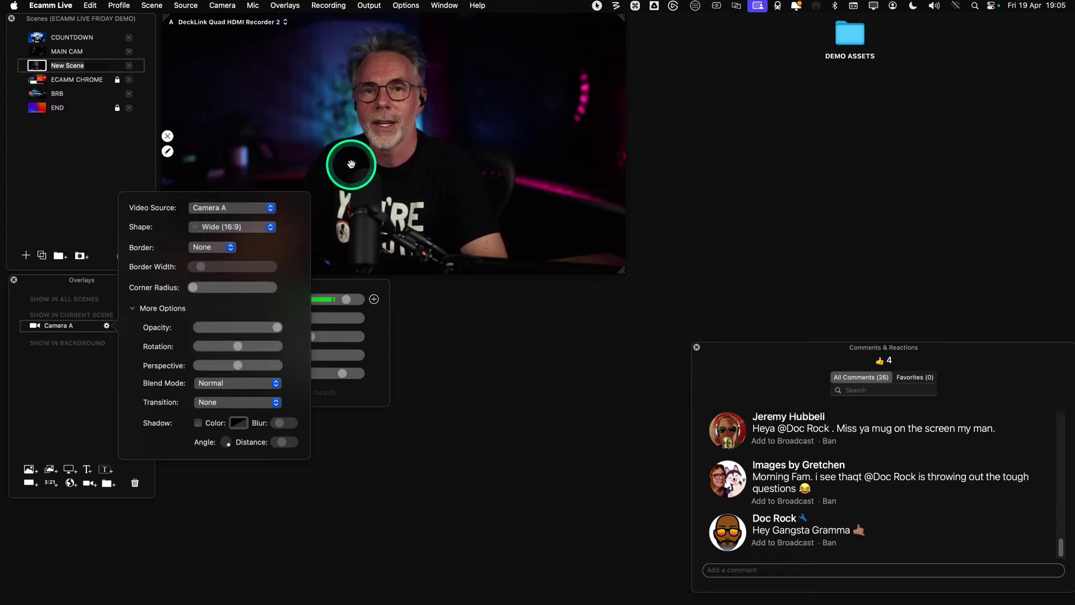
click(531, 381)
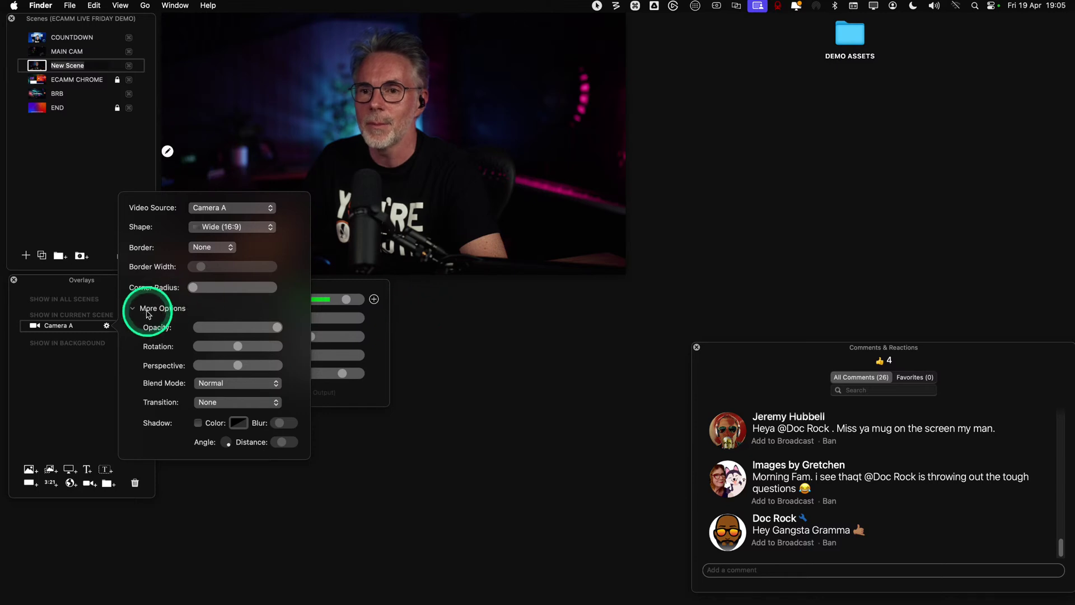
click(107, 326)
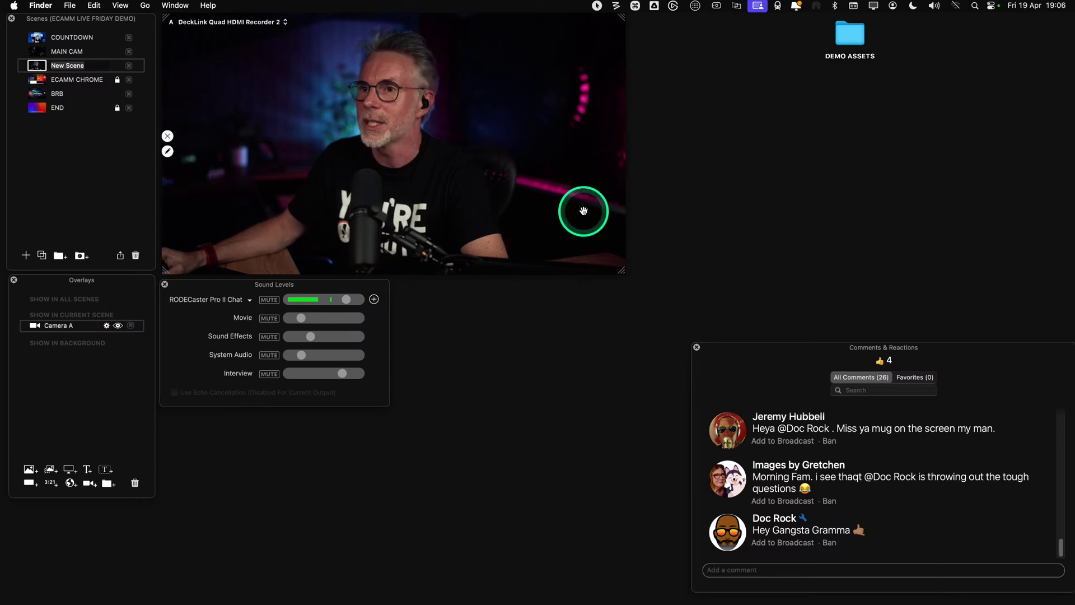
click(496, 165)
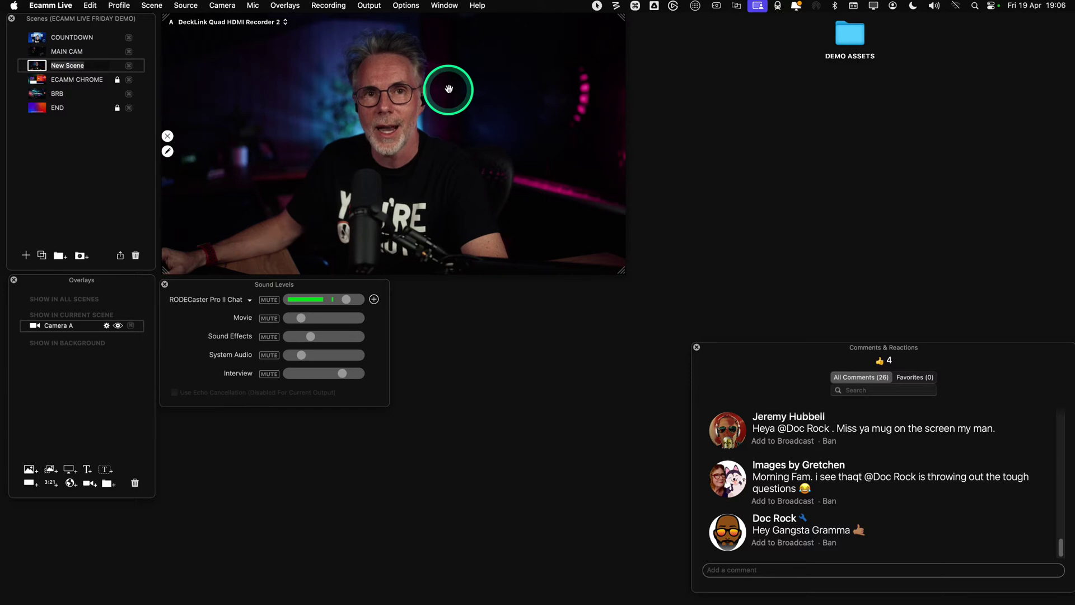
Open the Camera Switcher and examine the available video and guest sources in the All Sources view
click(452, 7)
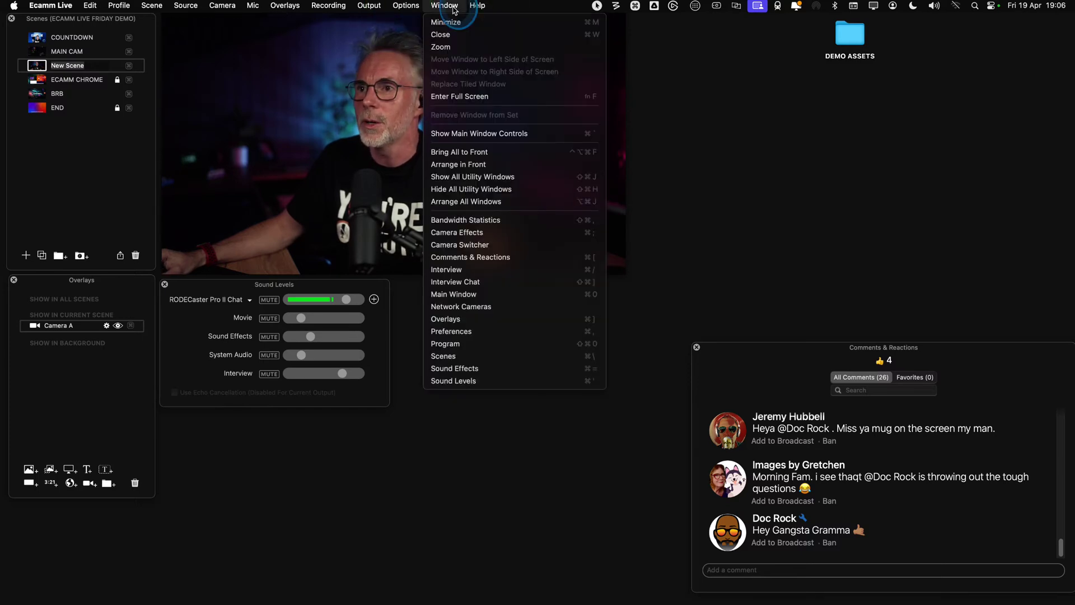
click(486, 246)
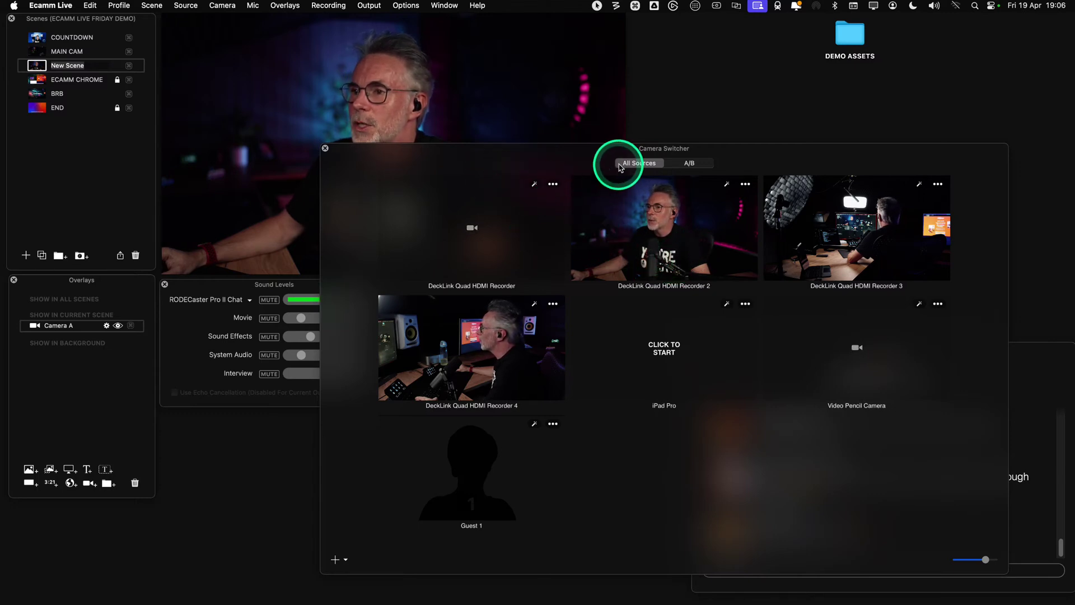
key(ctrl)
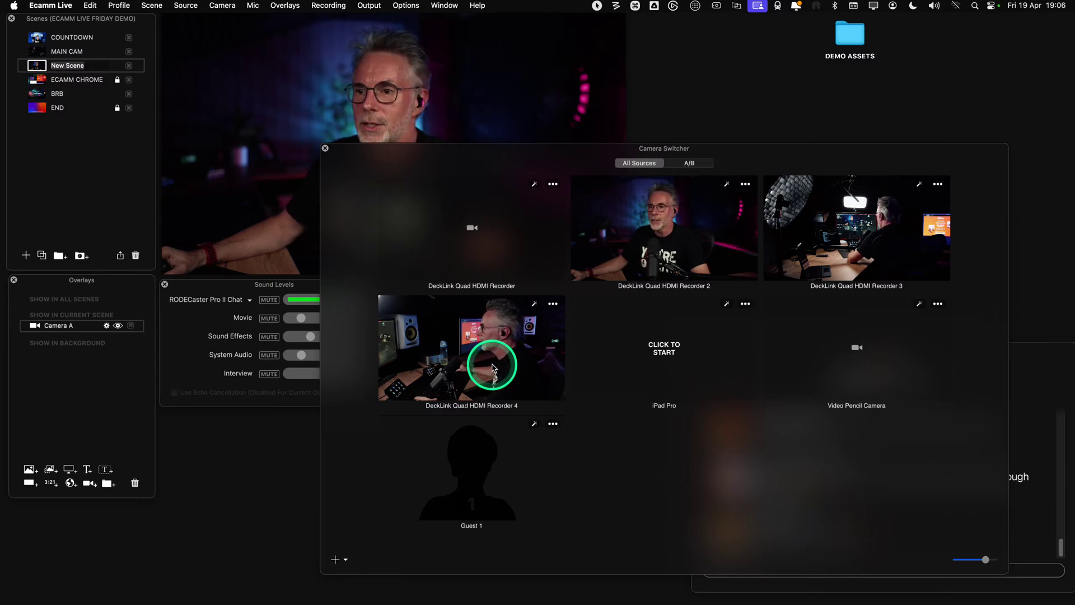
click(479, 479)
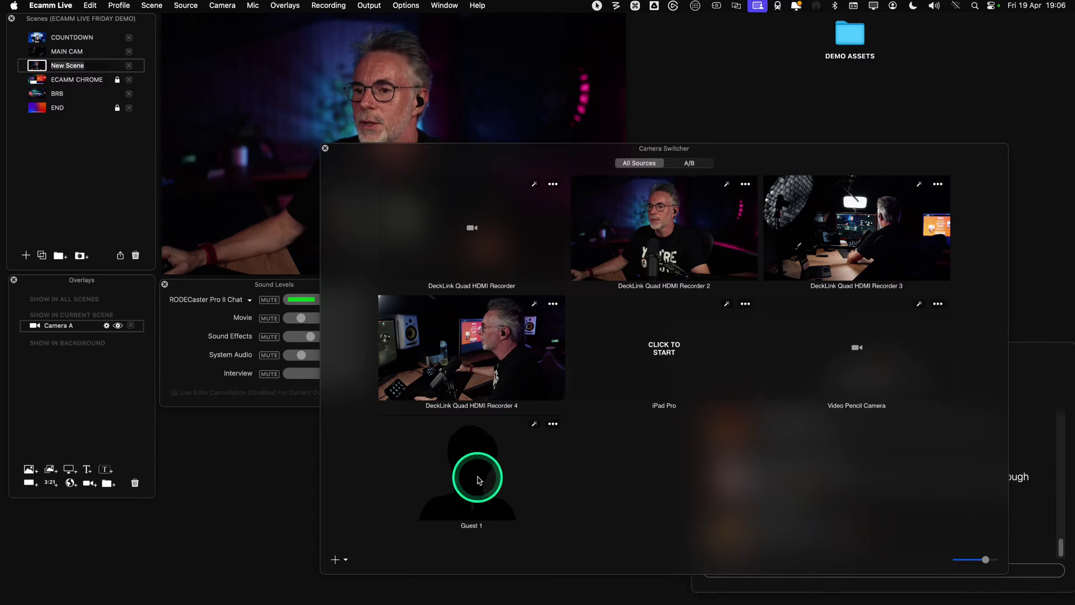
key(ctrl)
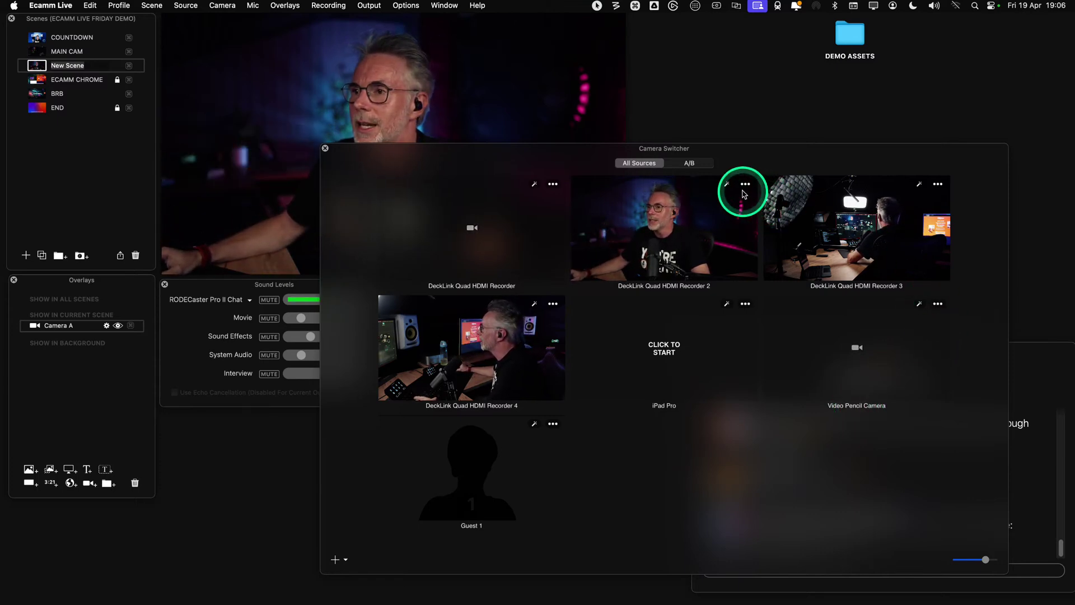
key(ctrl)
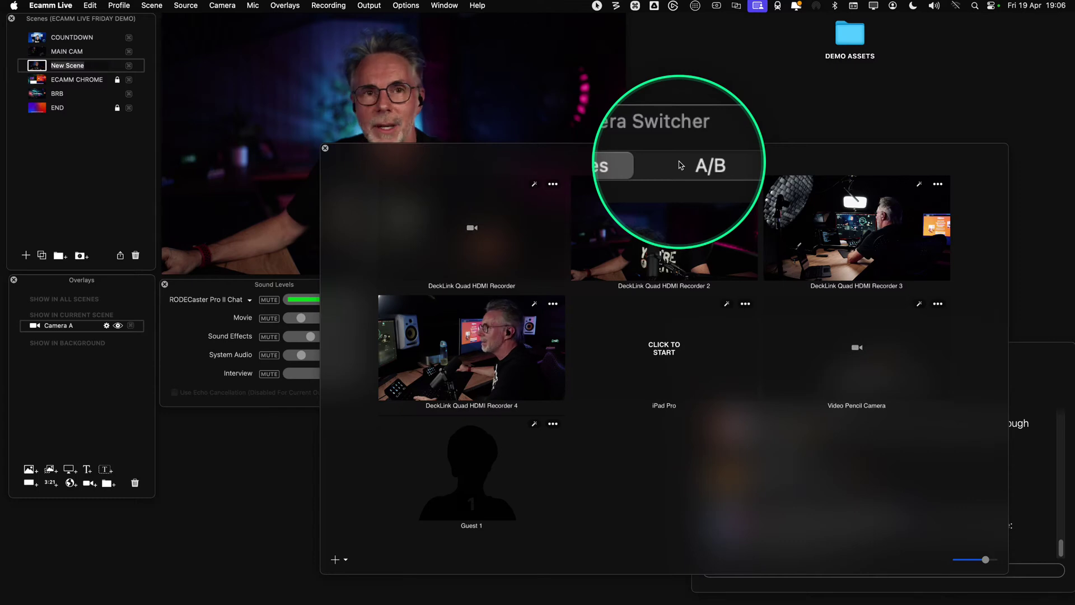
Examine which sources are assigned to Camera A through Camera G in the A/B view, and close the Camera Switcher
click(681, 164)
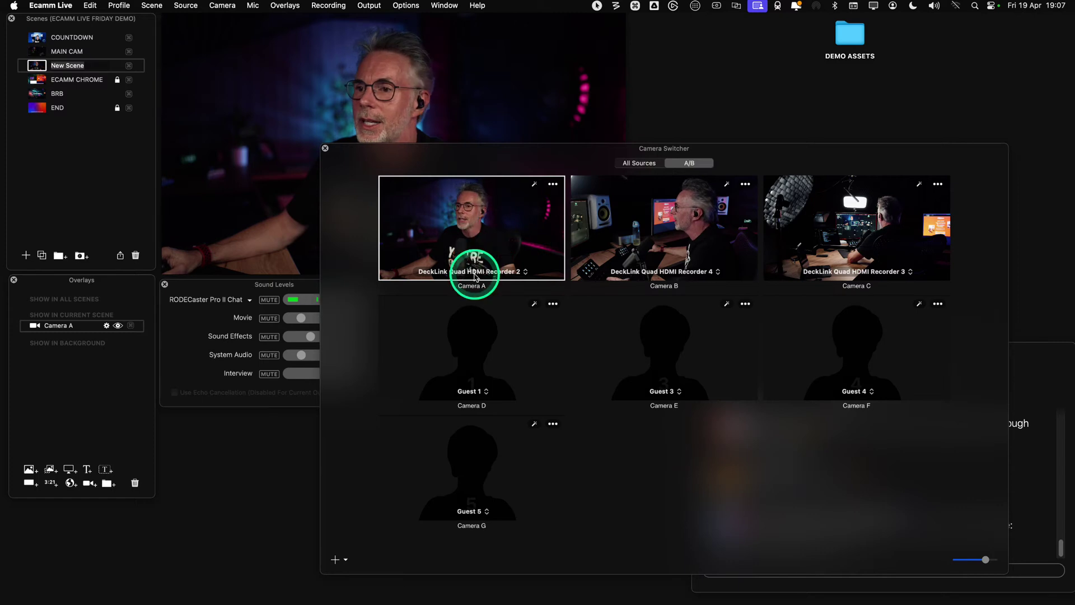
key(ctrl)
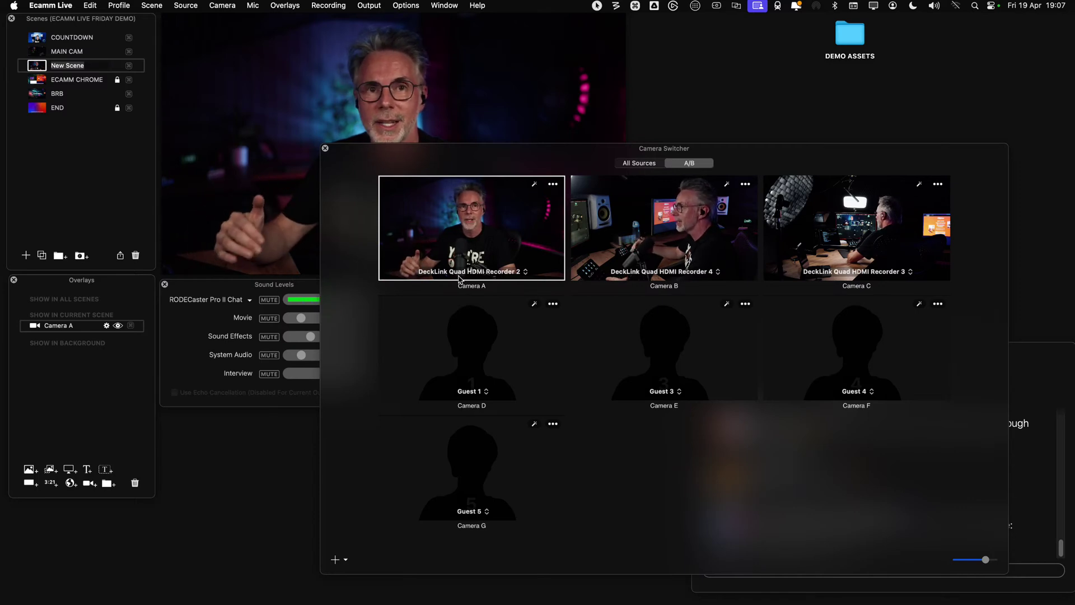
click(524, 257)
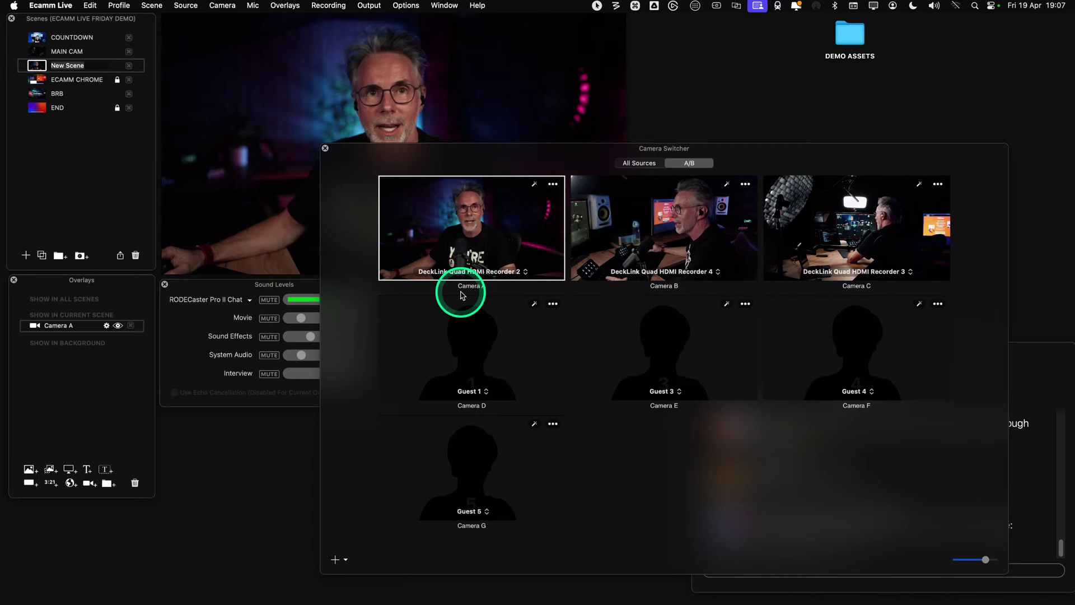
key(ctrl)
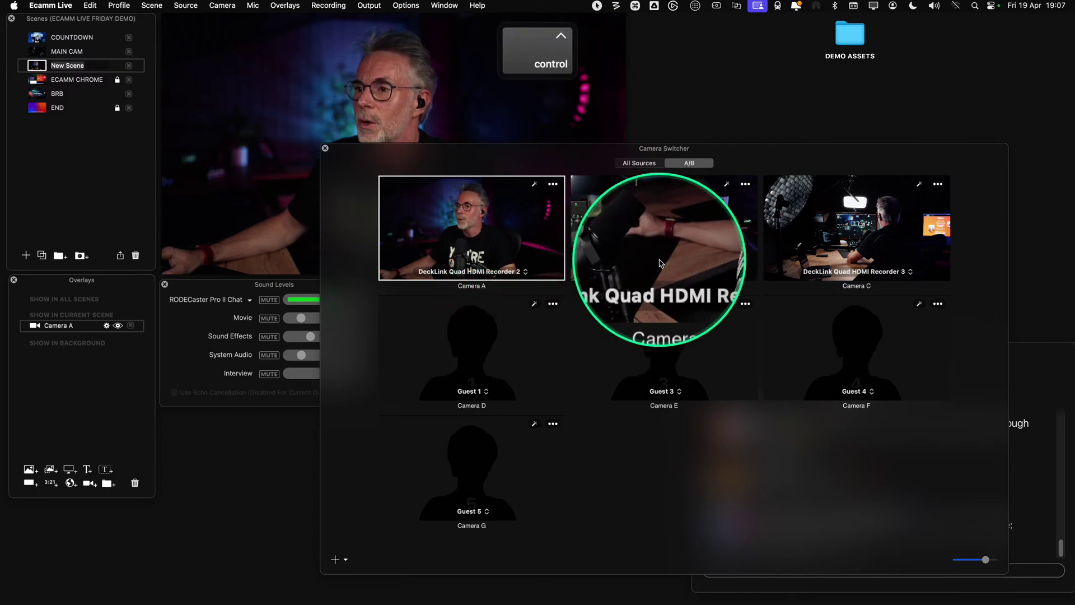
key(ctrl)
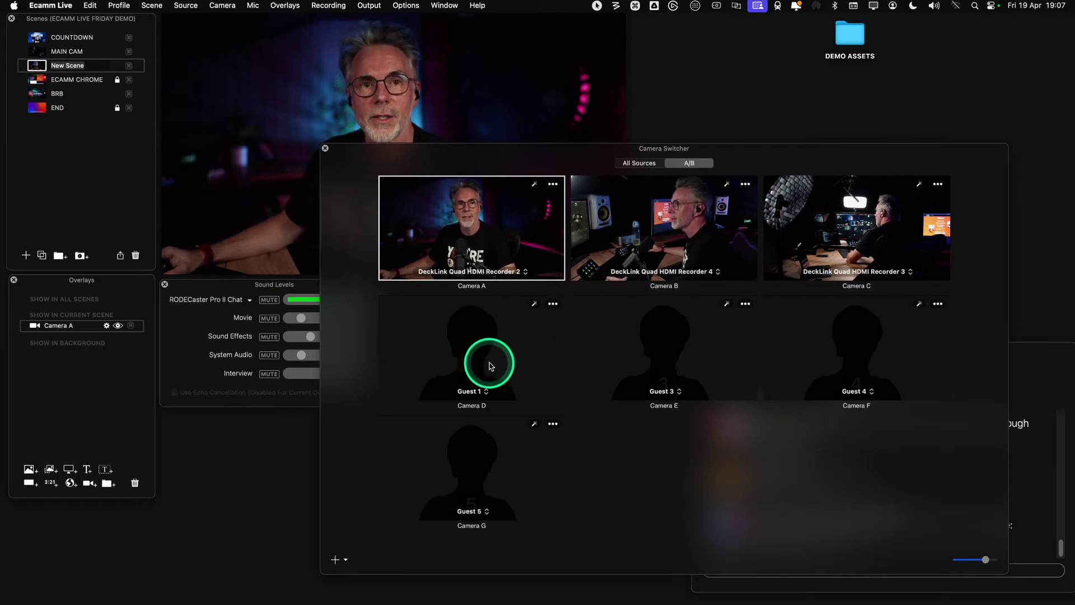
key(ctrl)
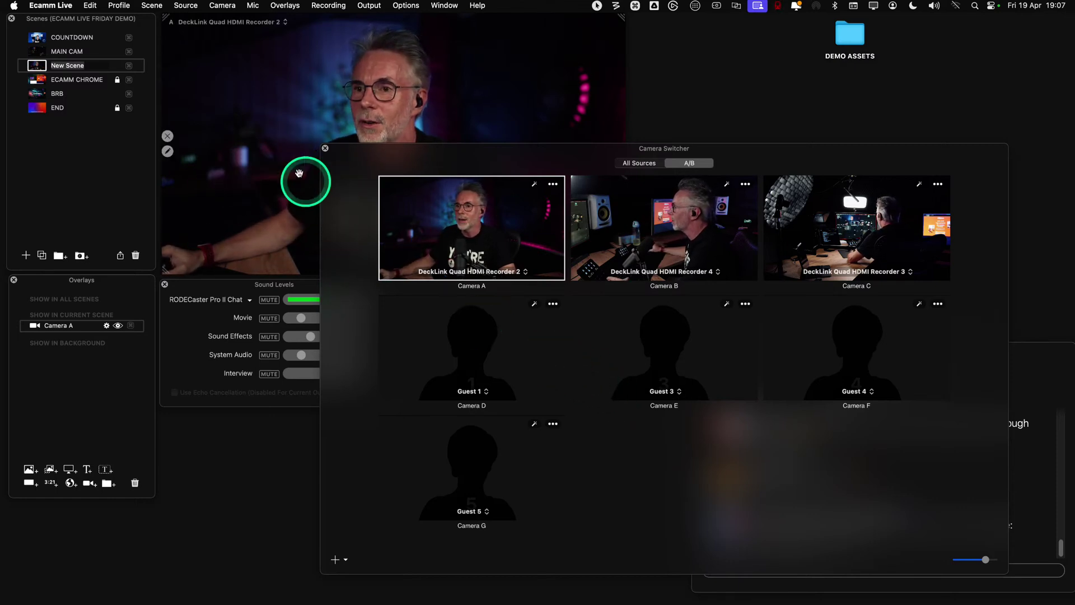
mouse_move(312, 150)
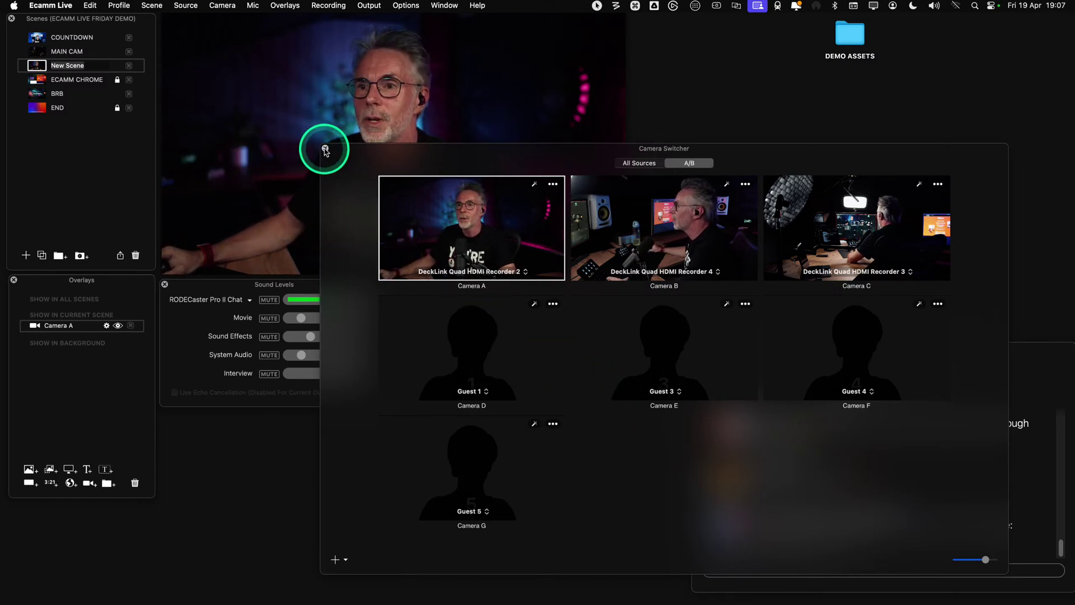
click(326, 149)
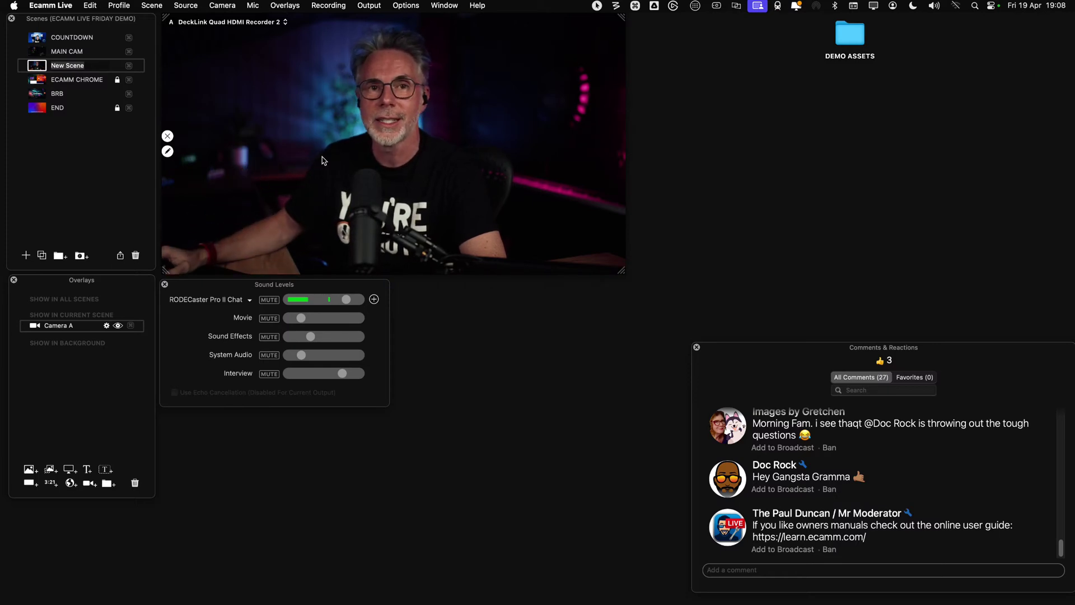
mouse_move(323, 161)
mouse_down()
mouse_move(320, 134)
mouse_move(289, 142)
mouse_up()
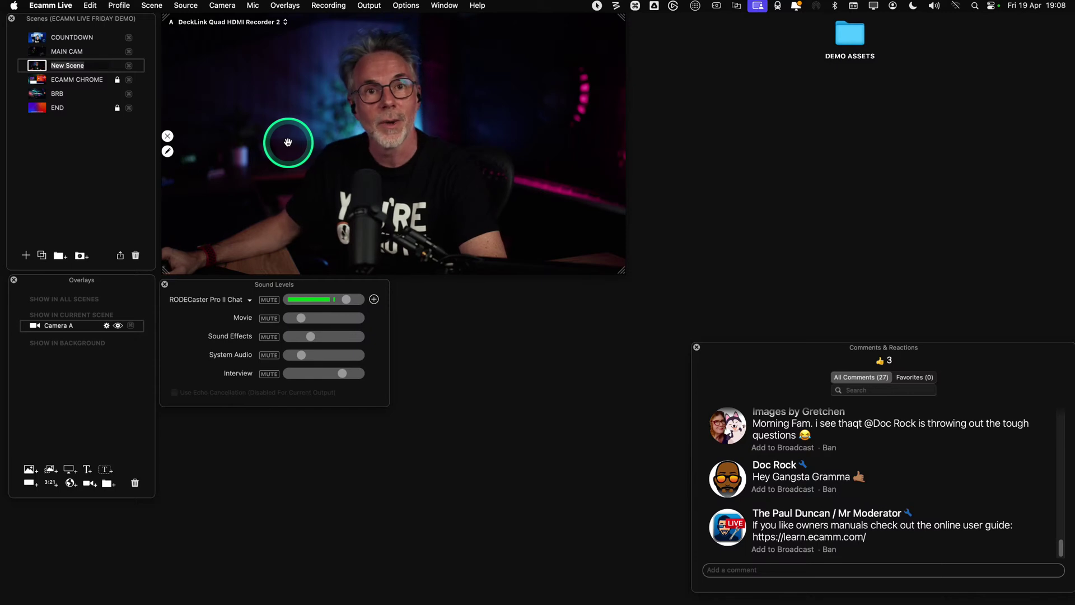
Open the camera overlay's settings from the preview, review its options, and close them
key(ctrl)
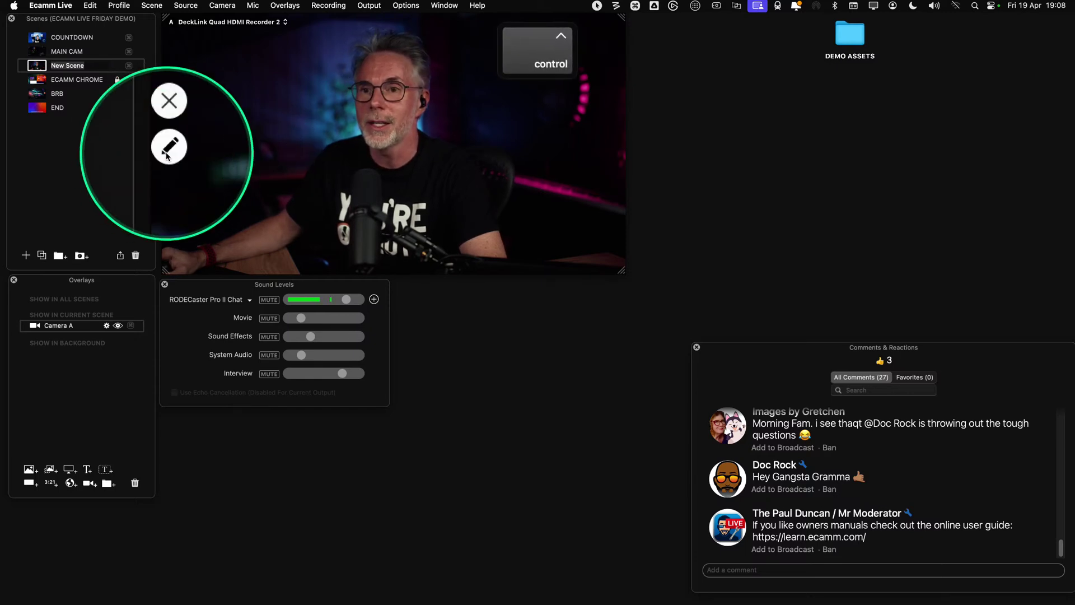
click(168, 151)
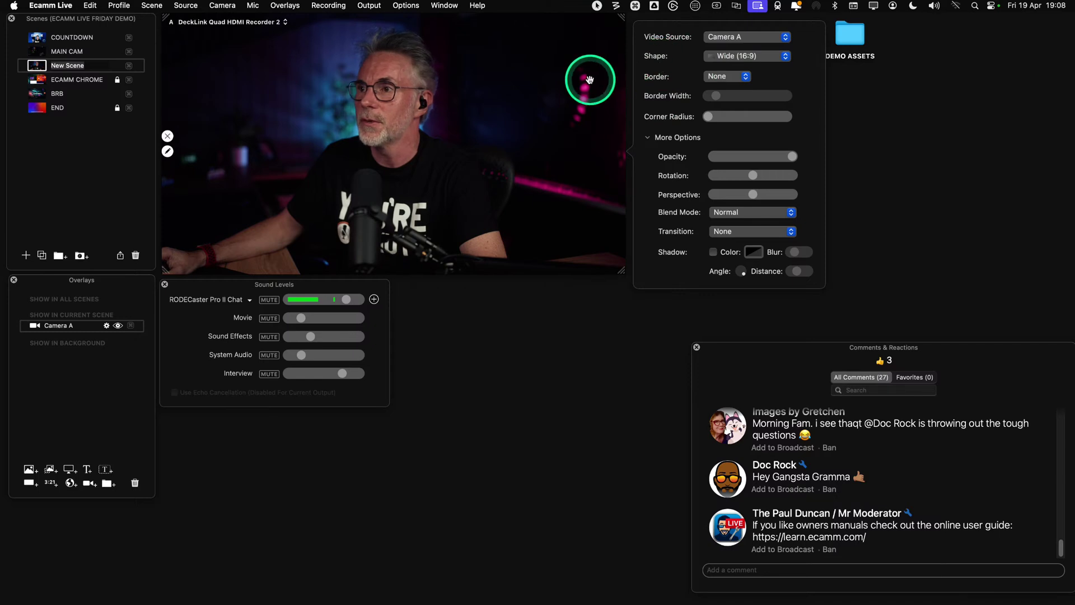
click(548, 87)
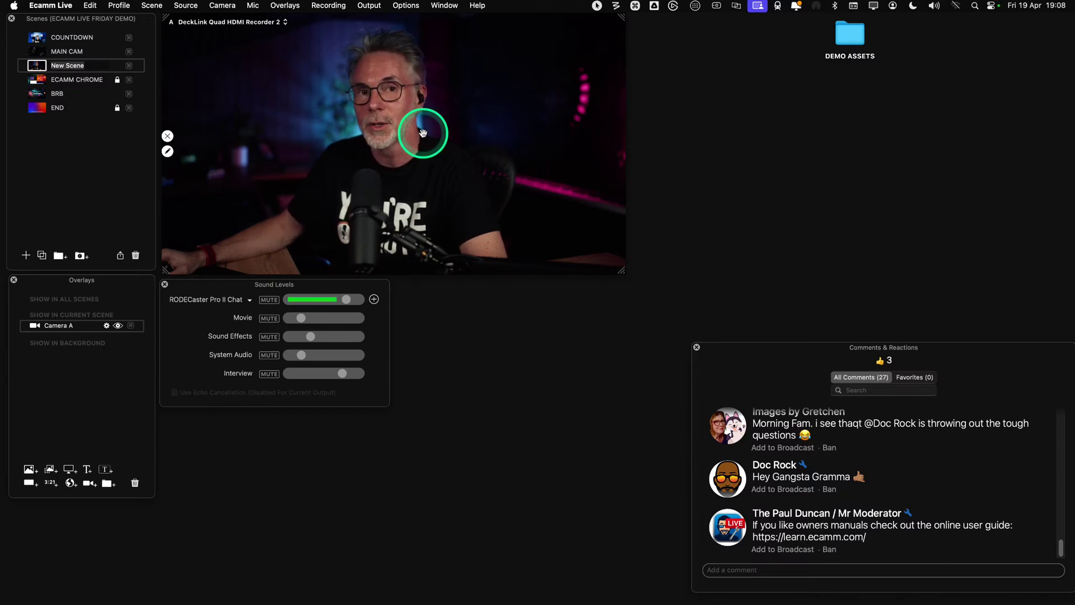
Shrink the camera overlay to about 80 percent of the canvas width and reposition it near the centre
scroll(423, 133, down, 5)
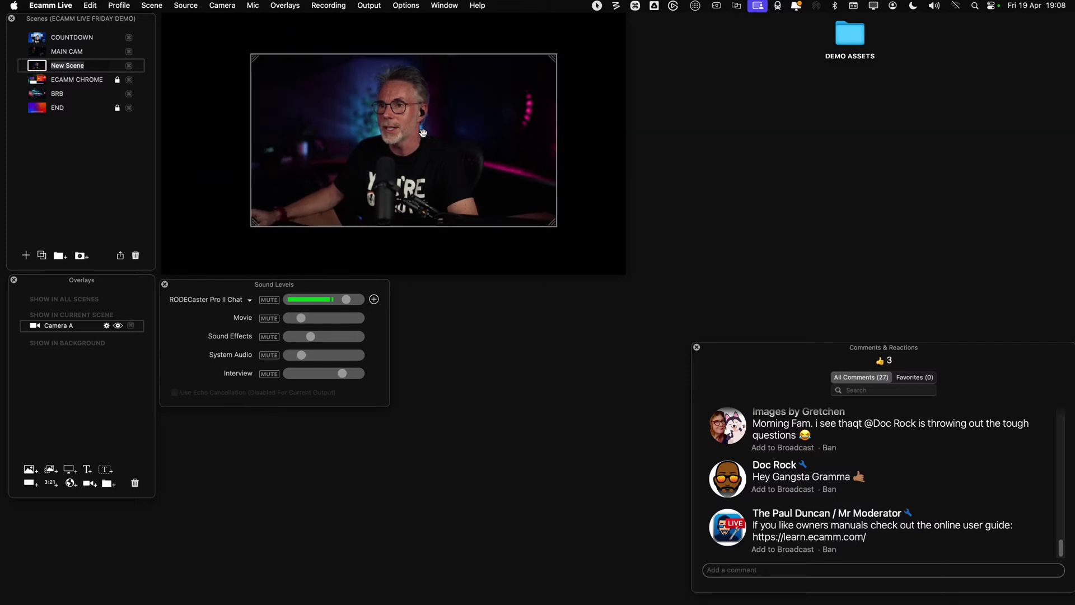
scroll(422, 132, up, 5)
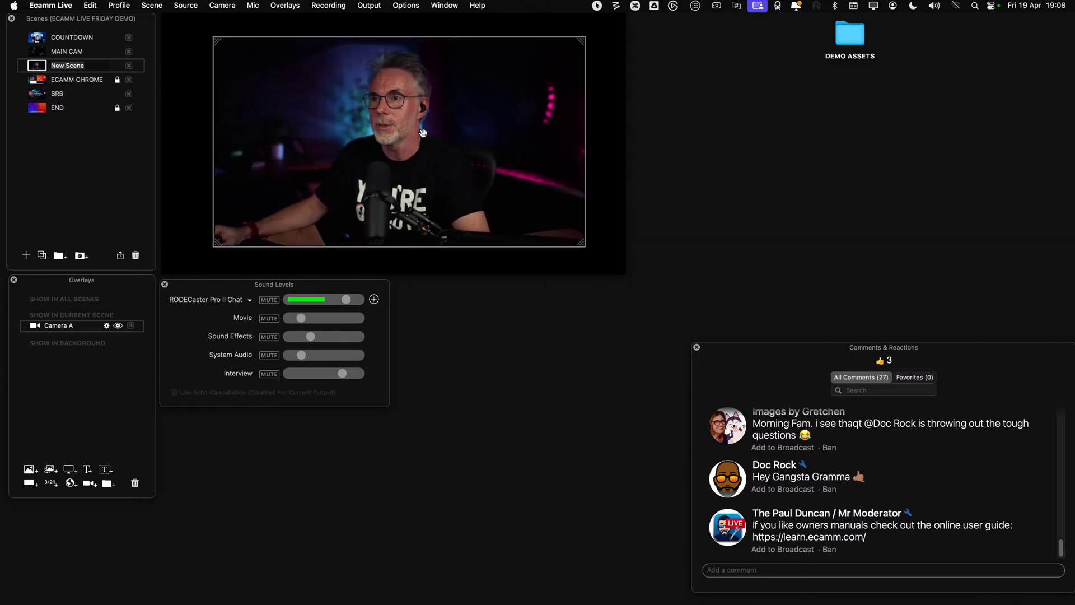
click(422, 132)
mouse_move(423, 132)
mouse_down()
mouse_move(404, 132)
mouse_move(437, 138)
mouse_move(420, 116)
mouse_move(401, 130)
mouse_move(415, 134)
mouse_up()
click(416, 134)
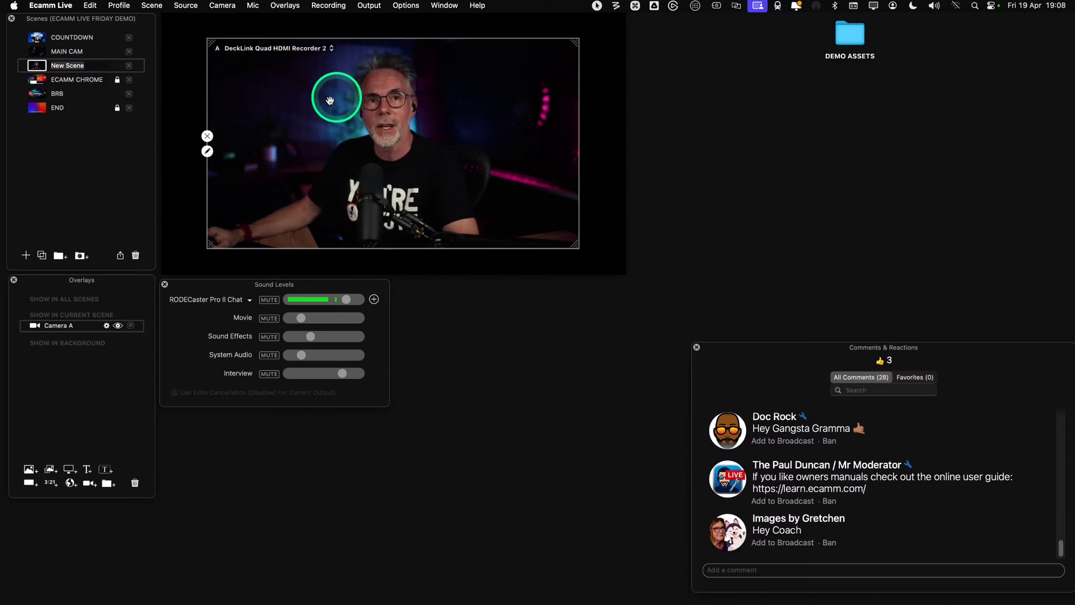
Try the Circle and Square shapes on the camera overlay, return it to Wide (16:9), and close its settings
click(208, 151)
key(ctrl)
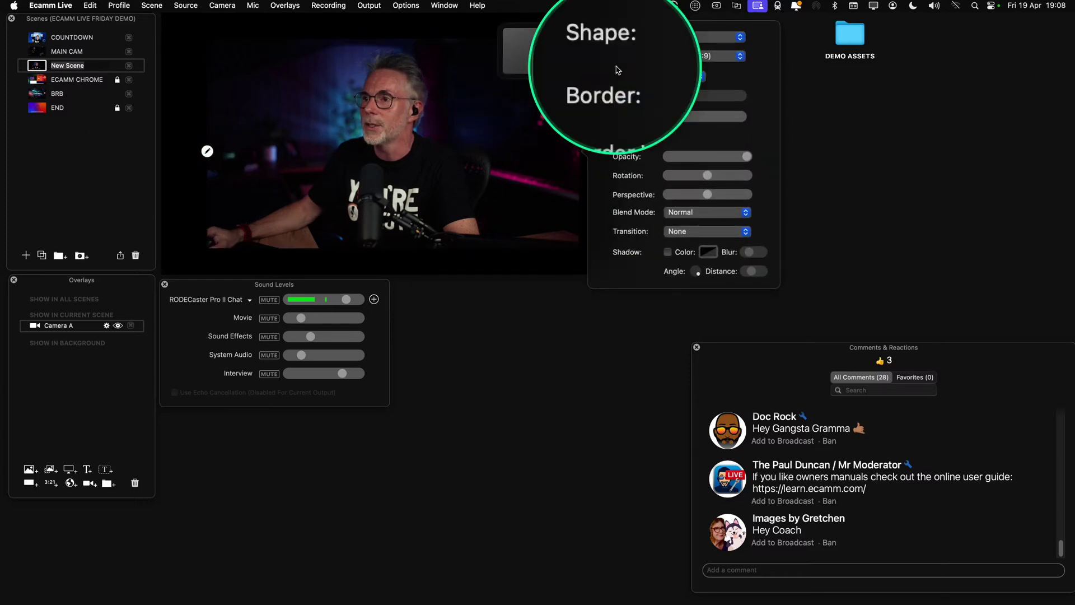
click(714, 56)
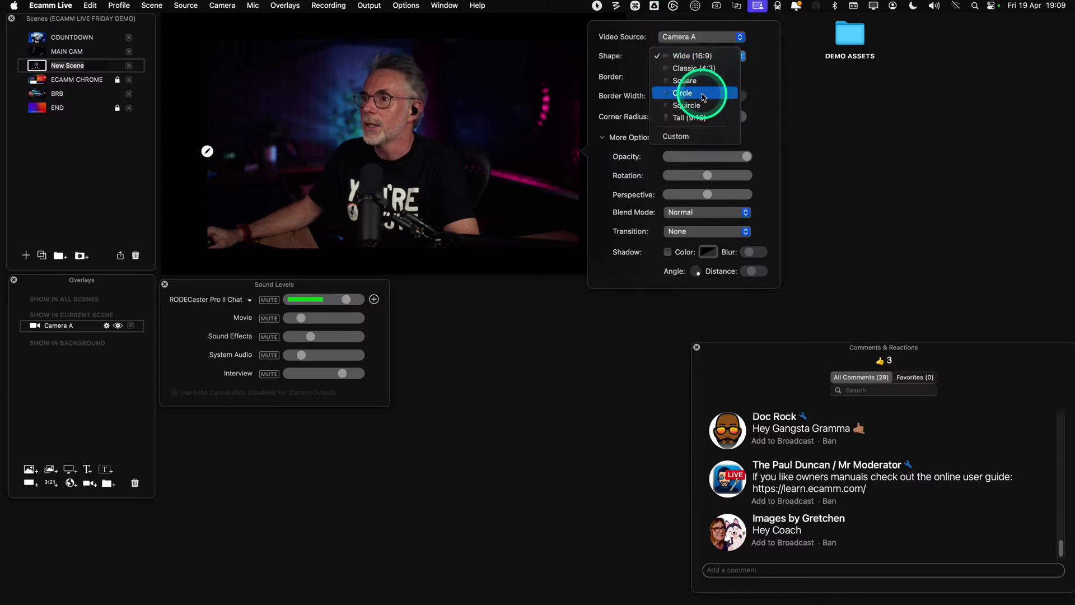
click(704, 96)
click(696, 65)
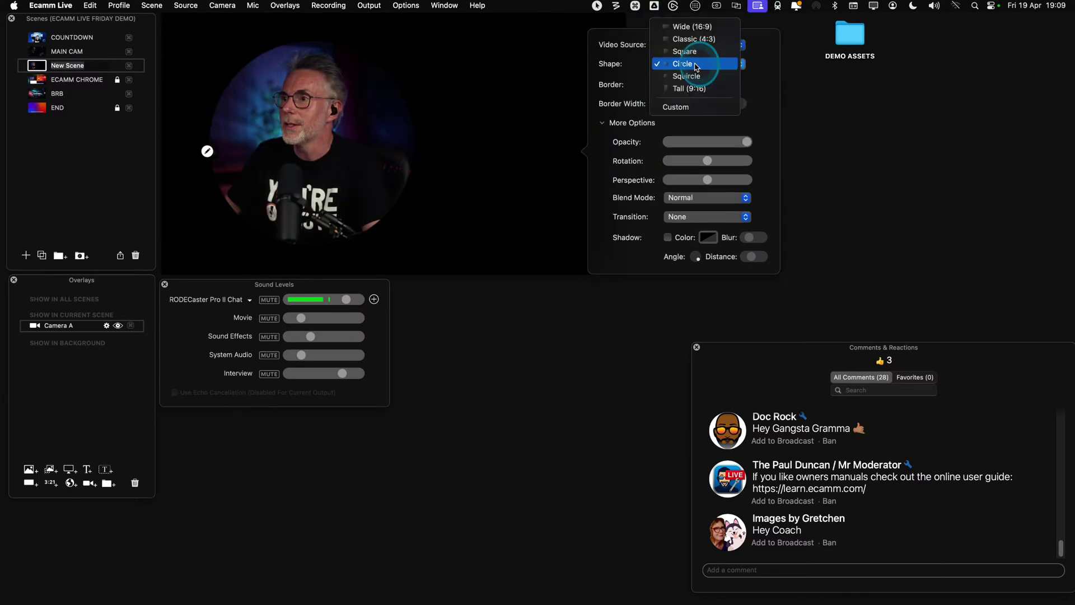
click(694, 51)
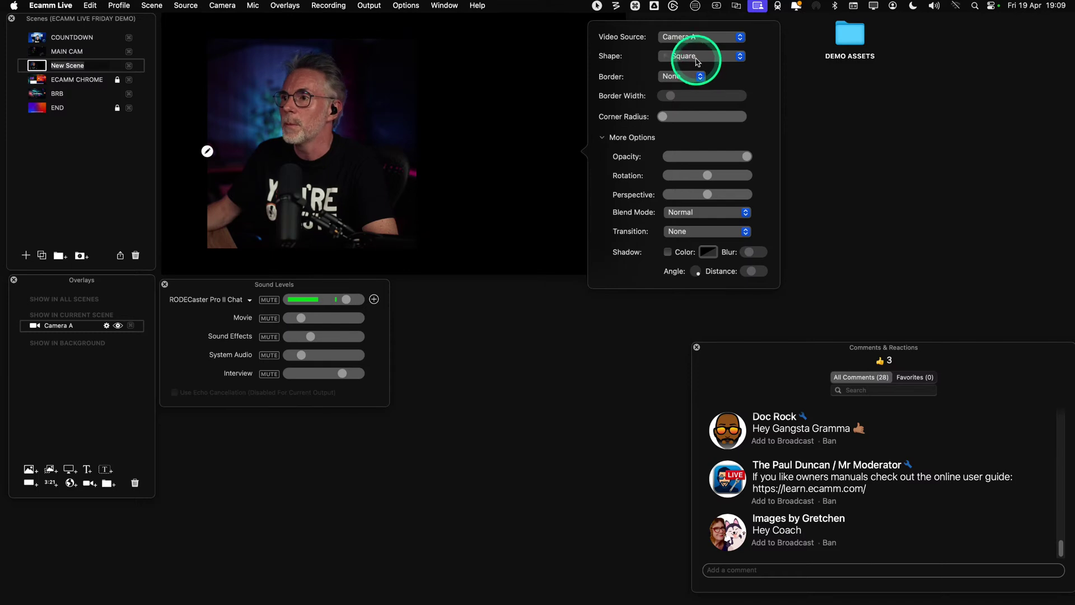
click(696, 59)
click(695, 31)
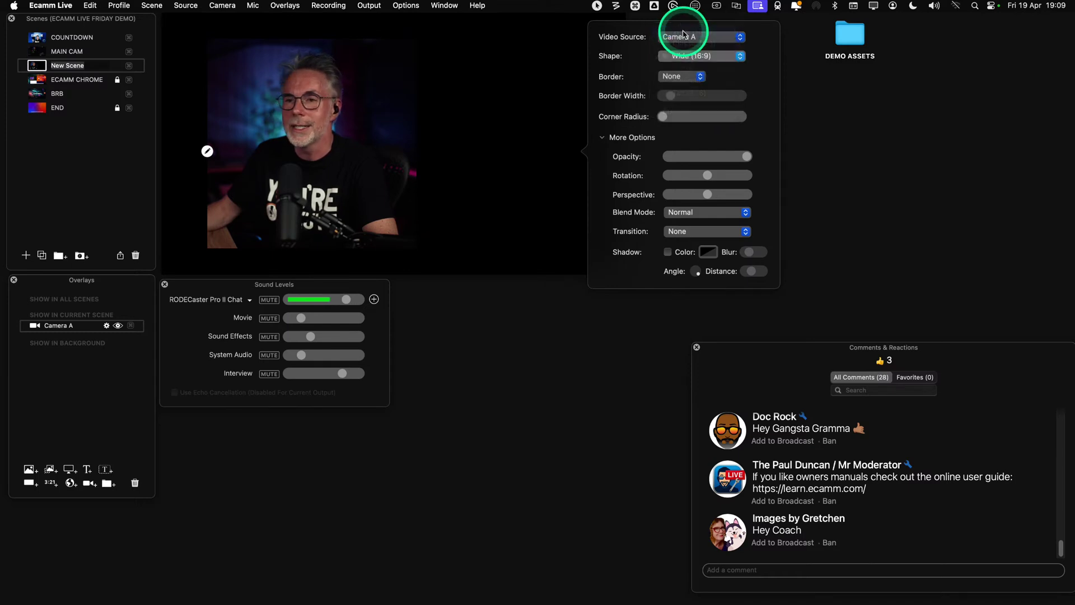
click(439, 136)
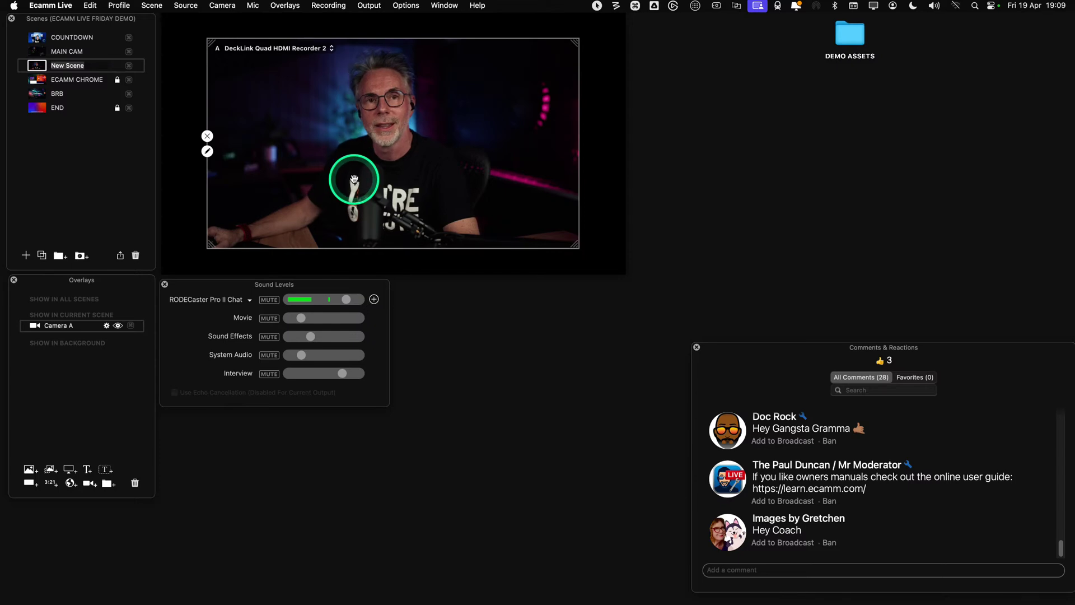
Give the camera overlay a white Color border and open the border's color palette
click(208, 151)
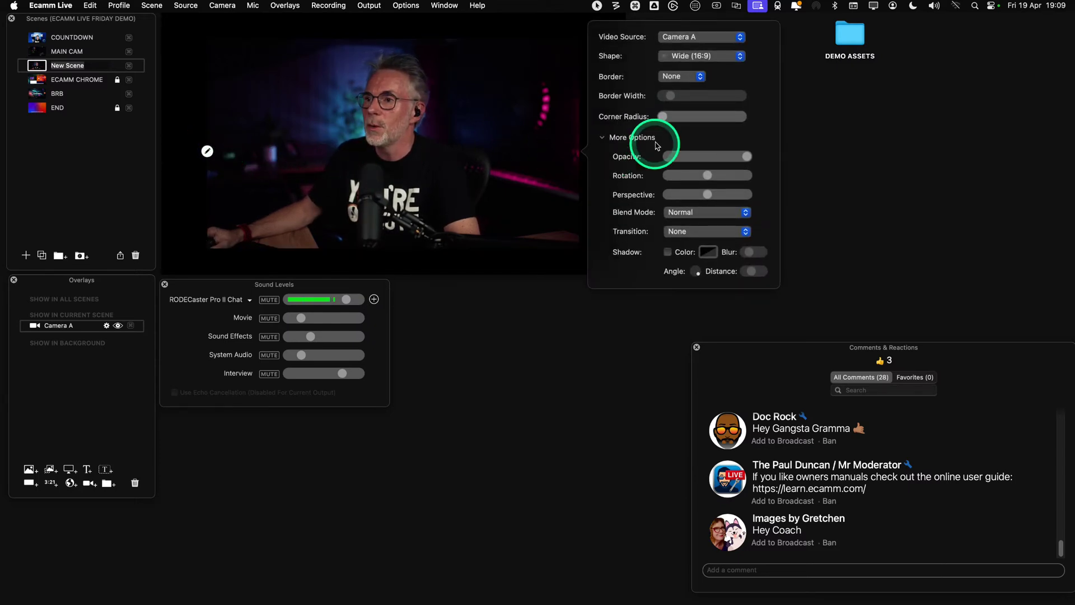
mouse_move(271, 96)
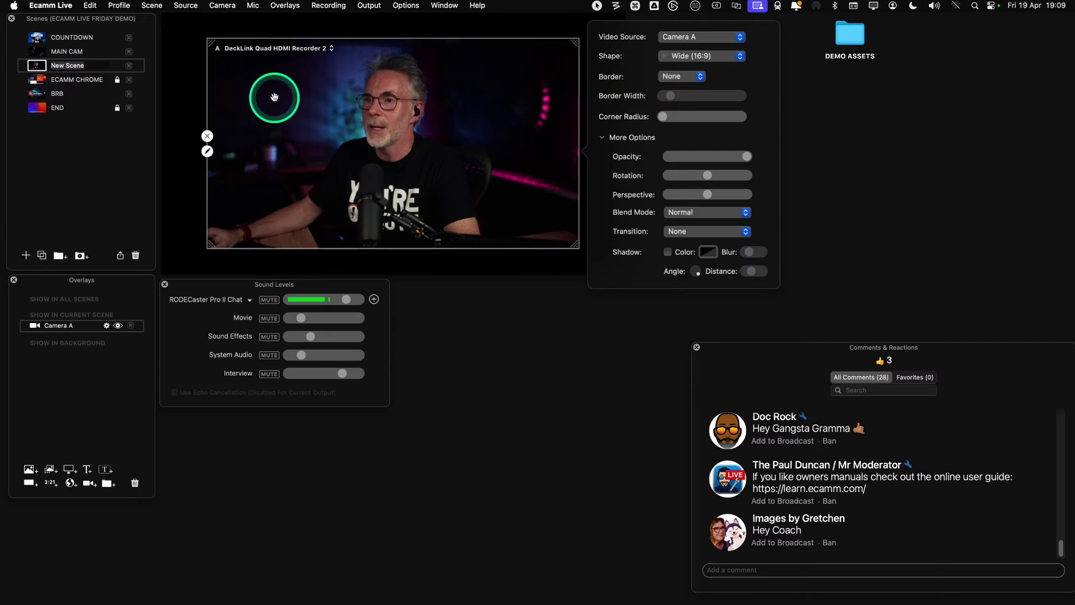
click(691, 80)
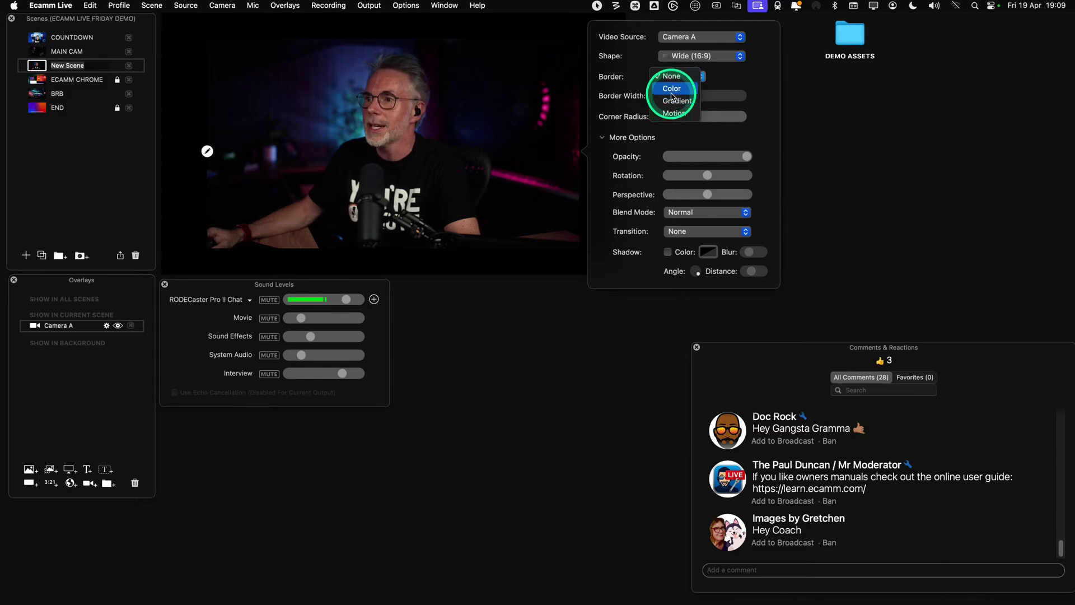
click(672, 94)
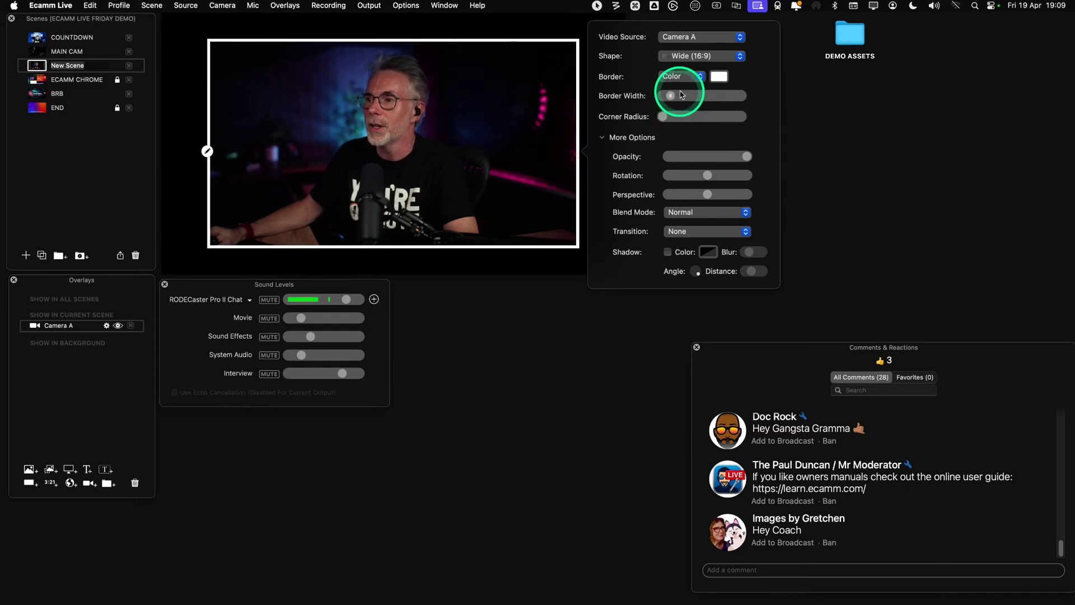
click(721, 77)
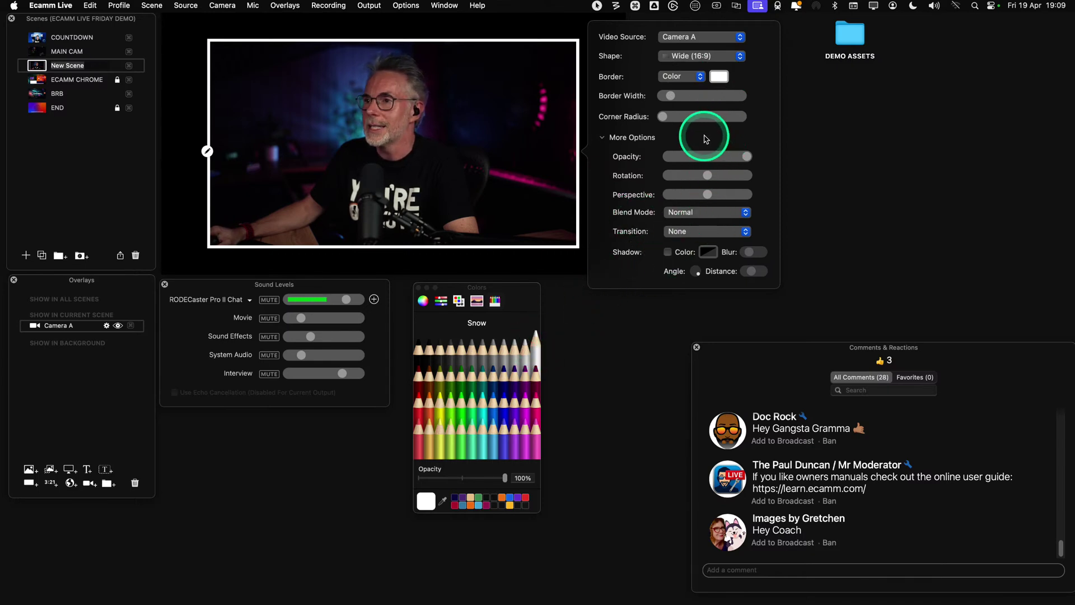
Make the camera overlay's white border slightly thicker
key(ctrl)
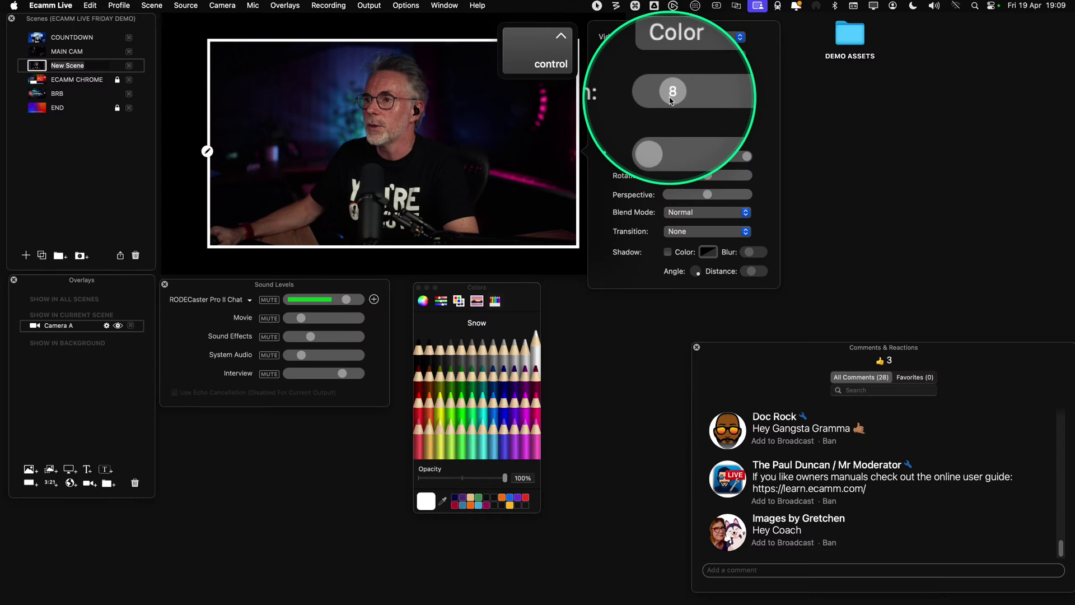
key(ctrl)
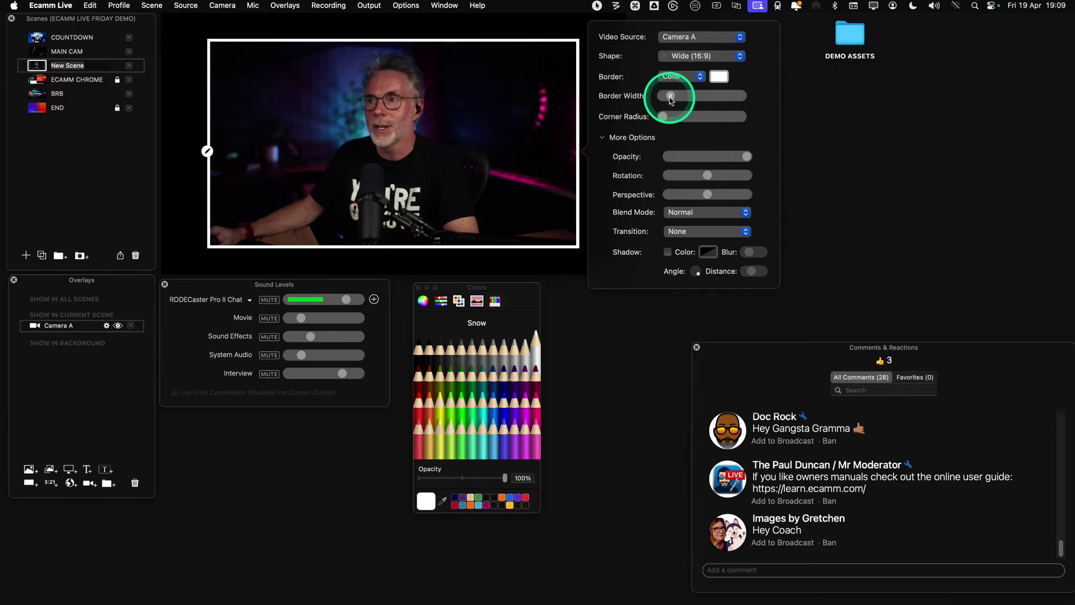
drag(671, 100, 673, 104)
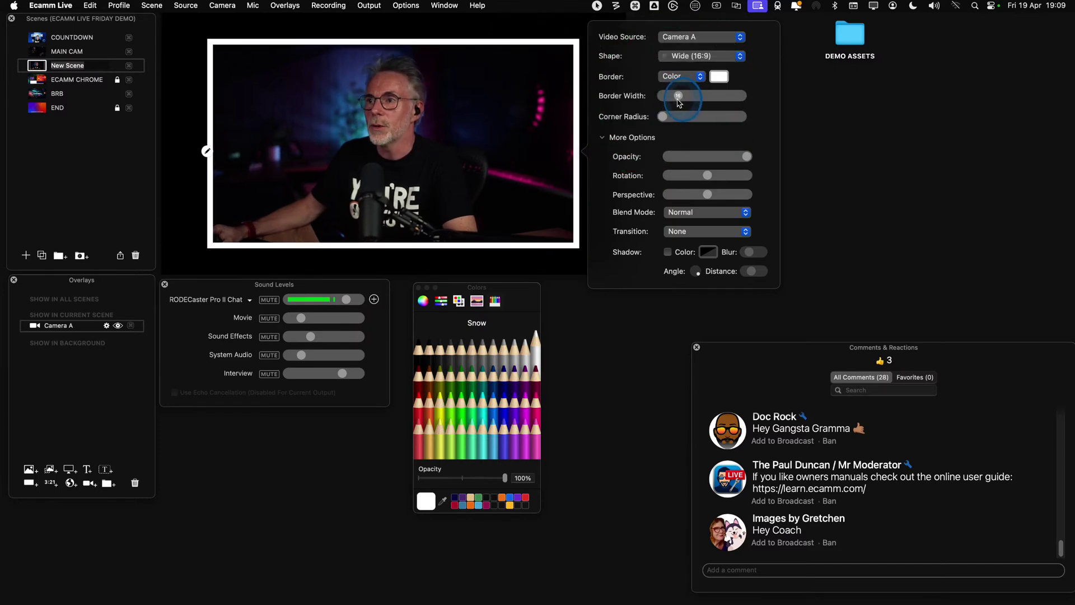
key(ctrl)
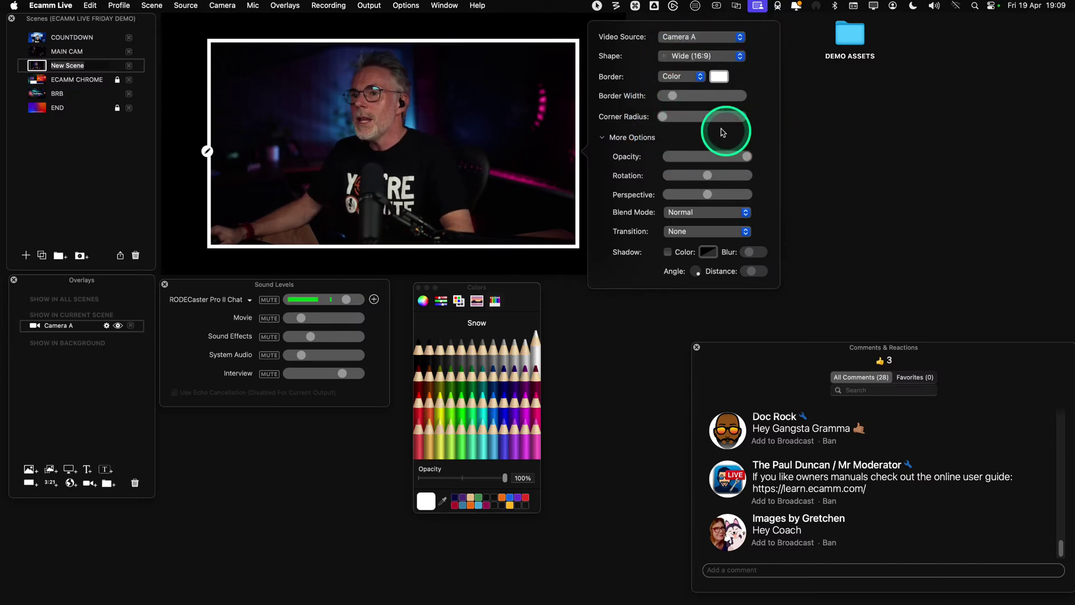
Round the camera overlay's corners slightly with the corner radius and close its settings
drag(665, 120, 668, 120)
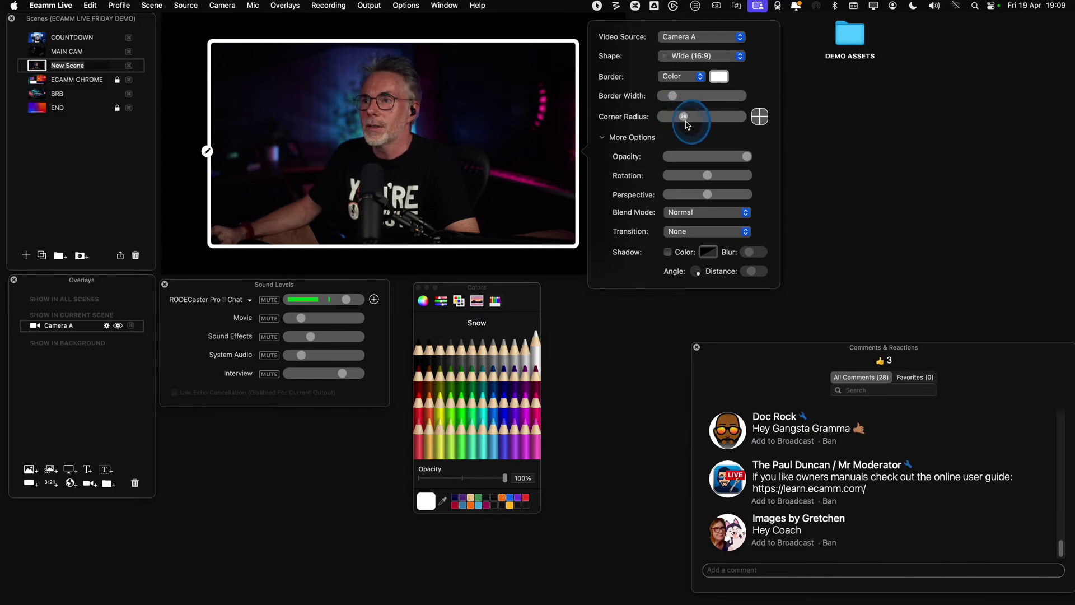
click(706, 207)
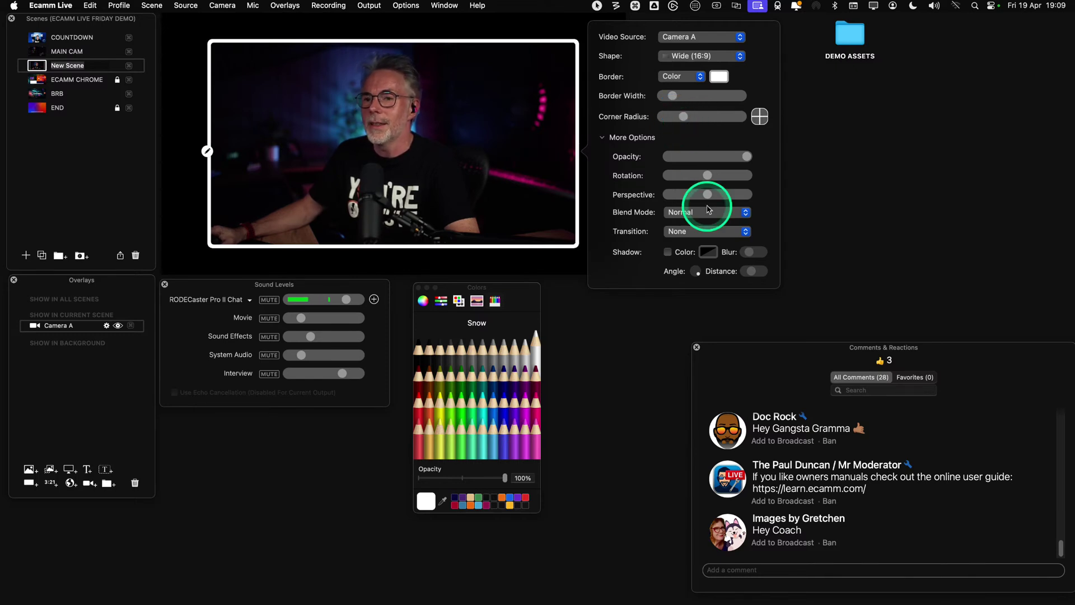
mouse_move(528, 173)
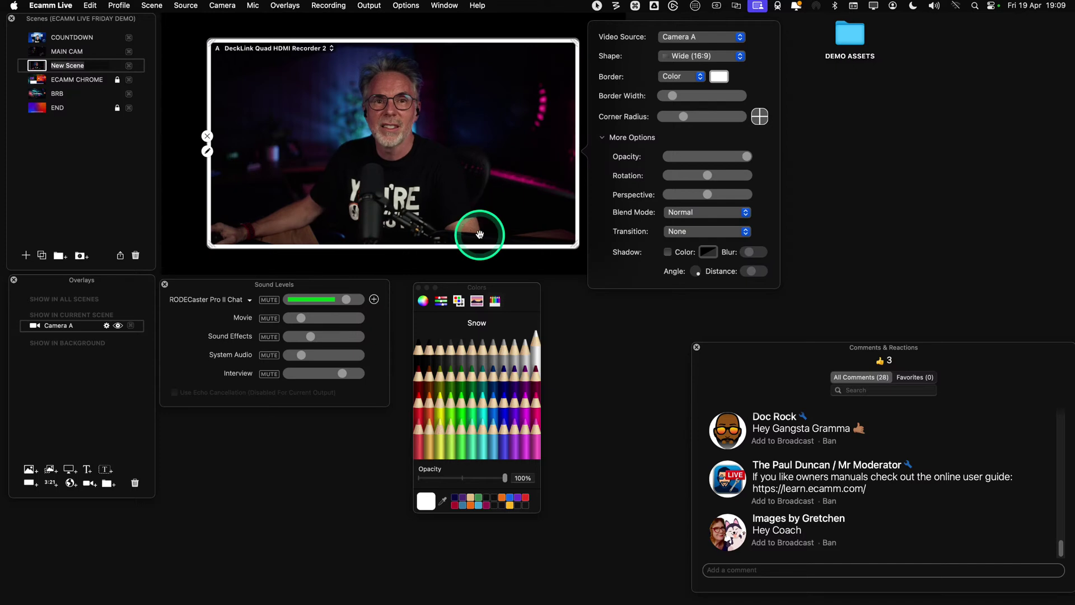
mouse_move(479, 234)
mouse_down()
mouse_move(300, 108)
mouse_move(156, 96)
mouse_move(177, 86)
mouse_up()
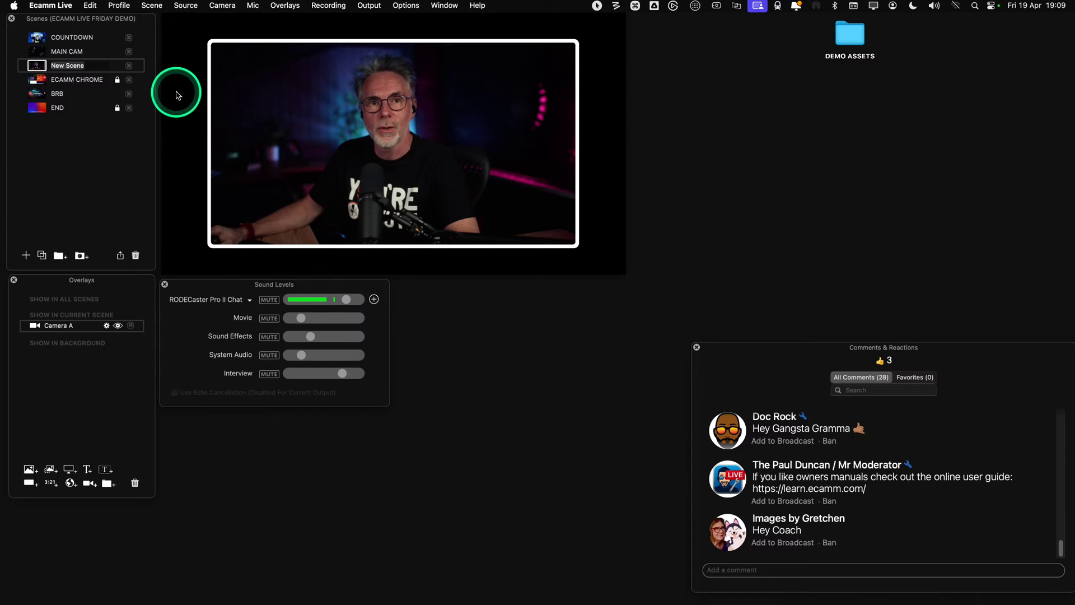
Add a full-canvas rectangle shape overlay and move it below Camera A in the overlay order
click(28, 482)
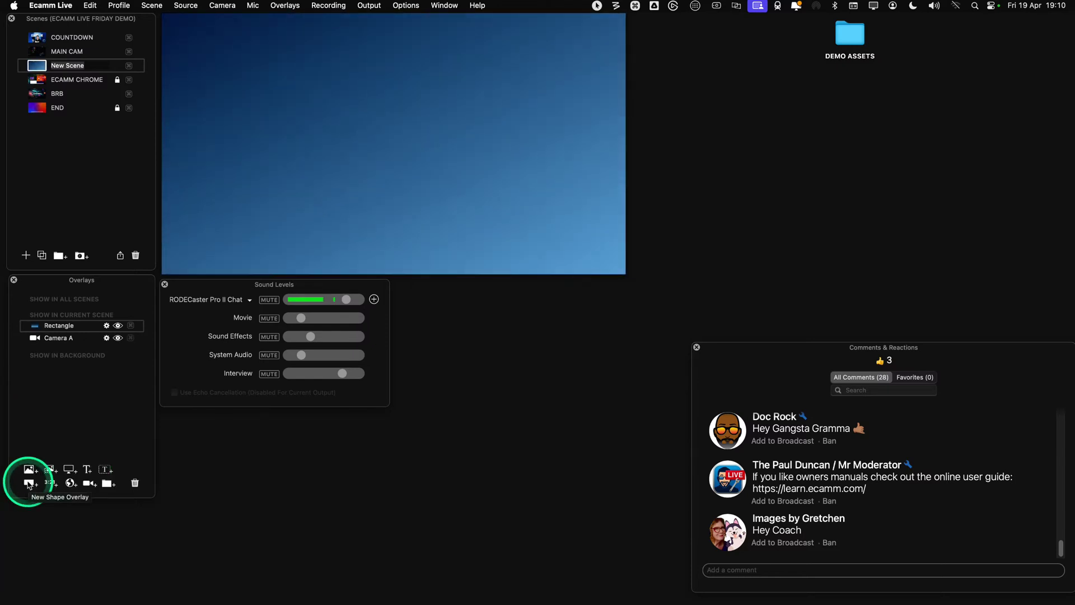
drag(469, 127, 392, 269)
key(ctrl)
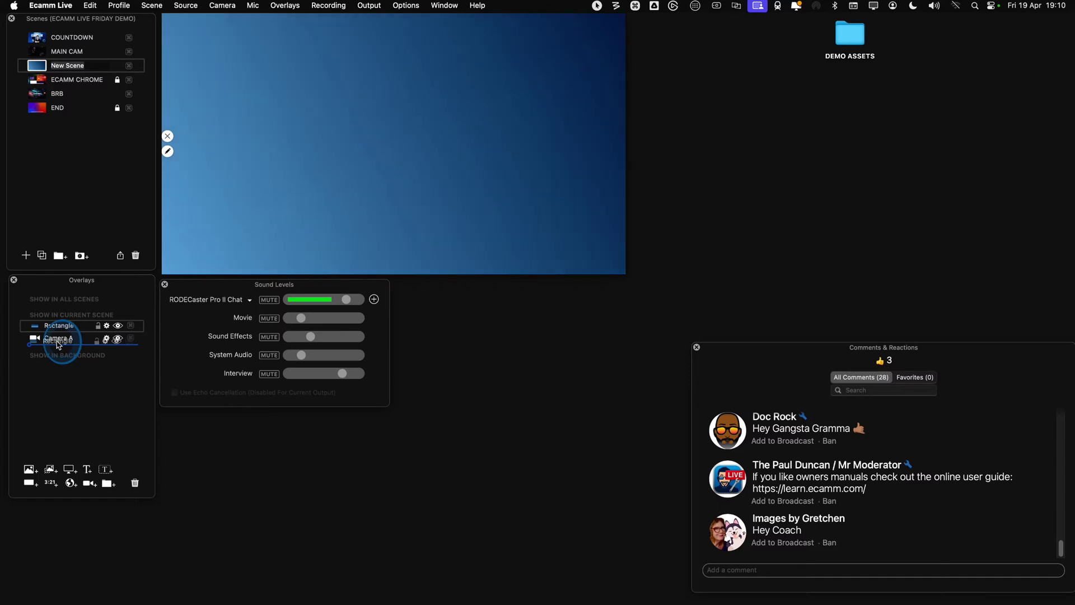
drag(58, 330, 59, 345)
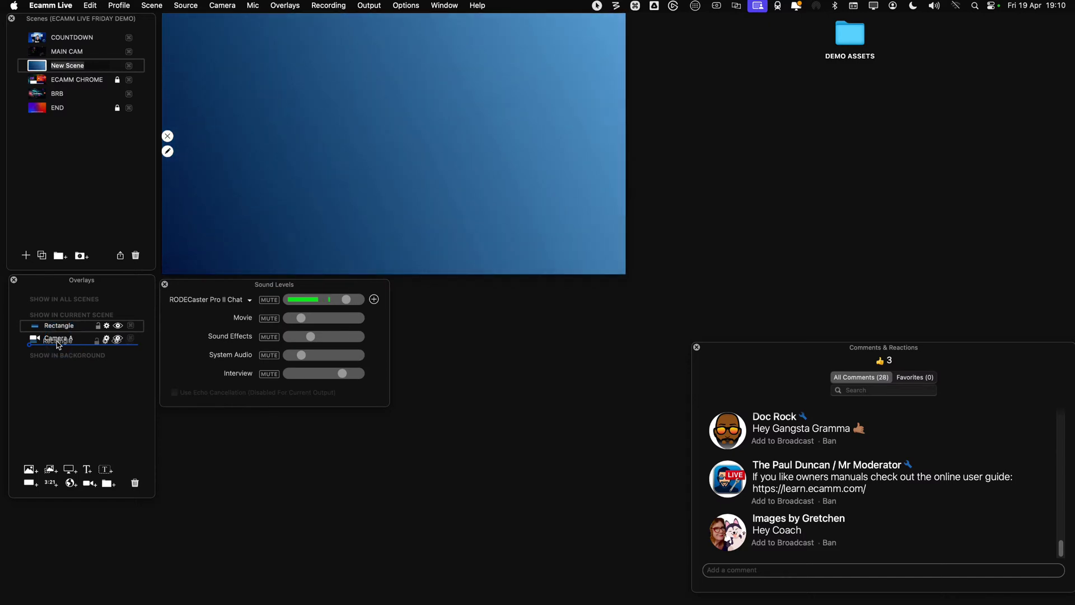
drag(59, 344, 49, 344)
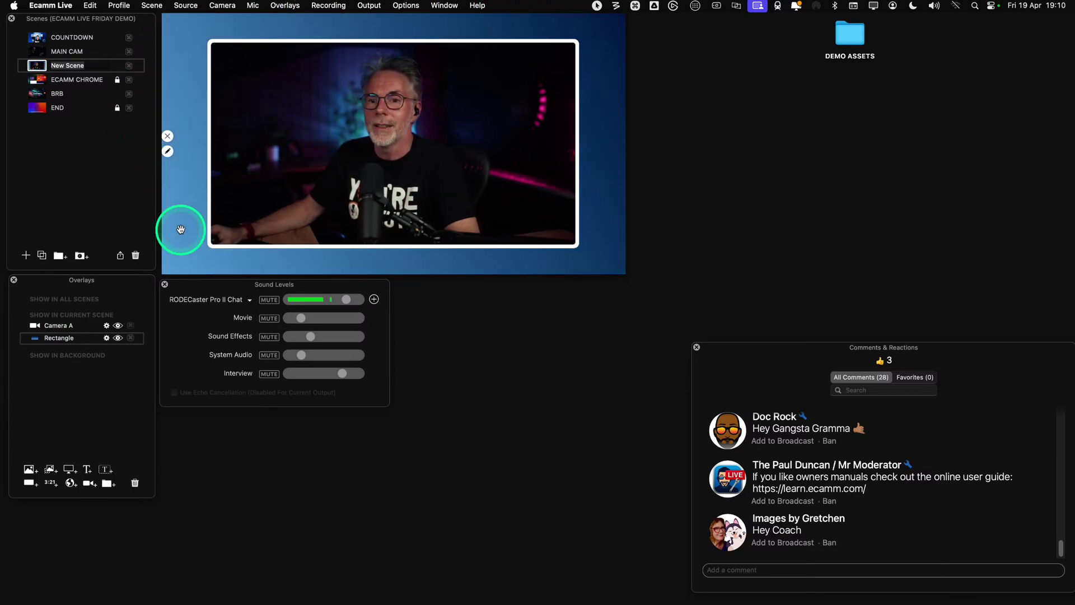
Examine the rectangle overlay's fill, border and other appearance settings, and close them
click(106, 339)
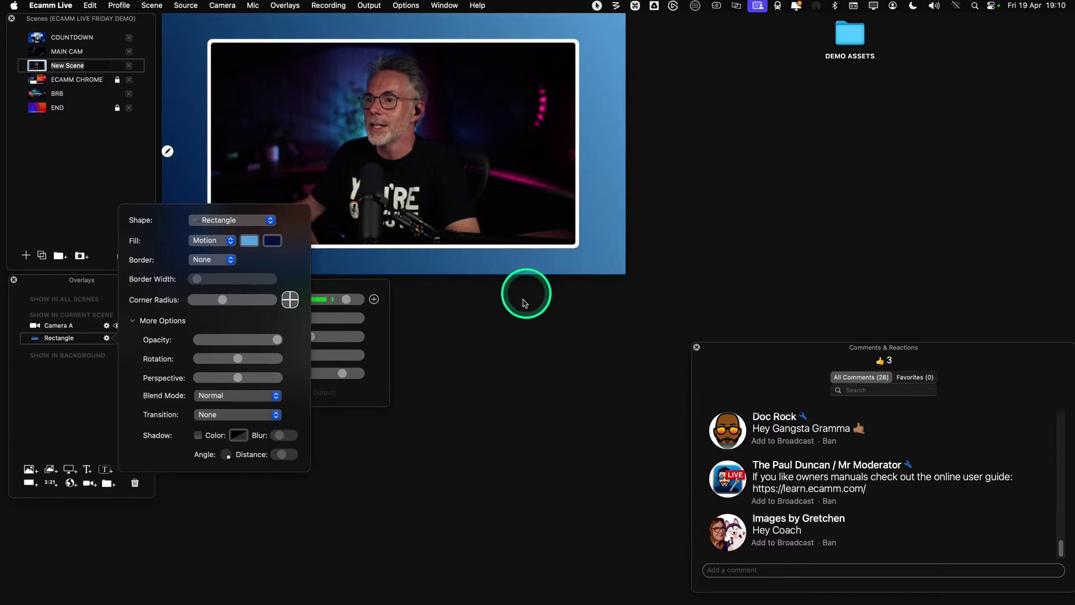
click(107, 338)
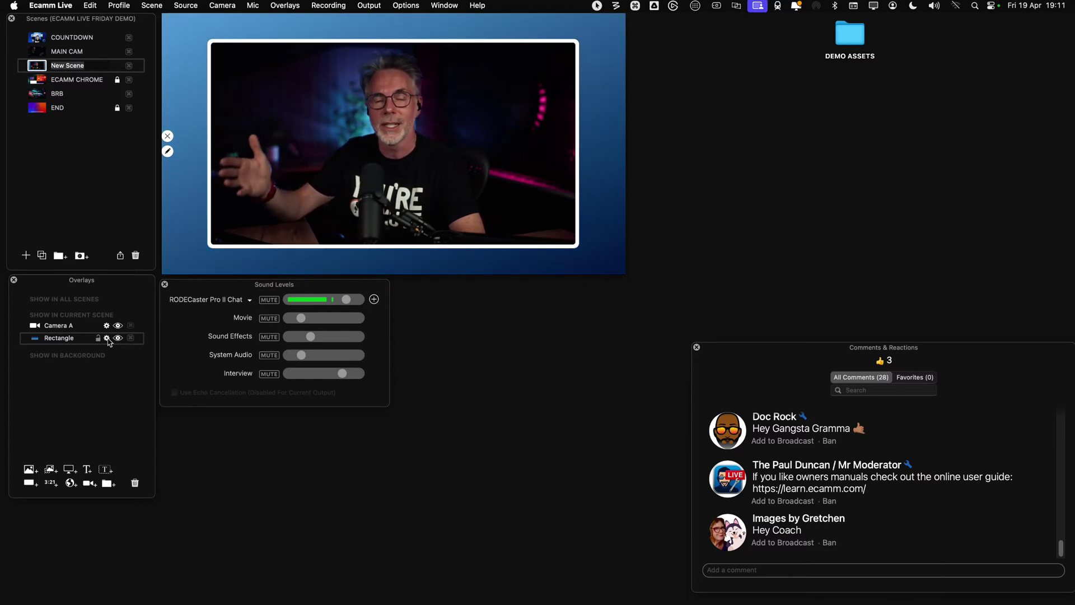
click(107, 338)
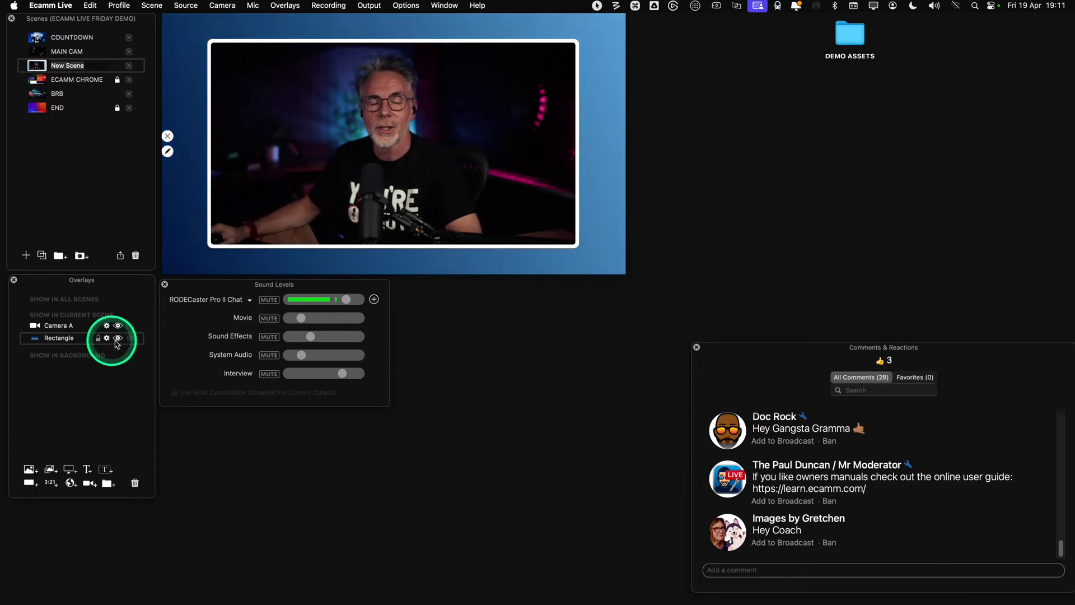
click(132, 360)
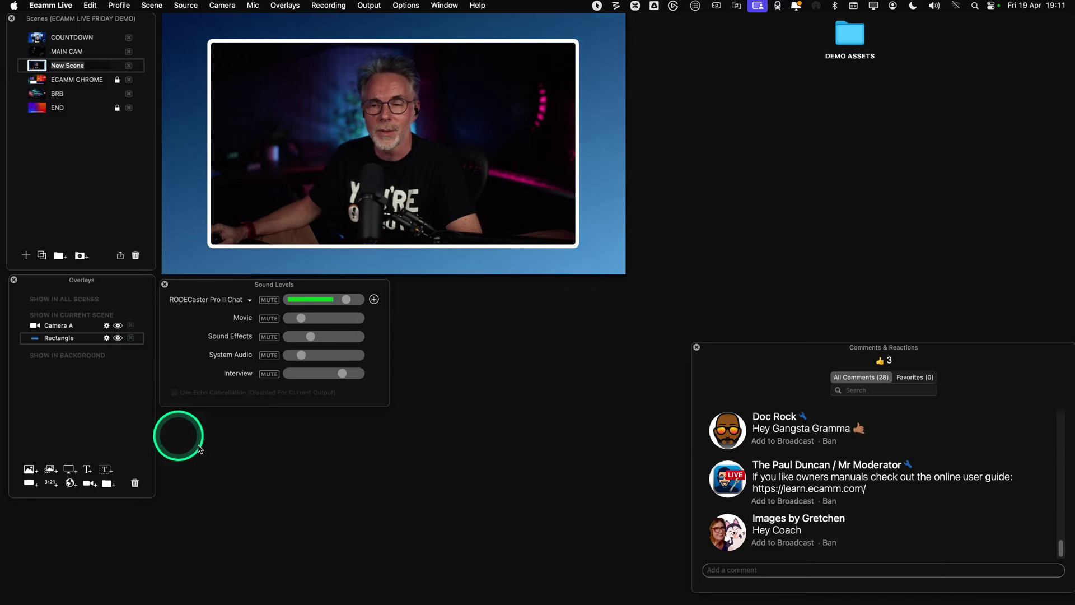
Start a text box overlay containing the host's full name with "Video Guy" on a second line
mouse_move(466, 188)
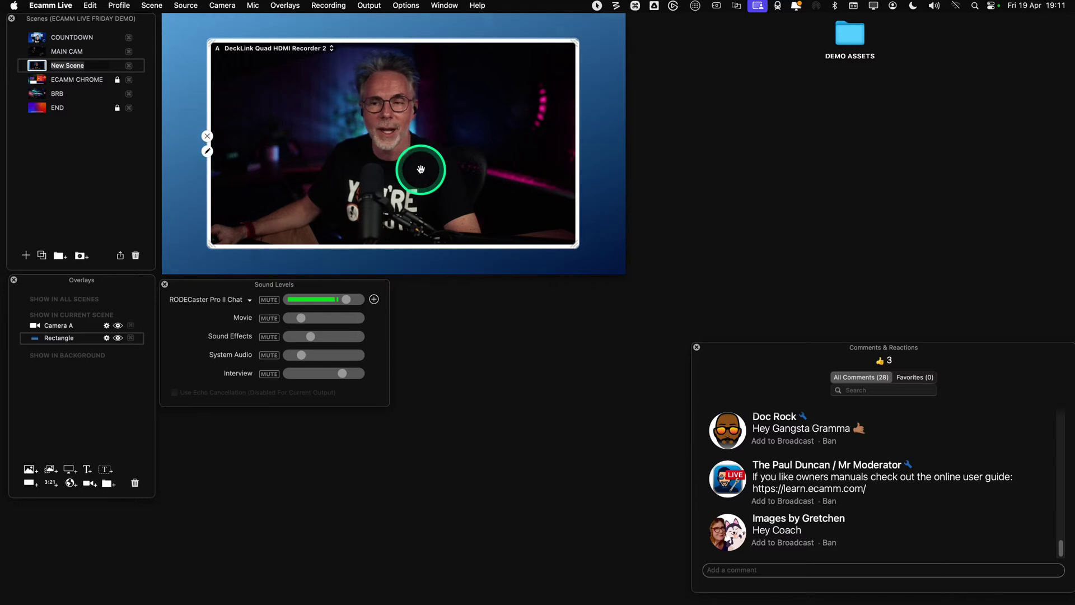
click(104, 471)
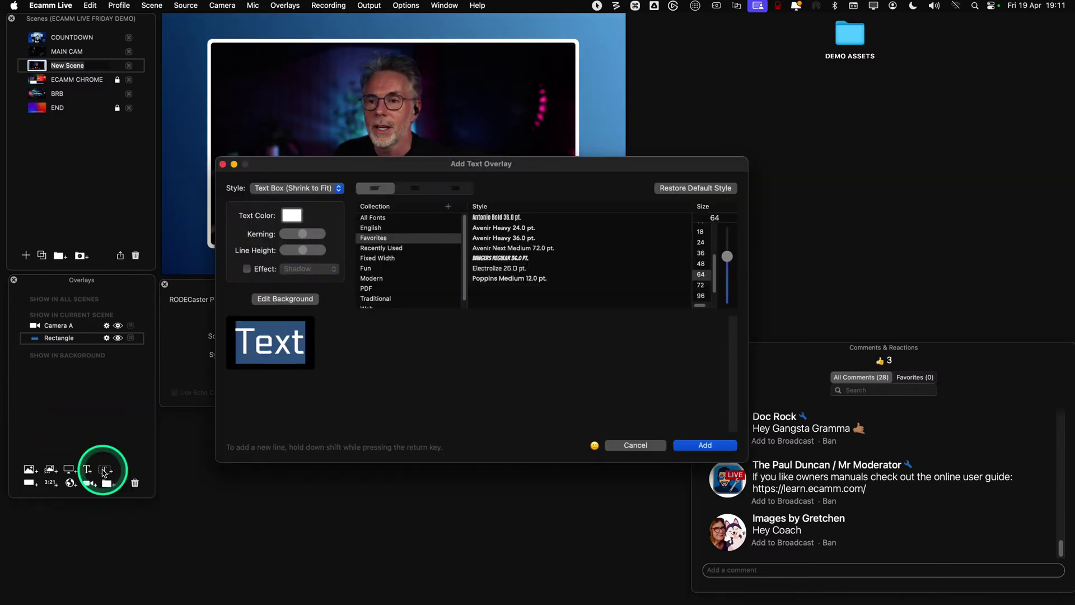
text(N)
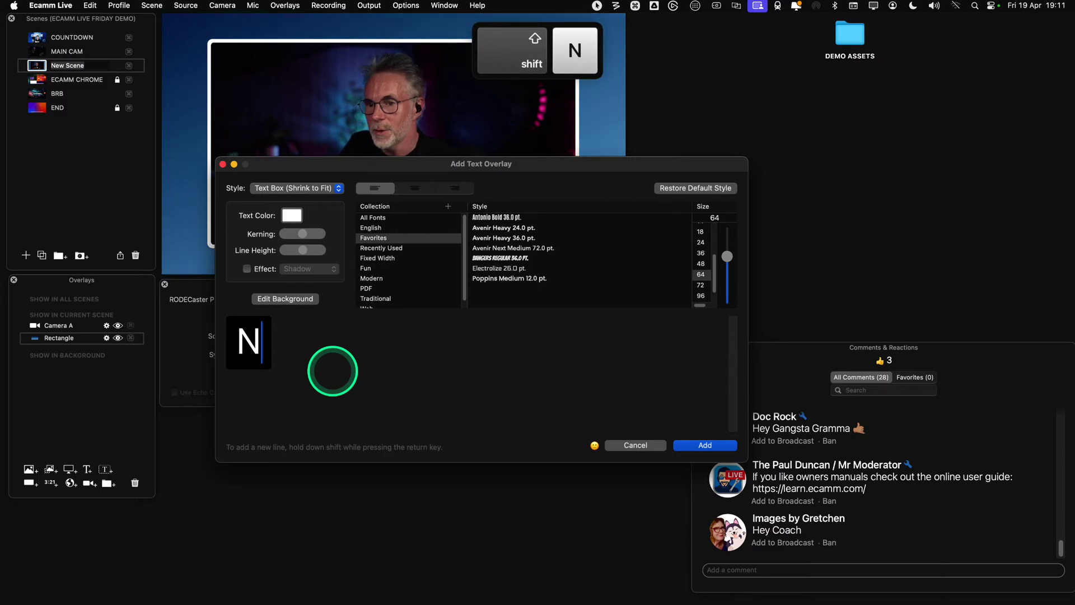
text(eil Farri)
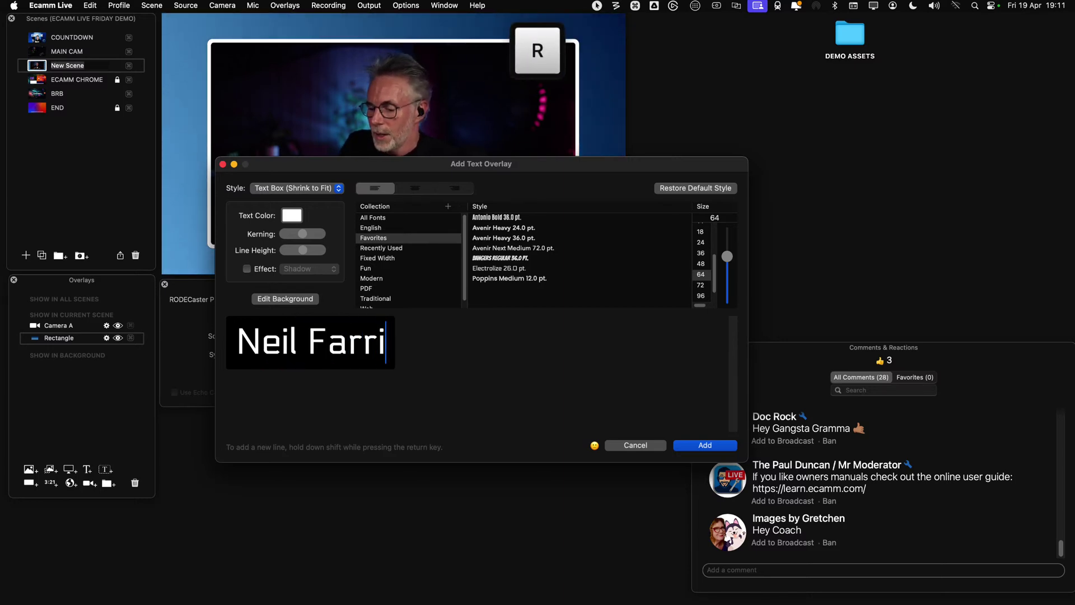
text(mond)
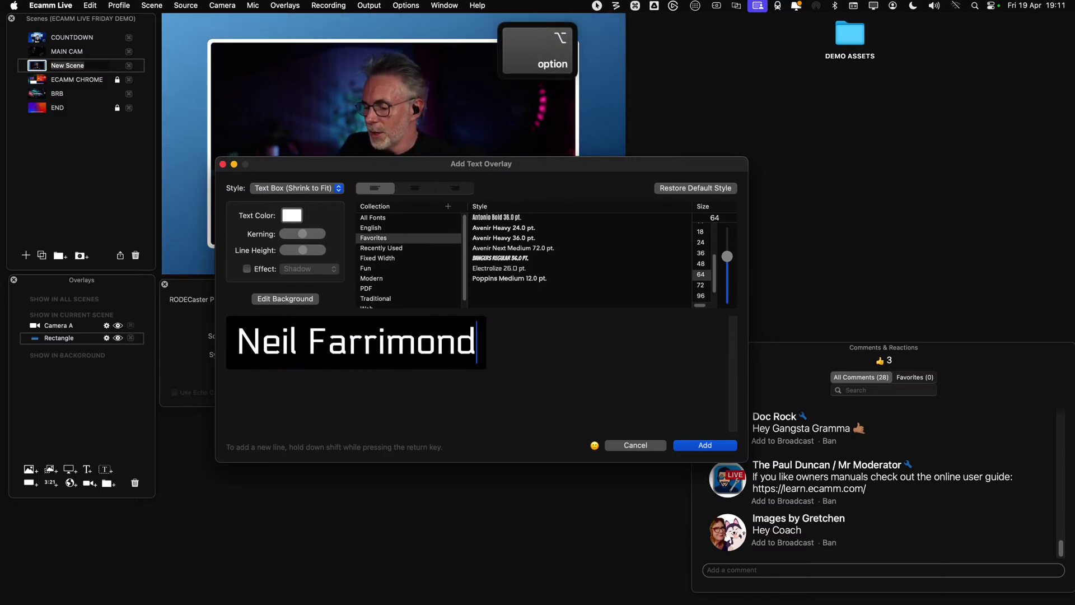
key(alt+Return)
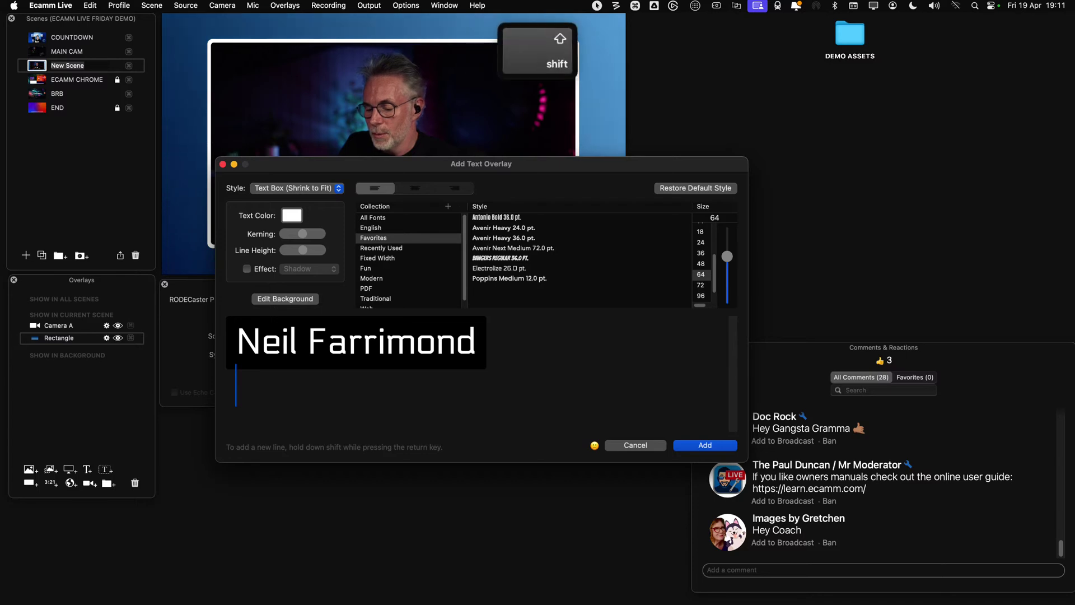
text(Video )
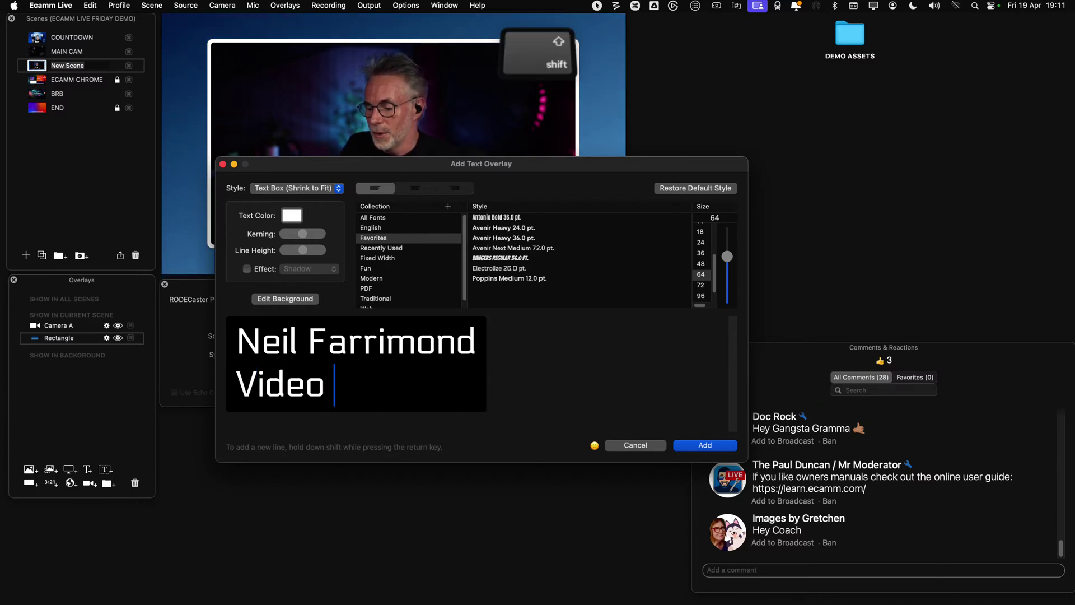
text(Gu)
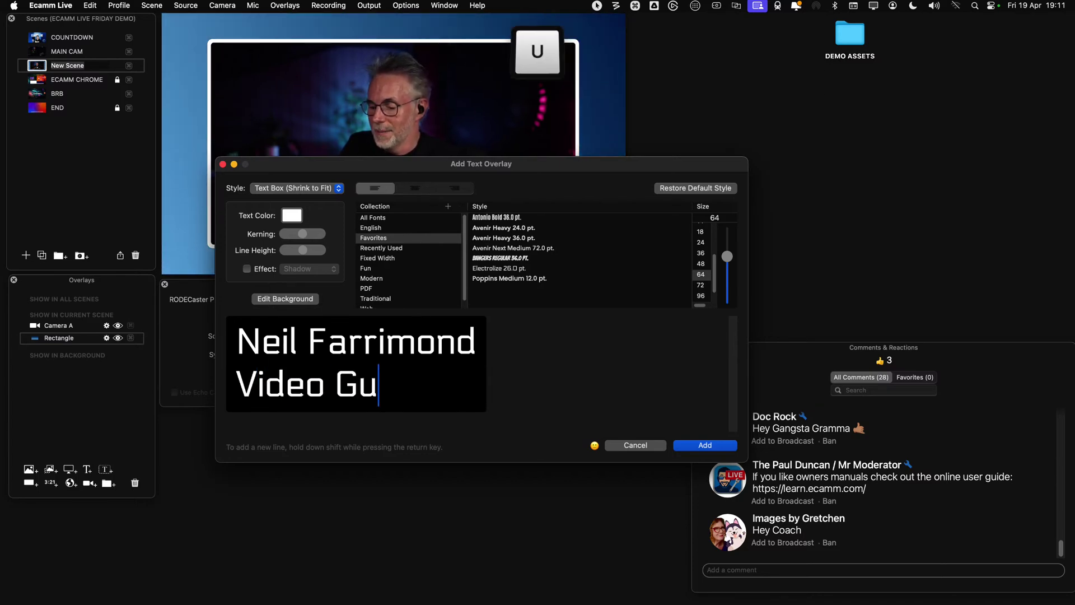
text(y)
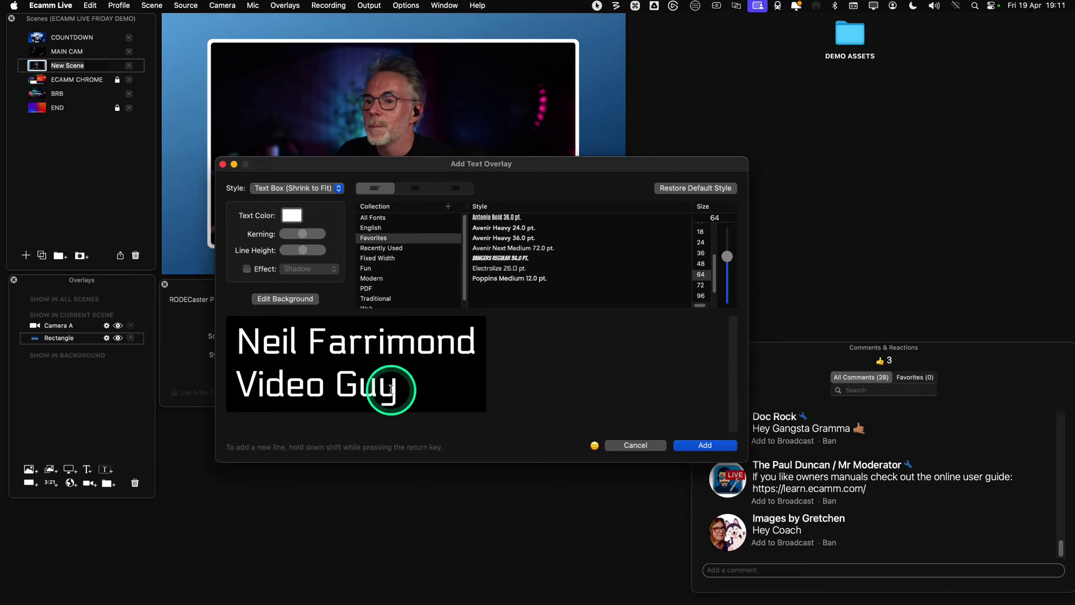
Set the "Video Guy" line to size 36 in Maroon and add the text overlay to the scene
drag(399, 387, 243, 382)
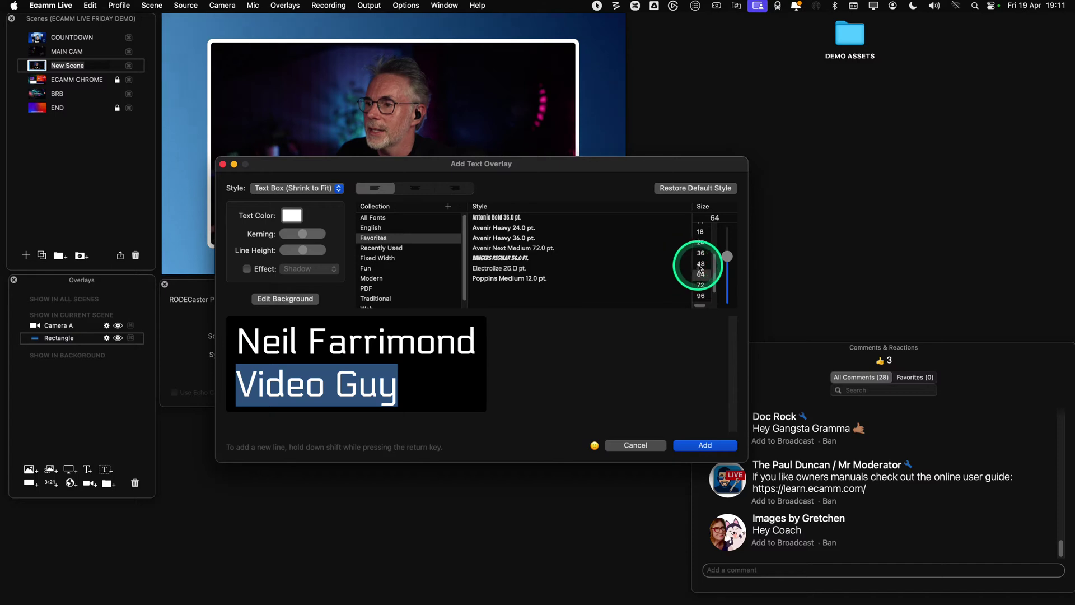
click(702, 255)
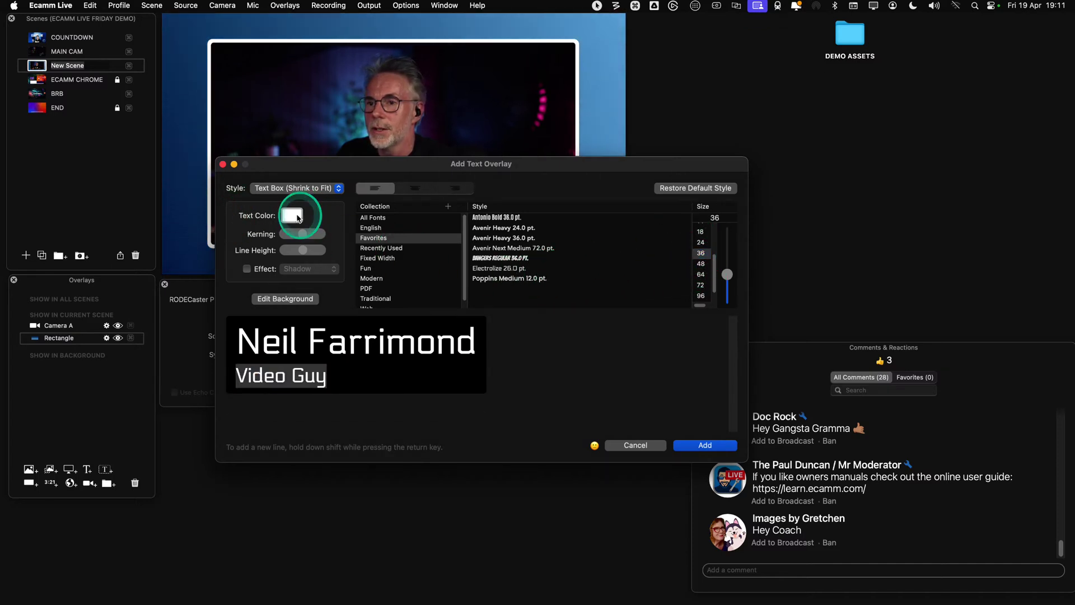
click(292, 216)
click(536, 381)
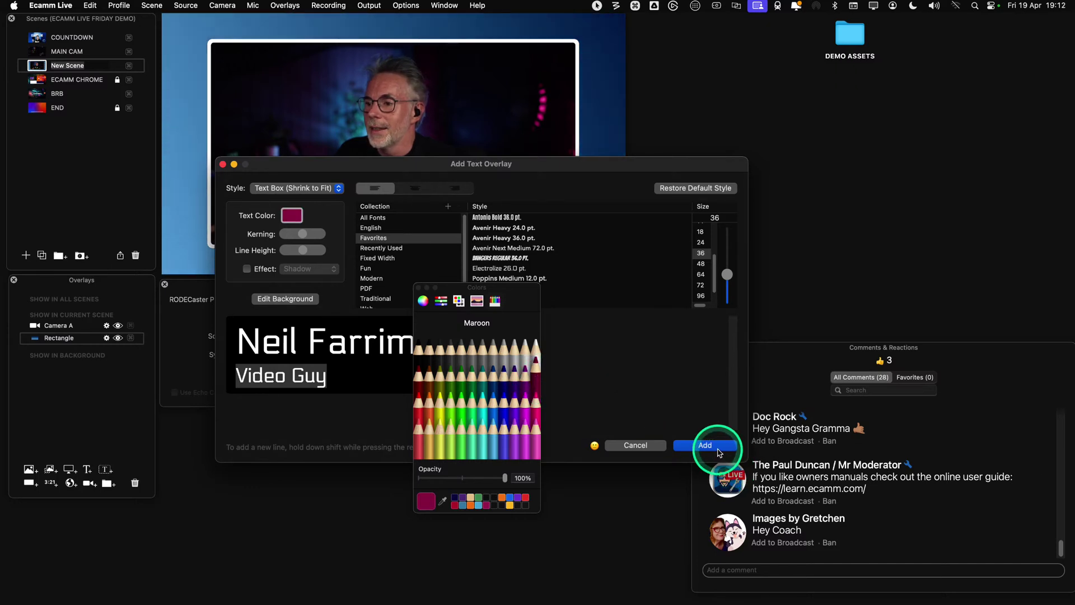
click(705, 445)
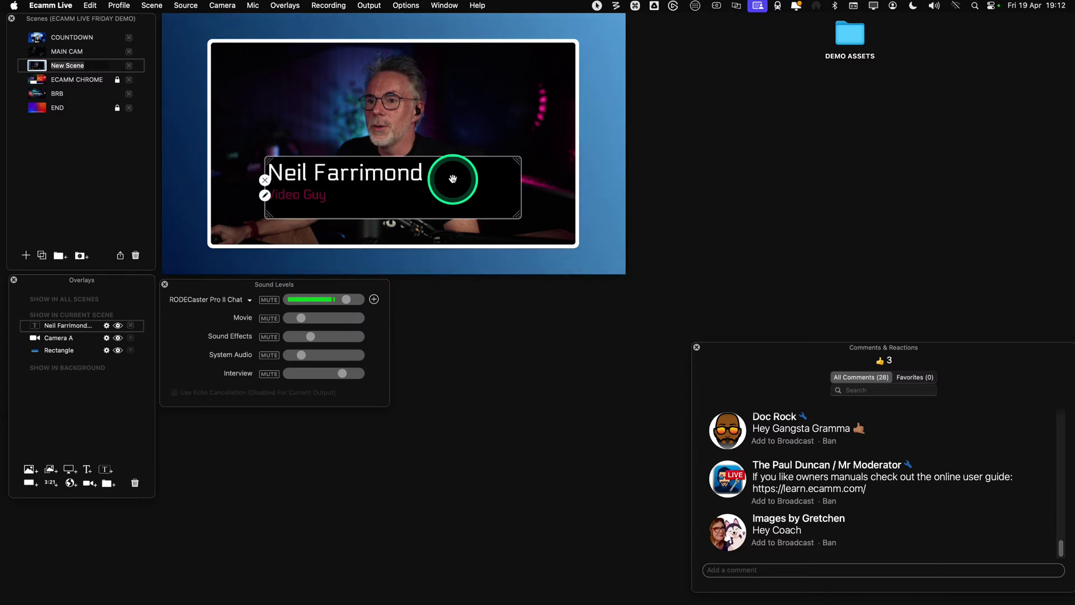
Shrink the name text overlay and place it over the lower-left edge of the camera frame
scroll(453, 179, down, 3)
scroll(453, 178, down, 5)
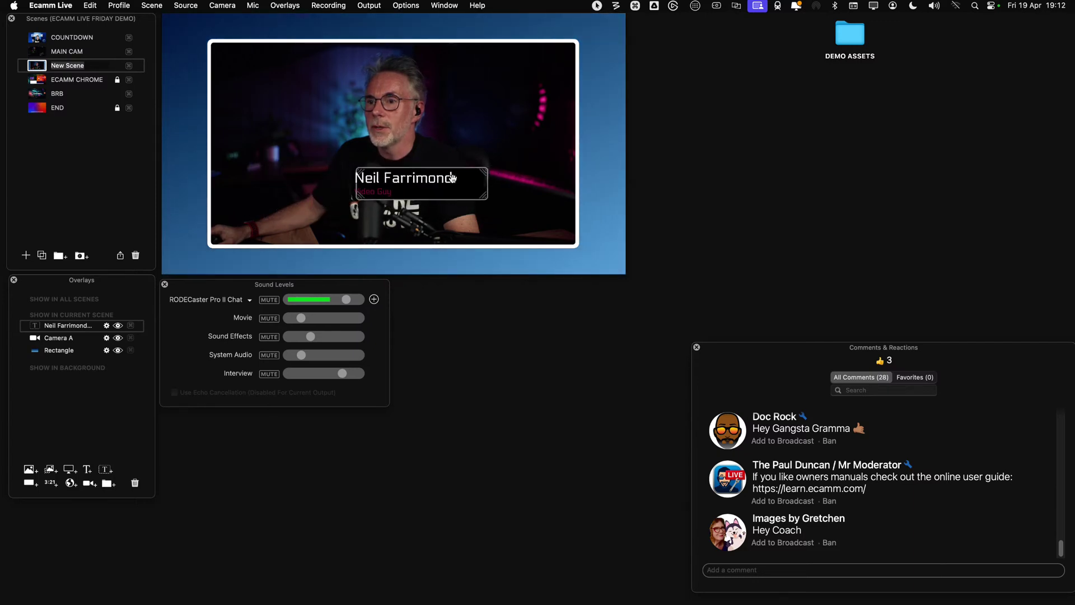
drag(421, 184, 269, 246)
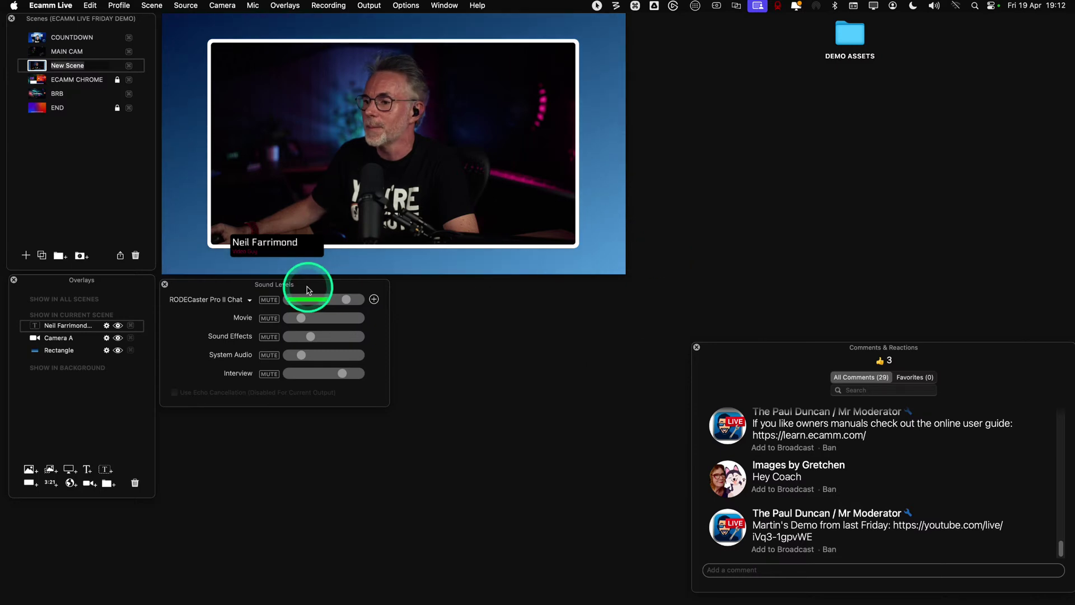
Increase the name overlay's text margin slightly, and enlarge and reposition the box near the camera frame's lower-left corner
click(231, 254)
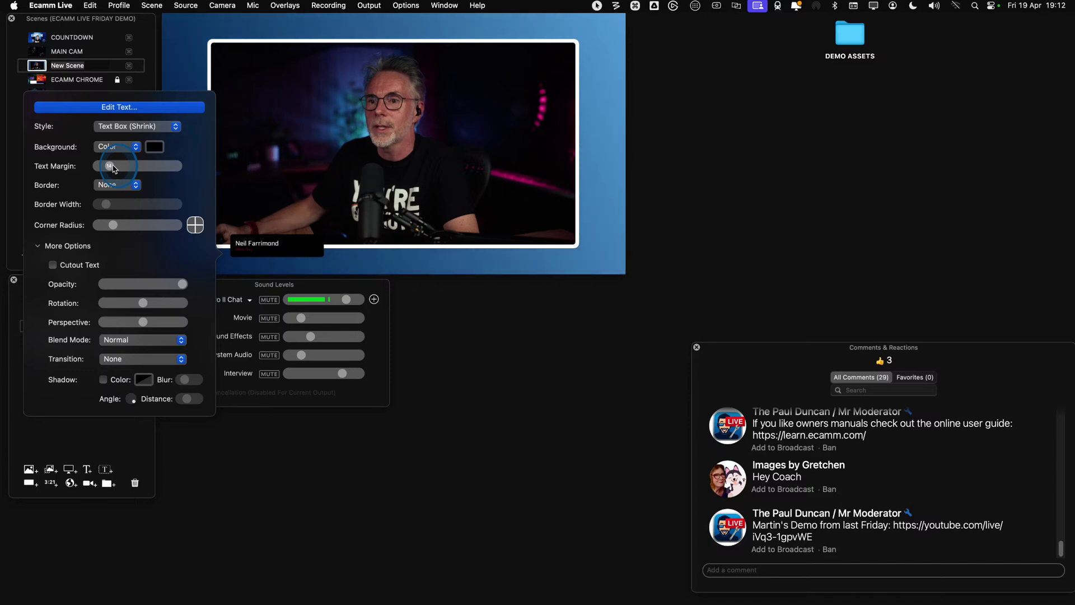
drag(113, 168, 113, 168)
click(280, 242)
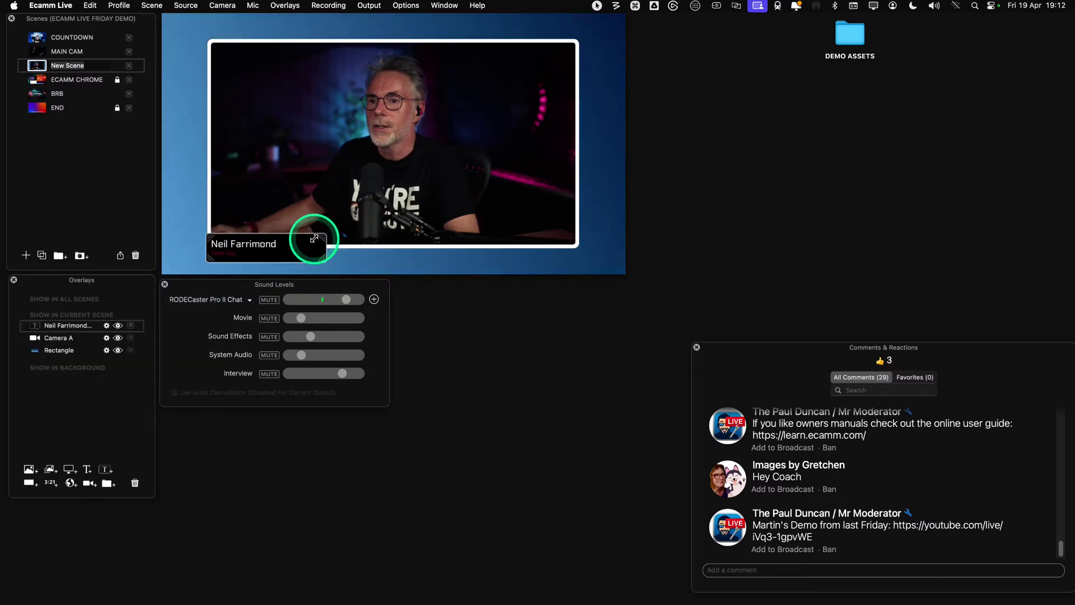
scroll(315, 239, down, 5)
drag(313, 238, 343, 239)
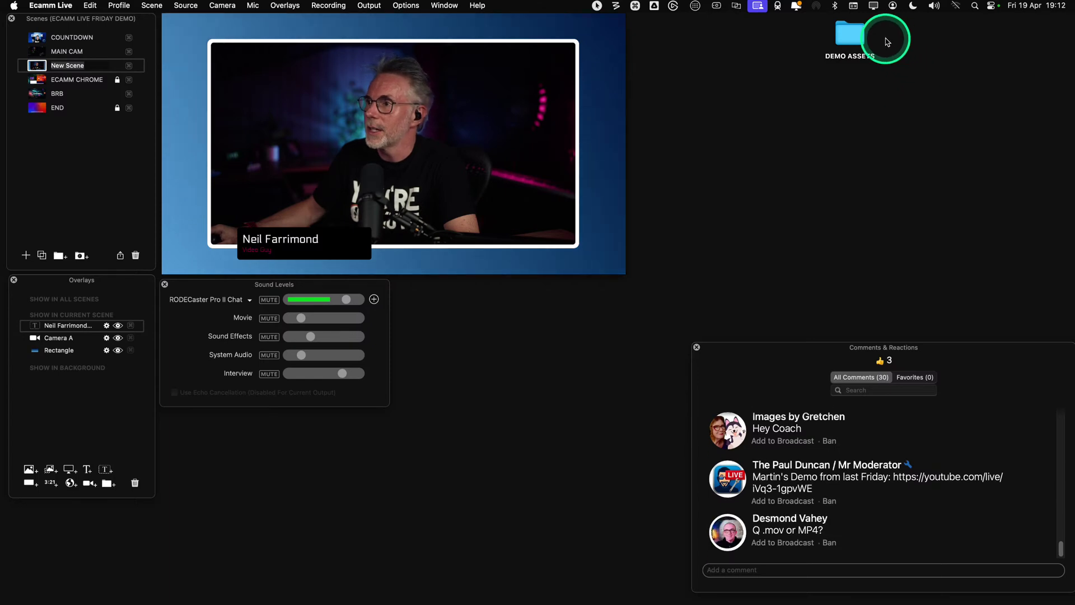
Open the DEMO ASSETS folder in Finder and move its window beside the scene preview
click(851, 37)
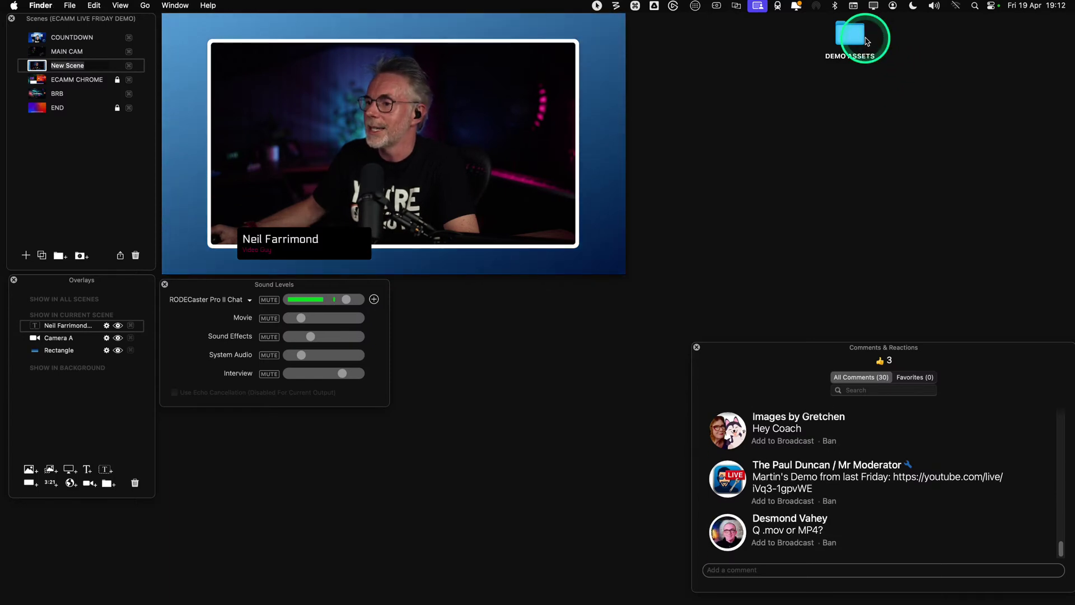
click(850, 39)
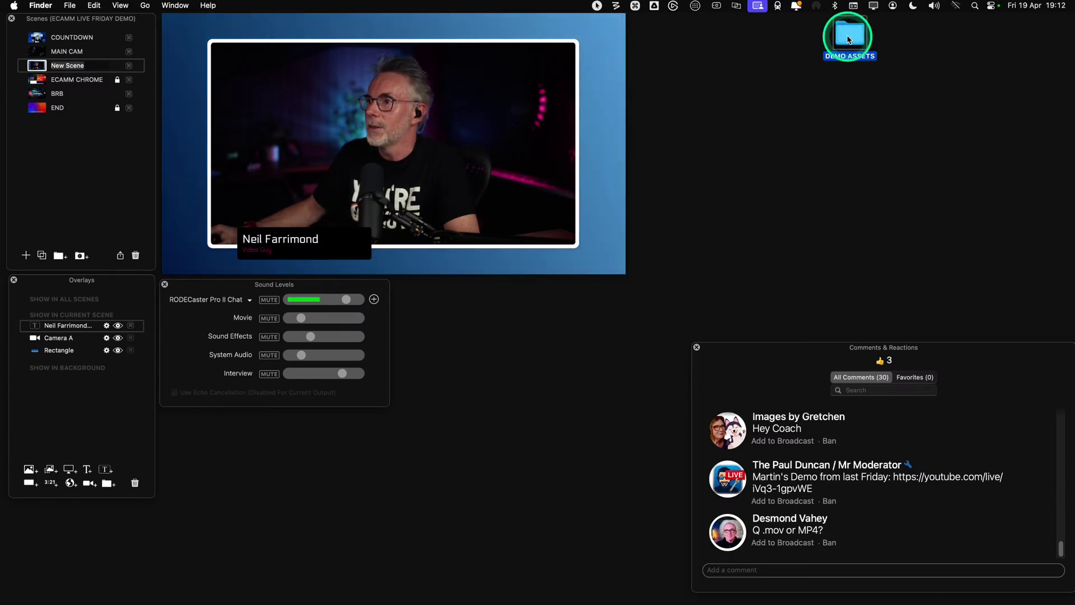
double_click(849, 39)
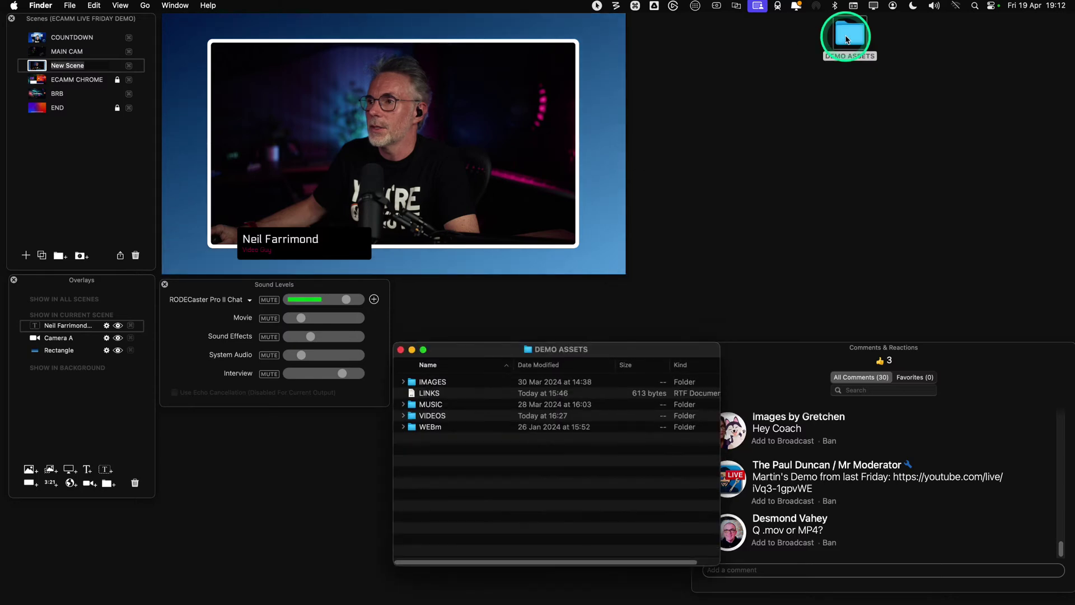
click(599, 350)
drag(601, 351, 860, 94)
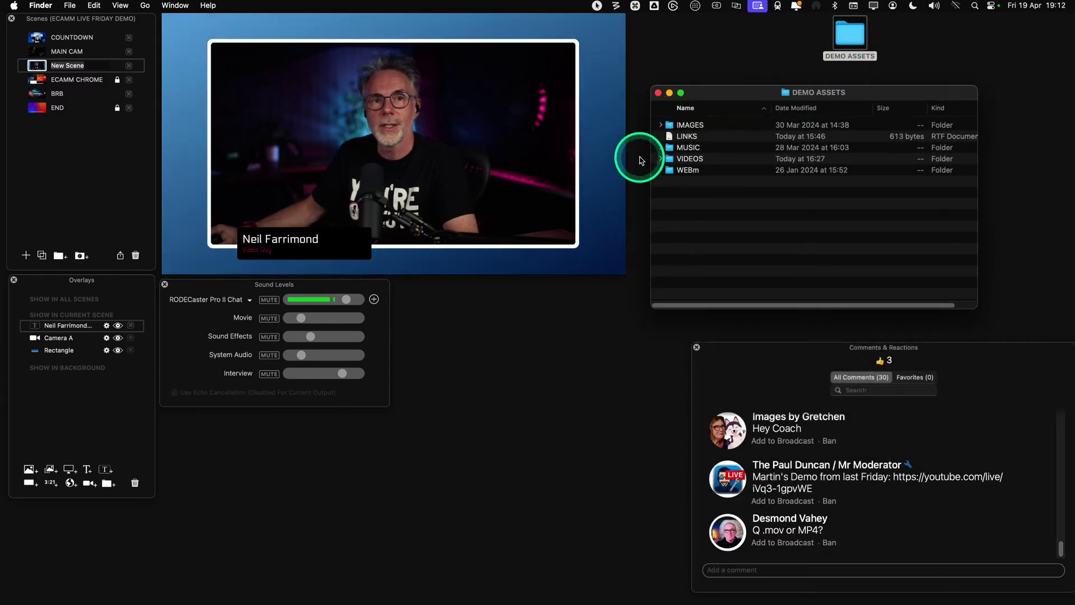
Add the guest circle portrait PNG from the IMAGES folder to the scene as an image overlay
click(661, 124)
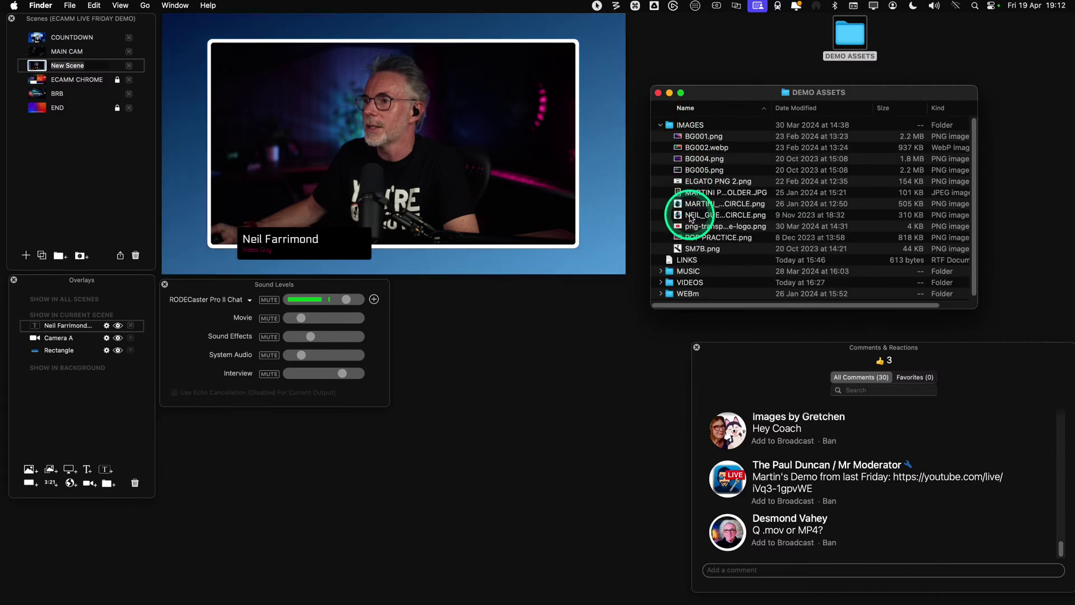
drag(692, 218, 618, 210)
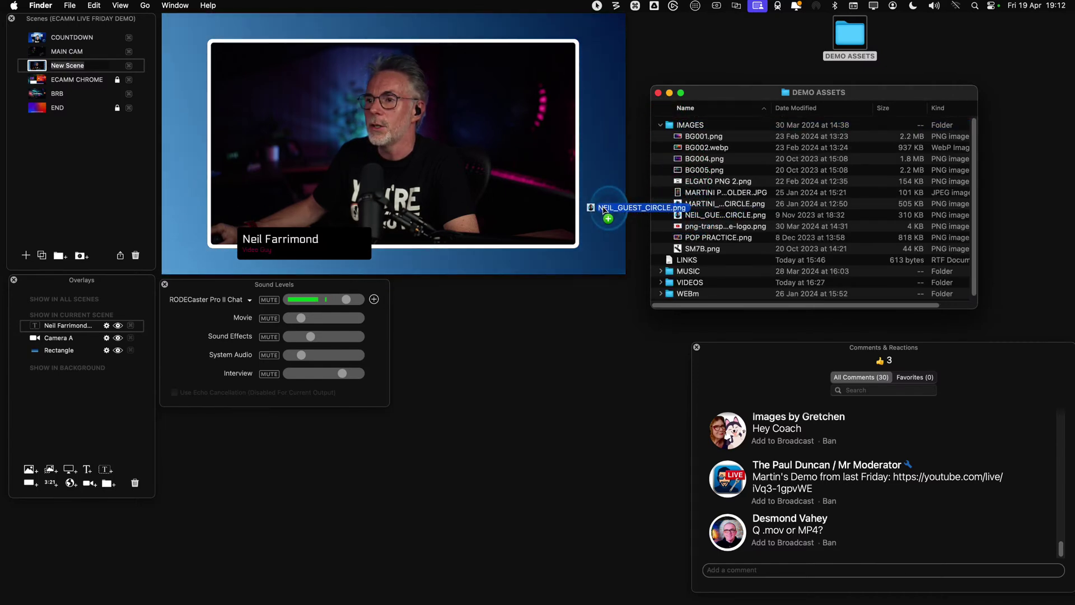
drag(499, 194, 496, 193)
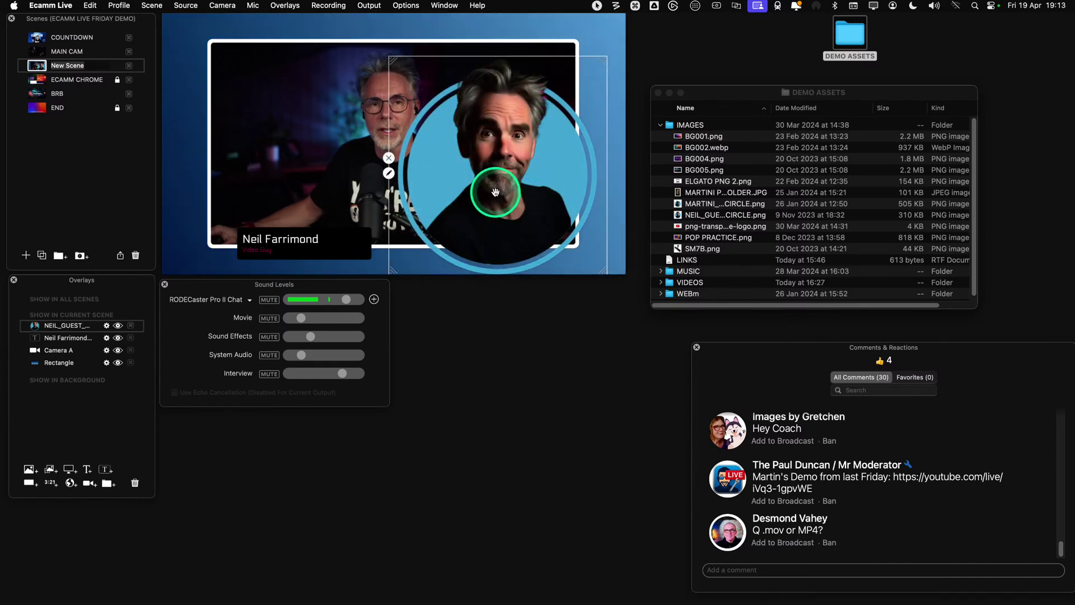
Shrink the circular portrait overlay to a small badge and place it at the left end of the name text box
scroll(495, 192, down, 5)
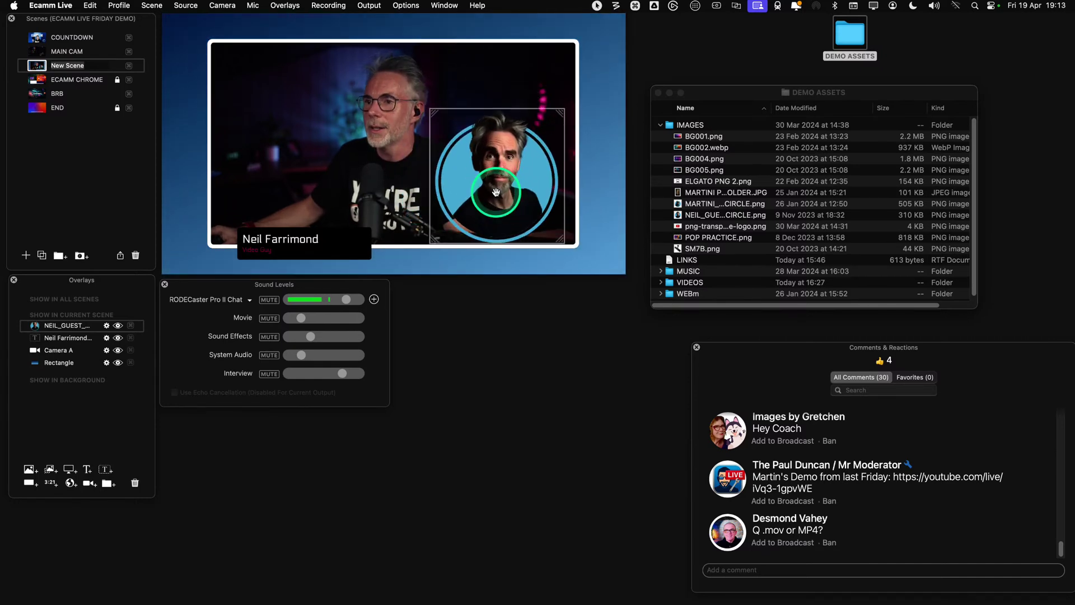
scroll(495, 192, down, 4)
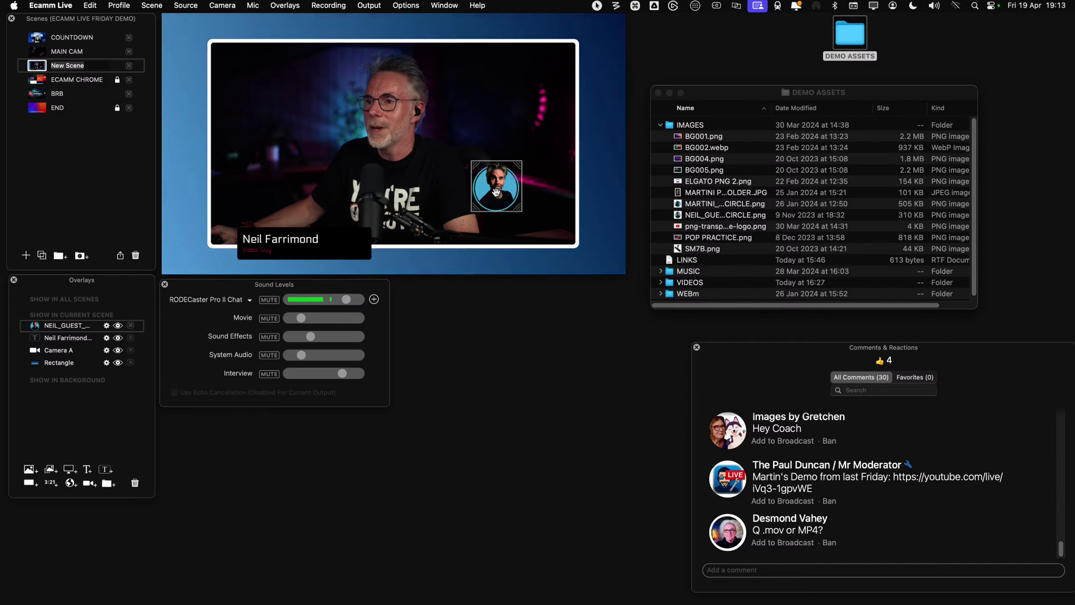
drag(496, 192, 219, 243)
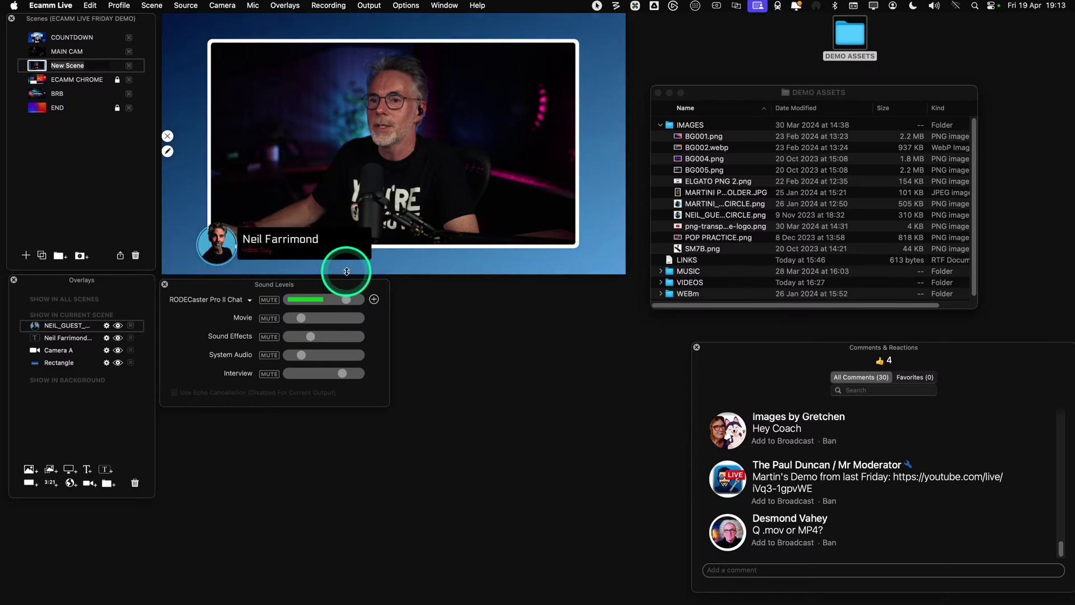
Widen the name text box slightly to the right and nudge the circular portrait to overlap its left end
click(278, 249)
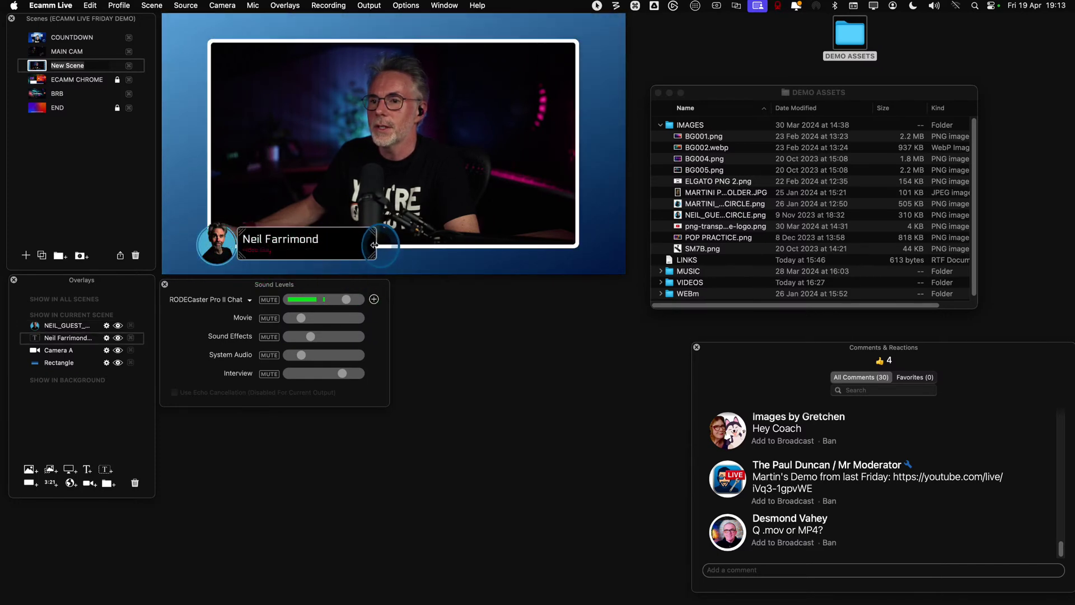
drag(374, 244, 384, 245)
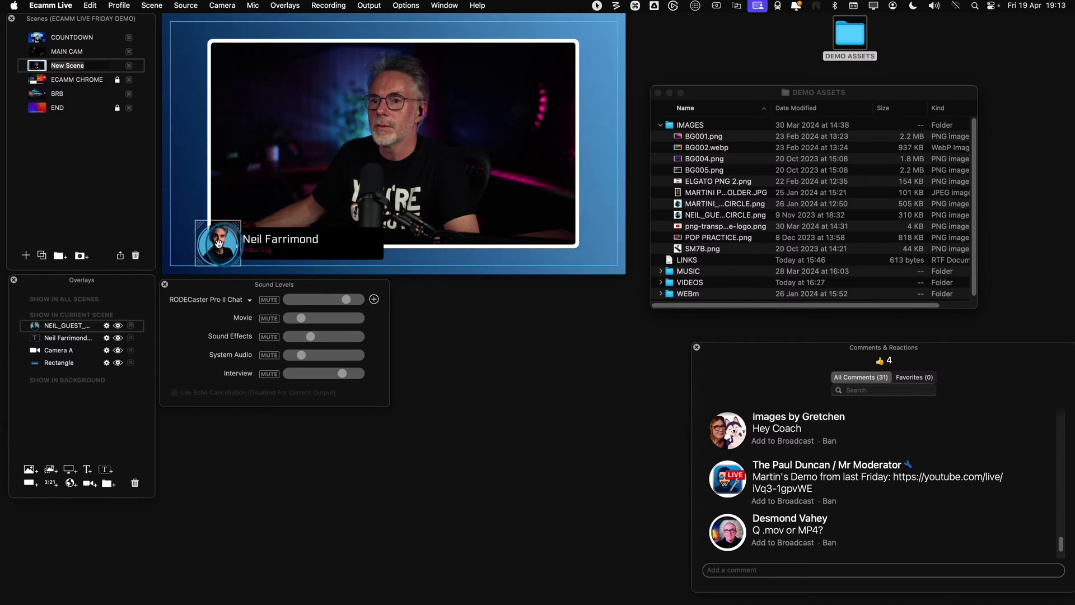
click(494, 298)
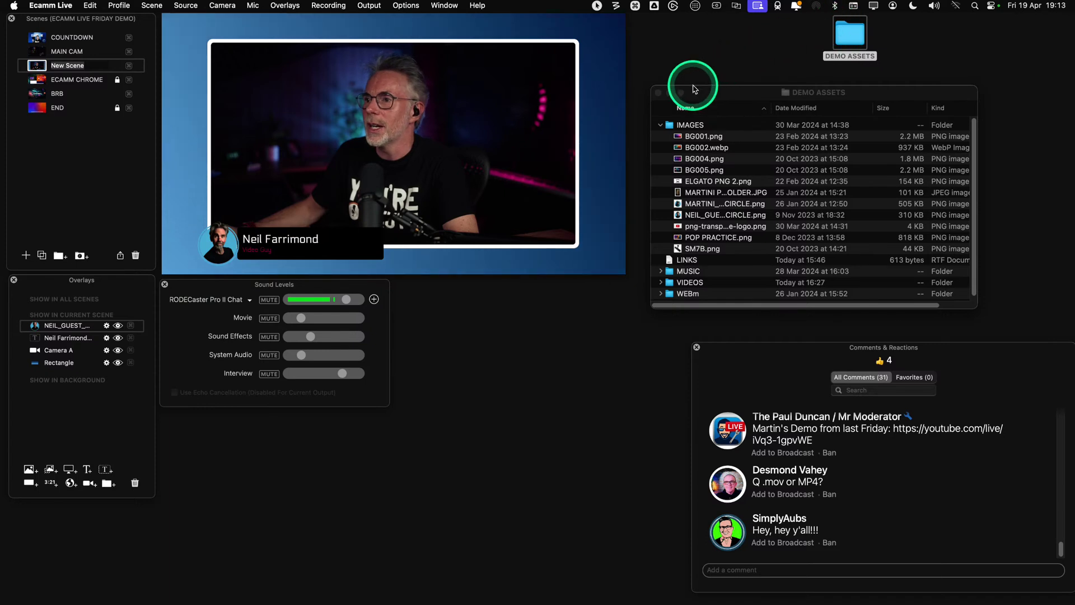
Close the DEMO ASSETS folder window and create a new overlay group named HOST in the current scene
click(659, 93)
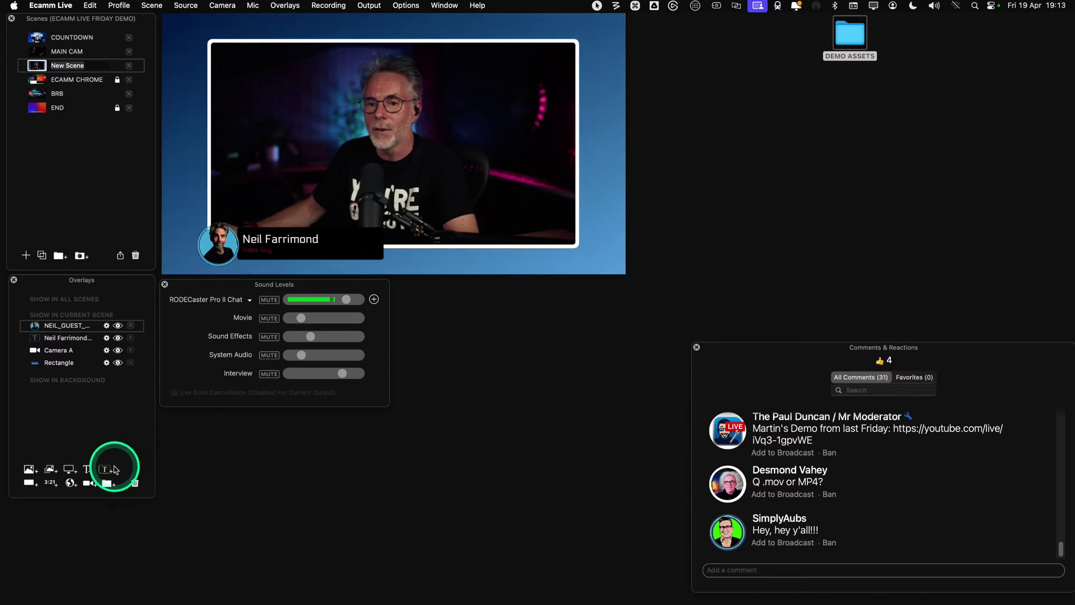
key(ctrl)
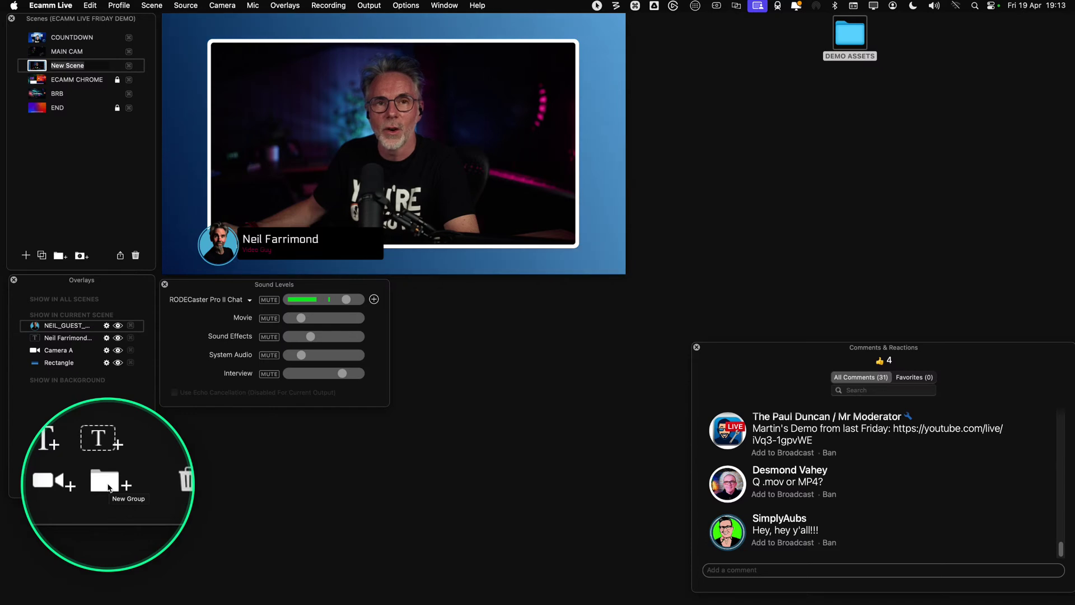
click(108, 485)
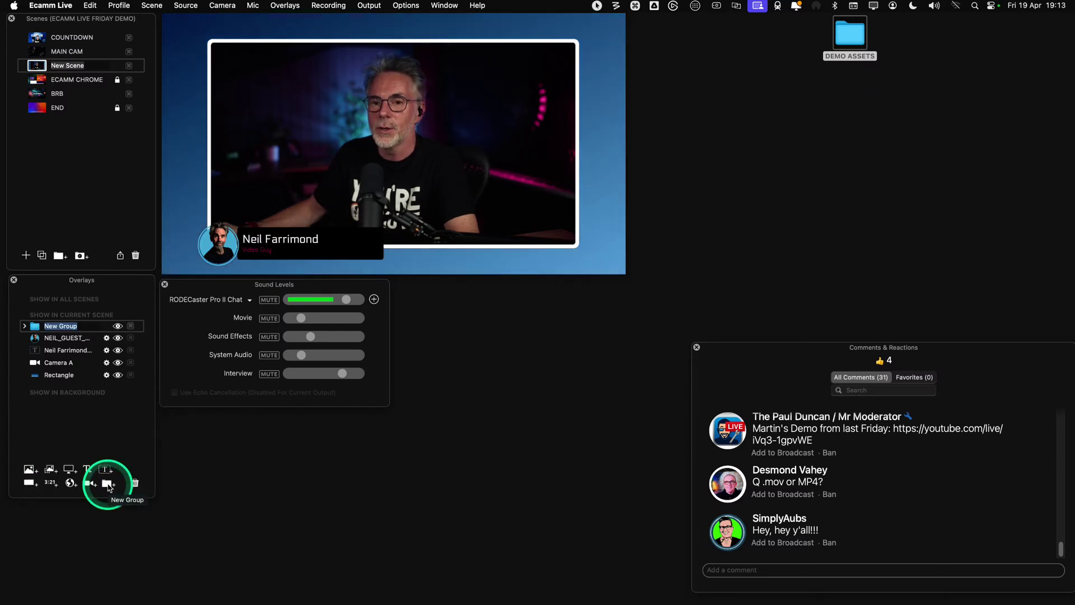
text(HOST)
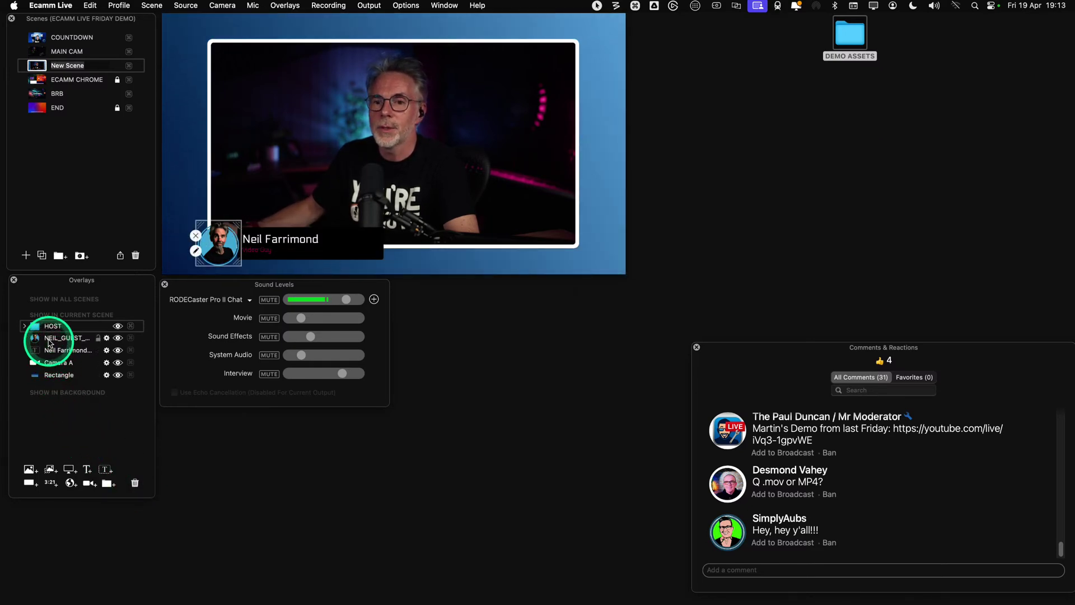
Move the circular portrait image and the name text overlay into the HOST overlay group
drag(48, 334, 48, 329)
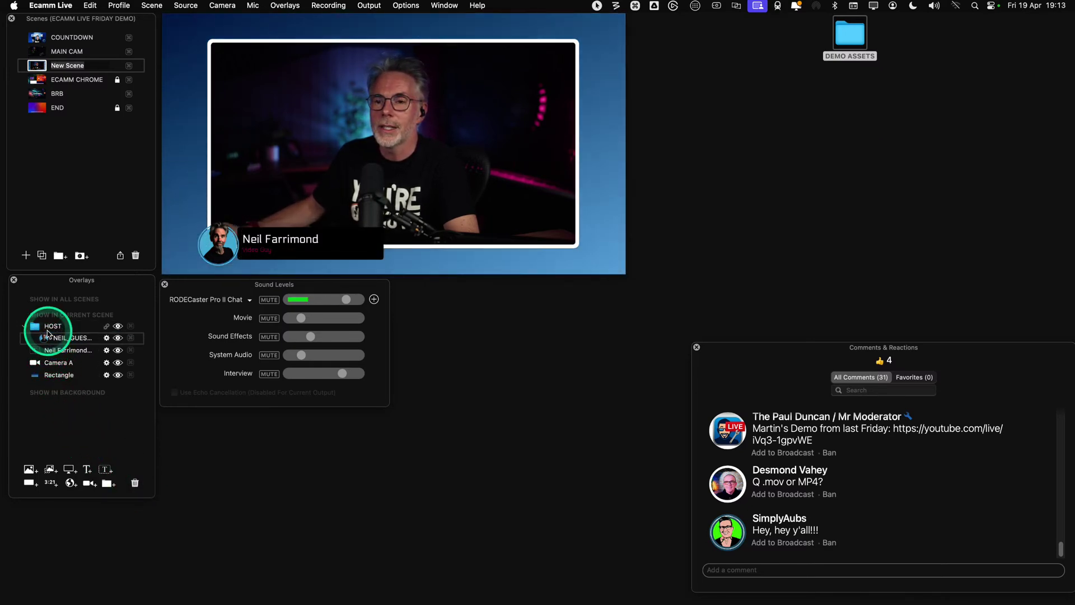
drag(55, 348, 59, 352)
click(66, 353)
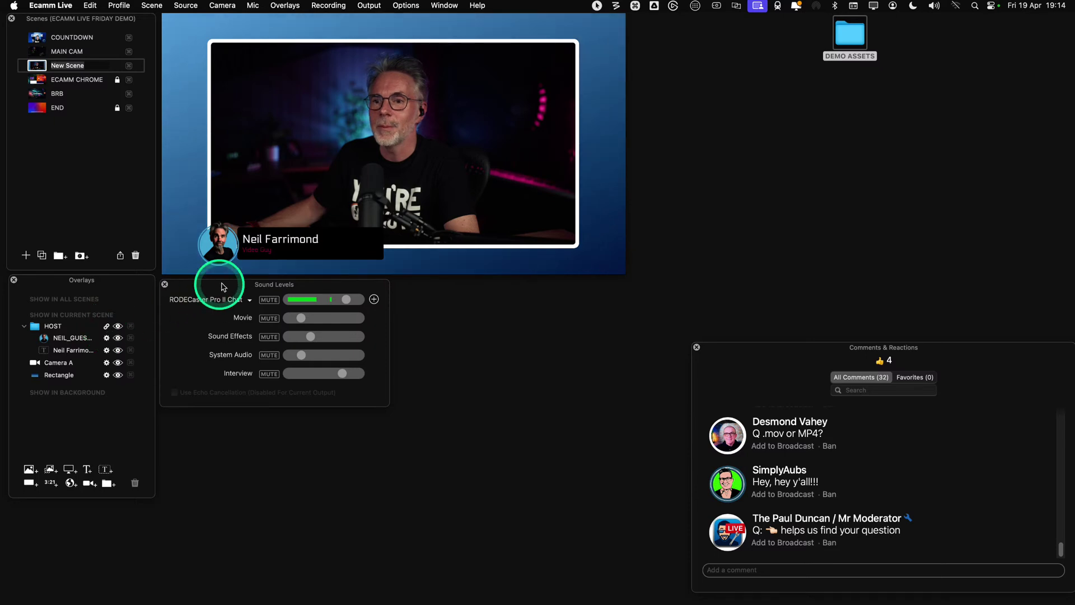
Shift the HOST group slightly right along the camera frame's lower edge and narrow the name text box from its right side
drag(300, 252, 305, 250)
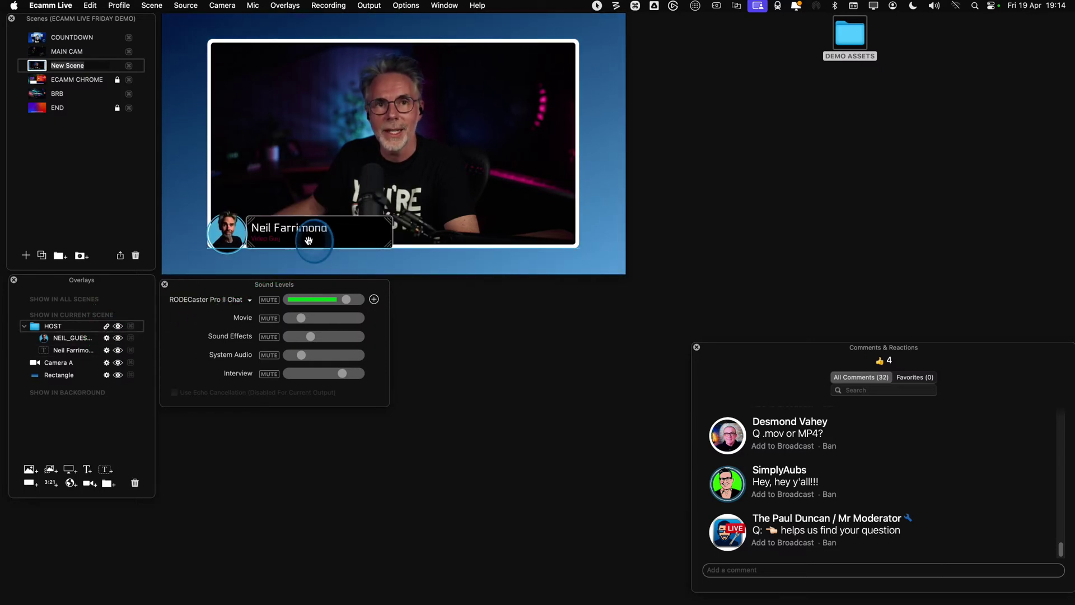
drag(309, 241, 313, 252)
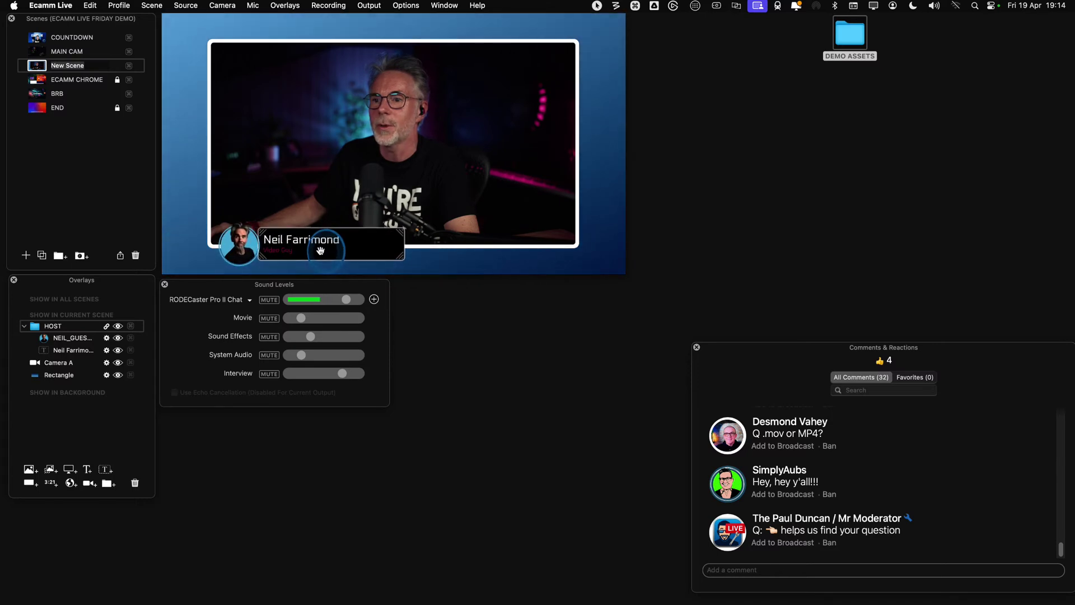
click(482, 338)
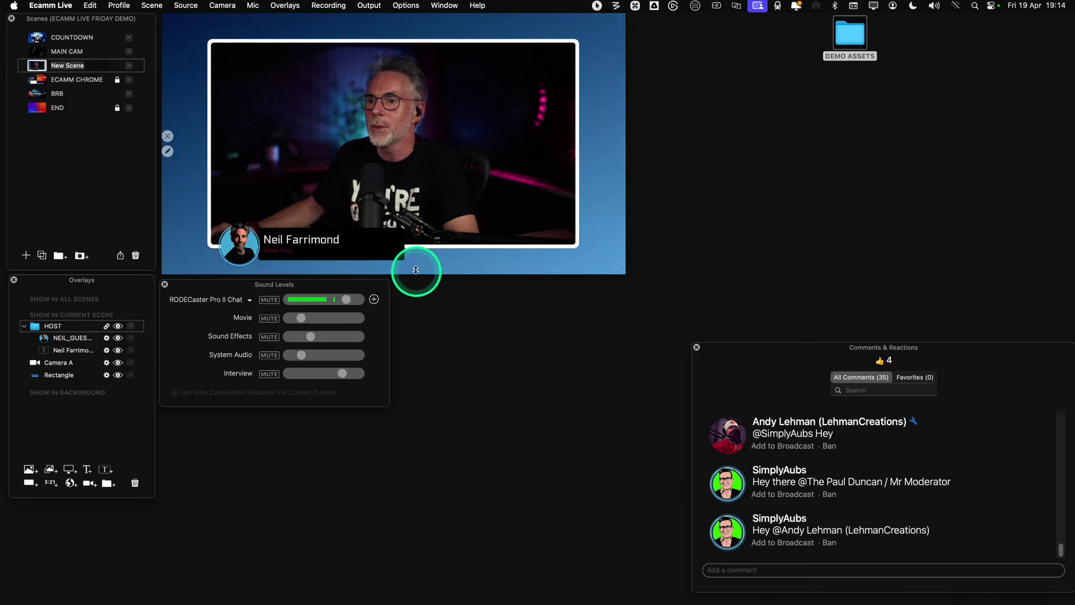
mouse_move(401, 242)
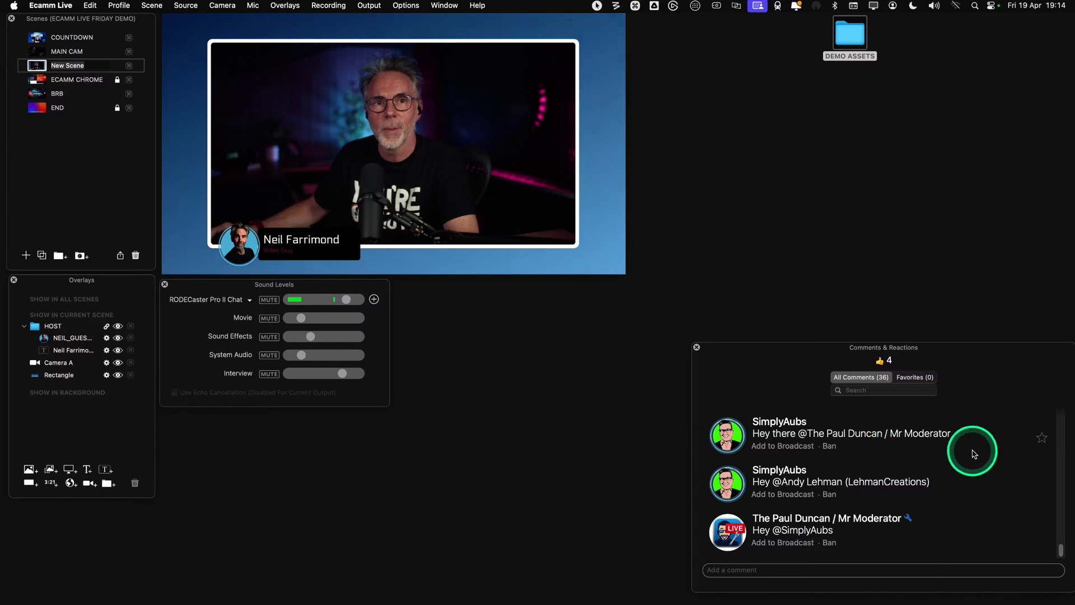
Search the viewer comments for "Q:", read through the matching questions, and clear the search
key(ctrl)
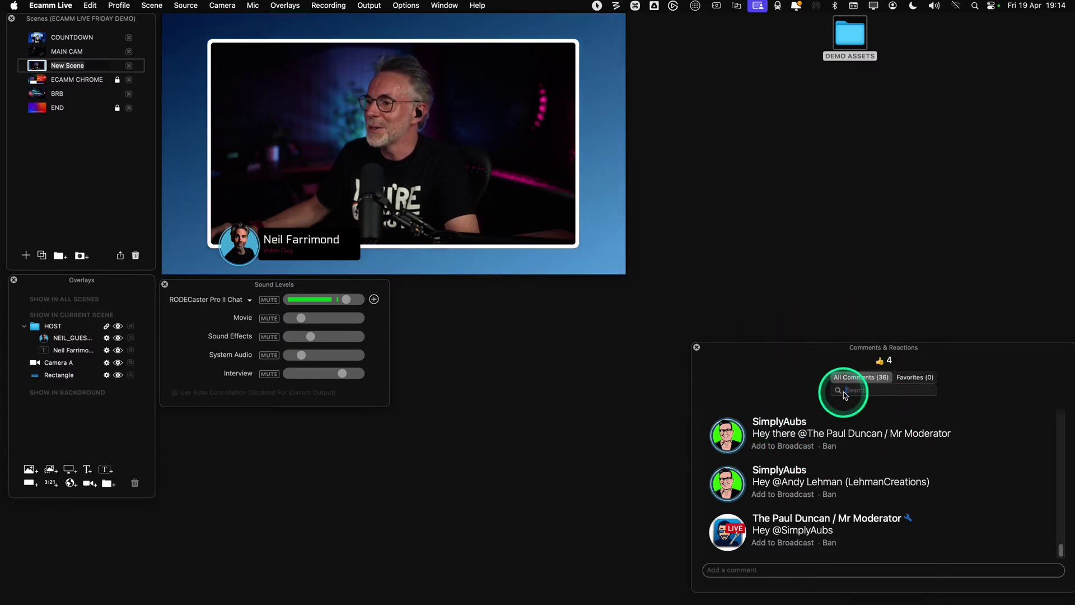
key(ctrl)
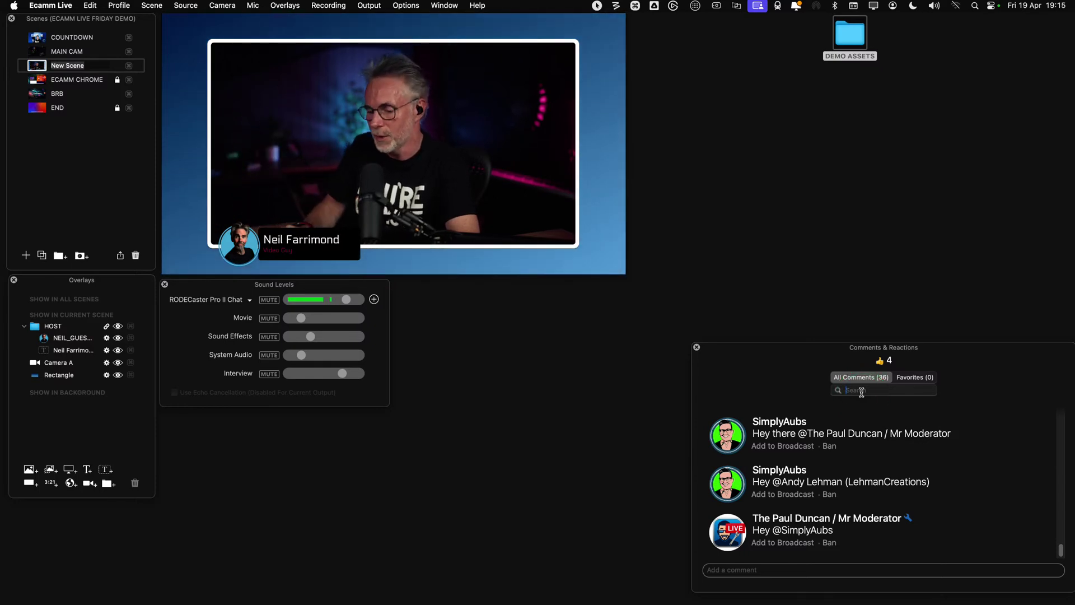
text(Q:)
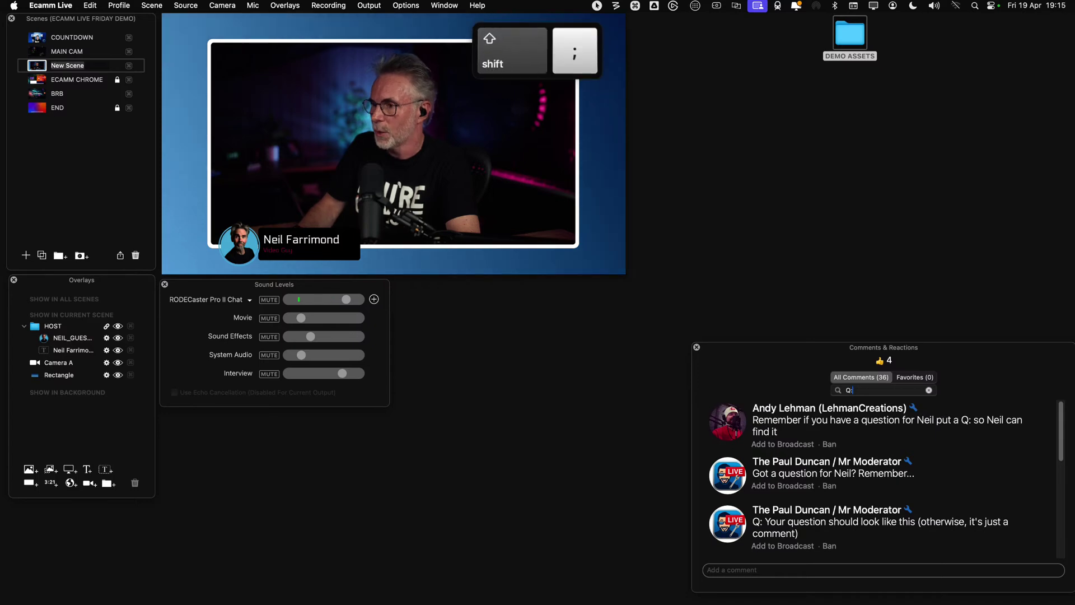
key(Return)
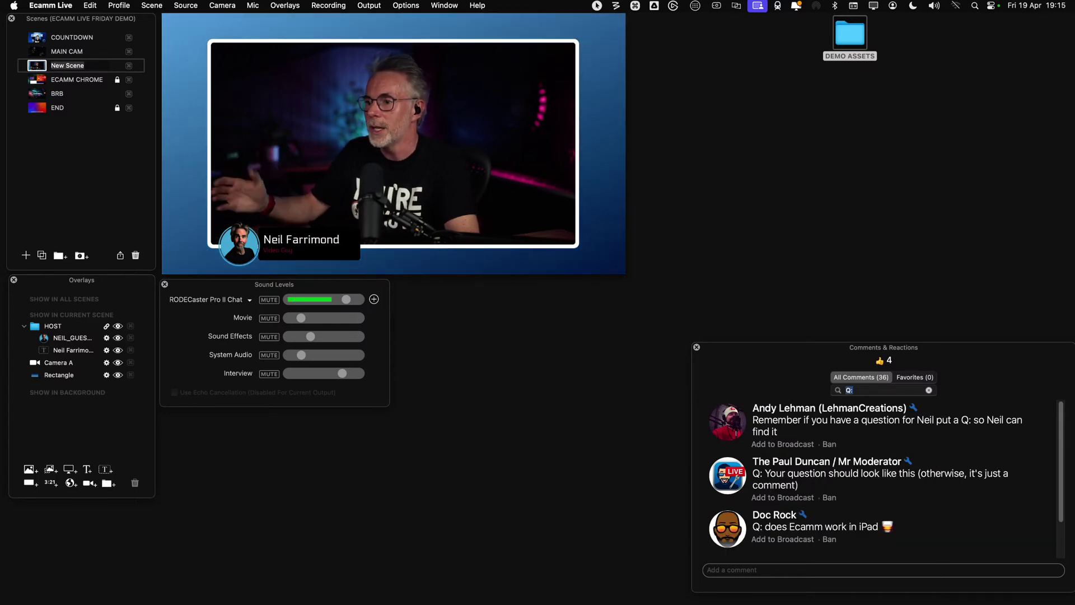
click(960, 429)
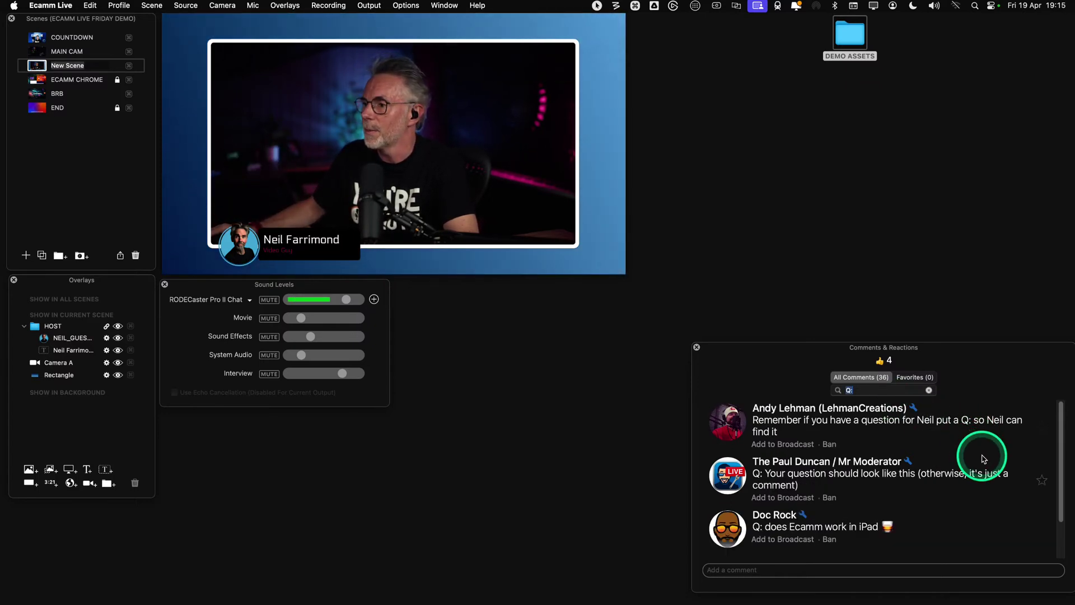
scroll(977, 454, down, 2)
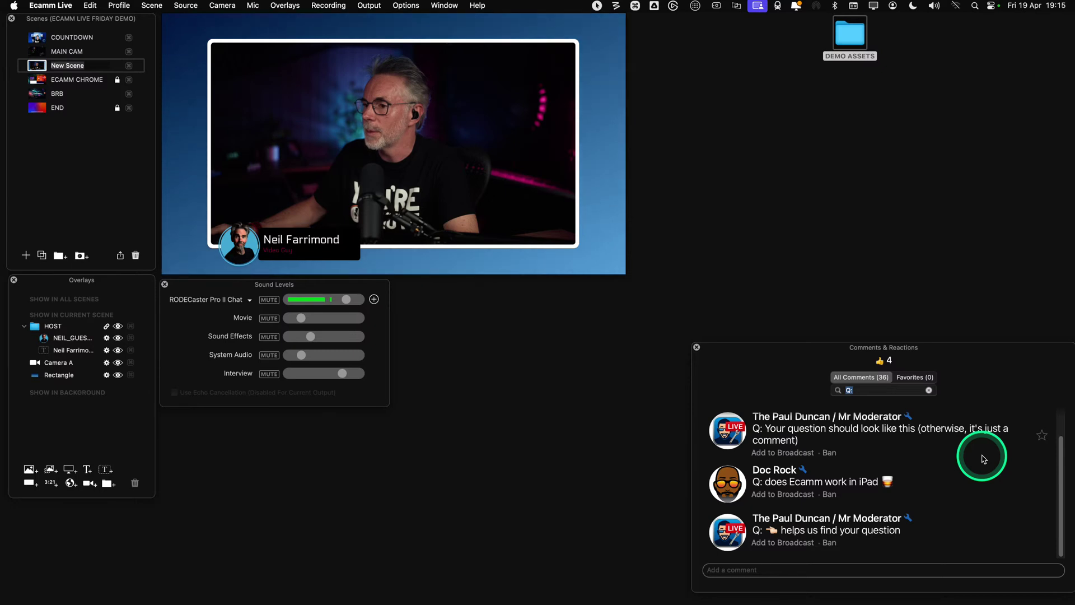
click(929, 390)
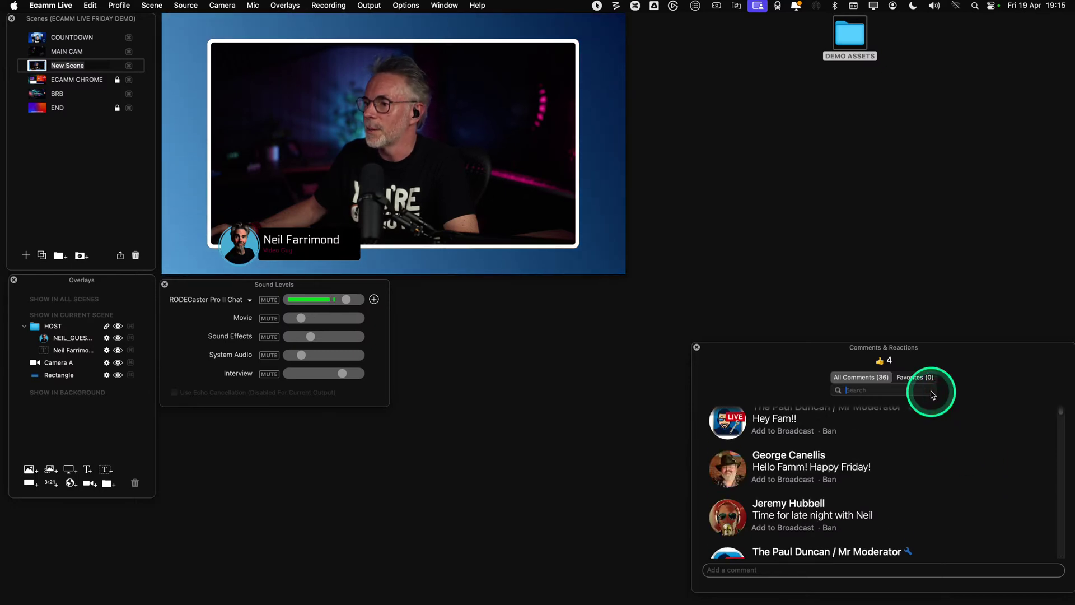
scroll(952, 440, down, 5)
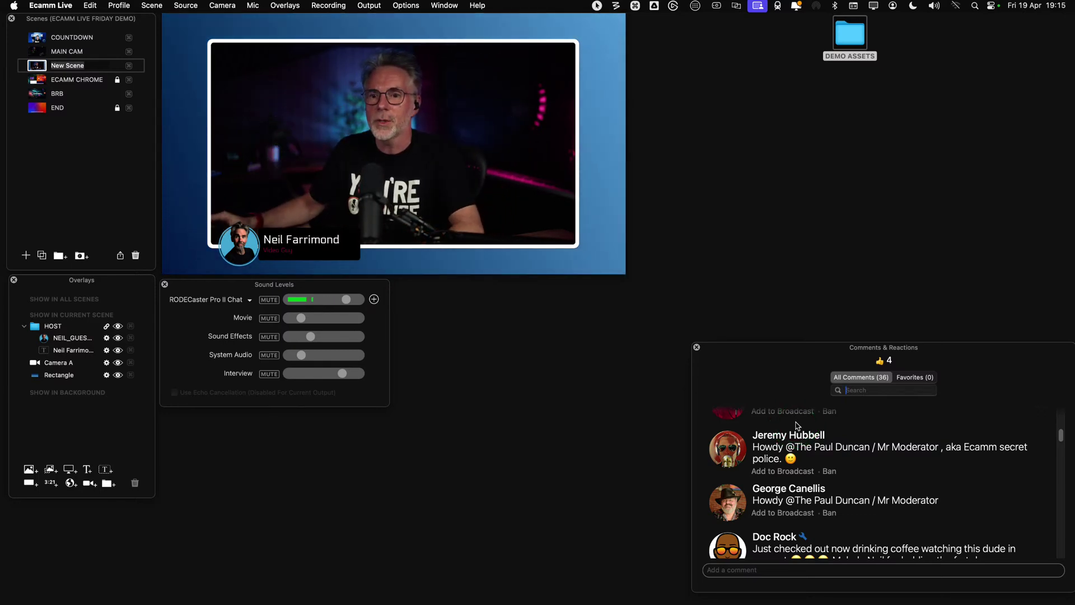
Rename the new scene as HOST
click(82, 65)
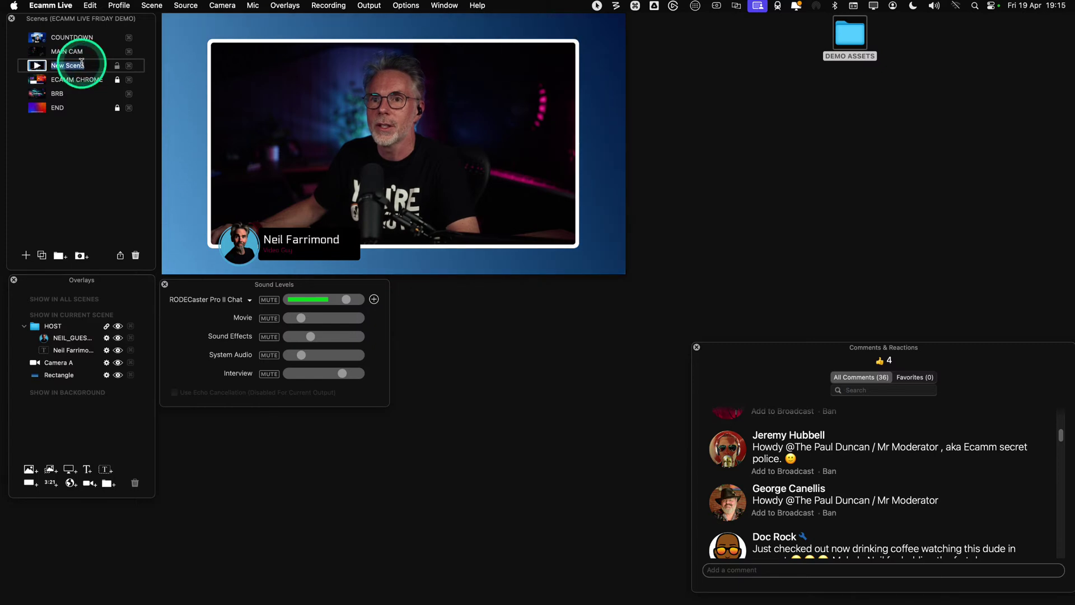
click(90, 64)
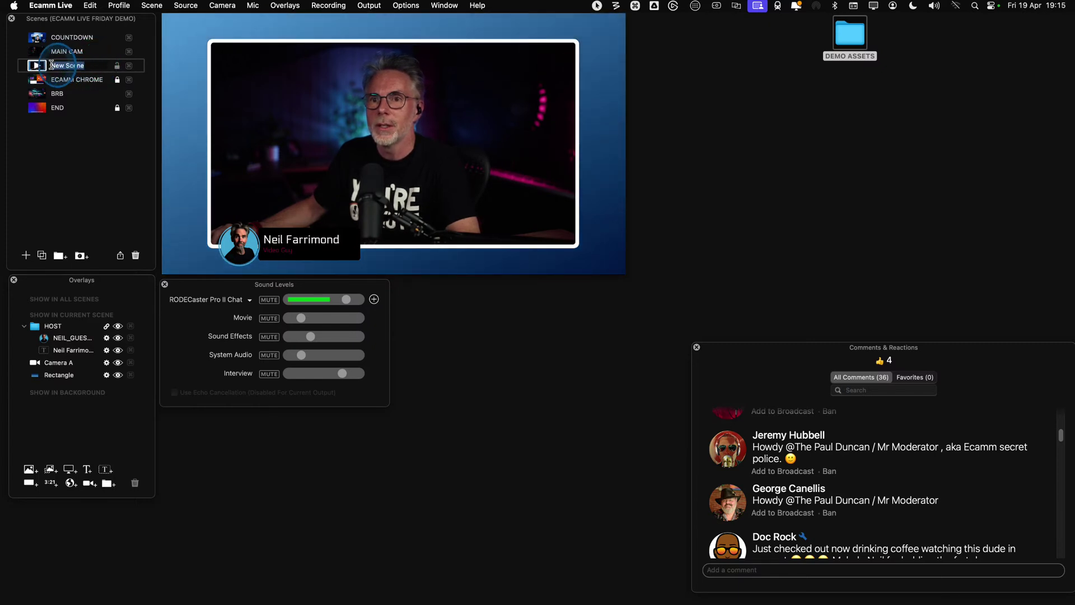
drag(60, 65, 24, 59)
text(HOST)
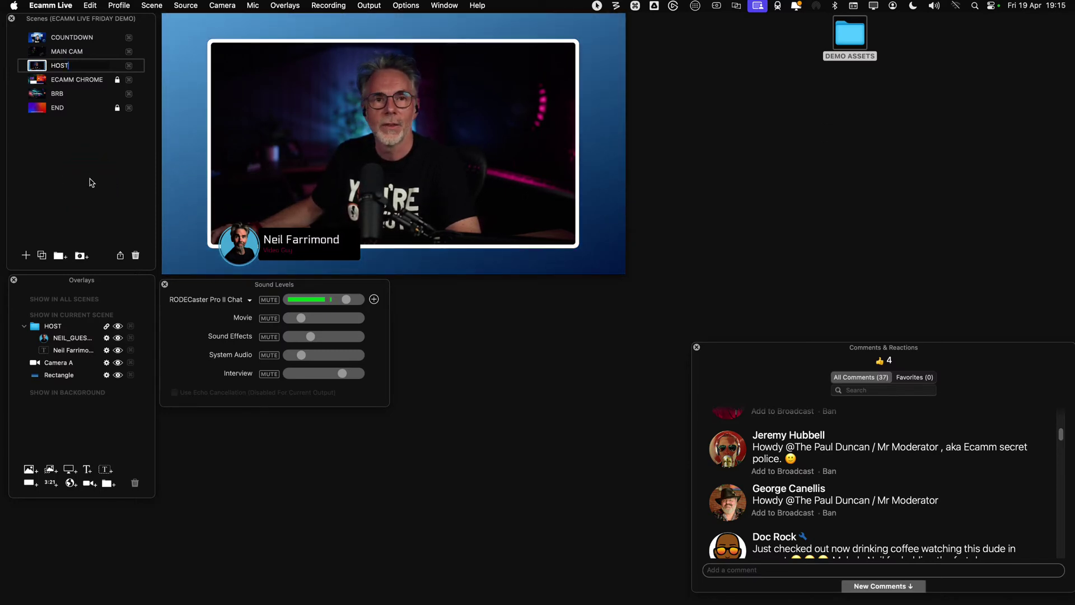
Duplicate the HOST scene and name the copy HOST & GUEST
mouse_move(304, 184)
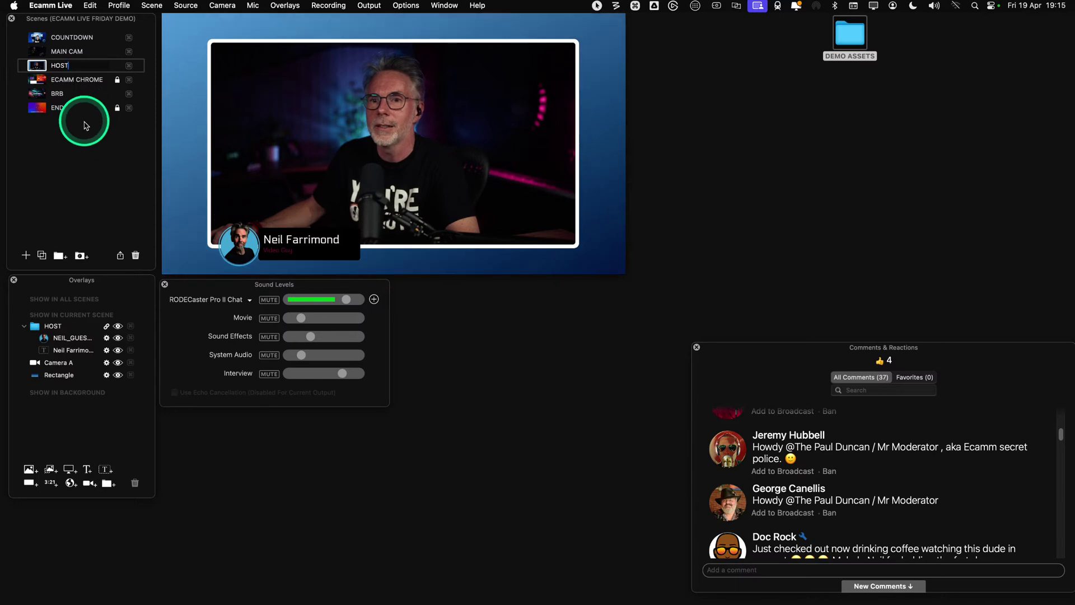
key(super)
key(ctrl)
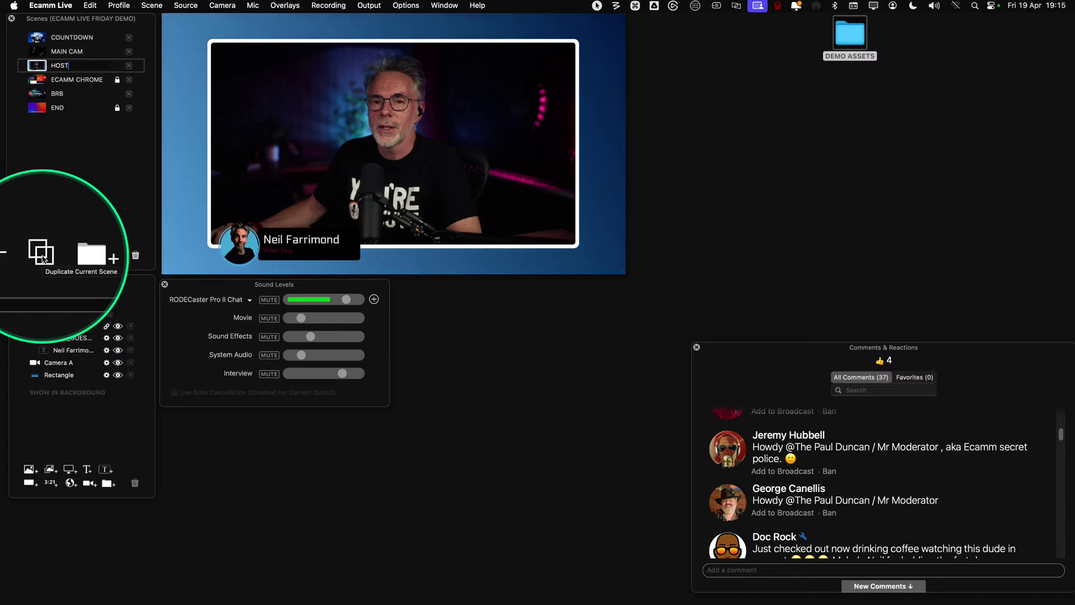
click(42, 256)
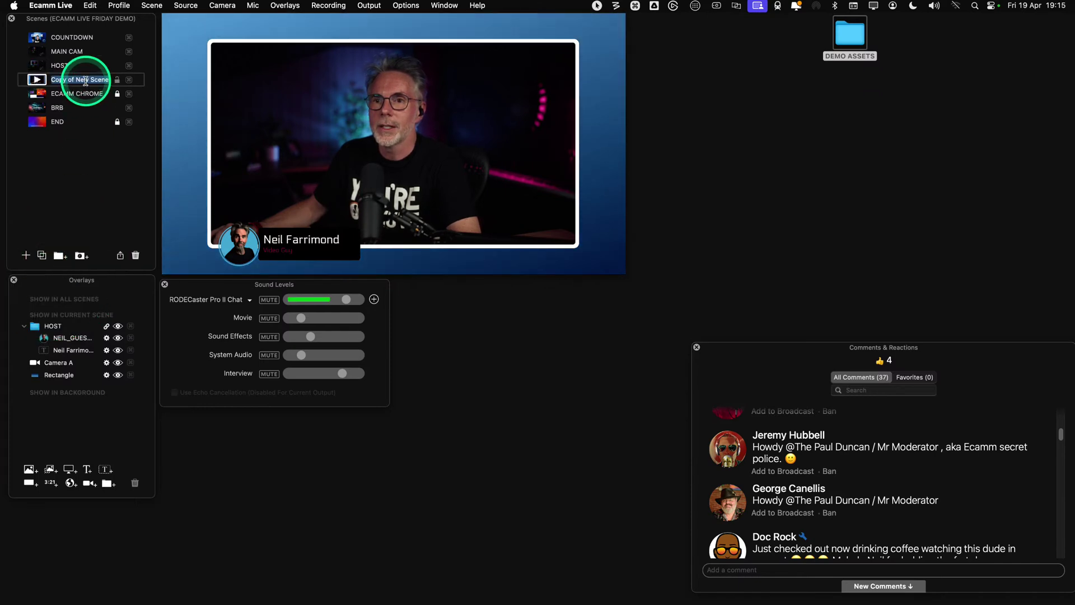
key(cmd+a)
text(H)
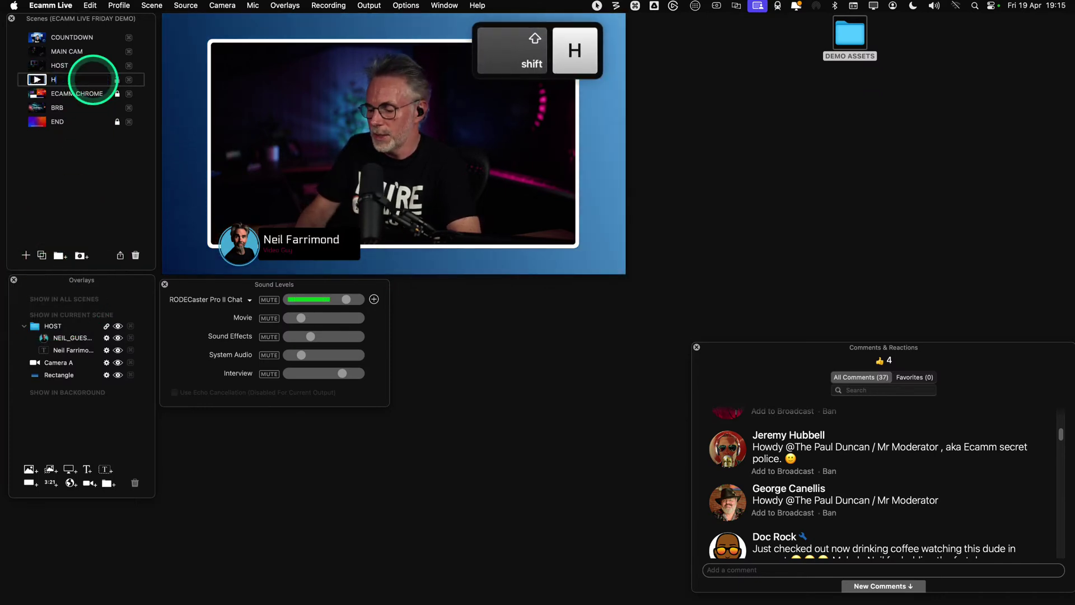
text(OST)
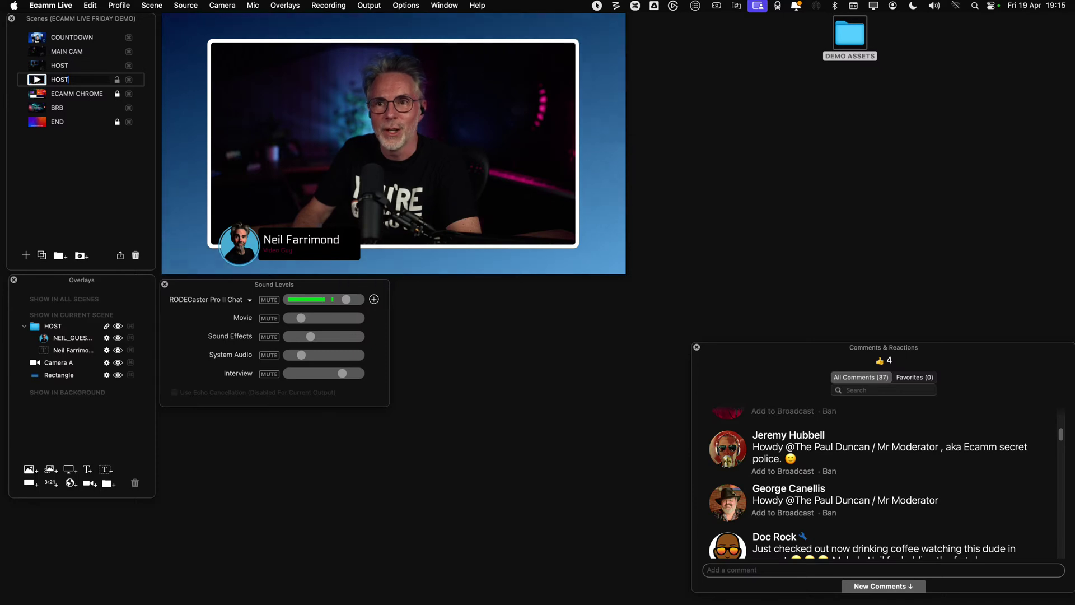
text( & GUEST)
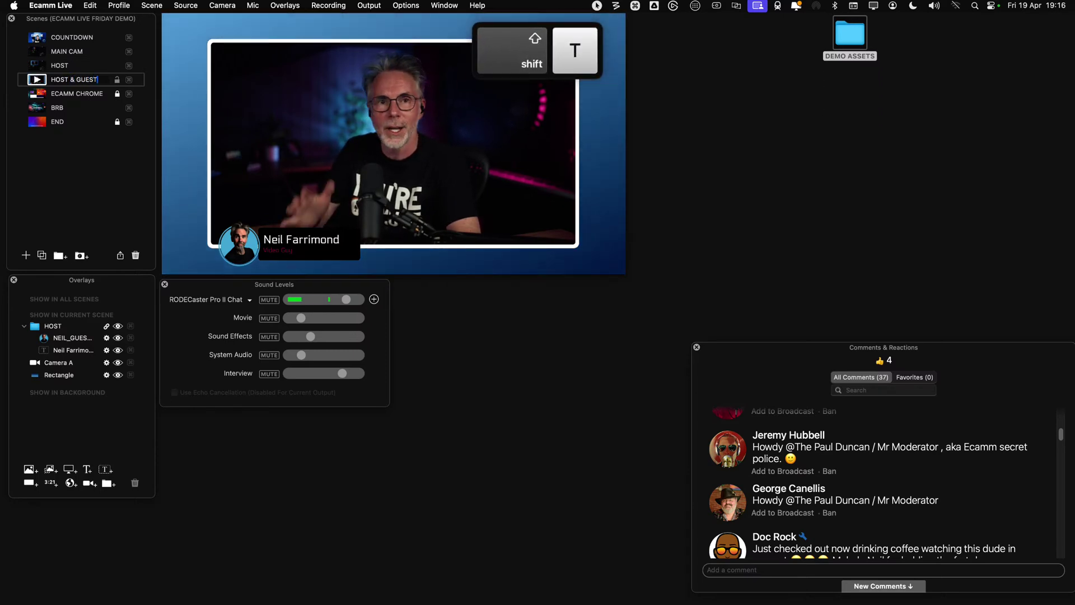
click(106, 94)
click(88, 169)
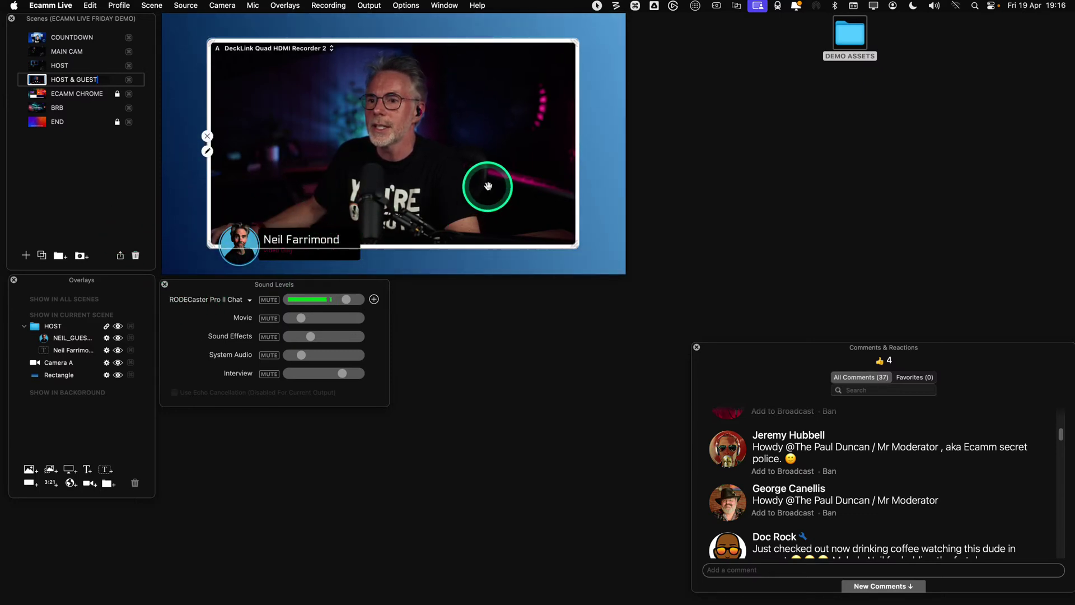
Crop Camera A from both sides to a portrait-shaped frame and move it to the left side of the canvas
key(alt)
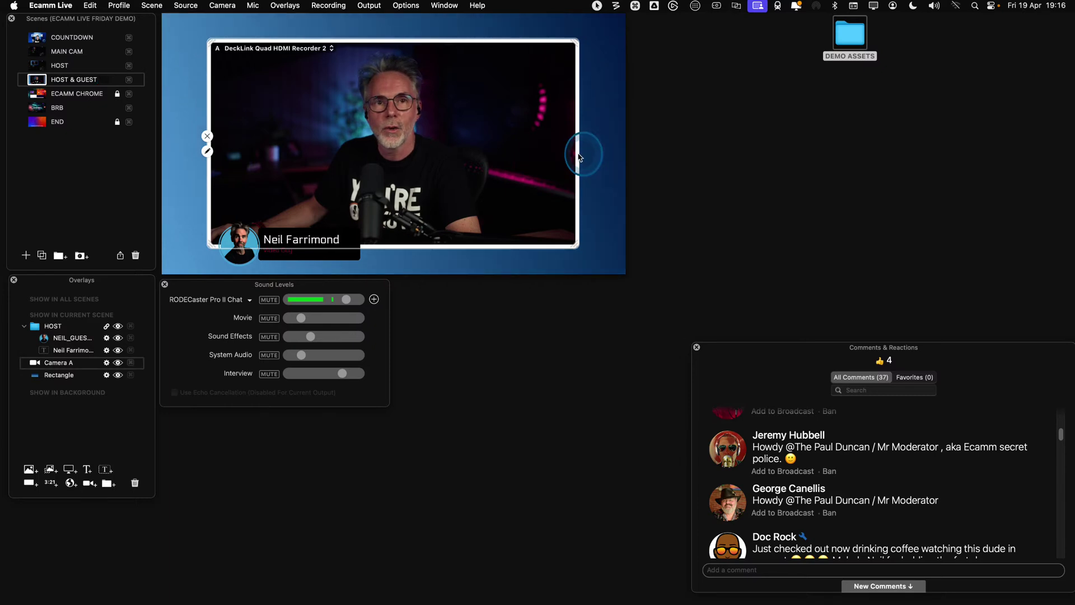
drag(567, 152, 471, 143)
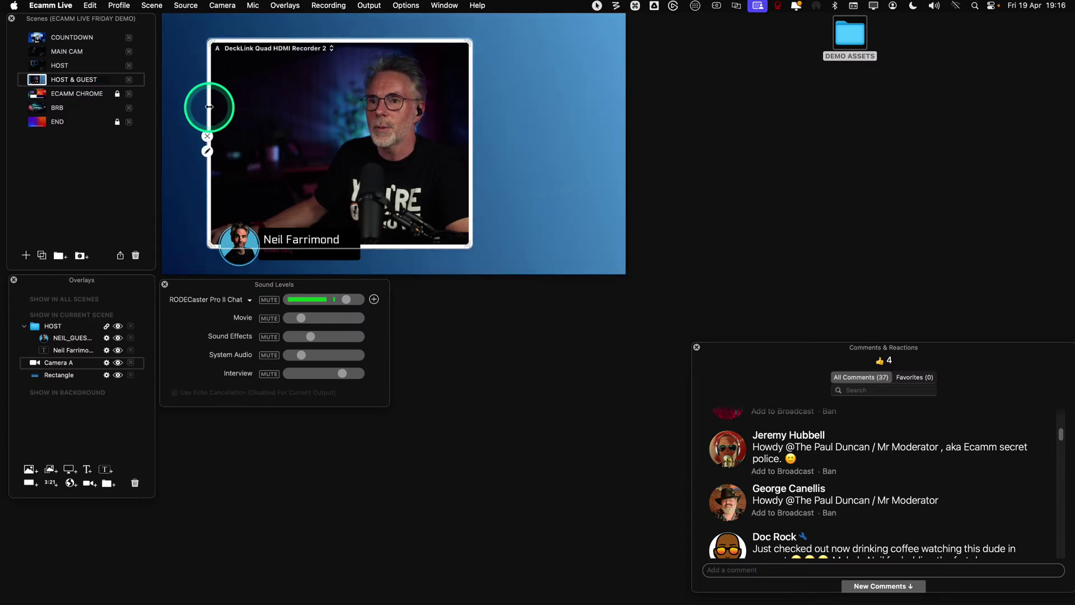
drag(216, 106, 313, 107)
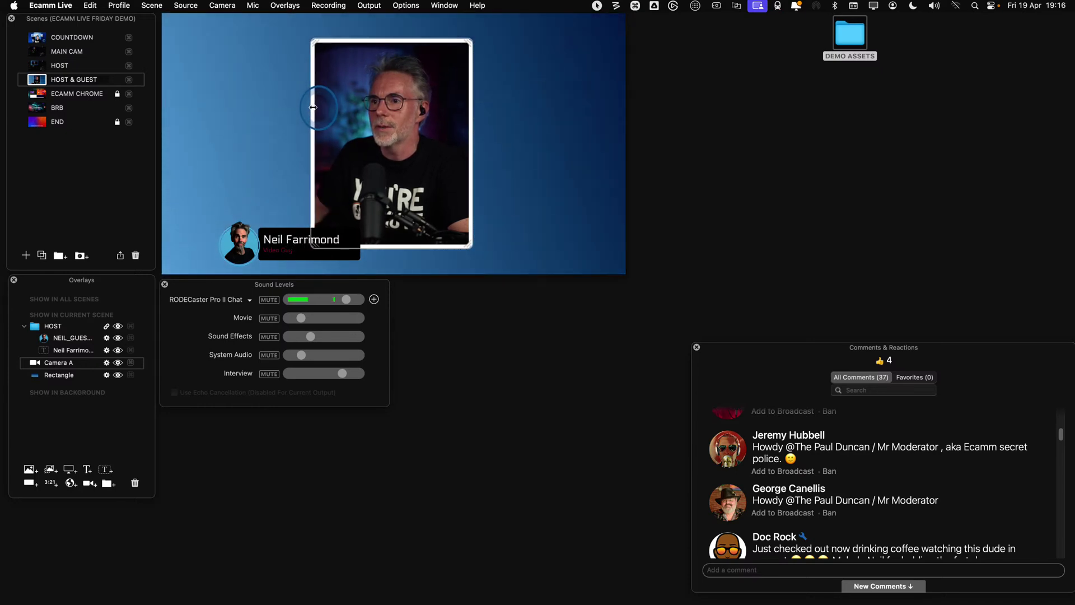
drag(388, 131, 261, 121)
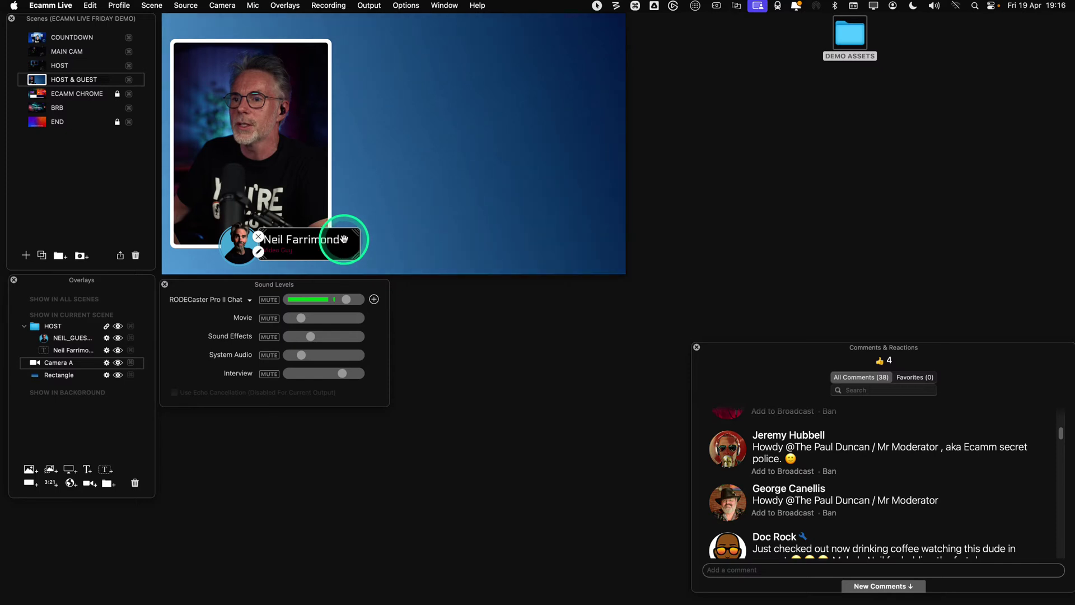
Move the HOST lower-third group left so it sits across the bottom of the cropped camera frame
drag(329, 236, 302, 237)
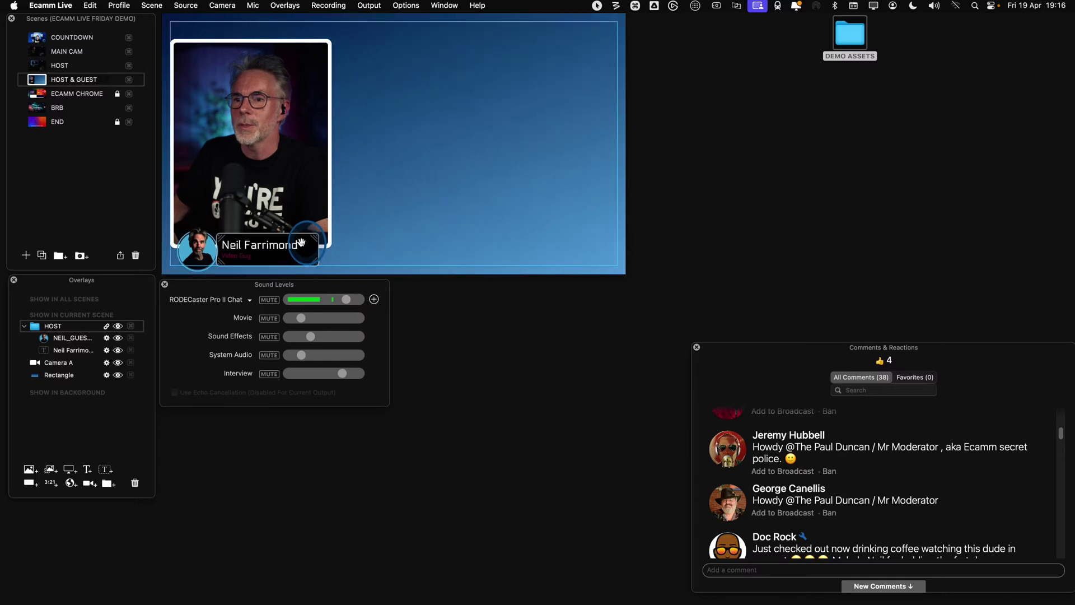
drag(302, 238, 303, 240)
click(355, 237)
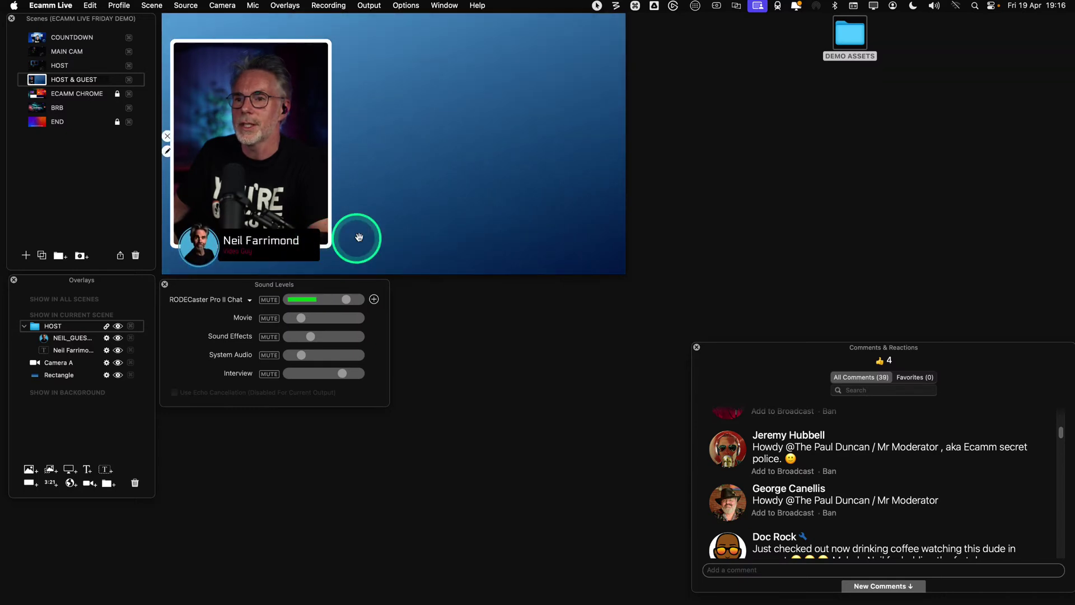
Move the Camera A overlay into the HOST group, below the name text
click(240, 77)
click(383, 118)
click(376, 180)
click(68, 276)
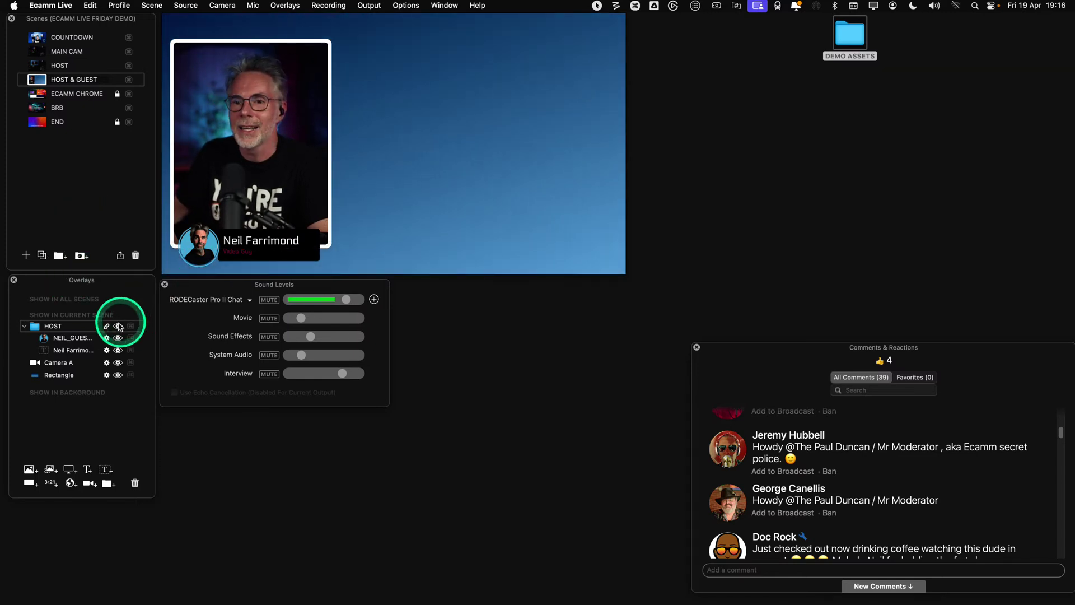
drag(72, 367, 68, 352)
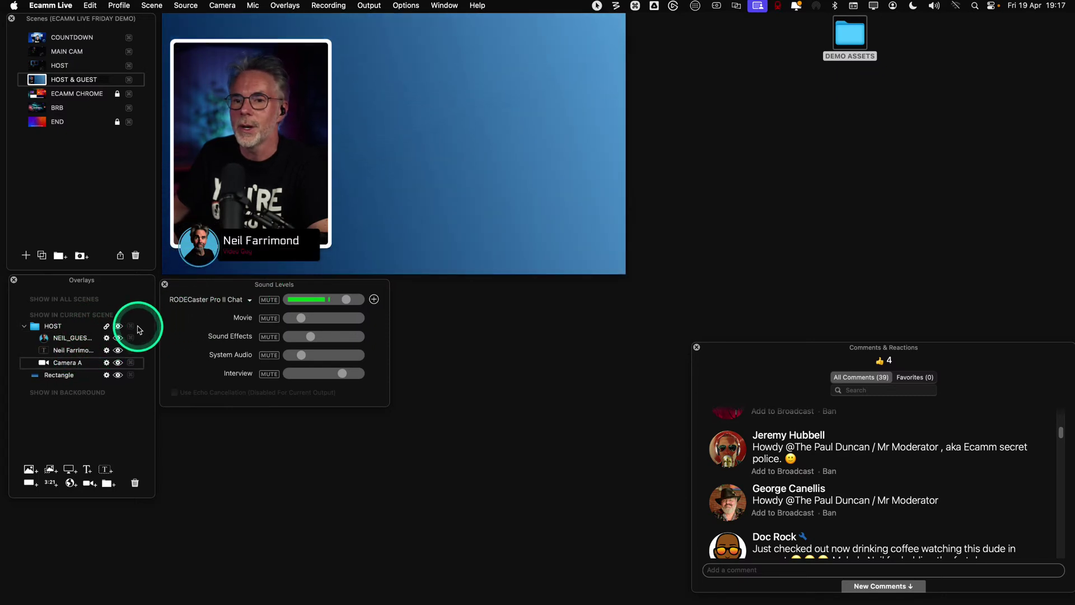
Shift the whole HOST group slightly right and place a duplicate of the group on the right side of the canvas
drag(351, 82, 313, 116)
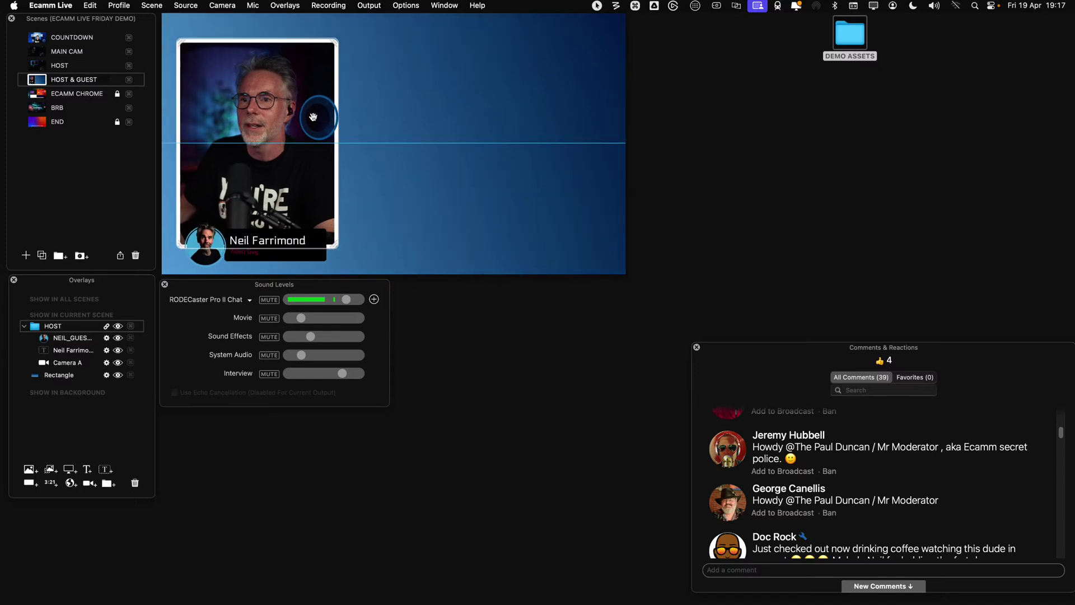
drag(311, 115, 312, 109)
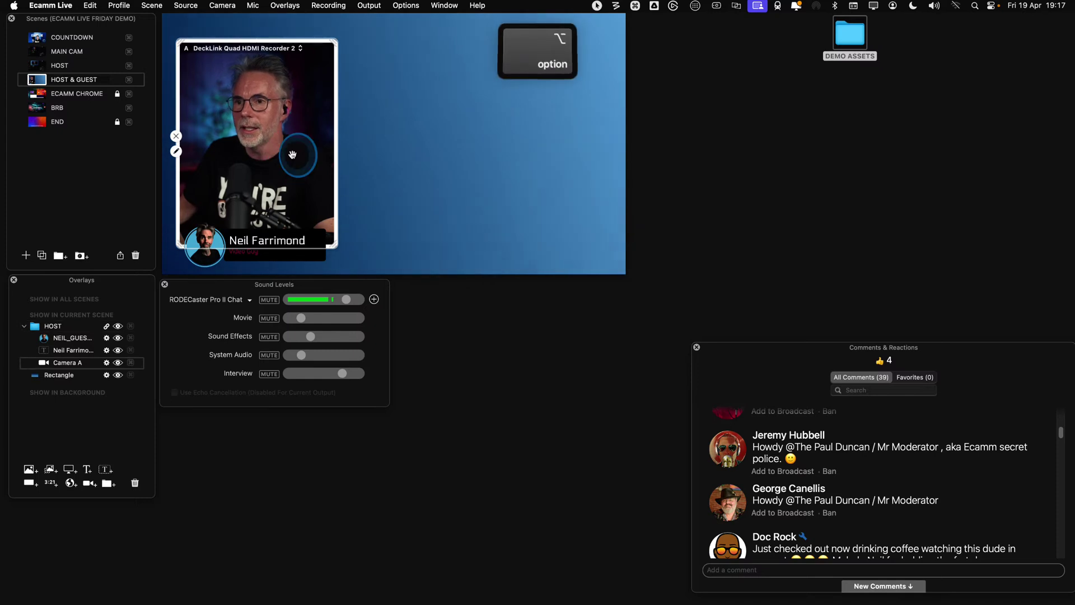
drag(292, 154, 567, 146)
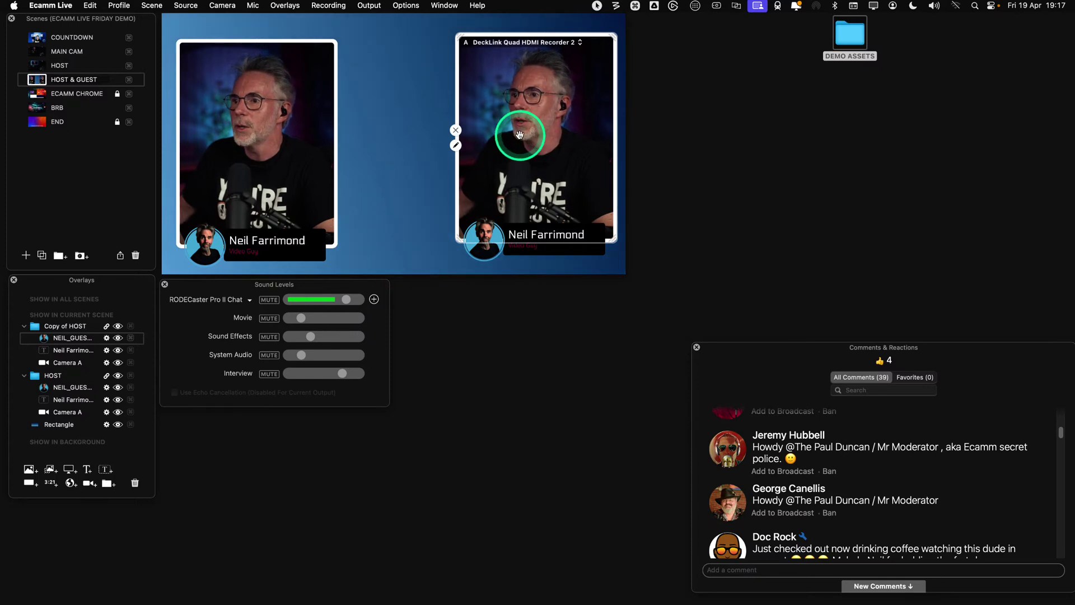
Change the video source of the duplicated group's camera overlay from Camera A to Guest 1
mouse_move(485, 168)
mouse_down()
mouse_move(444, 144)
mouse_move(454, 147)
mouse_up()
click(455, 146)
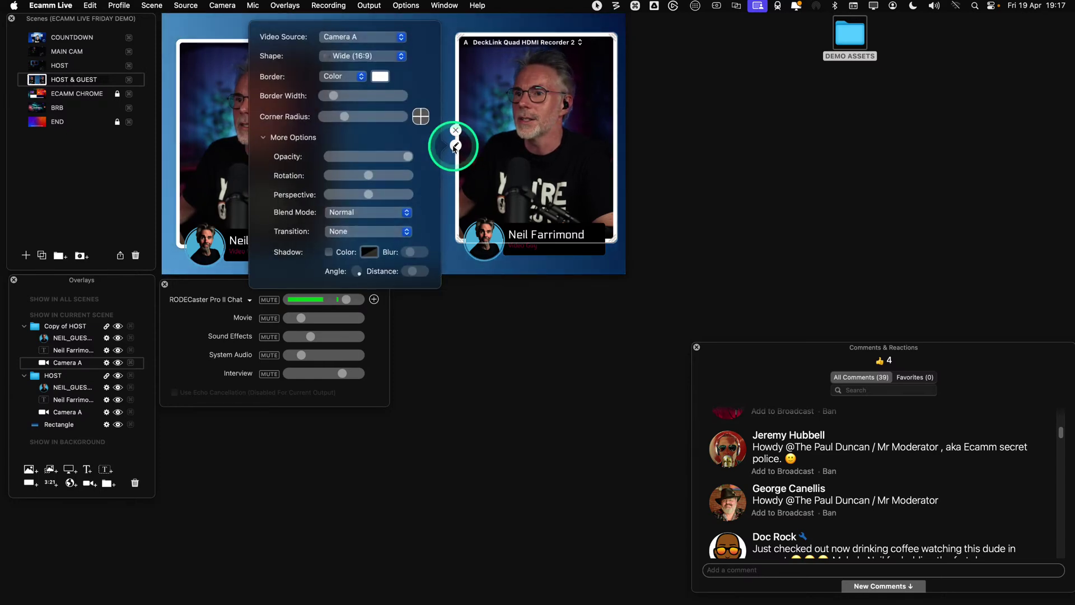
click(380, 38)
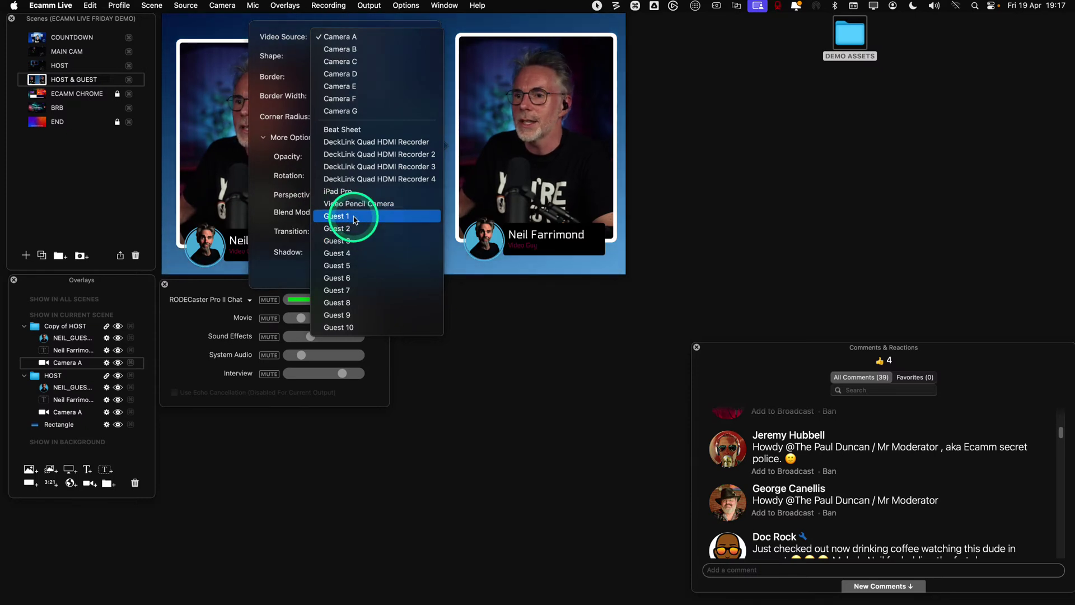
click(354, 219)
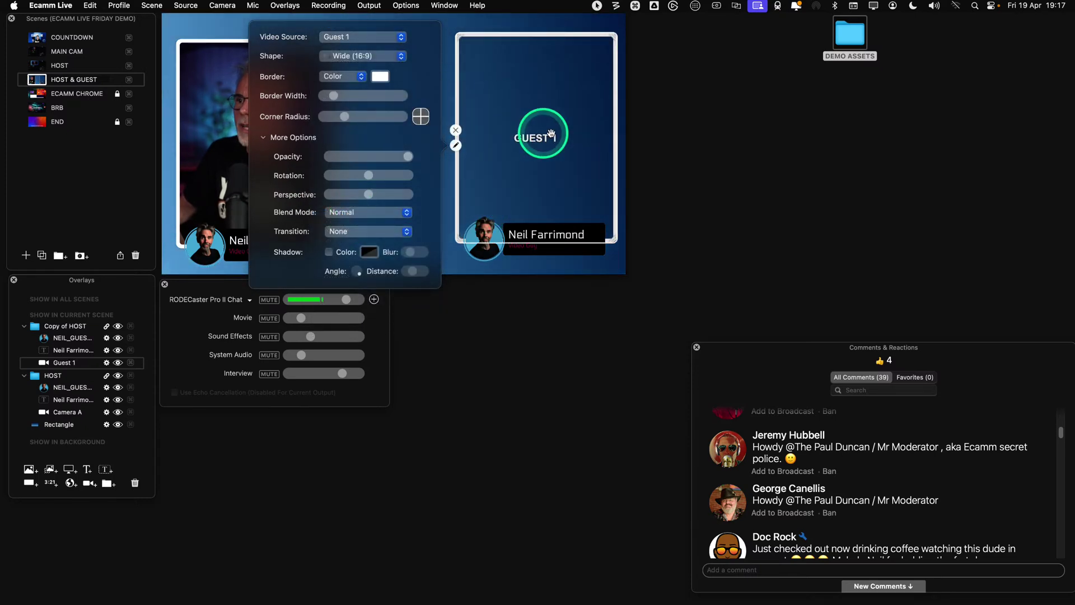
click(685, 137)
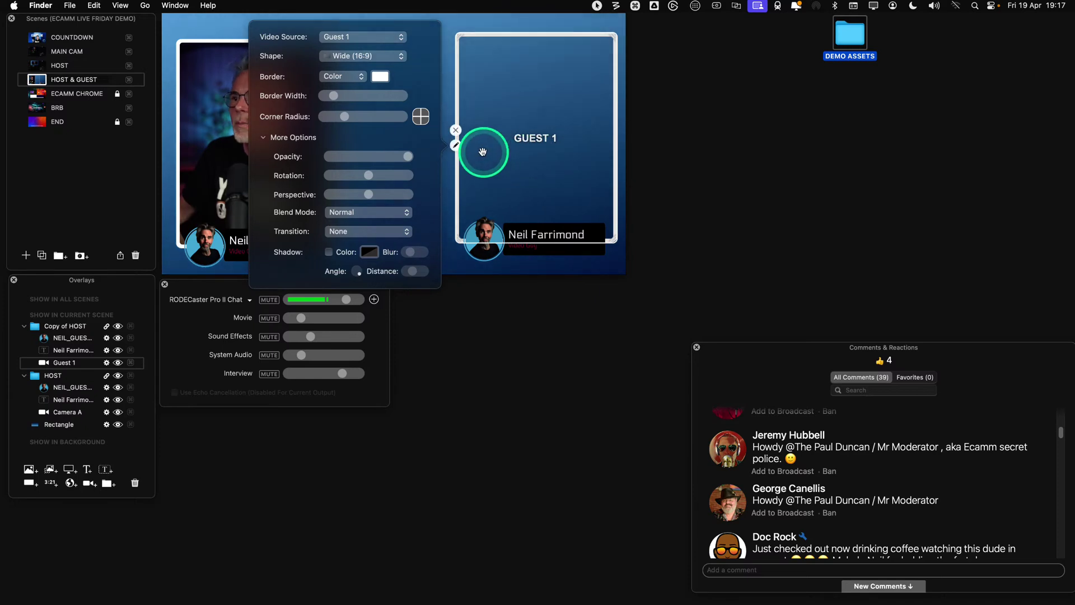
click(456, 147)
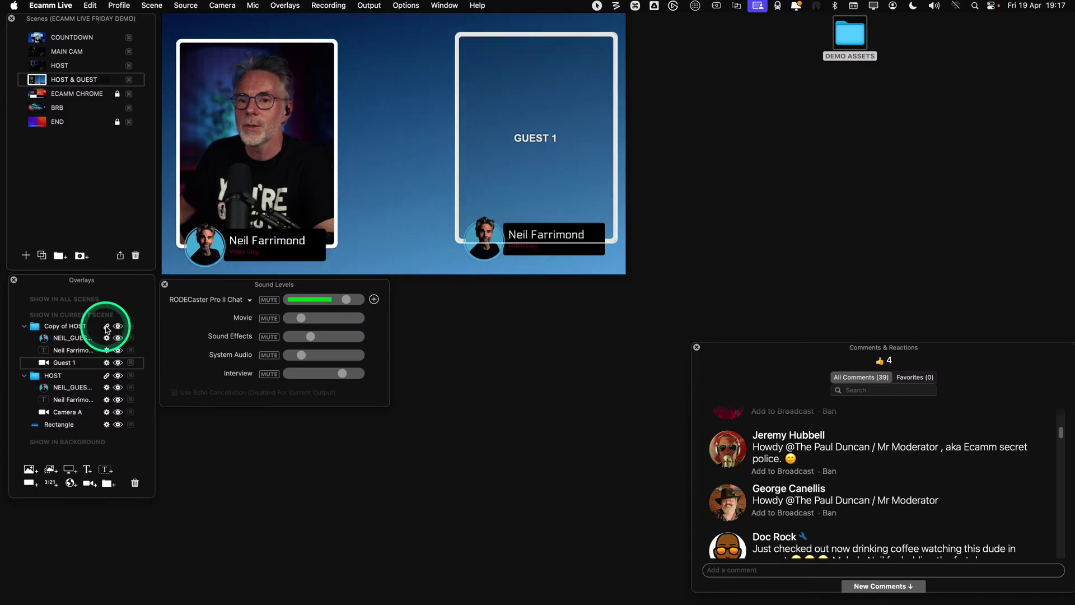
Rename the copied overlay group GUEST and unlink it so its overlays can be edited individually
key(ctrl)
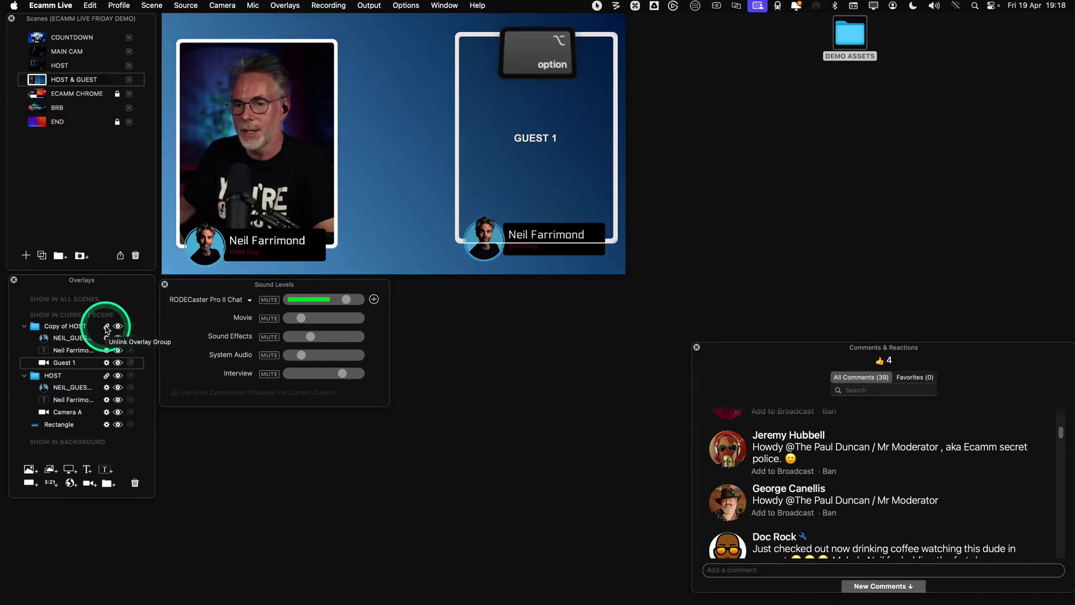
double_click(79, 326)
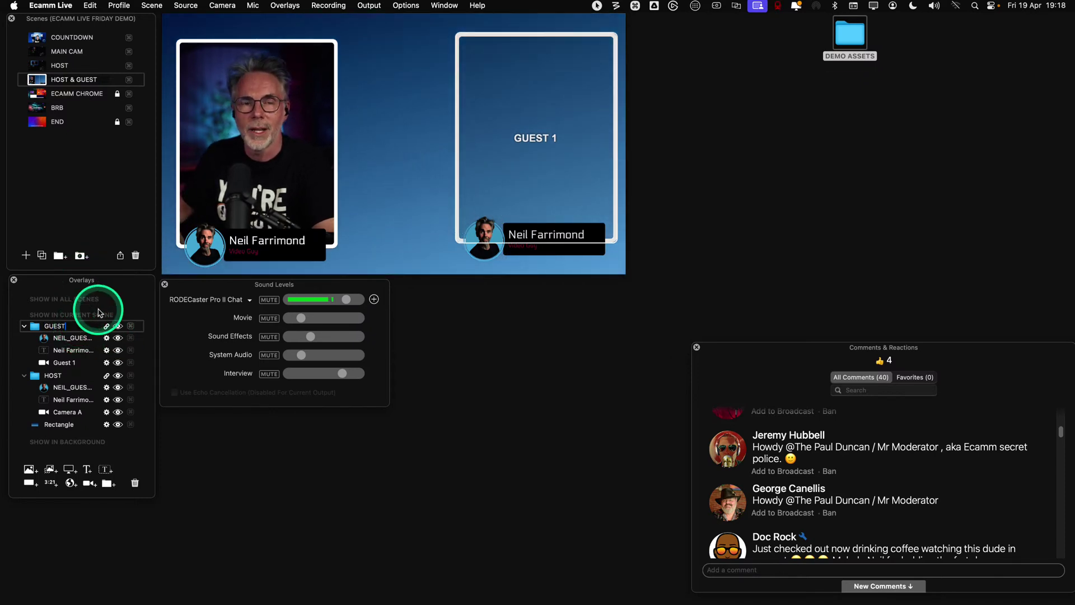
key(ctrl)
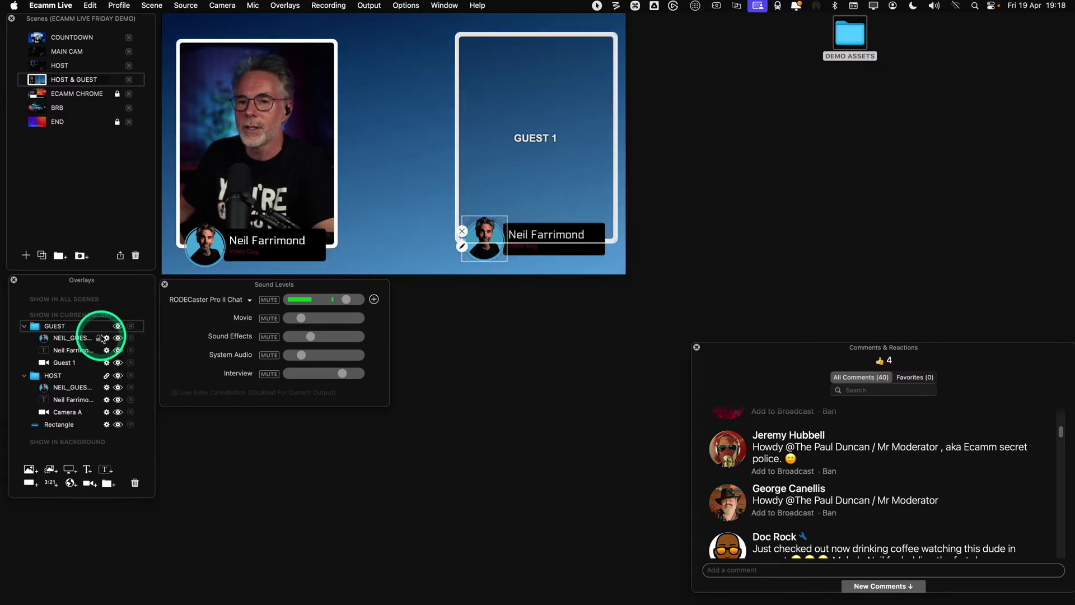
Replace the circular portrait in the GUEST group with MARTINI_GUEST_CIRCLE.png from the Desktop's DEMO ASSETS IMAGES folder
mouse_move(525, 247)
click(485, 240)
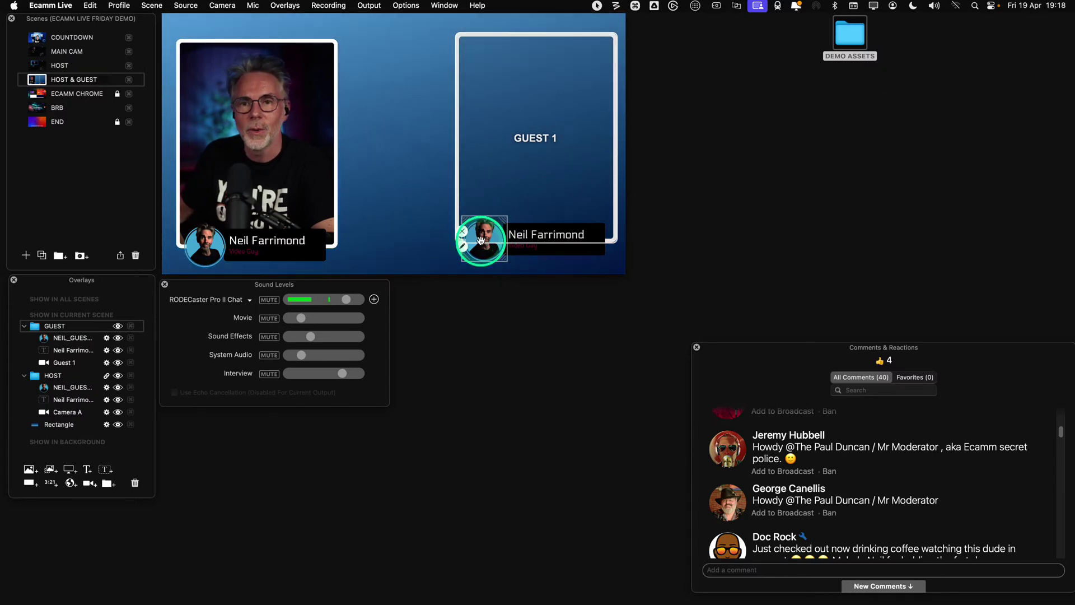
key(ctrl)
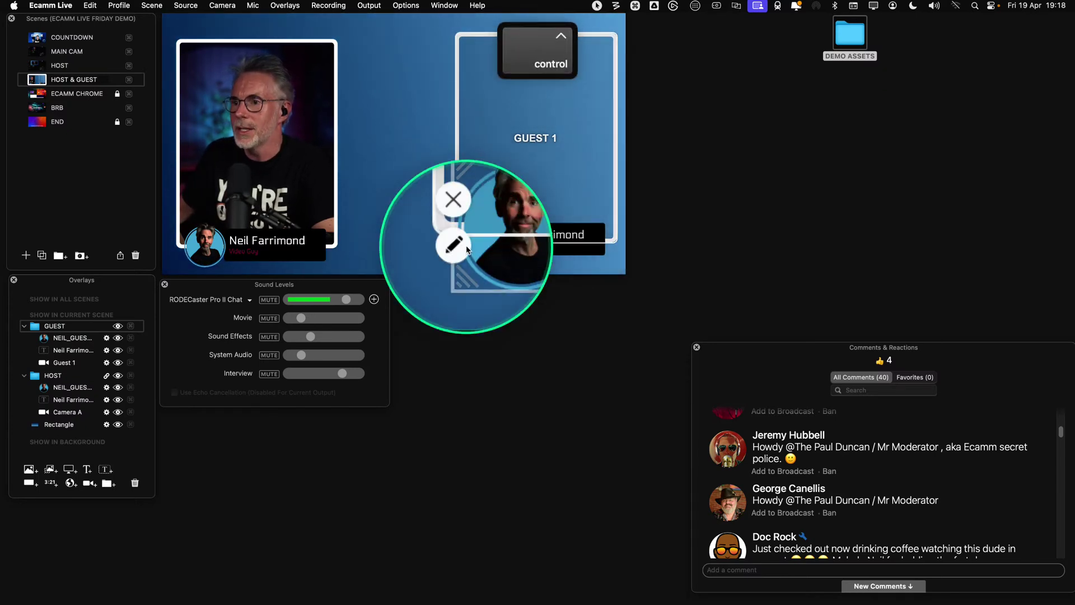
click(460, 242)
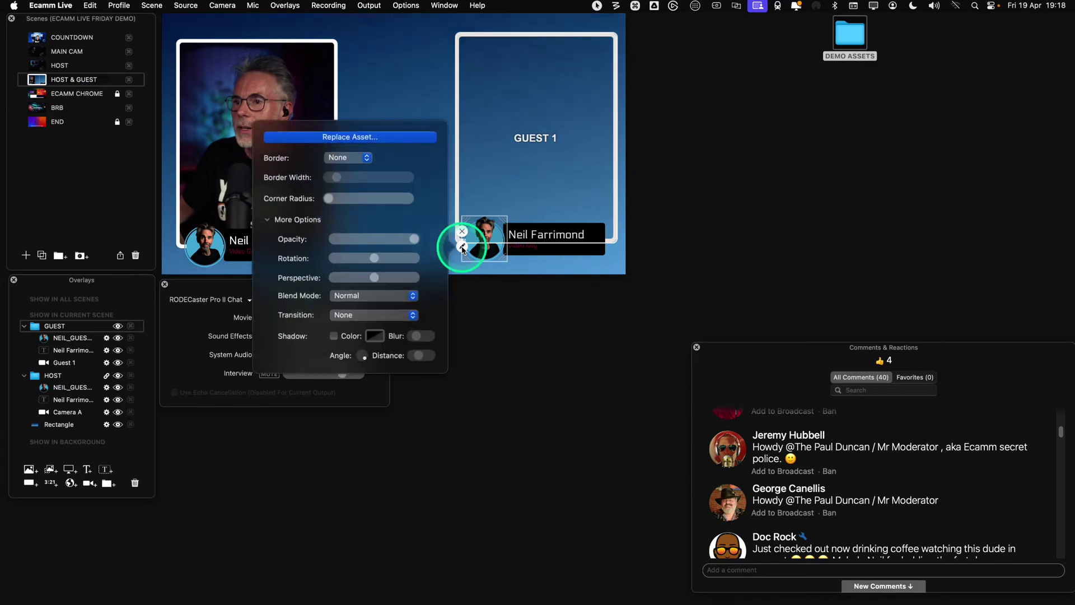
click(378, 140)
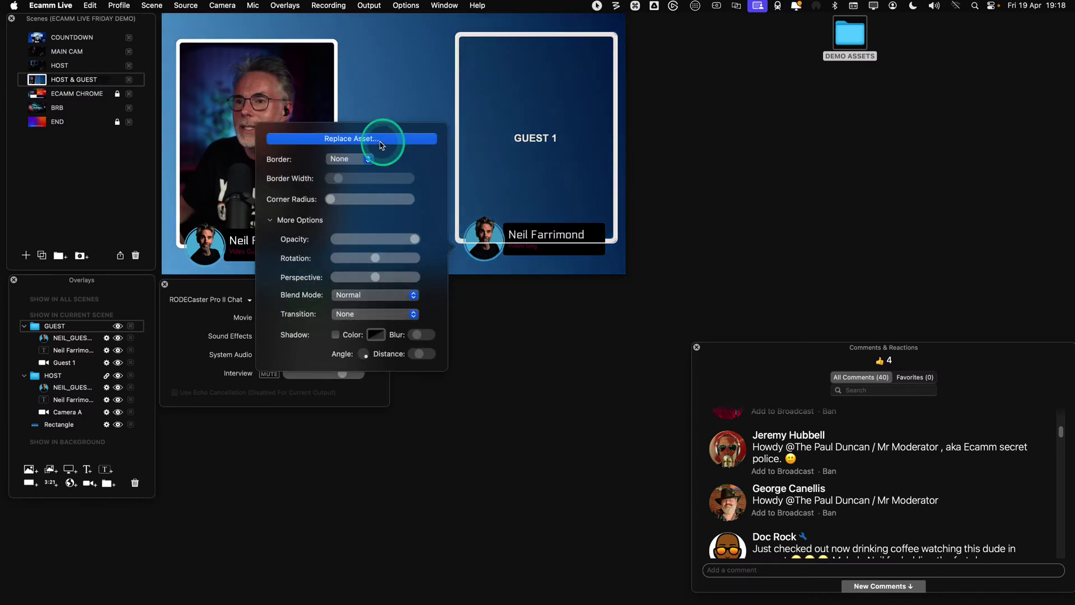
click(422, 45)
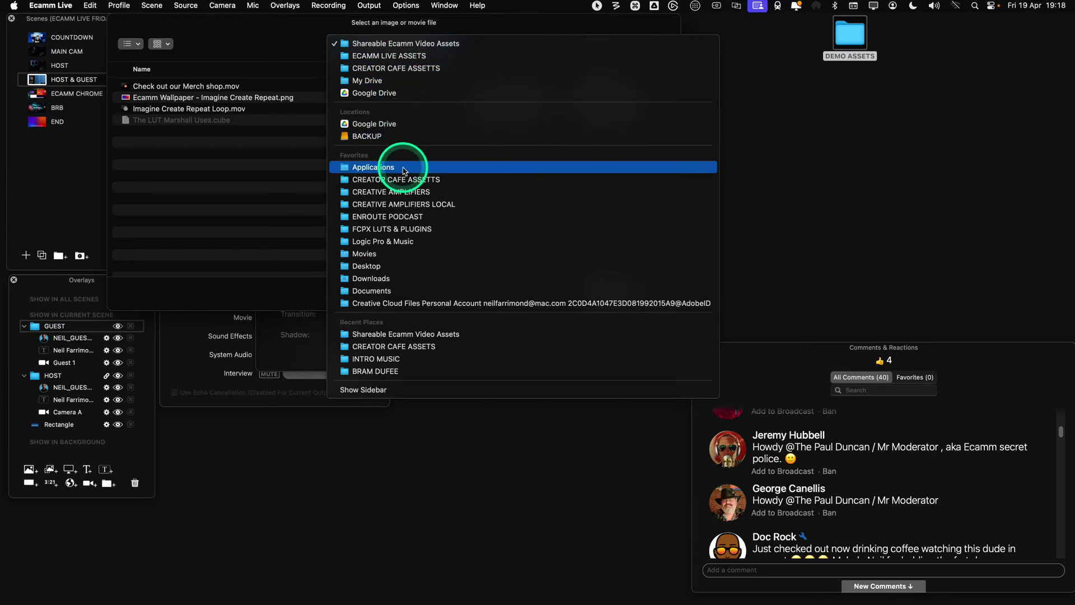
click(408, 264)
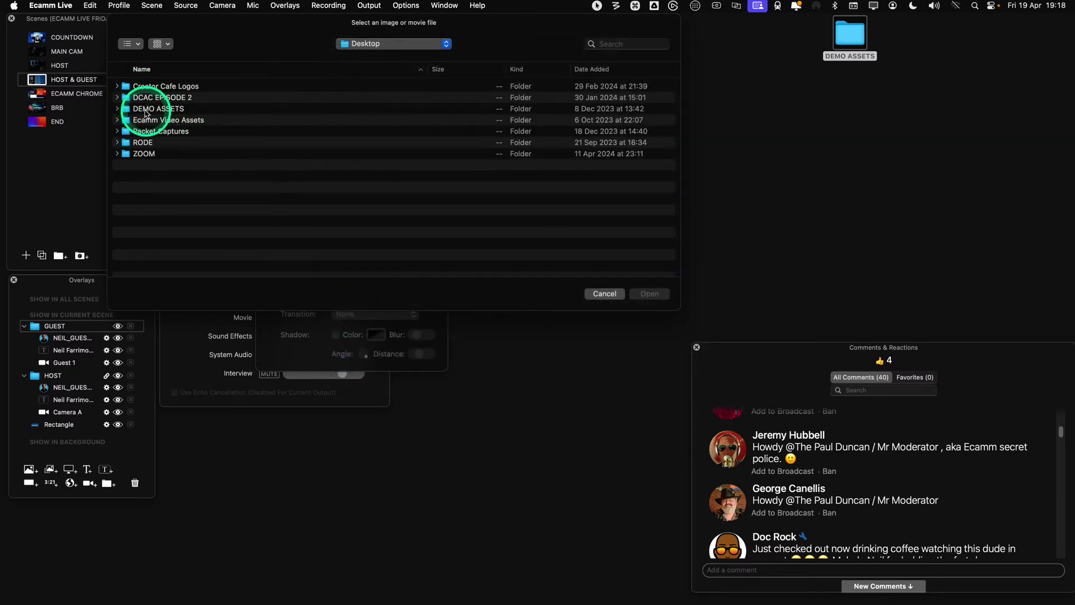
double_click(145, 110)
double_click(147, 88)
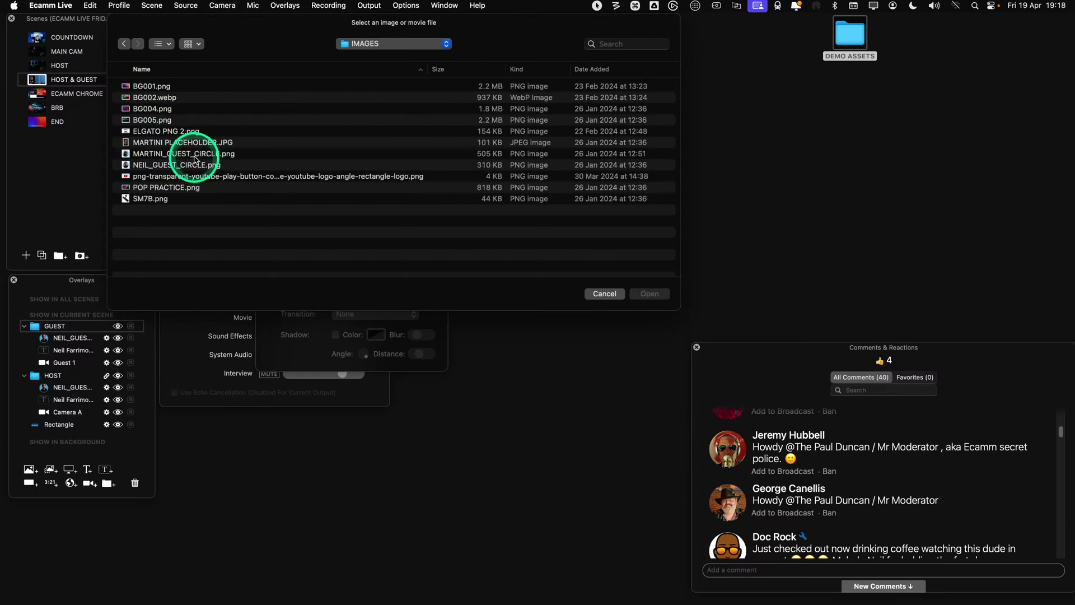
click(194, 155)
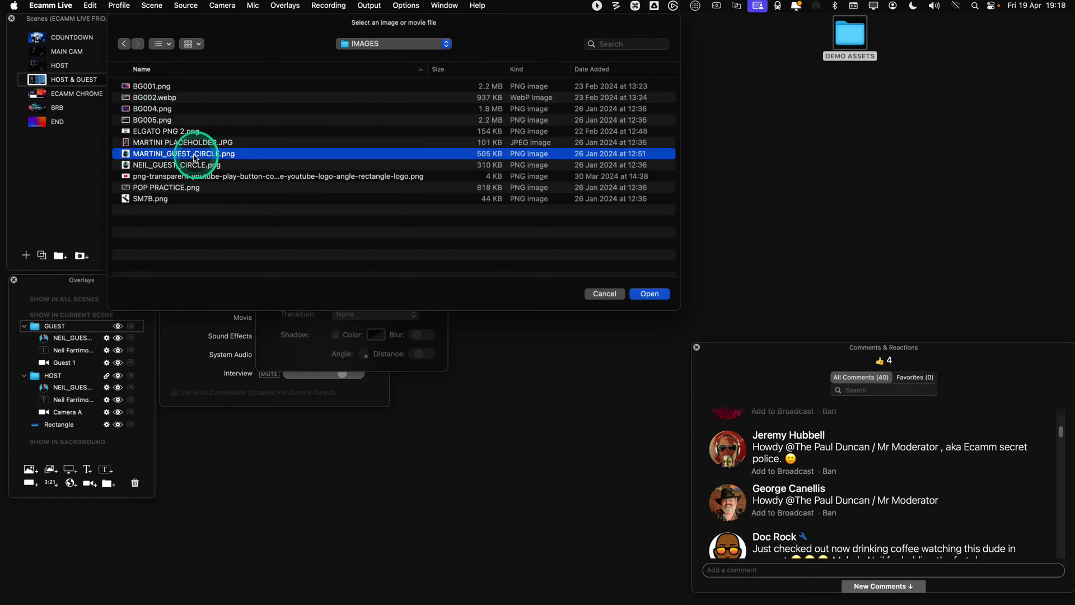
click(651, 295)
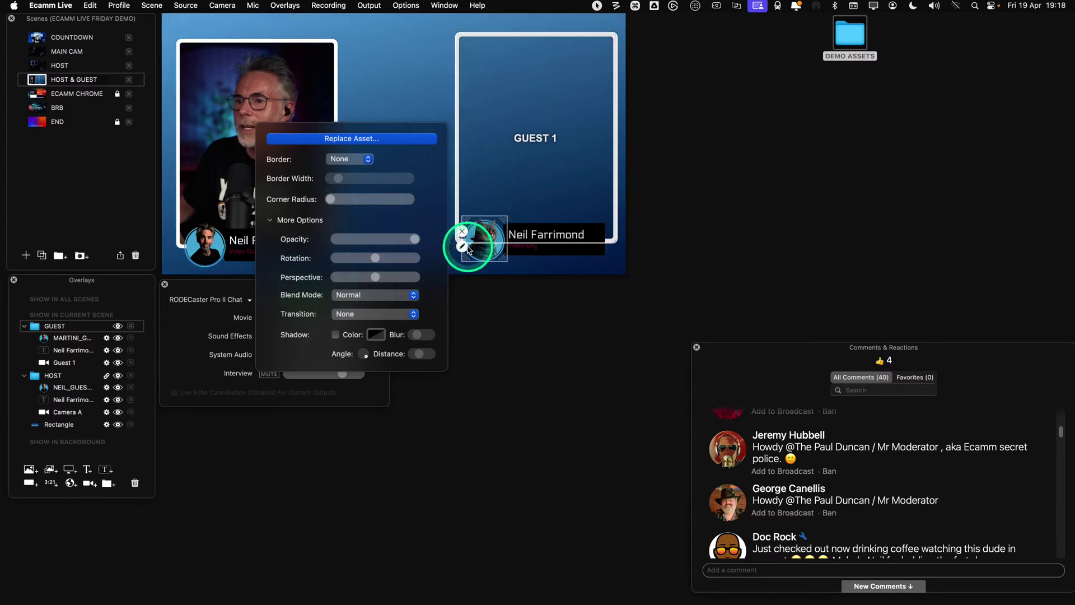
click(463, 246)
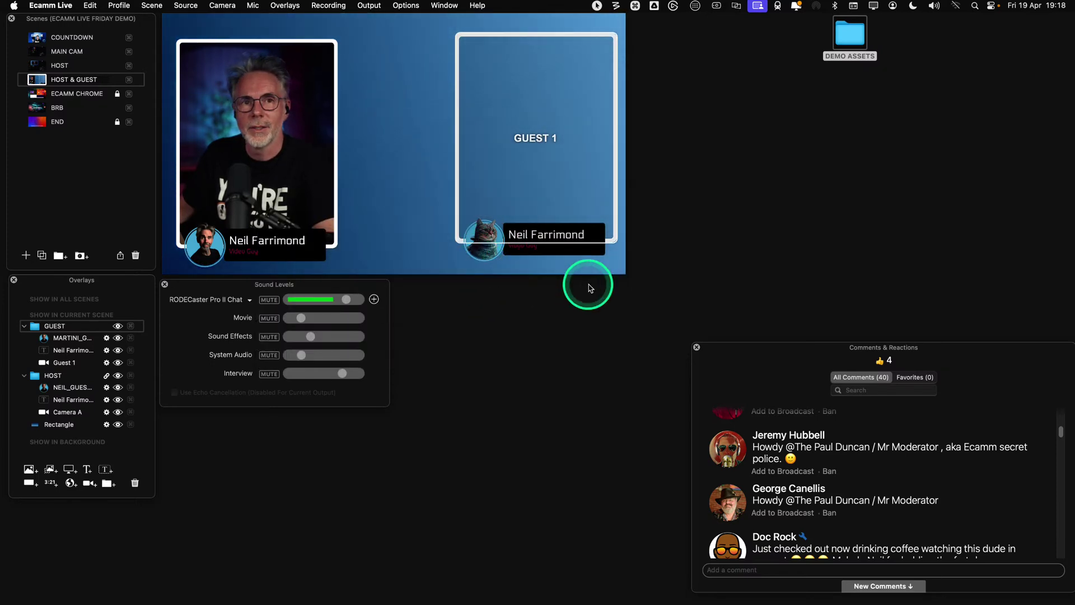
Edit the GUEST group's name text to show the guest's first name and the role line "Hungry", and save it
mouse_move(569, 233)
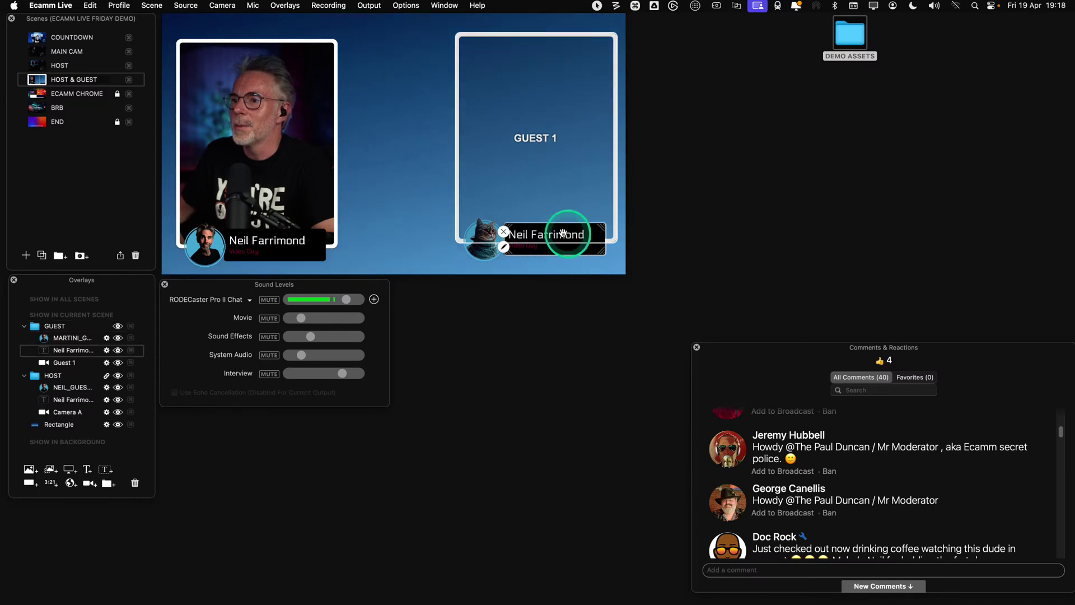
click(503, 246)
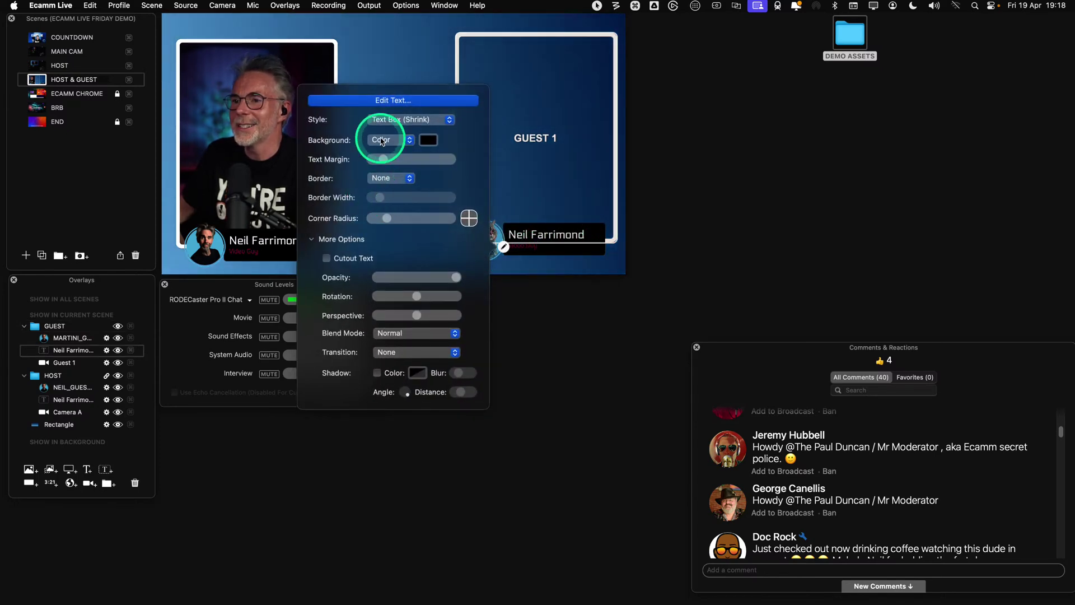
click(380, 99)
double_click(297, 349)
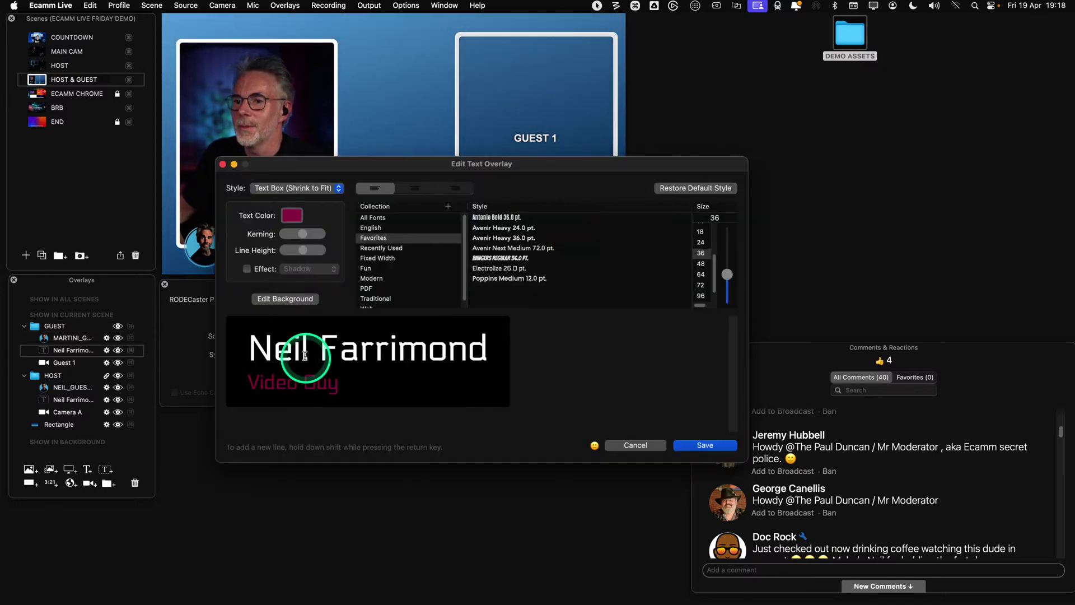
key(shift)
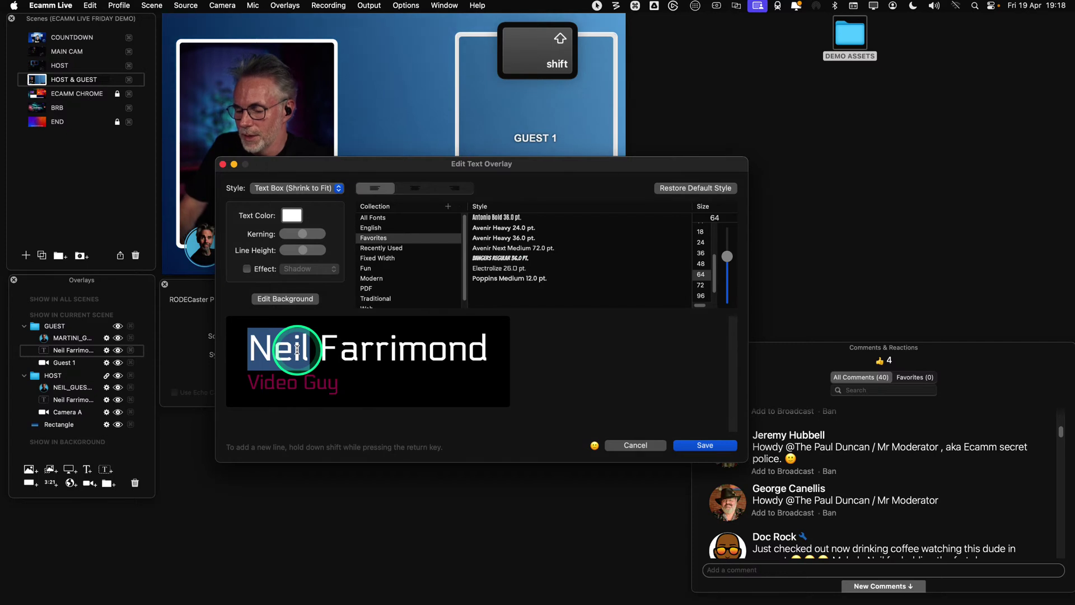
text(Martini)
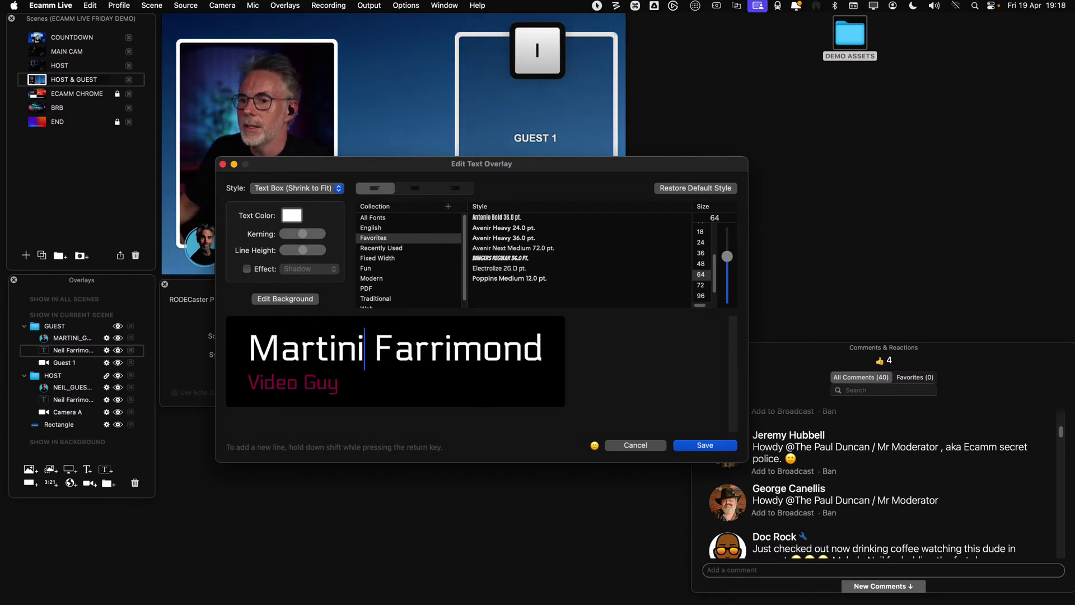
click(334, 384)
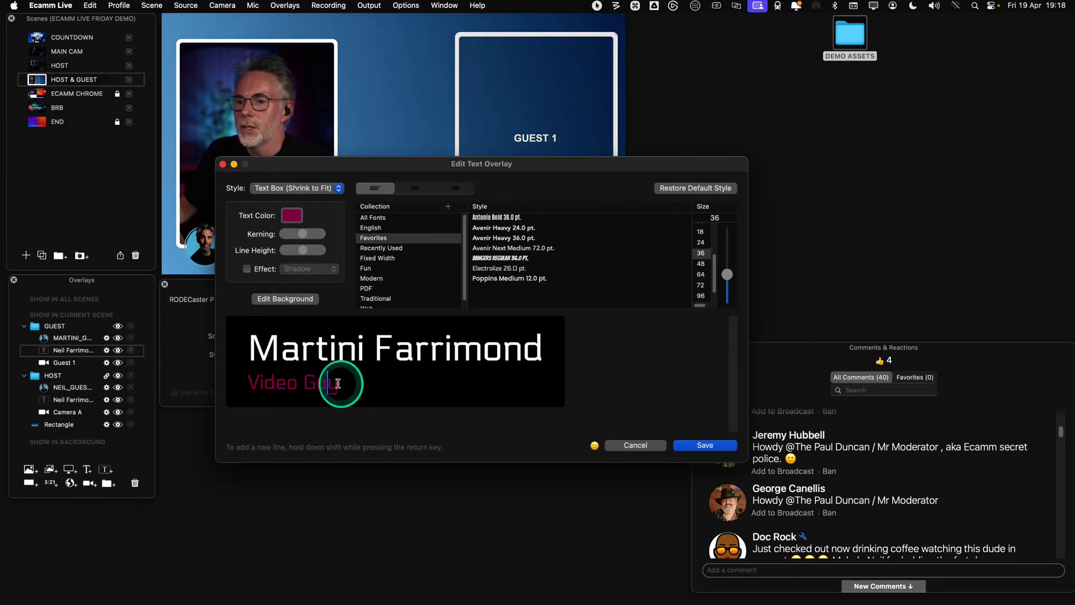
drag(337, 383, 257, 383)
text(Hungry)
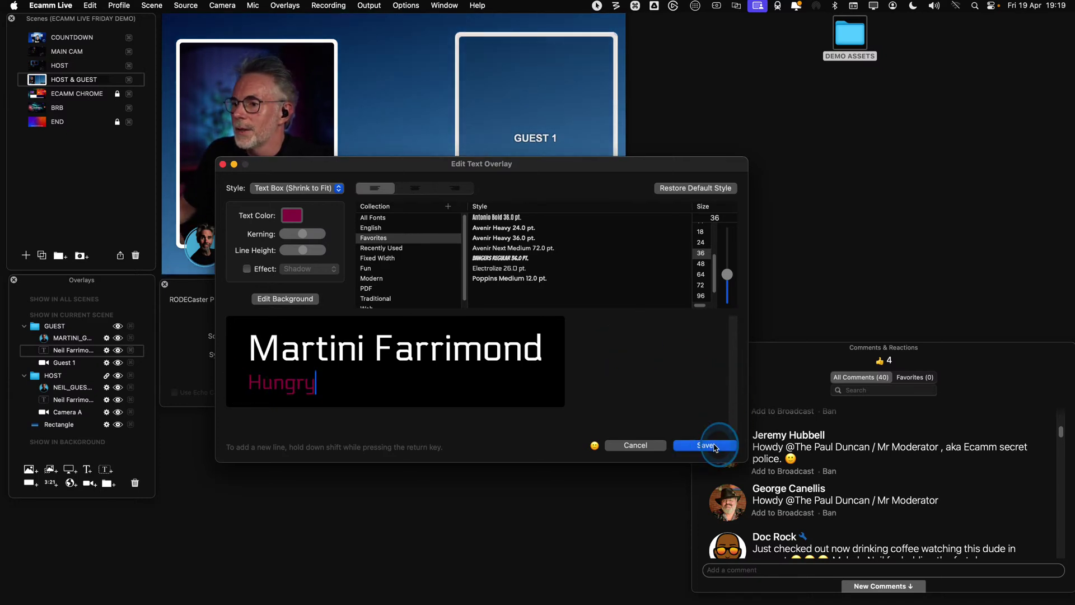
click(707, 445)
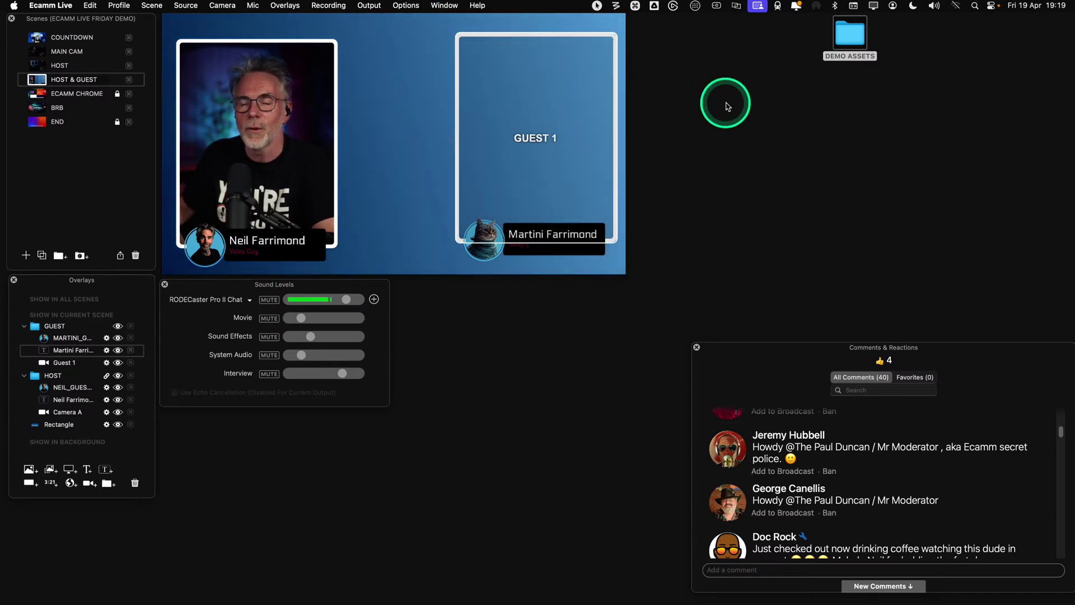
Preview MARTINI PLACEHOLDER.JPG in the DEMO ASSETS folder and add it to the canvas over the Guest 1 frame
double_click(851, 37)
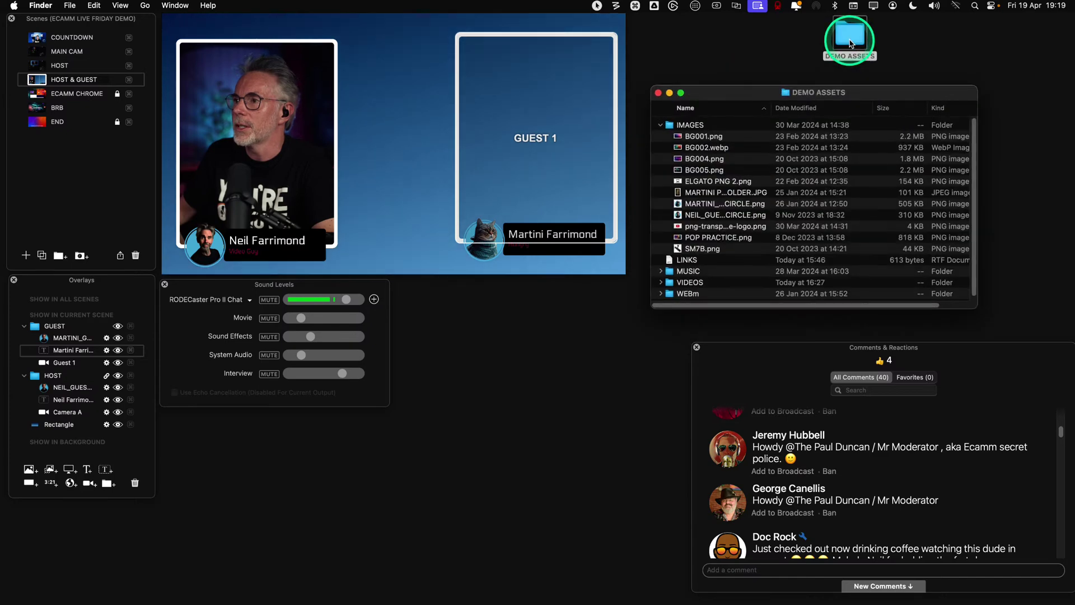
click(725, 193)
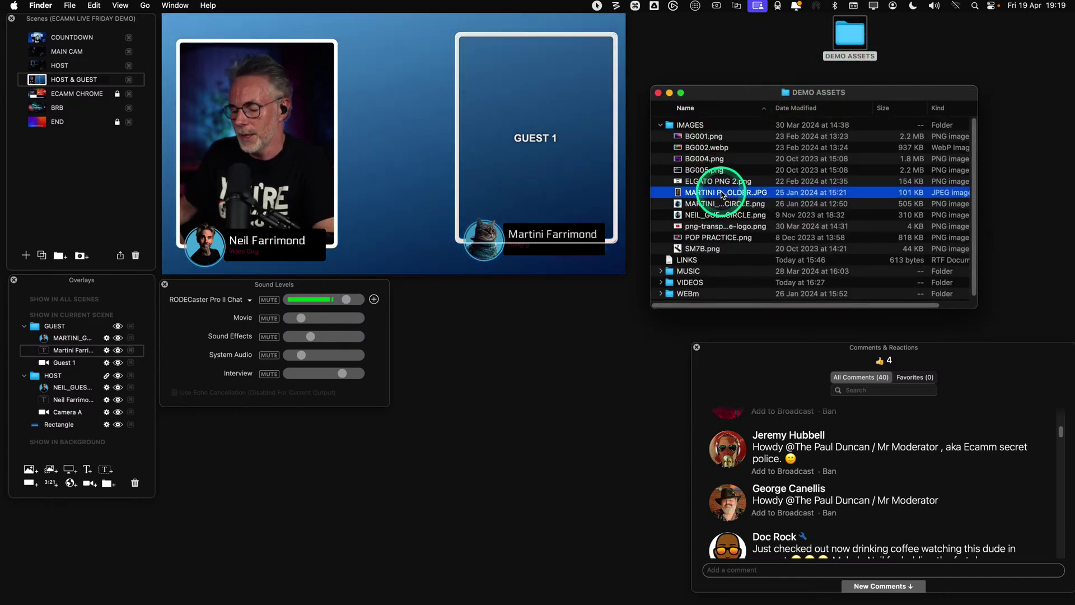
key(space)
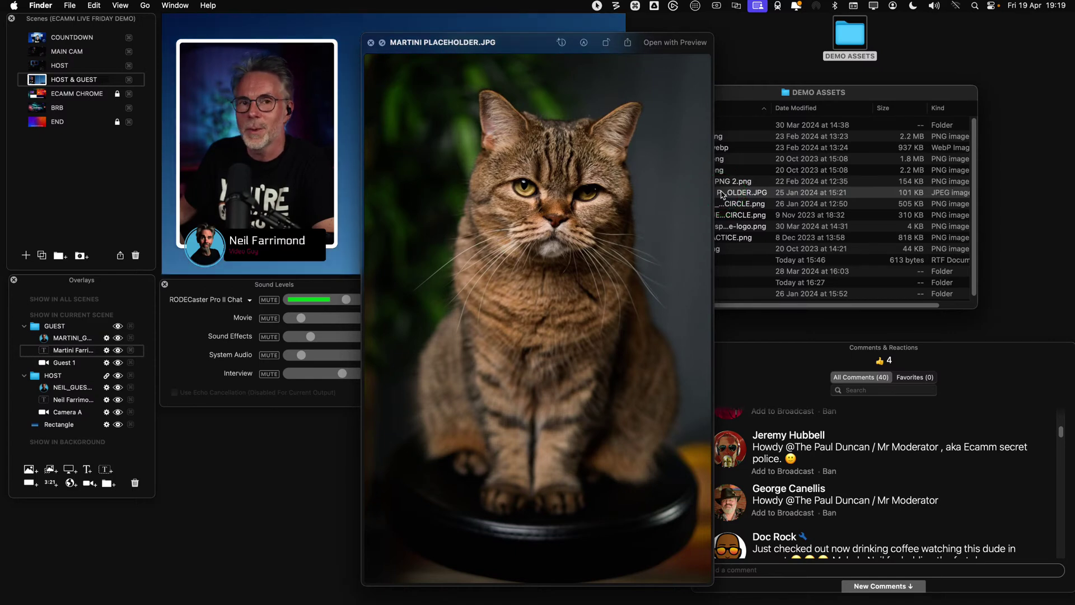
key(space)
click(722, 194)
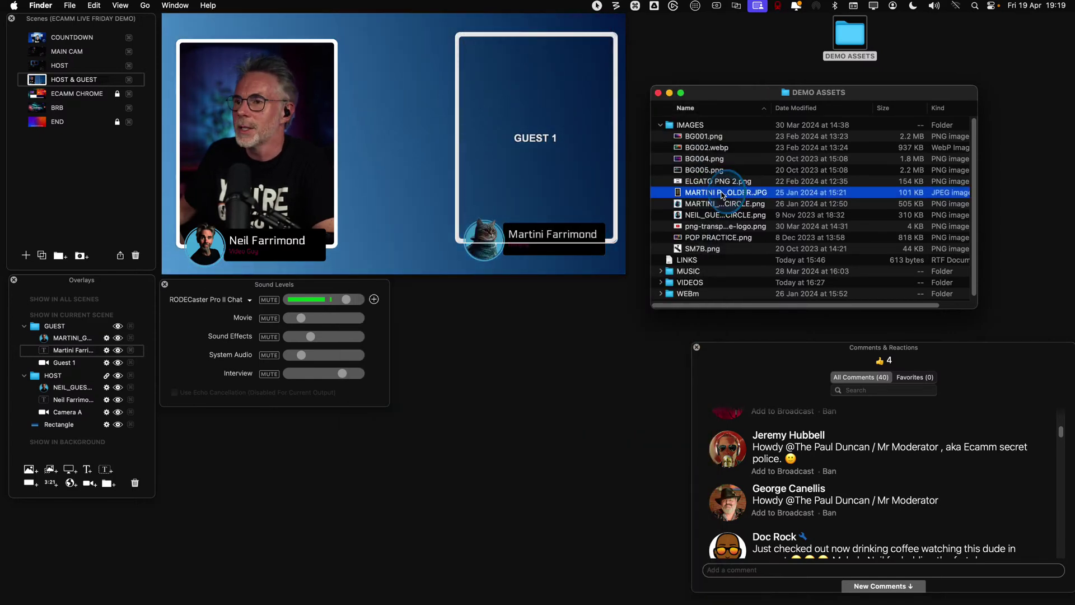
drag(722, 194, 568, 129)
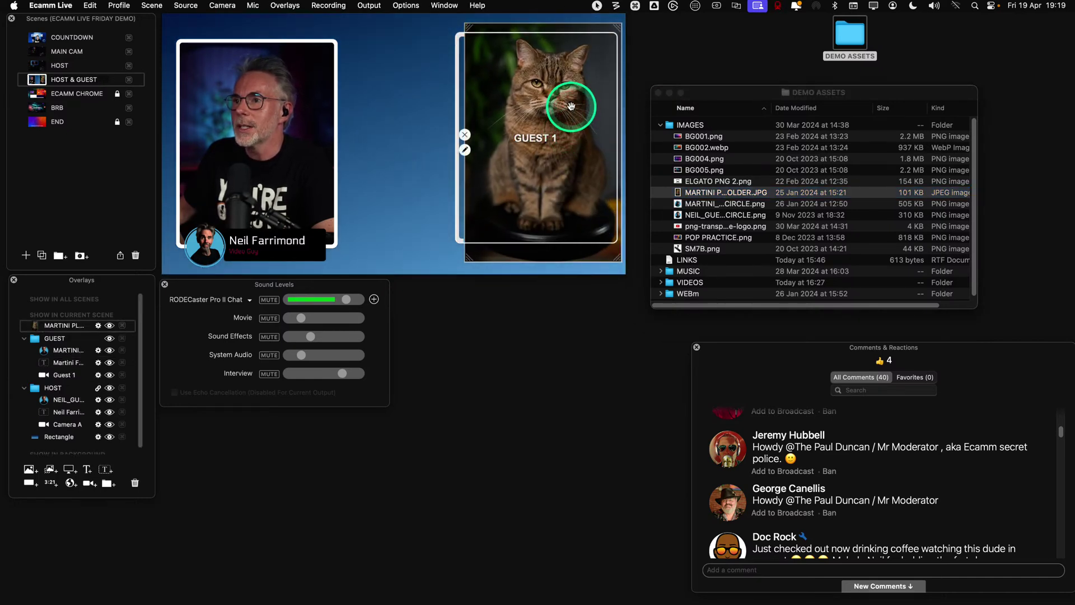
Fit the placeholder image to the Guest 1 frame, cropping its lower edge, and place it below Guest 1 in the GUEST group
mouse_move(569, 115)
mouse_down()
mouse_move(564, 106)
mouse_move(564, 117)
mouse_up()
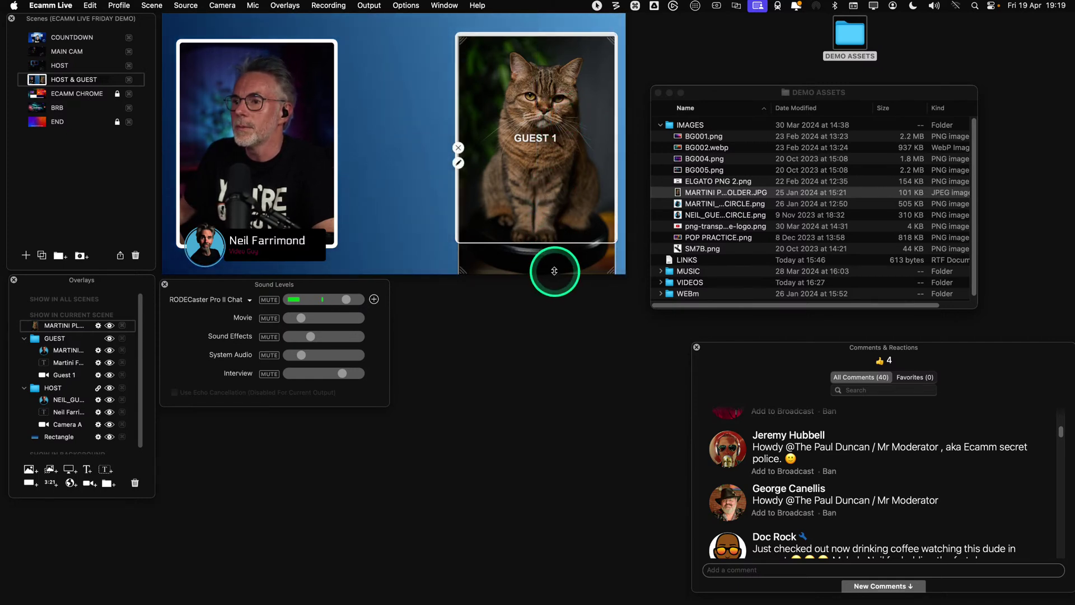
drag(555, 271, 552, 237)
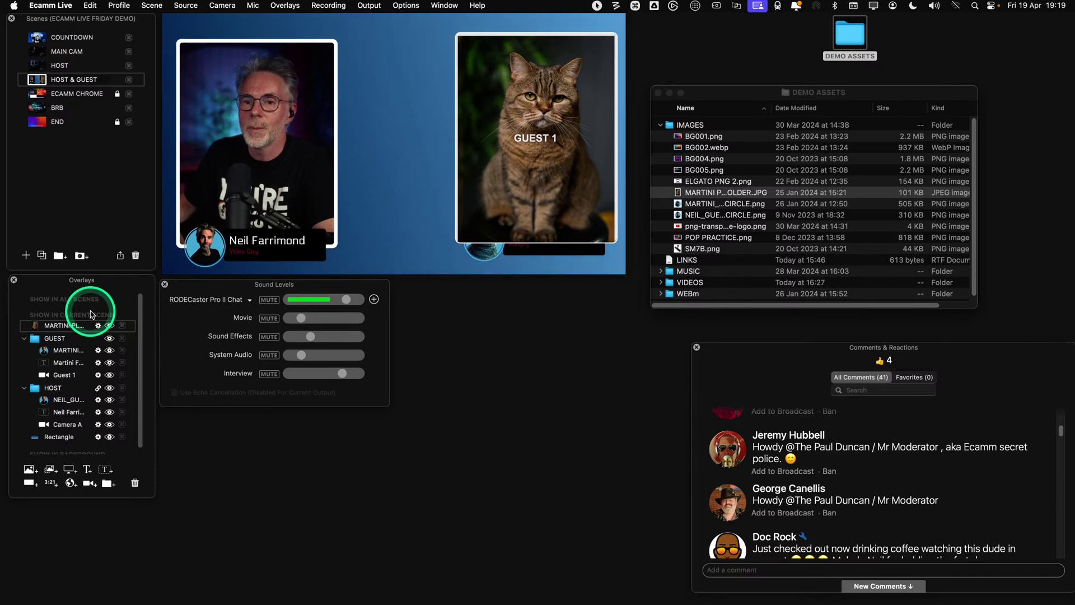
drag(90, 311, 67, 380)
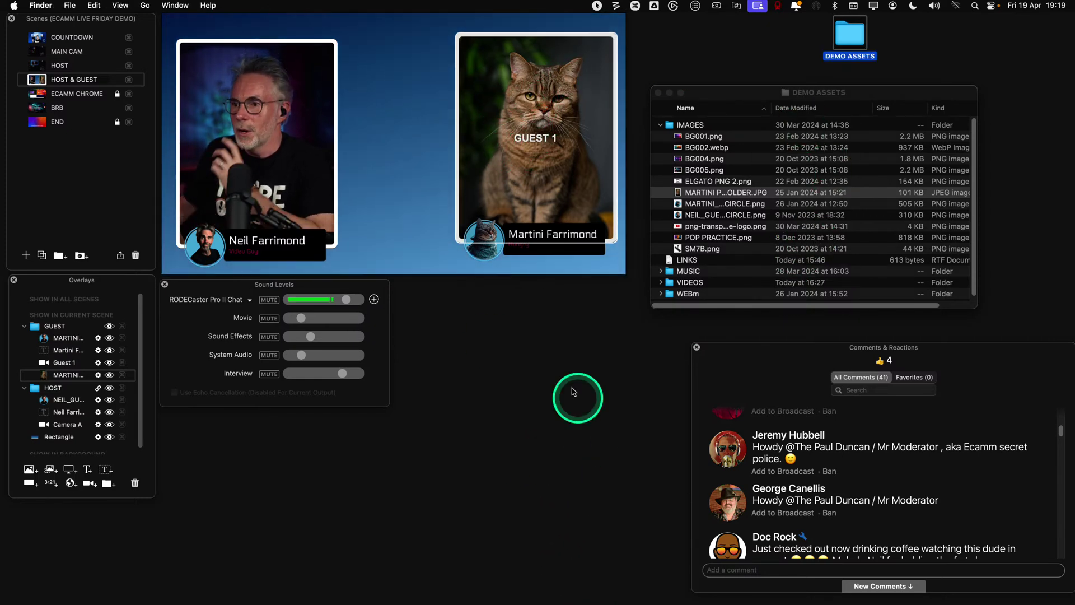
click(392, 146)
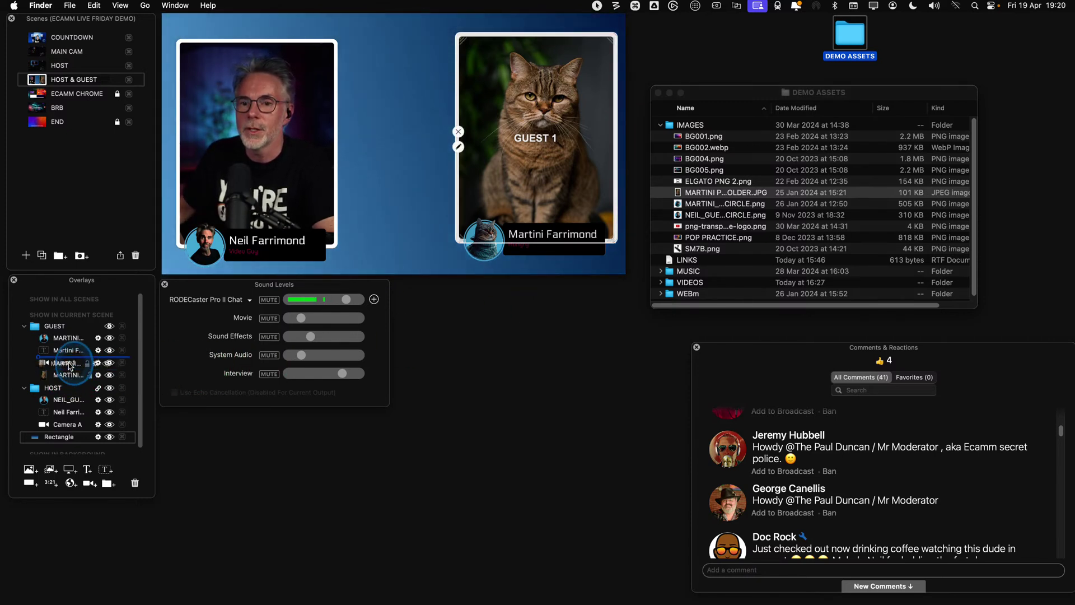
Reorder the GUEST group so the placeholder image sits above Guest 1 and beneath the circular portrait and name text
drag(69, 362, 70, 359)
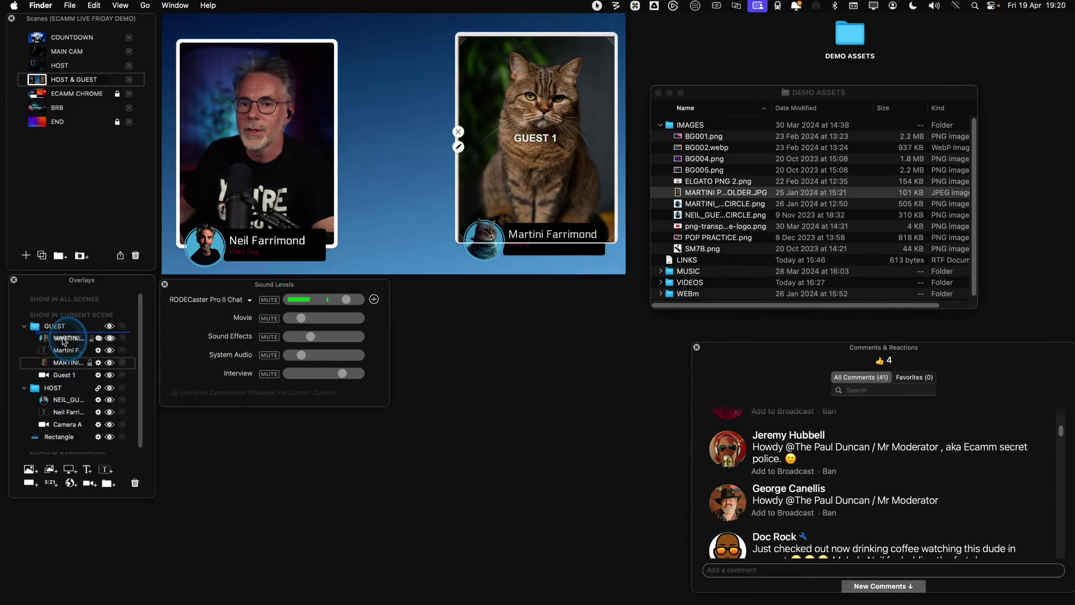
drag(65, 341, 63, 338)
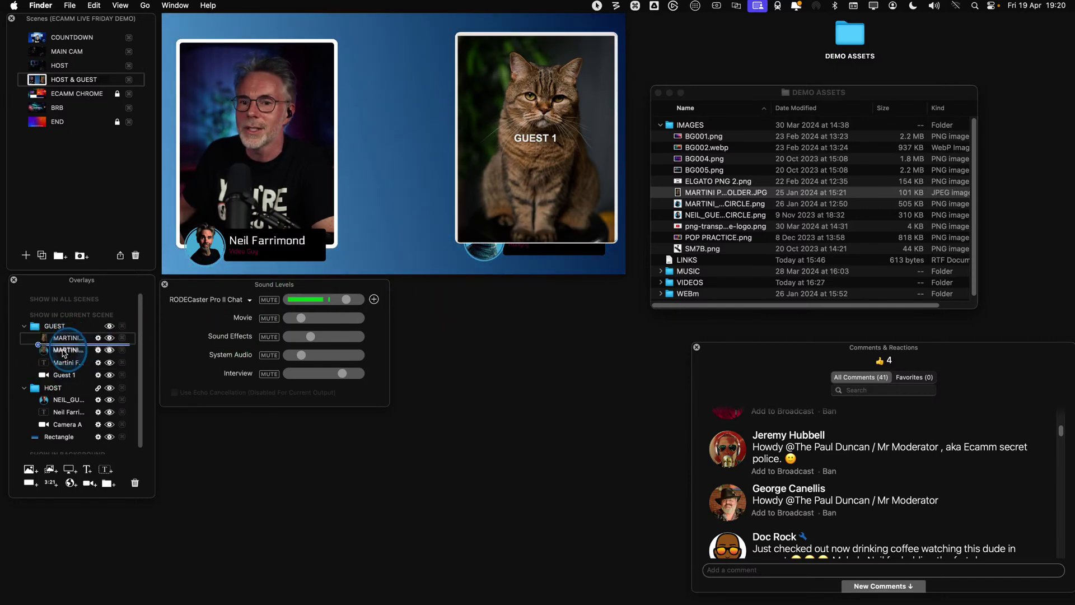
drag(63, 358, 62, 371)
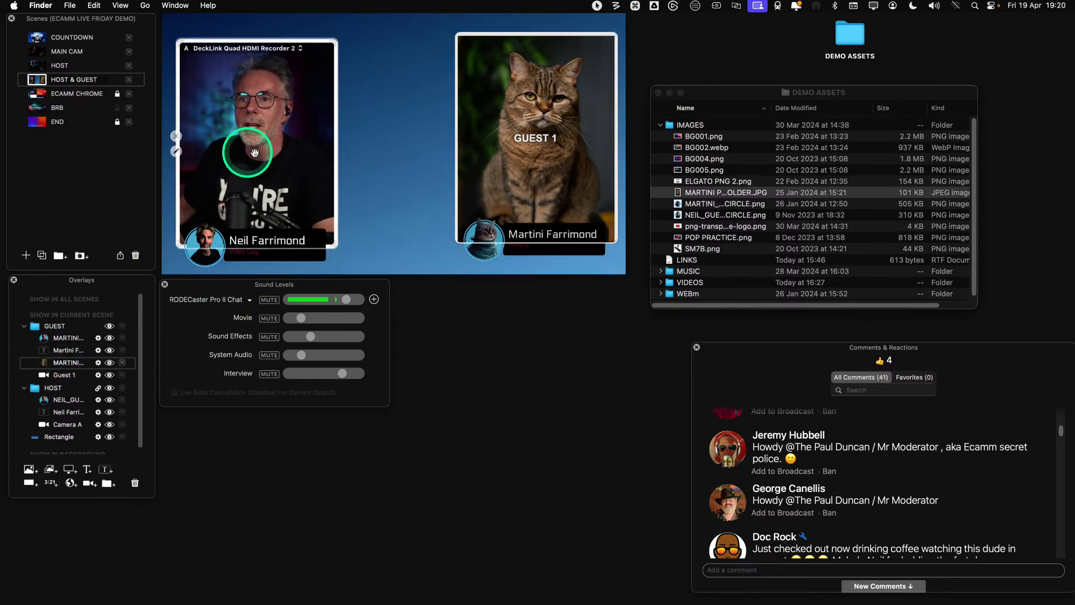
Link the GUEST group's overlays and move the whole group slightly down, level with the host's frame
mouse_move(457, 196)
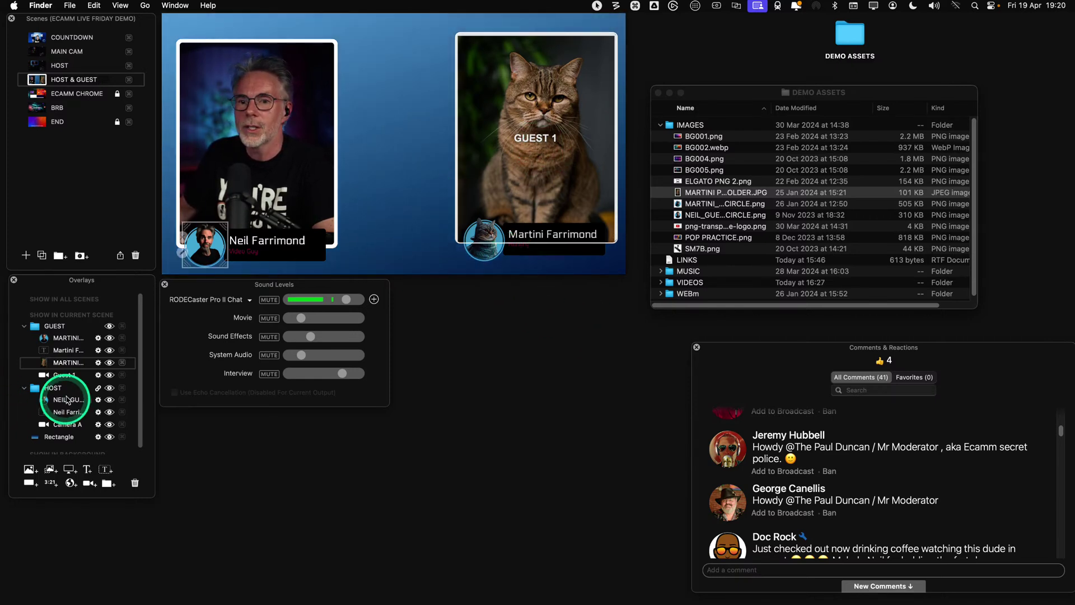
click(98, 326)
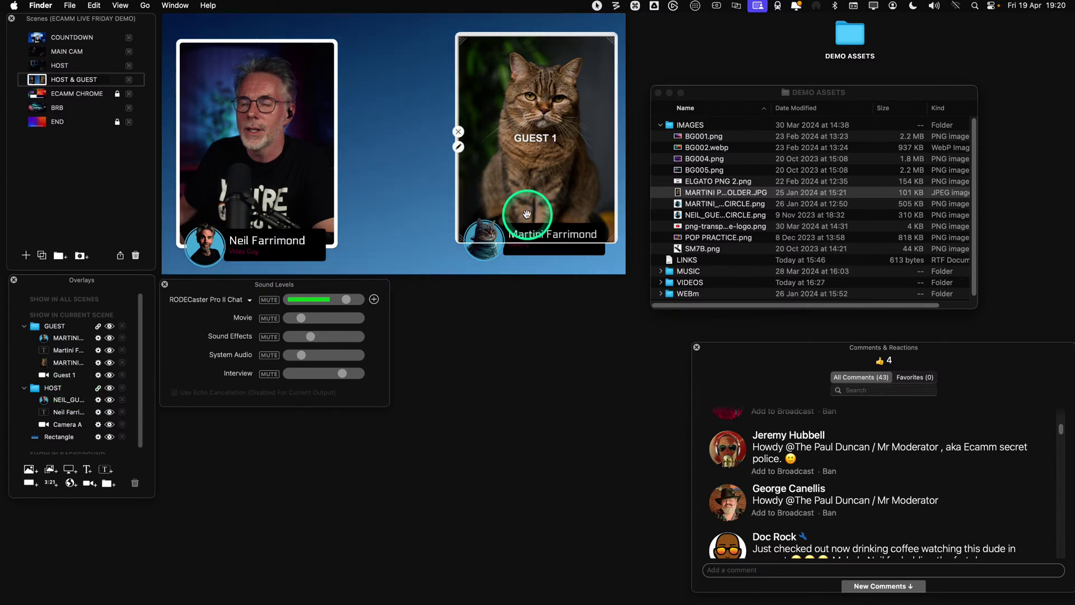
click(543, 202)
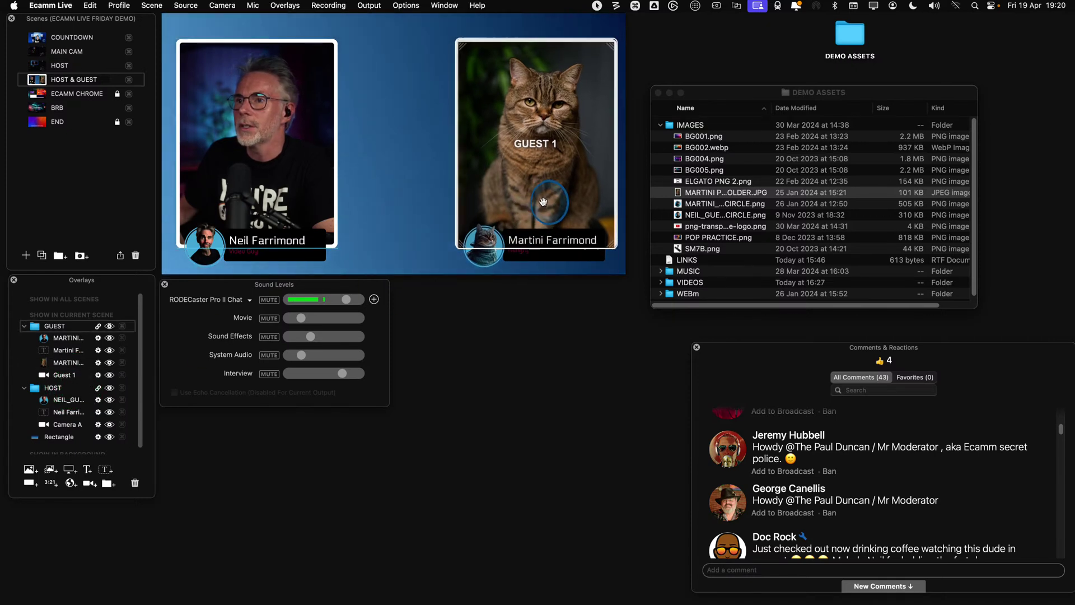
drag(543, 201, 545, 200)
drag(541, 202, 540, 201)
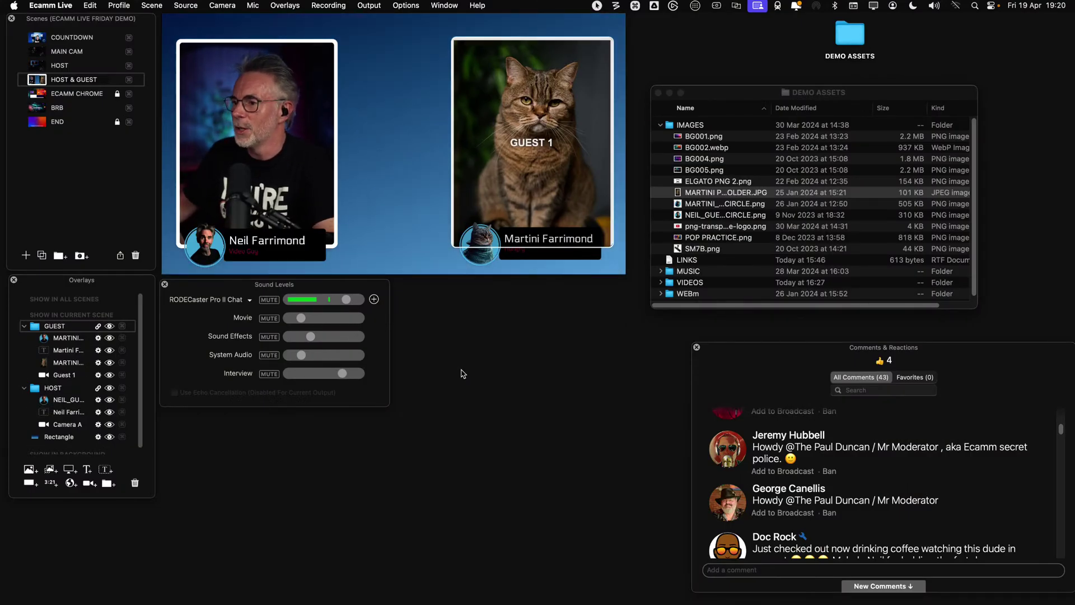
click(473, 319)
mouse_move(464, 207)
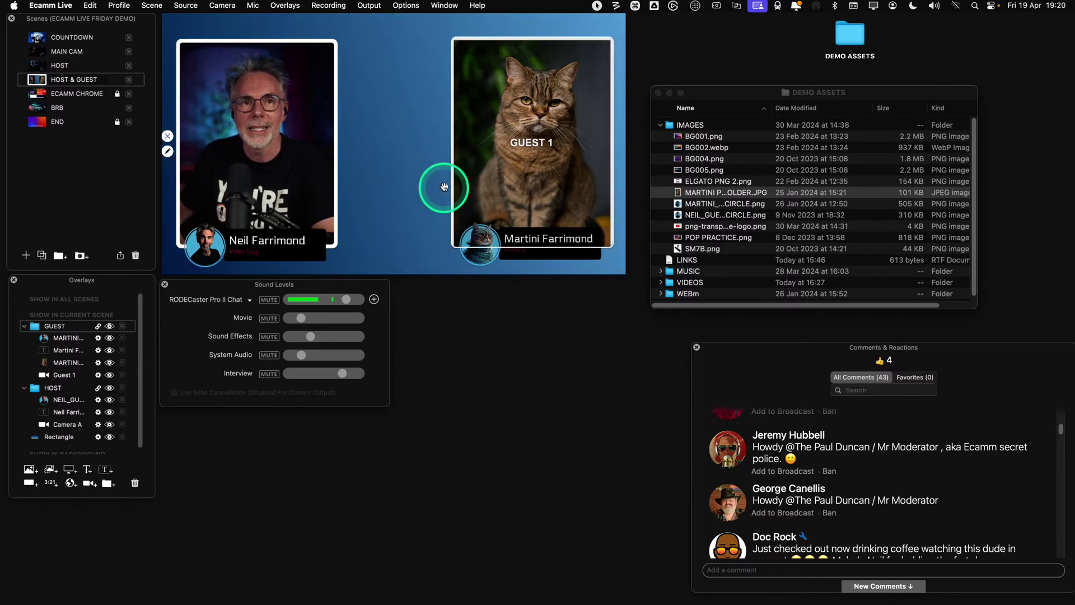
mouse_move(457, 173)
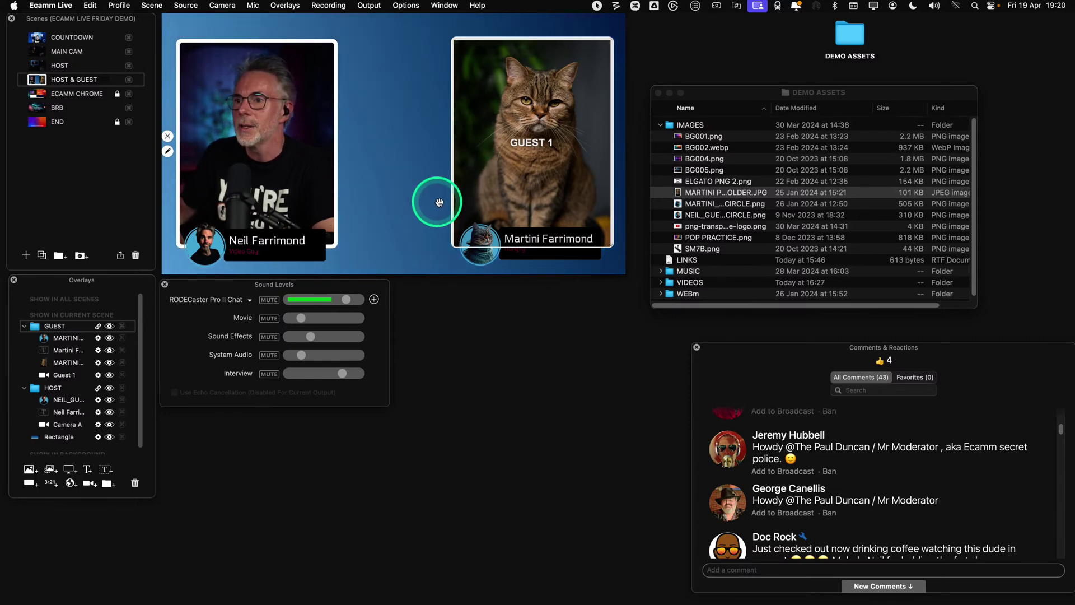
click(577, 145)
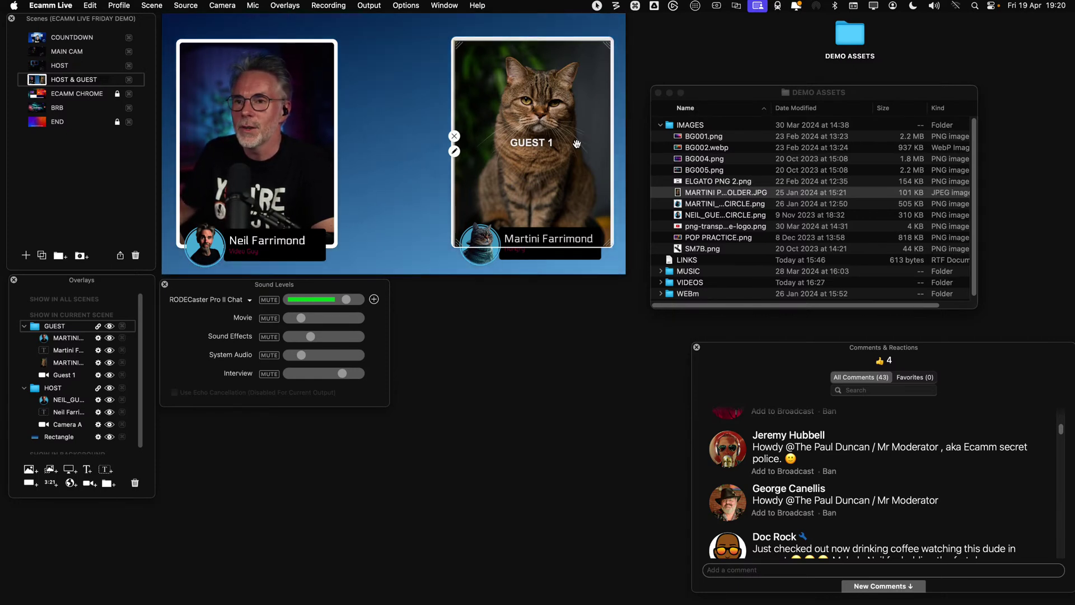
click(577, 144)
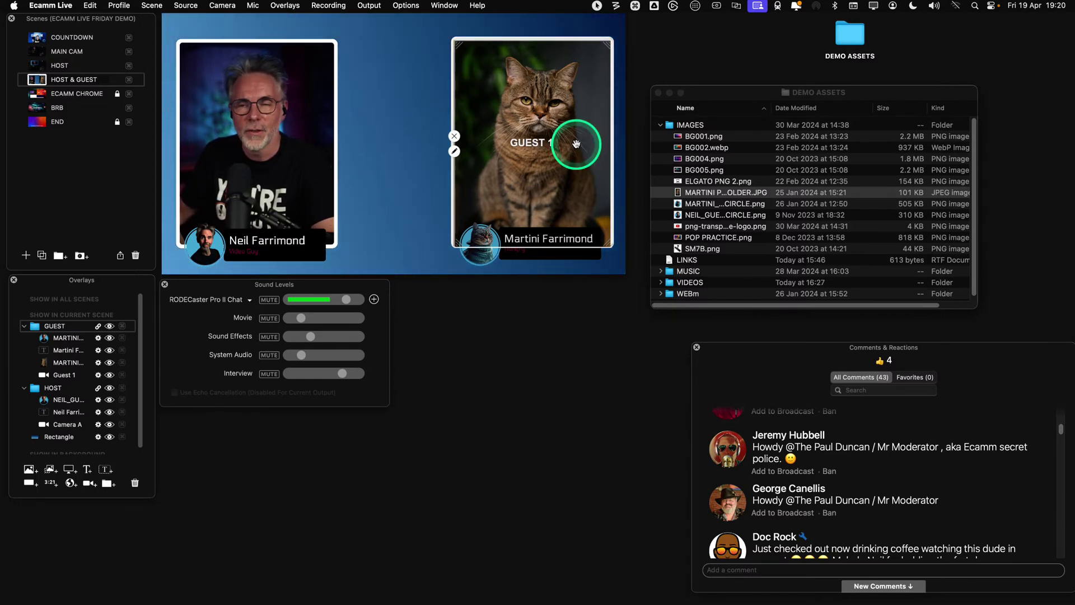
Create a new empty scene named WEB below HOST & GUEST
click(85, 259)
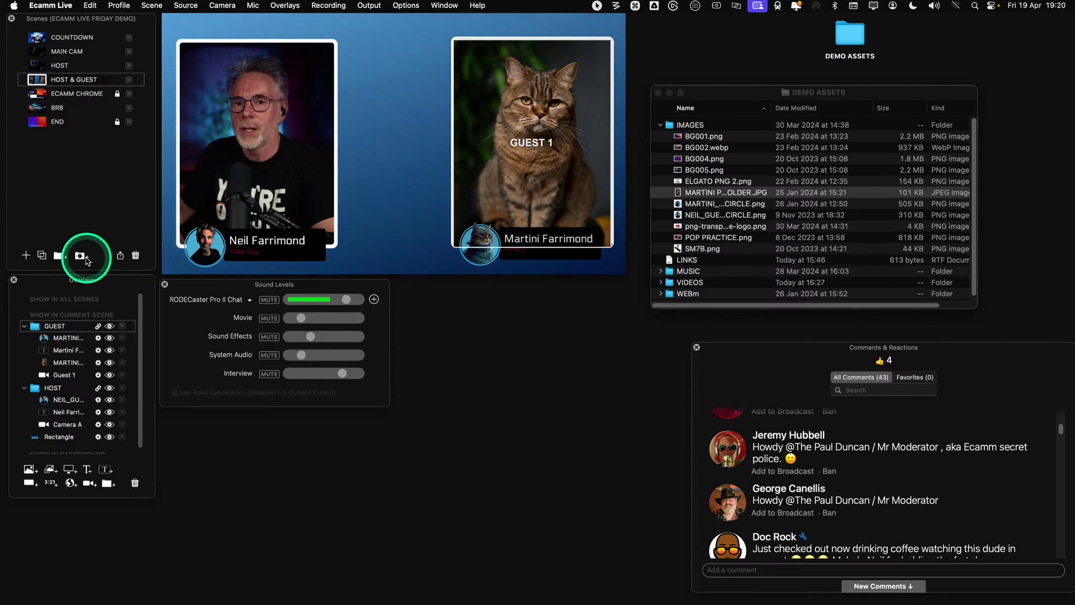
click(26, 258)
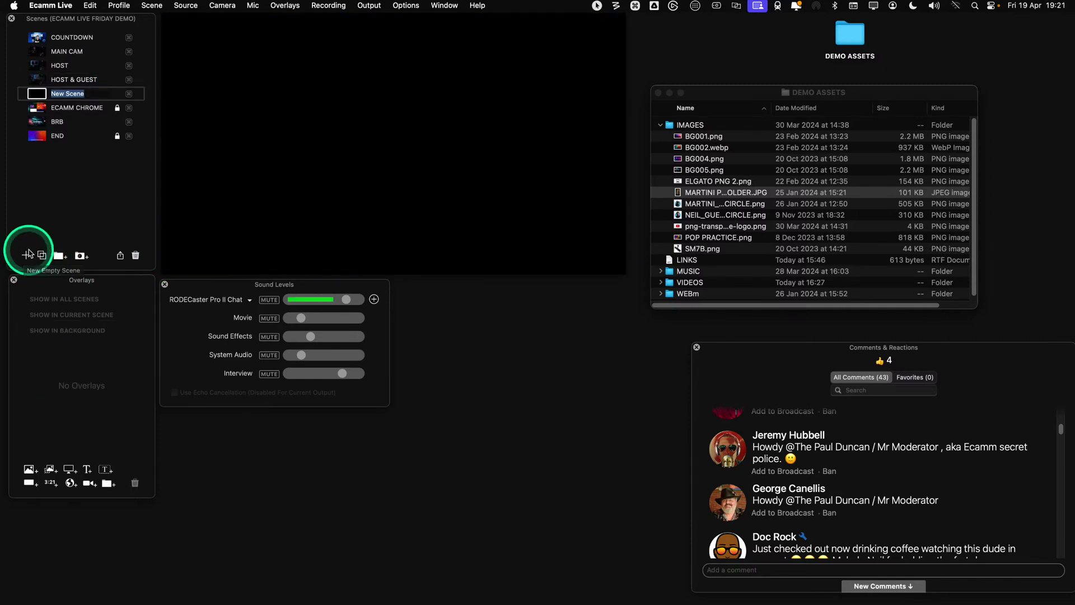
text(WEB)
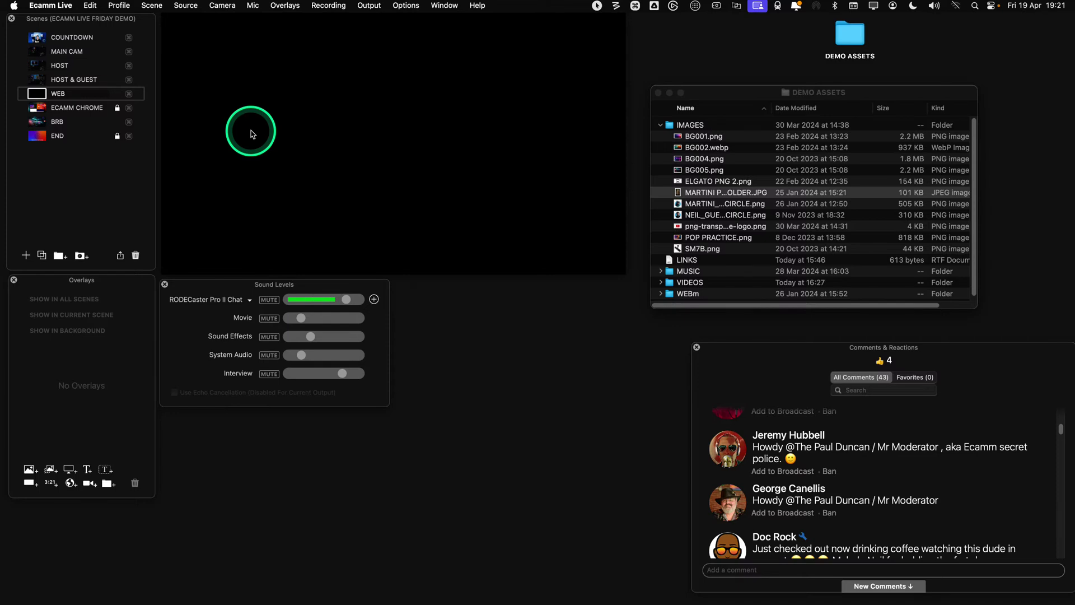
View the ECAMM CHROME scene's screen-shared web page and return to the WEB scene
click(38, 112)
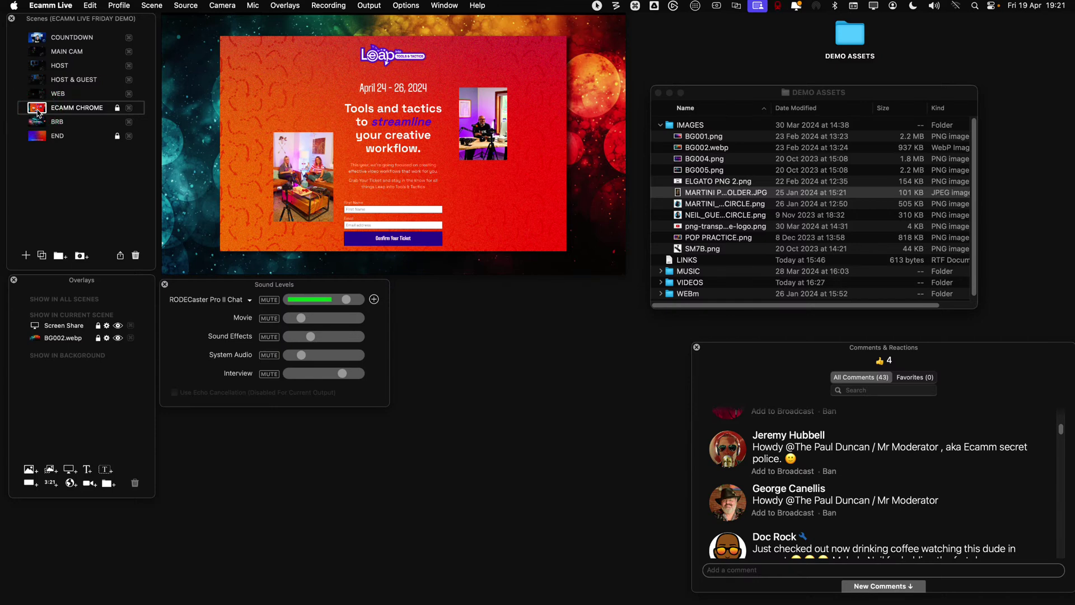
mouse_move(287, 142)
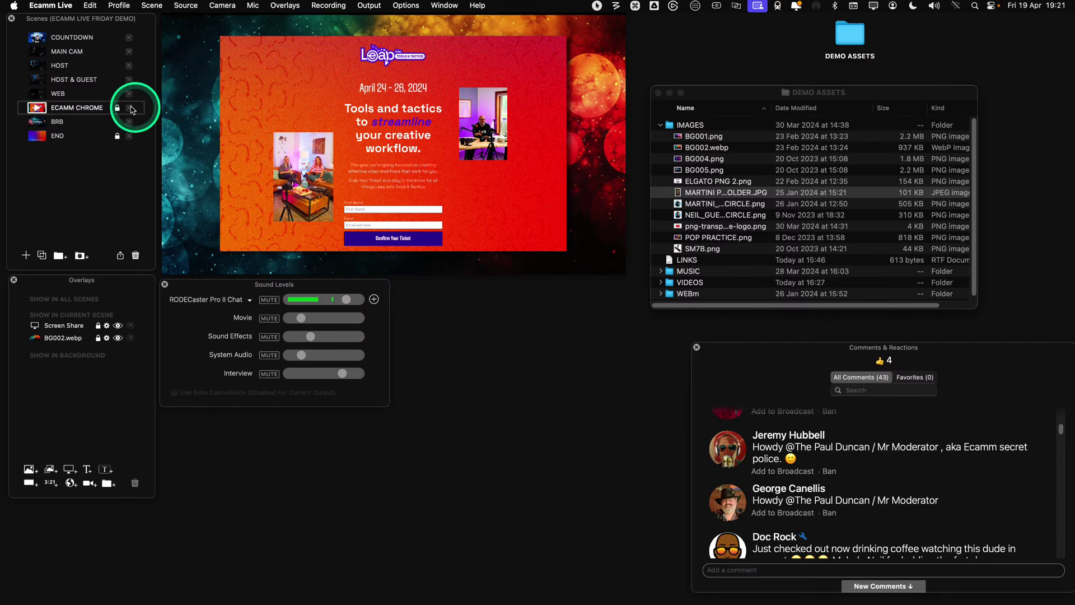
click(37, 94)
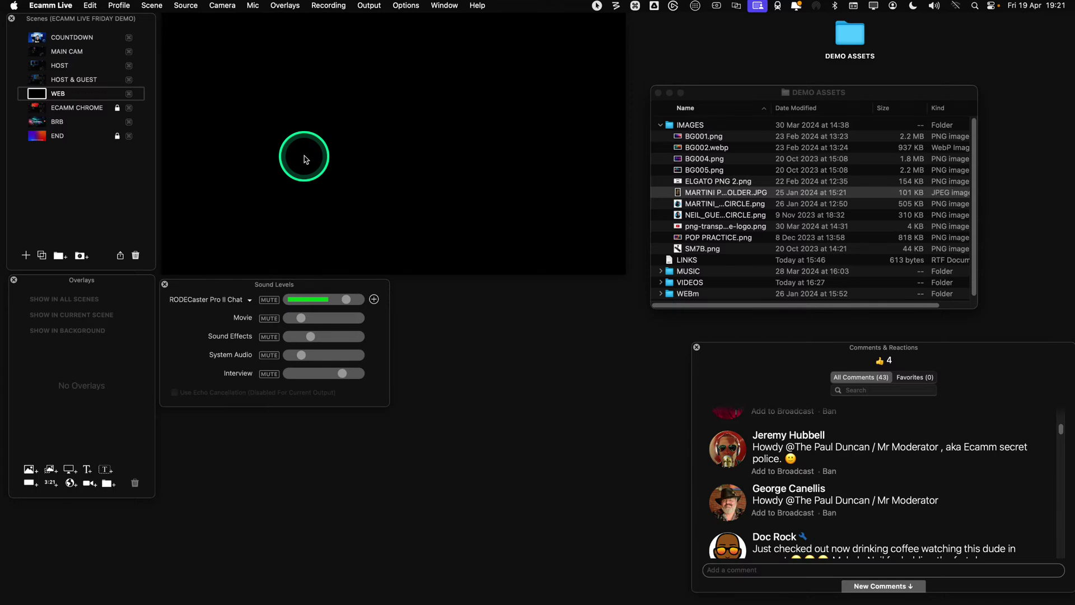
key(ctrl)
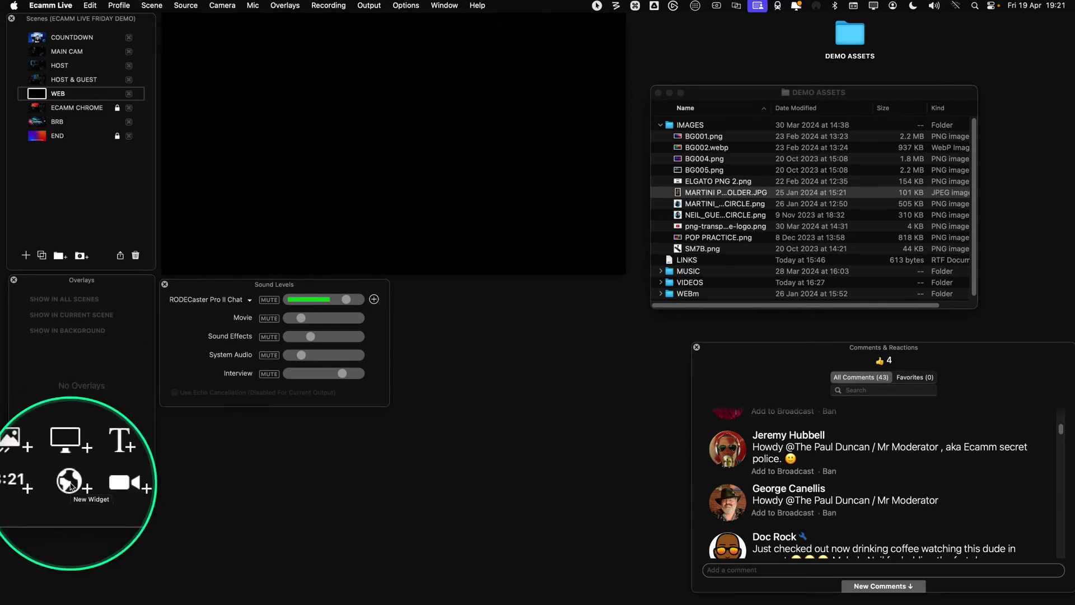
click(660, 128)
click(660, 127)
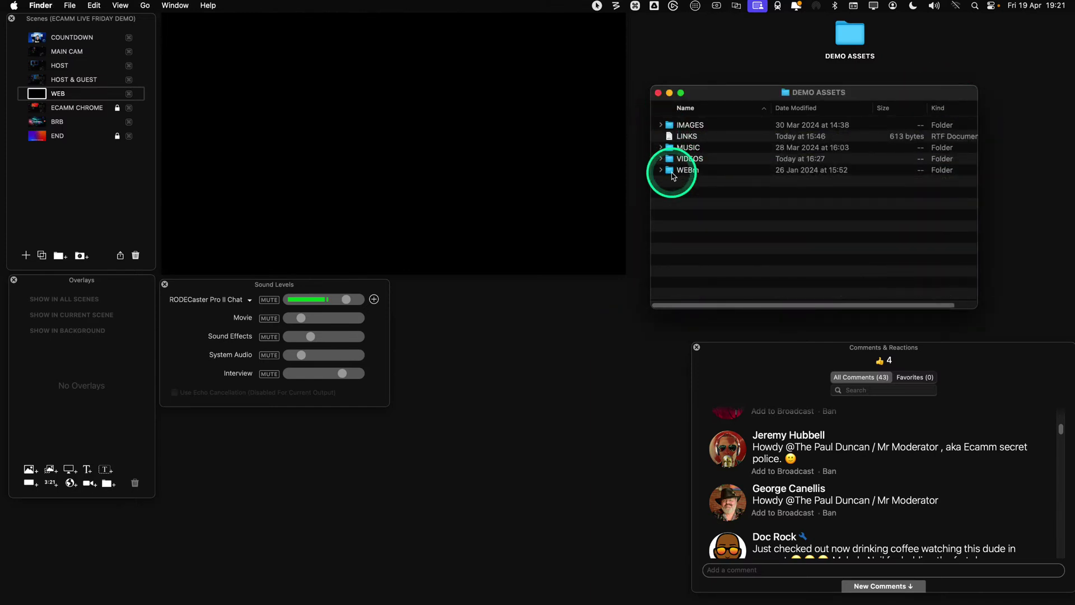
double_click(668, 138)
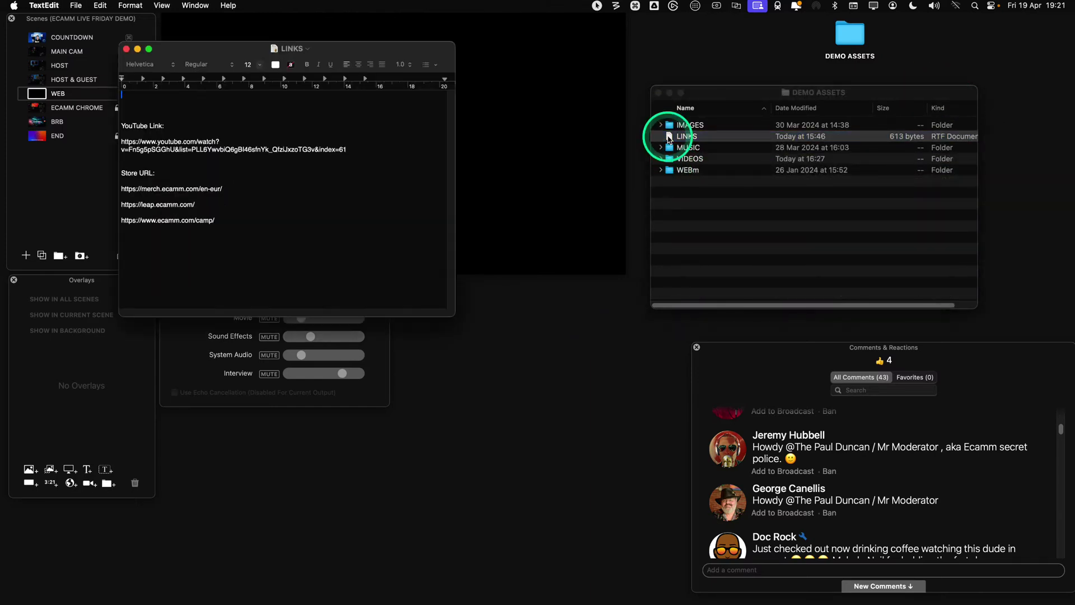
drag(343, 55, 620, 261)
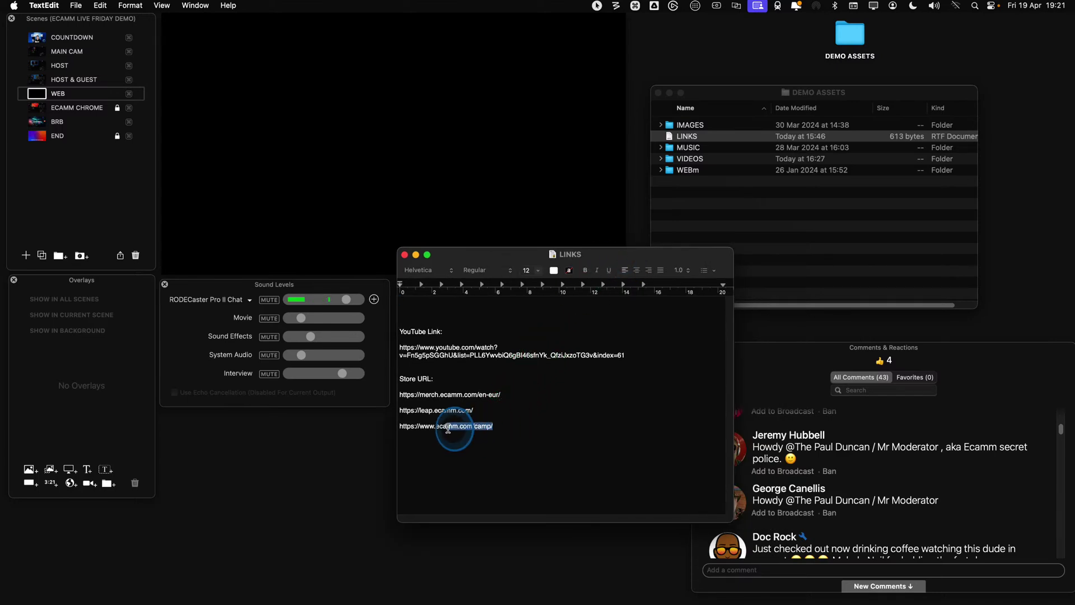
key(super+c)
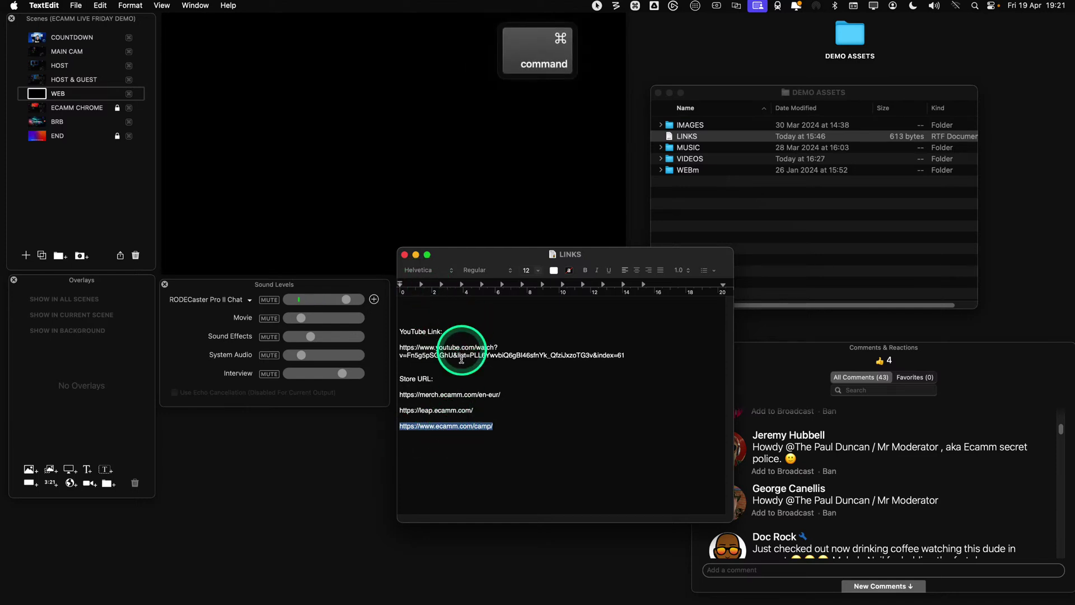
key(super+c)
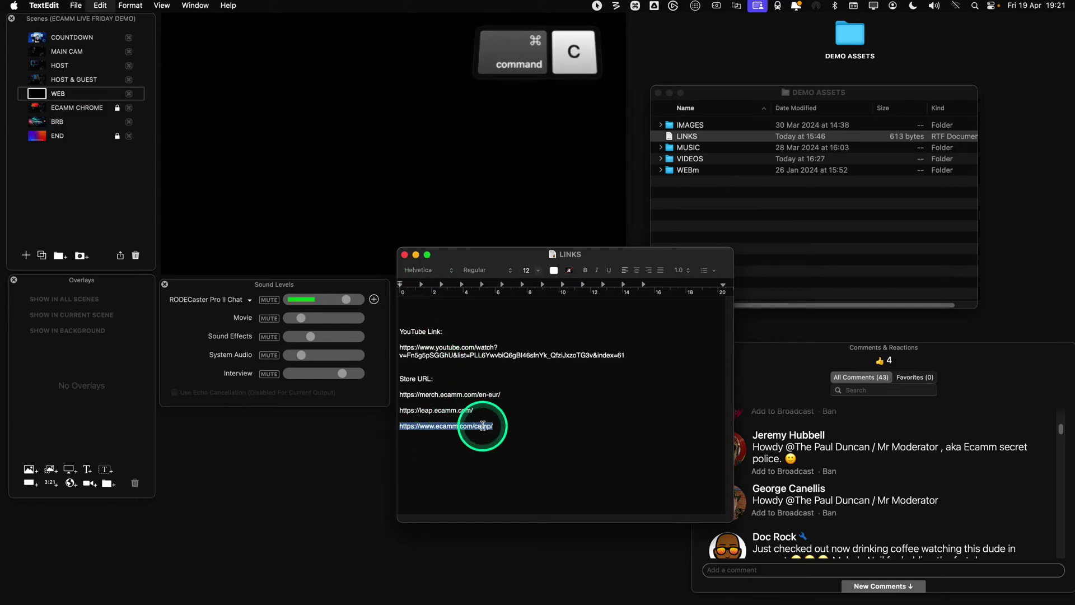
click(416, 254)
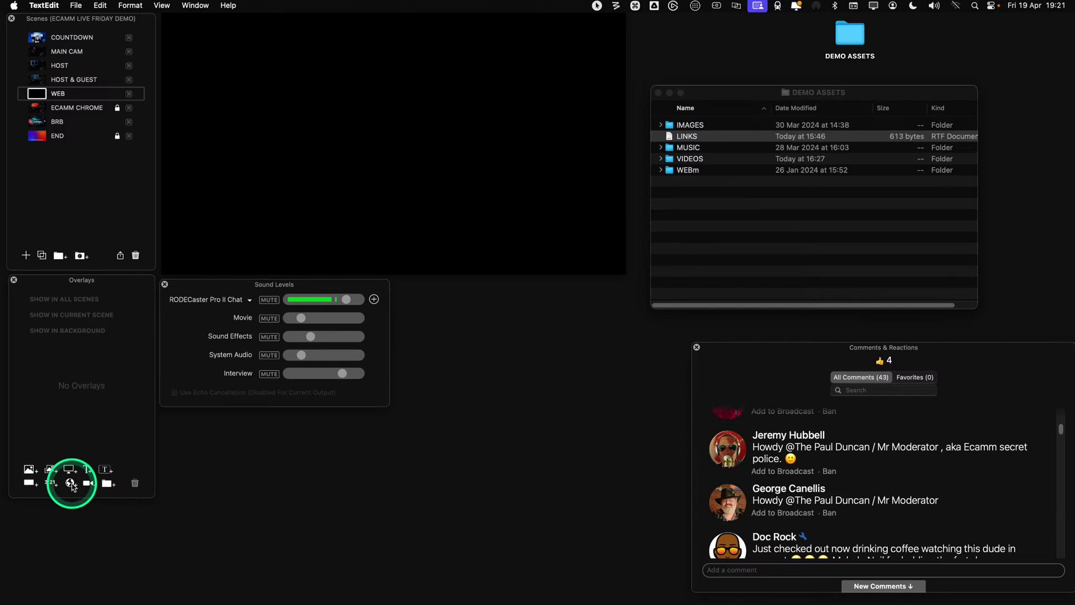
click(71, 484)
click(463, 106)
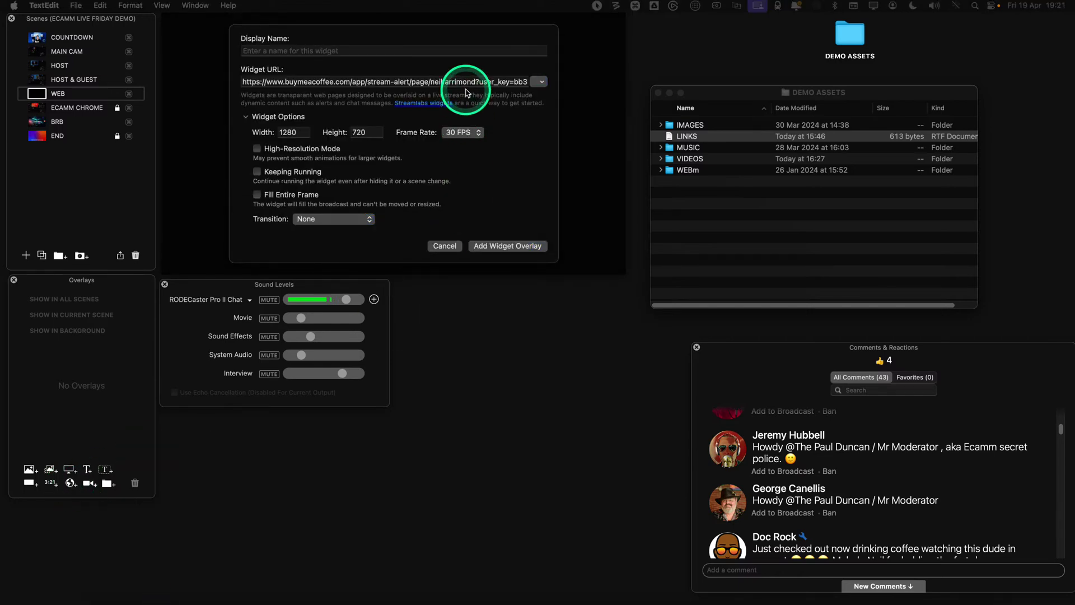
click(461, 82)
key(super+a)
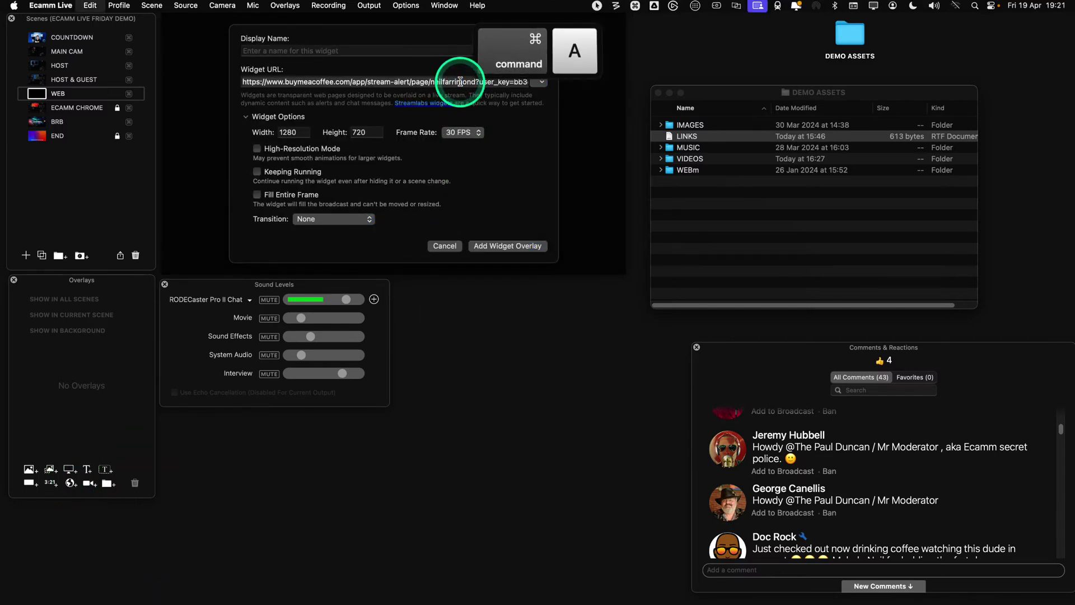
key(BackSpace)
key(super+v)
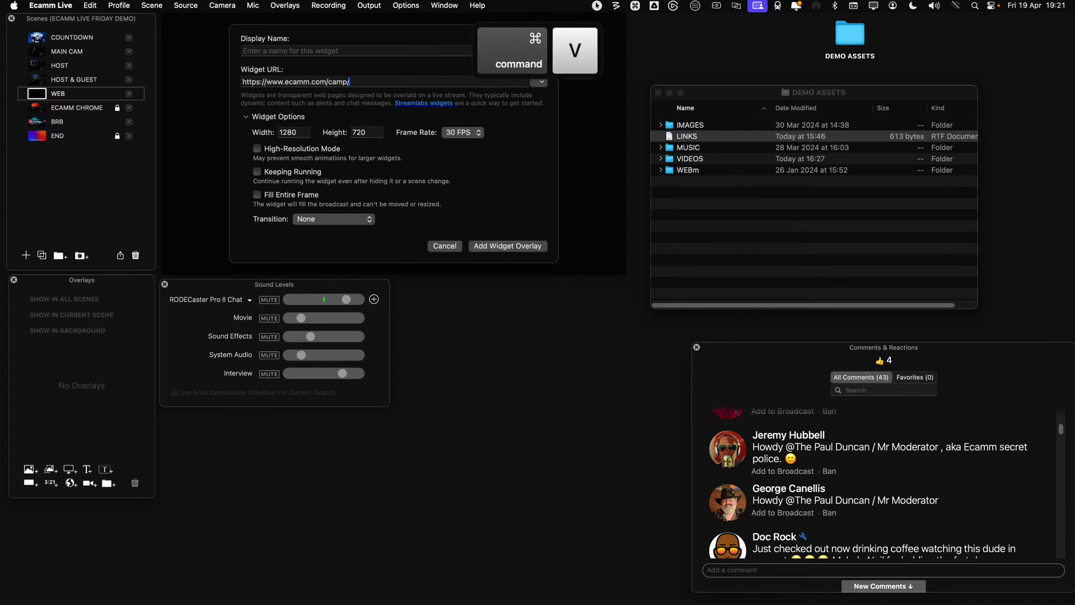
Enter ECAMM as the new widget's display name
click(277, 52)
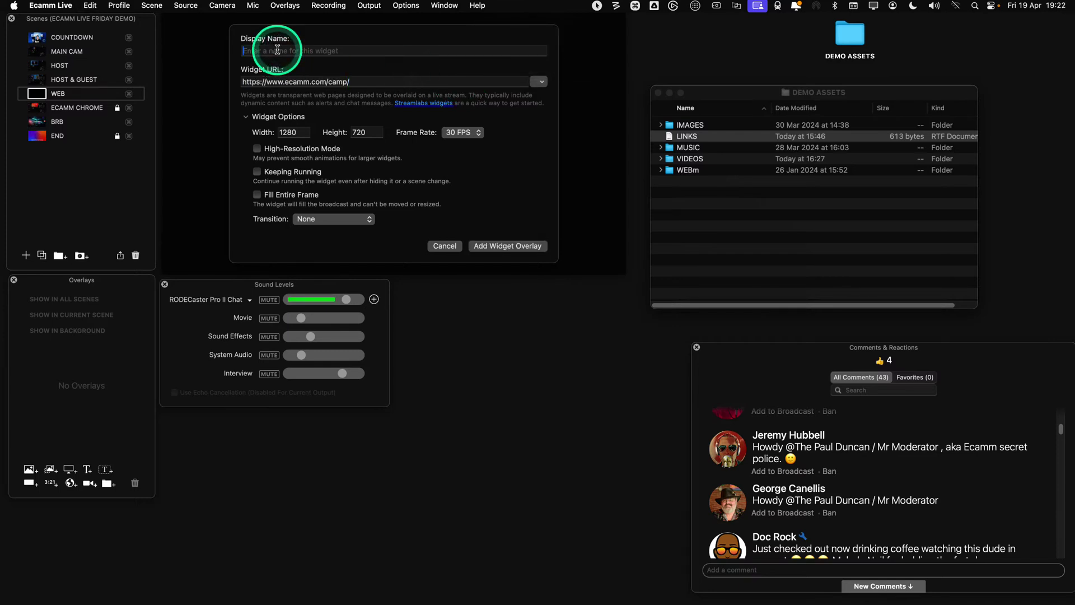
text(EA)
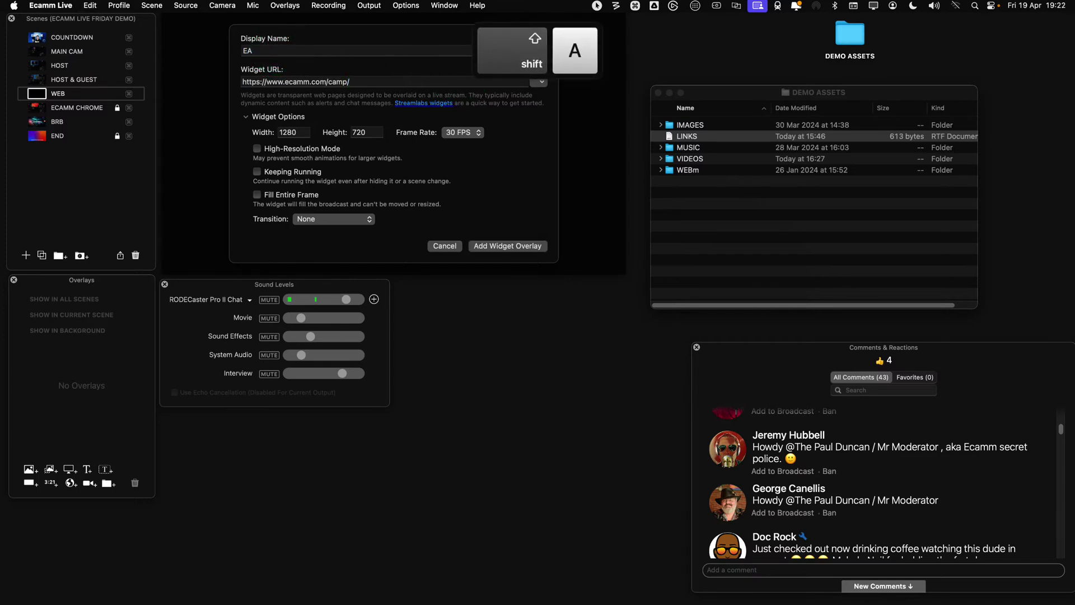
key(BackSpace)
text(CAMM)
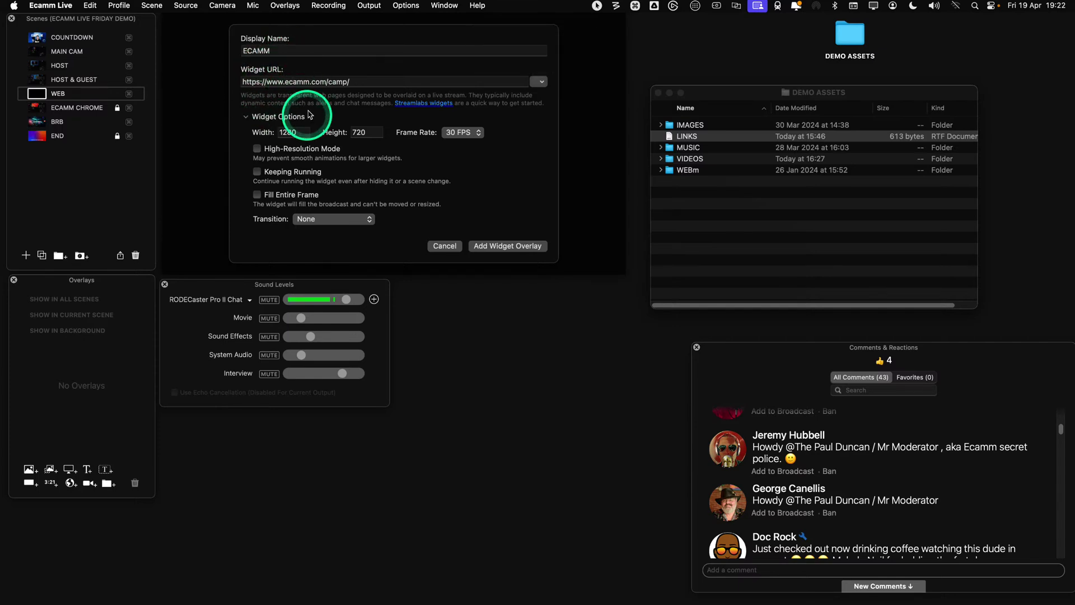
click(348, 80)
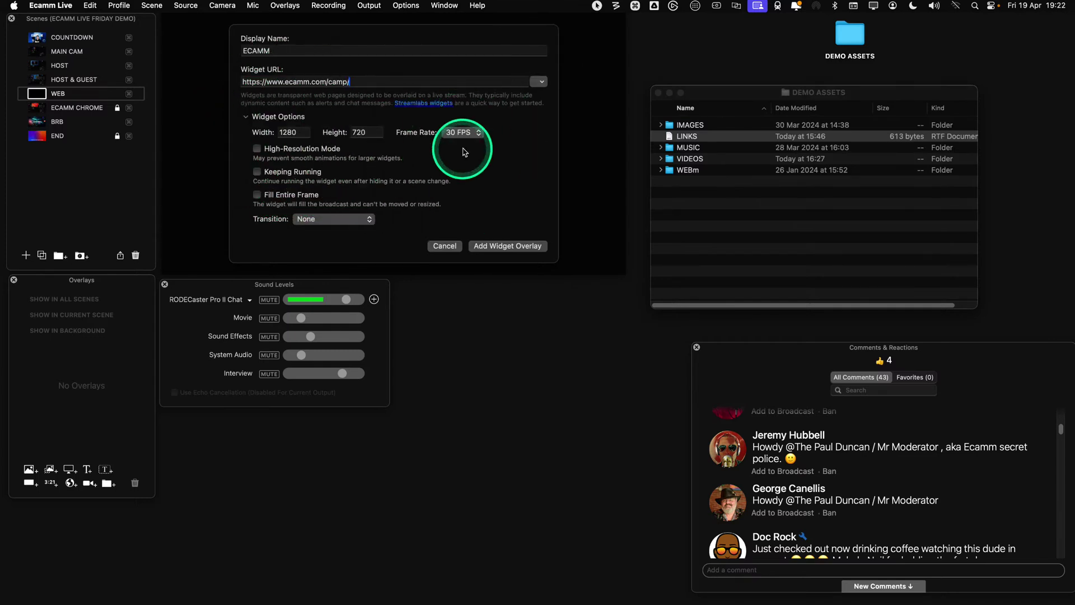
Set the widget's frame rate to 15 FPS and enable High-Resolution Mode and Keeping Running
click(467, 137)
click(462, 147)
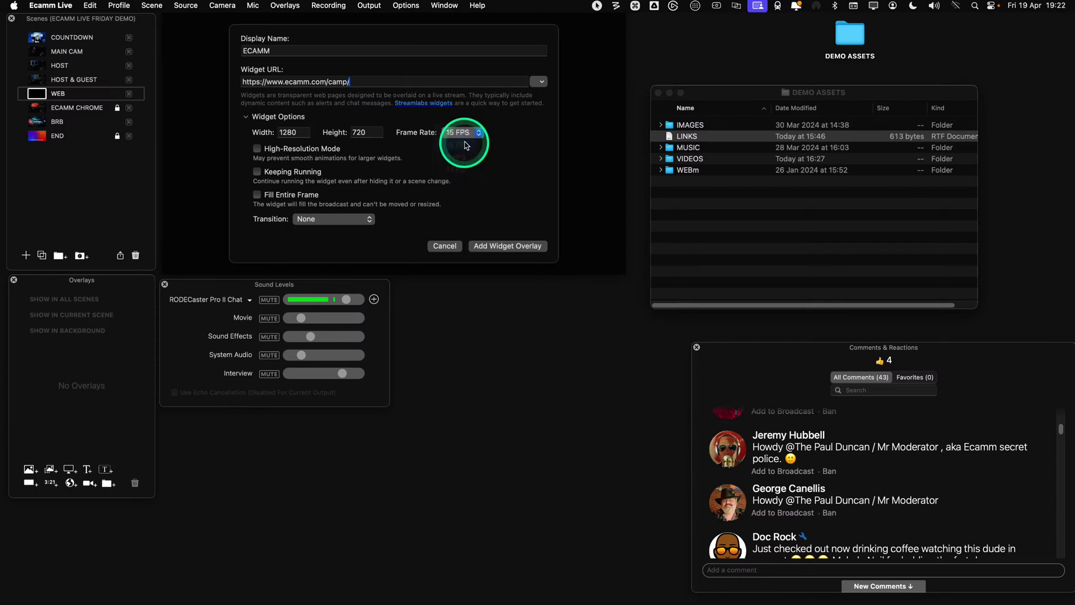
key(ctrl)
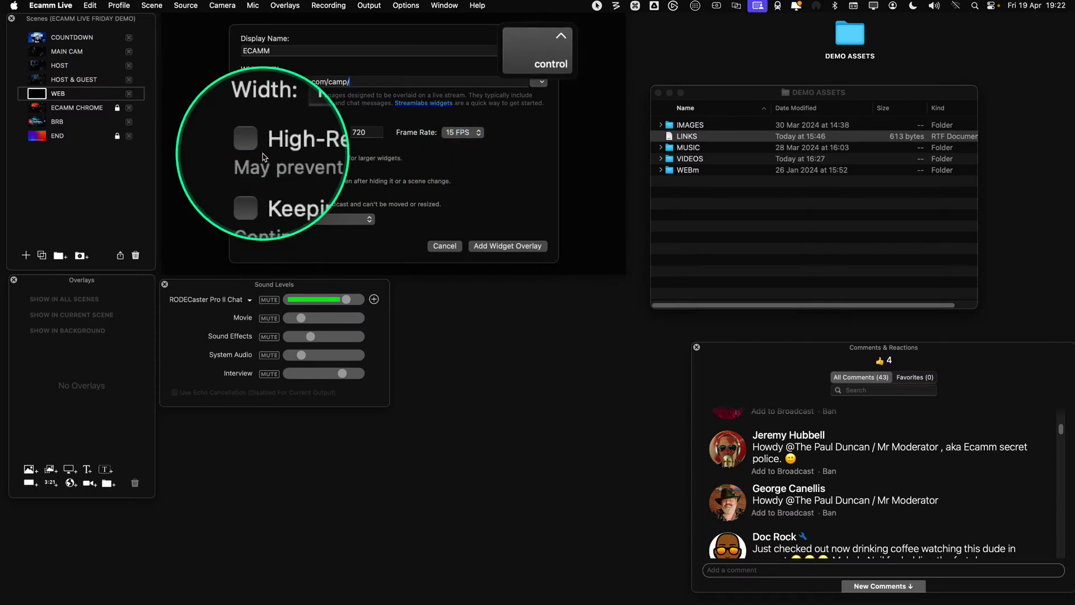
click(257, 150)
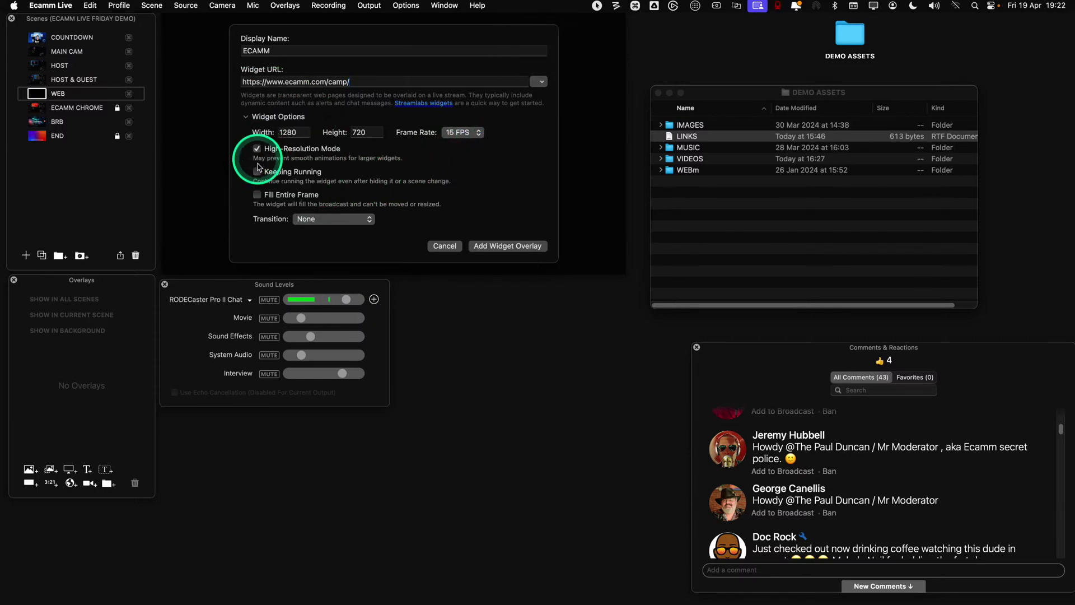
key(ctrl)
click(258, 172)
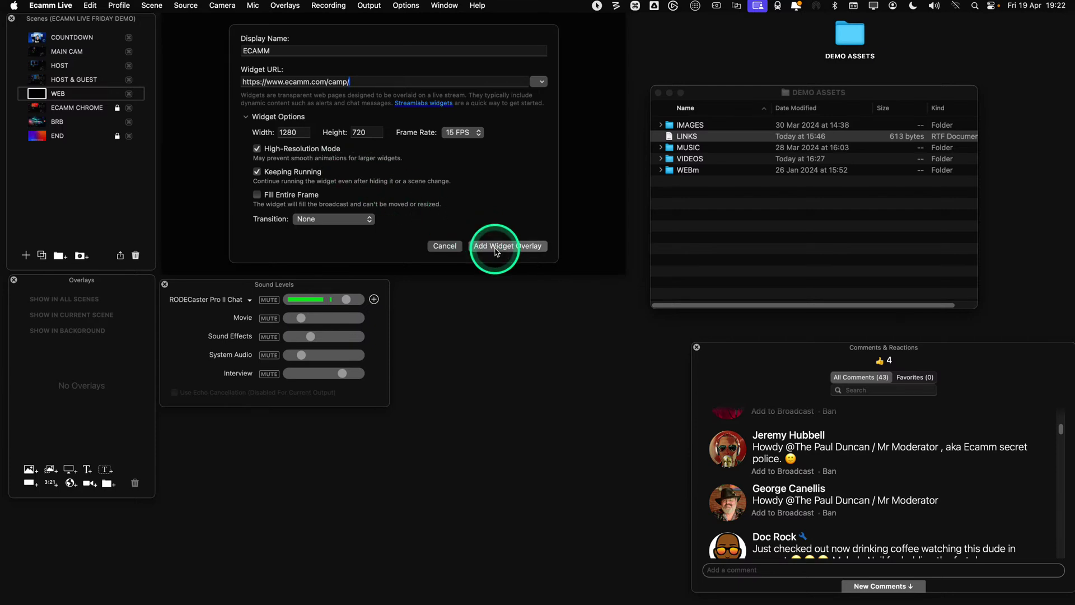
Add the configured ECAMM widget to the WEB scene, enlarge it to fill most of the frame and centre it
click(496, 251)
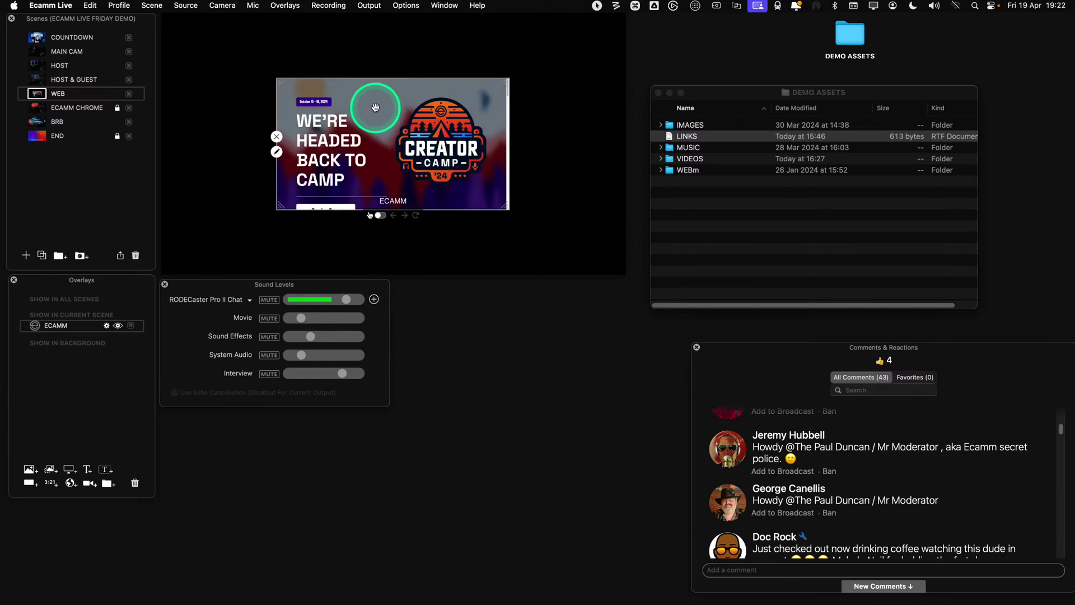
drag(372, 104, 313, 74)
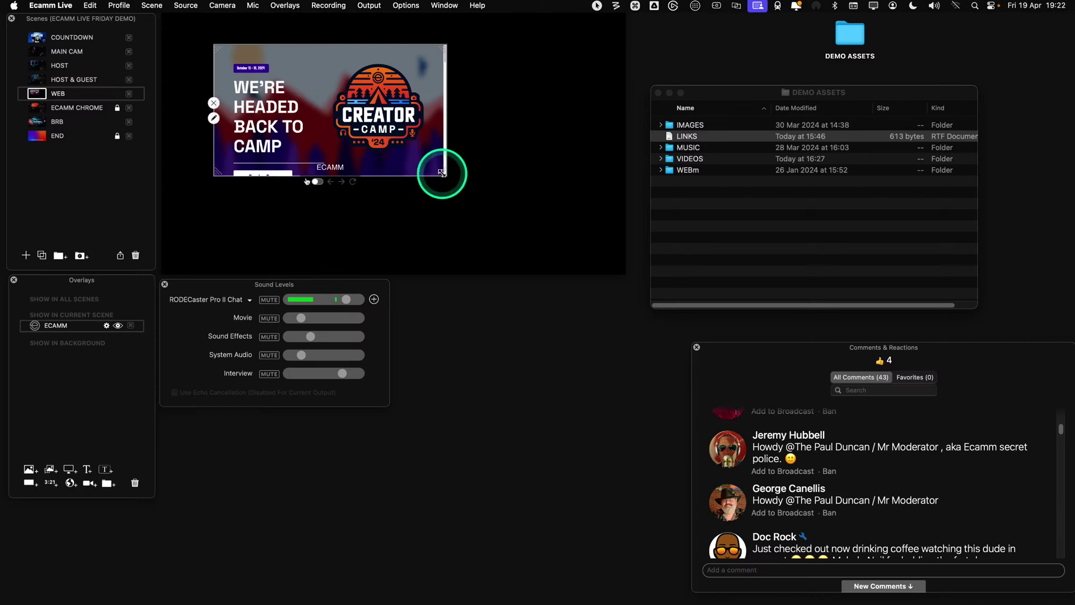
mouse_move(441, 173)
mouse_down()
mouse_move(530, 208)
mouse_move(580, 255)
mouse_move(457, 164)
mouse_up()
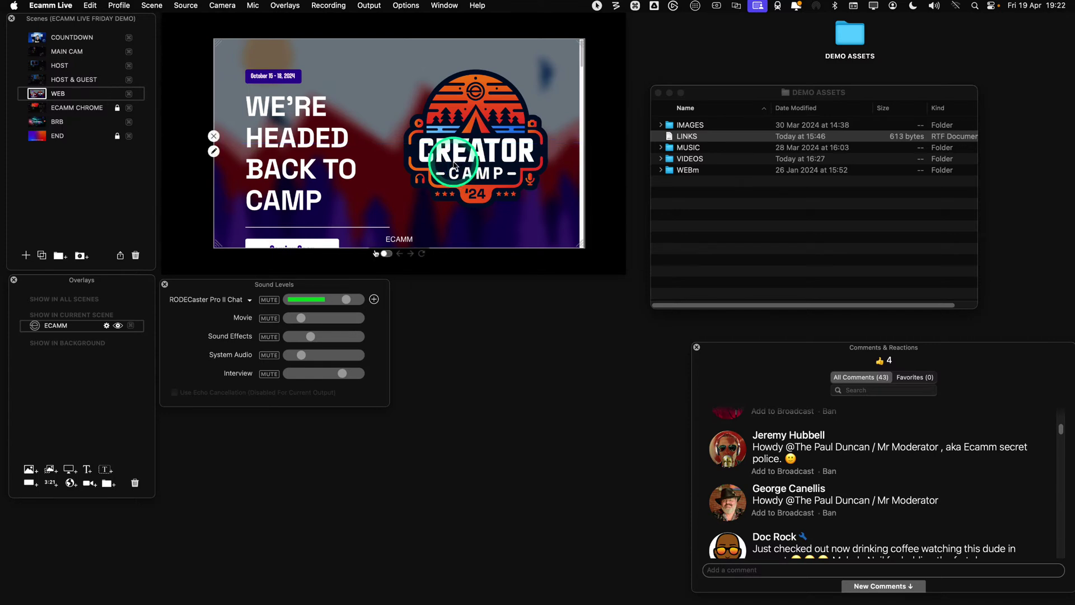
drag(436, 143, 421, 134)
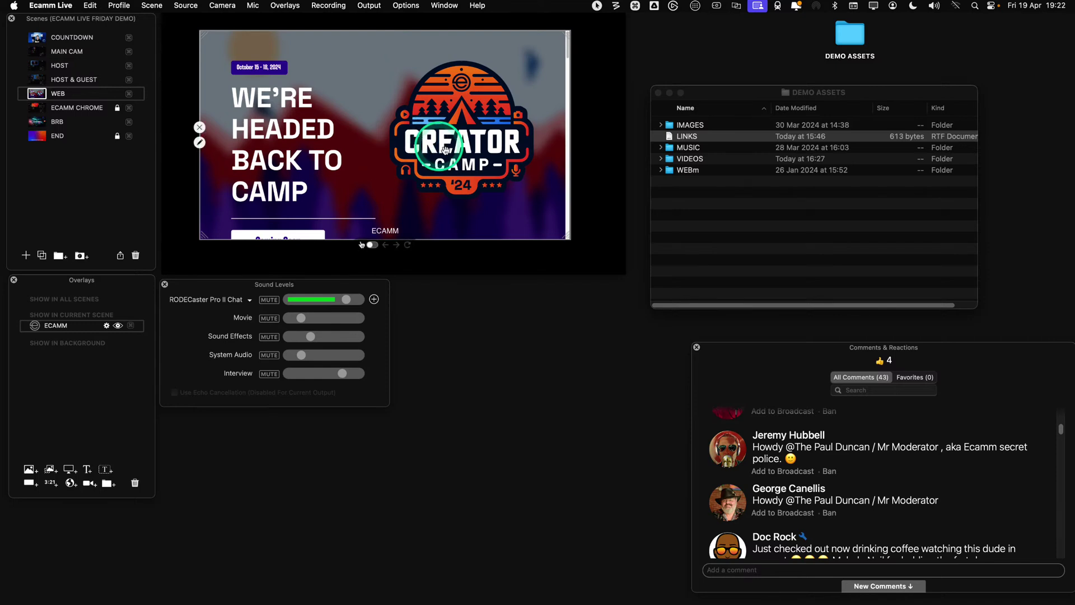
drag(561, 237, 591, 250)
drag(462, 161, 445, 165)
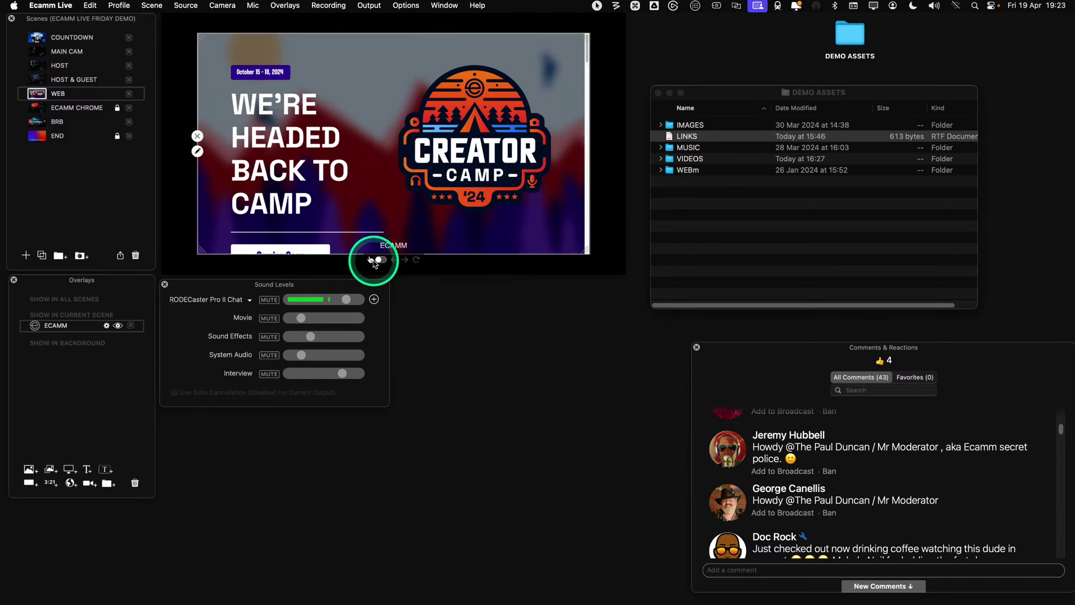
Add BG001.png from the IMAGES folder to the WEB scene and place it beneath the ECAMM widget in the overlay order
click(662, 126)
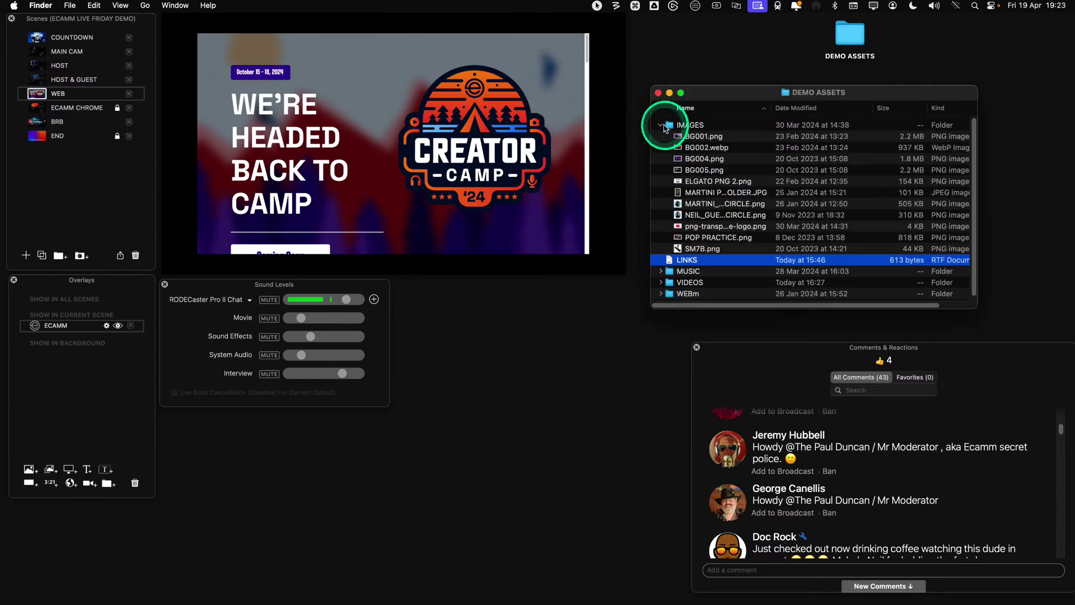
click(690, 138)
key(space)
key(space)
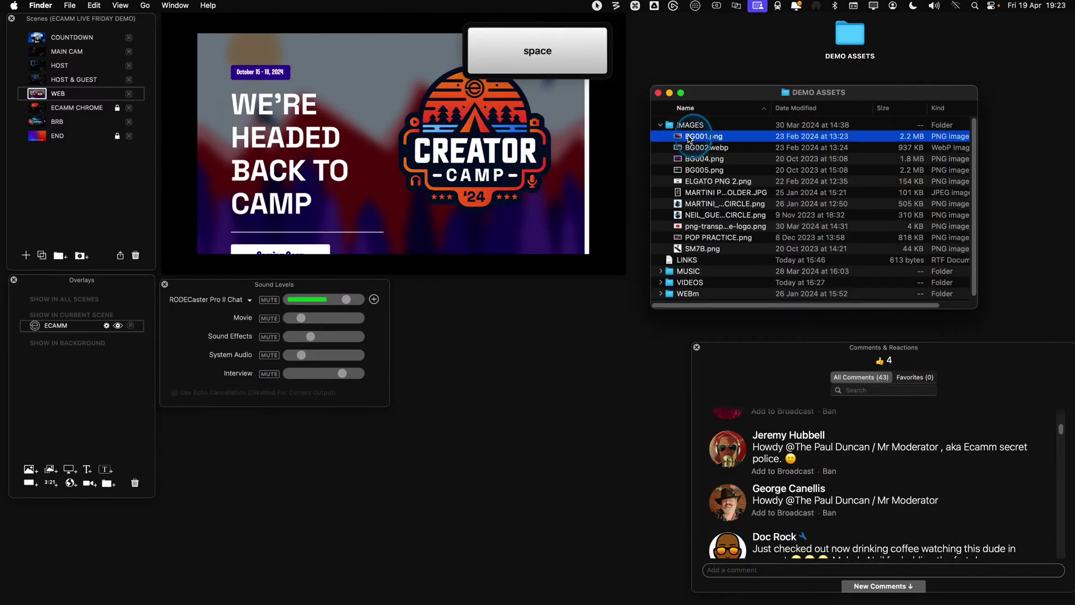
drag(689, 140, 613, 161)
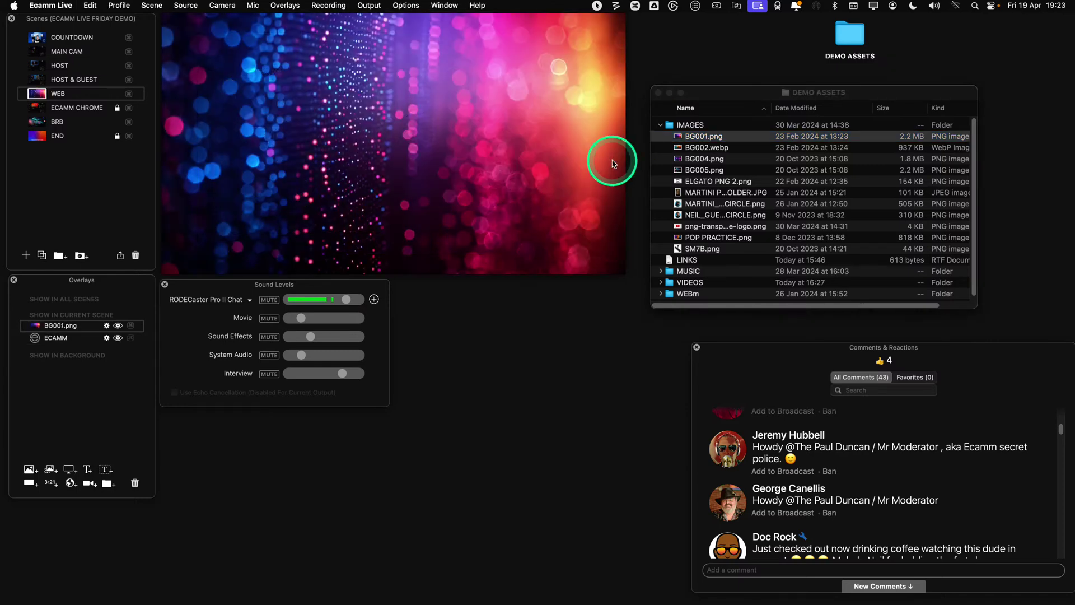
click(58, 329)
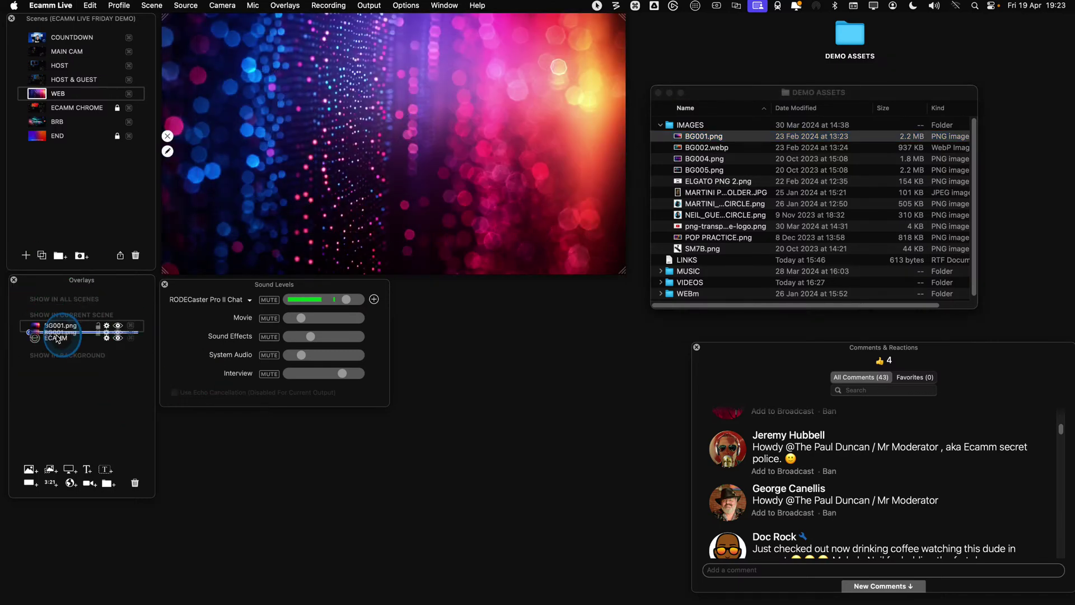
drag(58, 342, 58, 343)
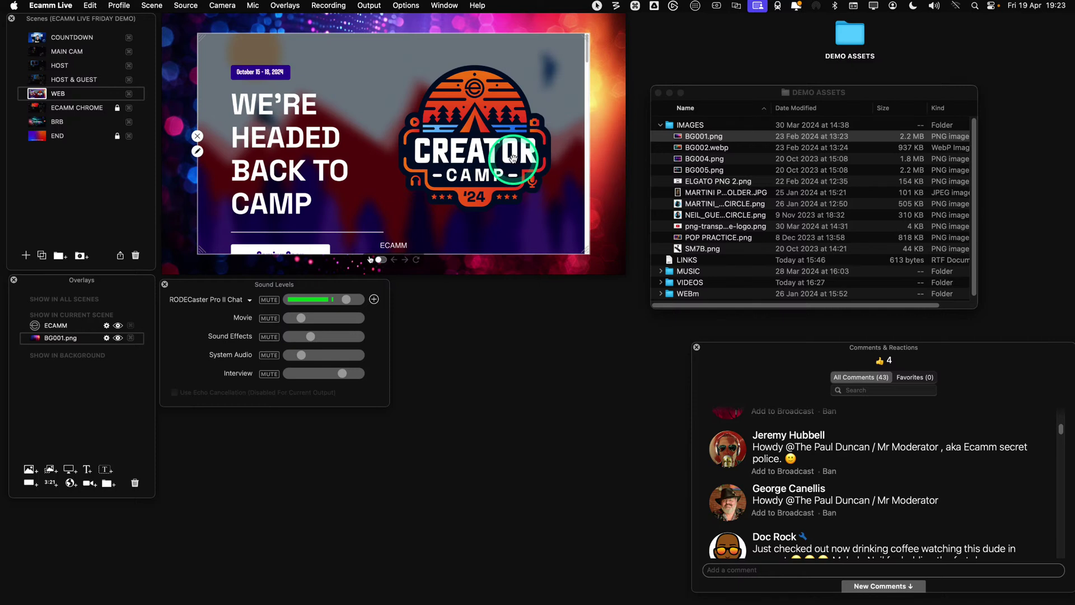
Enlarge the ECAMM widget slightly and recentre it so an even border of the background image surrounds it
key(ctrl)
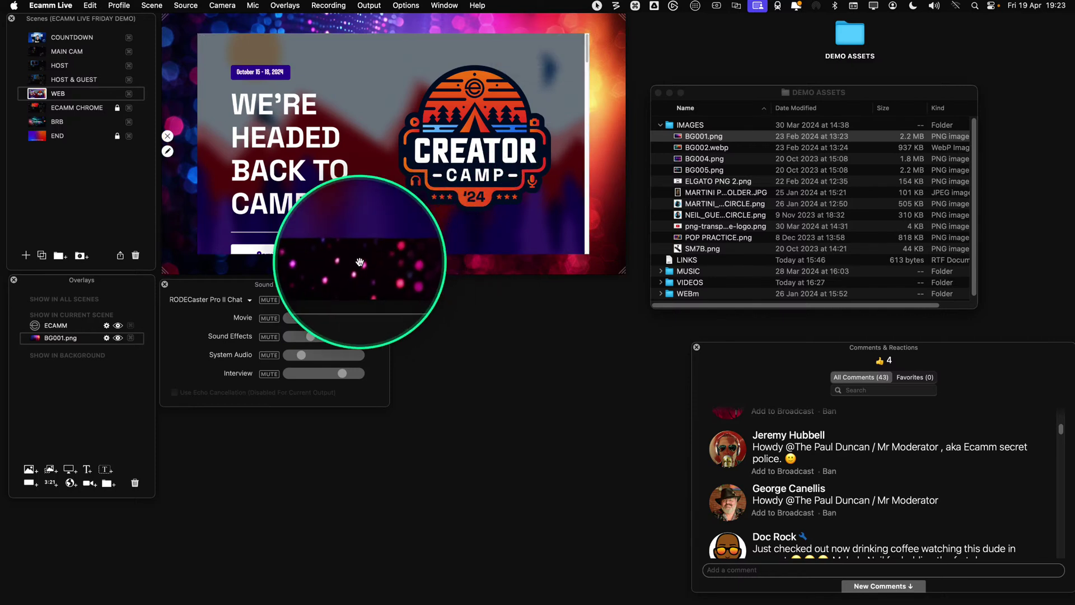
key(ctrl)
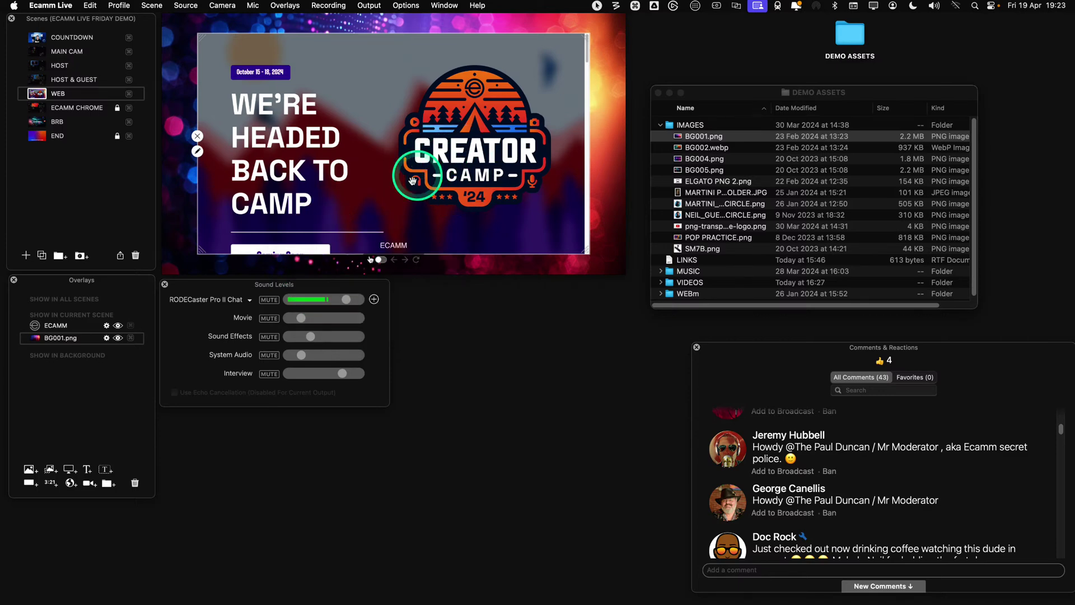
key(ctrl)
drag(399, 134, 383, 125)
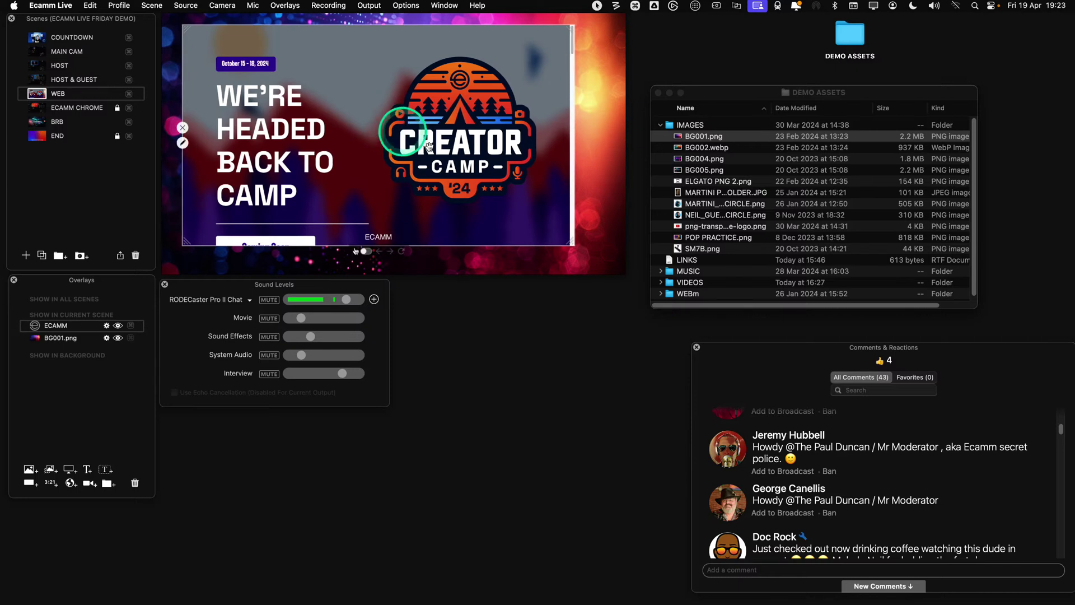
drag(570, 243, 593, 255)
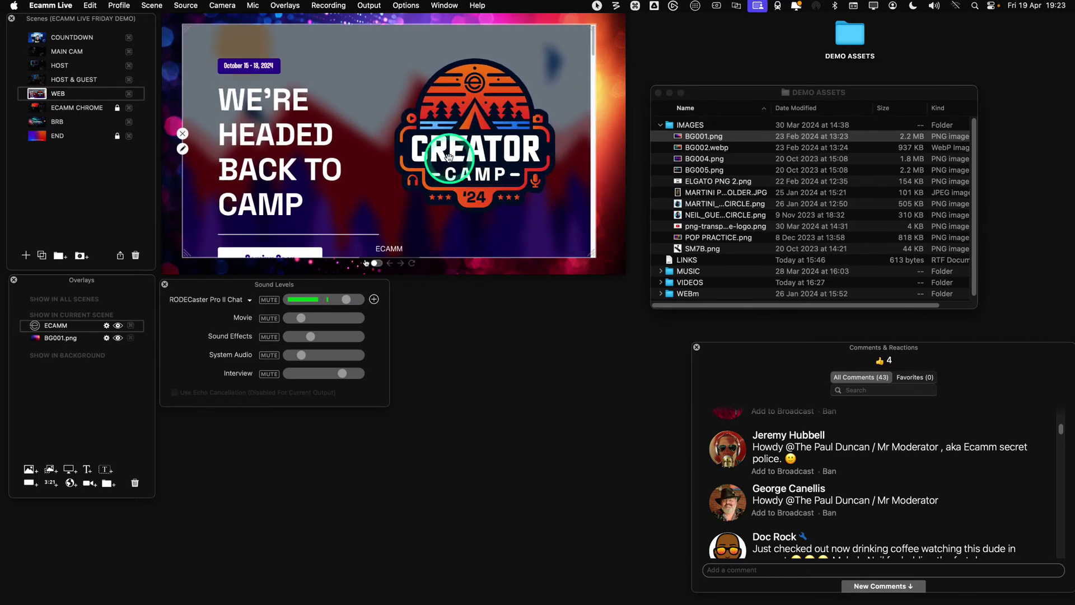
drag(446, 156, 451, 159)
drag(451, 160, 448, 159)
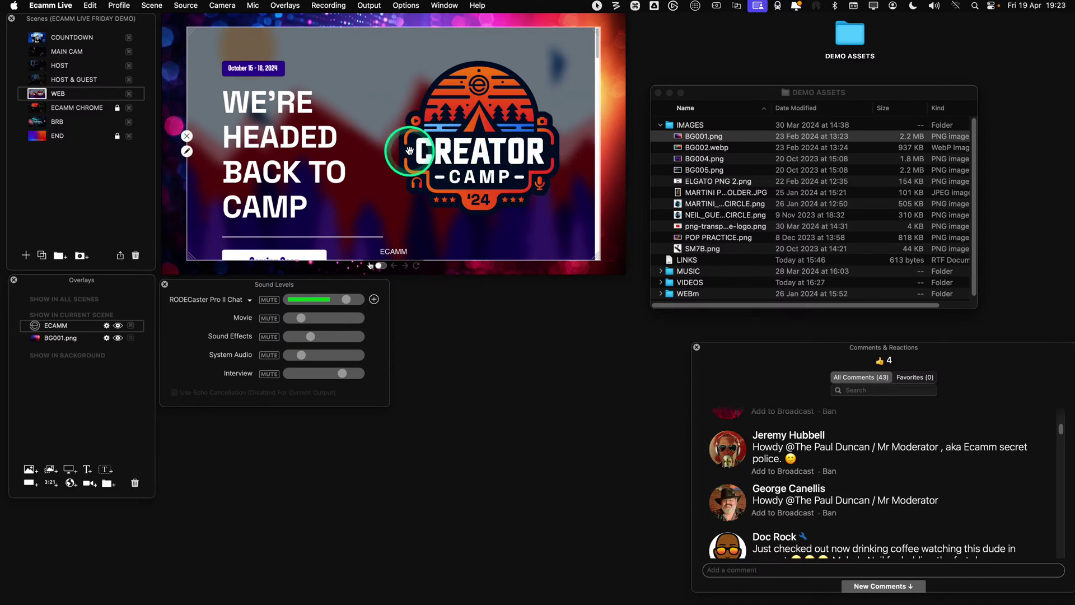
Turn on interaction for the ECAMM widget and scroll its Creator Camp page to the embedded video below the ticket countdown
key(ctrl)
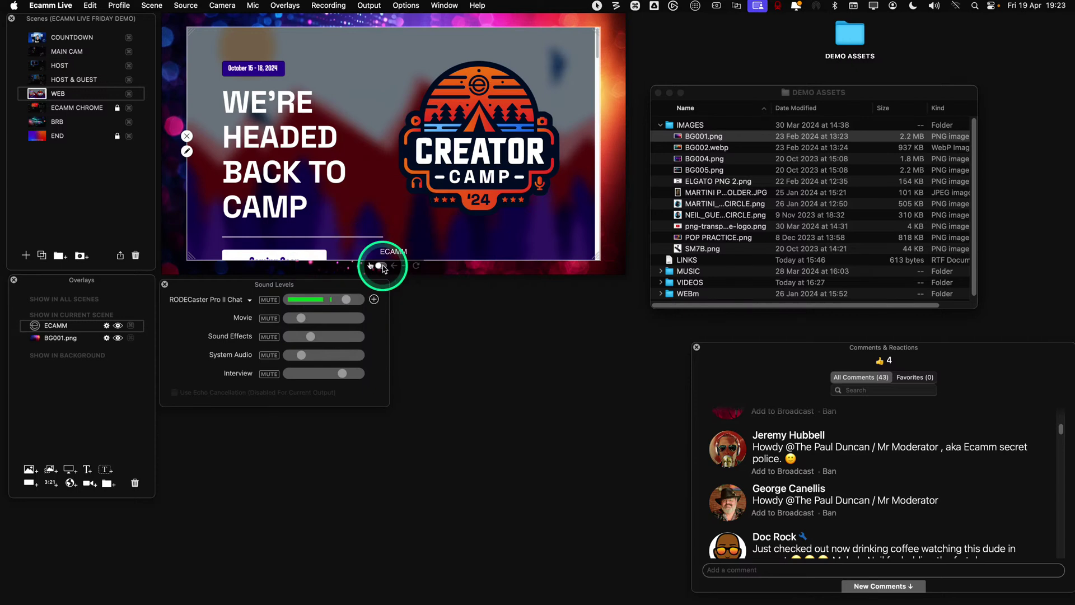
key(ctrl)
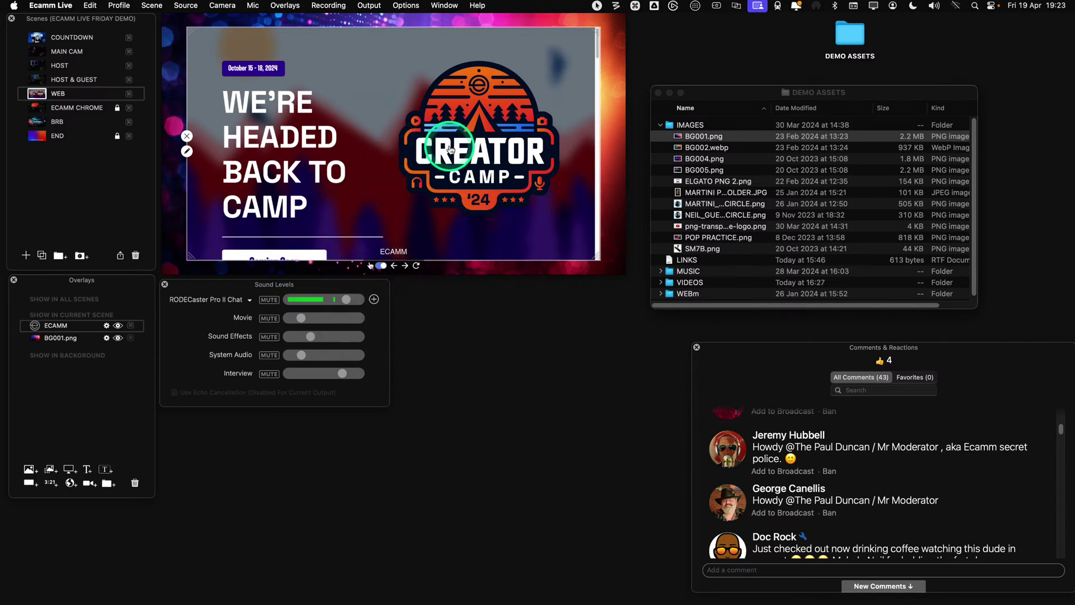
scroll(451, 149, down, 5)
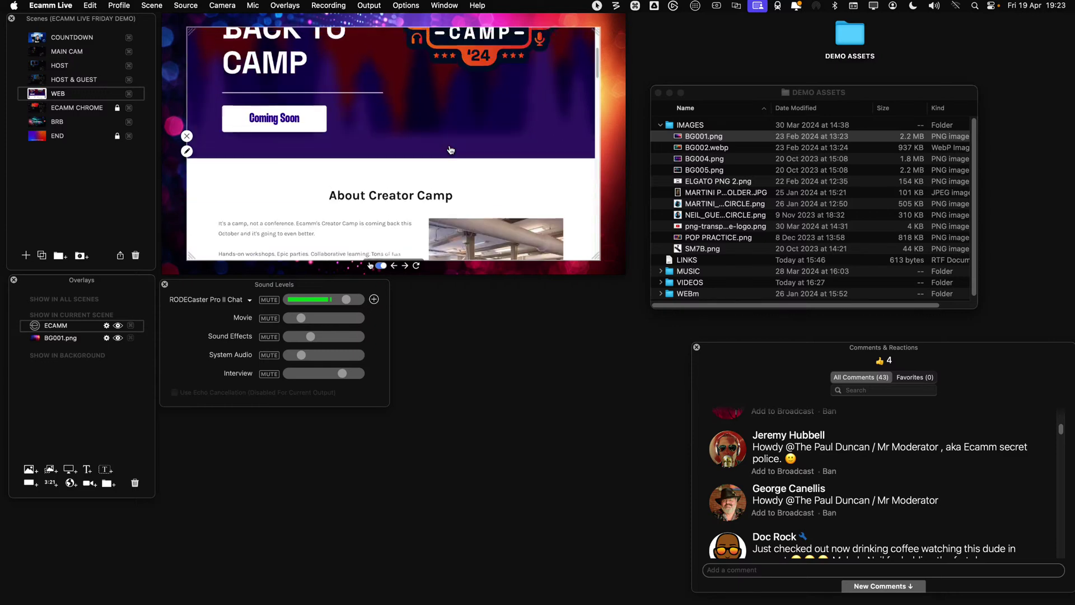
scroll(450, 150, down, 8)
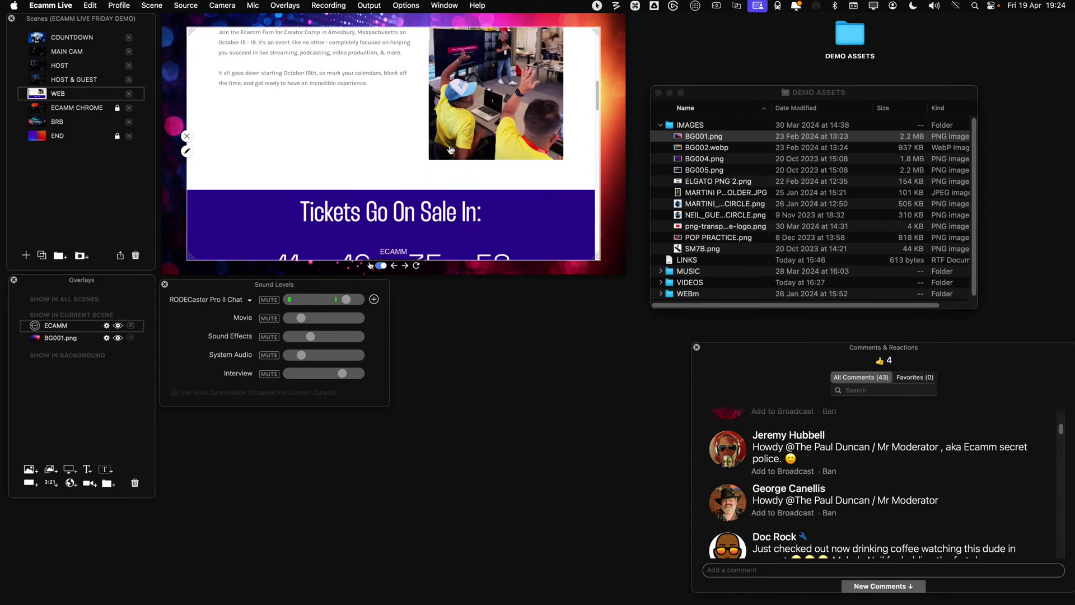
scroll(451, 149, down, 4)
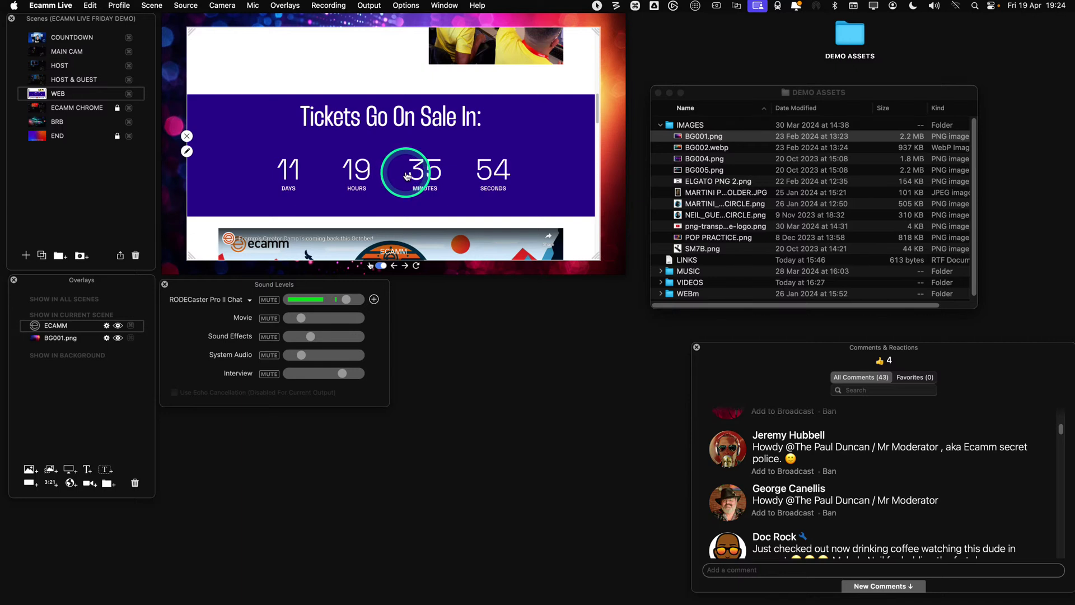
scroll(426, 168, down, 5)
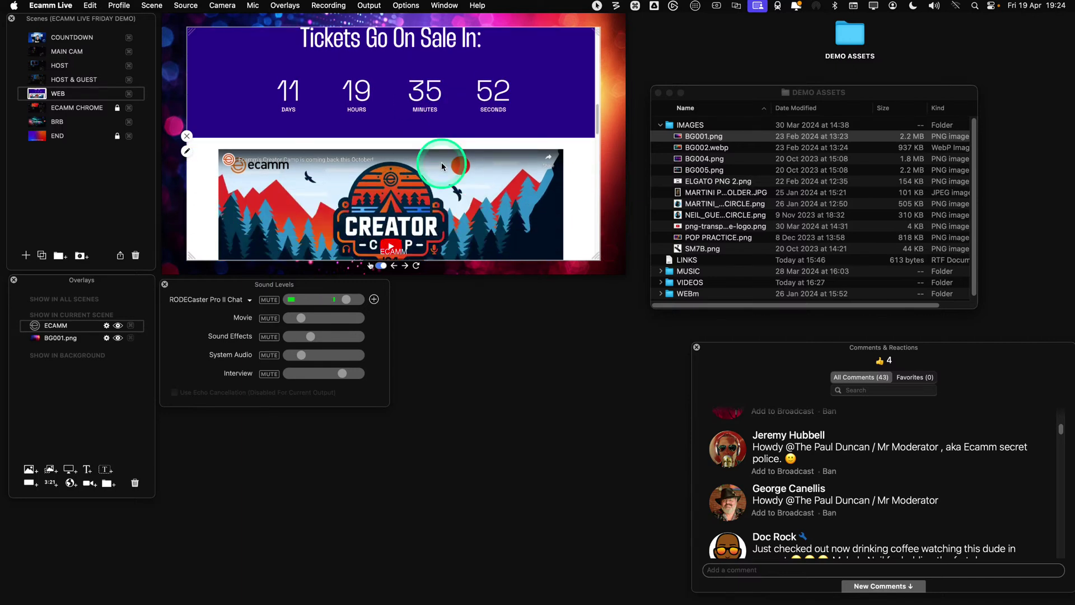
scroll(442, 166, down, 3)
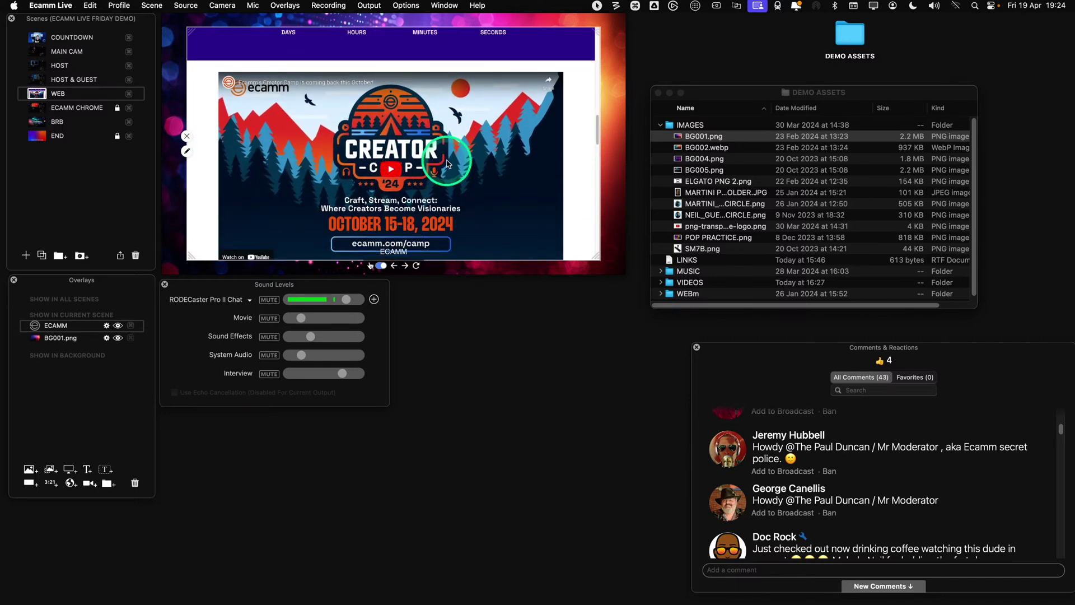
scroll(446, 162, down, 10)
scroll(446, 163, down, 3)
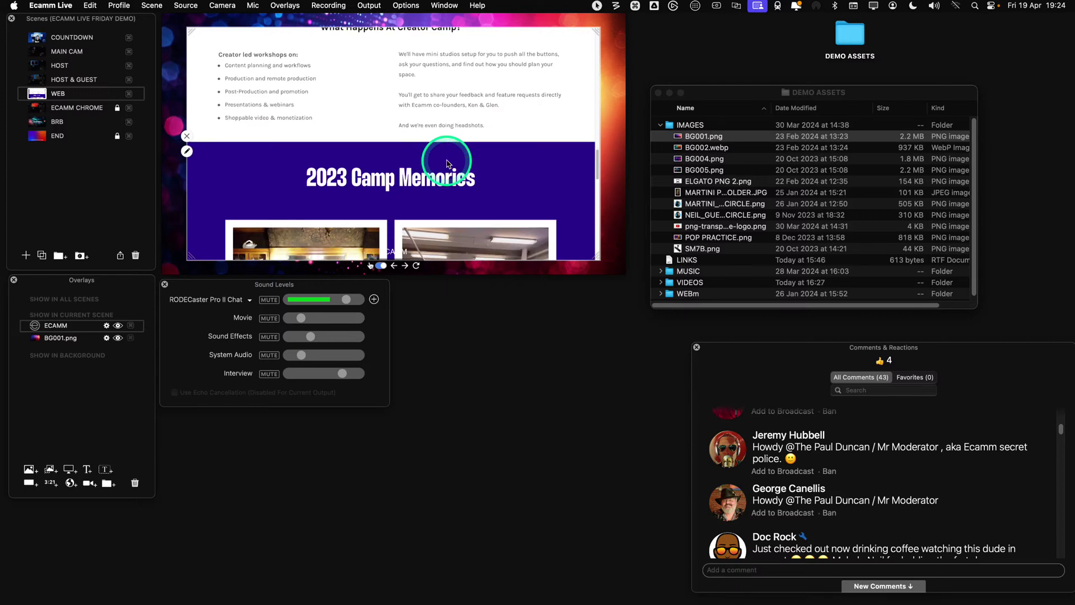
scroll(447, 163, up, 8)
scroll(447, 164, up, 1)
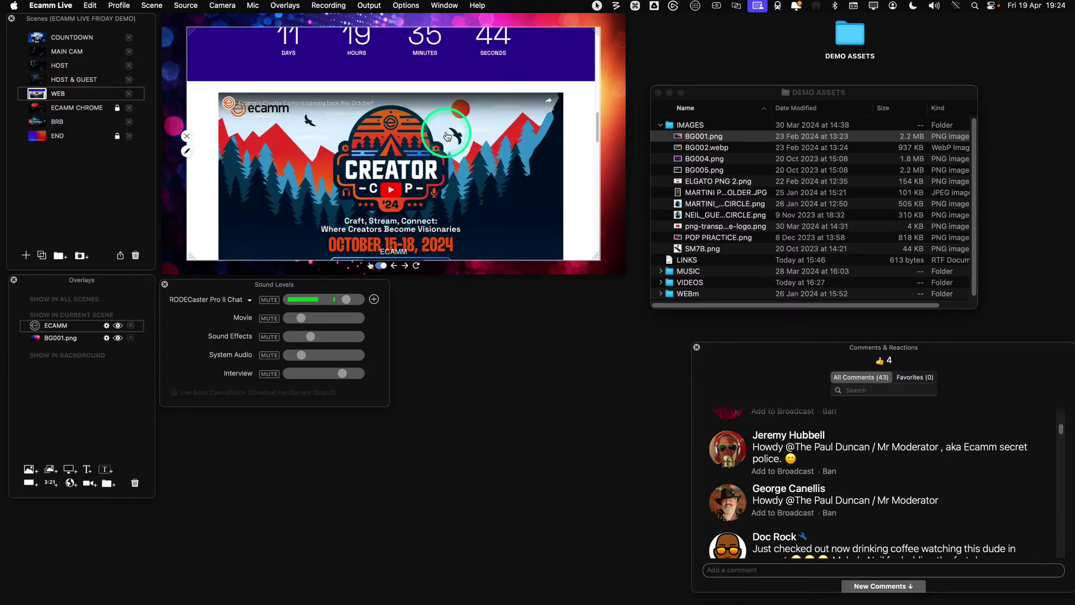
click(520, 341)
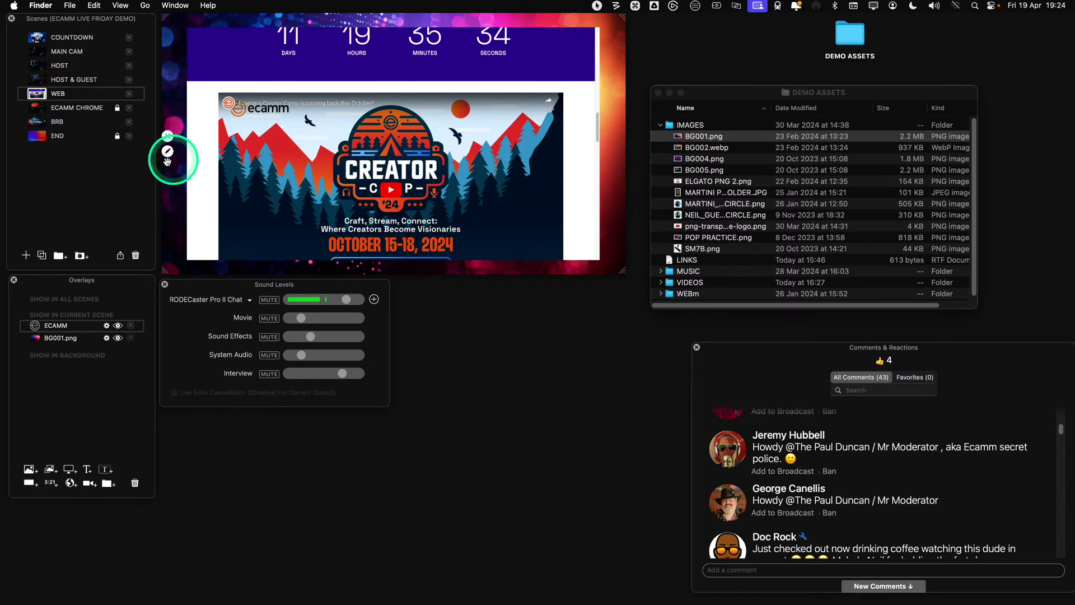
Create a new scene below WEB and name it SCREENSHARE
click(26, 256)
text(SCRE)
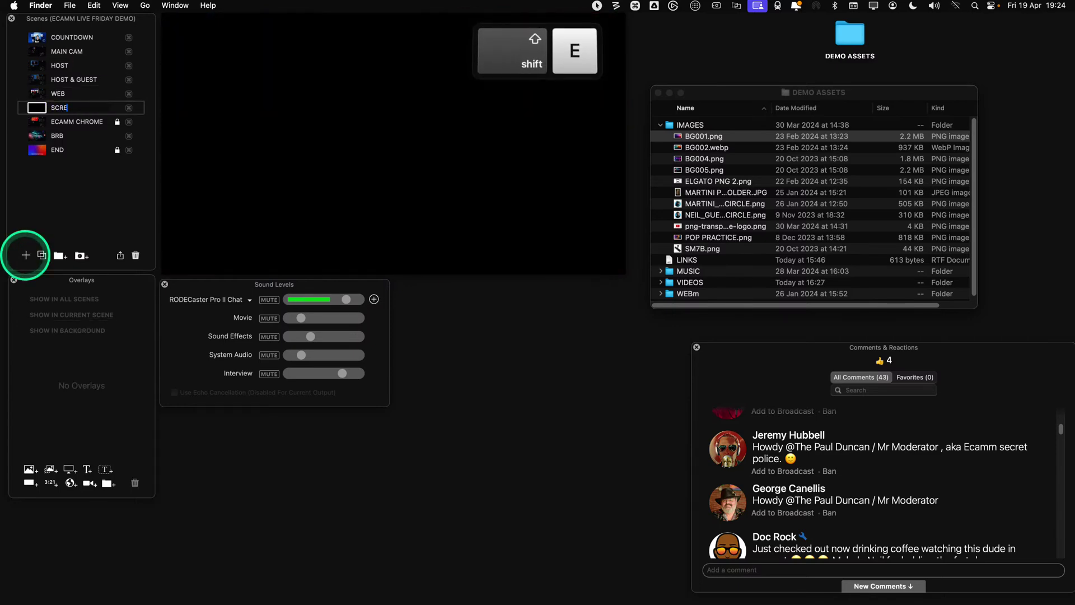
text(ENSHARE)
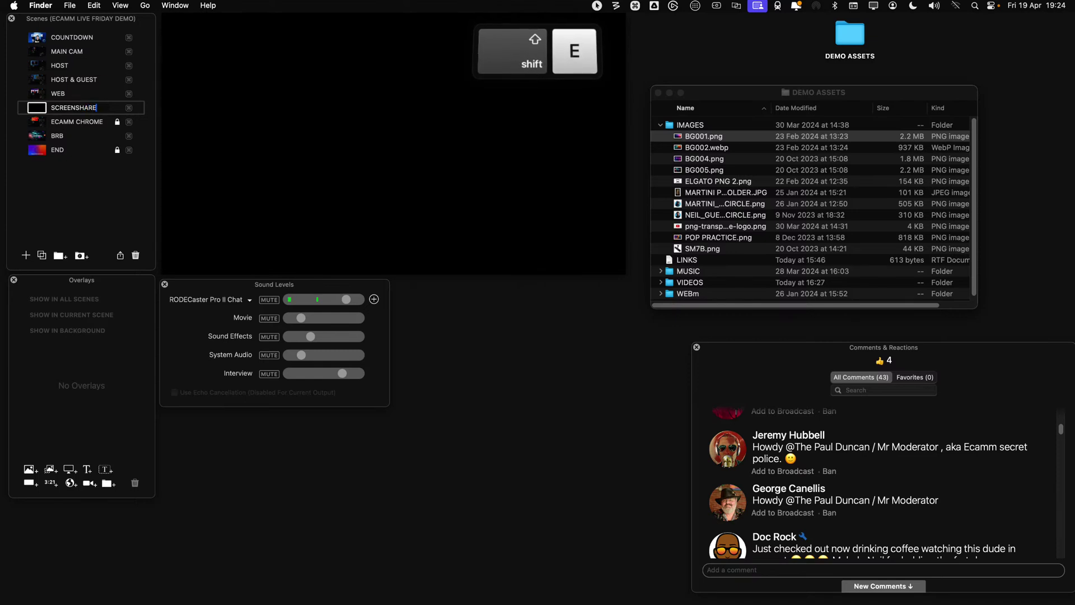
click(395, 122)
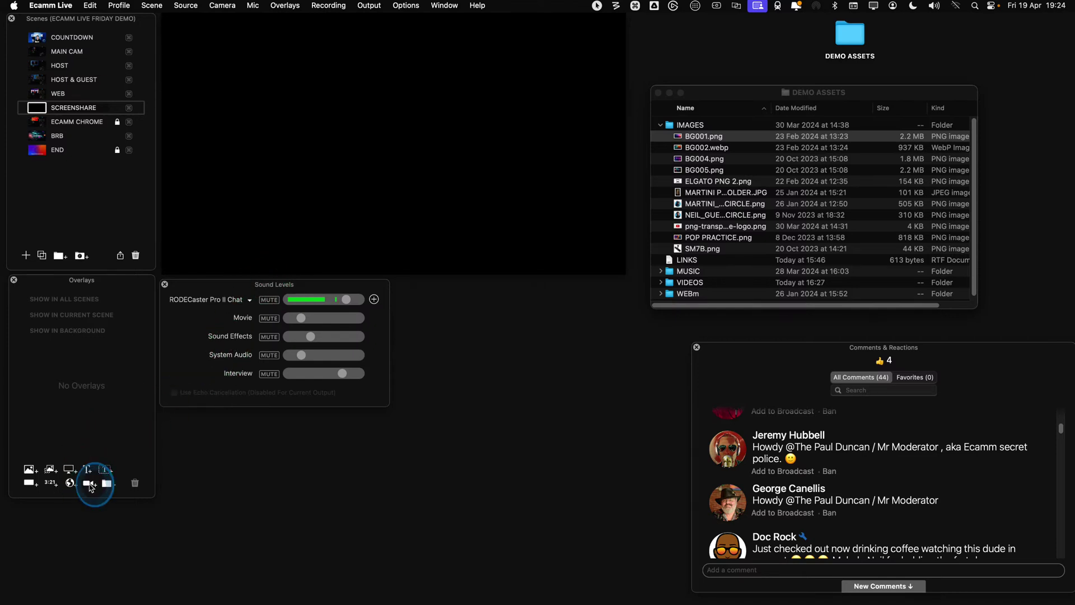
Add a camera overlay to the SCREENSHARE scene and set its video source to Camera A
click(90, 484)
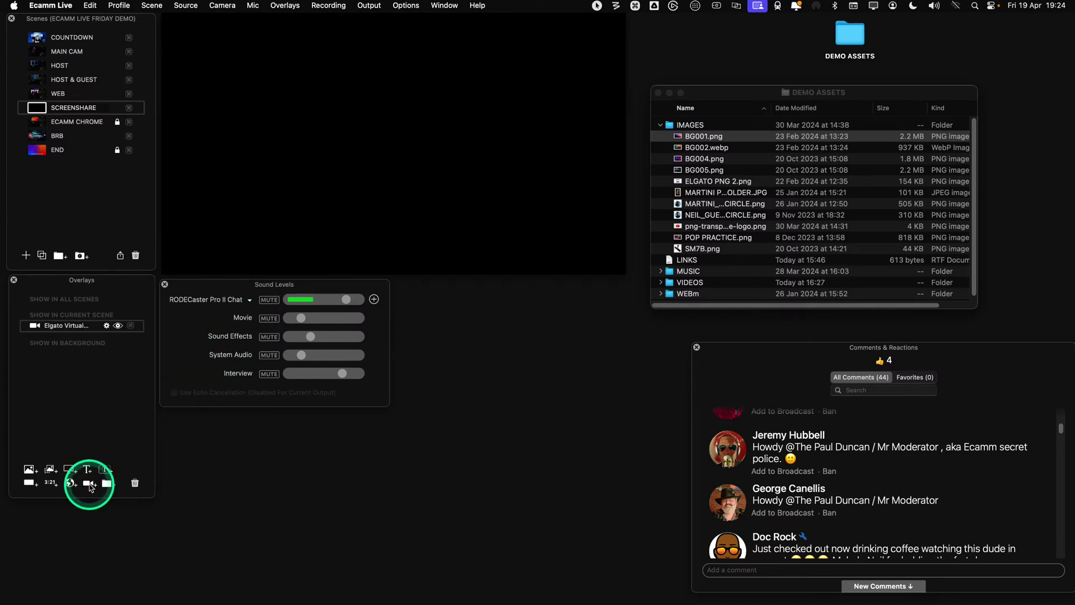
click(107, 325)
click(213, 208)
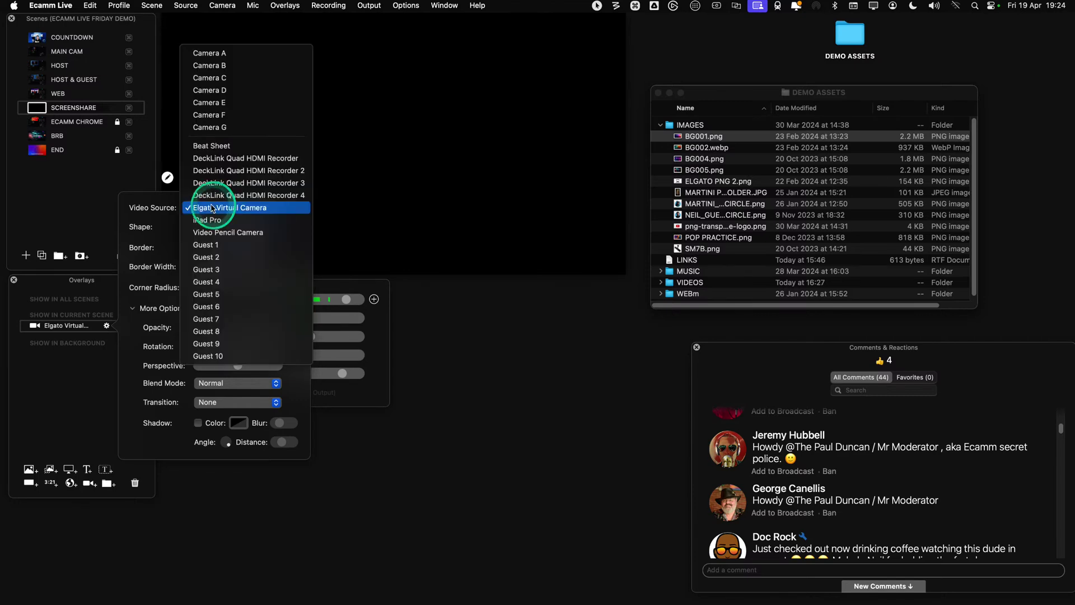
click(237, 53)
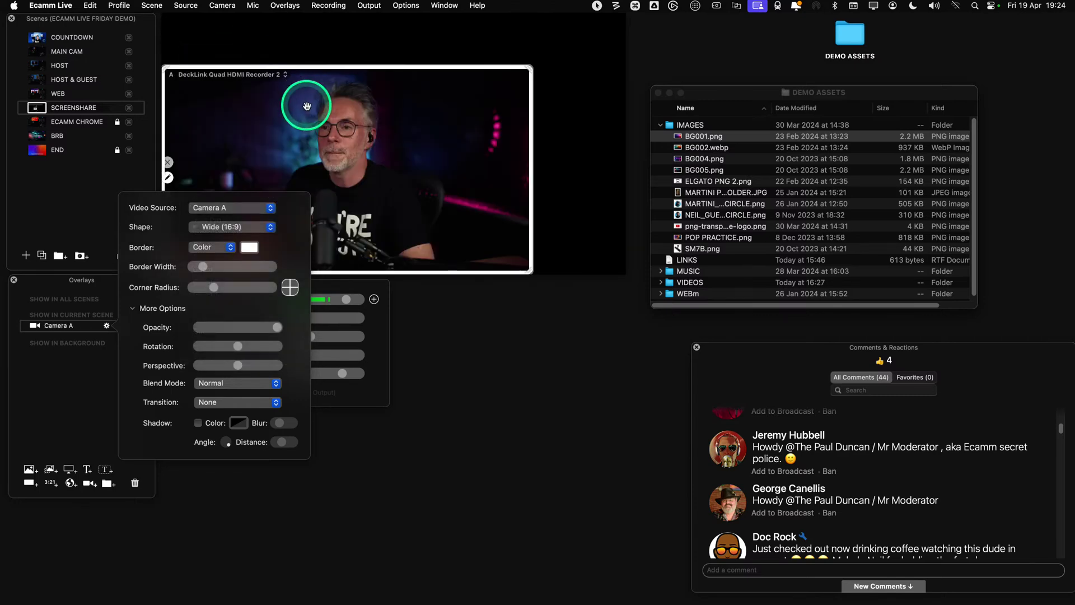
click(377, 160)
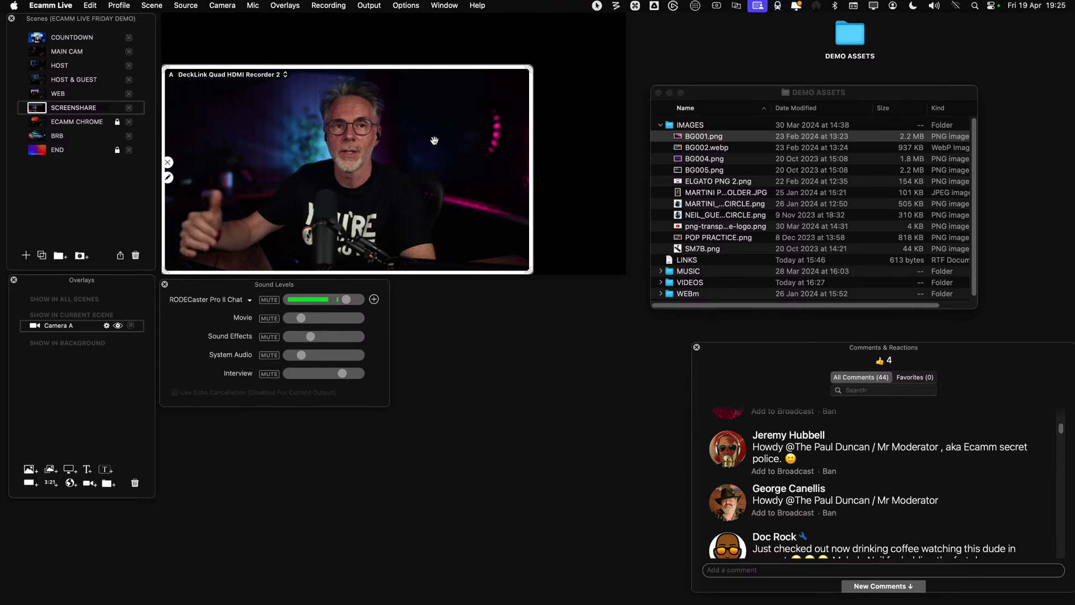
Shrink the Camera A overlay, move it nearer the middle of the frame and change its shape to Circle
drag(439, 140, 287, 168)
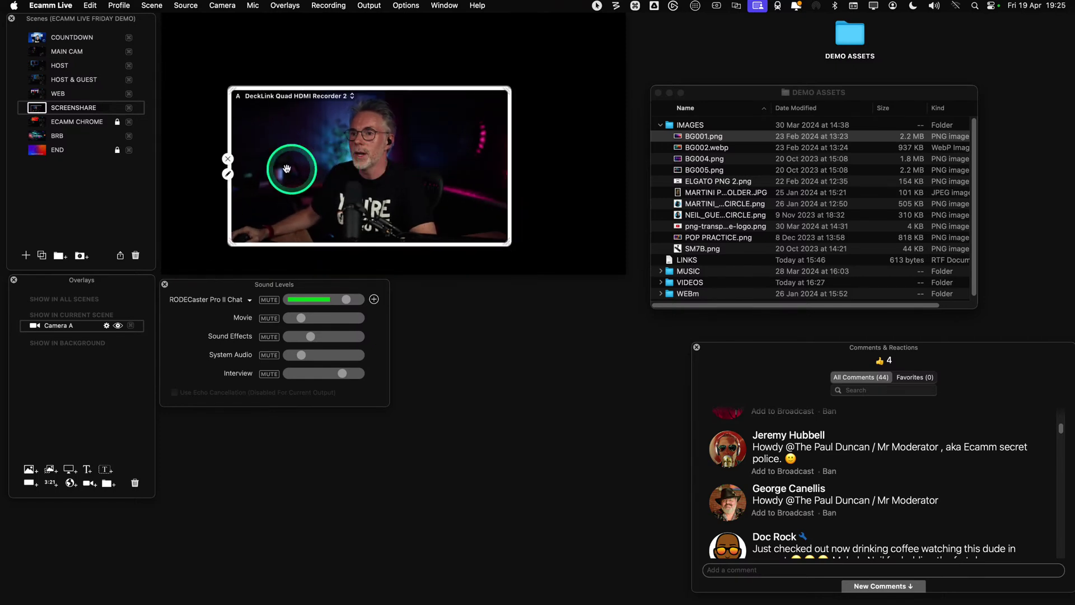
click(229, 175)
click(141, 77)
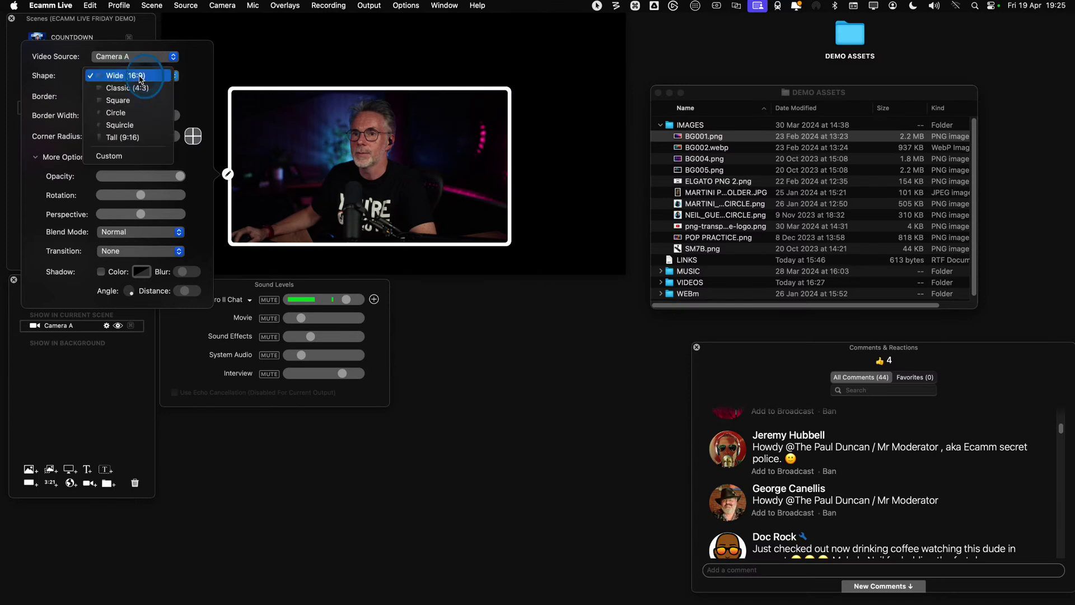
click(137, 113)
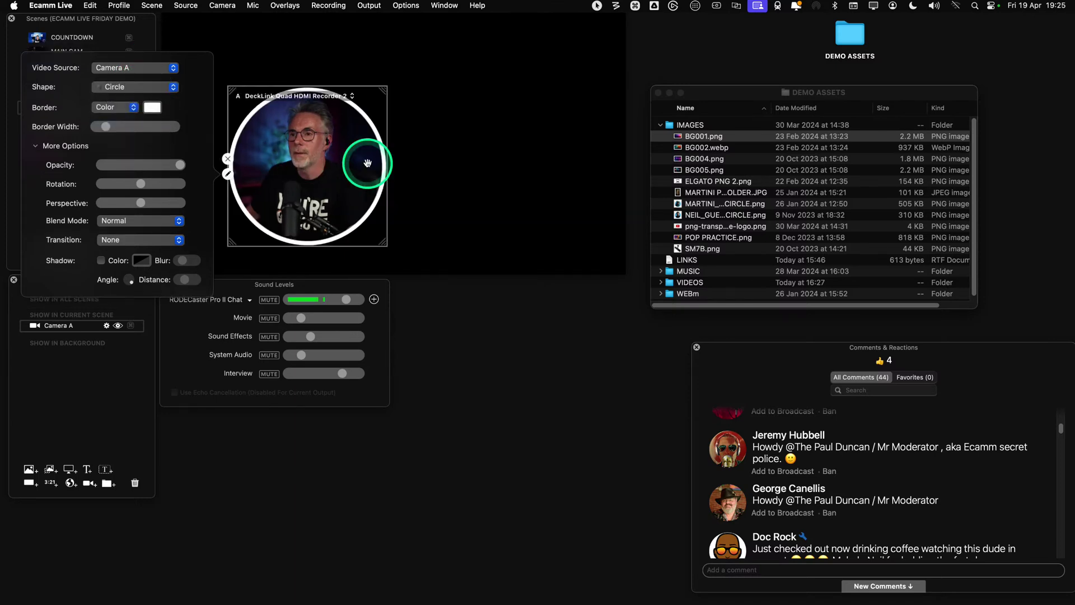
Shrink the circular Camera A overlay and place it in the lower-left corner of the frame
click(368, 163)
drag(381, 241, 312, 169)
drag(279, 134, 231, 217)
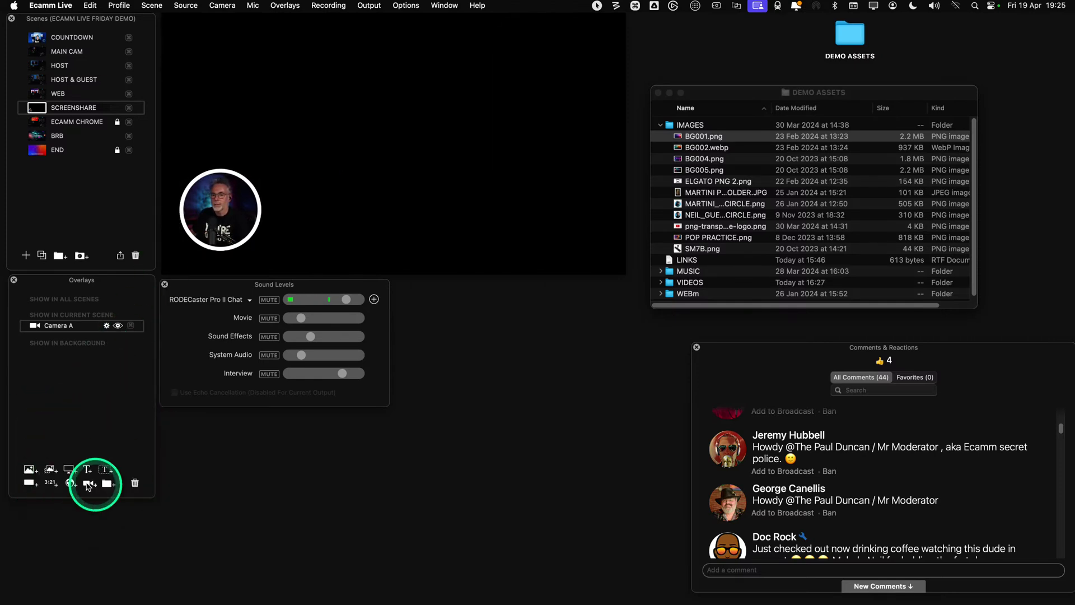
Add a screen share overlay to the SCREENSHARE scene and set it to show Google Chrome
key(ctrl)
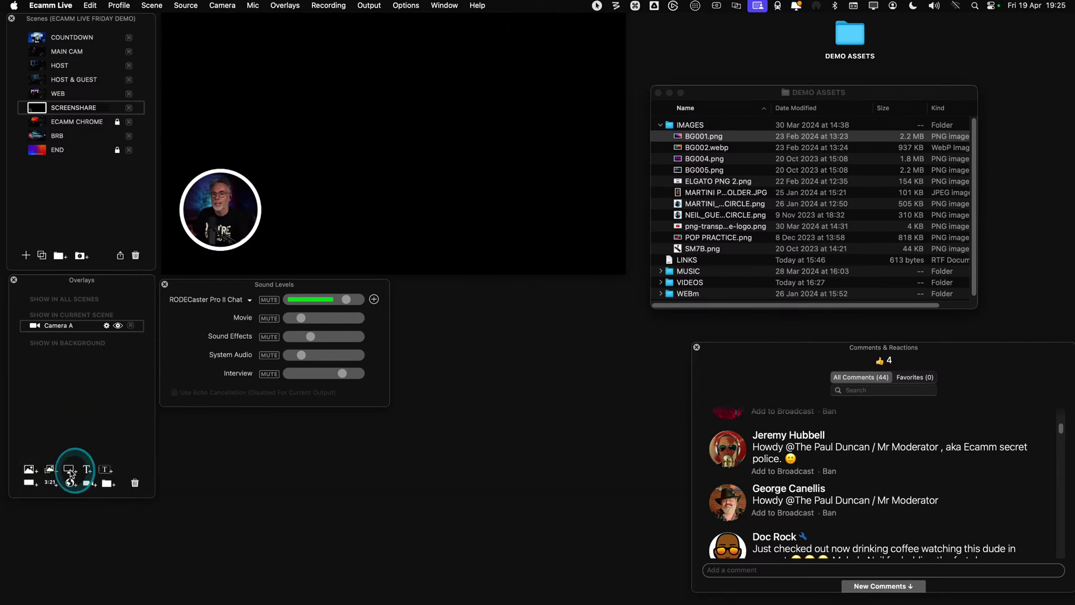
click(70, 470)
mouse_move(384, 145)
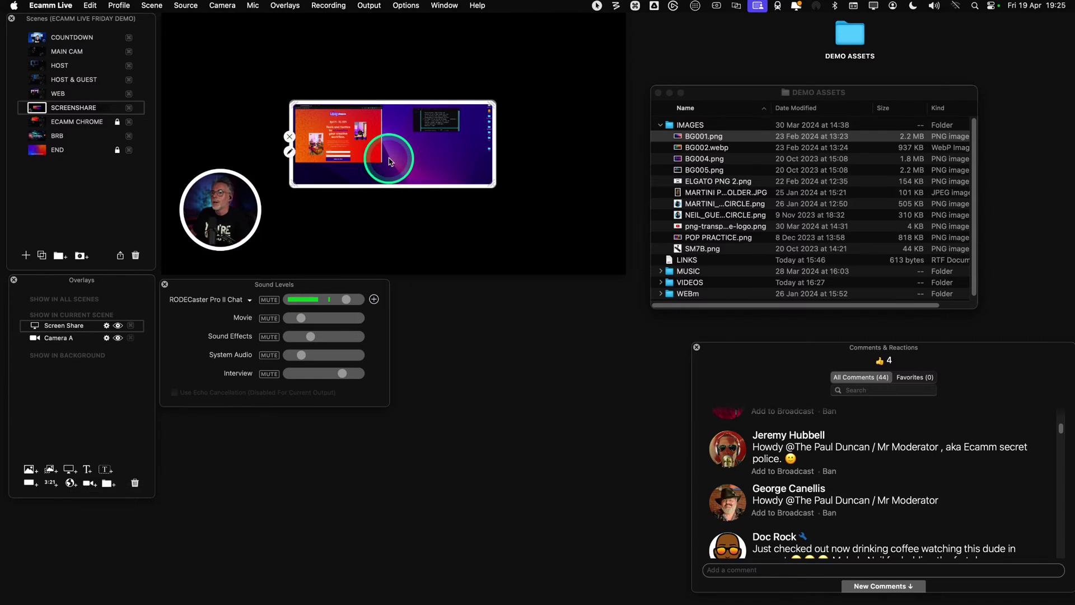
click(289, 151)
click(191, 37)
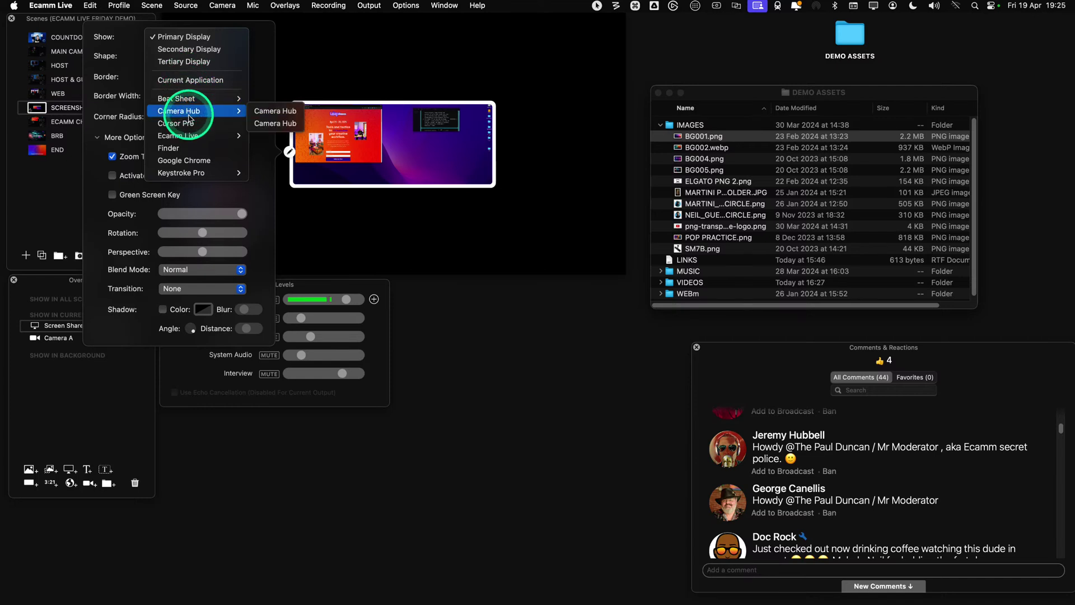
click(188, 160)
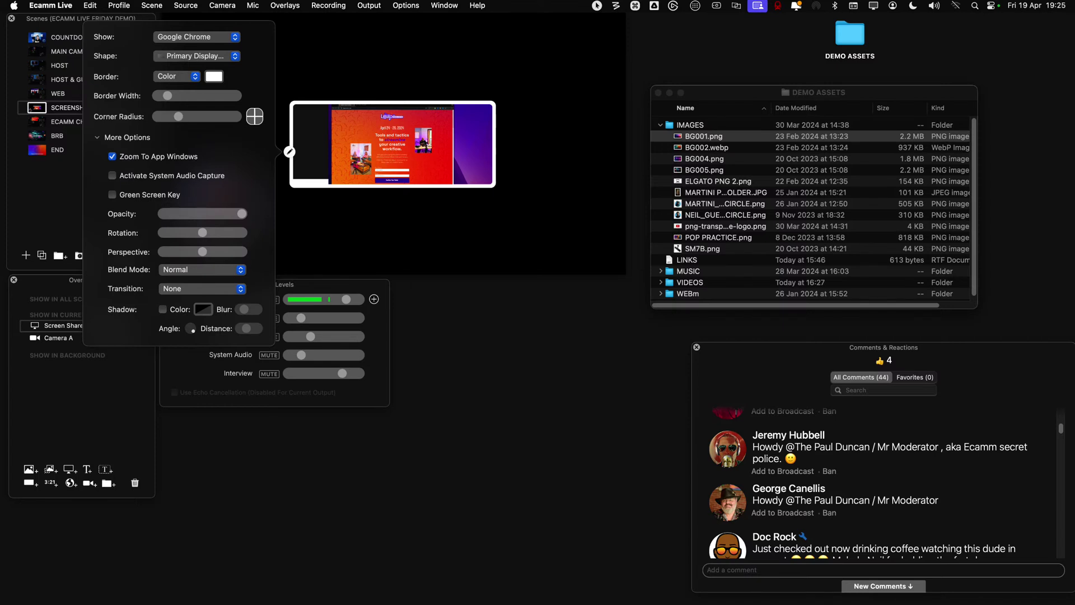
Reduce the Screen Share overlay's border width and corner radius to zero and enlarge it to nearly fill the frame
click(362, 106)
click(352, 106)
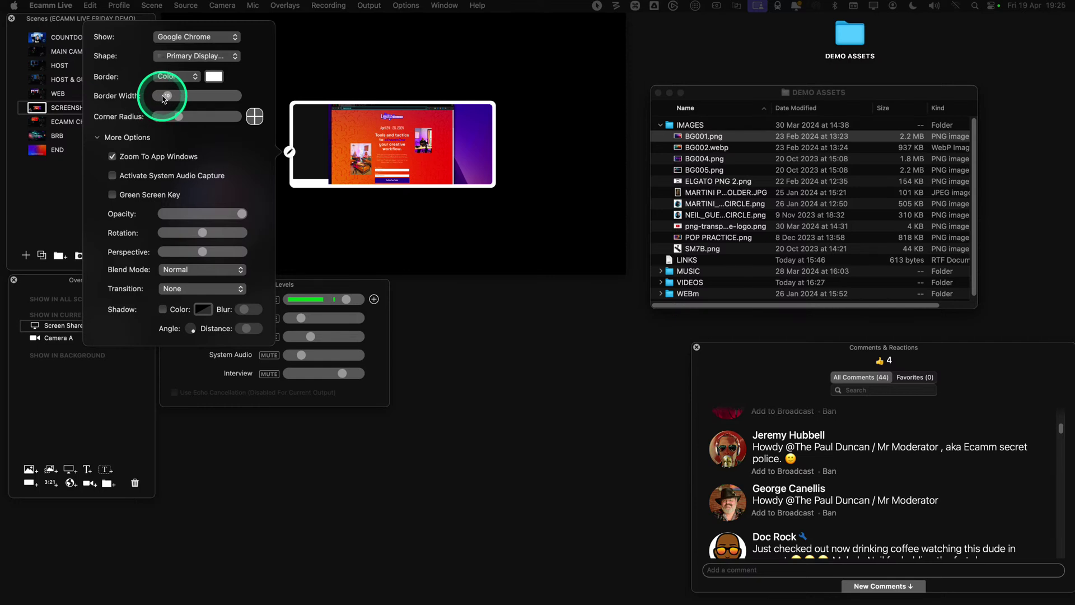
drag(163, 96, 119, 113)
click(380, 161)
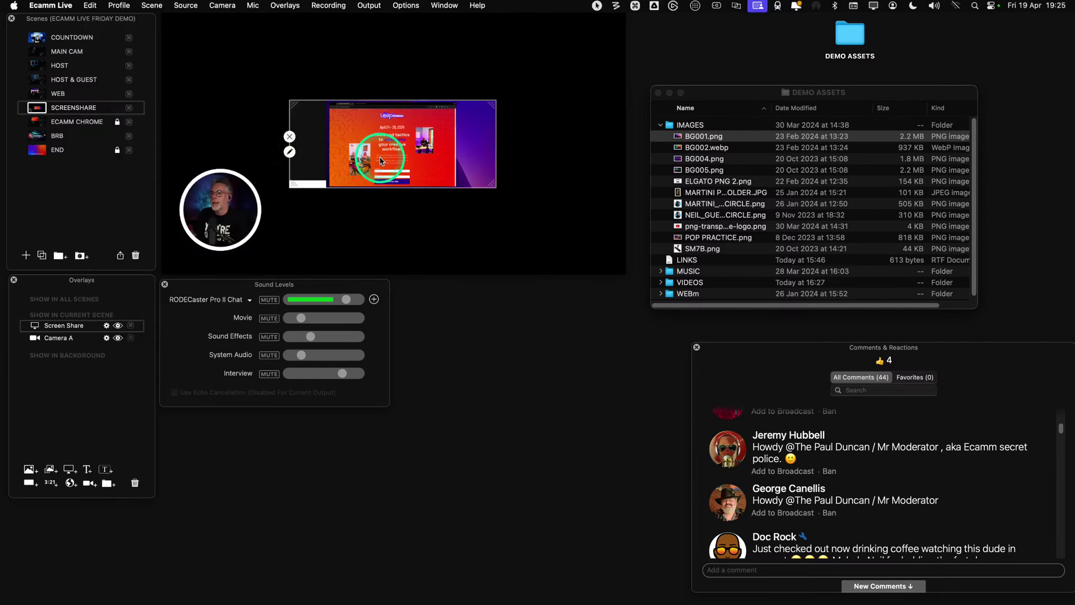
scroll(380, 161, up, 10)
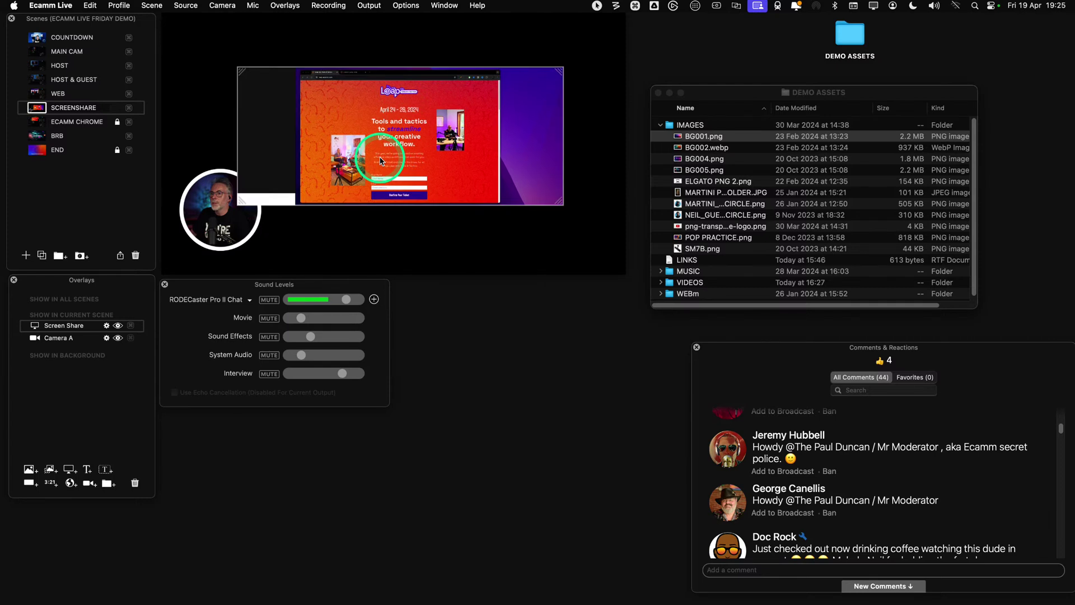
scroll(380, 161, up, 5)
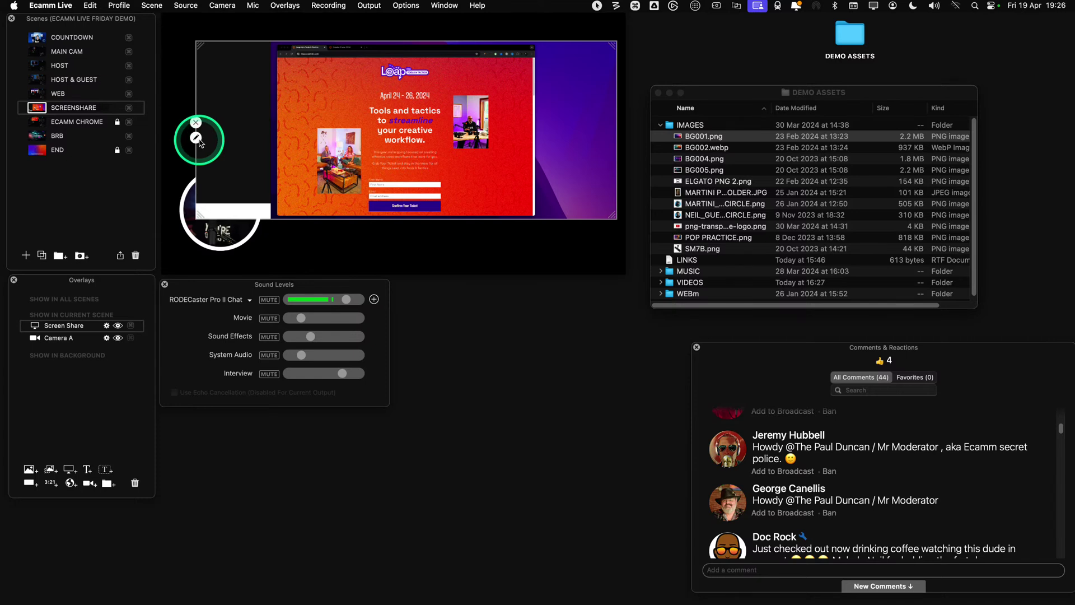
Review the shape options for the Screen Share overlay, keeping Primary Display Aspect
click(196, 137)
key(ctrl)
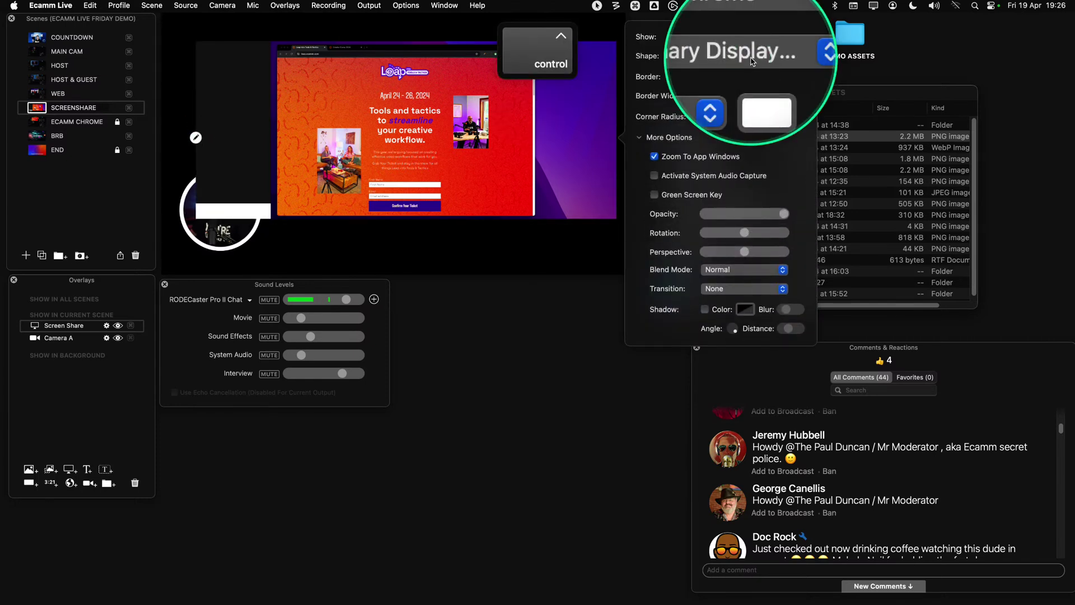
click(751, 60)
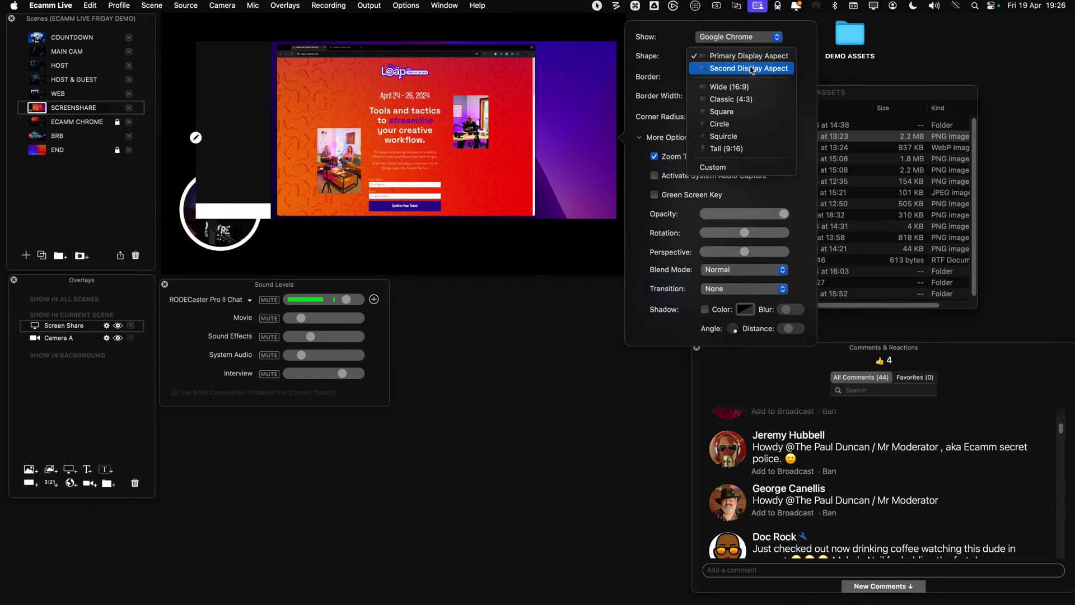
click(762, 56)
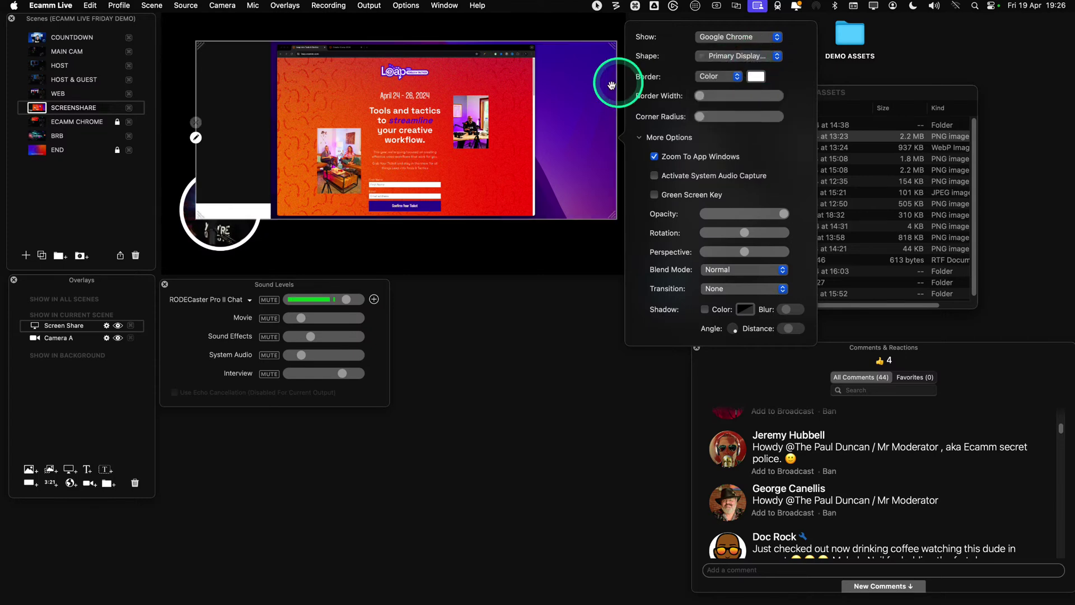
click(565, 101)
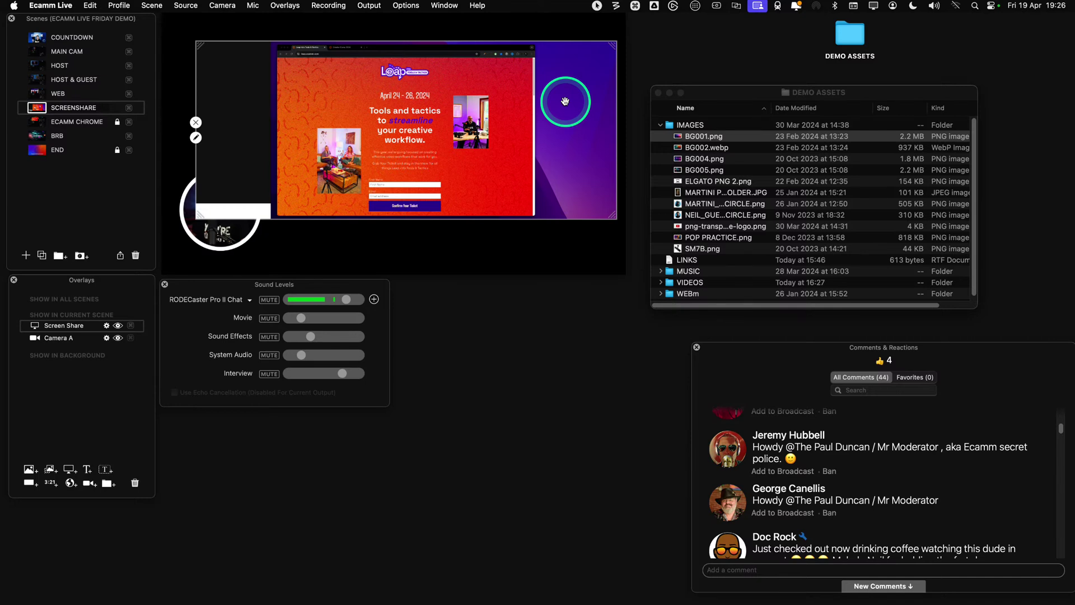
Crop the right, bottom and left edges of the Screen Share overlay towards the Chrome window, bringing Chrome forward to see its edges
key(alt)
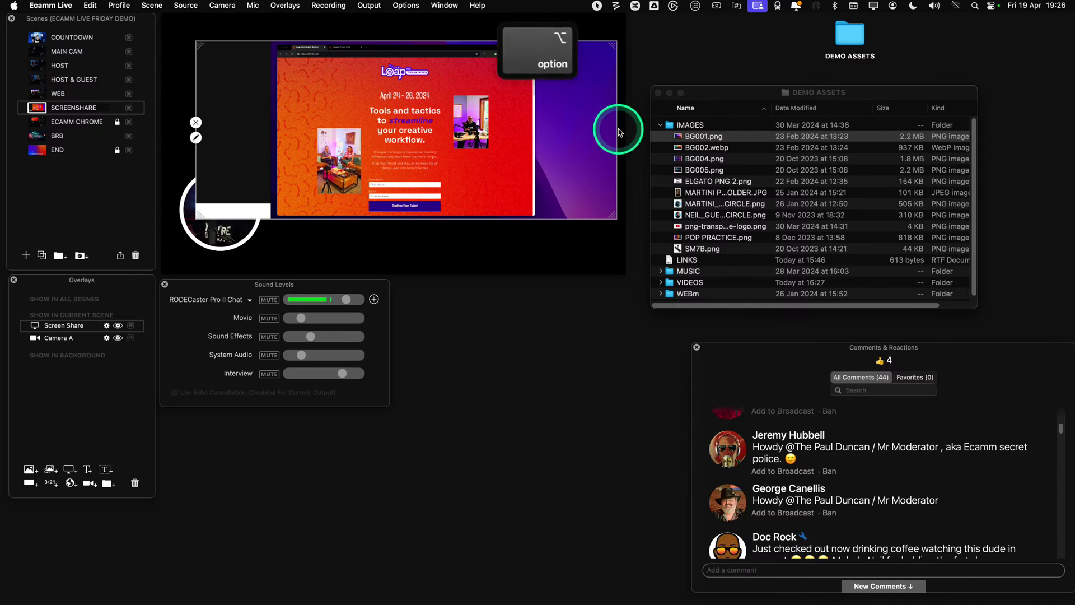
drag(615, 130, 540, 130)
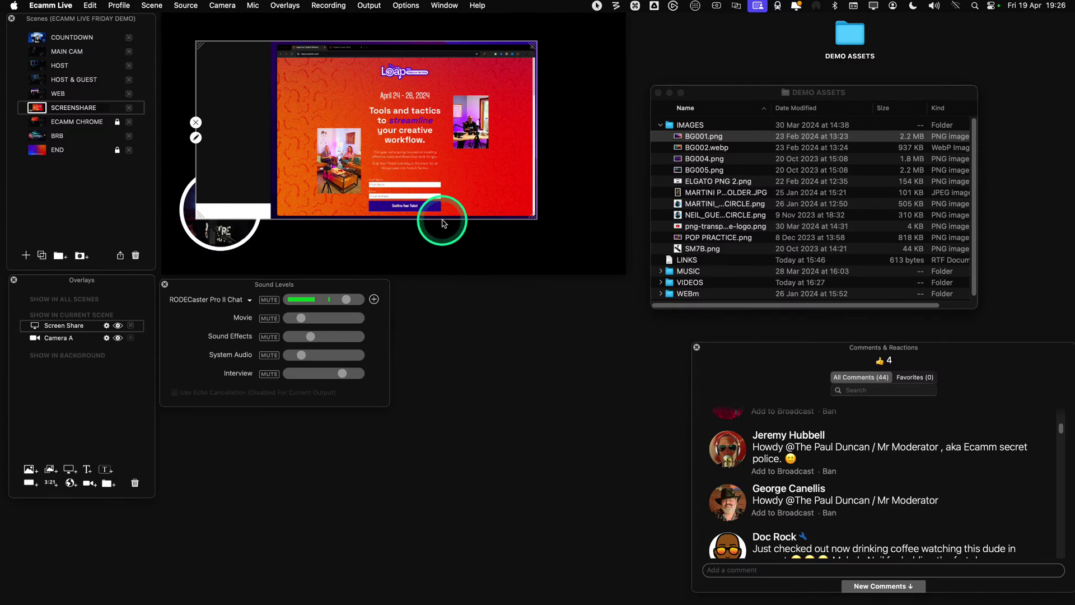
drag(442, 217, 442, 216)
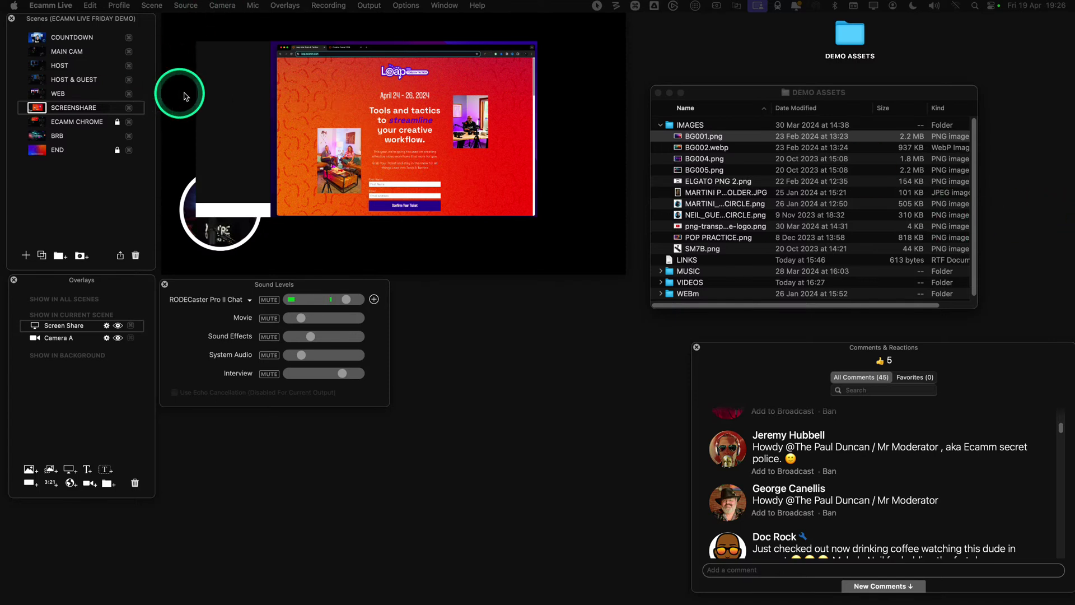
drag(196, 90, 252, 89)
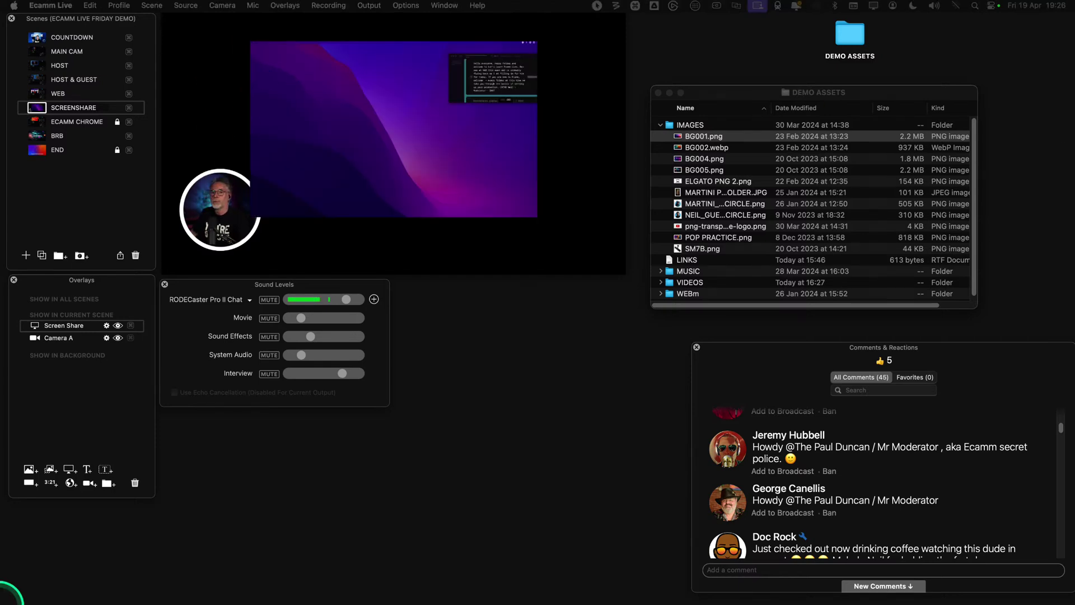
mouse_move(269, 596)
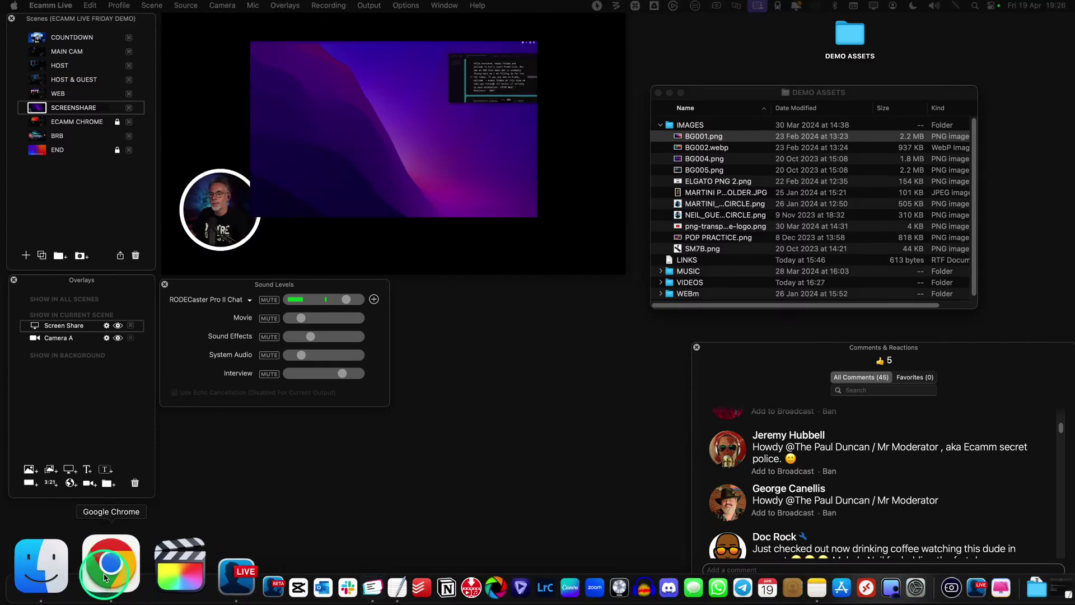
click(105, 578)
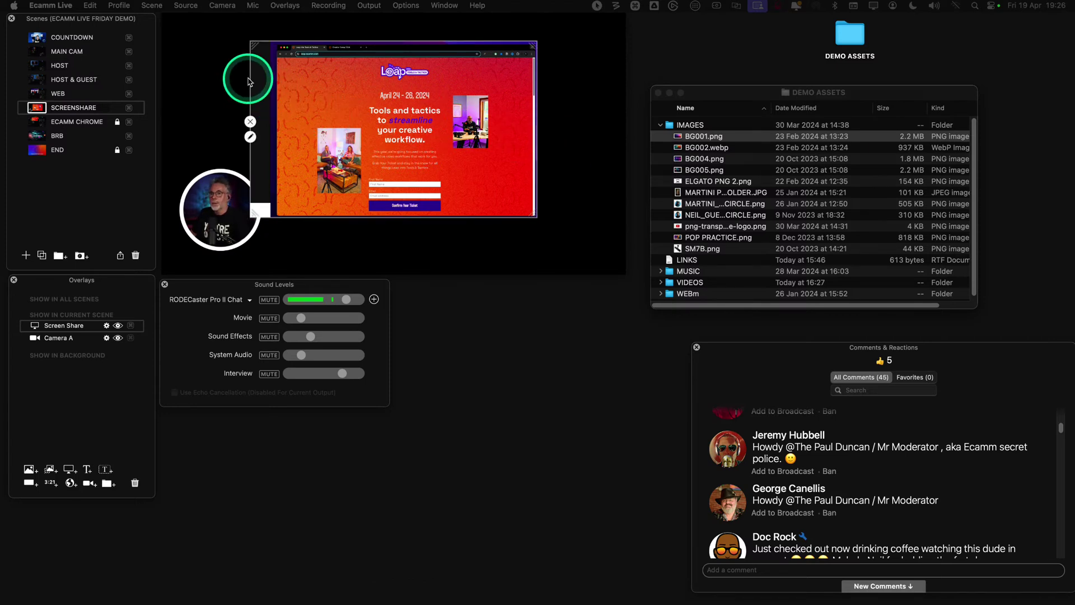
key(alt)
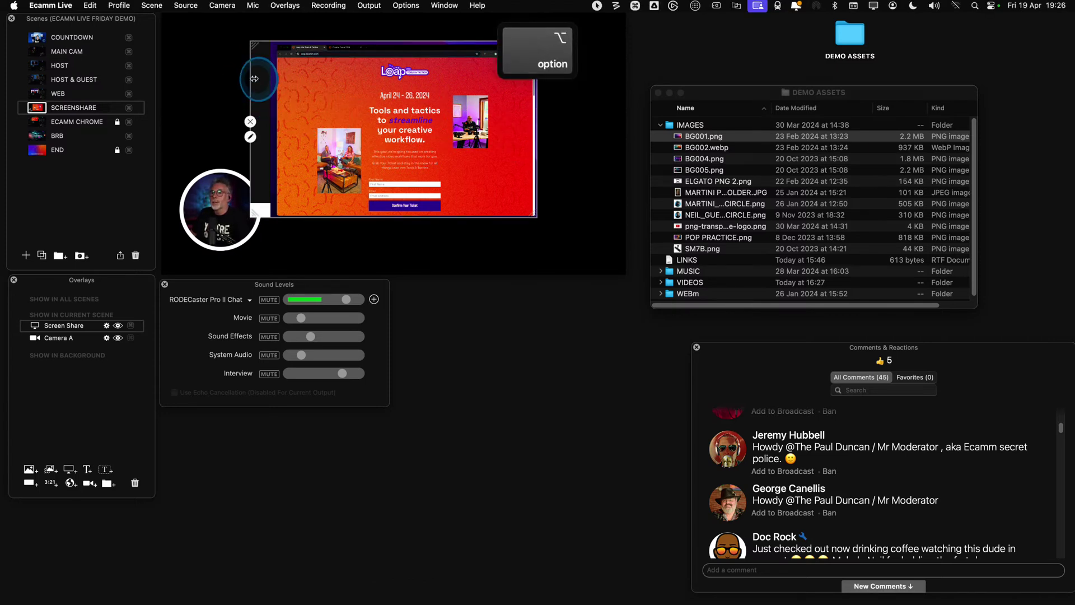
alt+click(251, 78)
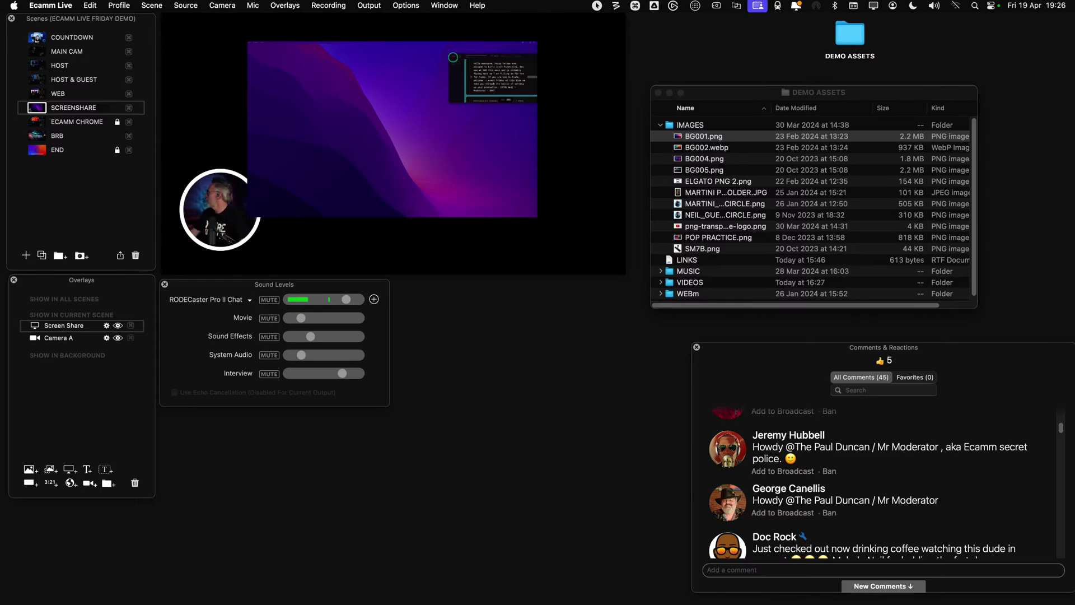
Clear the text window off the shared display and bring Google Chrome back to the front
click(453, 57)
click(452, 57)
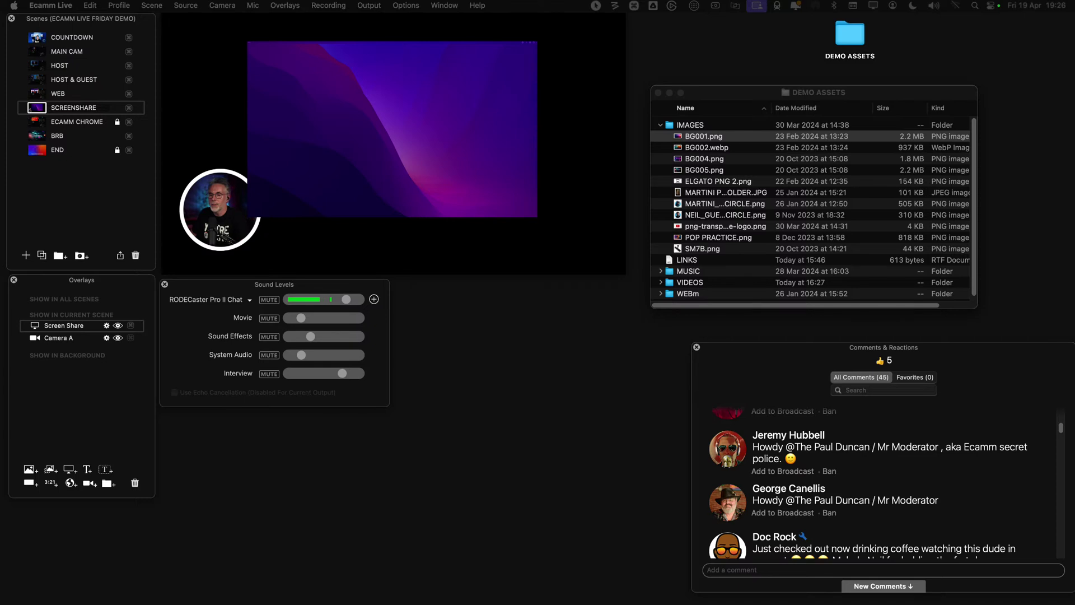
mouse_move(40, 599)
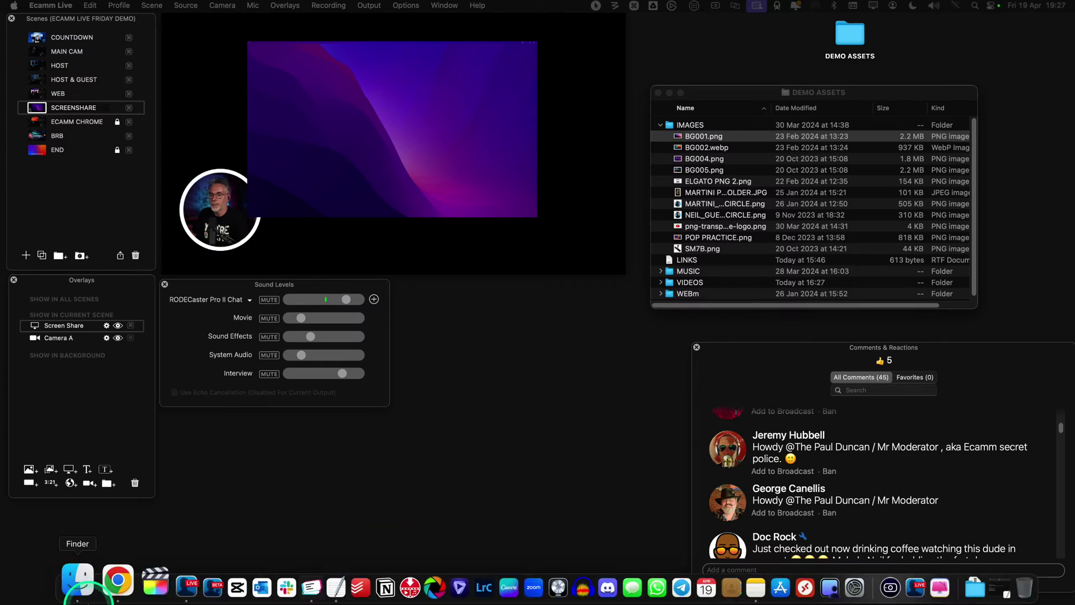
click(104, 589)
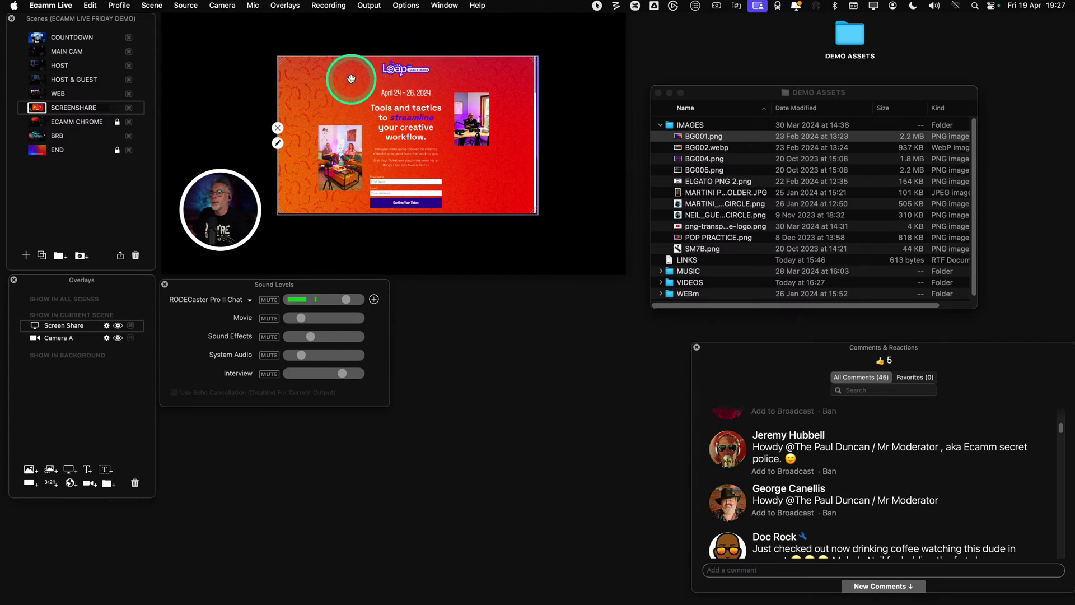
Enlarge the cropped Screen Share overlay and position it near the middle of the frame, partly over the camera circle
drag(352, 78, 309, 61)
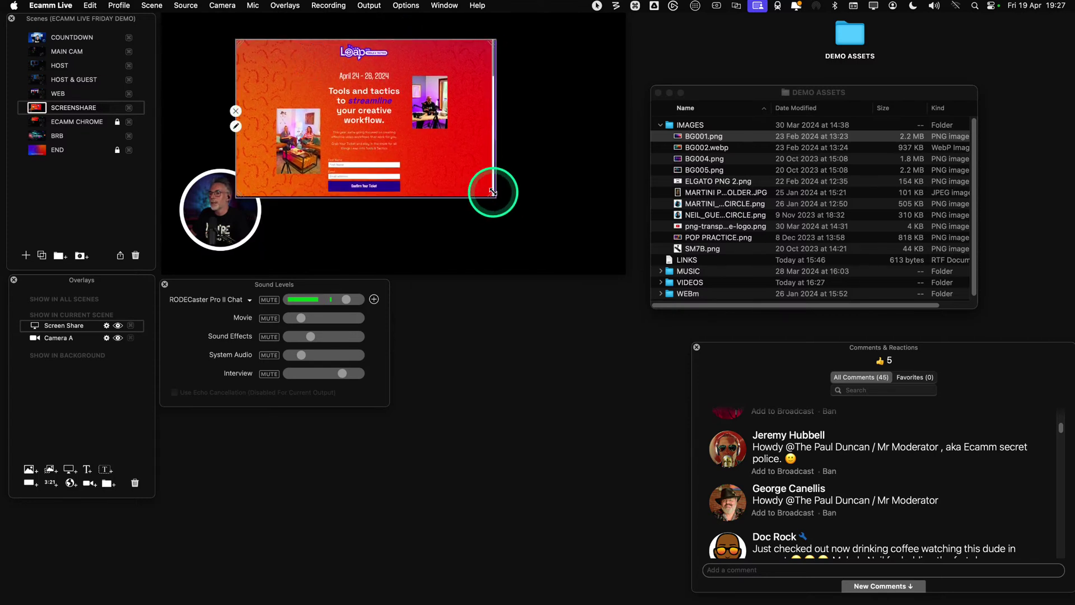
drag(493, 192, 599, 241)
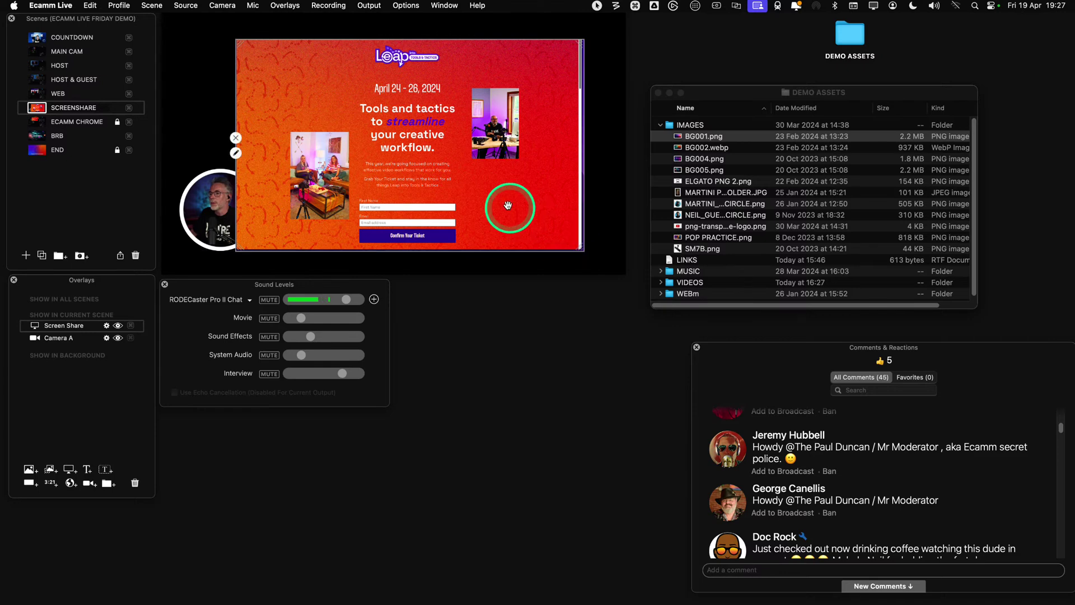
drag(508, 205, 478, 199)
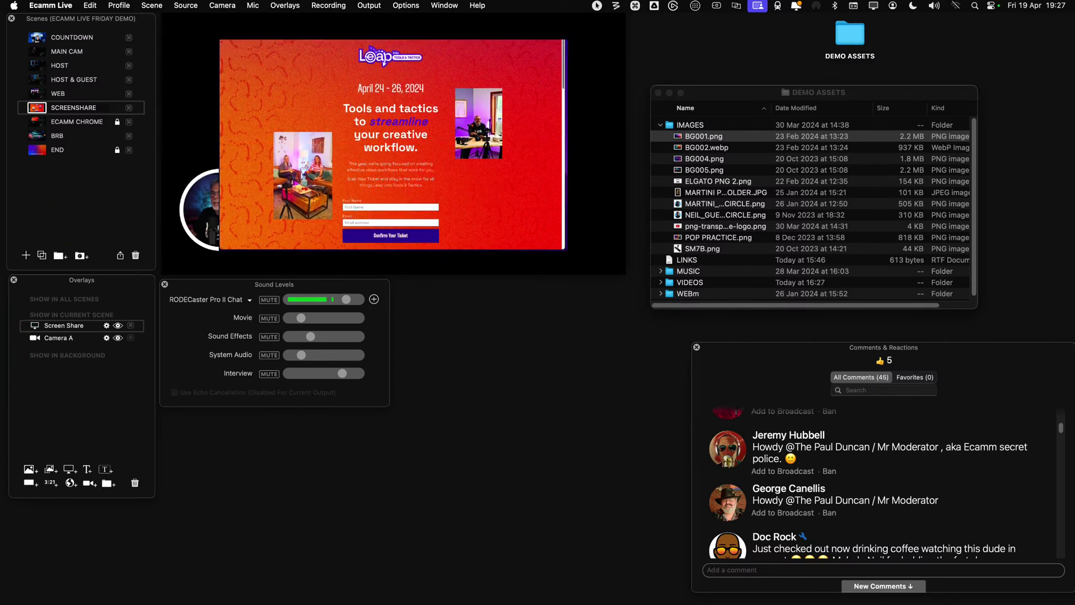
Move the Screen Share overlay below Camera A in the layer order so the camera circle sits in front
click(90, 325)
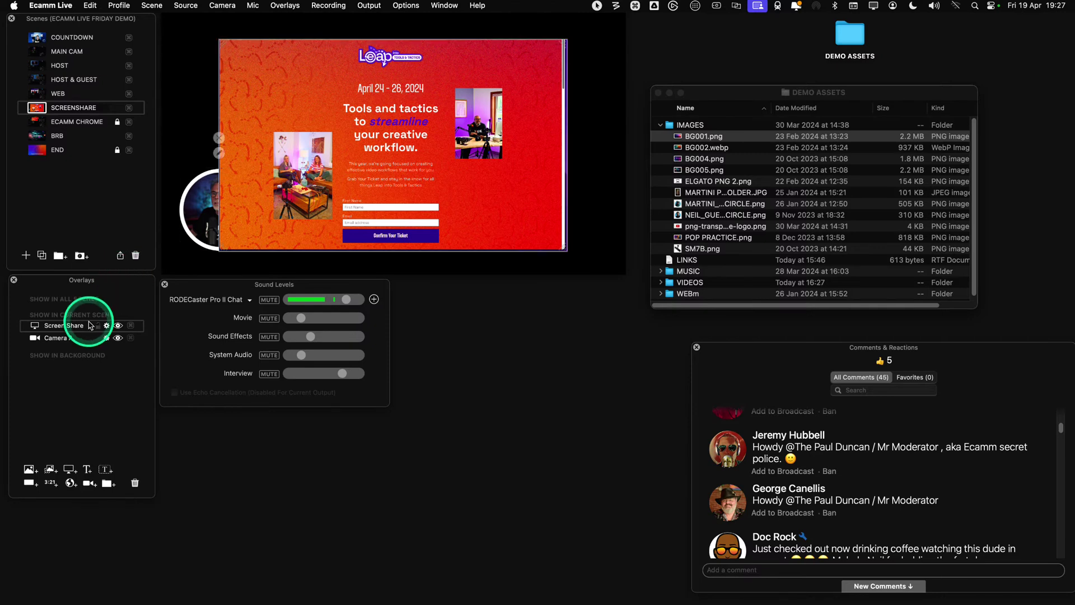
drag(86, 343, 86, 344)
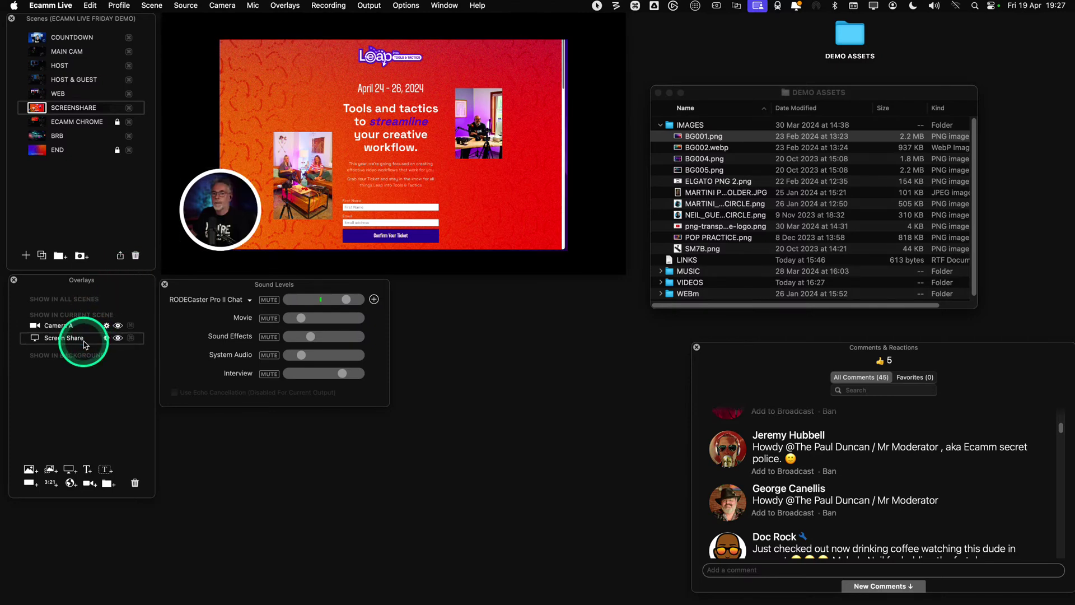
click(415, 175)
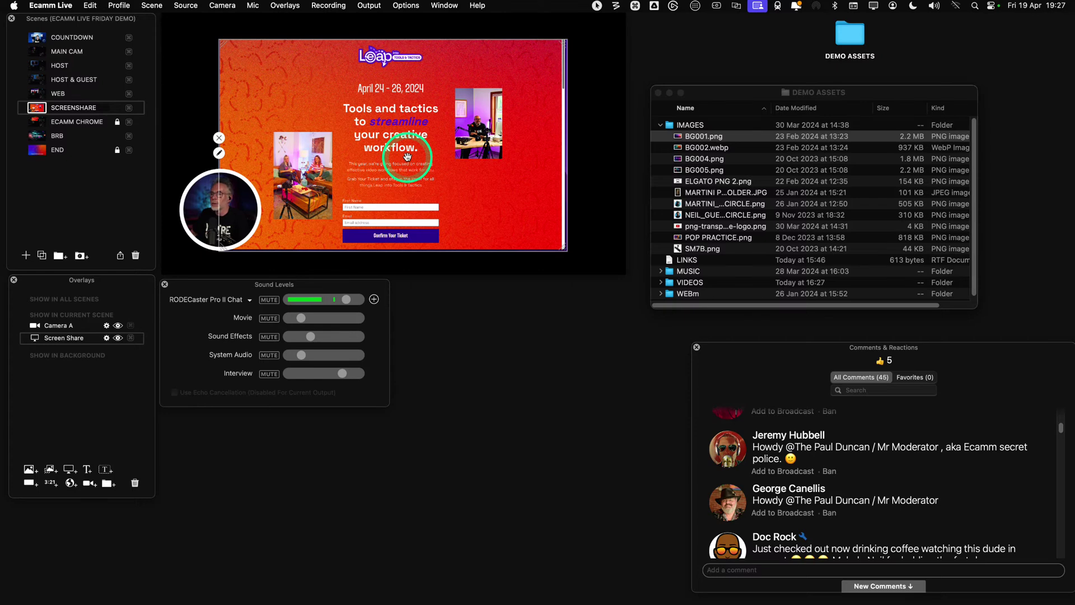
Preview BG005.png, add it to the SCREENSHARE scene and move it below Screen Share as the background
click(700, 171)
key(space)
key(space)
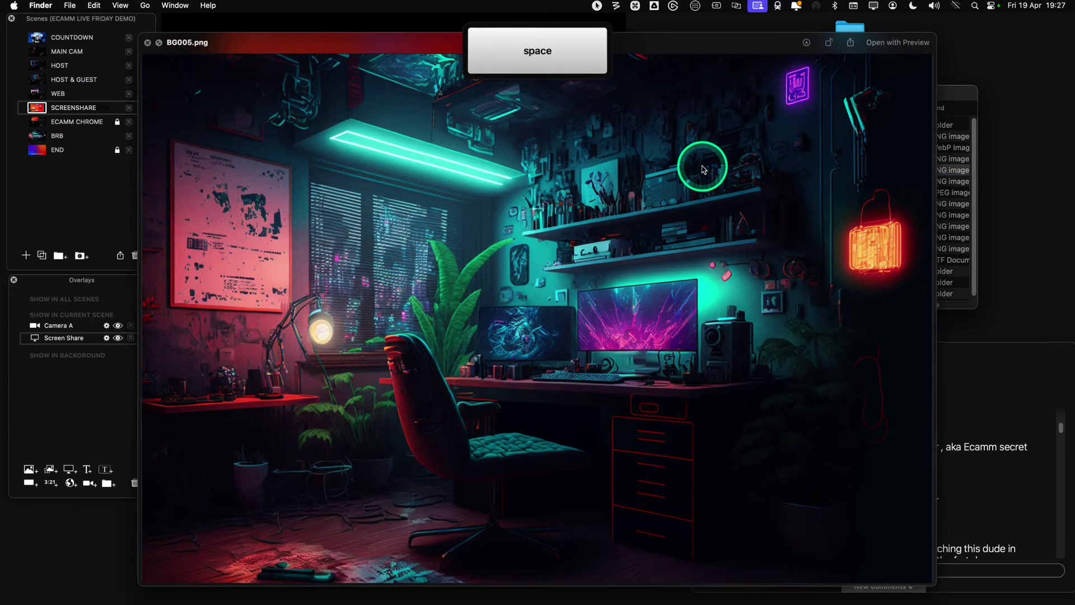
drag(704, 170, 600, 187)
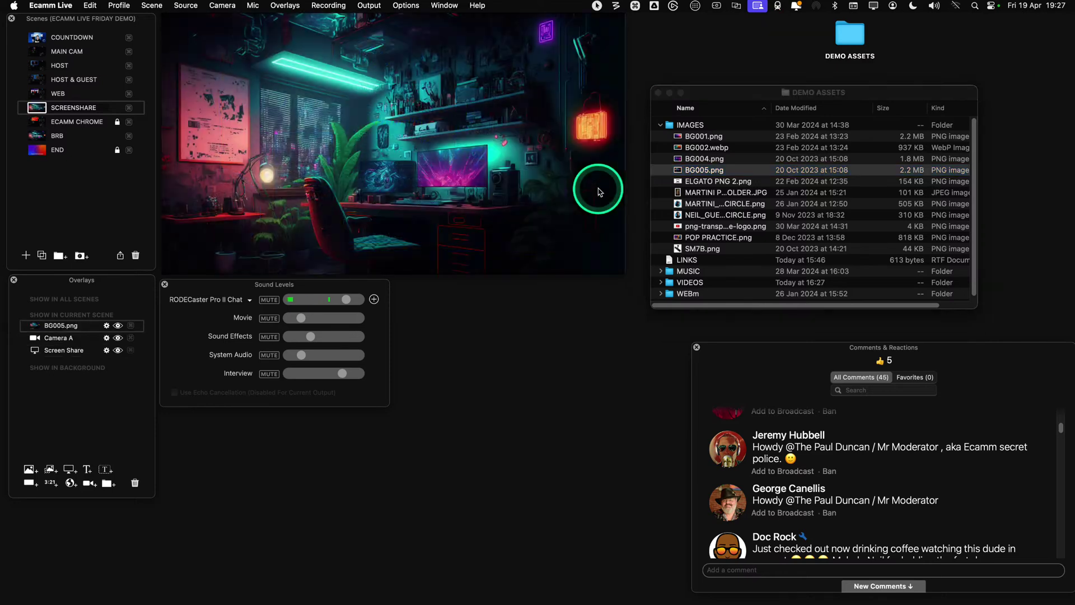
drag(58, 328, 61, 357)
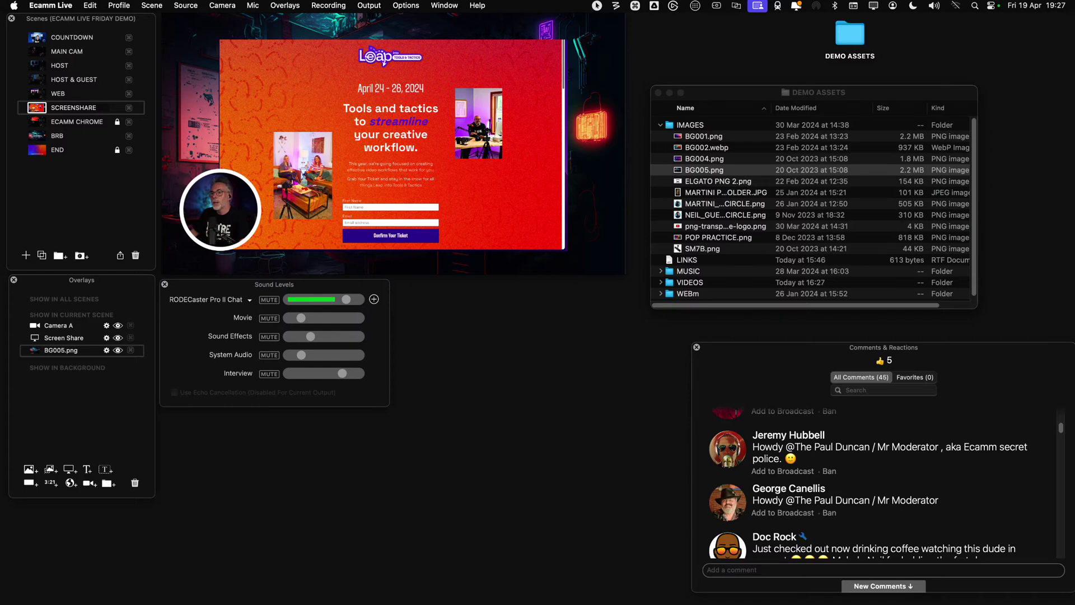
Scroll through the shared Leap web page in Chrome to check it live in the SCREENSHARE scene
scroll(390, 145, down, 10)
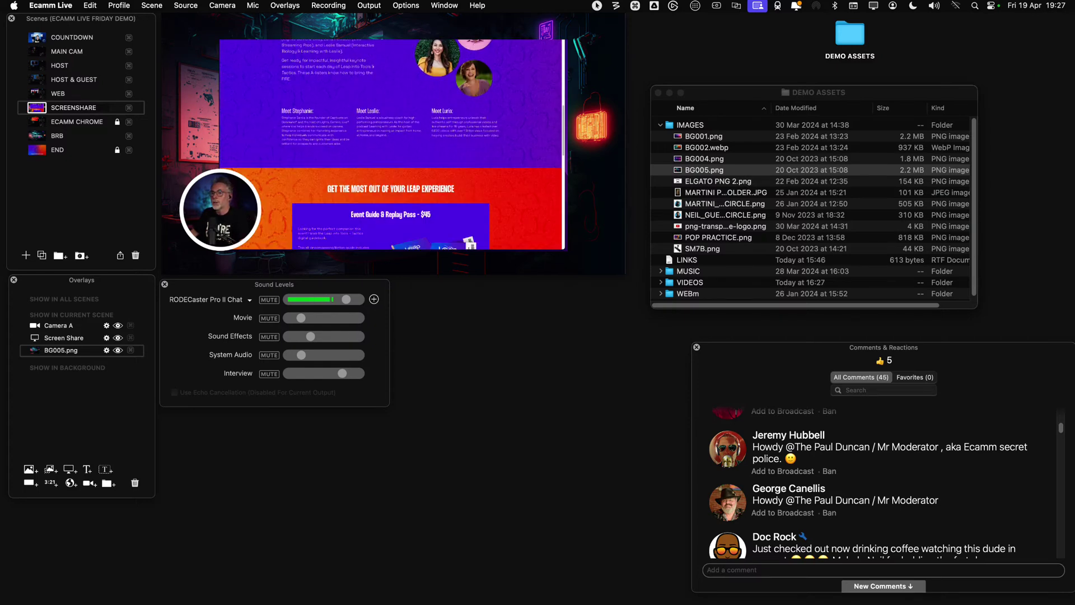
scroll(390, 145, down, 4)
scroll(390, 144, up, 8)
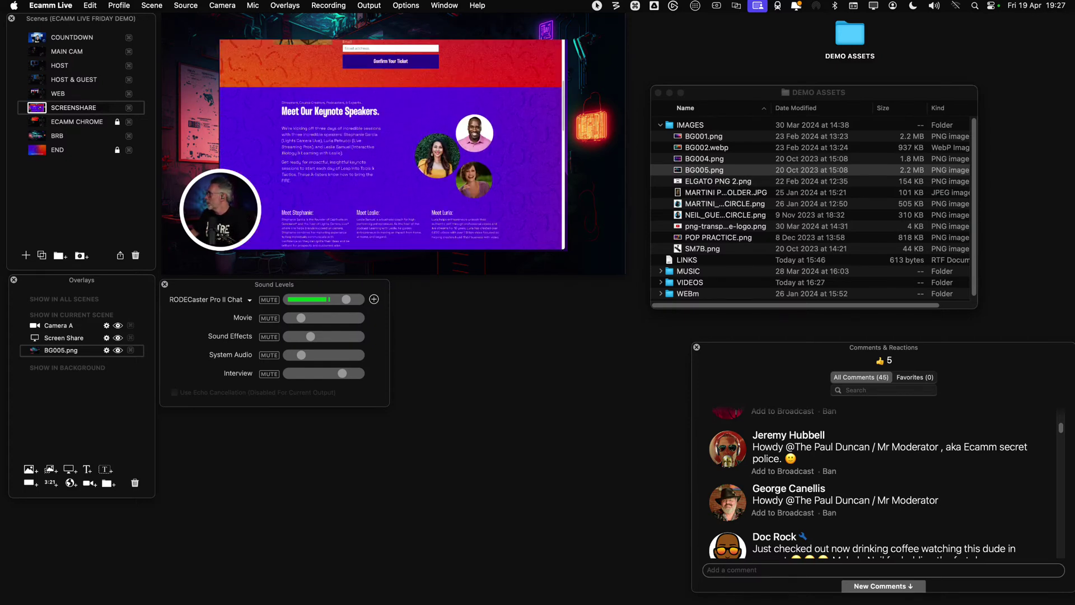
Scroll the shared Leap page back up to its opening section while the SCREENSHARE scene is live
scroll(390, 145, up, 5)
scroll(390, 144, down, 5)
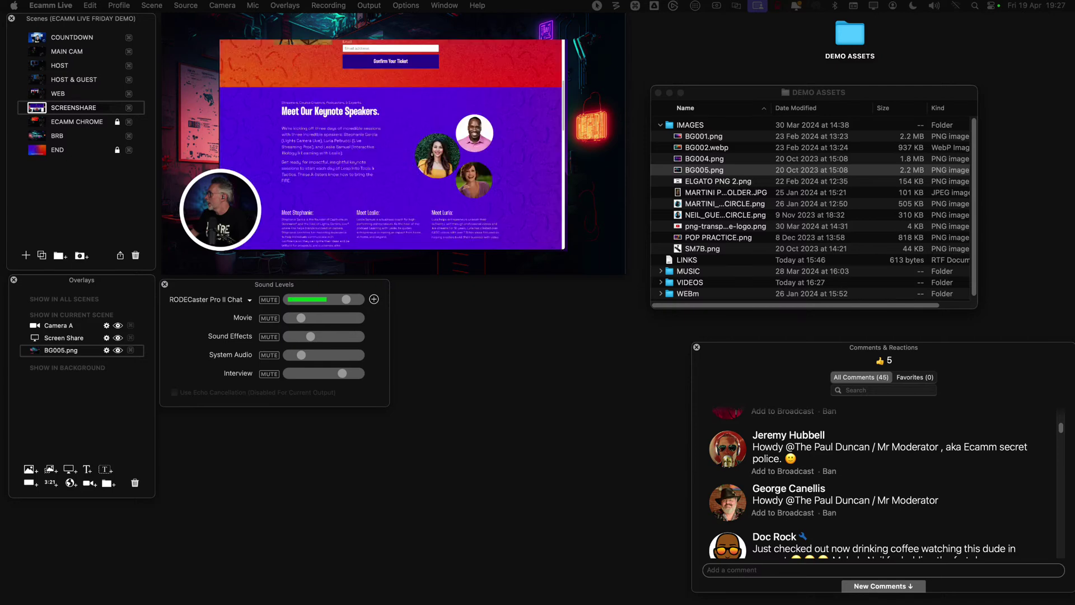
scroll(311, 101, up, 6)
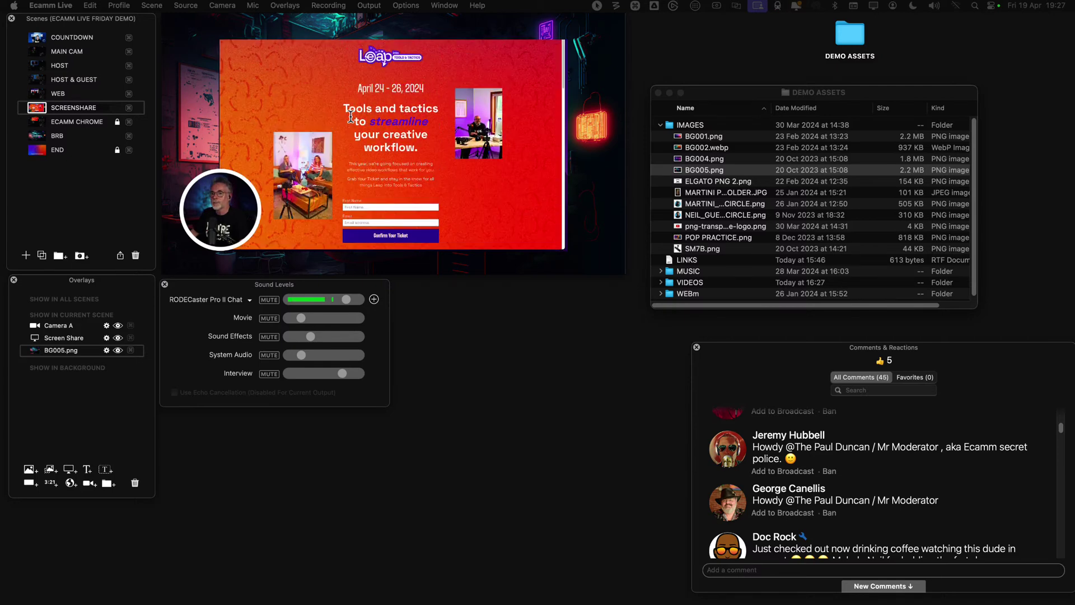
mouse_move(523, 192)
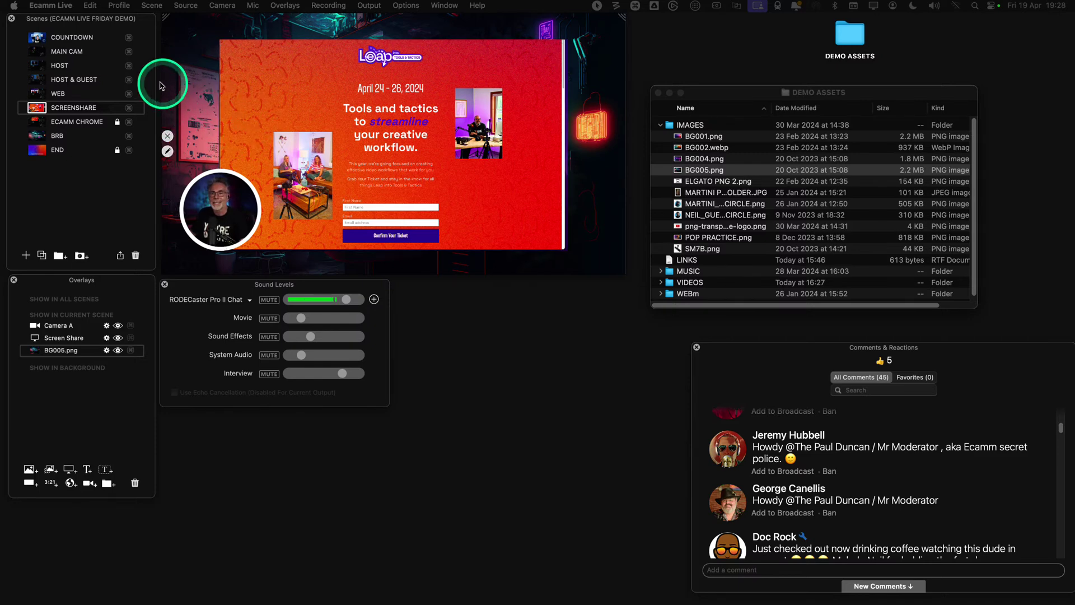
Switch the live output to the MAIN CAM scene
click(36, 52)
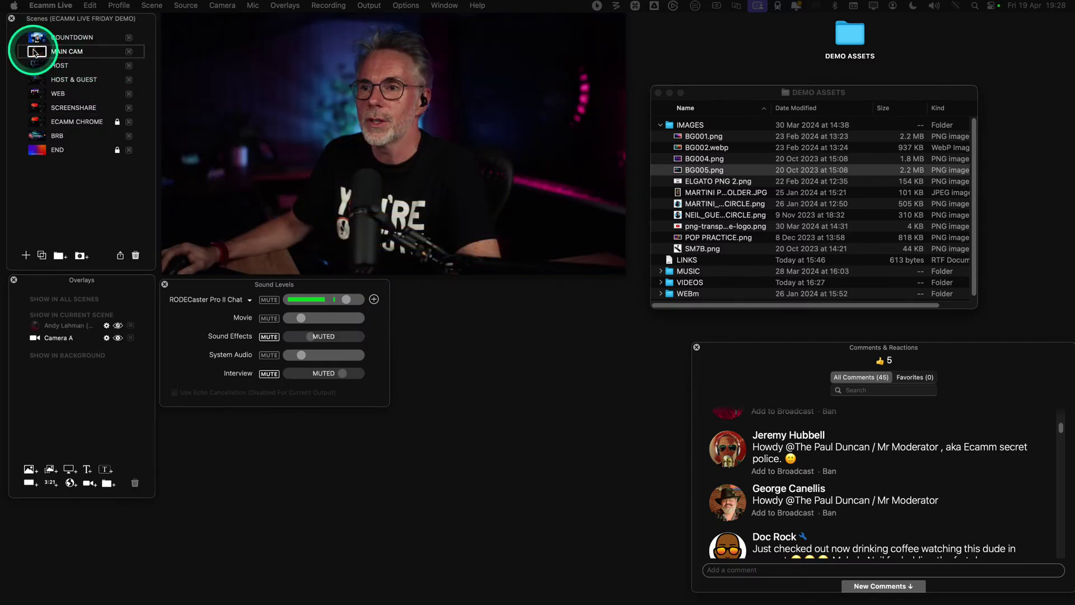
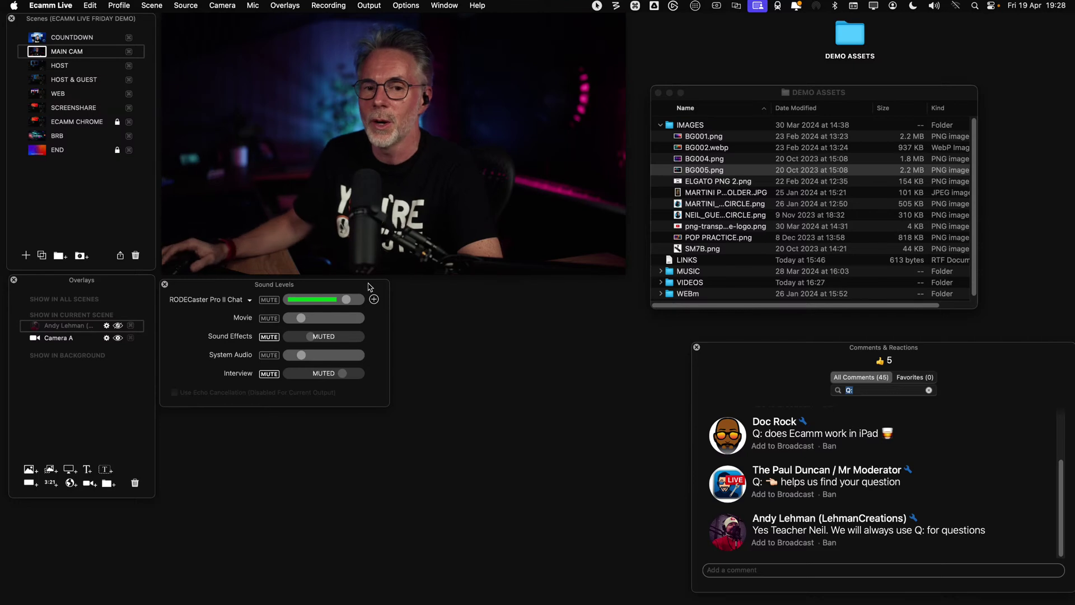
click(370, 287)
click(393, 247)
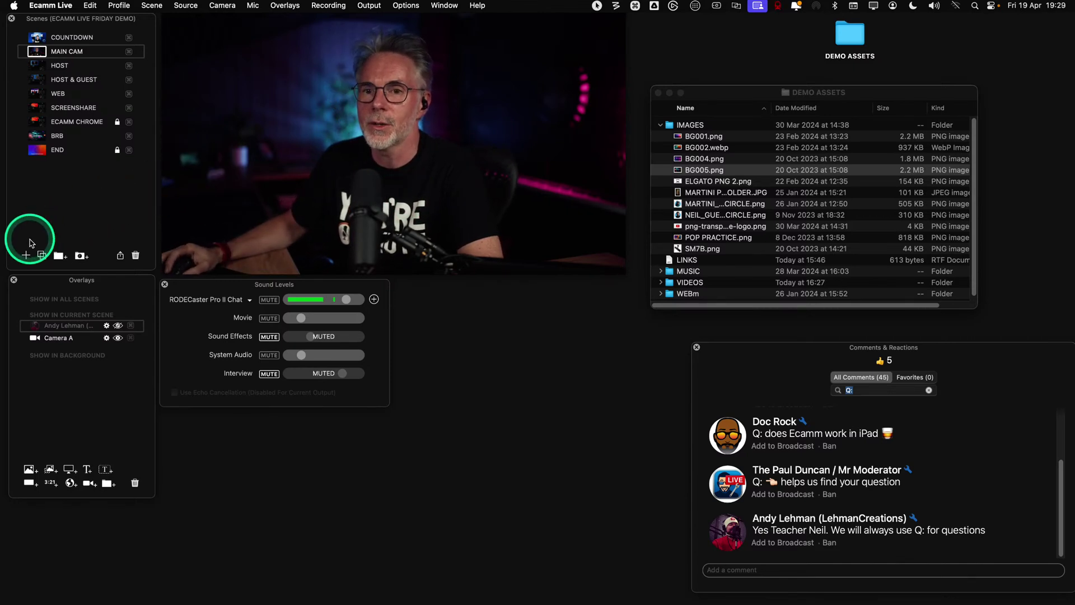
Create a new scene named VIDEO below MAIN CAM
click(25, 255)
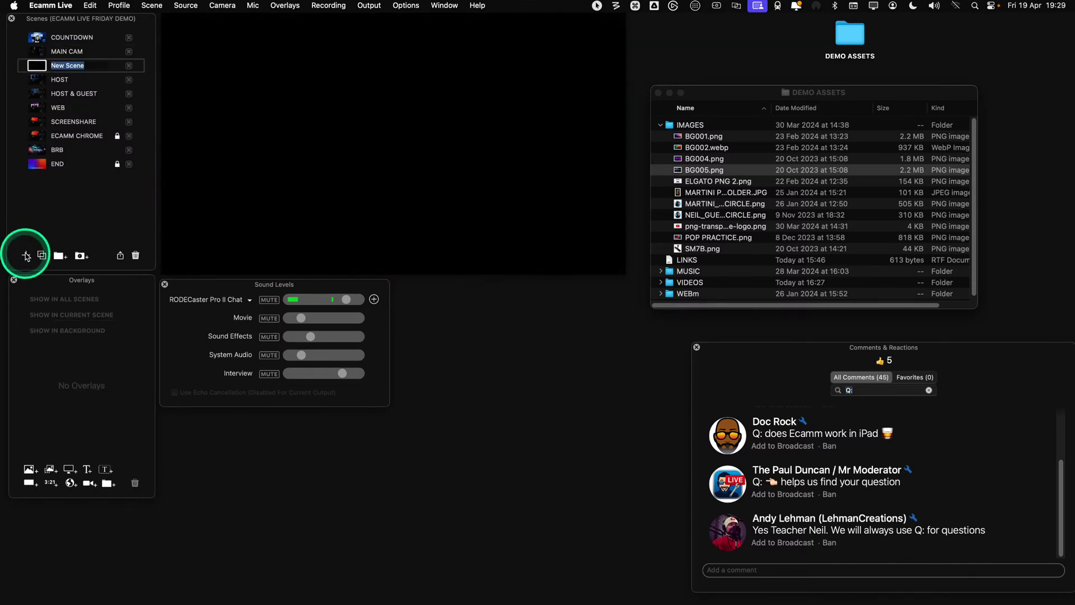
text(VI)
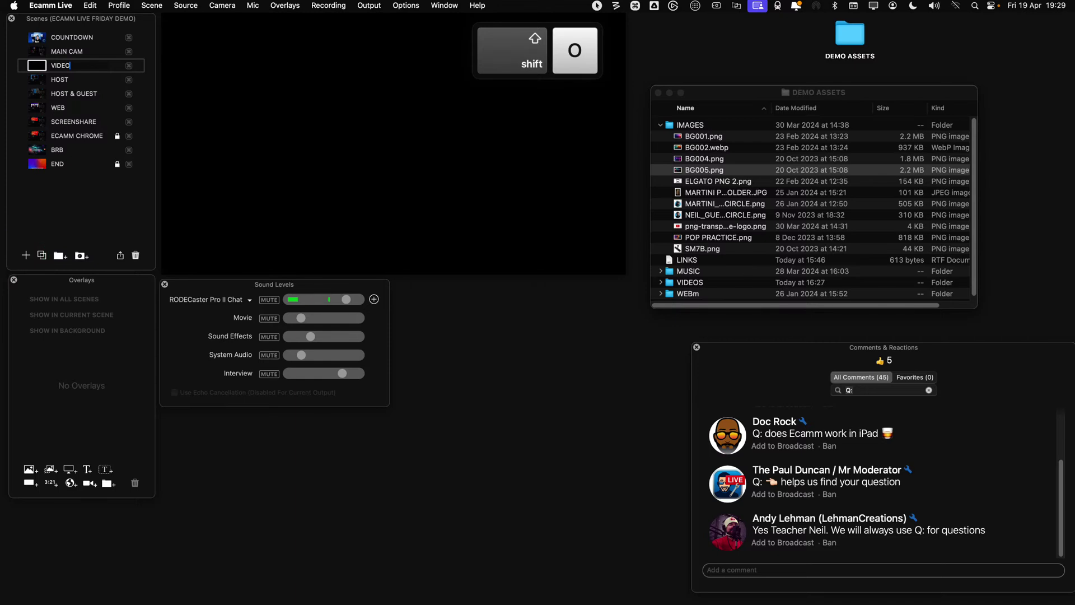
text(DEO)
key(Return)
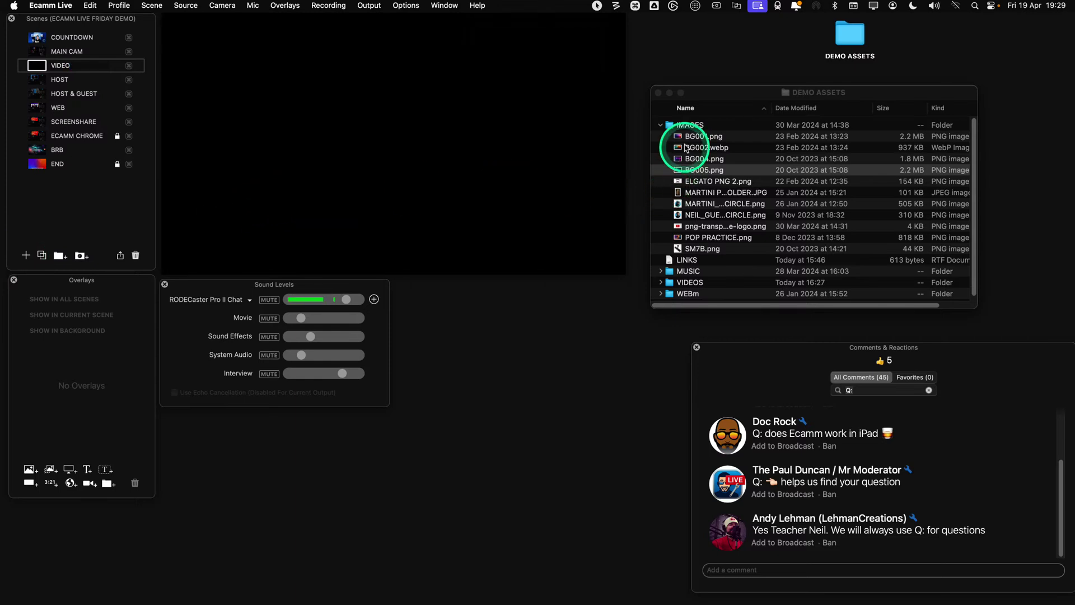
Collapse IMAGES and expand VIDEOS in the DEMO ASSETS folder, and widen the Name column to show full file names
click(660, 125)
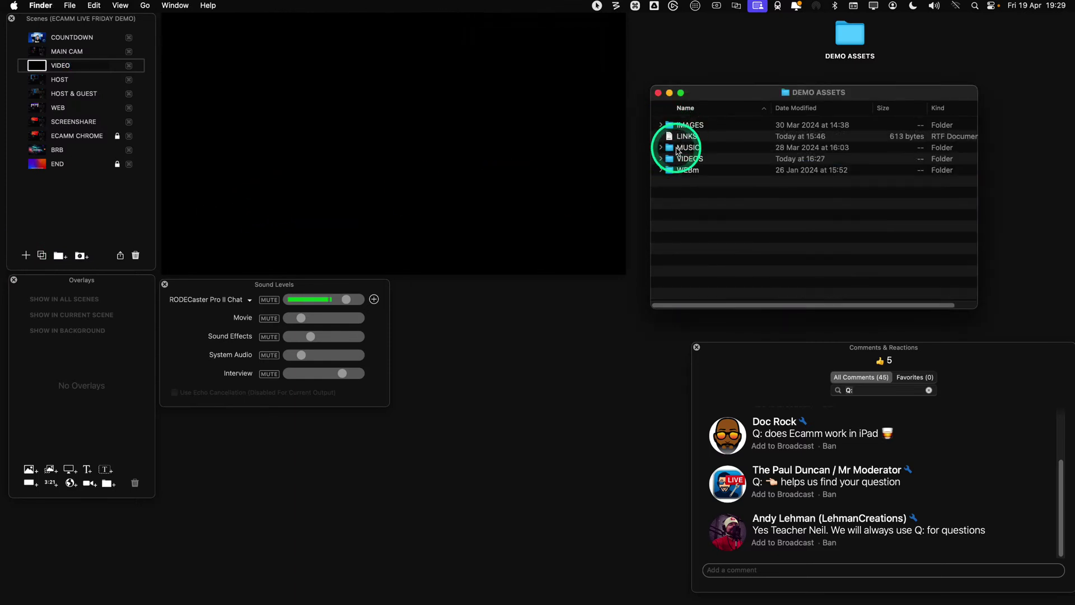
click(662, 159)
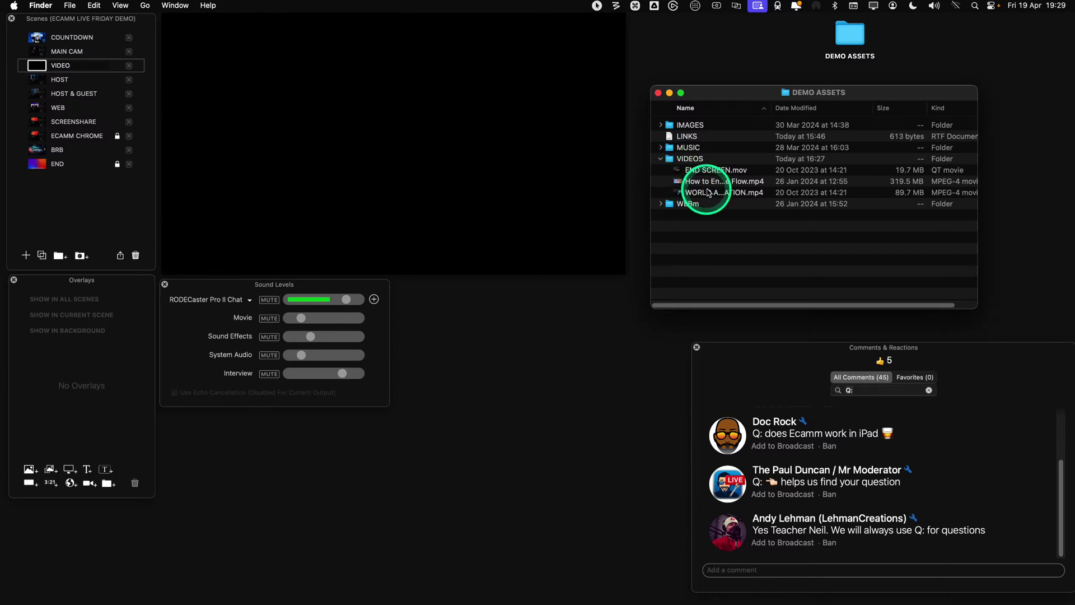
drag(770, 110, 883, 114)
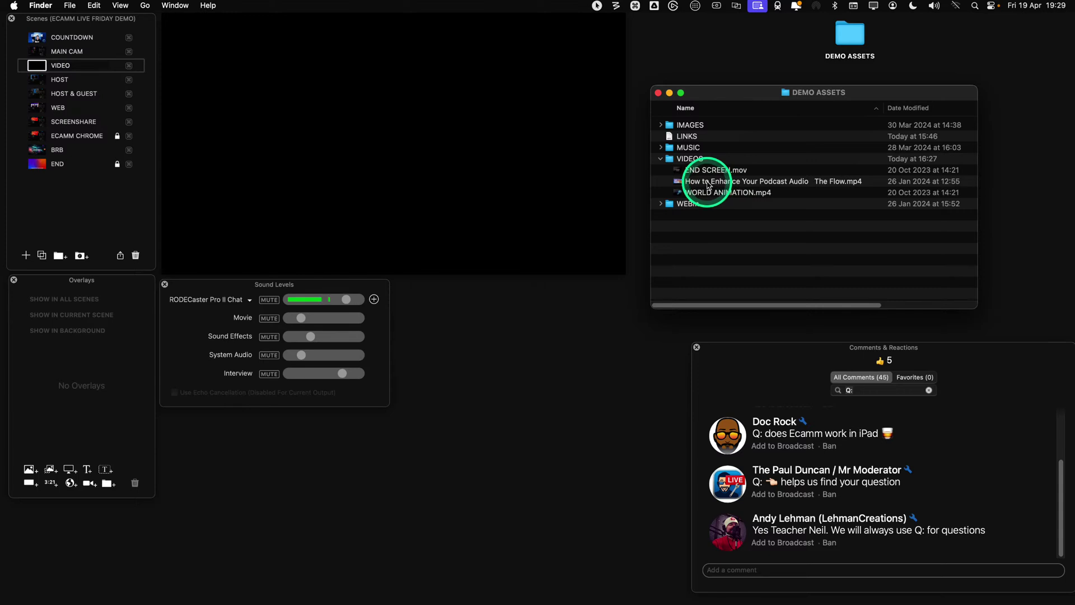
Add How to Enhance Your Podcast Audio The Flow.mp4 to the VIDEO scene as a fullscreen movie with audio, then return to MAIN CAM
drag(709, 186, 397, 142)
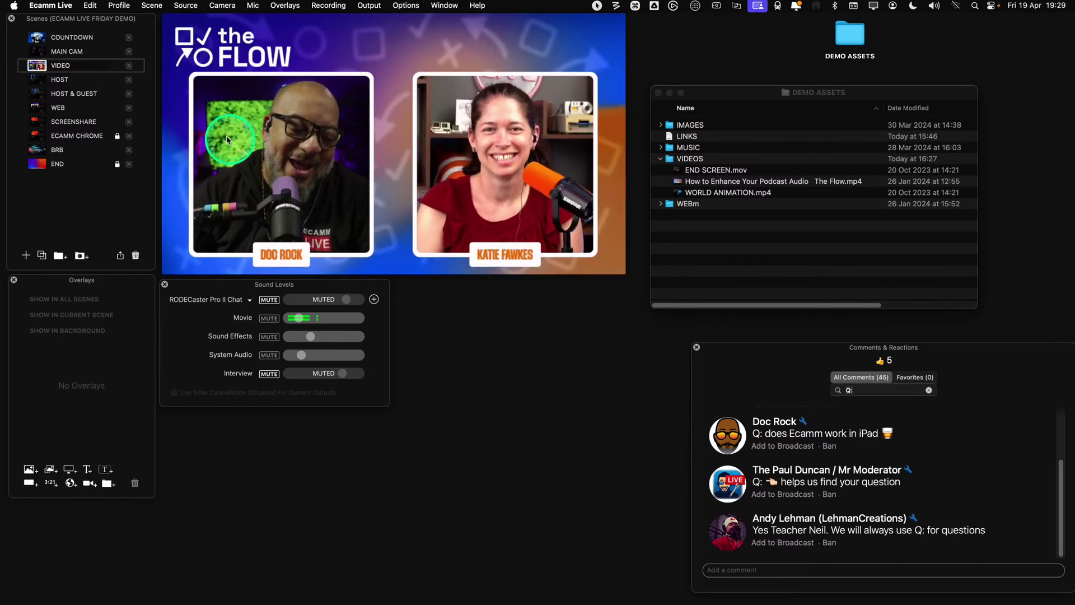
click(36, 55)
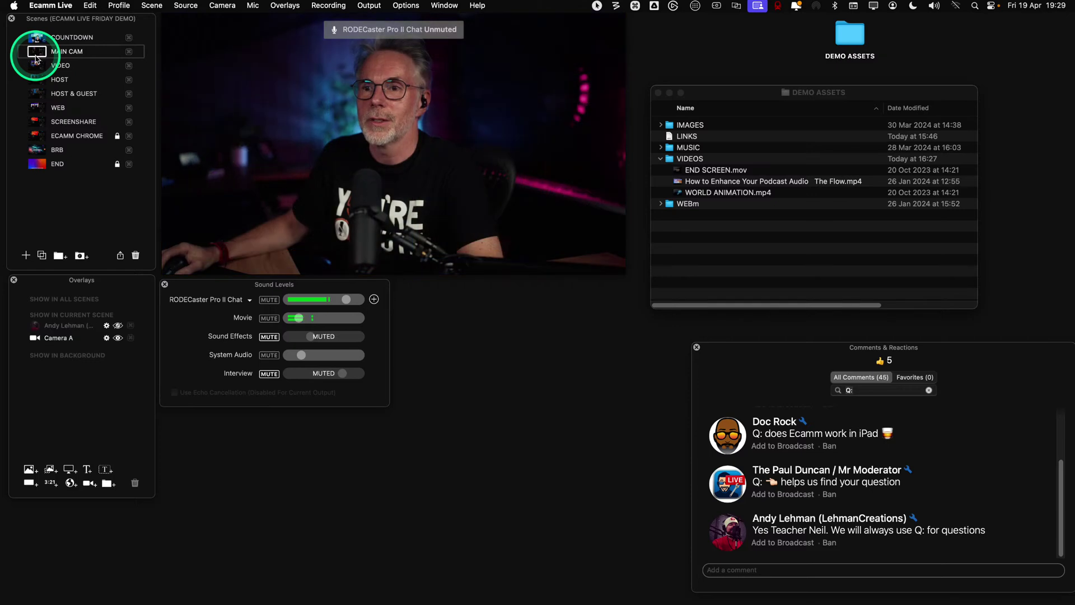
mouse_move(211, 177)
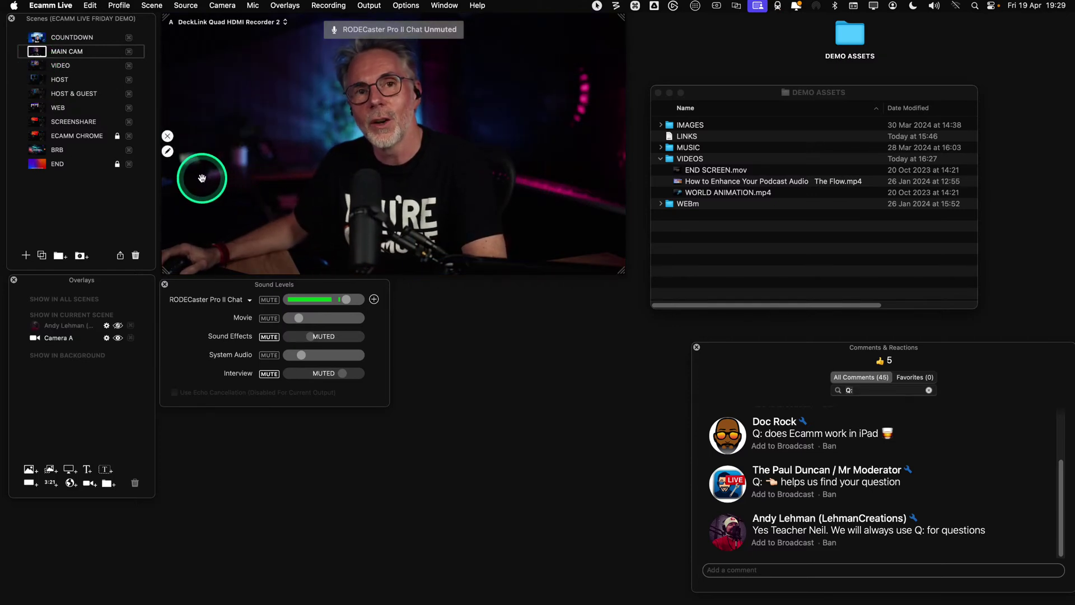
Switch back to the VIDEO scene with the fullscreen movie and delete that scene
click(42, 65)
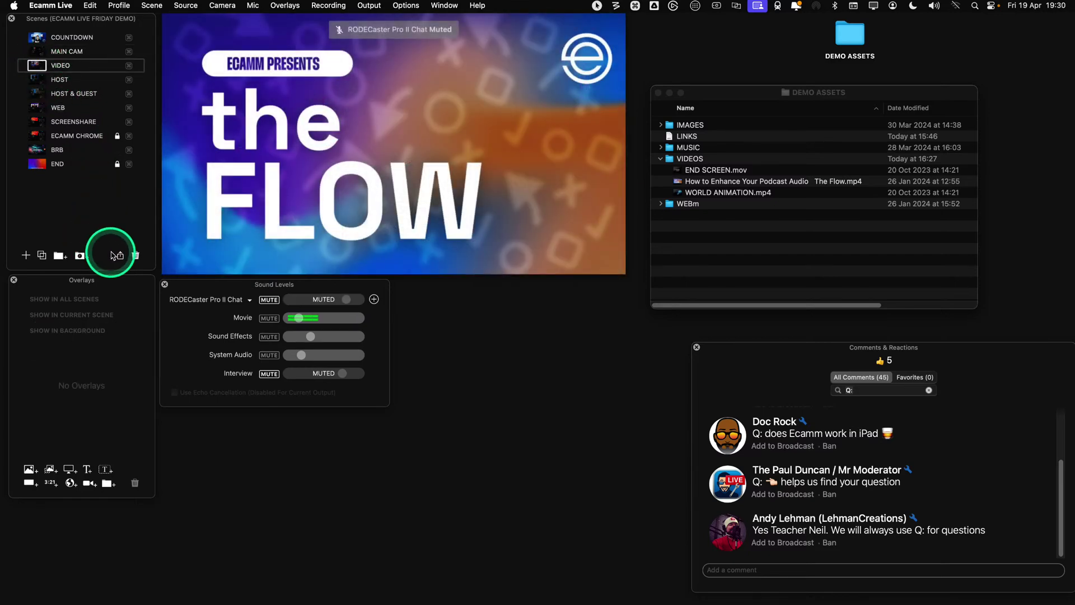
click(135, 256)
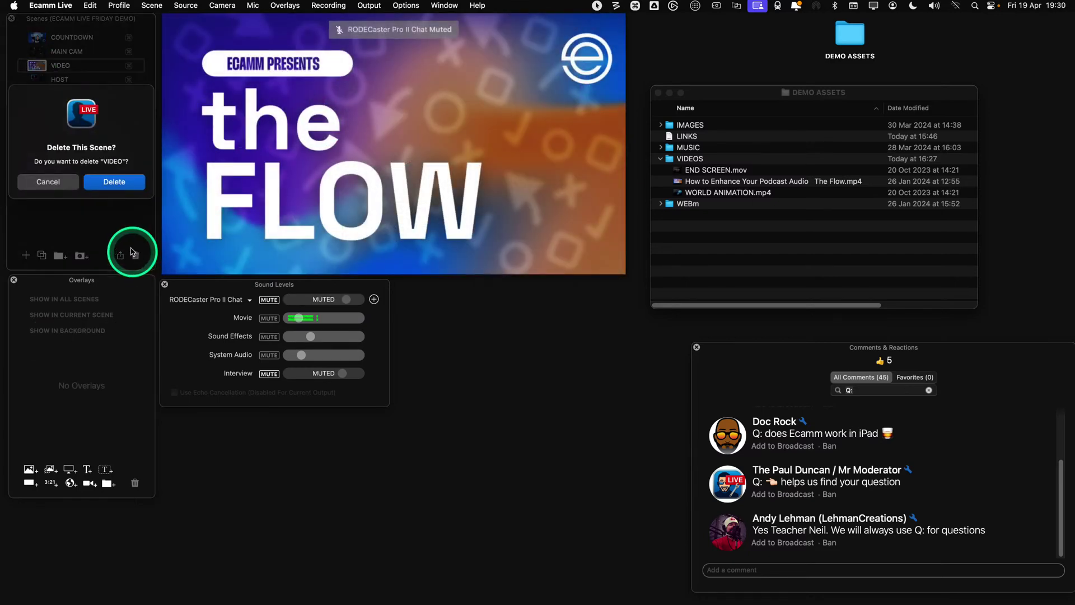
click(115, 184)
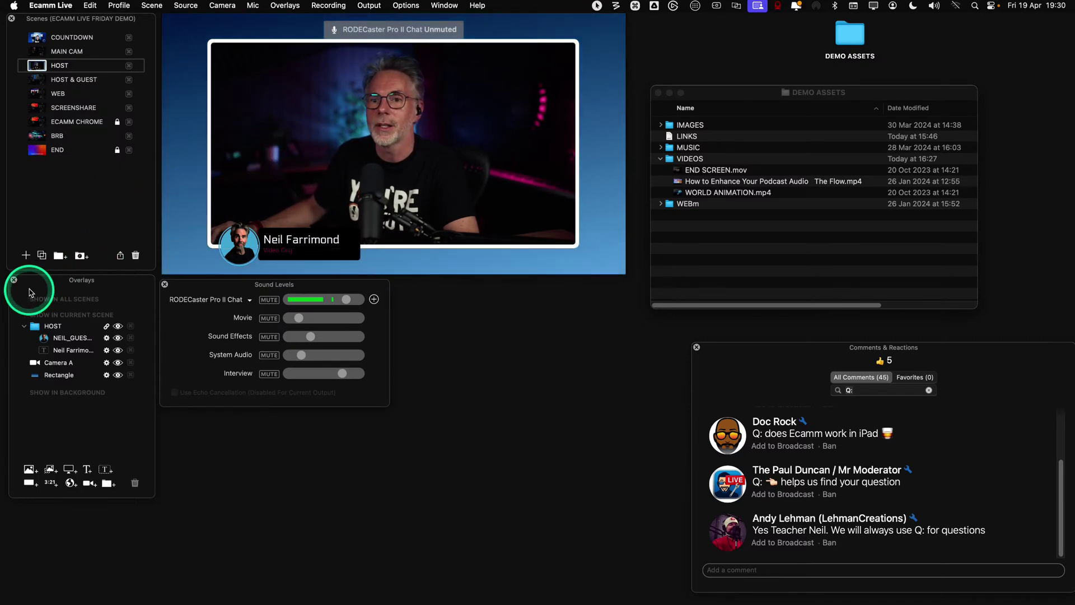
Create a new scene named VIDEO below the HOST scene
click(26, 256)
text(VID)
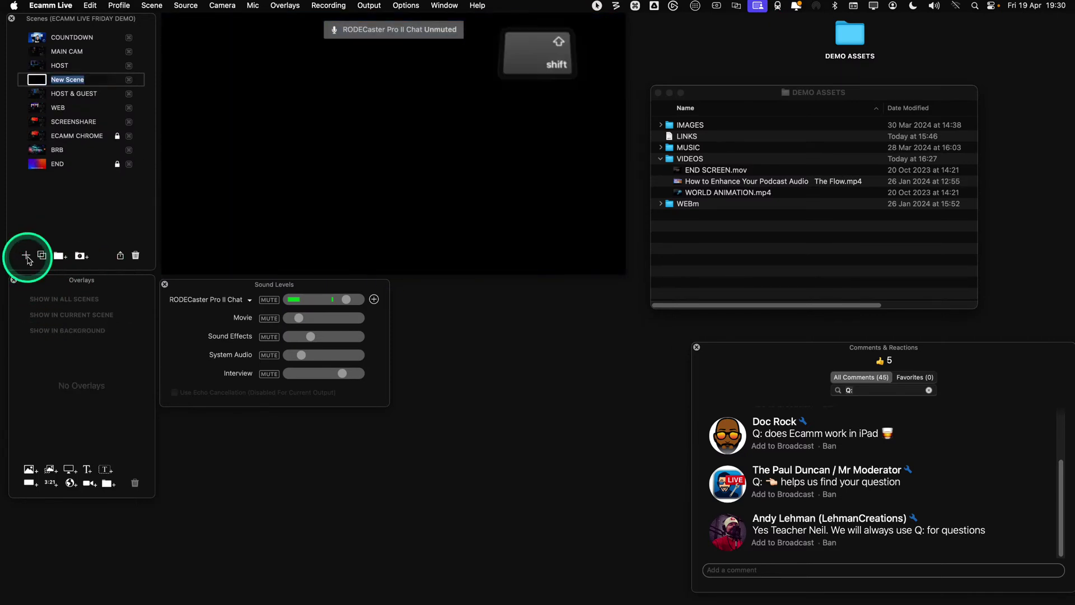
text(EO)
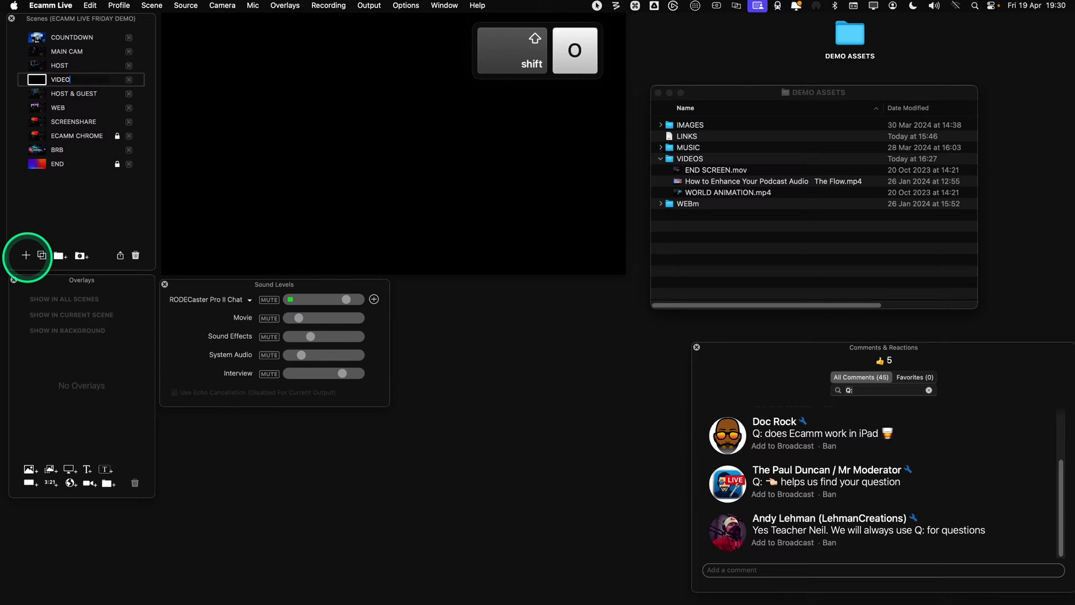
Add How to Enhance Your Podcast Audio The Flow.mp4 to the VIDEO scene as an animated overlay, slightly reduced and centred in the frame
click(698, 186)
drag(701, 185, 118, 330)
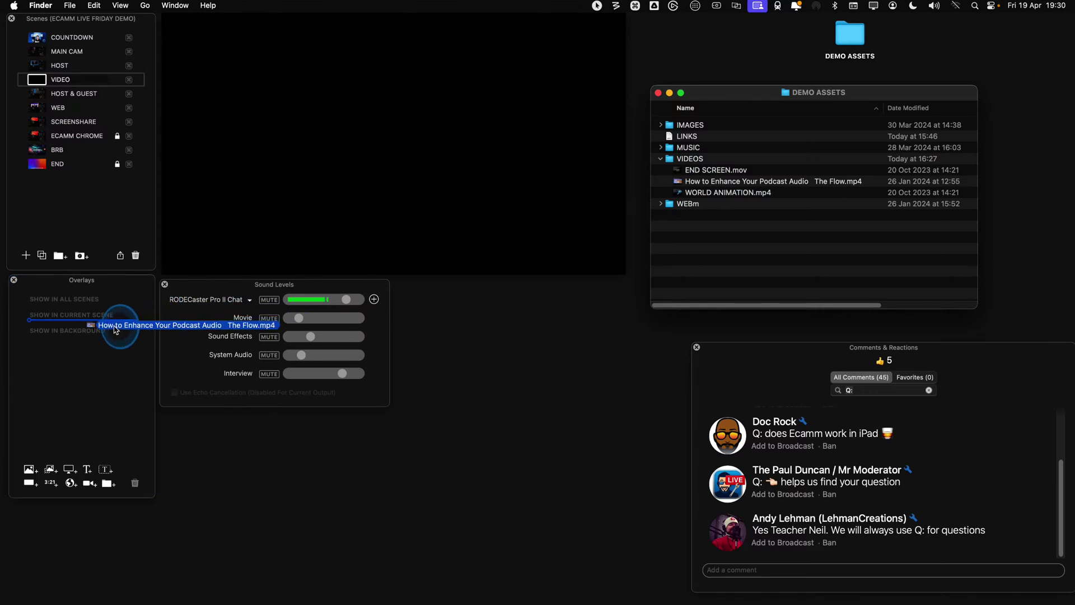
drag(115, 330, 112, 327)
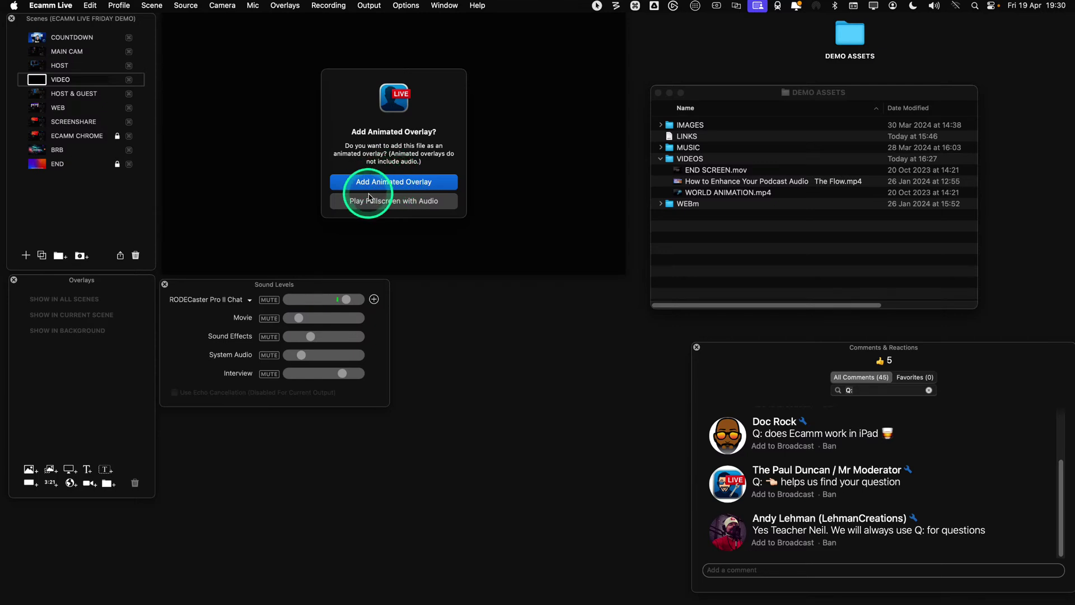
click(395, 182)
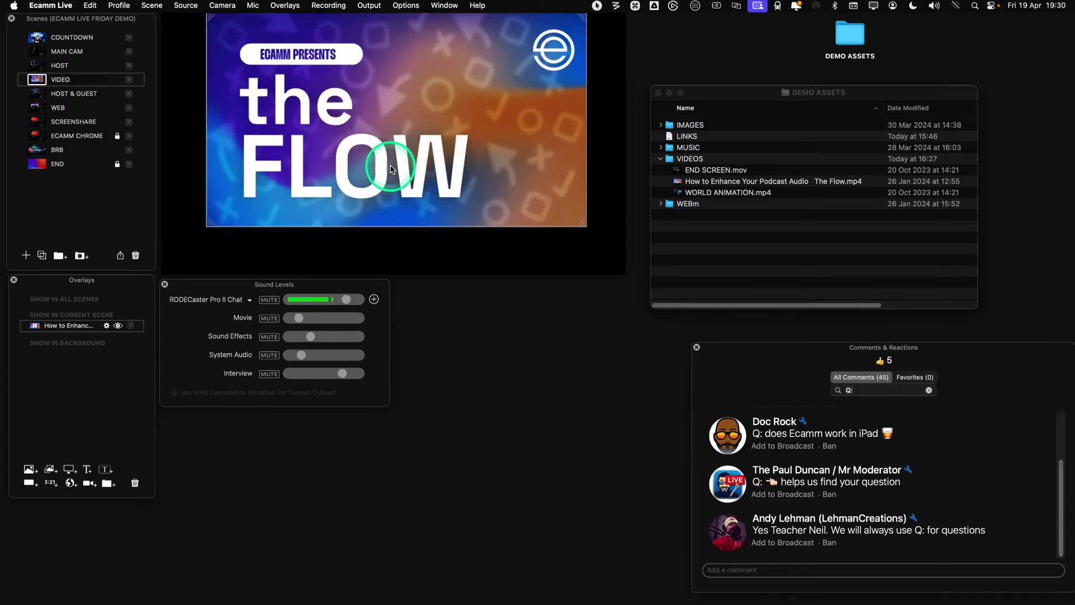
drag(392, 170, 426, 140)
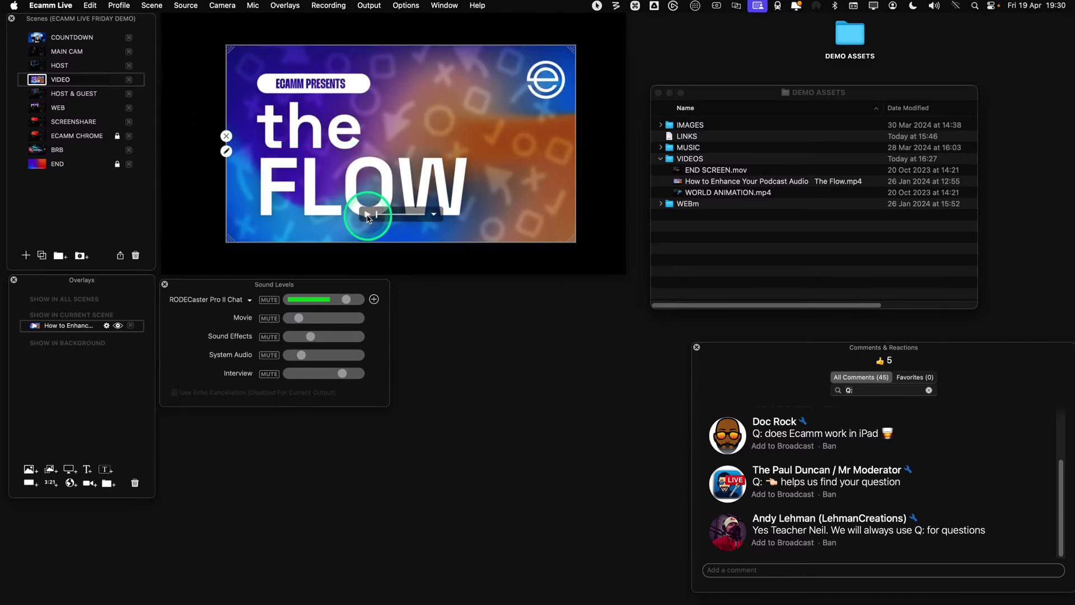
drag(420, 148, 413, 140)
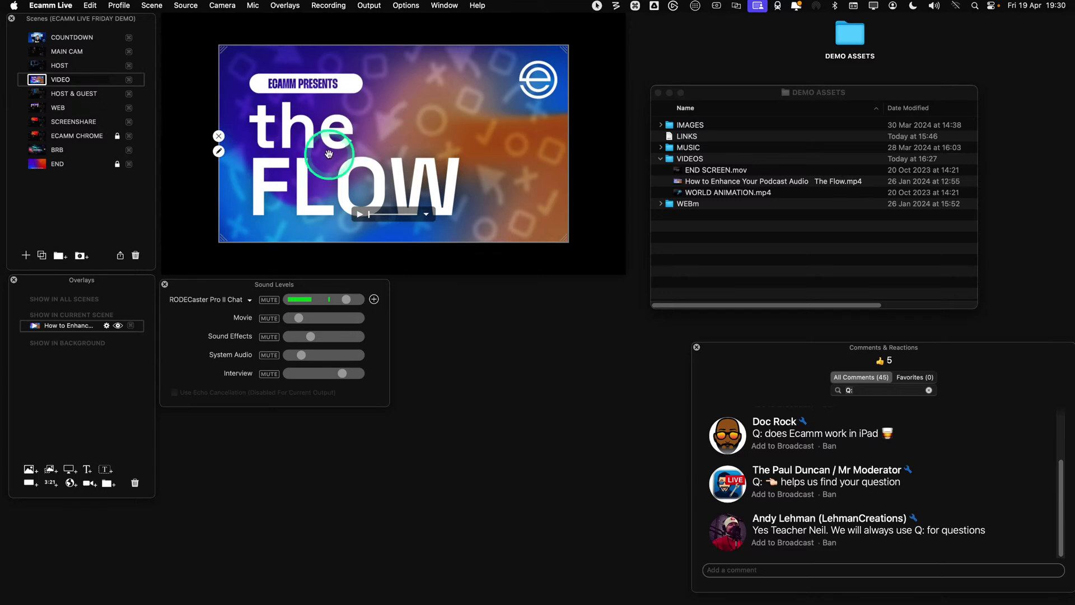
Give the MP4 video overlay in the VIDEO scene slightly rounded corners and a white colour border
click(219, 151)
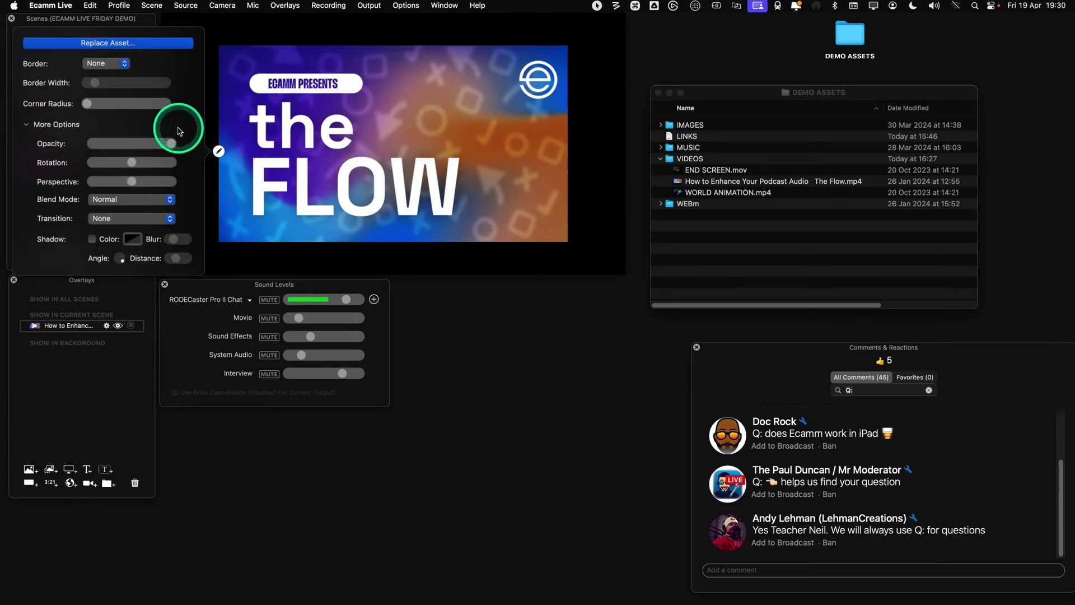
click(88, 104)
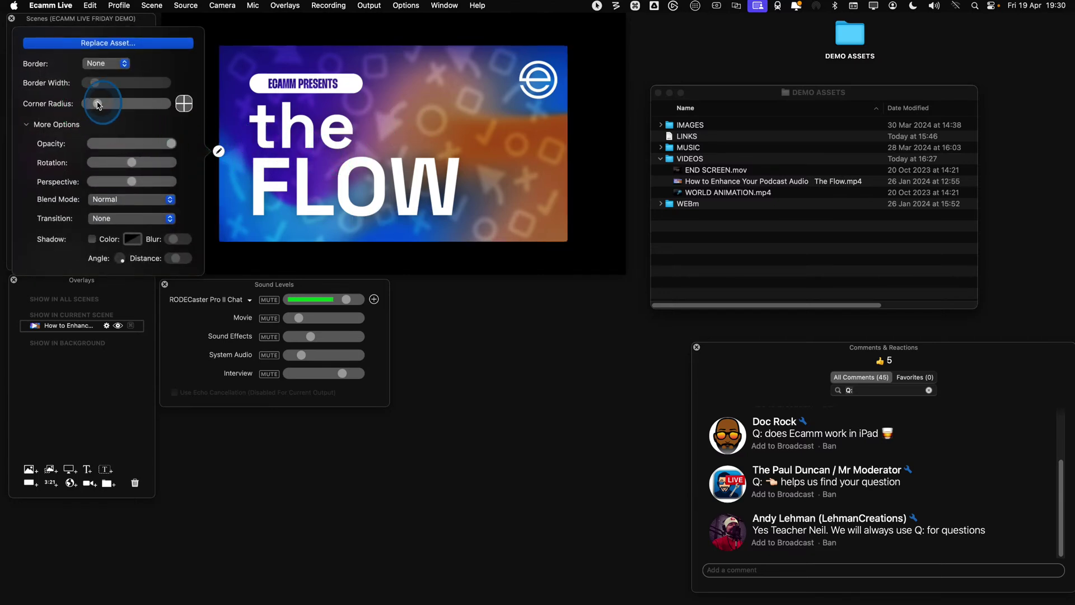
click(100, 63)
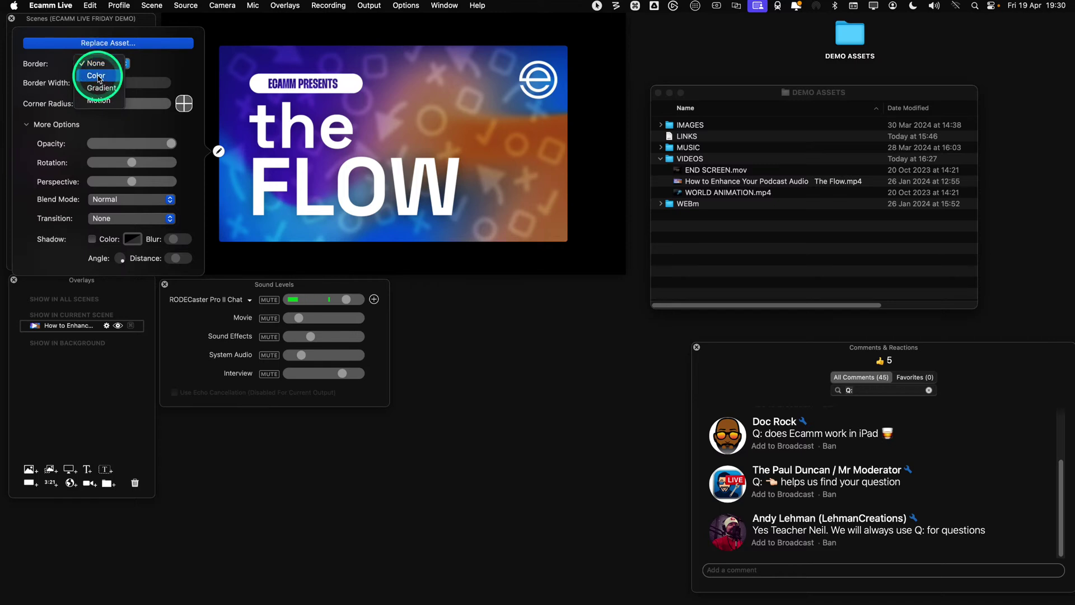
click(98, 76)
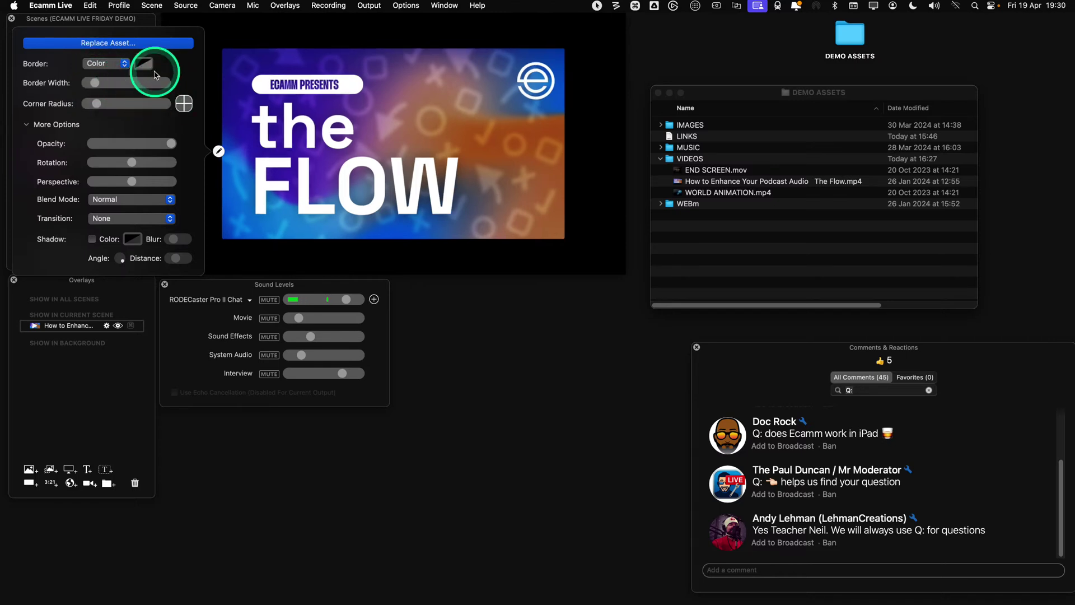
click(140, 66)
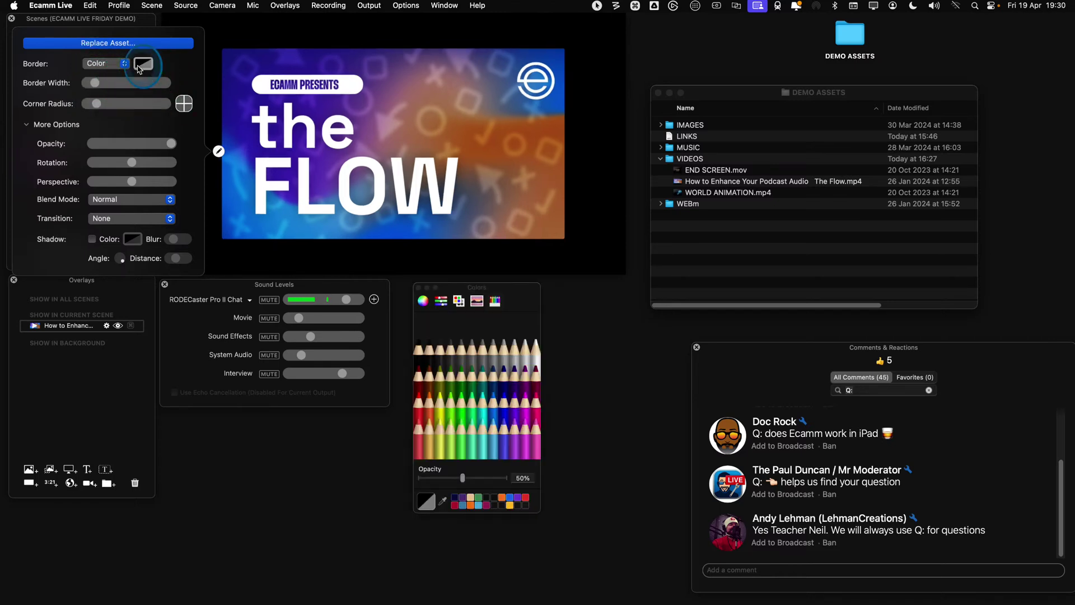
click(536, 354)
drag(463, 163, 353, 153)
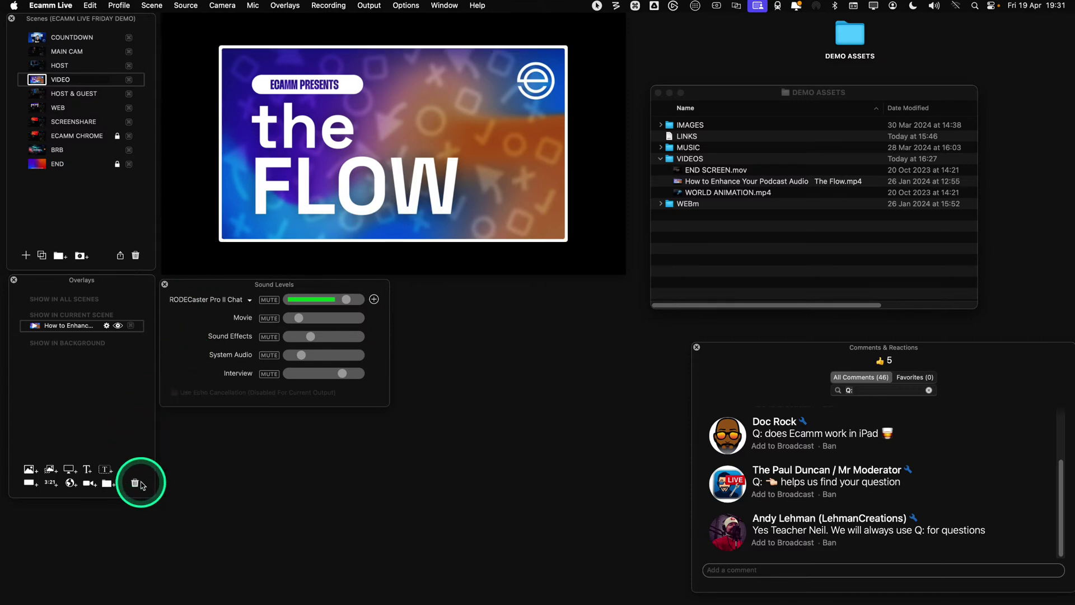
Replace the VIDEO scene's MP4 overlay with "How to Enhance Your Podcast Audio The Flow.webm" from the WEBm folder, showing it in the current scene
key(ctrl)
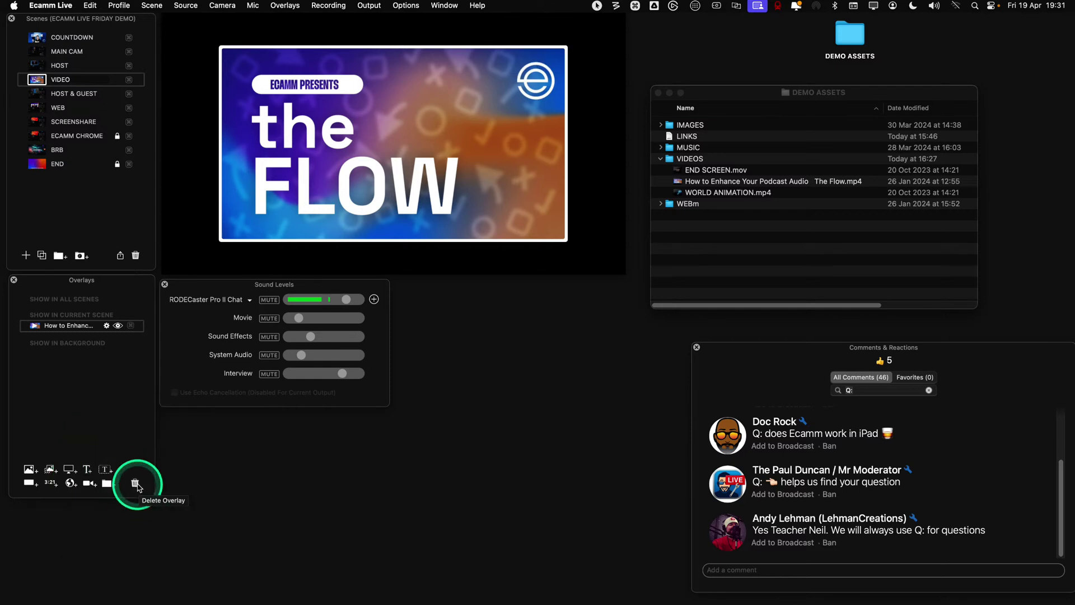
click(136, 484)
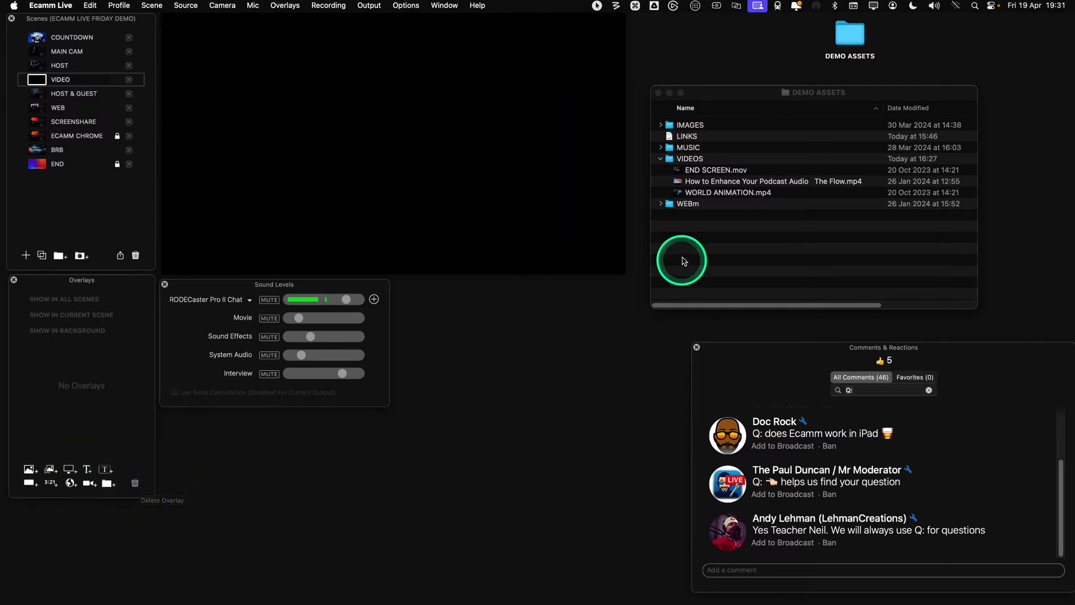
key(ctrl)
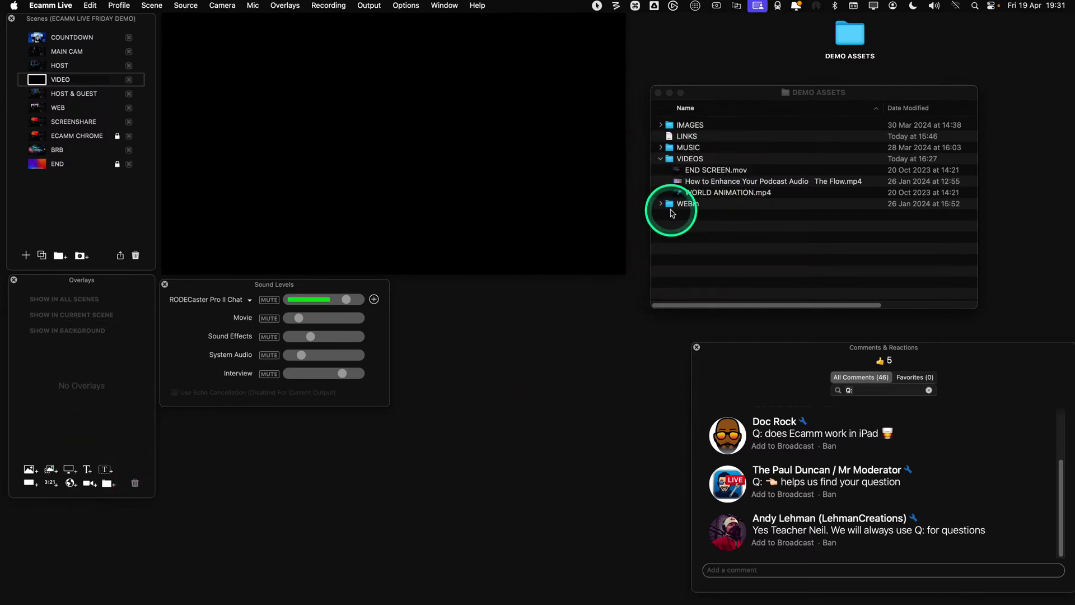
click(662, 204)
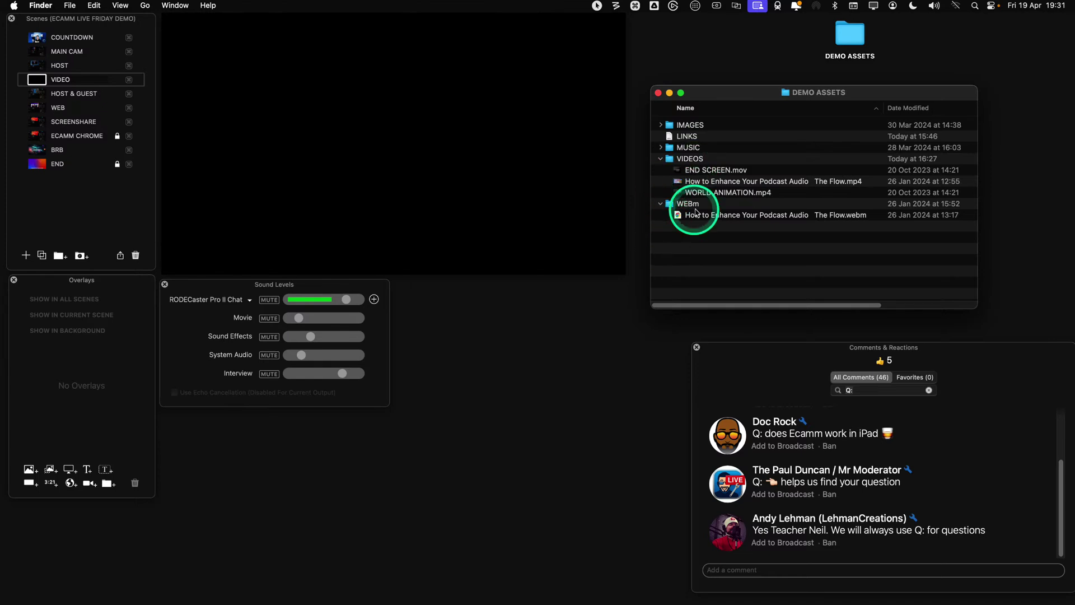
click(661, 160)
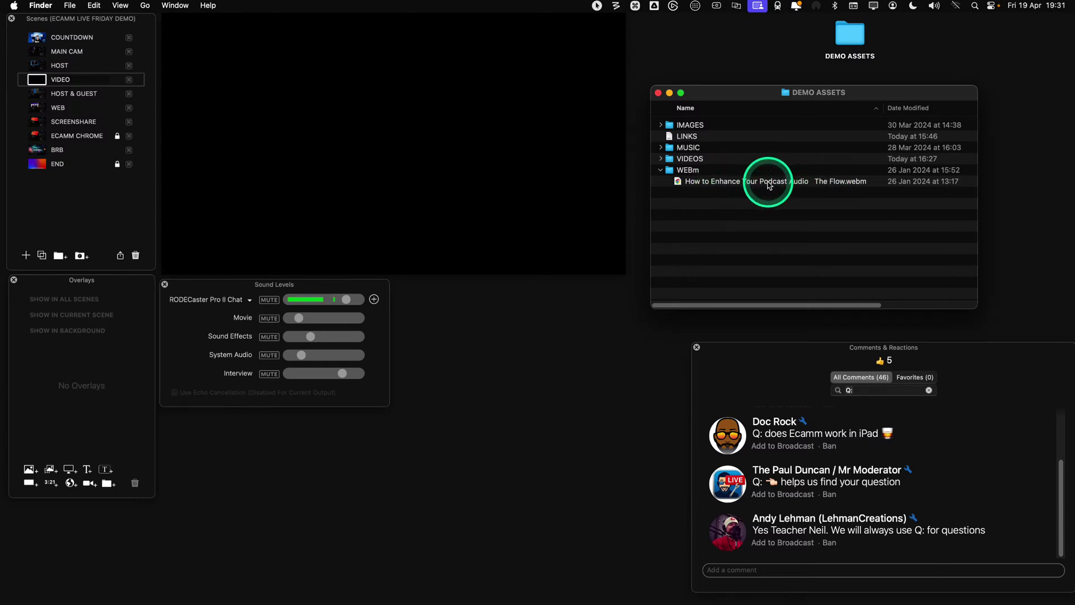
drag(766, 185, 121, 317)
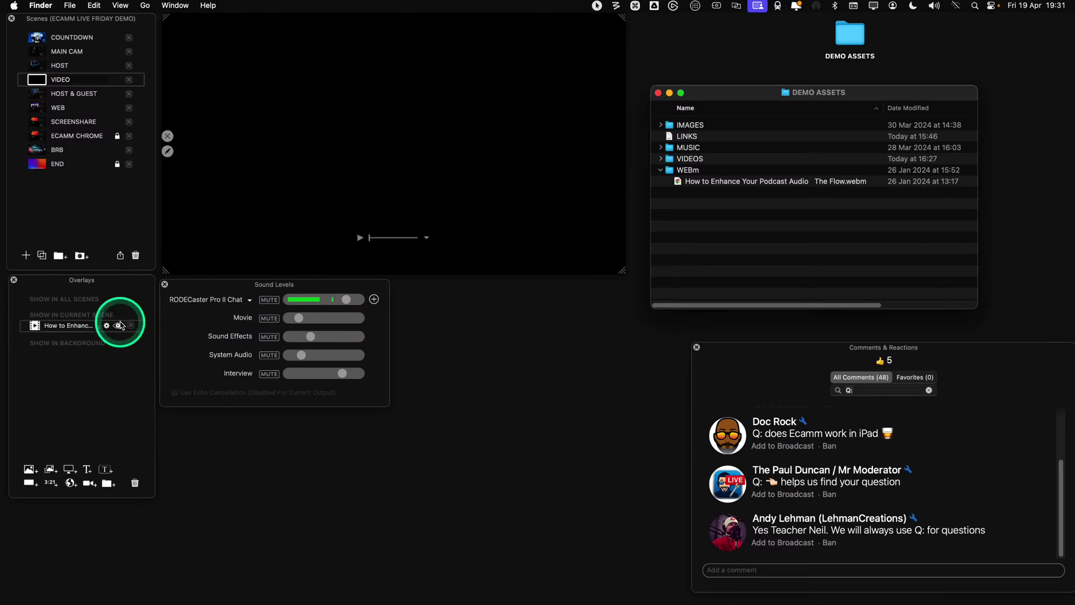
Scale the WebM video overlay down from full frame and centre it in the scene
scroll(419, 113, down, 5)
scroll(420, 113, up, 1)
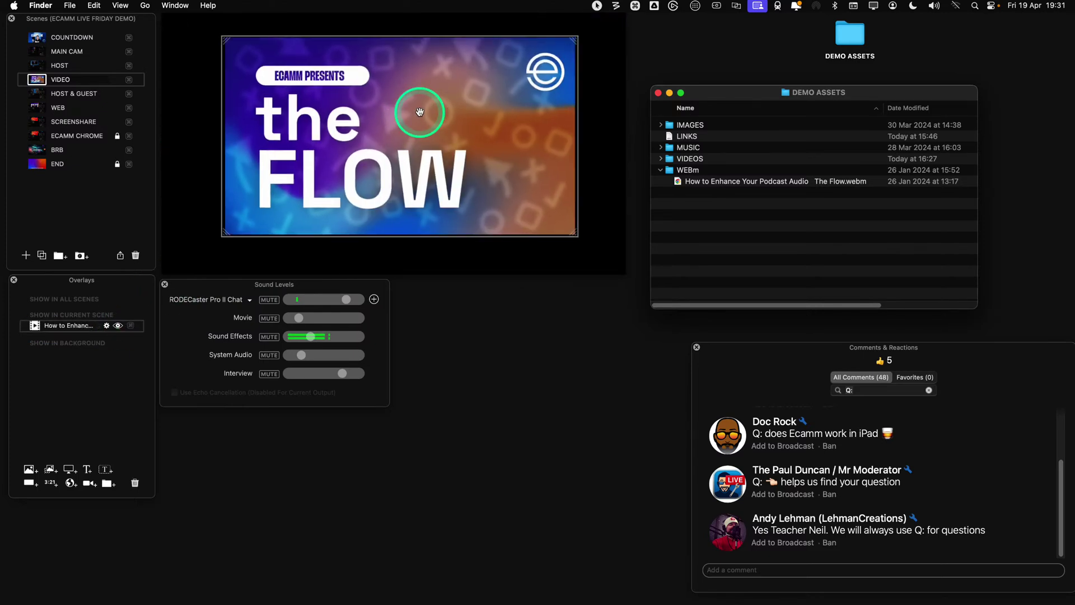
mouse_move(396, 170)
mouse_down()
mouse_move(391, 185)
mouse_move(394, 171)
mouse_up()
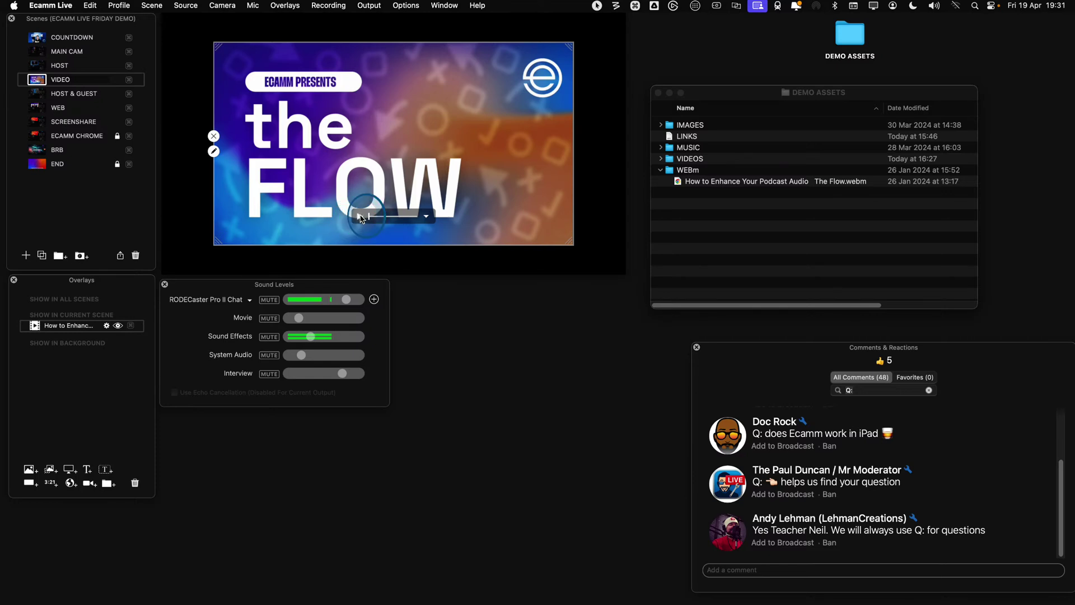
Give the WebM video overlay a solid colour border in white (Snow)
click(213, 152)
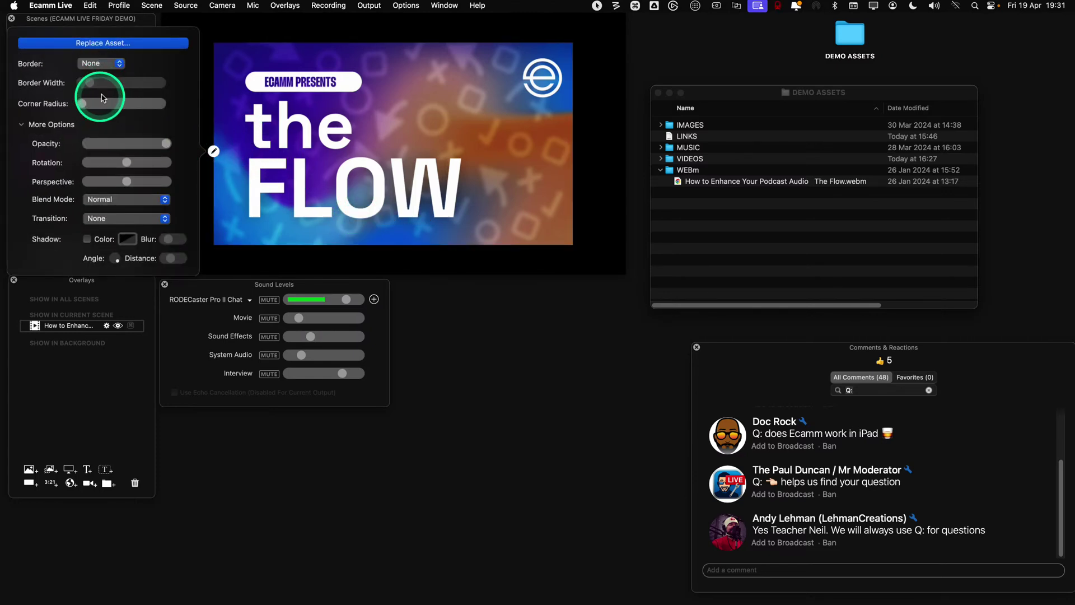
click(98, 64)
click(106, 81)
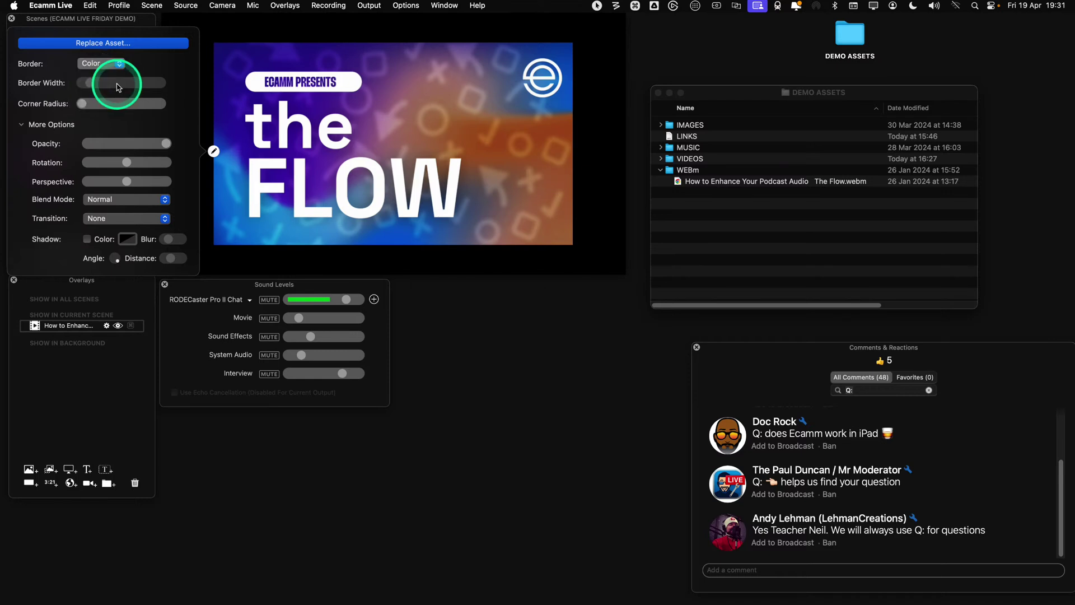
click(139, 64)
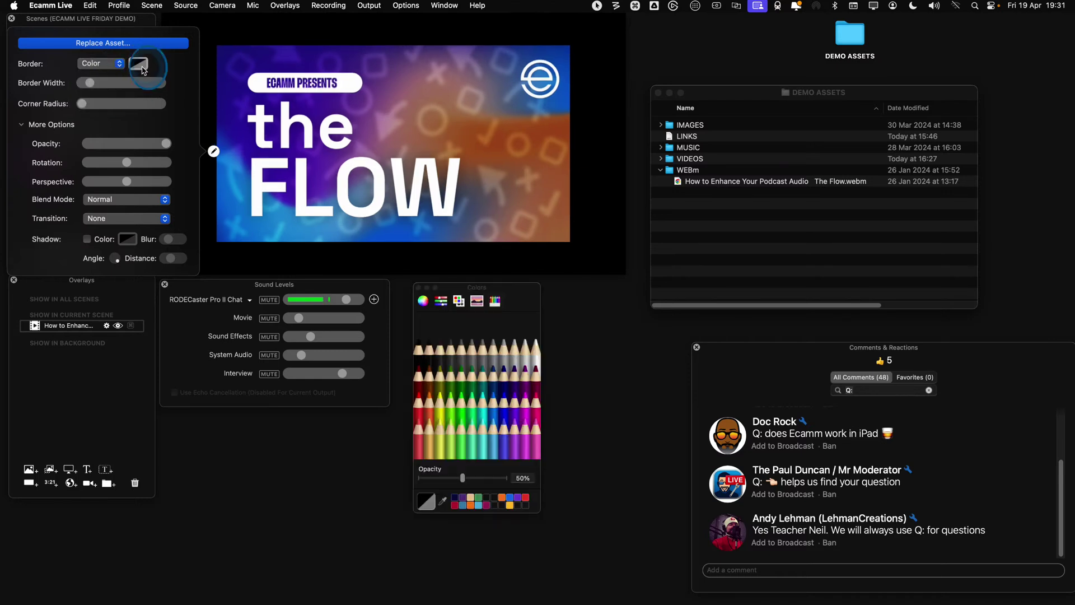
click(536, 341)
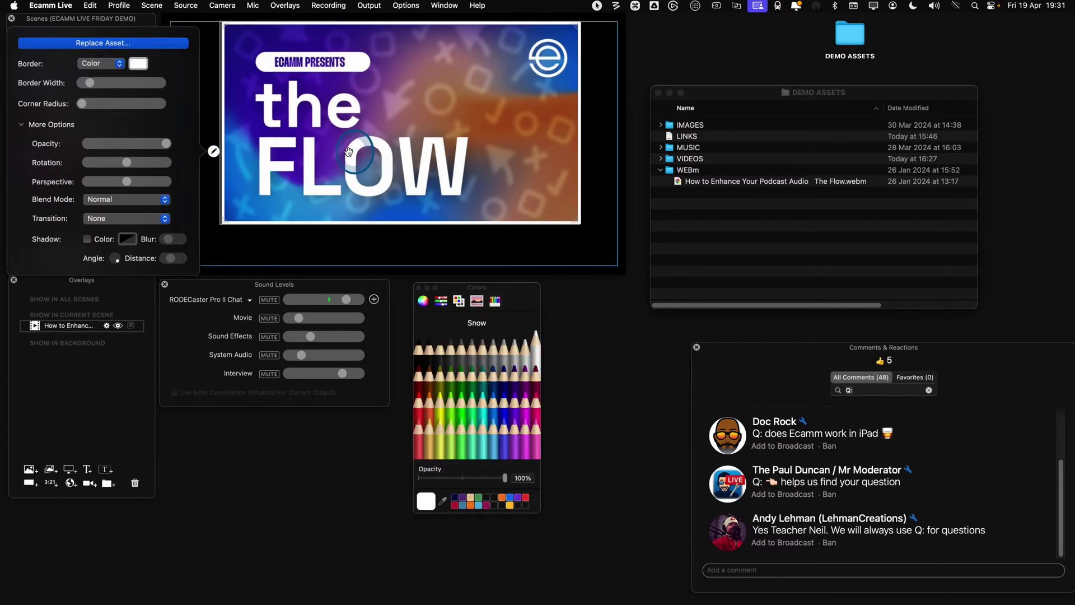
click(214, 151)
Move and resize the bordered WebM overlay, leaving it slightly smaller and centred in the frame
drag(260, 151, 289, 145)
scroll(390, 167, down, 5)
drag(391, 166, 391, 114)
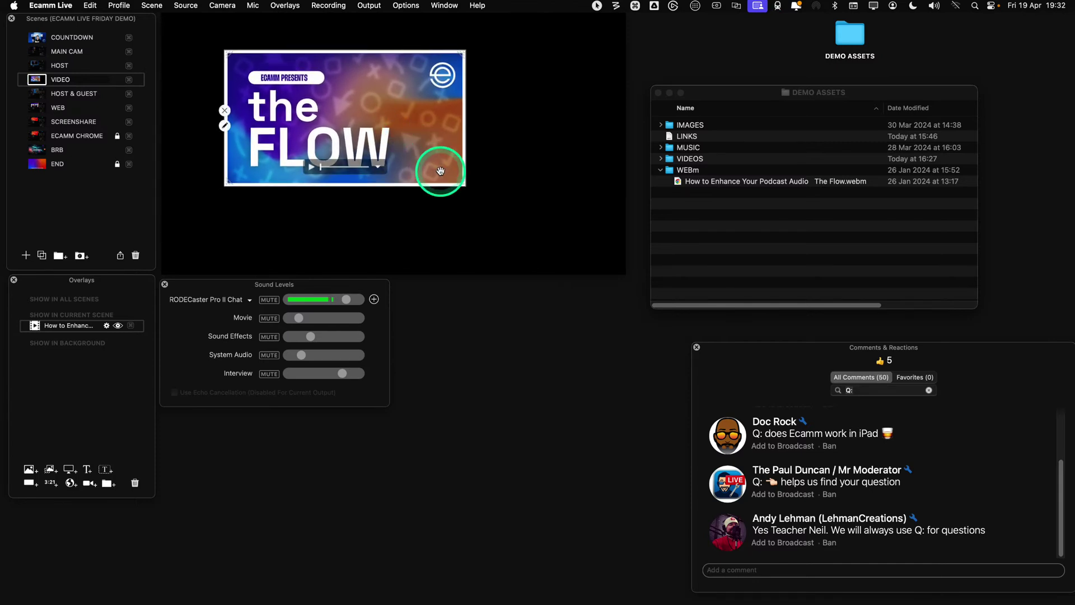
mouse_move(459, 183)
mouse_down()
mouse_move(553, 236)
mouse_move(475, 169)
mouse_up()
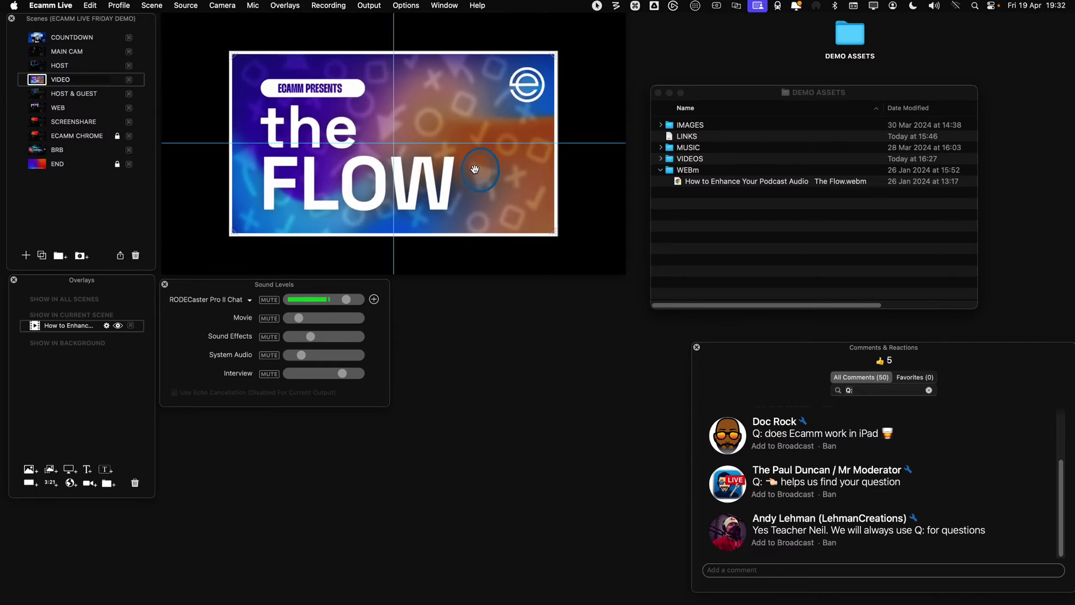
Switch to the MAIN CAM scene and clear the "Q:" filter from the comments
click(44, 53)
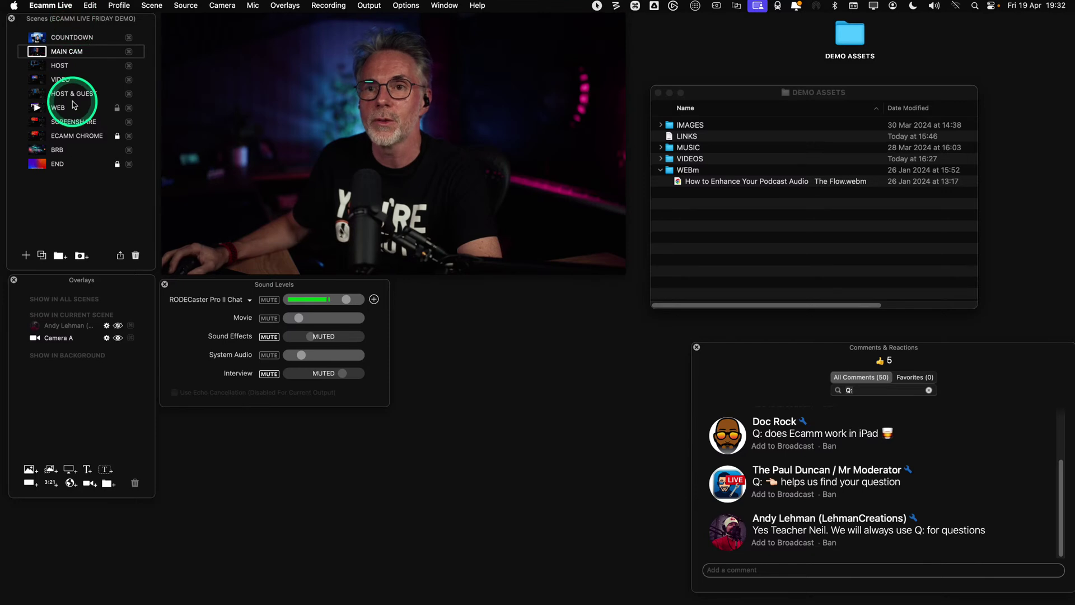
mouse_move(256, 212)
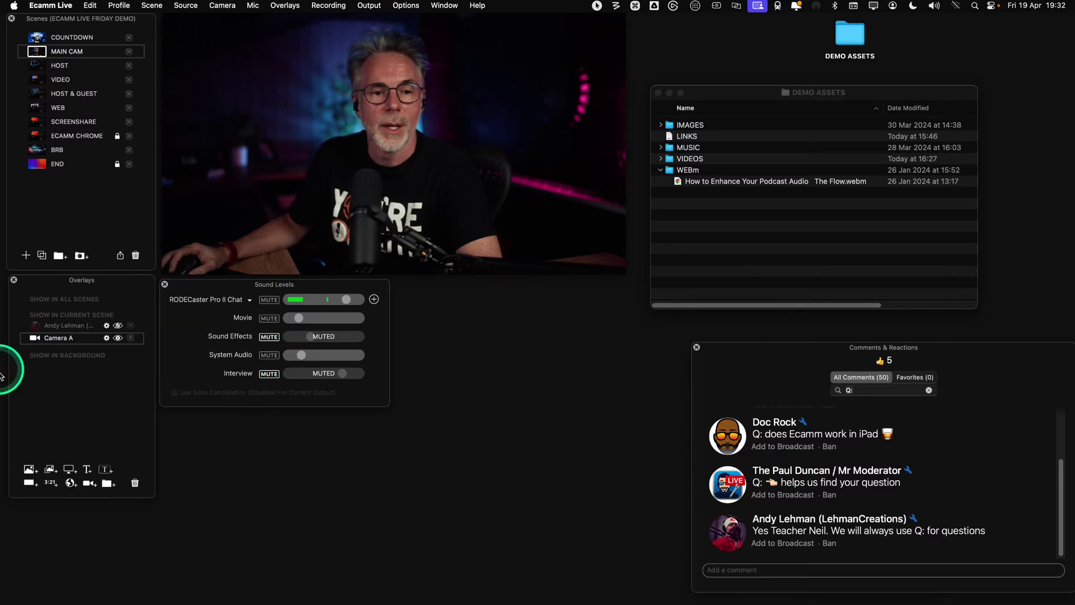
click(929, 390)
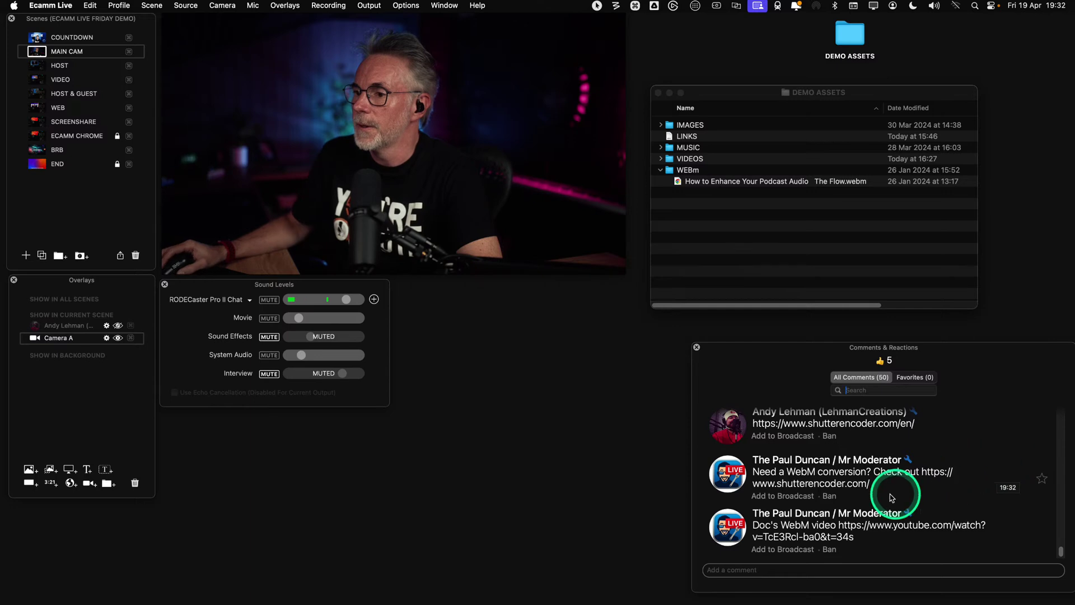
Show the comment with Doc's WebM video link on the broadcast, replace it with the shutterencoder.com comment, and remove that one from the broadcast
click(726, 531)
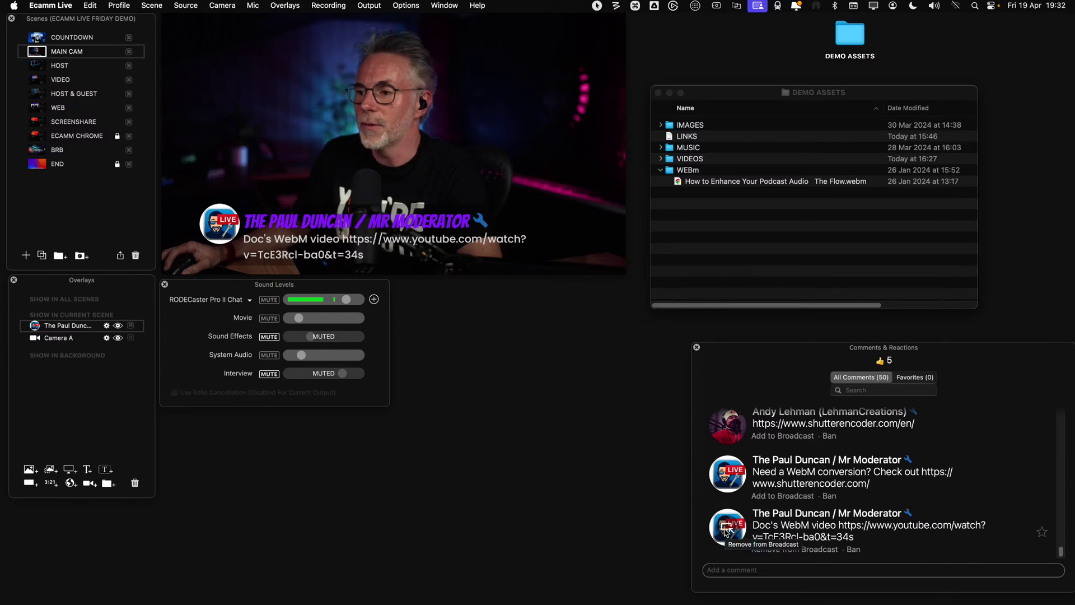
click(728, 475)
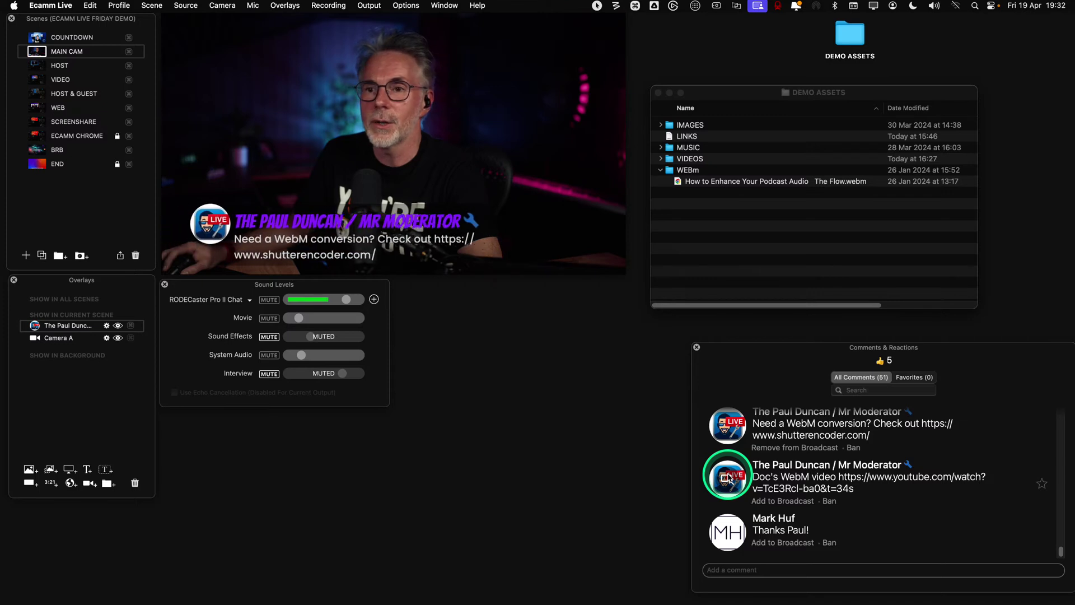
click(728, 426)
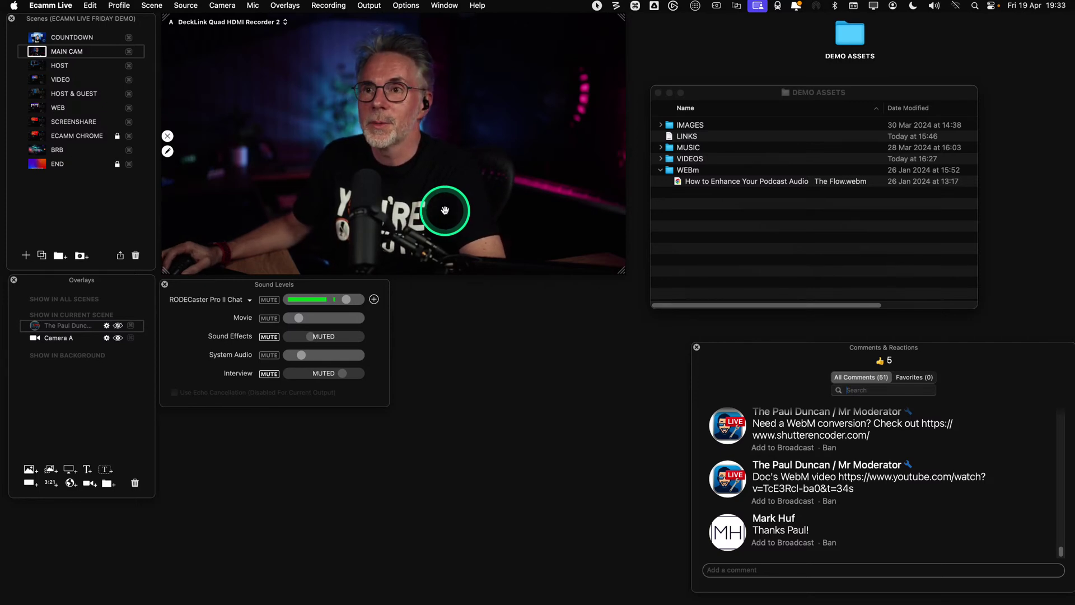
Add a placeholder comment overlay to the MAIN CAM scene, shift it slightly inward and enlarge its avatar
click(287, 6)
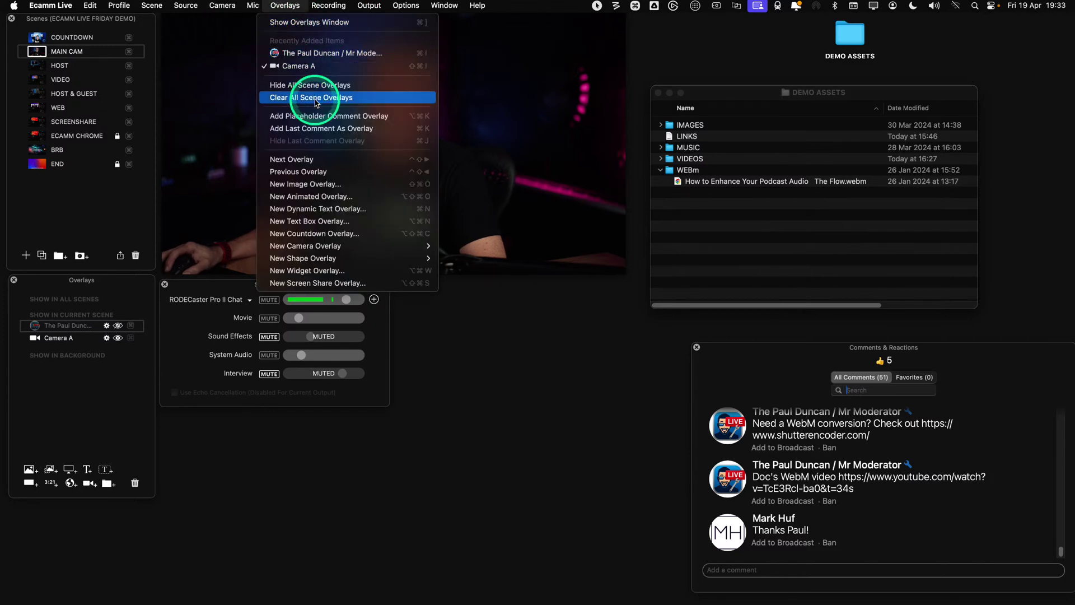
click(346, 118)
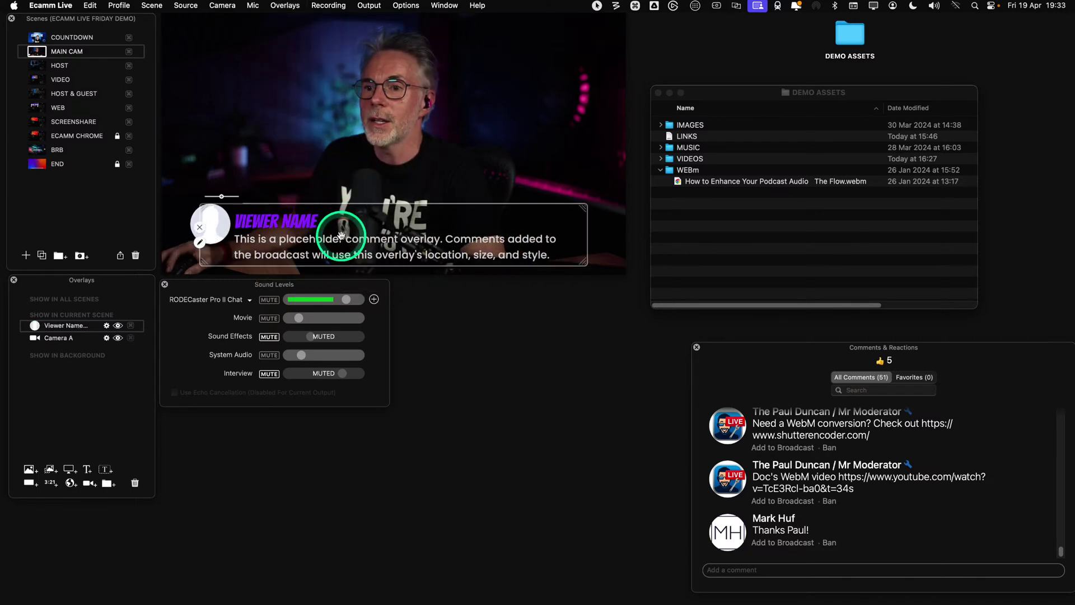
drag(343, 234, 351, 238)
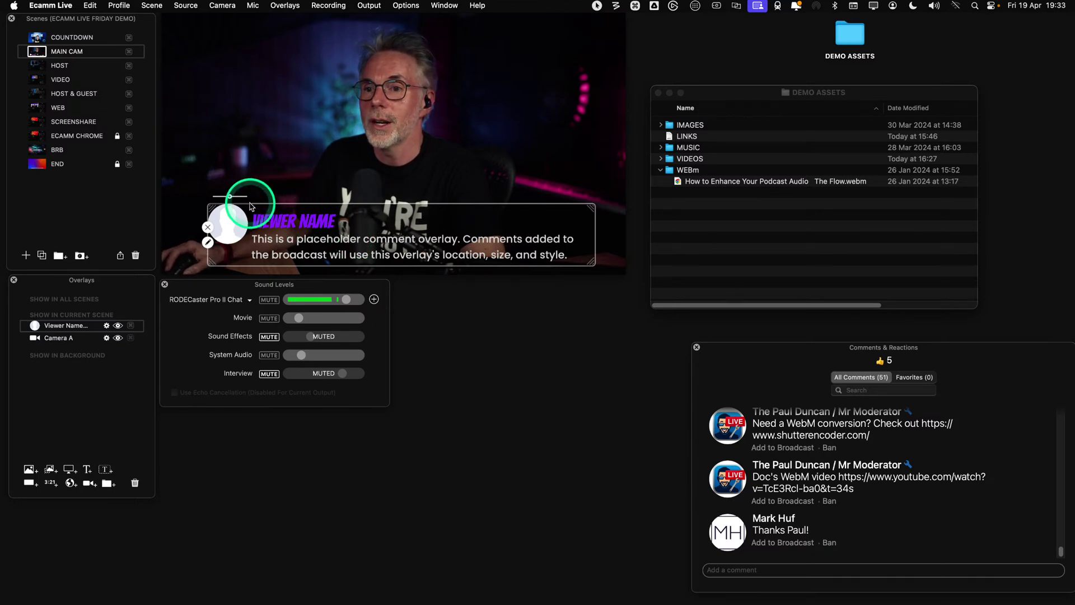
drag(231, 198, 252, 205)
Edit the placeholder comment's text and change the "VIEWER NAME" line's colour to yellow
click(209, 244)
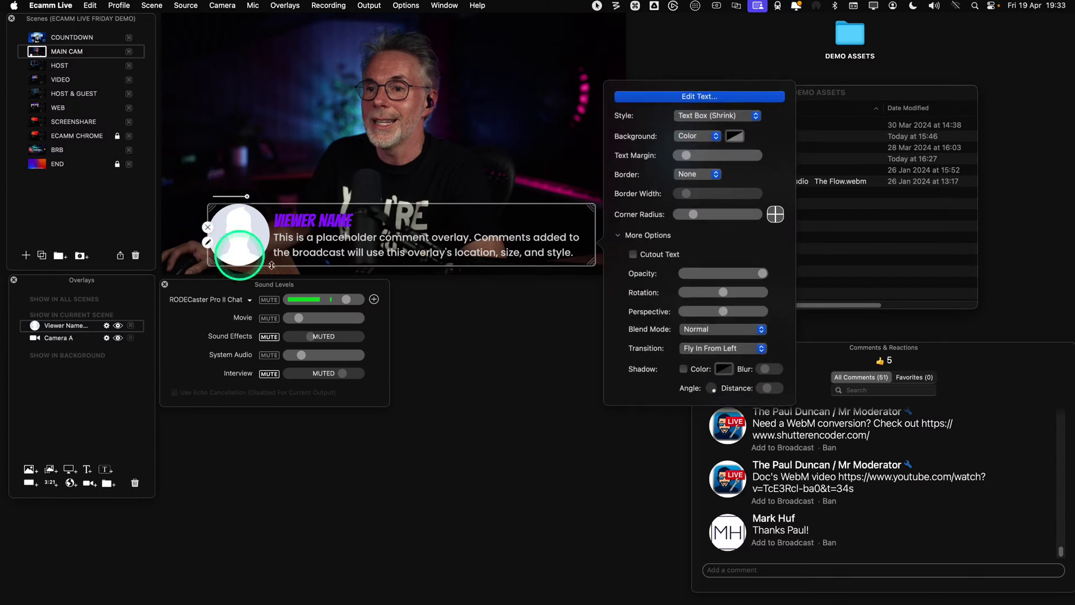
click(706, 99)
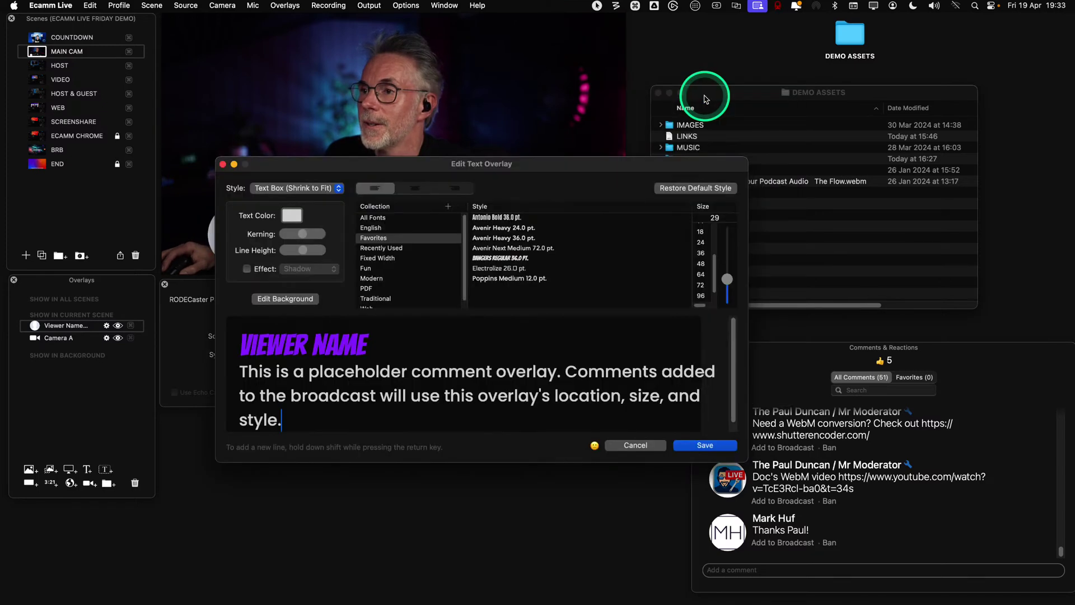
drag(422, 343, 256, 344)
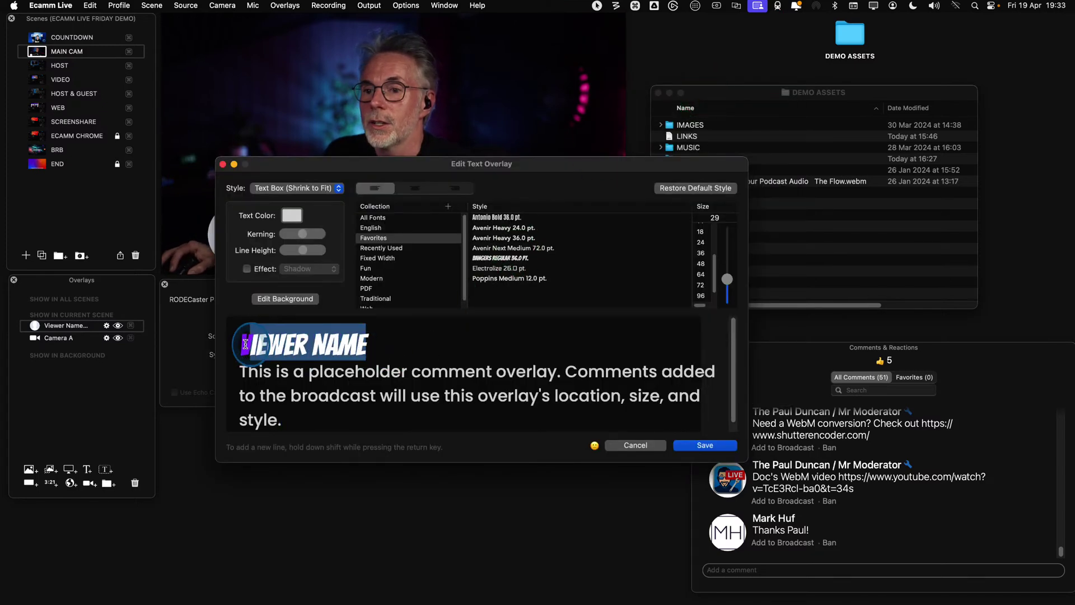
click(292, 216)
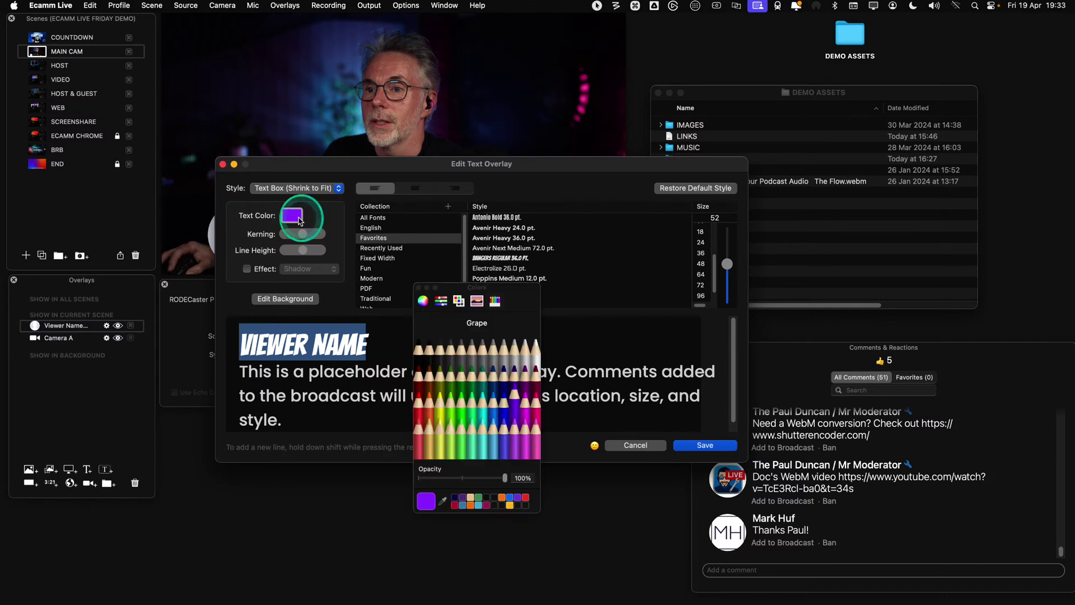
mouse_move(451, 343)
mouse_down()
mouse_move(504, 386)
mouse_move(443, 404)
mouse_up()
Change the placeholder comment's message text below "VIEWER NAME" to the Electrolize font and save the overlay text
click(557, 392)
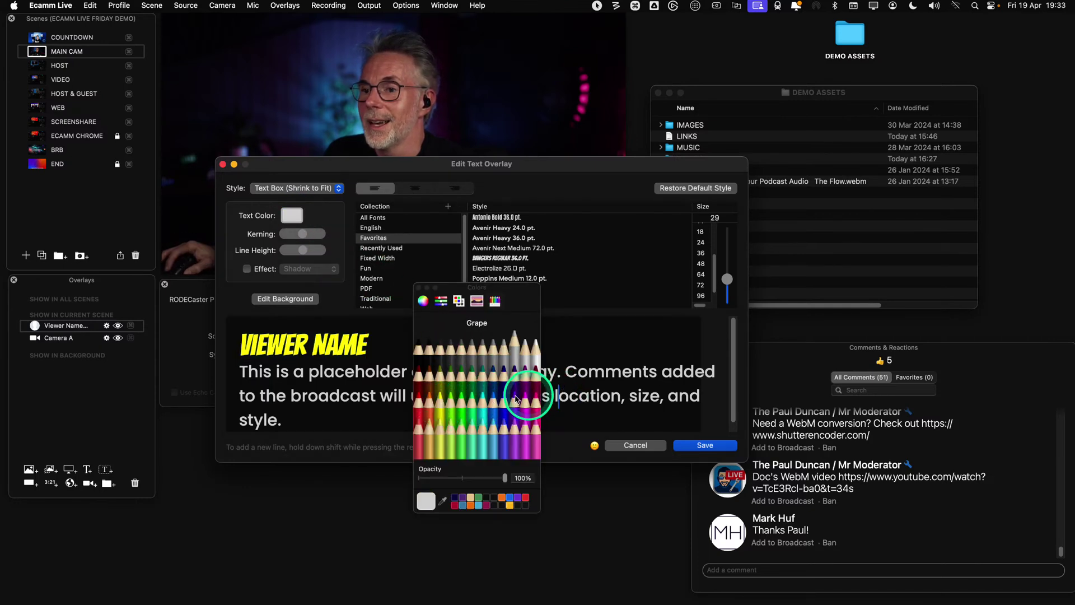
drag(302, 423, 237, 379)
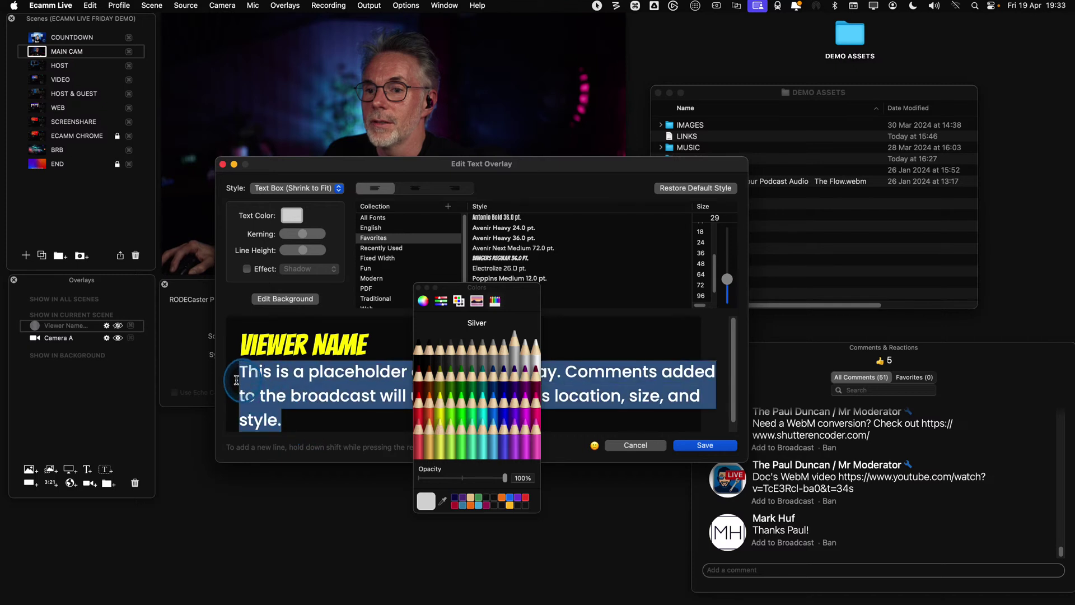
click(418, 287)
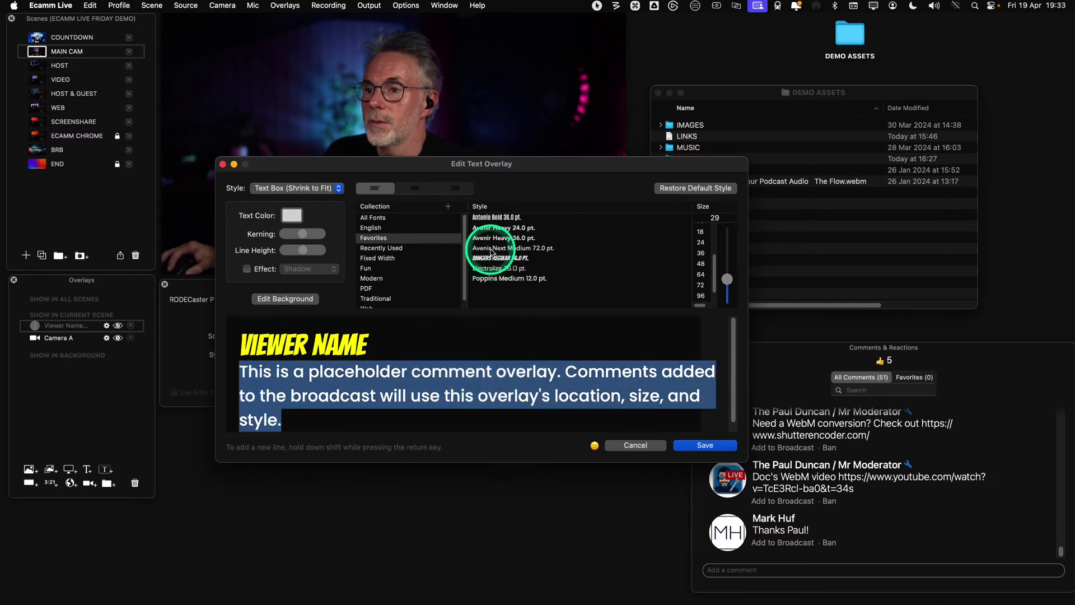
click(491, 269)
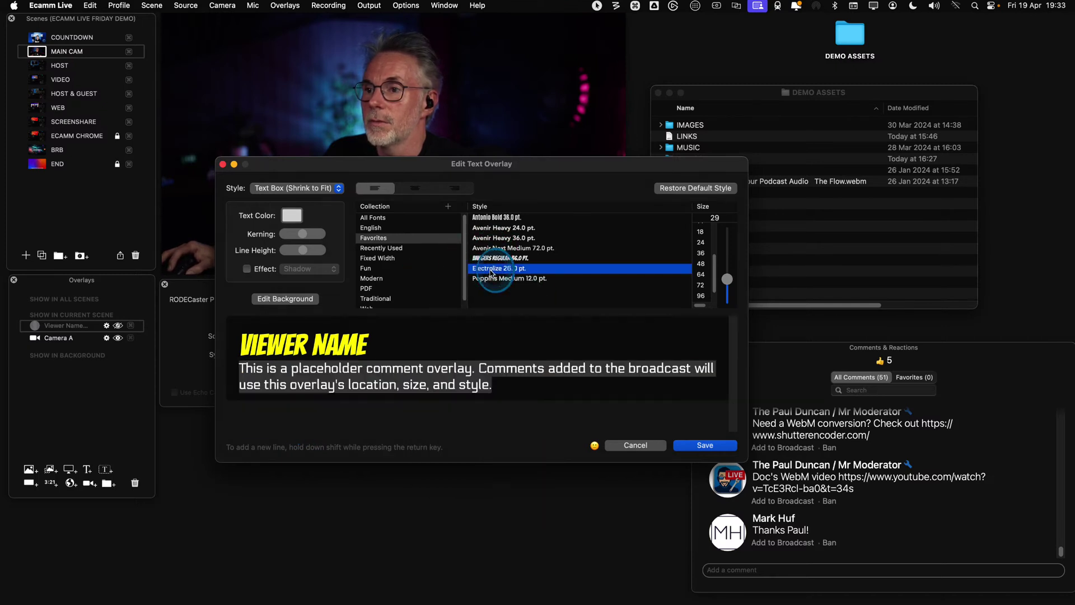
click(680, 446)
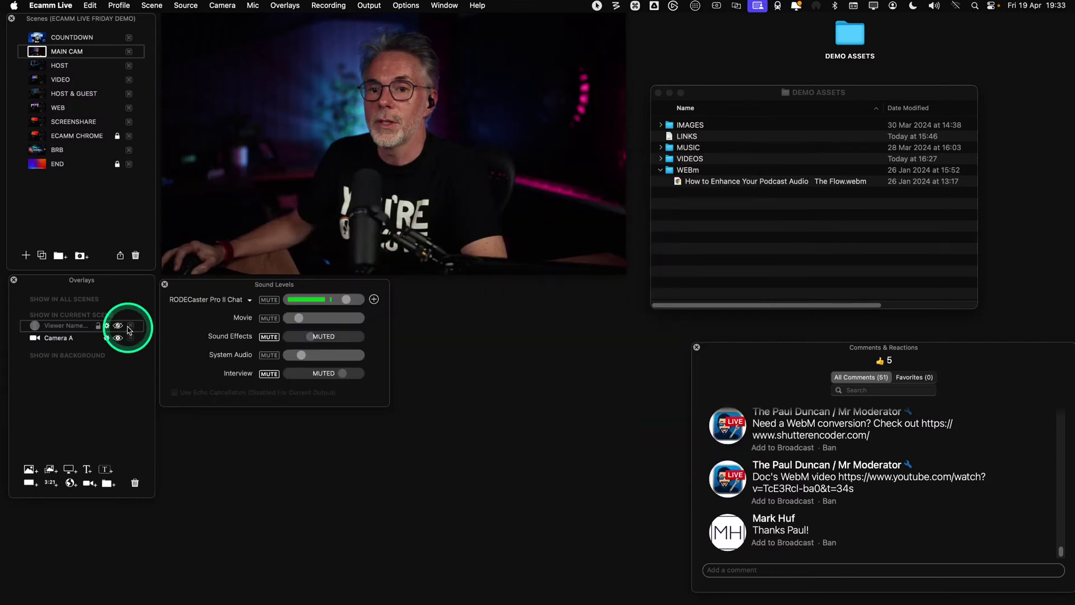
Check the option for automatically hiding comment overlays in the General preferences, and close the preferences
mouse_move(283, 175)
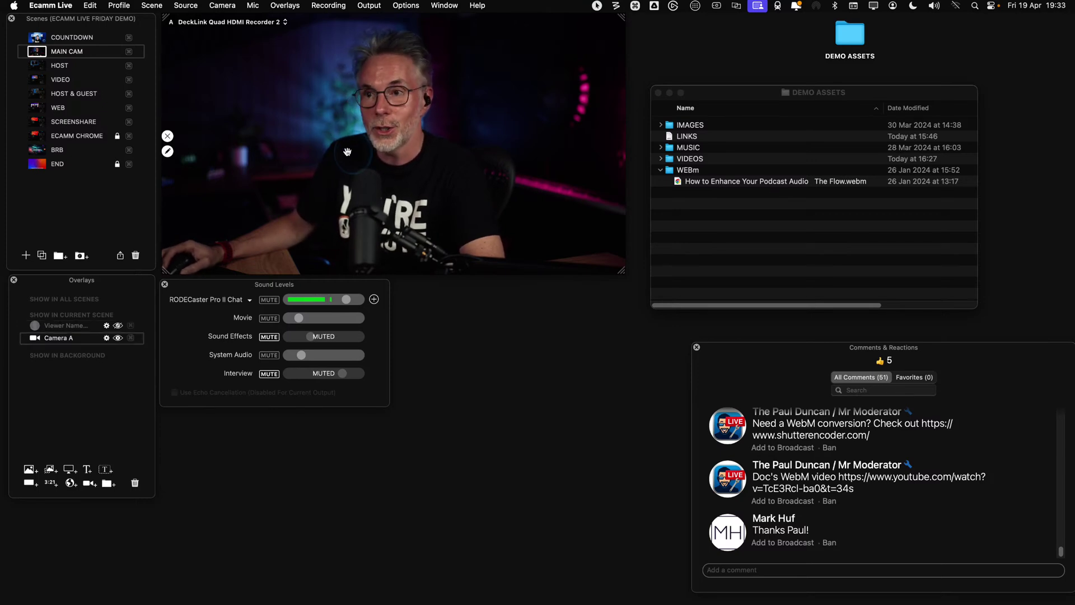
key(super+comma)
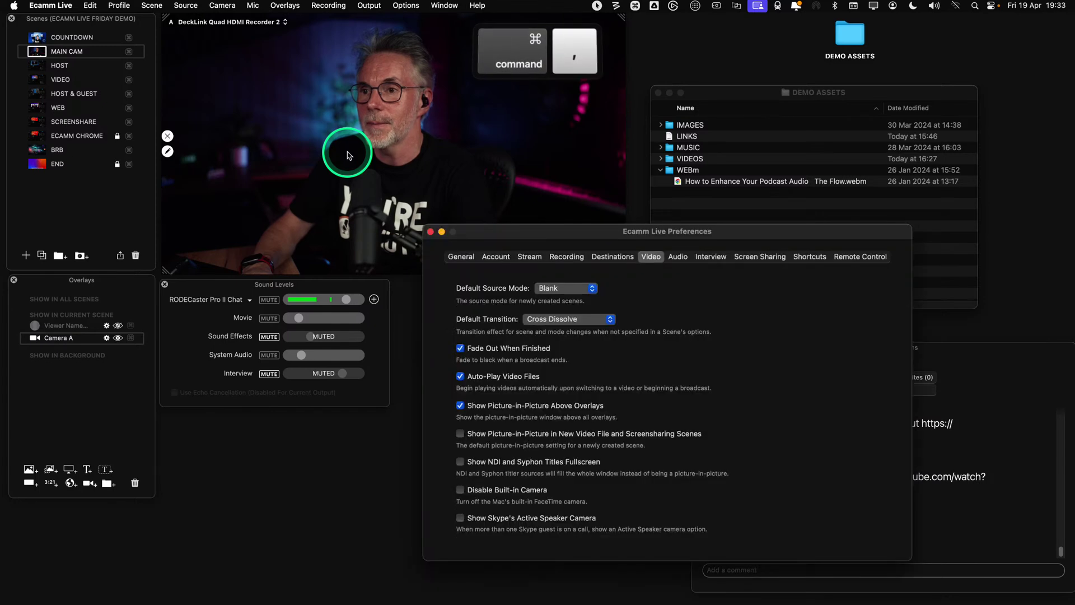
drag(698, 182, 704, 207)
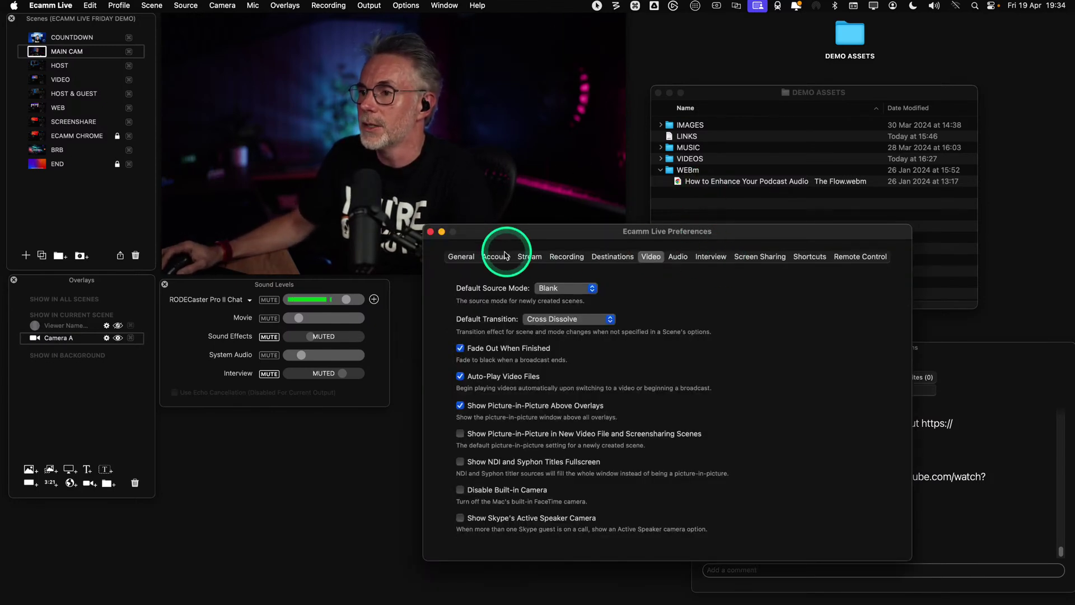
click(467, 260)
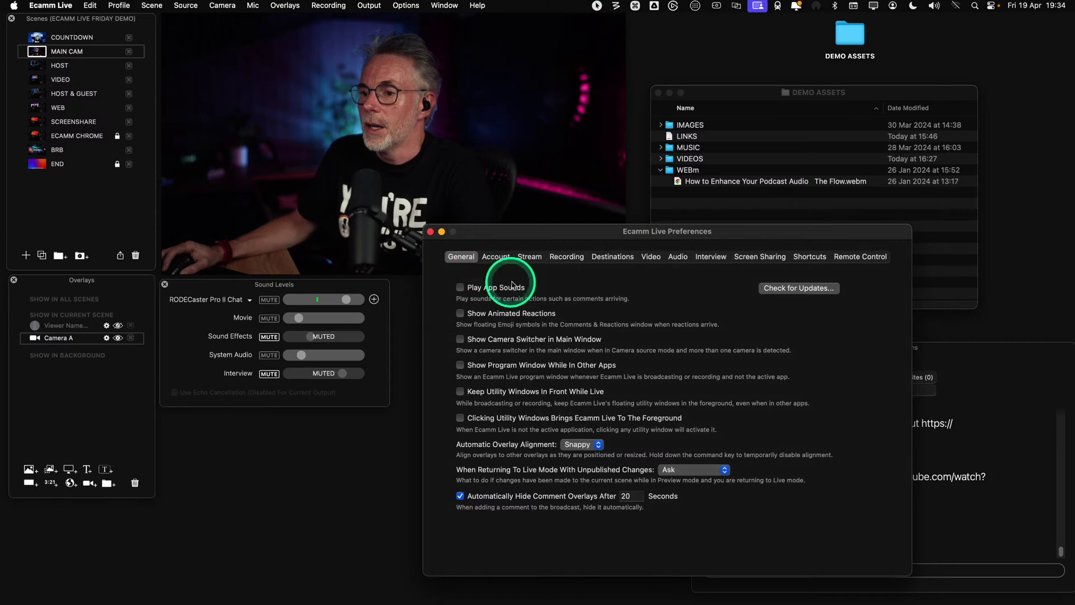
key(super)
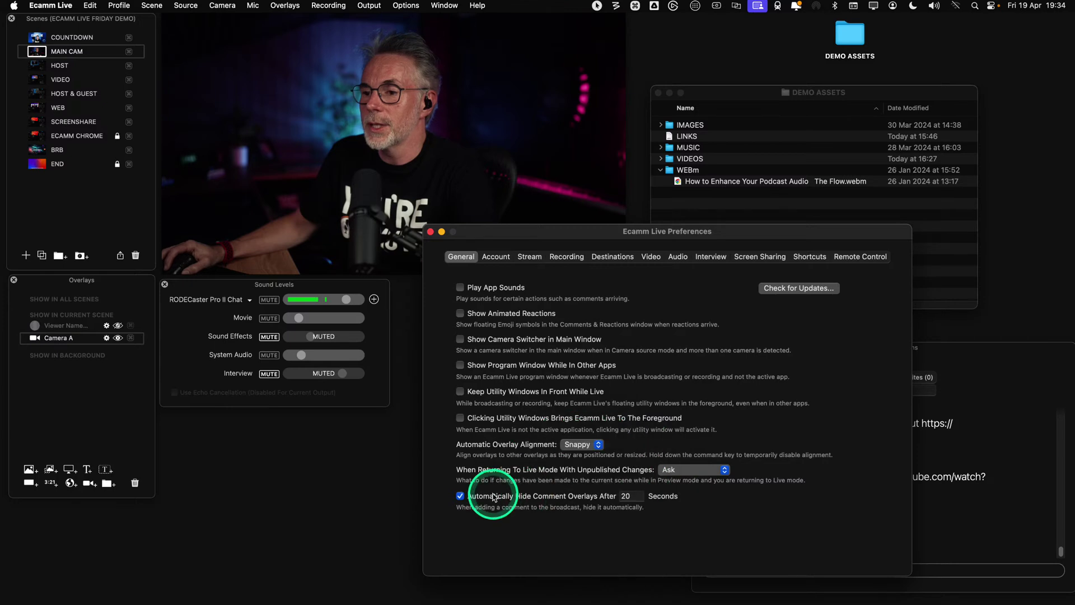
click(431, 232)
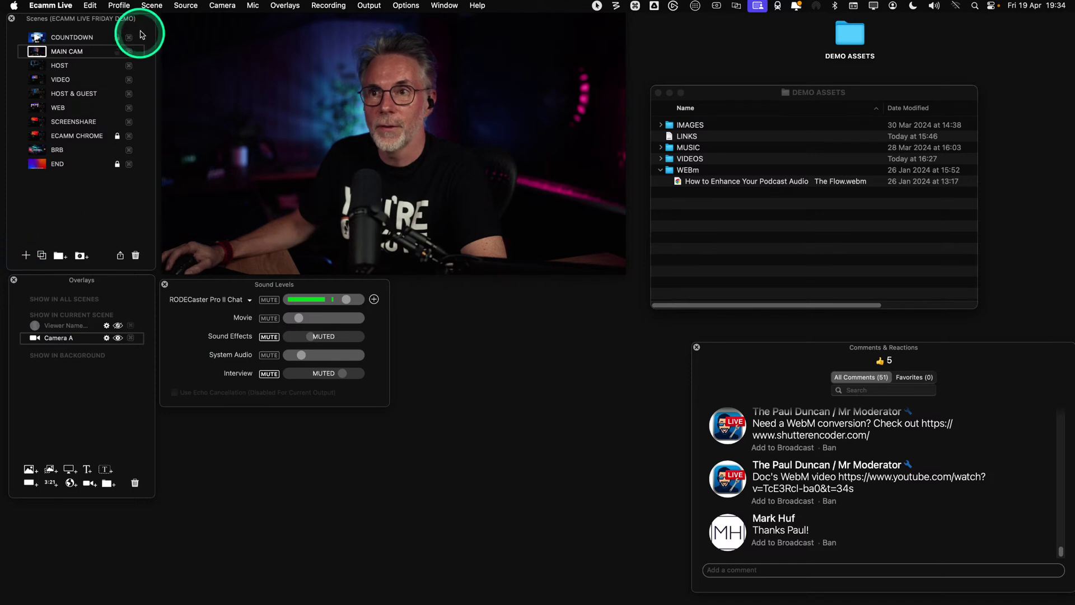
Bring the placeholder comment overlay back into the MAIN CAM scene and set its message text size to 30
click(272, 7)
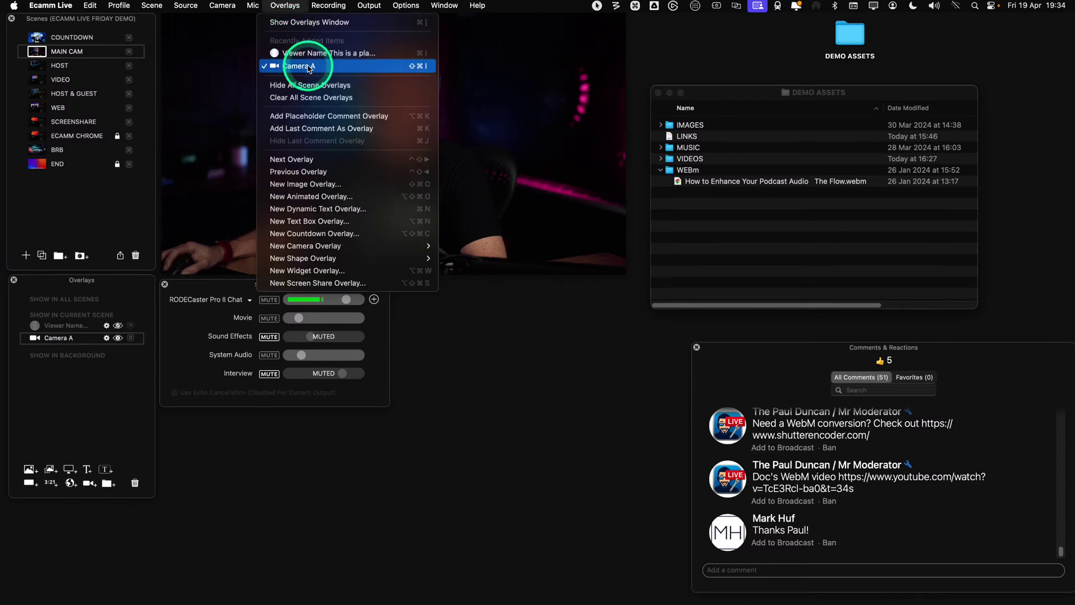
click(329, 116)
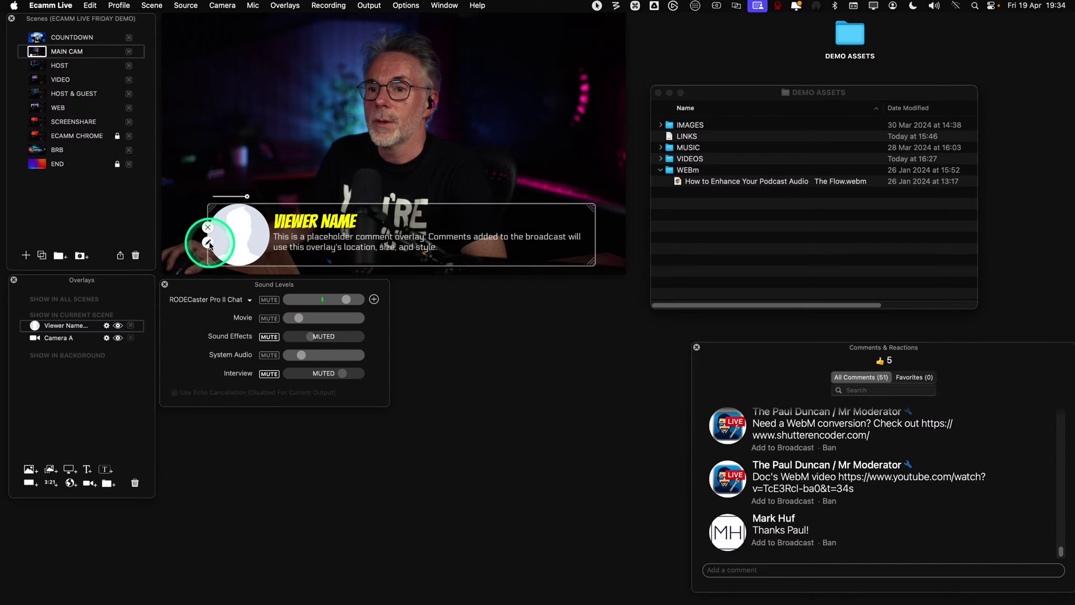
click(221, 240)
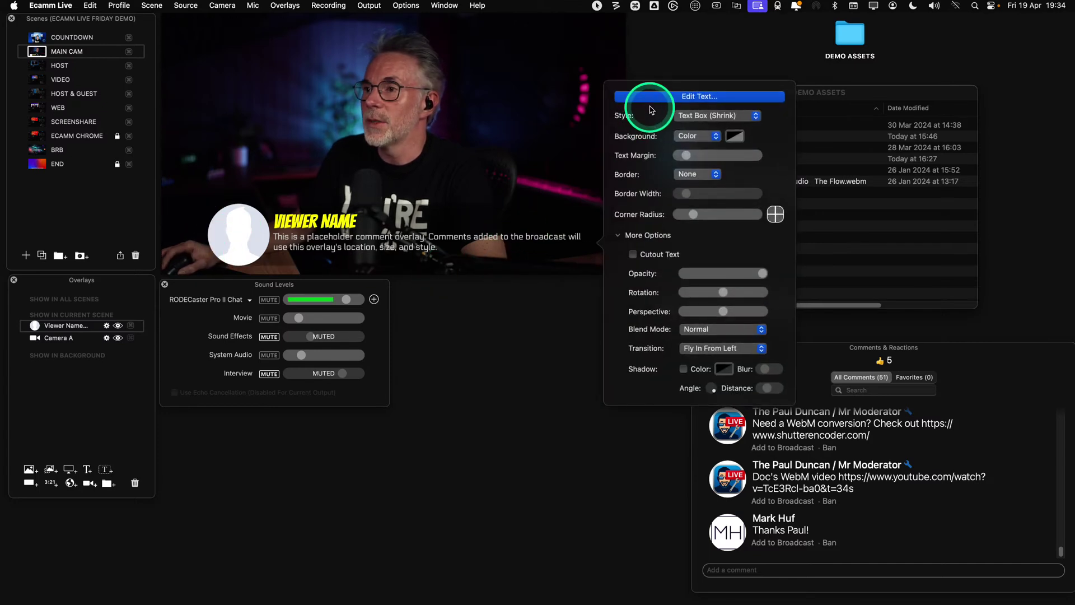
click(689, 96)
drag(492, 384, 280, 370)
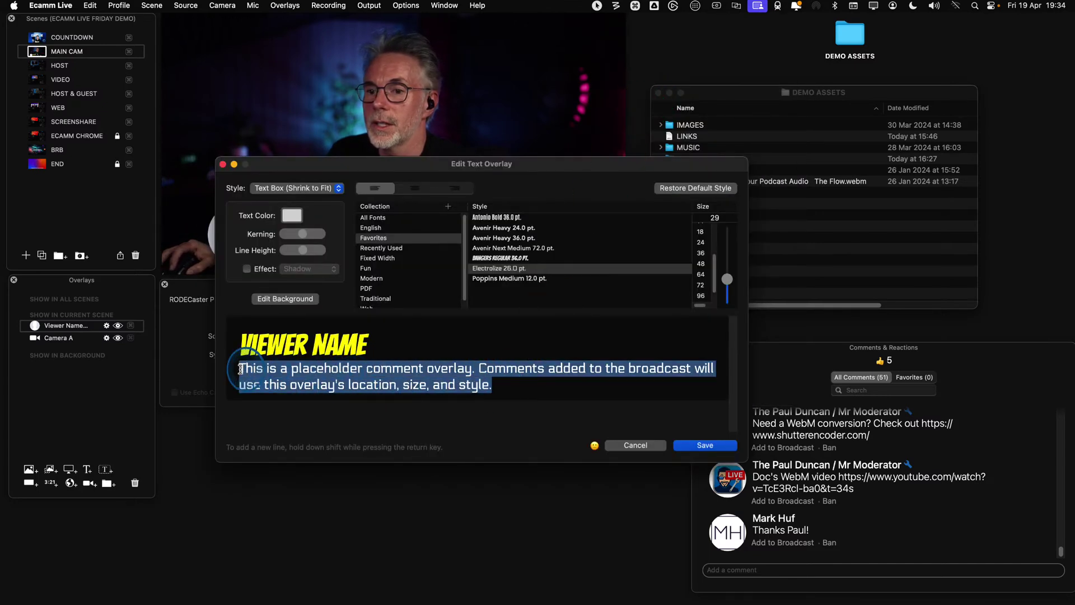
click(727, 279)
drag(728, 283, 728, 278)
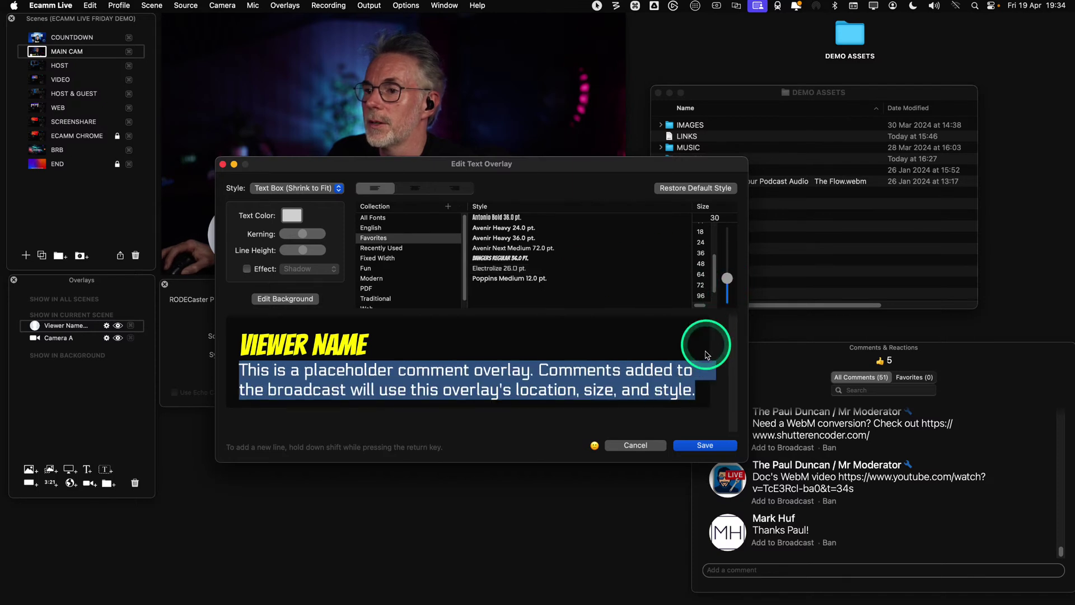
click(708, 445)
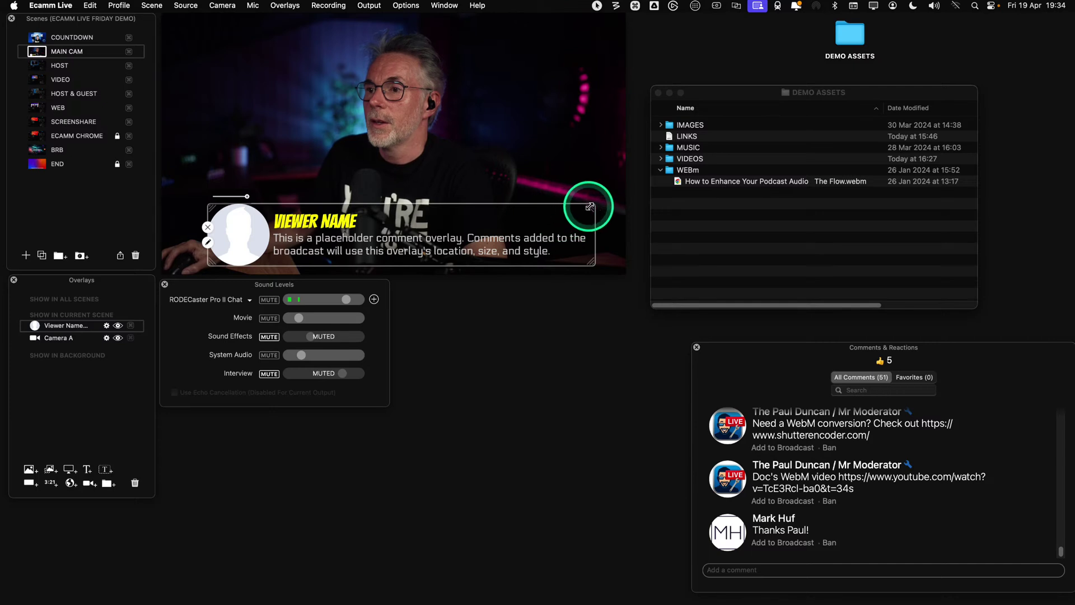
Reshape the placeholder comment into a tall, narrow box in the upper-left area of the camera picture and shrink its avatar slightly
drag(590, 207, 378, 74)
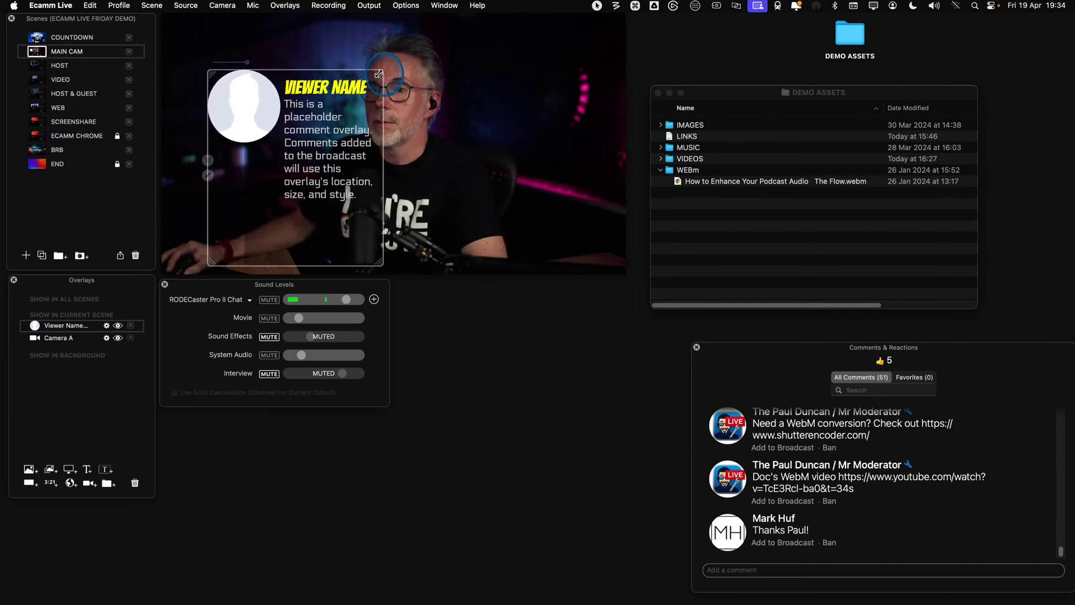
drag(338, 105, 294, 77)
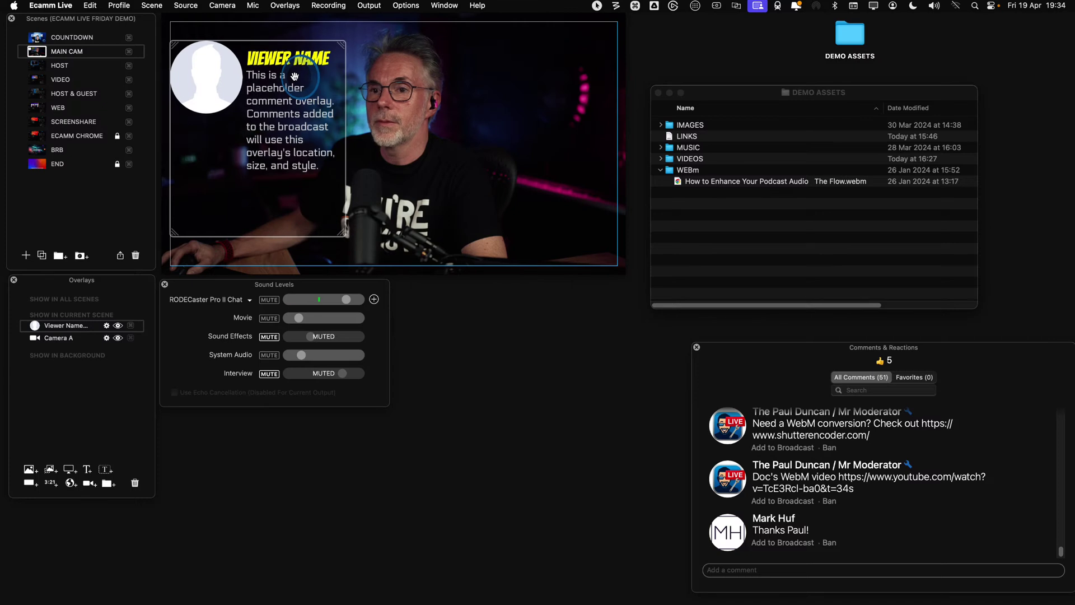
drag(211, 24, 205, 34)
key(super+z)
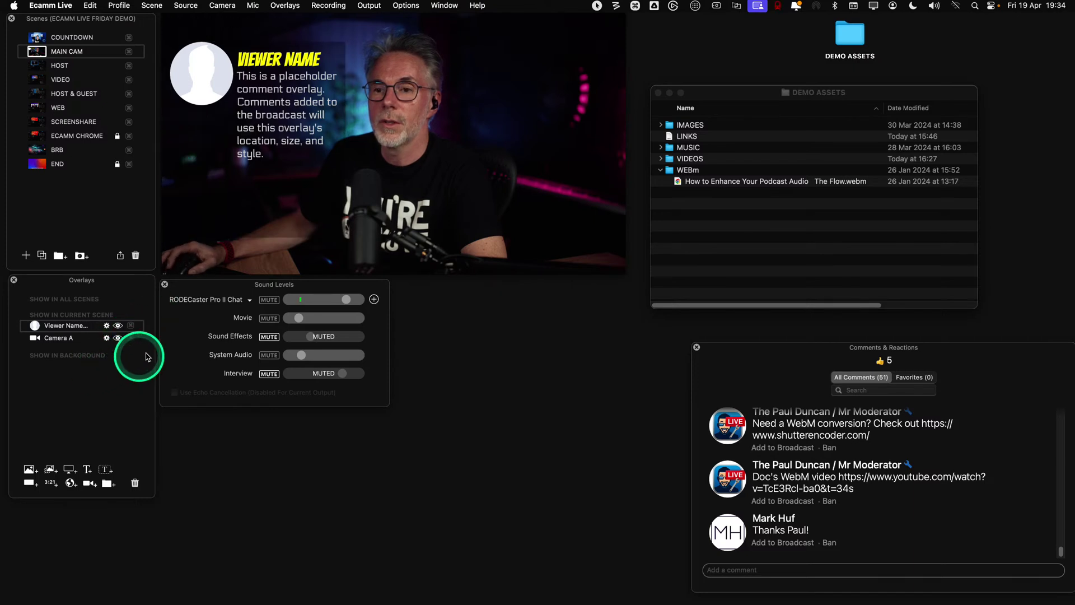
Show the shutterencoder.com comment on the broadcast in the restyled overlay and remove it from the broadcast
click(739, 430)
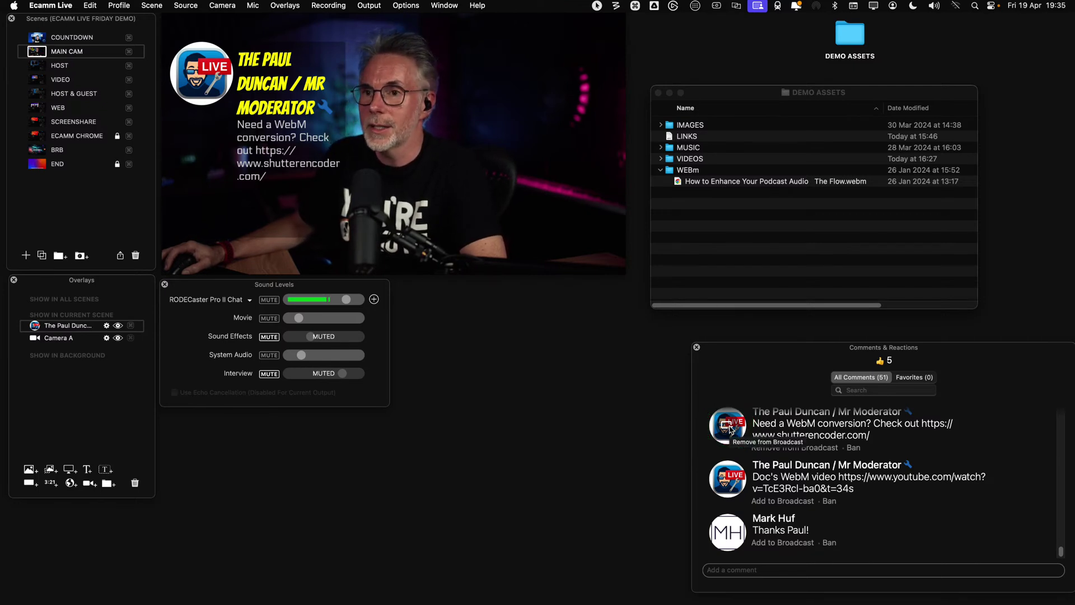
click(731, 430)
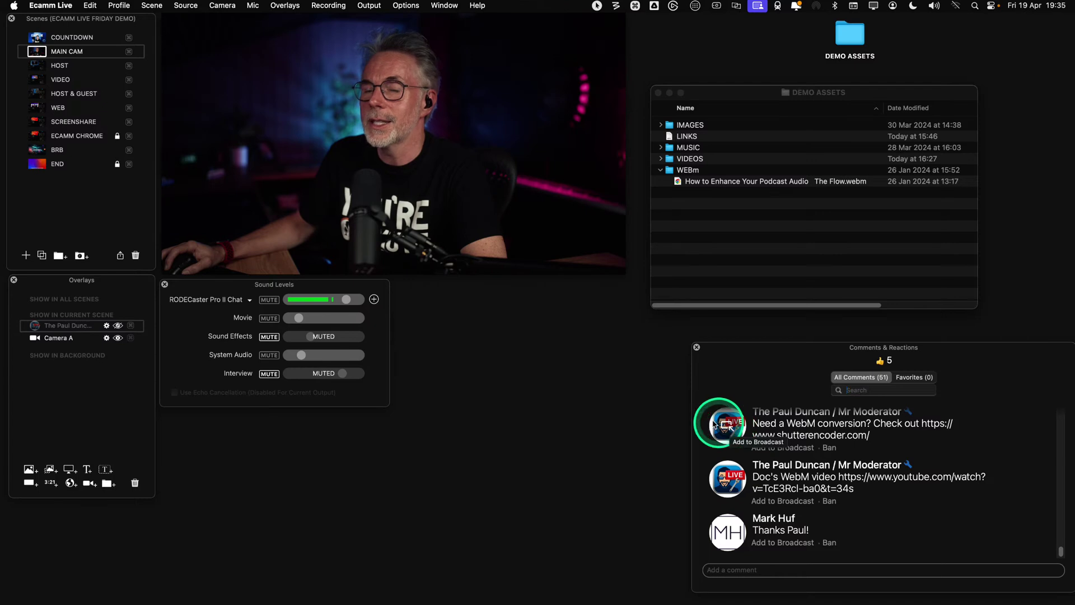
click(581, 397)
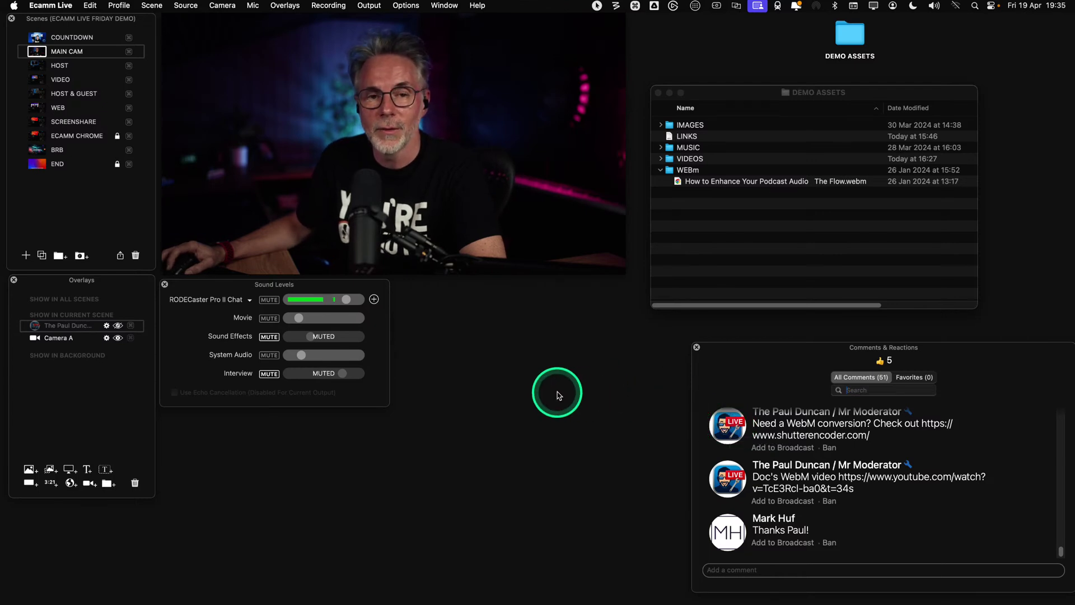
Close the DEMO ASSETS folder window
mouse_move(507, 65)
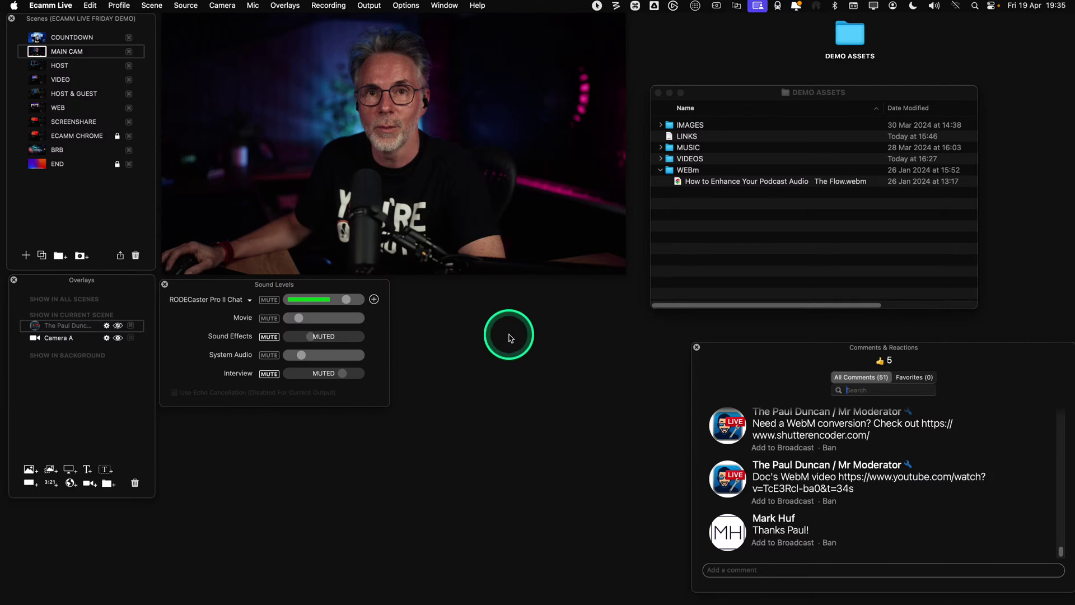
click(657, 94)
mouse_move(384, 136)
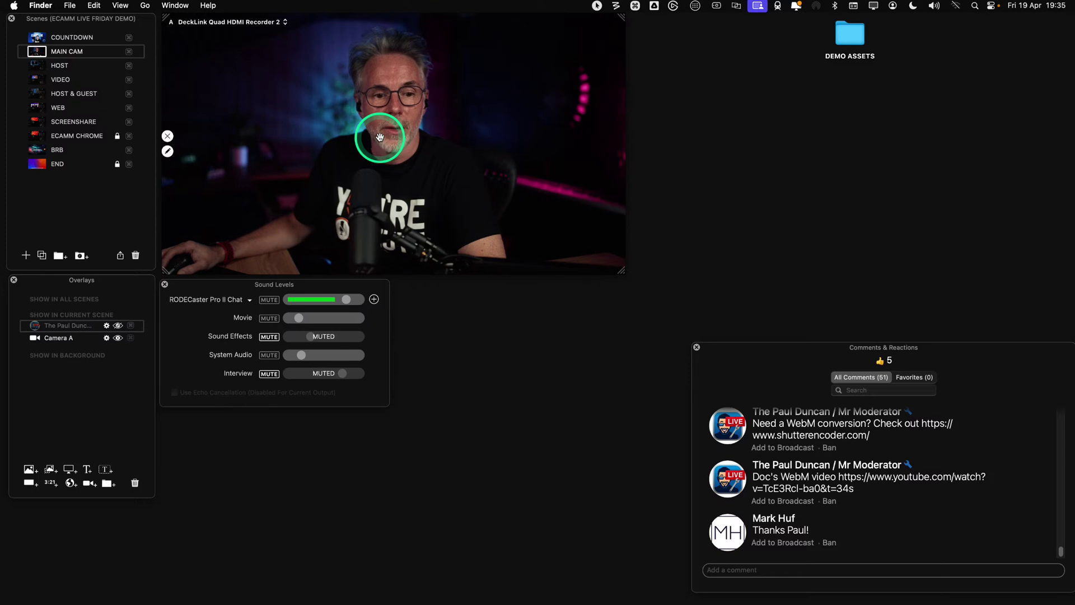
key(super)
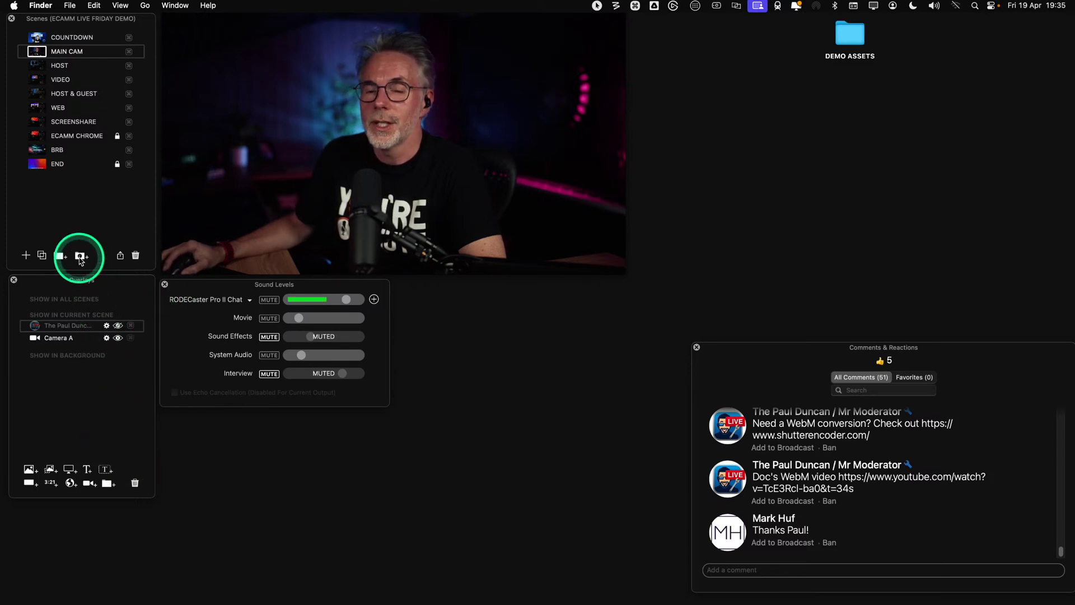
key(super)
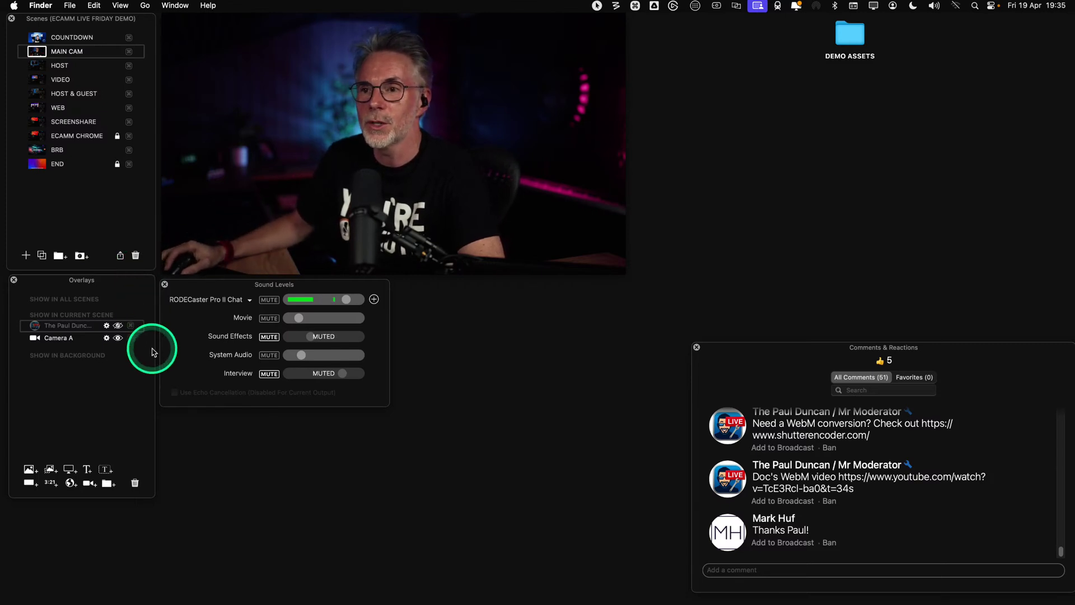
Present the event web page in the ECAMM CHROME scene down to its ticket-sale countdown, and return to the MAIN CAM scene
click(35, 137)
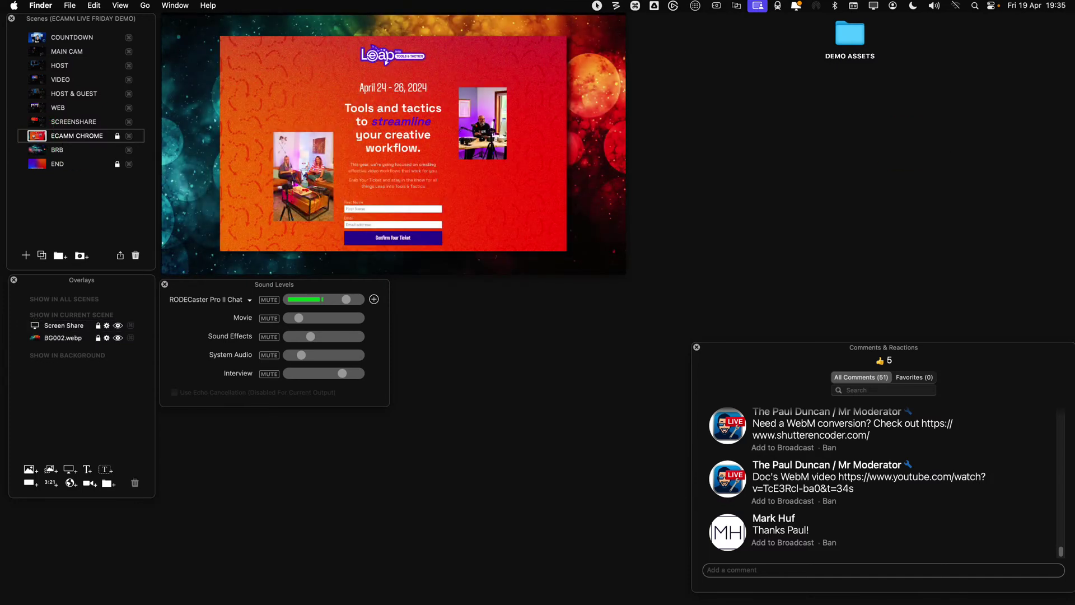
scroll(323, 38, down, 5)
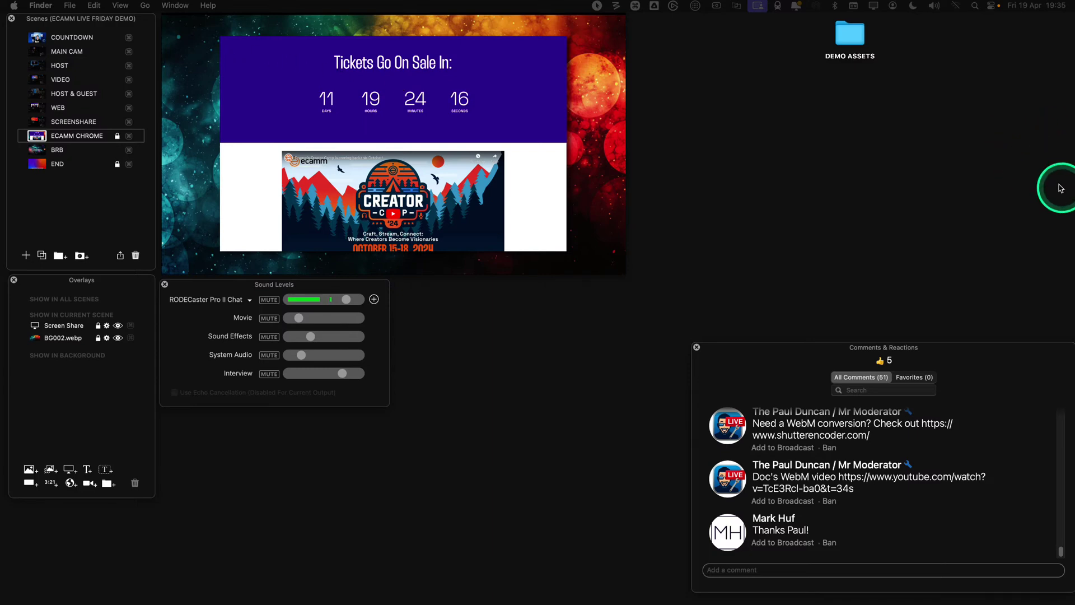
click(37, 54)
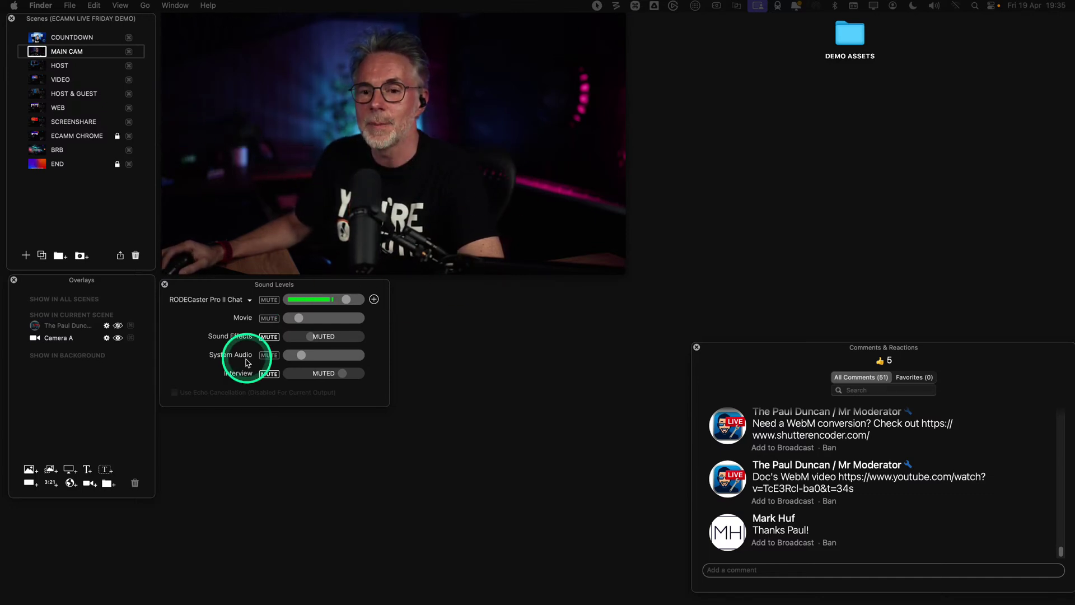
Start a new countdown overlay in the MAIN CAM scene and set its type to Countdown to a Date/Time
key(ctrl)
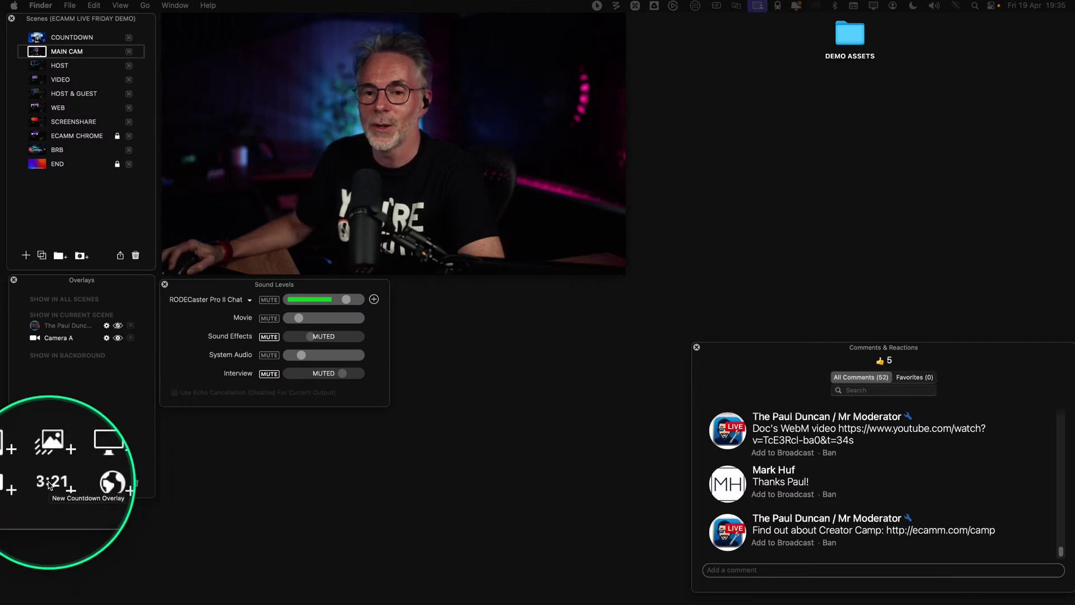
click(50, 483)
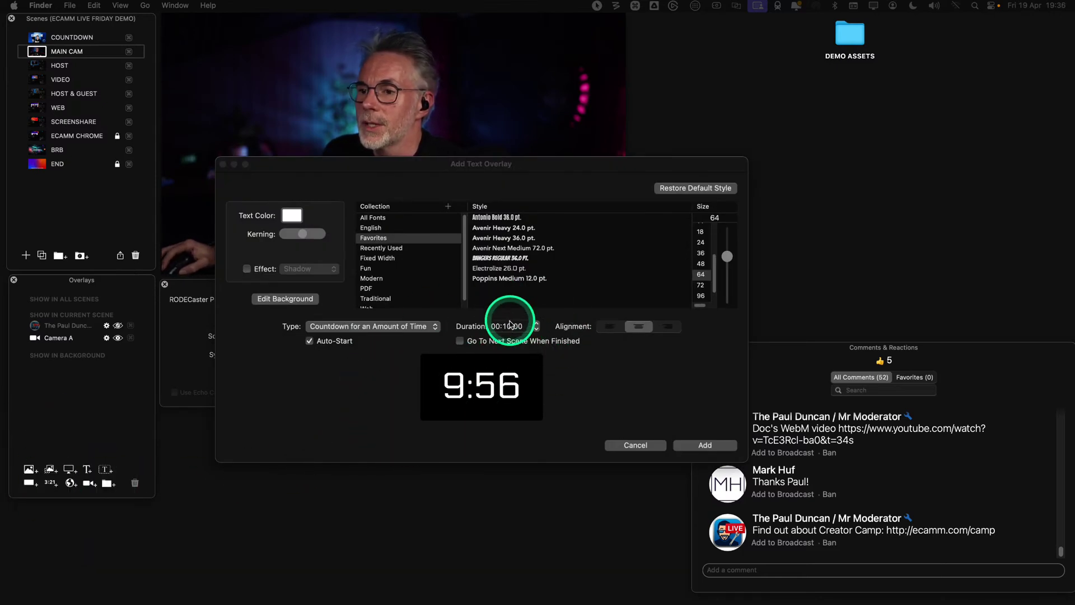
key(ctrl)
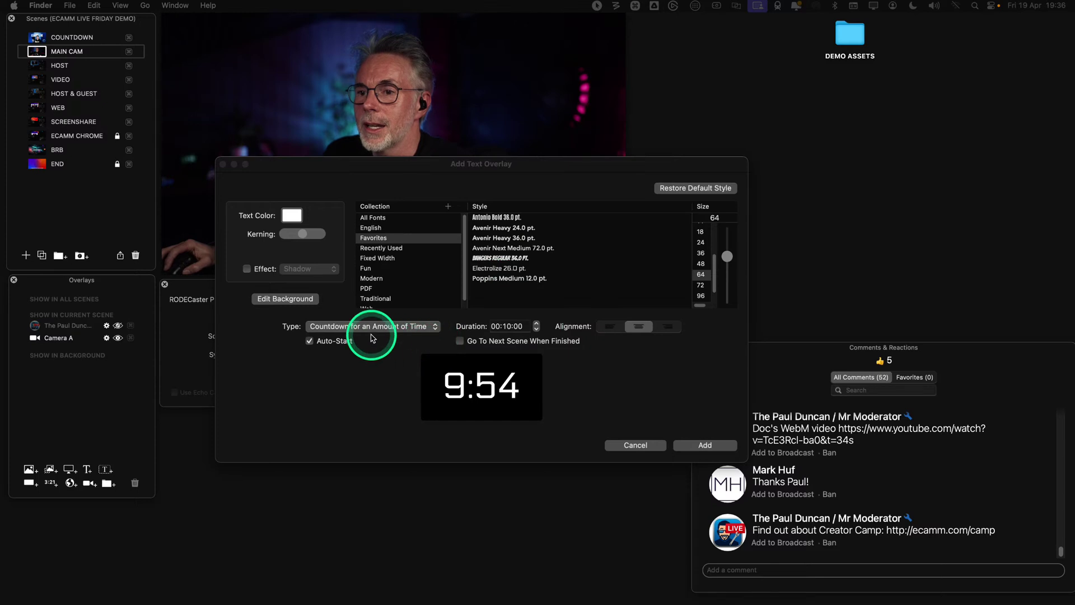
key(ctrl)
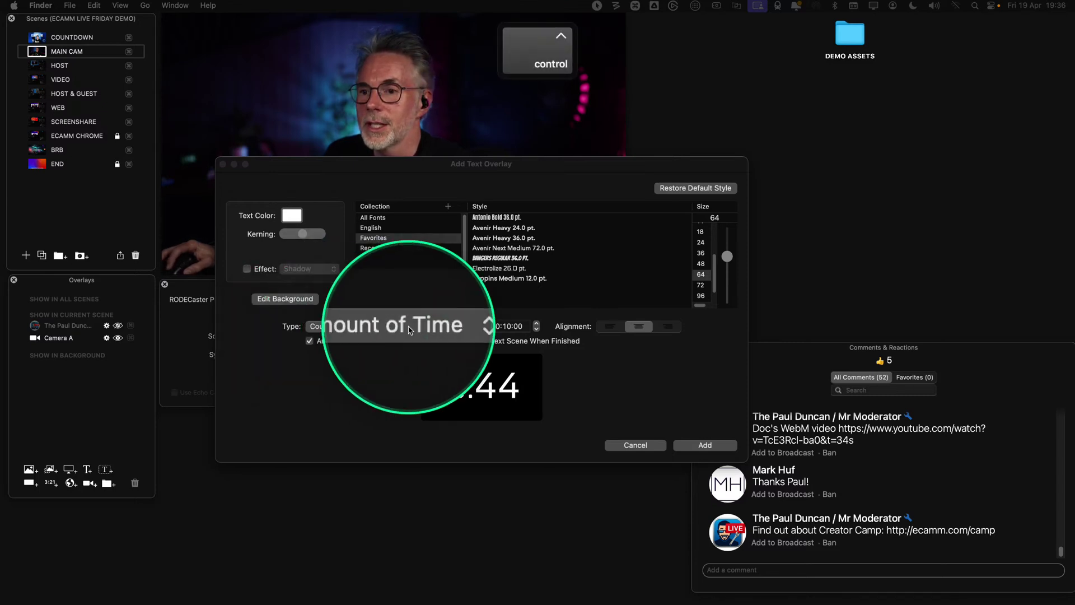
click(423, 329)
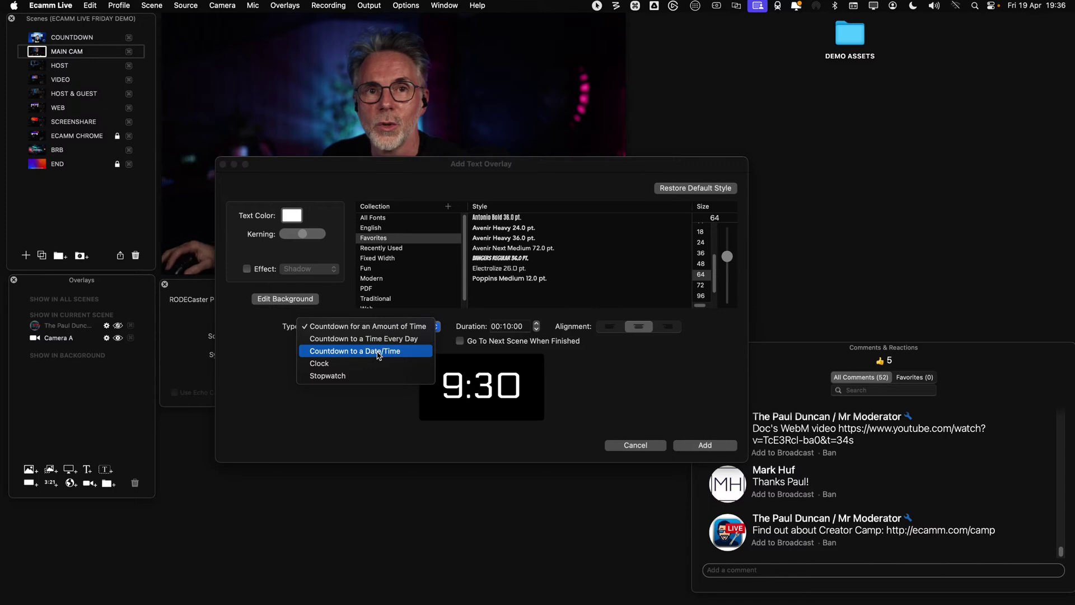
click(379, 355)
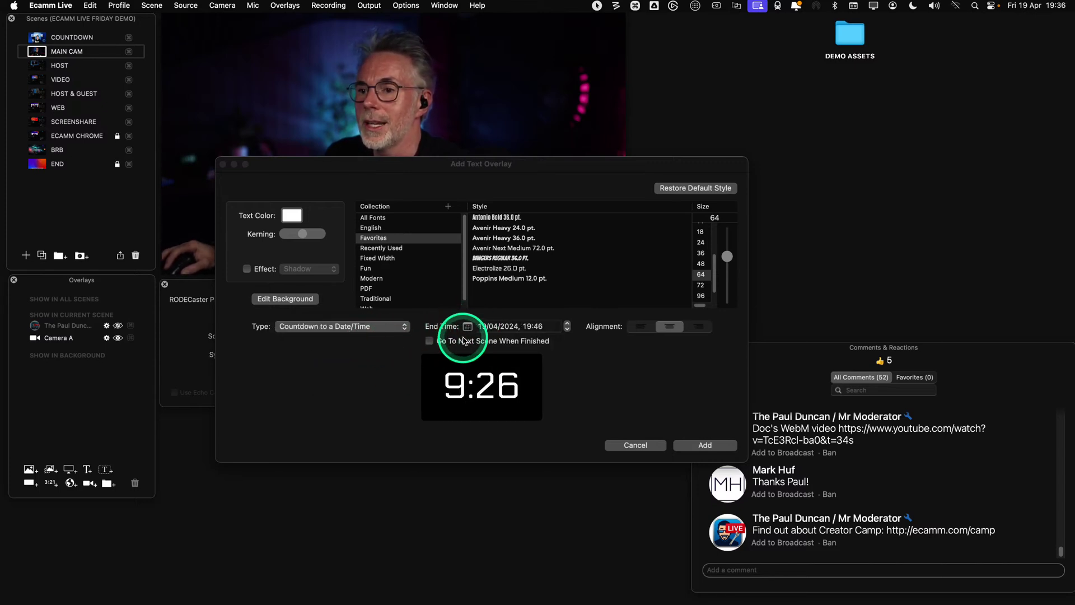
Set the countdown's end date to 1 May 2024
click(468, 327)
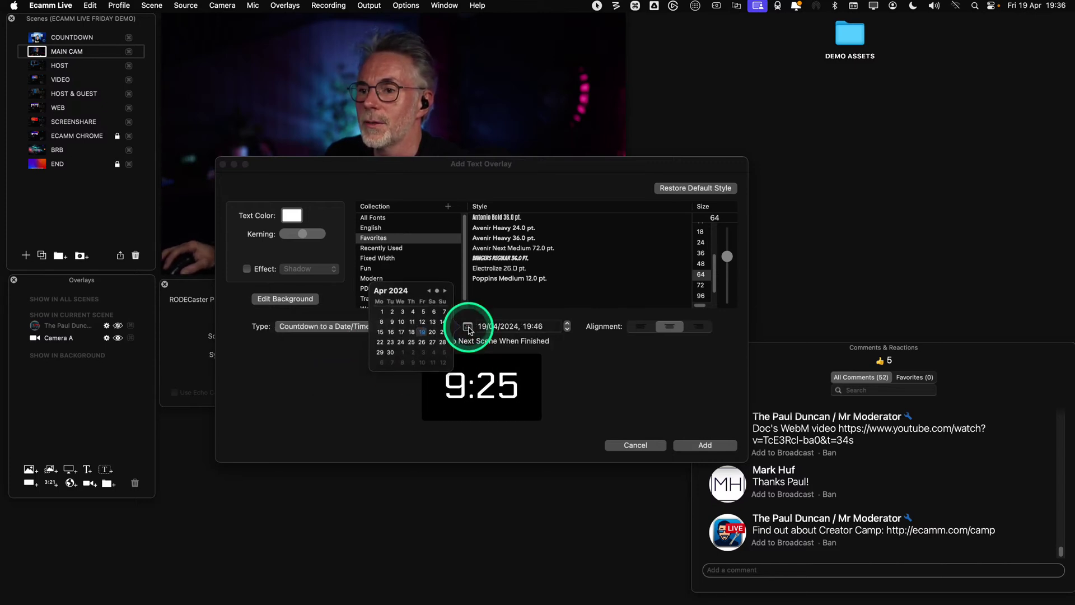
click(446, 291)
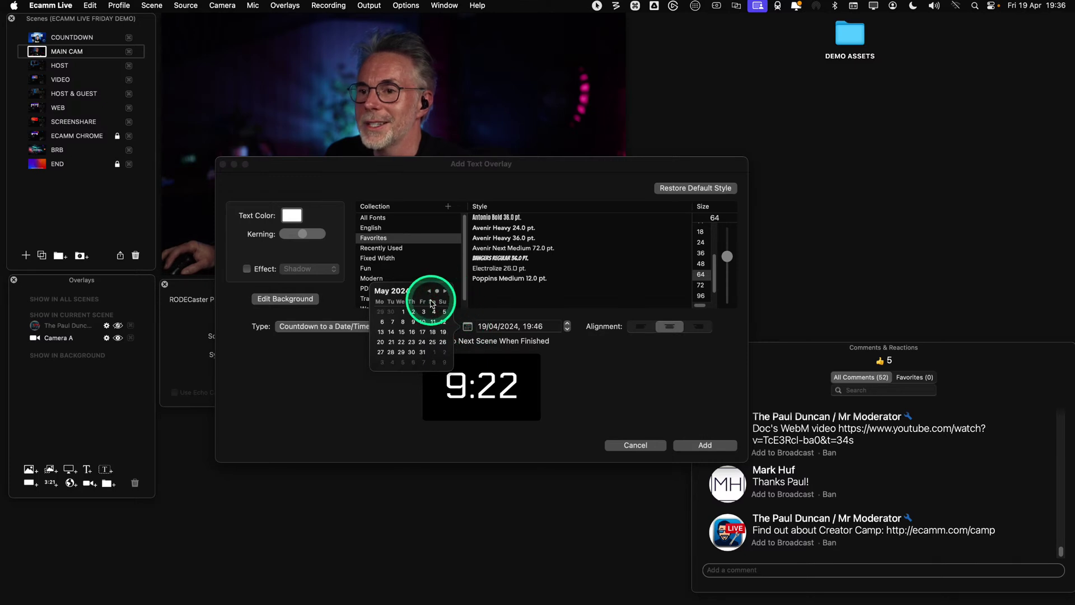
click(405, 312)
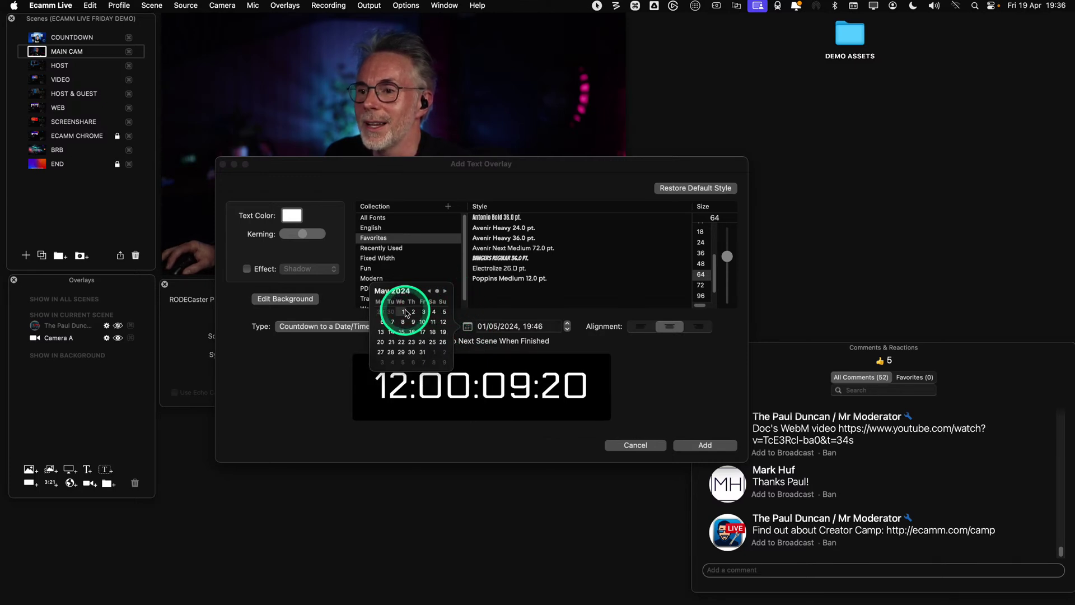
Set the countdown's end time to 15:00
click(527, 329)
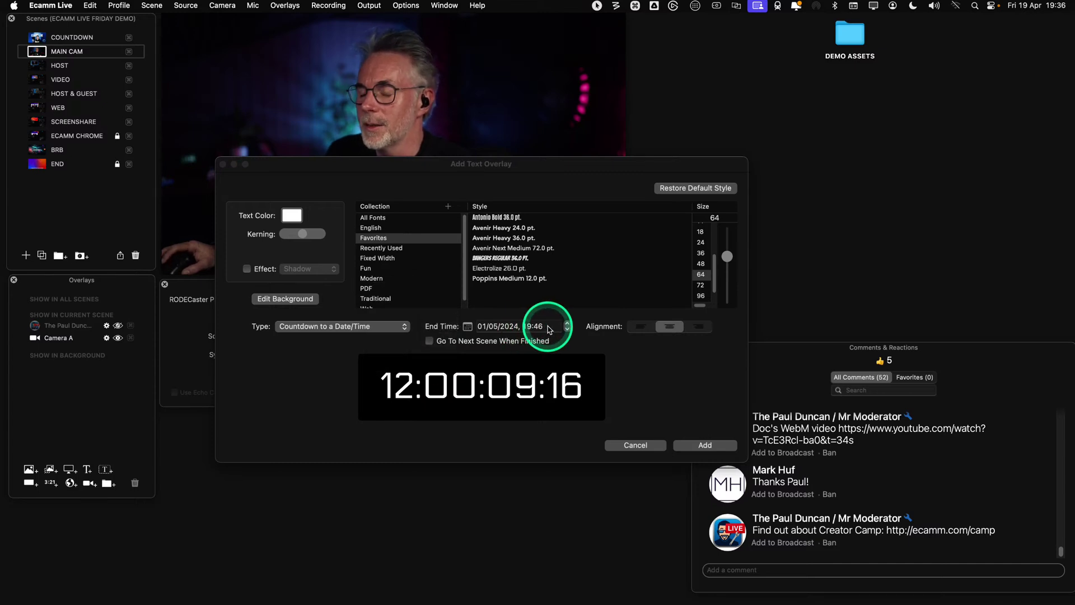
click(544, 328)
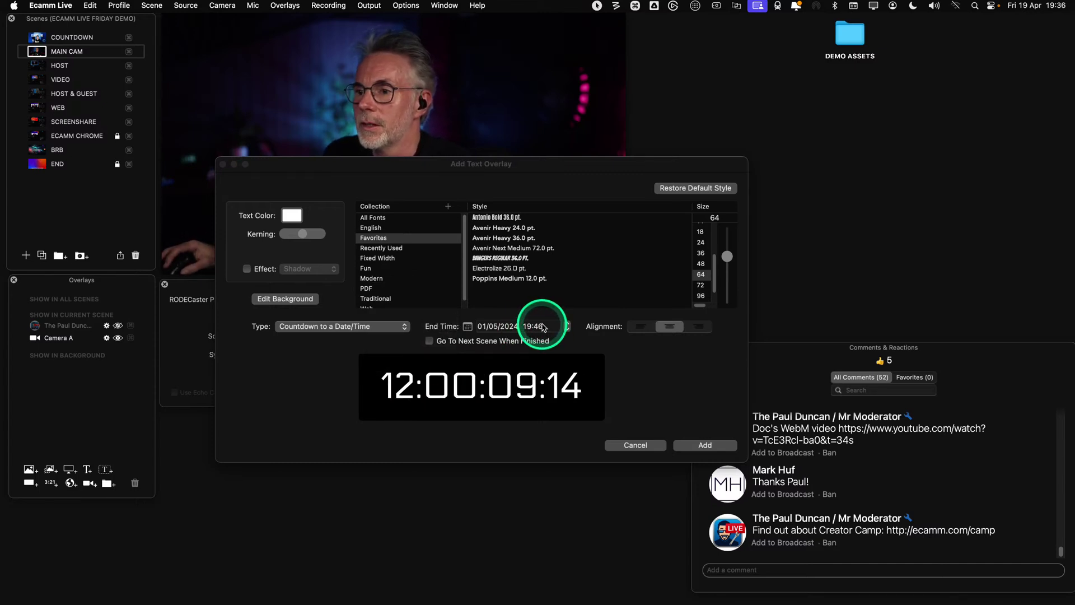
click(476, 328)
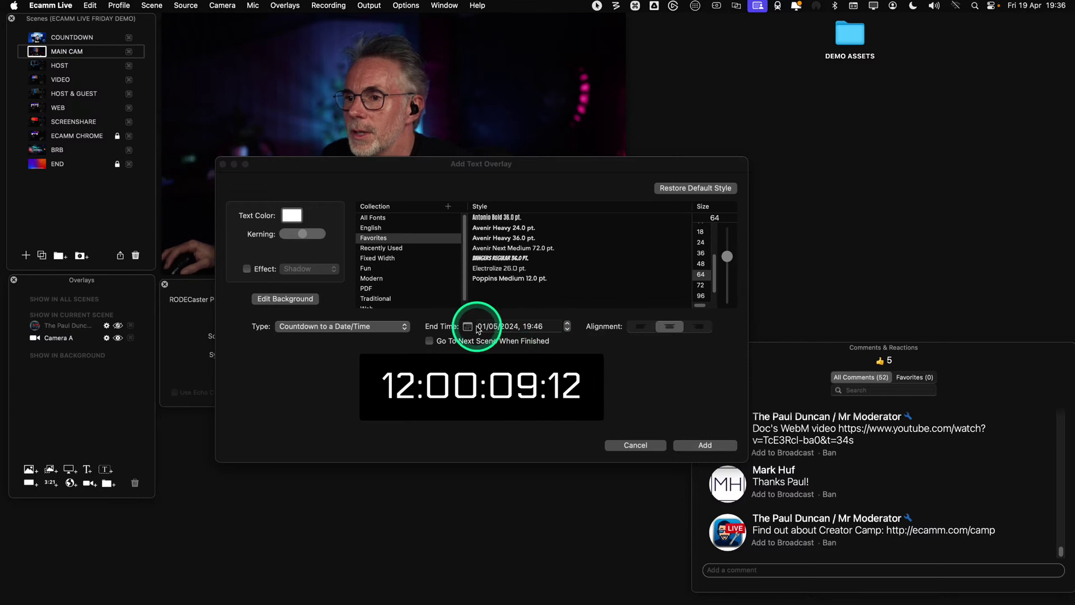
click(532, 326)
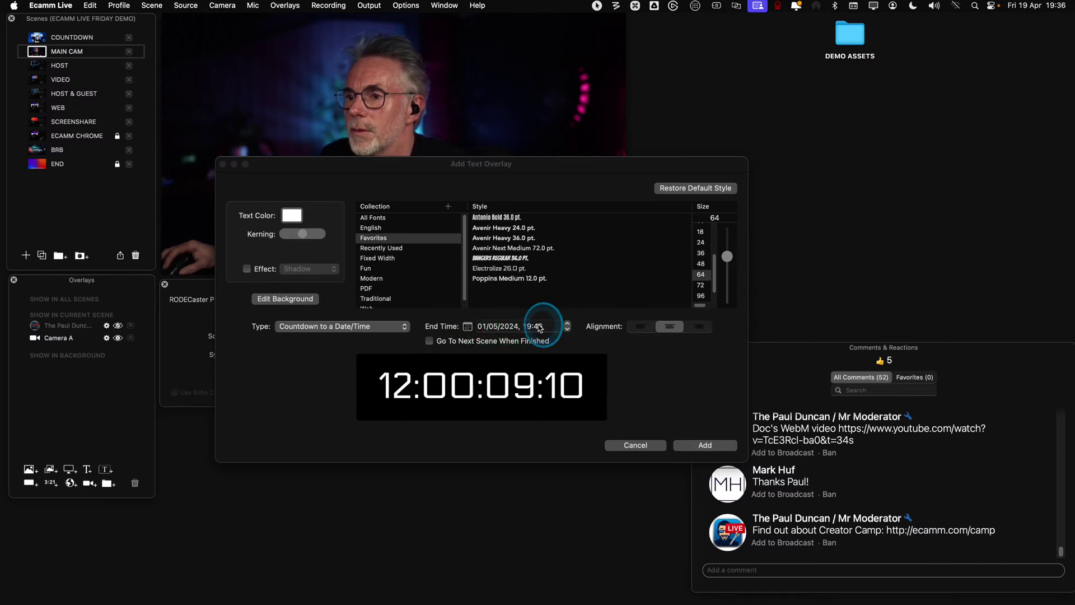
click(536, 325)
key(BackSpace)
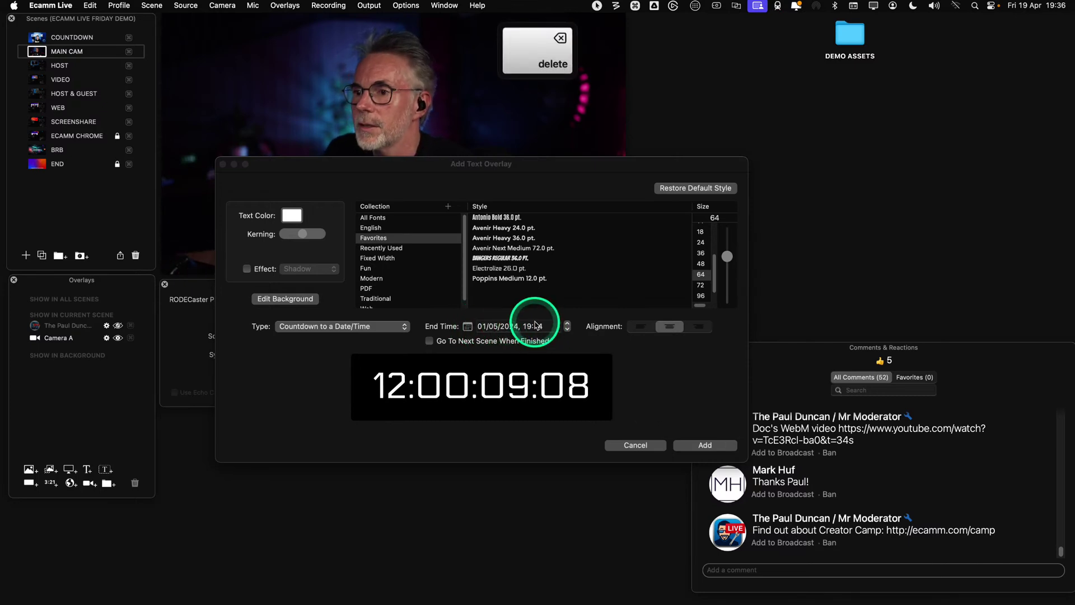
click(561, 323)
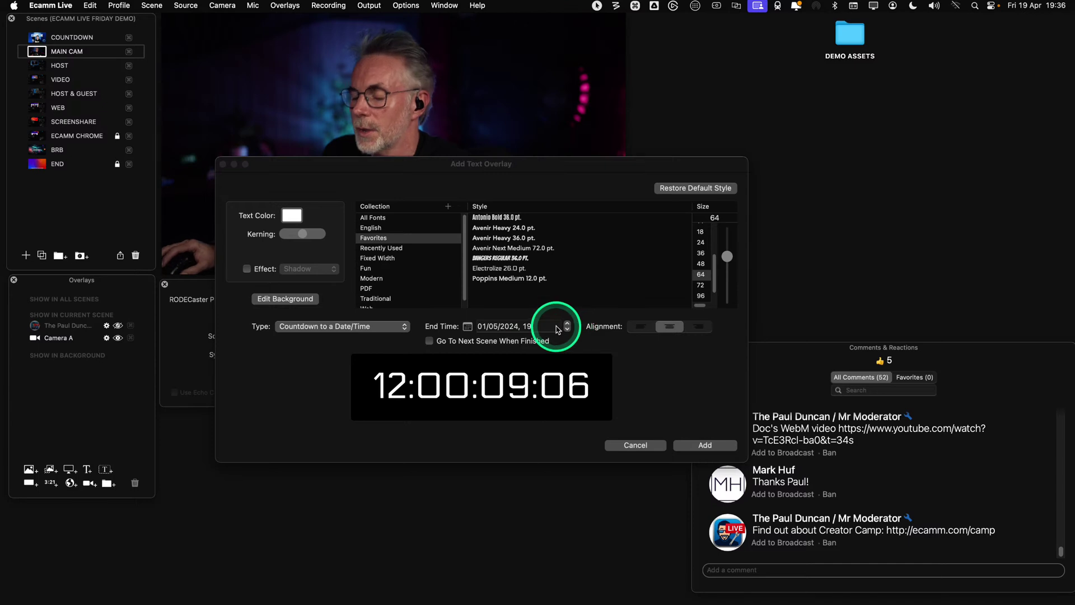
key(BackSpace)
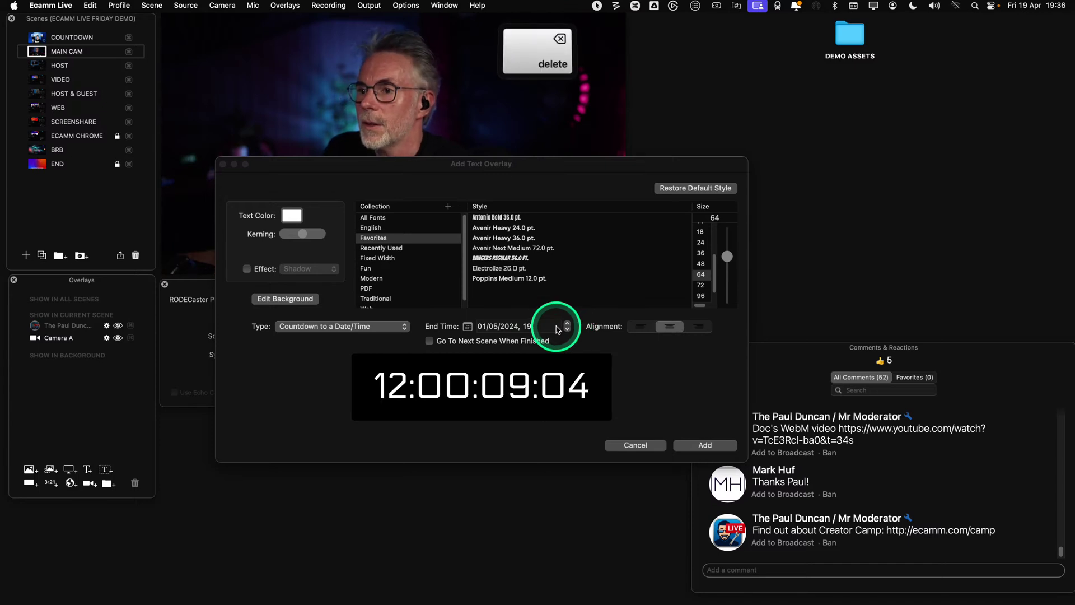
click(534, 326)
text(:00)
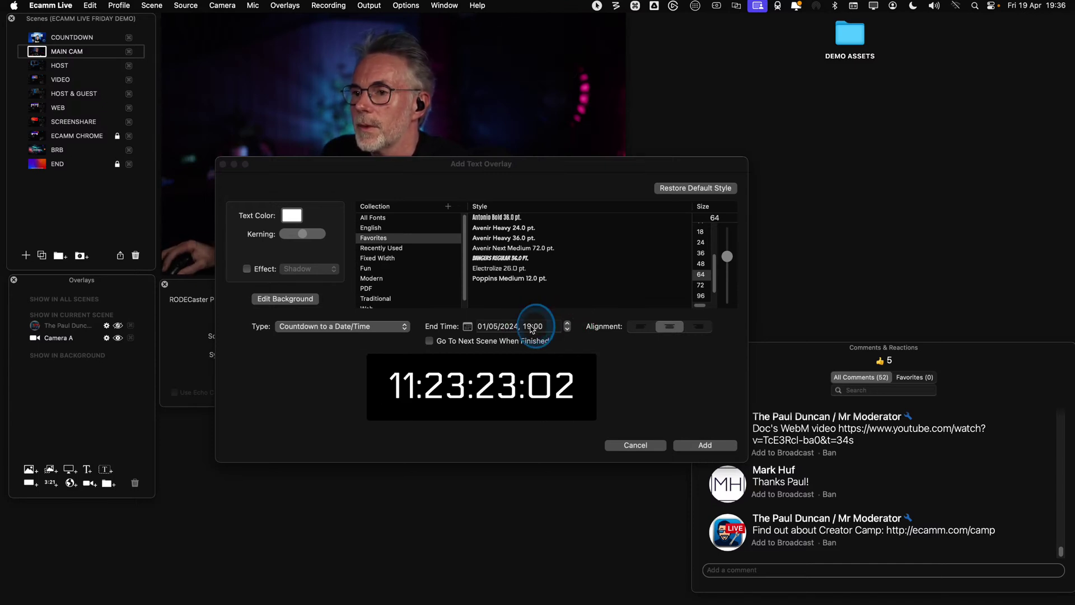
click(532, 327)
text(15)
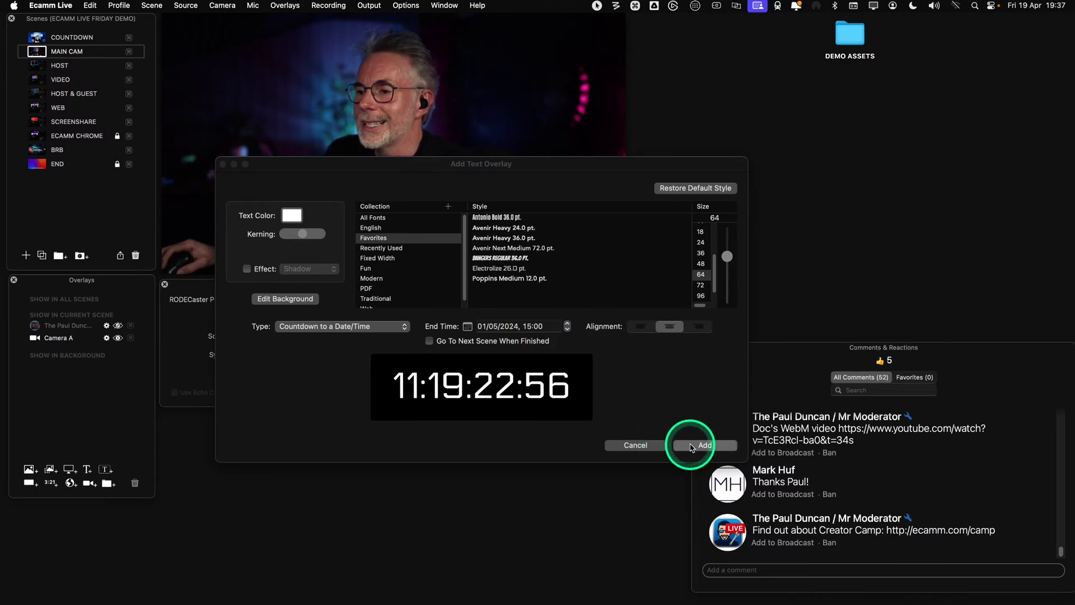
Add the countdown overlay to the scene, enlarge it and place it across the lower middle of the camera picture
click(692, 446)
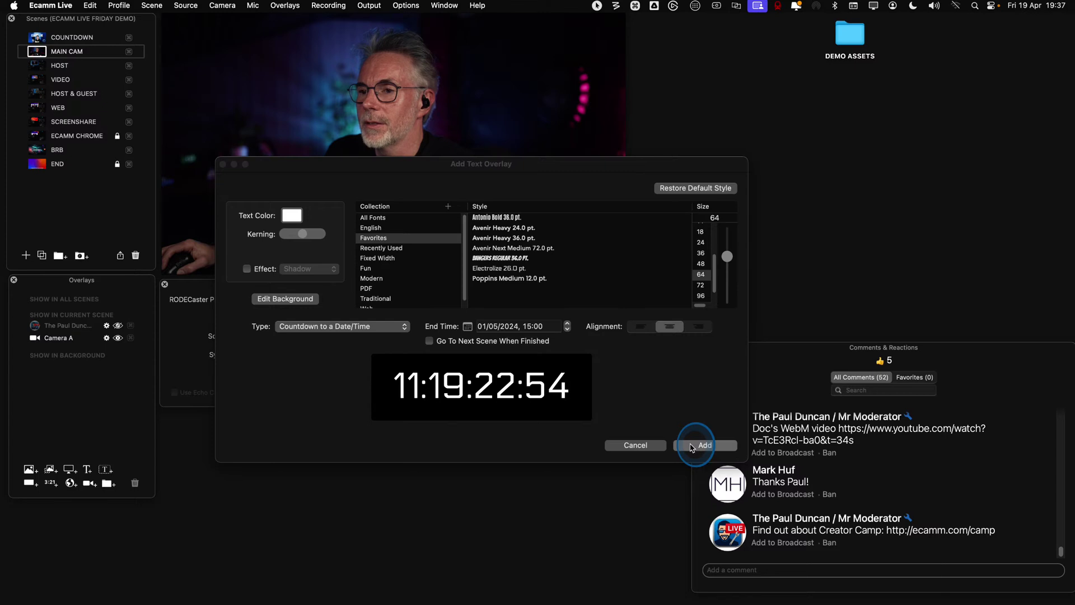
click(692, 446)
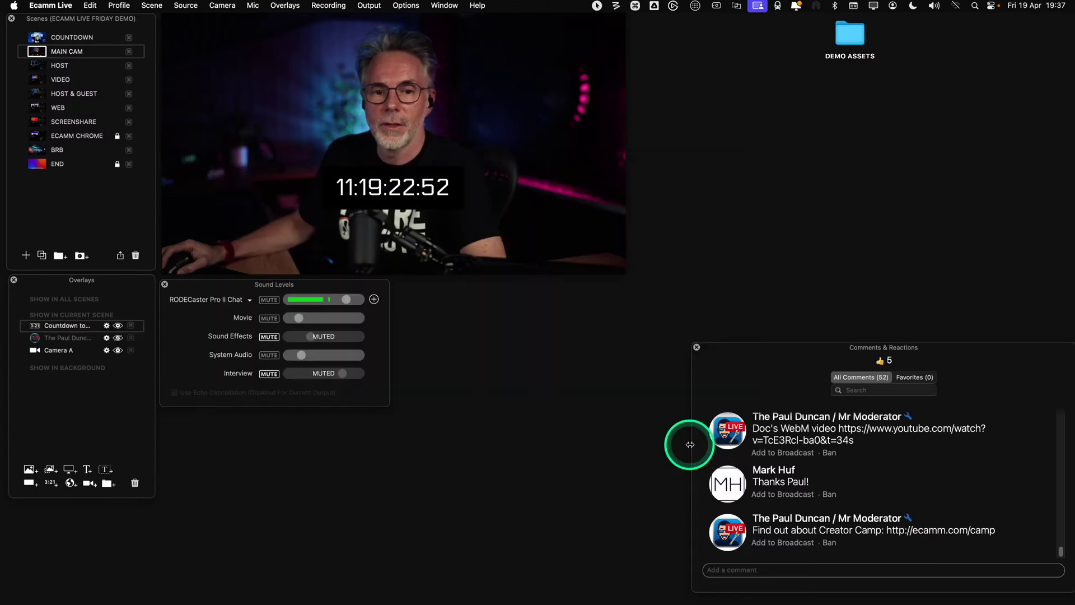
mouse_move(427, 187)
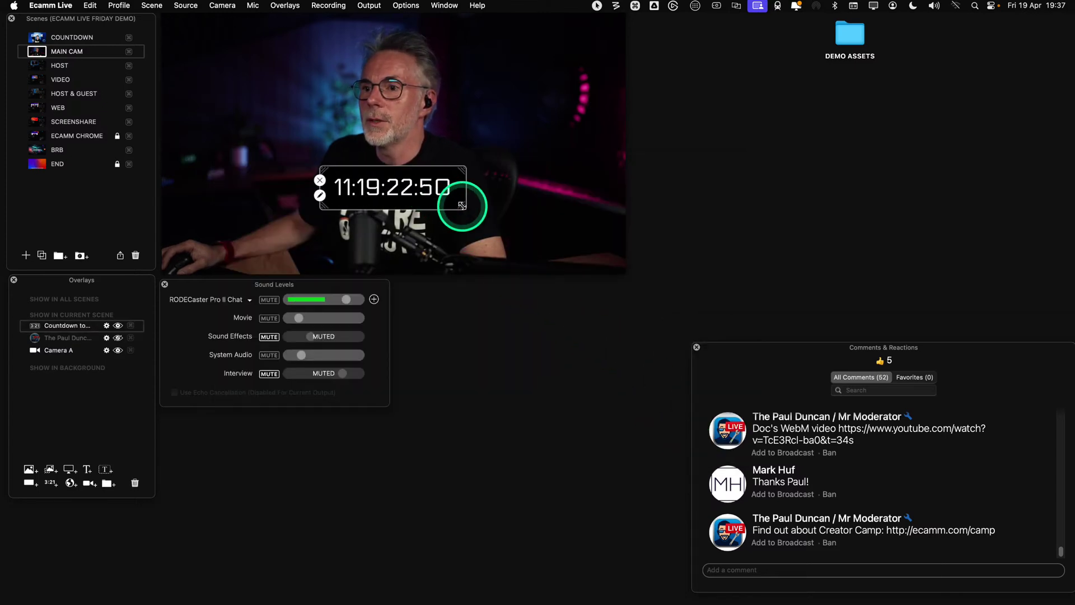
drag(462, 205, 552, 235)
drag(470, 208, 417, 229)
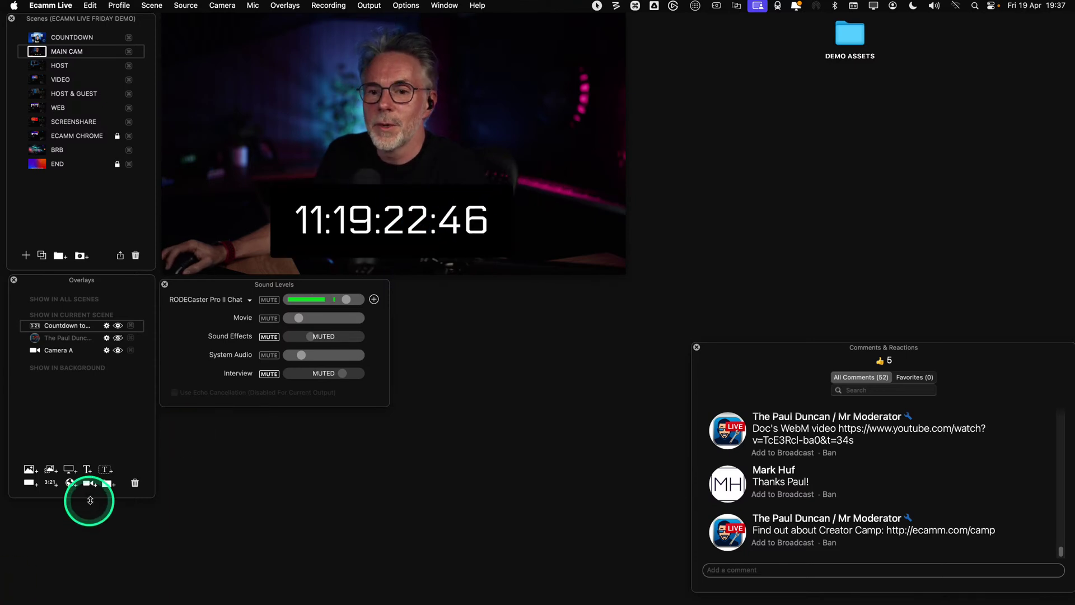
Add a screen share overlay showing the ticket-sale page, enlarged directly above the countdown for comparison, and hide it
click(70, 471)
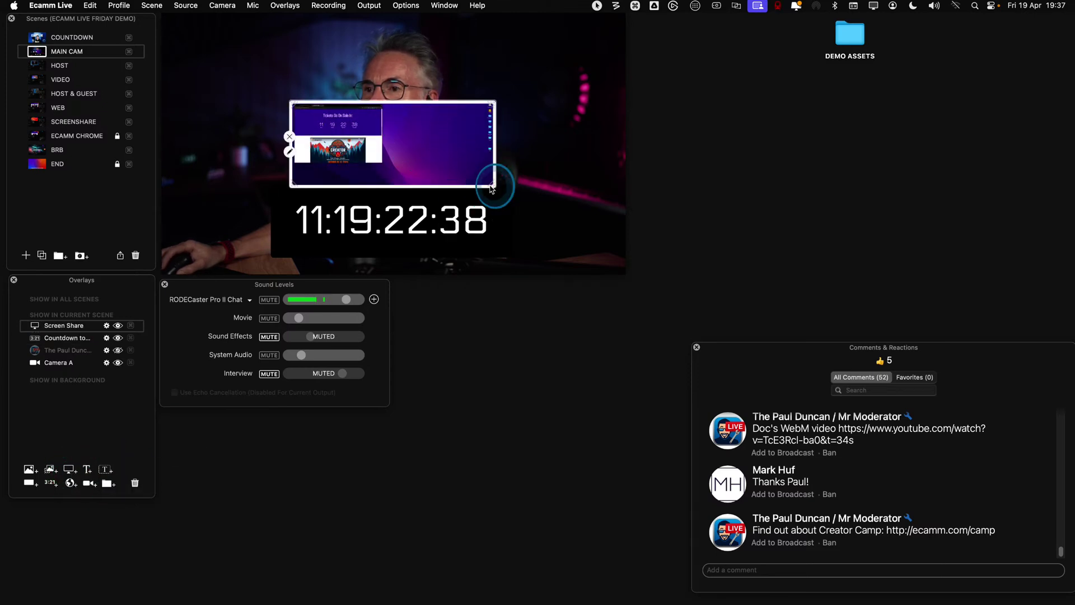
drag(492, 188, 578, 222)
drag(371, 131, 359, 93)
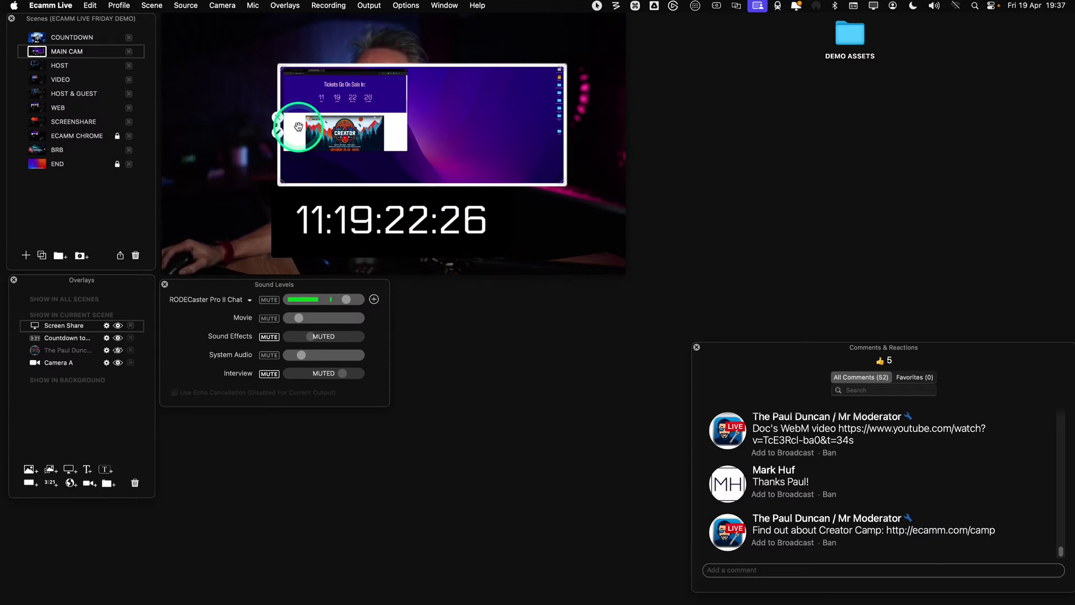
click(278, 116)
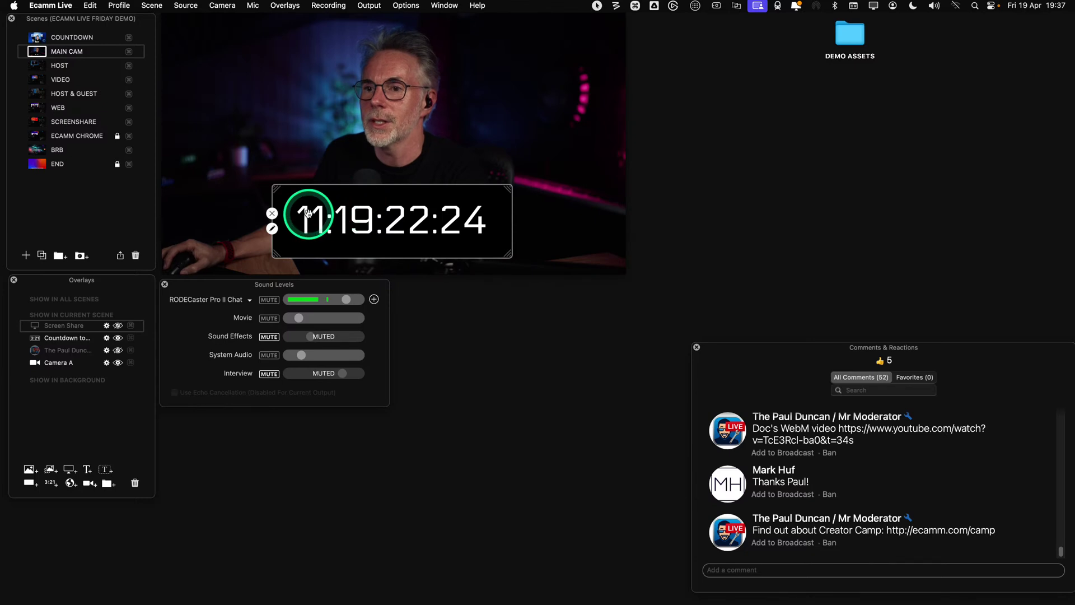
Demonstrate the countdown overlay's visibility control by hiding it, showing it again and leaving it hidden
click(363, 222)
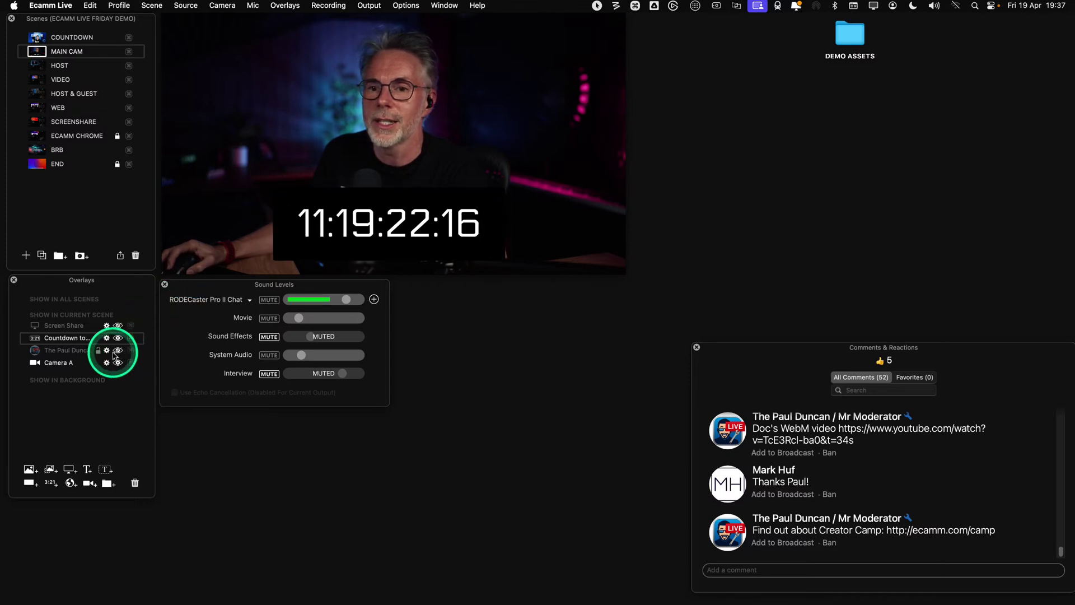
key(ctrl)
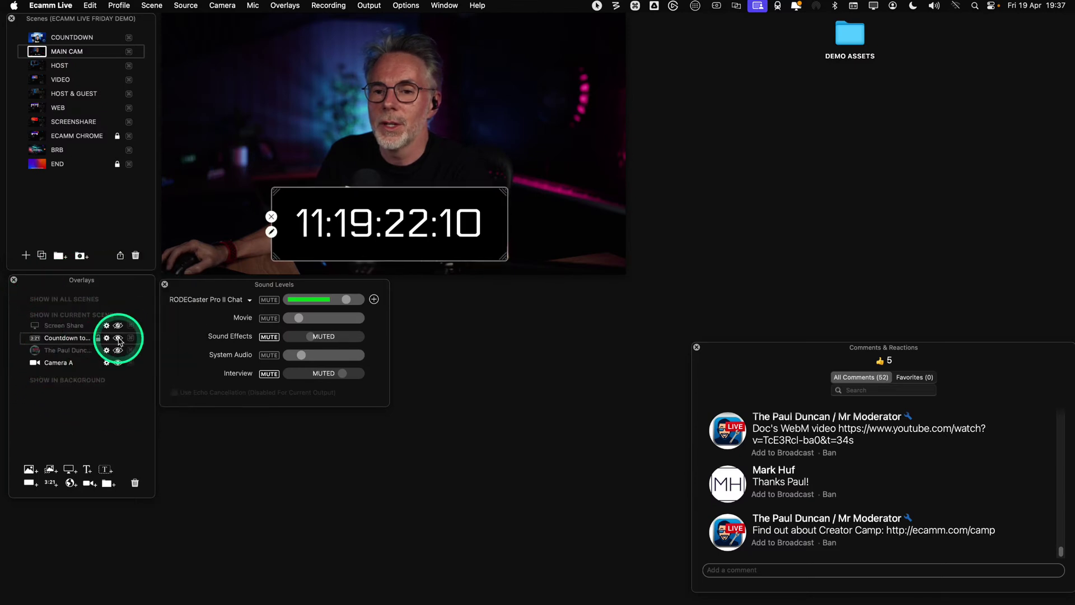
click(118, 338)
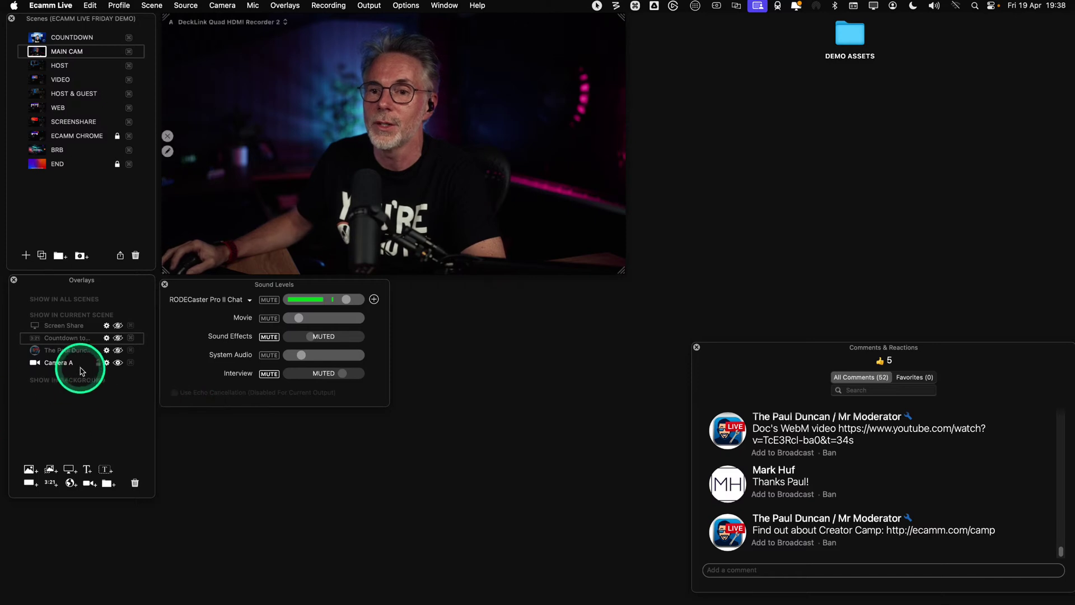
key(ctrl)
click(118, 338)
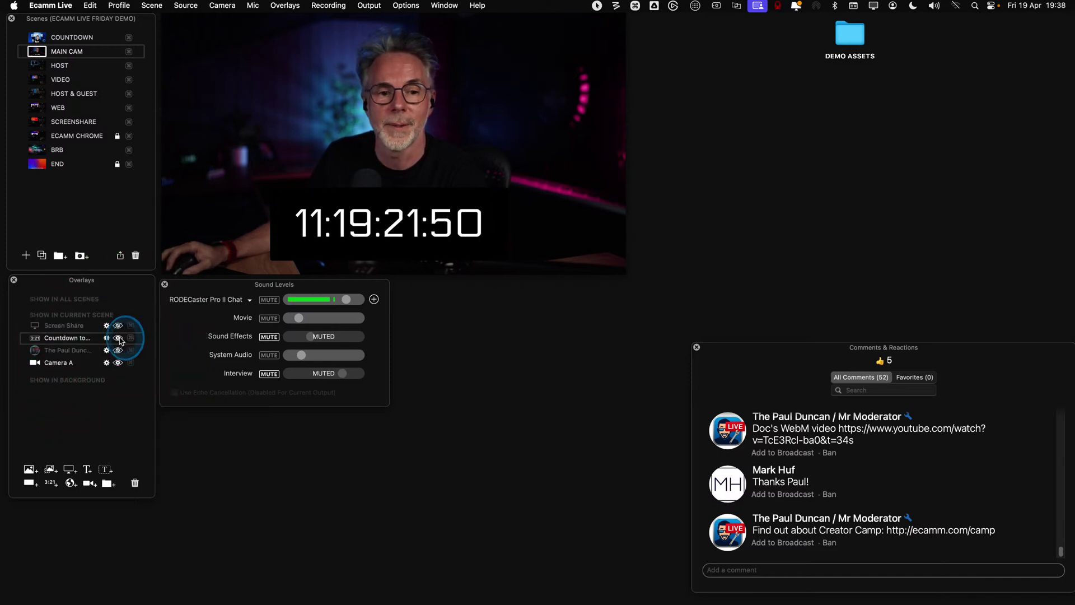
click(118, 339)
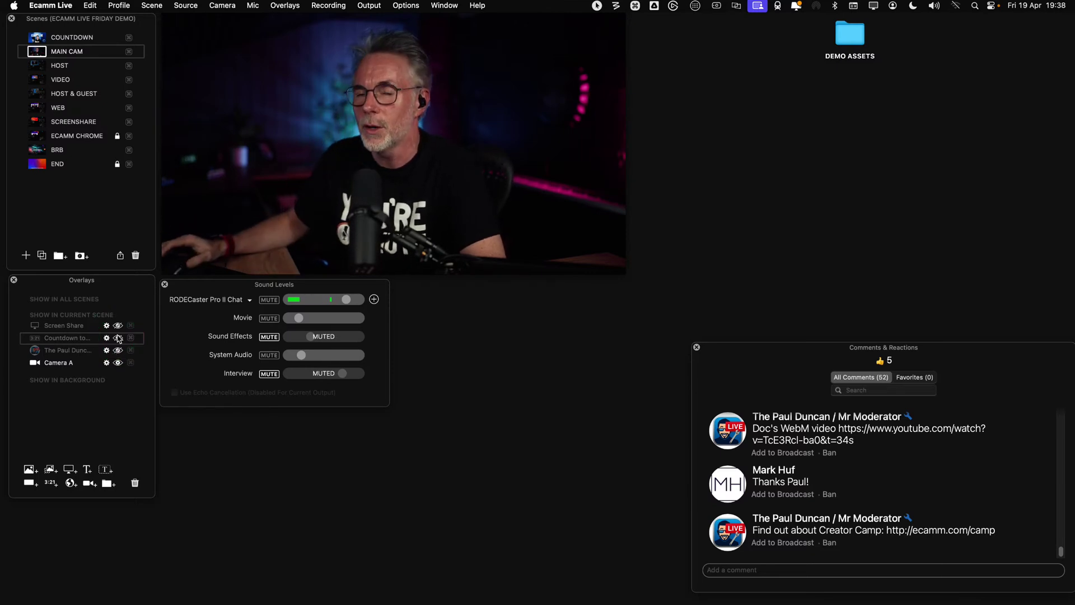
click(112, 297)
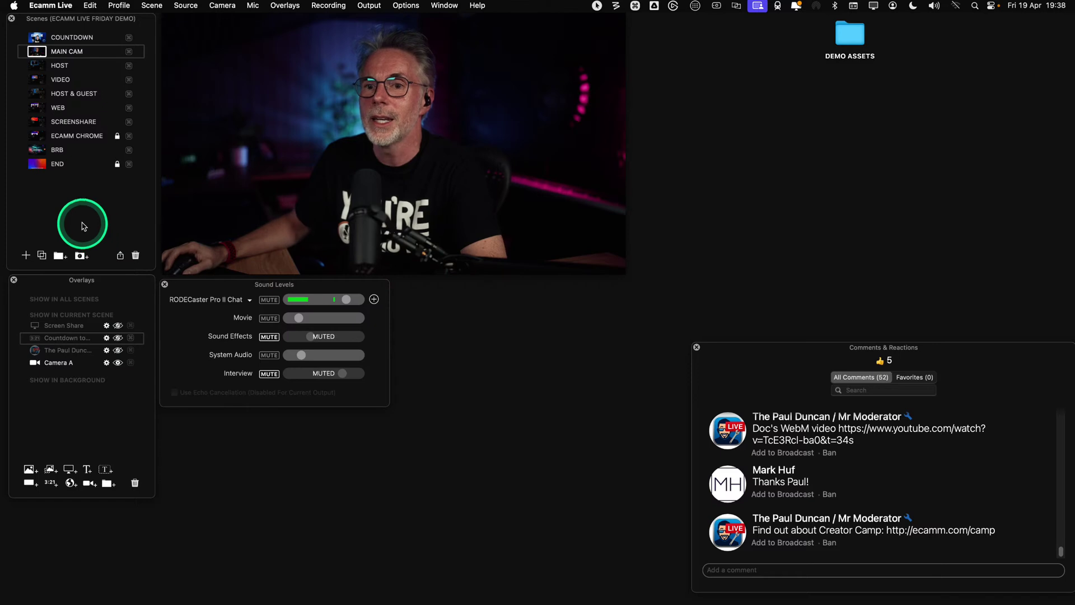
key(ctrl)
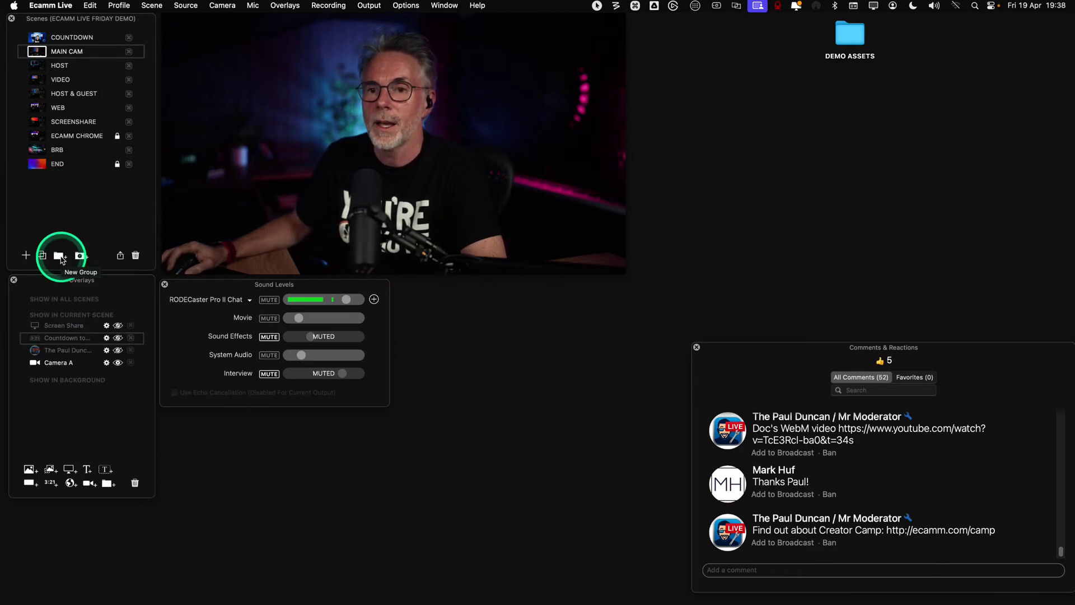
click(59, 256)
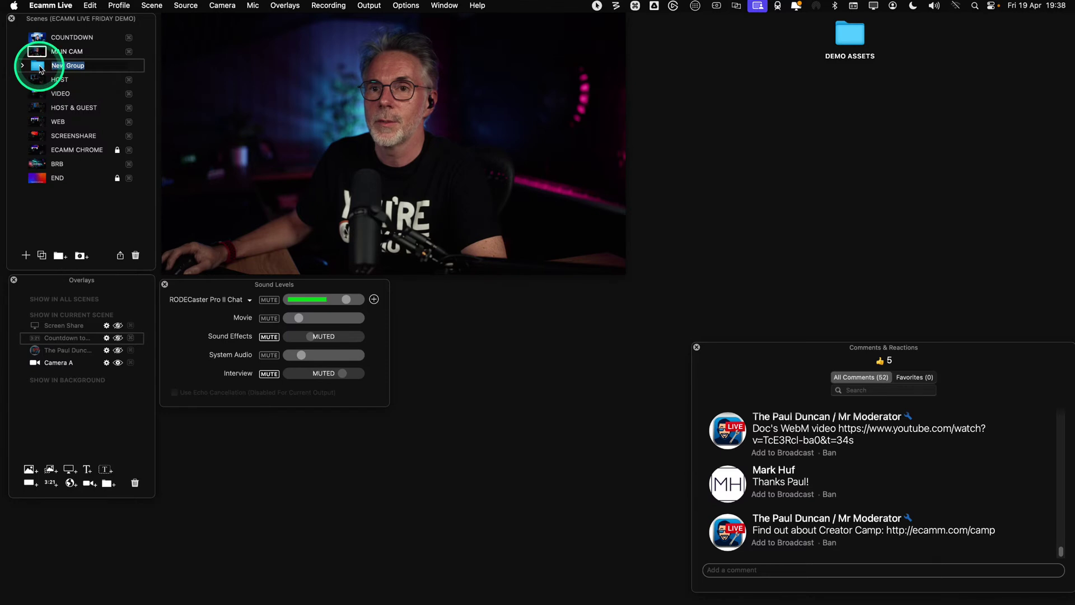
drag(44, 143, 40, 190)
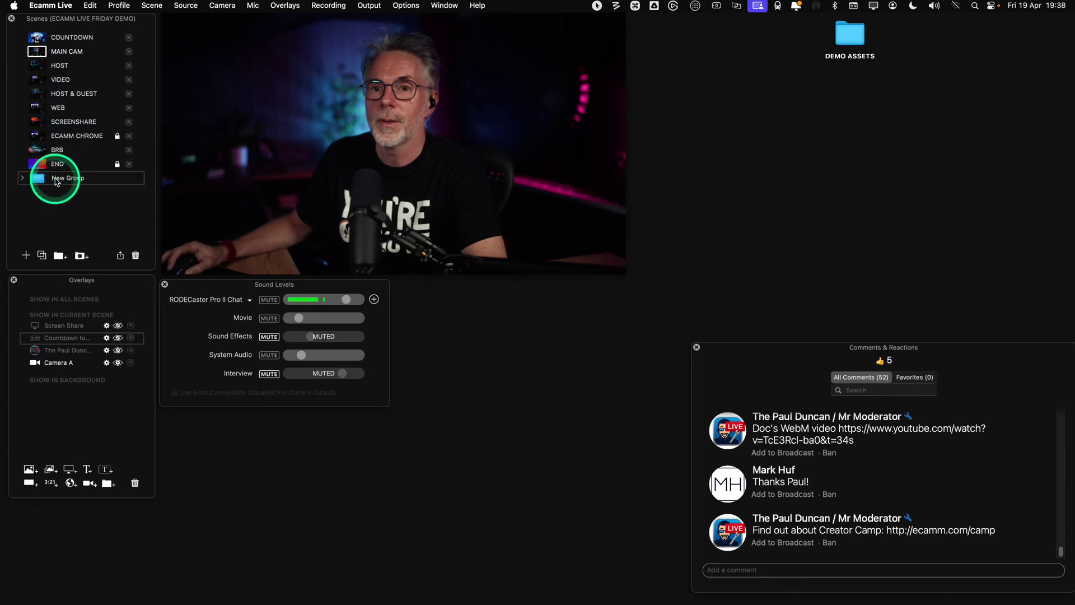
text(AU)
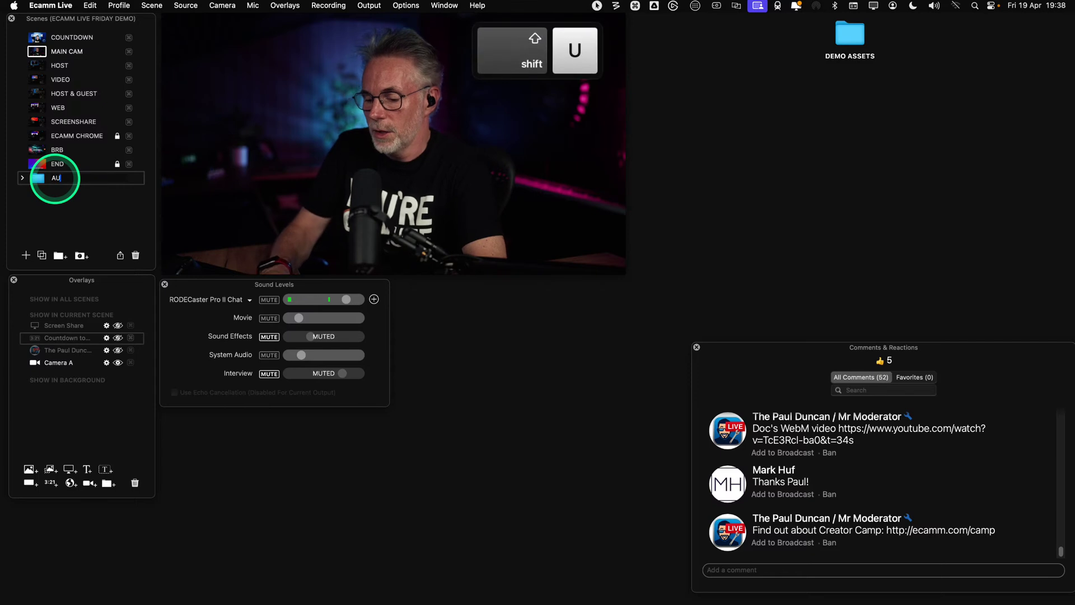
text(TO CAM)
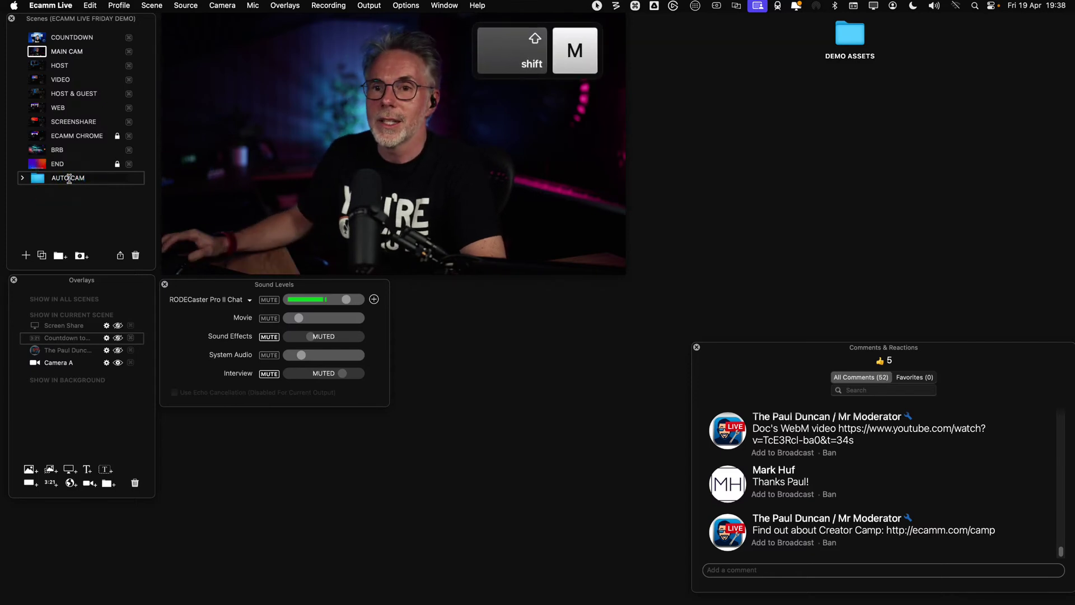
click(72, 215)
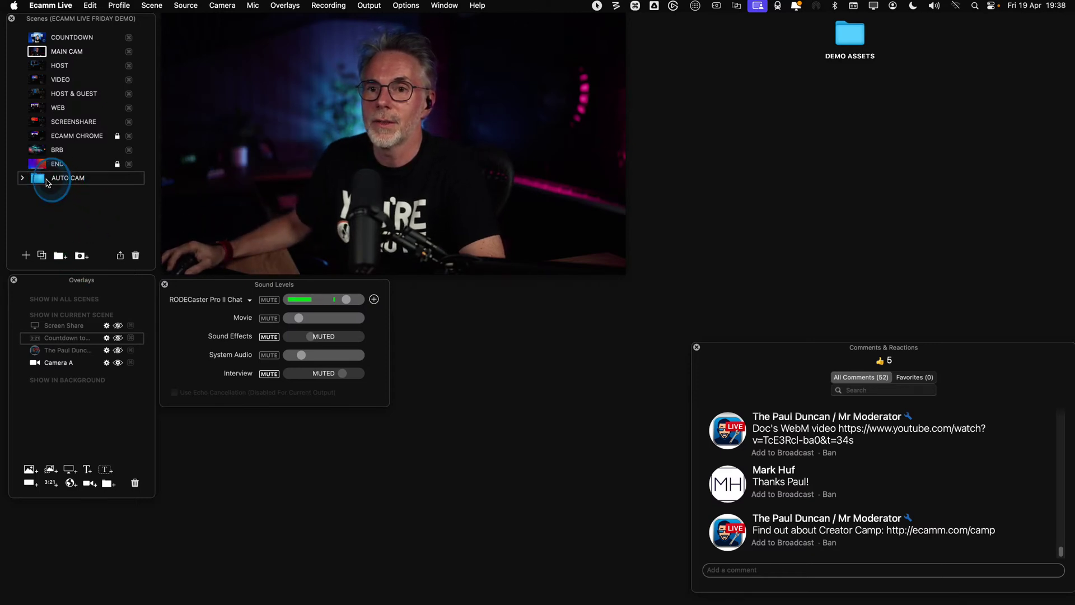
click(136, 257)
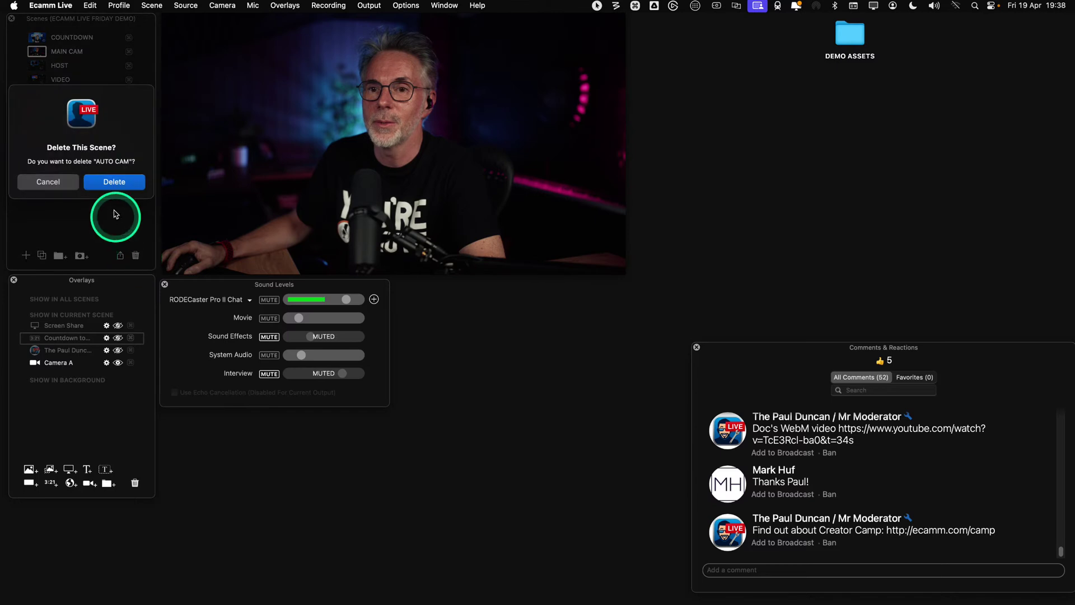
click(112, 180)
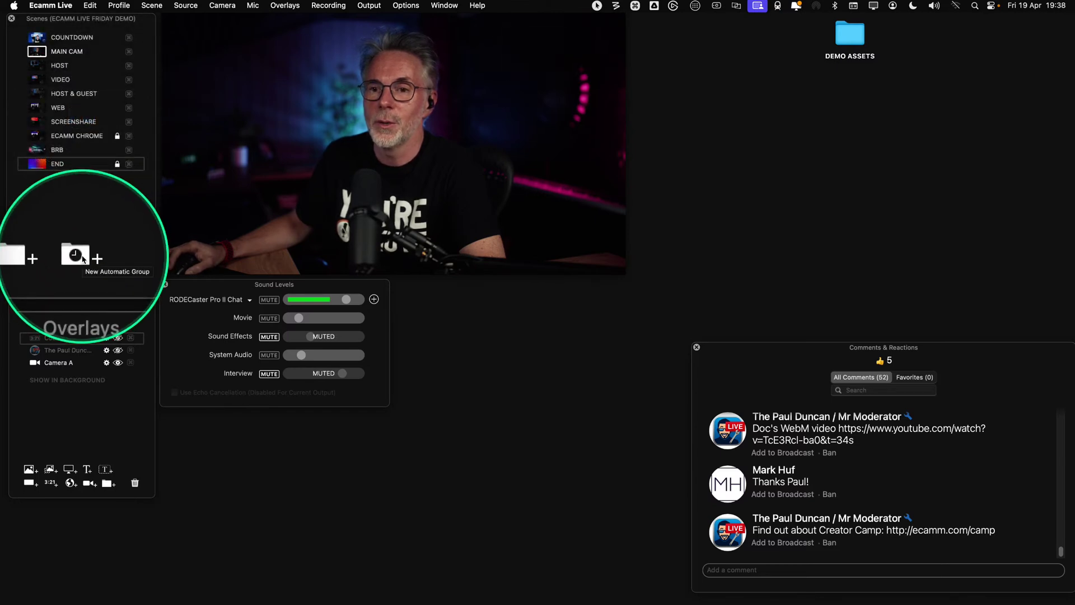
Create an automatic scene group and place two copies of the MAIN CAM scene inside it
click(81, 256)
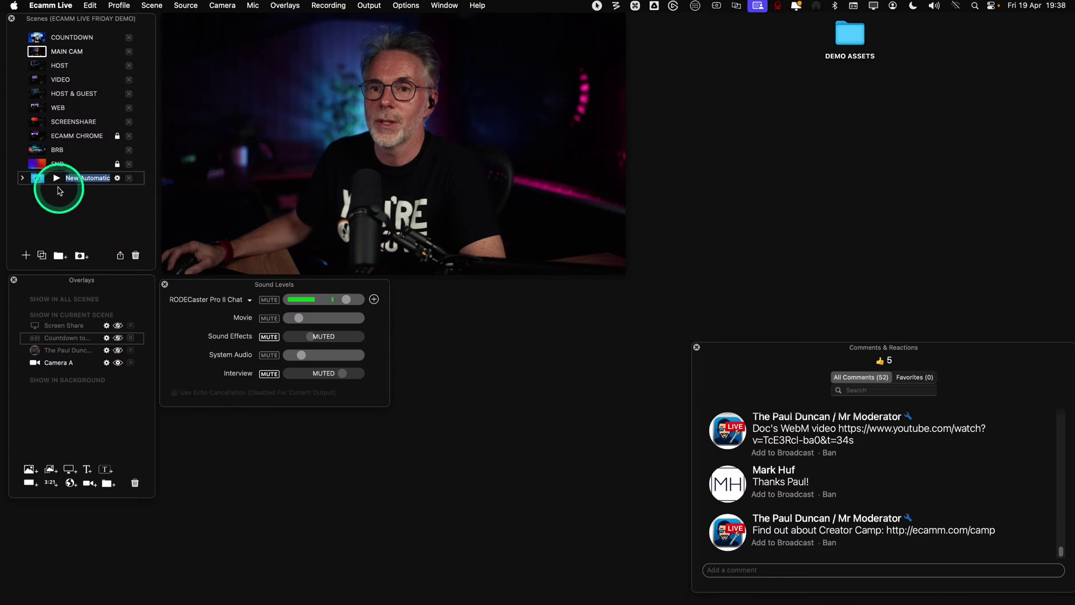
key(ctrl)
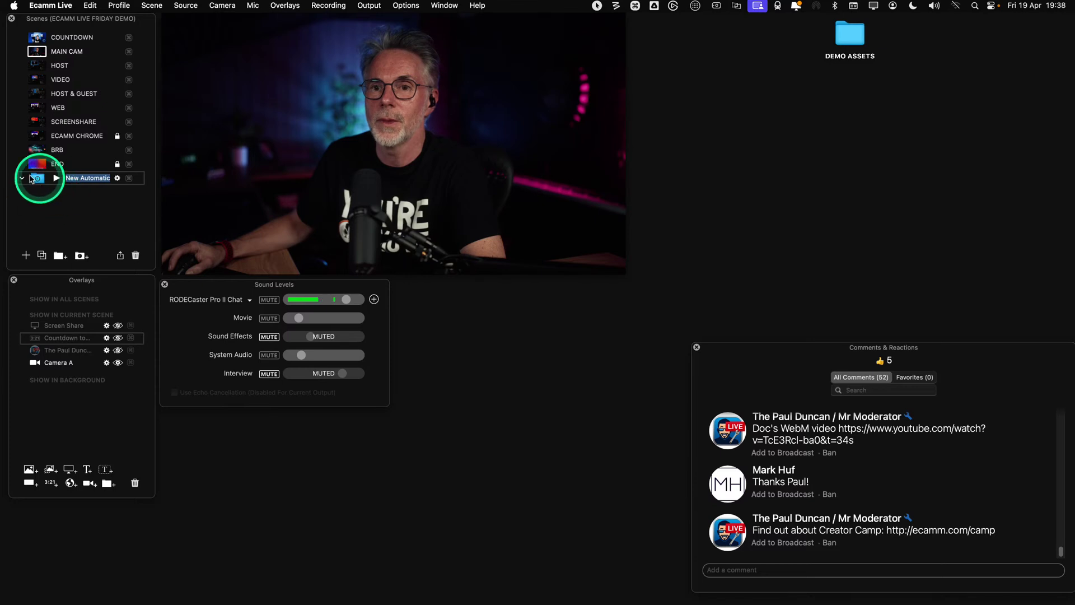
click(67, 55)
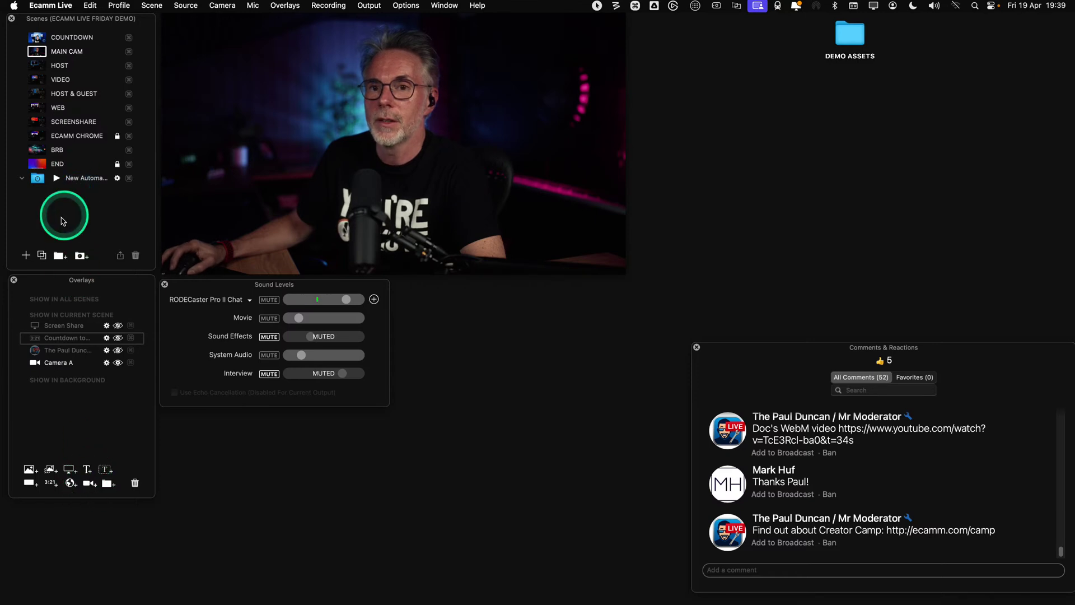
click(43, 256)
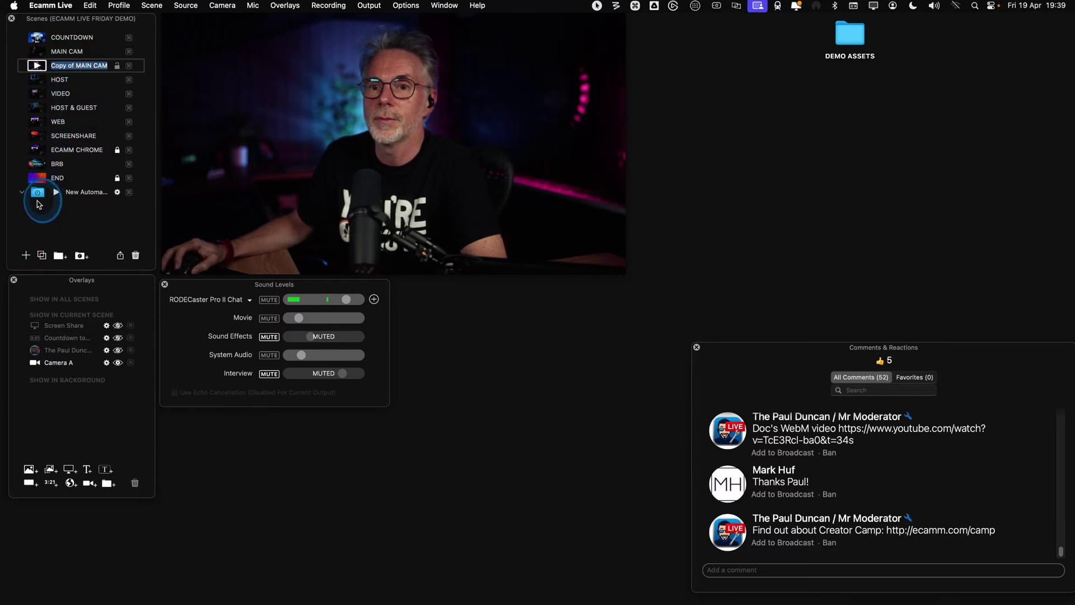
click(39, 204)
drag(95, 64, 88, 201)
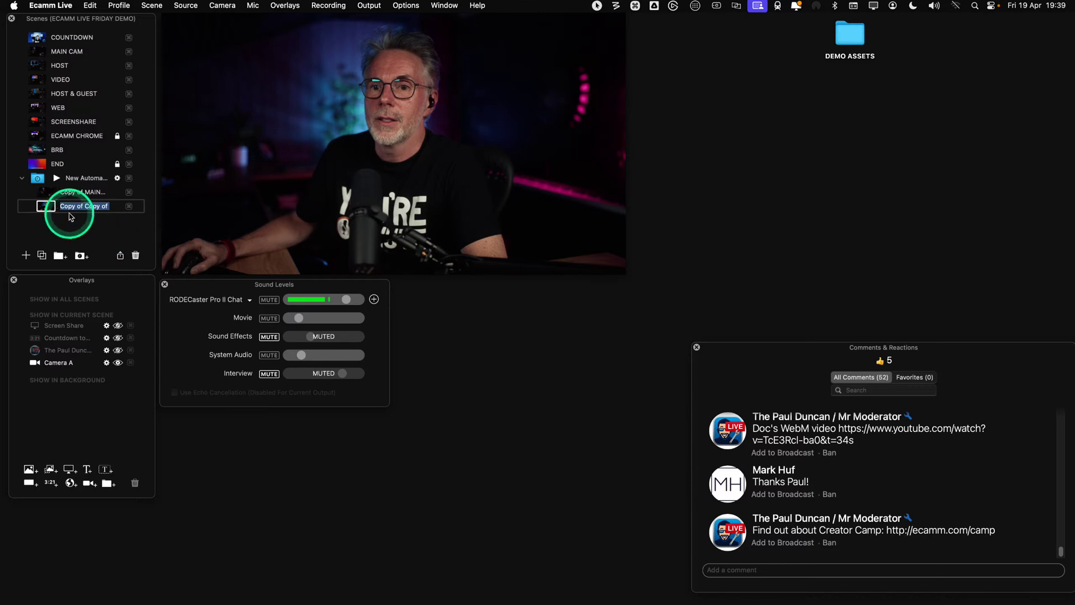
key(Return)
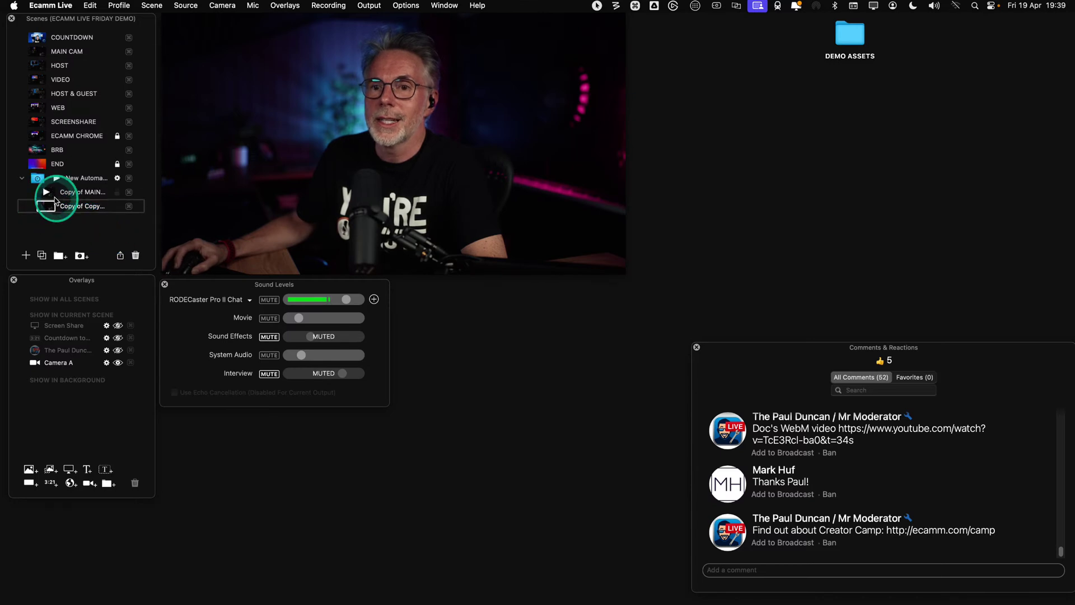
Set the camera overlay's video source to Camera B in the second copied scene of the automatic group
click(167, 153)
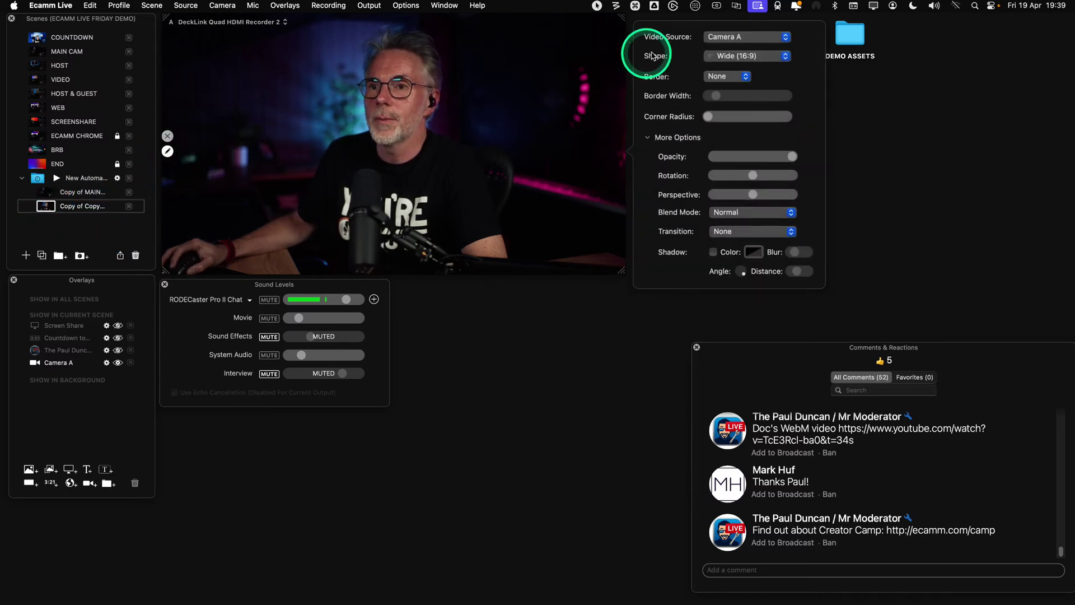
click(726, 38)
click(727, 52)
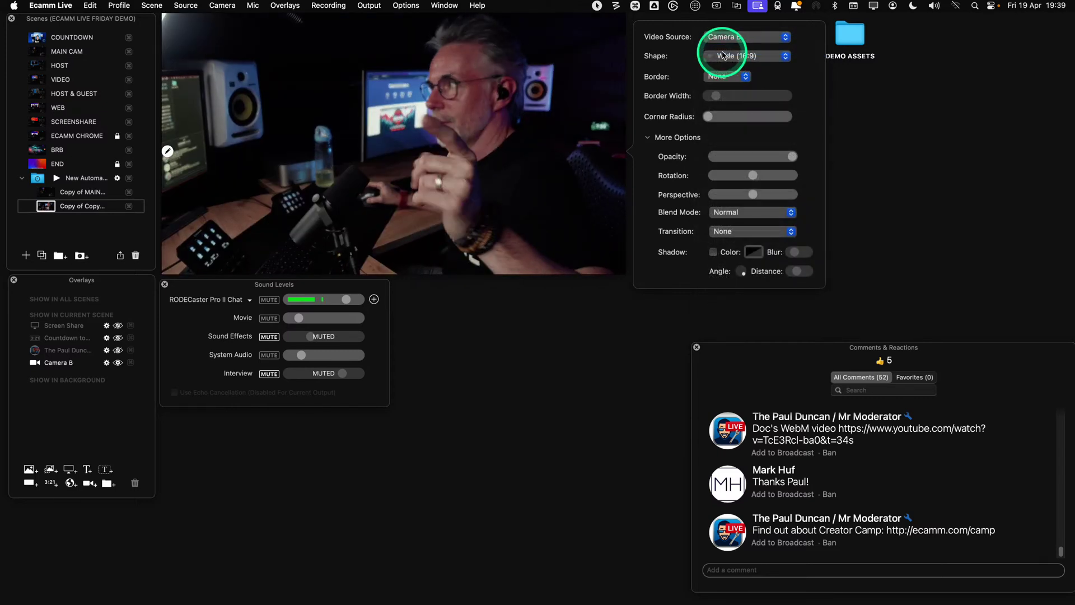
Rename the automatic group's first scene HOST and its second scene DESK
click(48, 197)
click(69, 195)
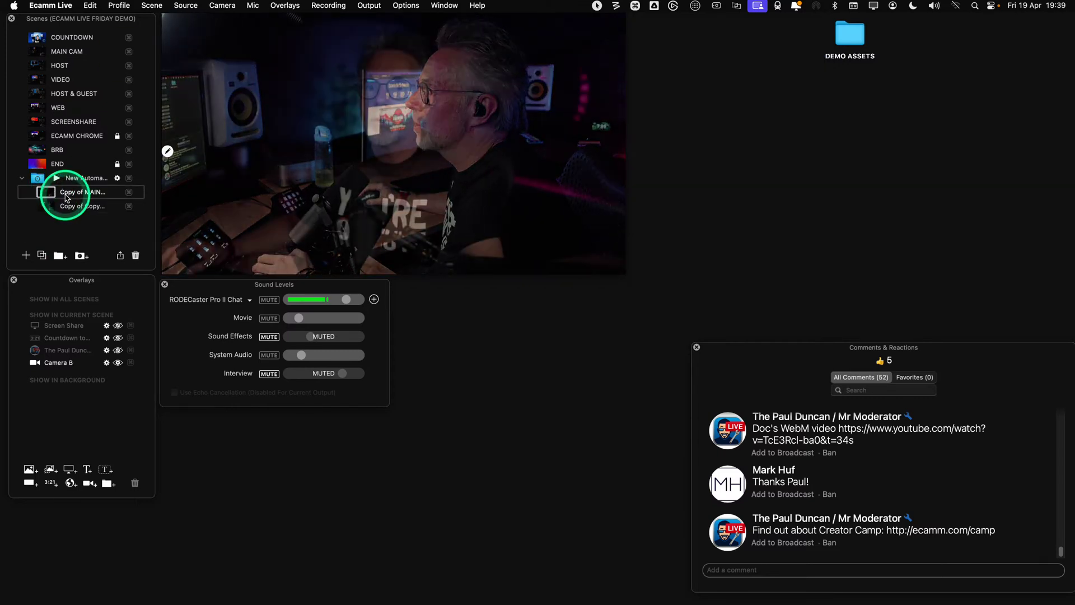
key(shift+o)
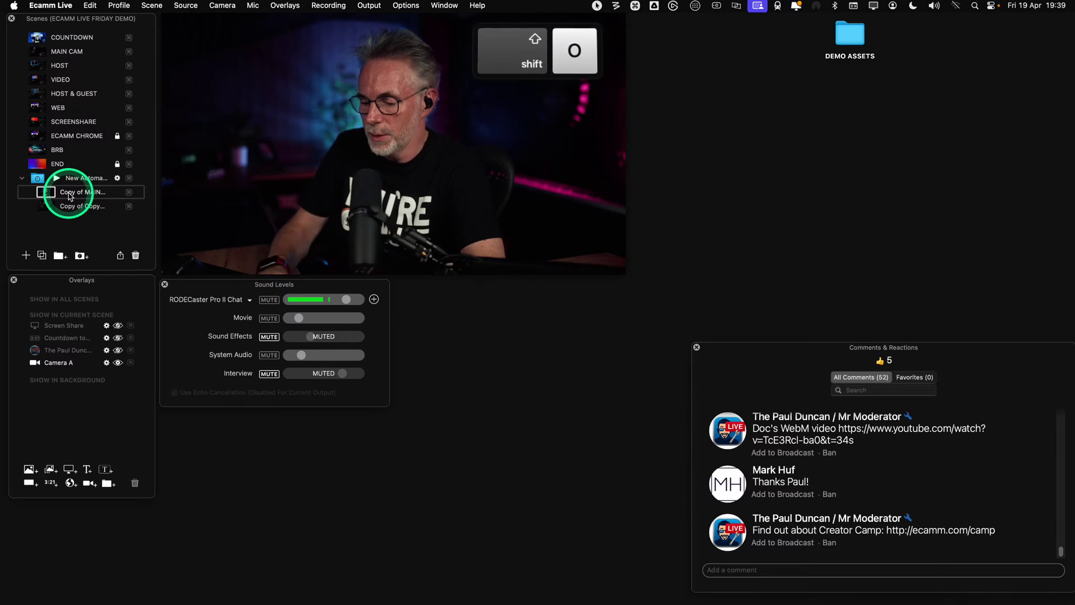
click(69, 192)
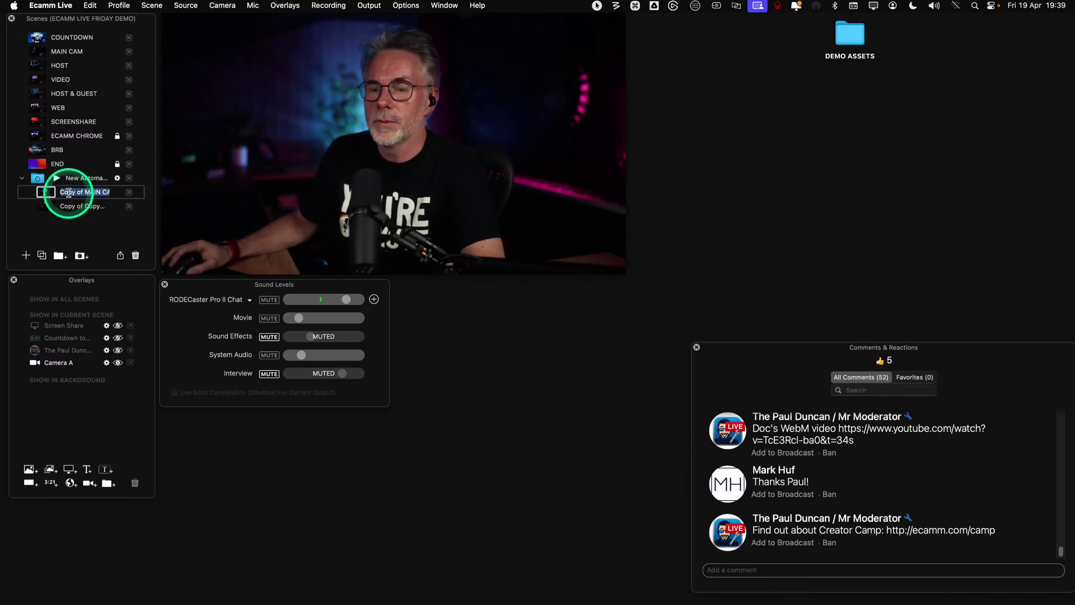
text(HOST)
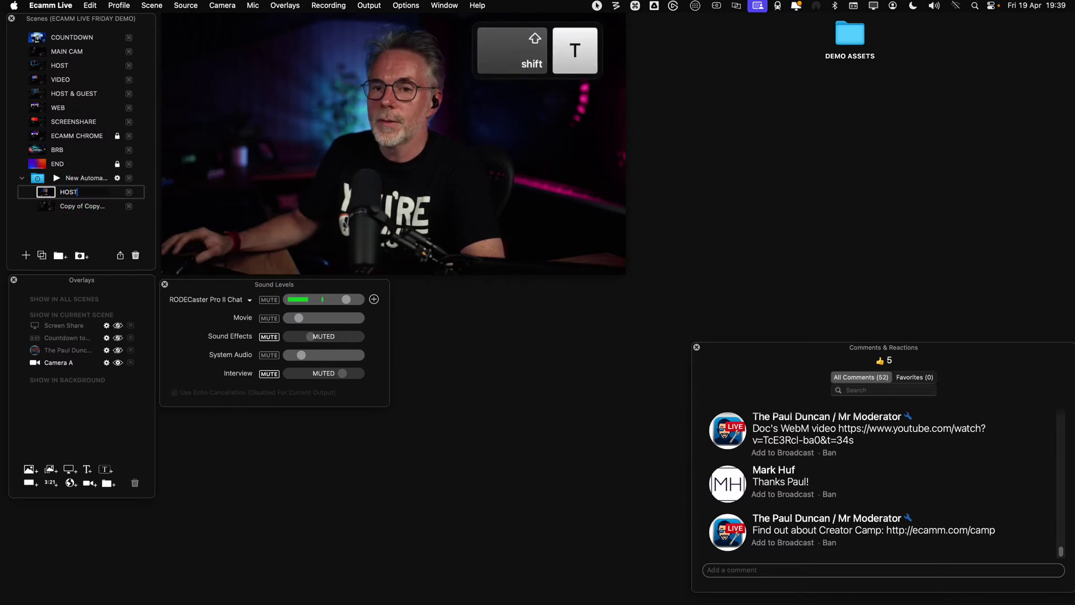
click(71, 213)
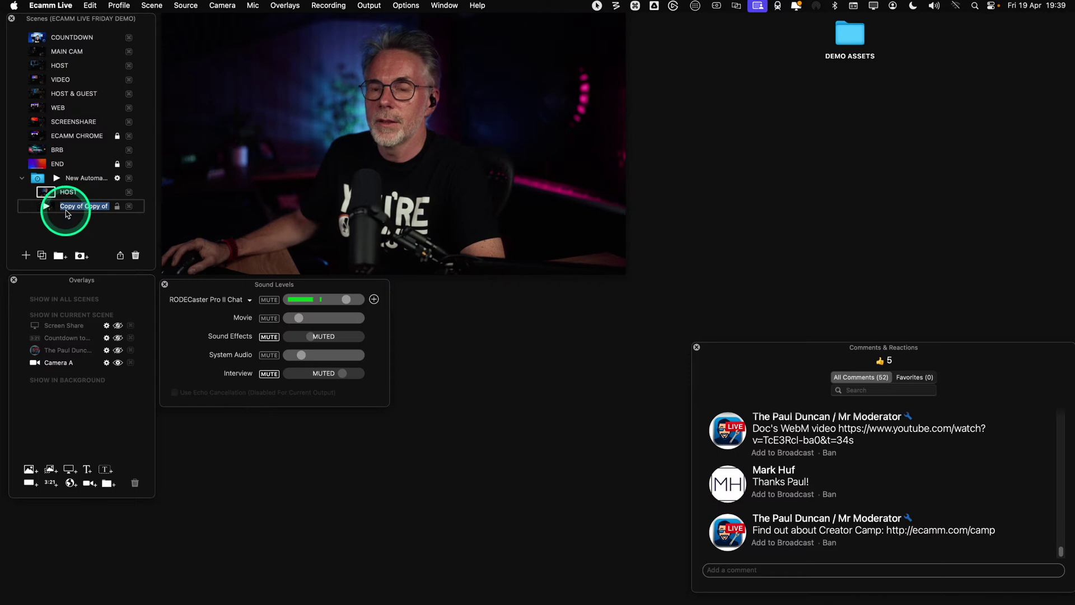
text(DESK)
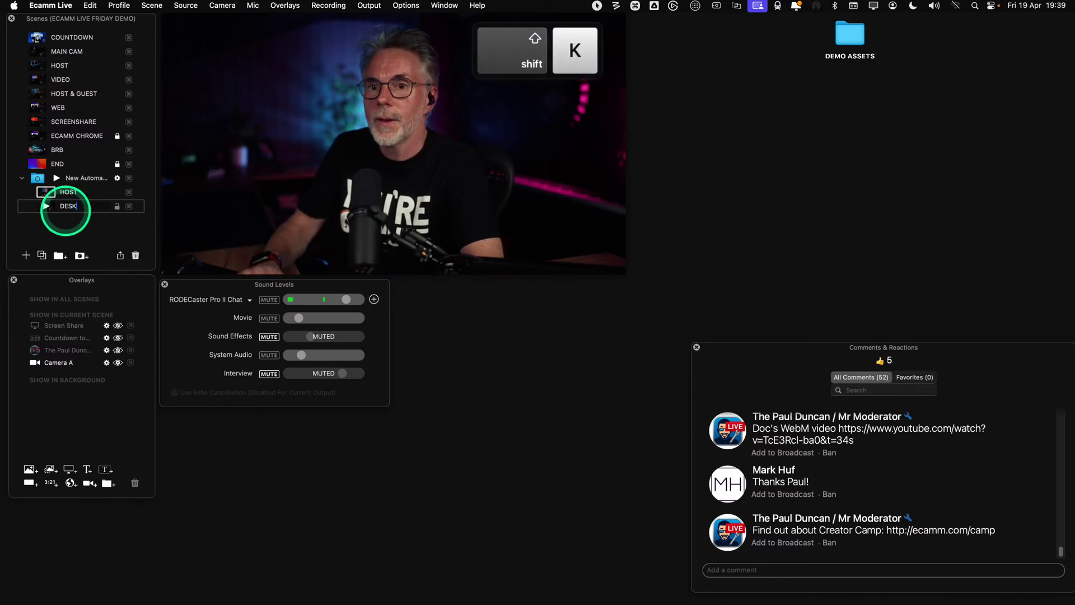
Duplicate the HOST scene within the automatic group and name the copy BTS
click(72, 224)
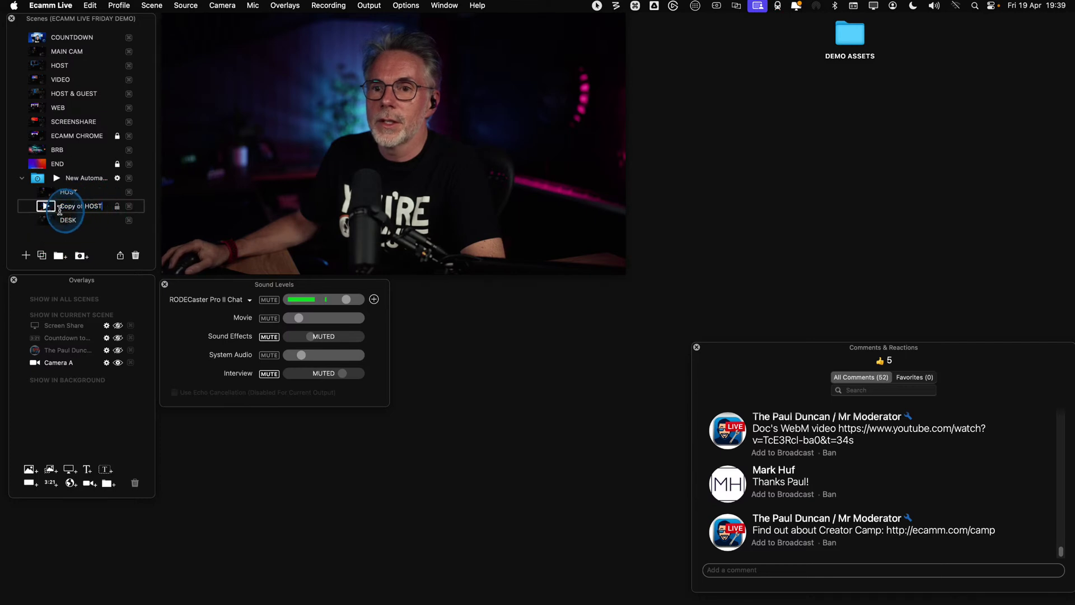
text(B)
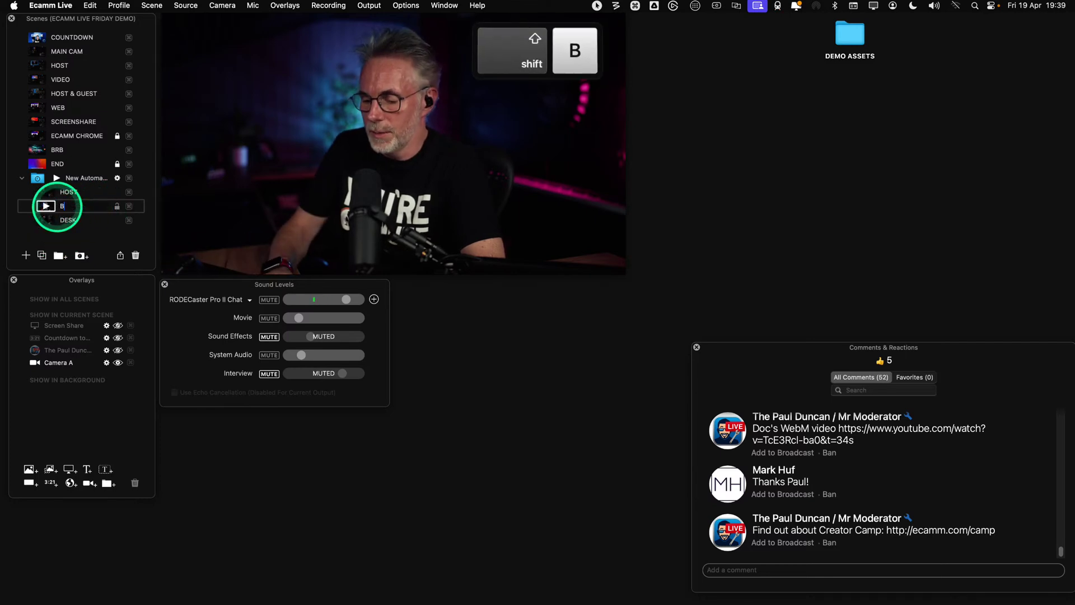
text(TS)
Set the video source of the BTS scene's camera overlay to Camera C
click(228, 183)
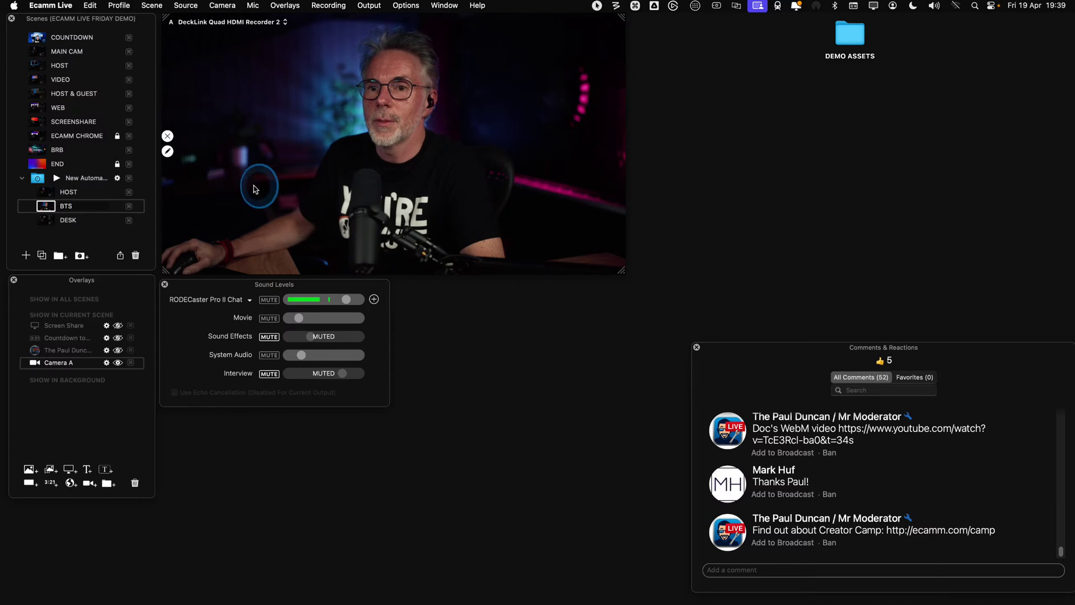
click(168, 159)
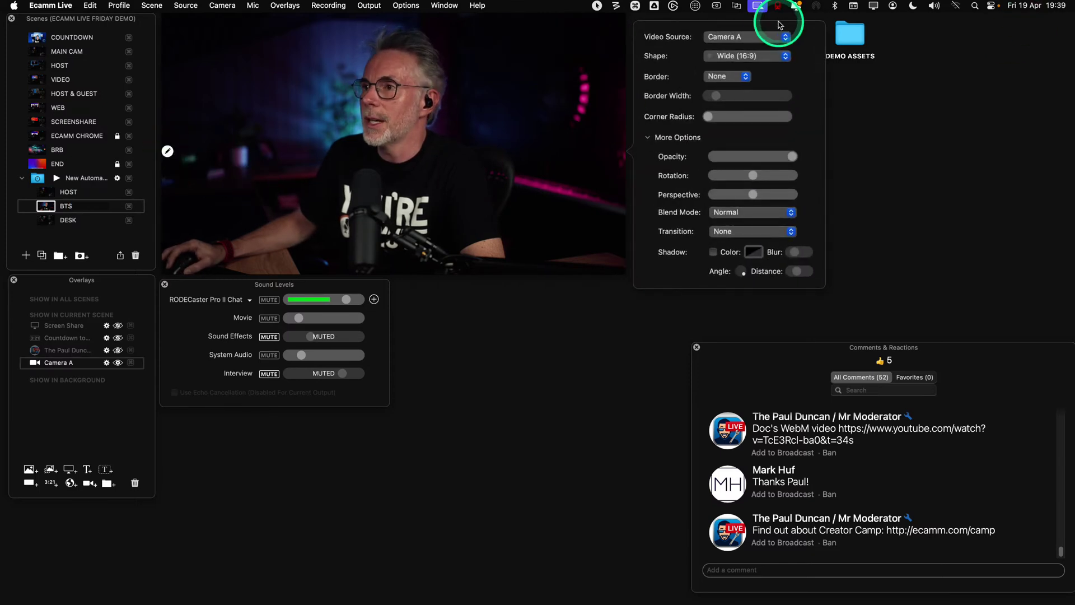
click(769, 37)
click(756, 62)
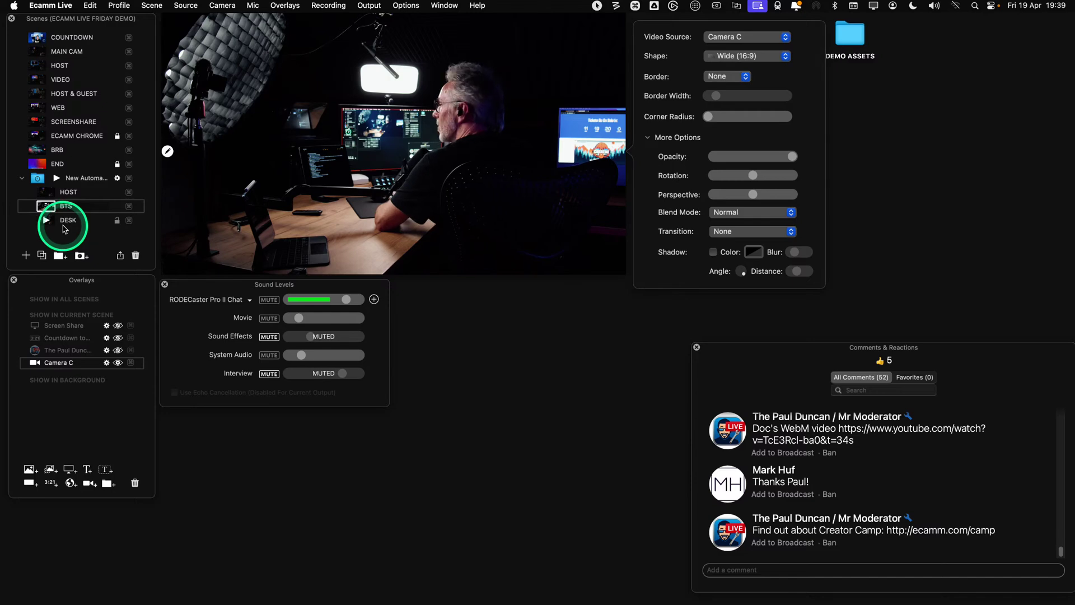
Switch to the DESK scene and back to HOST to check the camera views in the automatic group
click(50, 224)
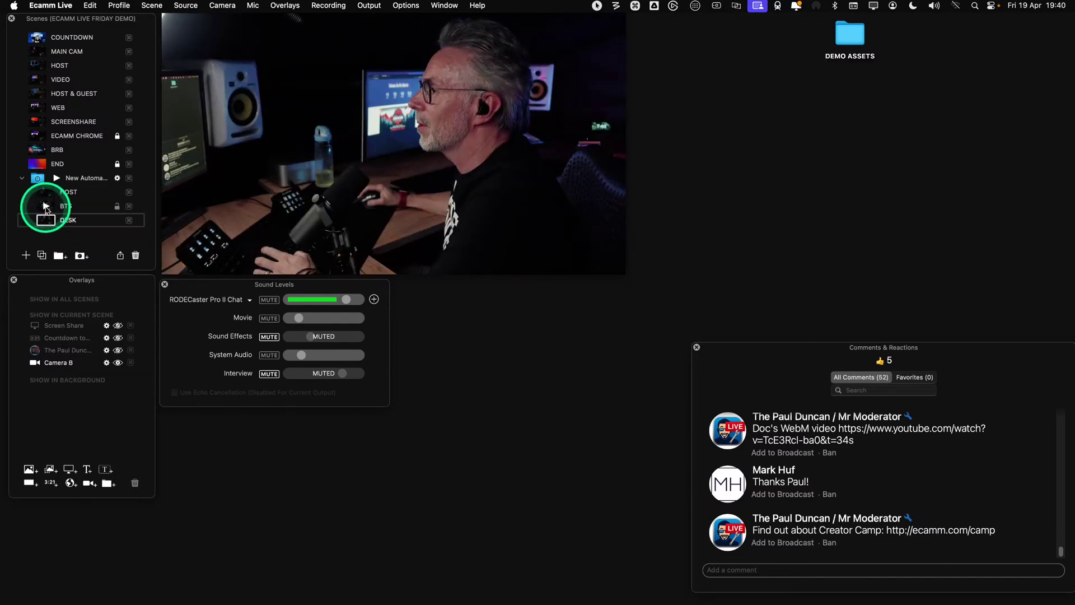
click(46, 194)
click(79, 196)
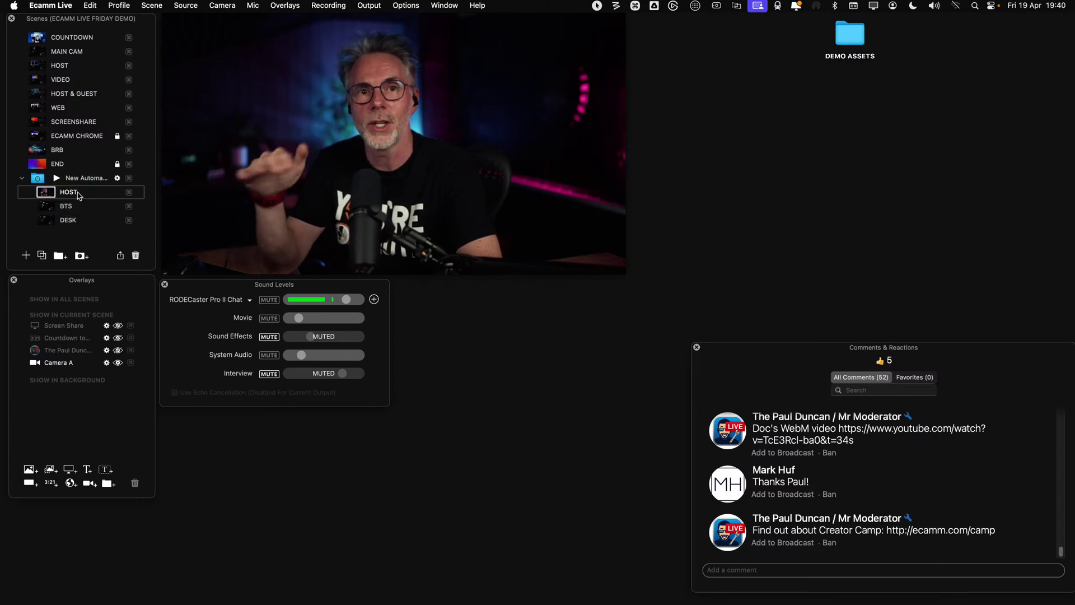
Rename the automatic scene group CAMAUTO
click(96, 183)
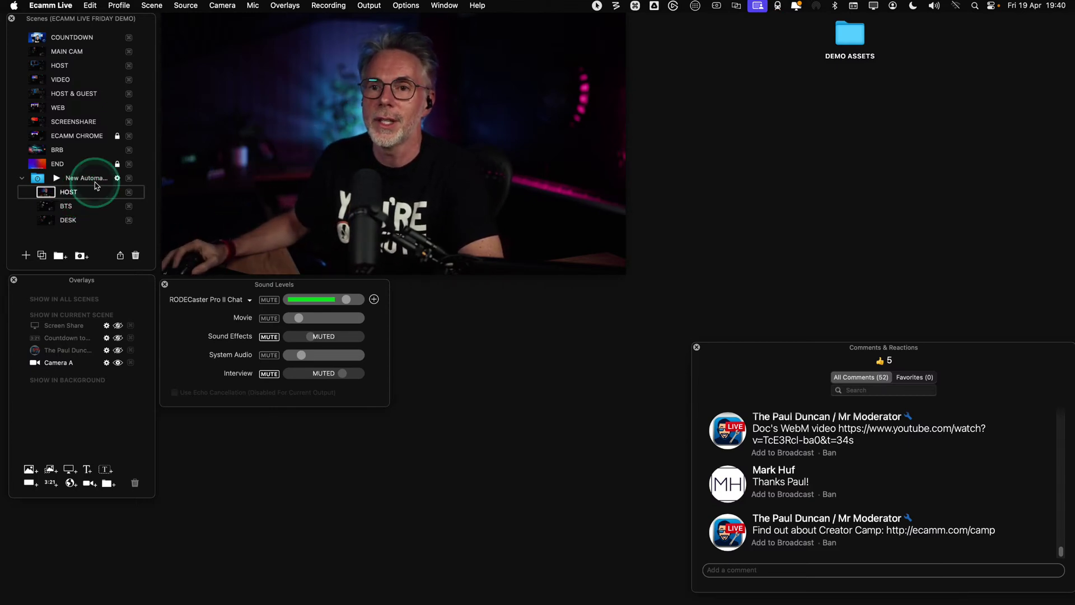
click(97, 183)
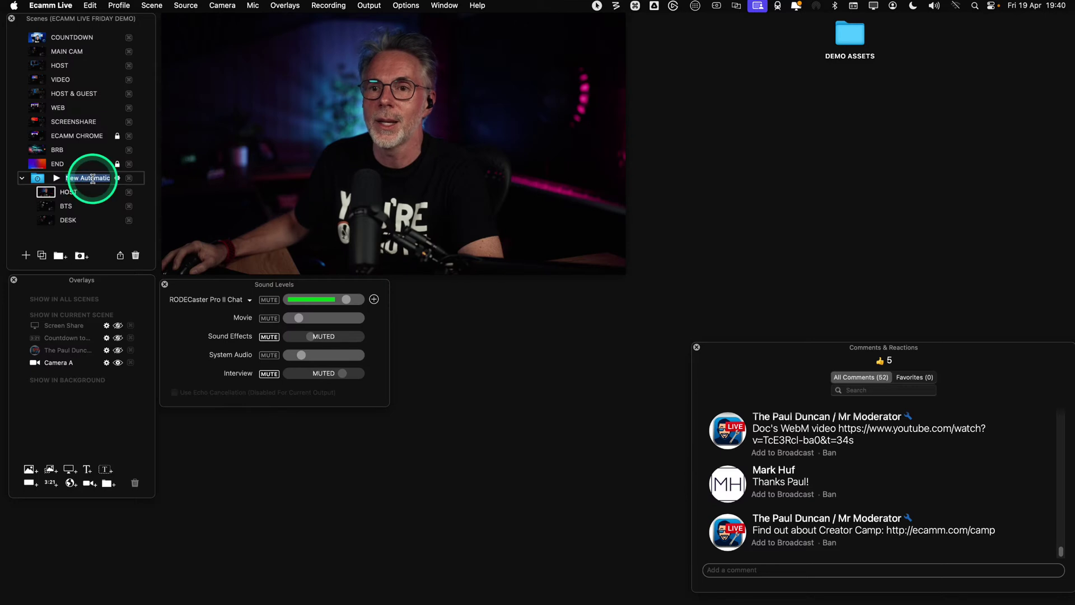
text(CAM)
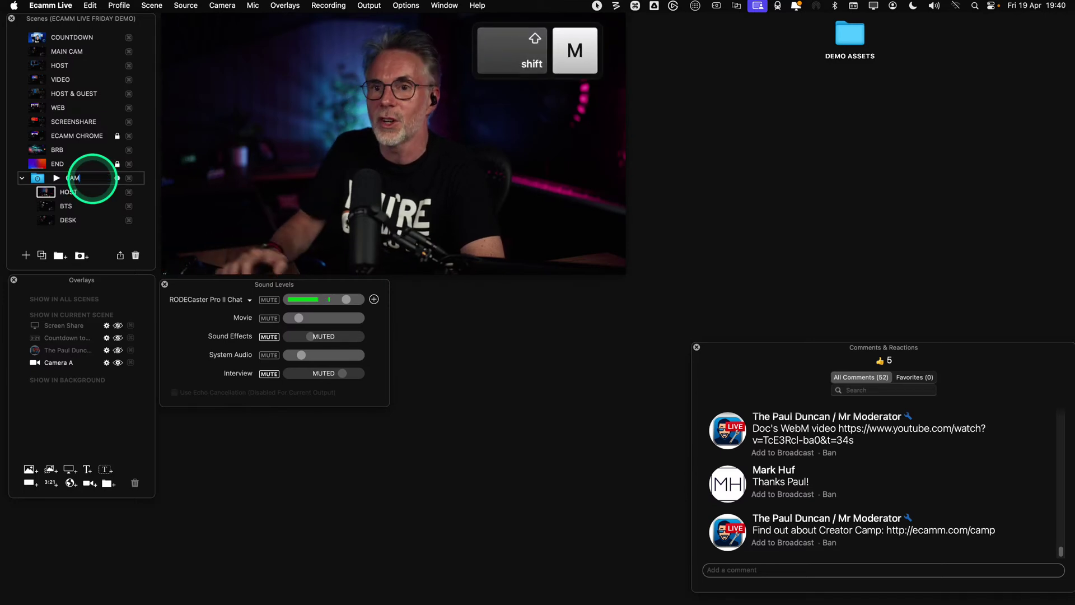
text(AU)
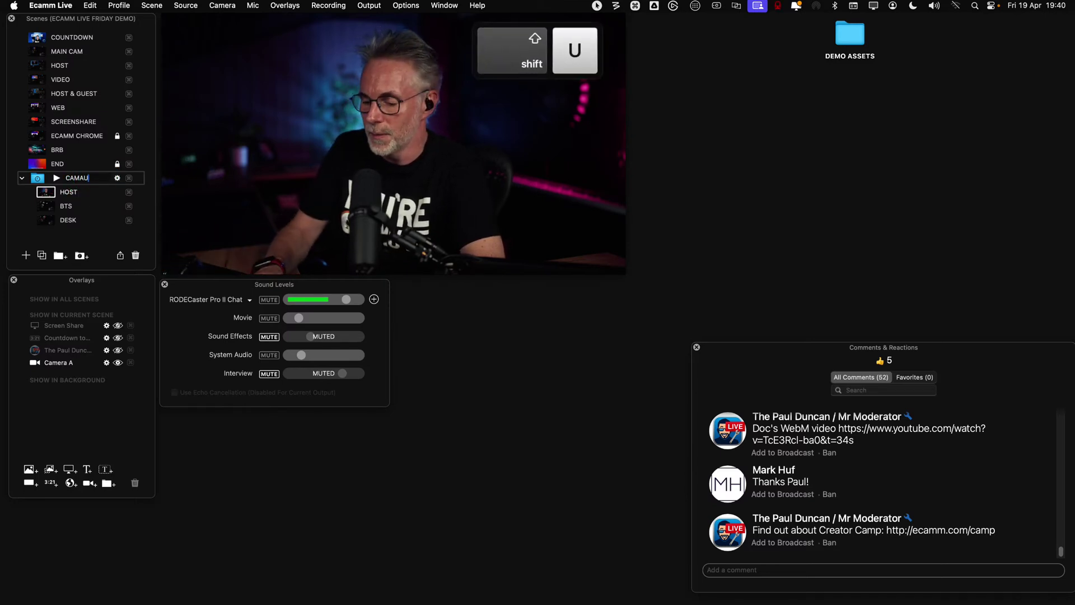
text(TO)
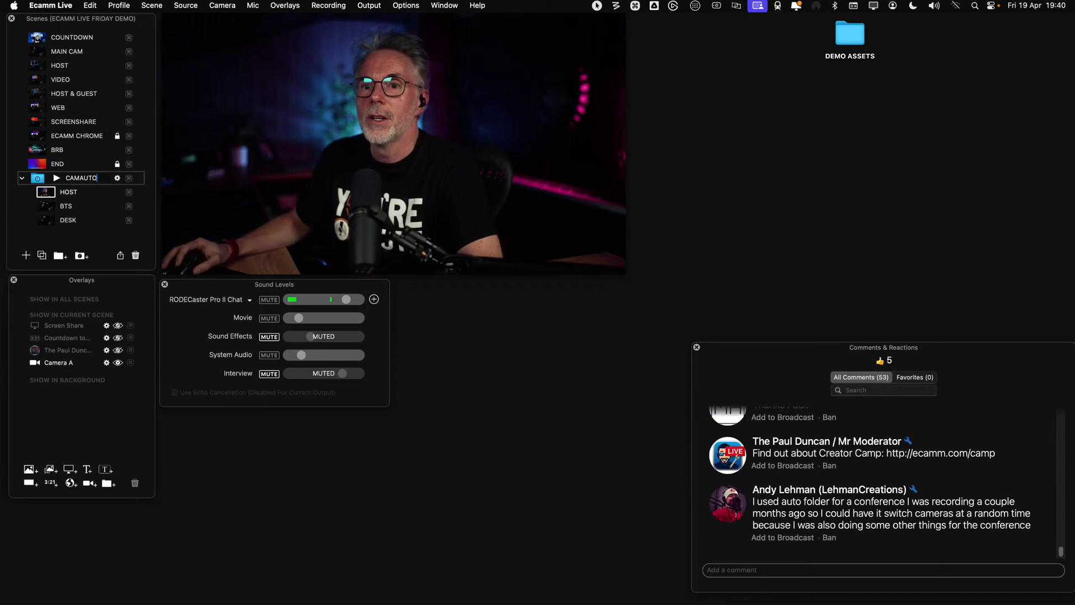
Set the CAMAUTO group to advance to a random scene
click(97, 187)
key(ctrl)
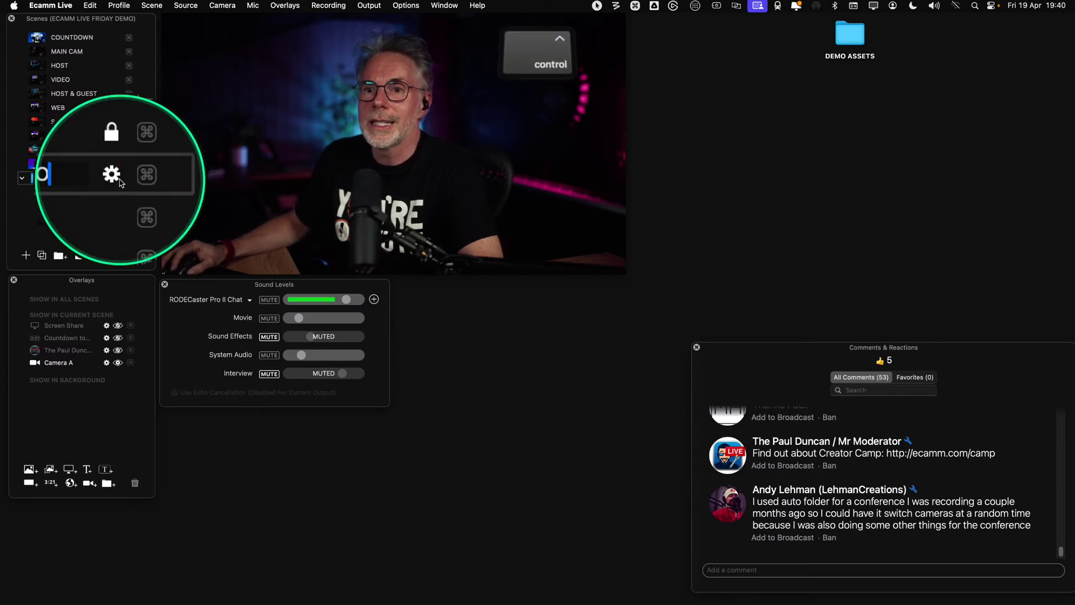
click(117, 178)
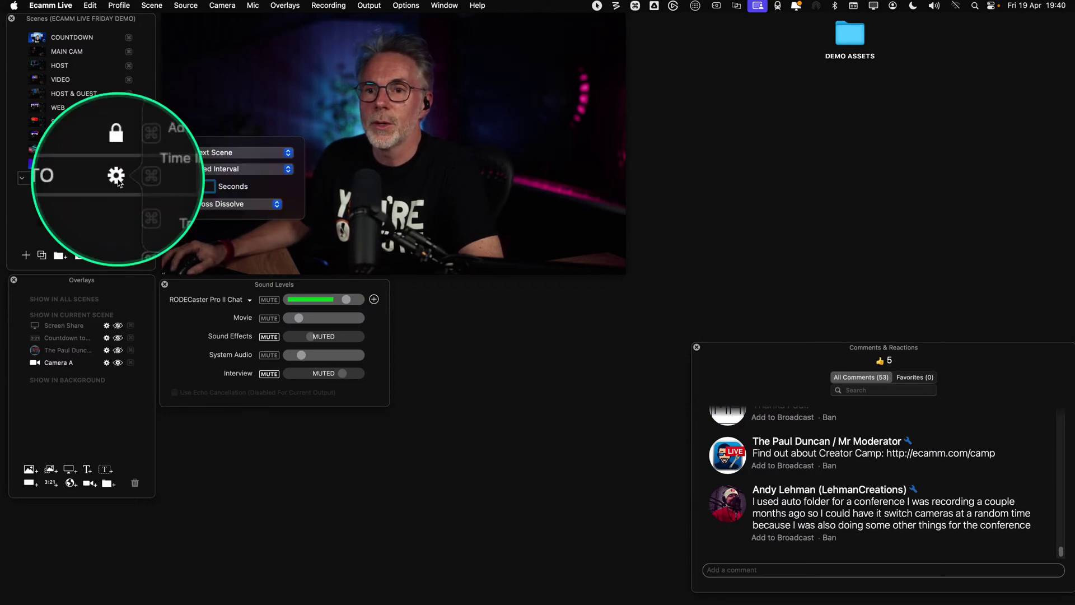
click(209, 186)
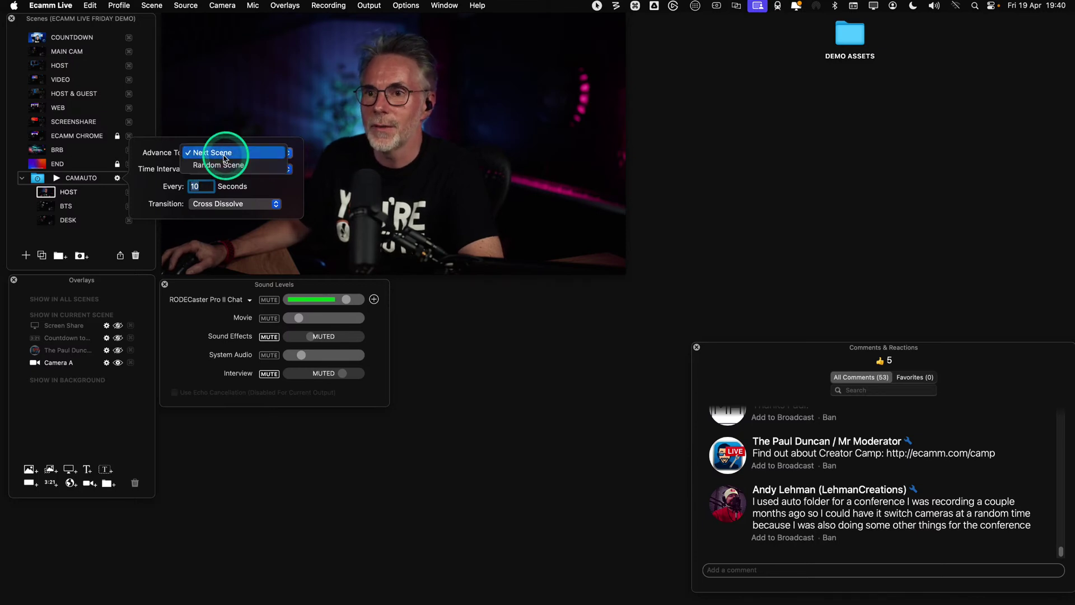
click(224, 158)
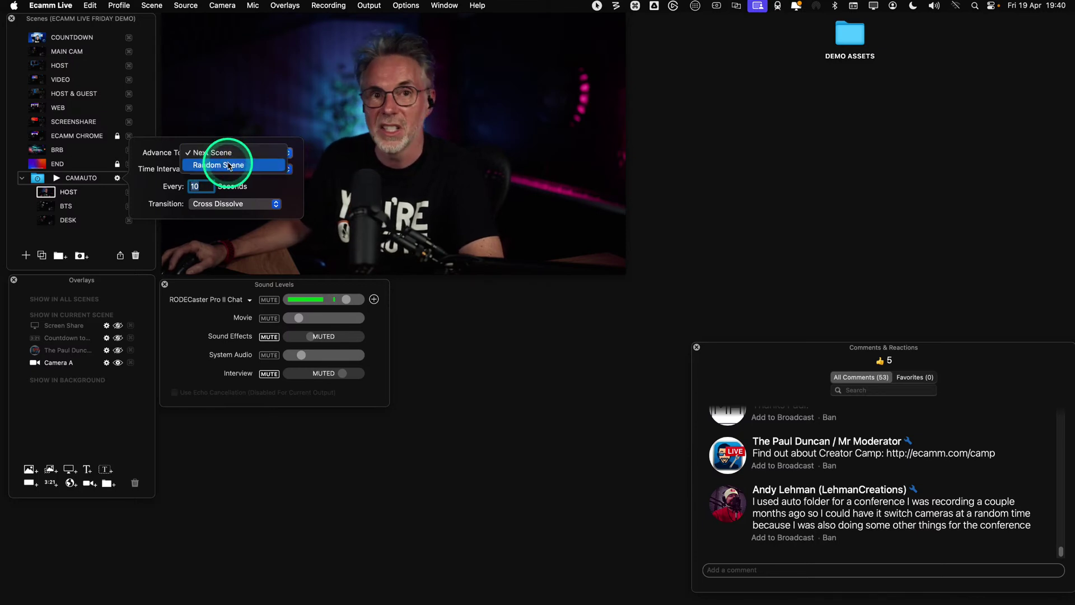
click(229, 165)
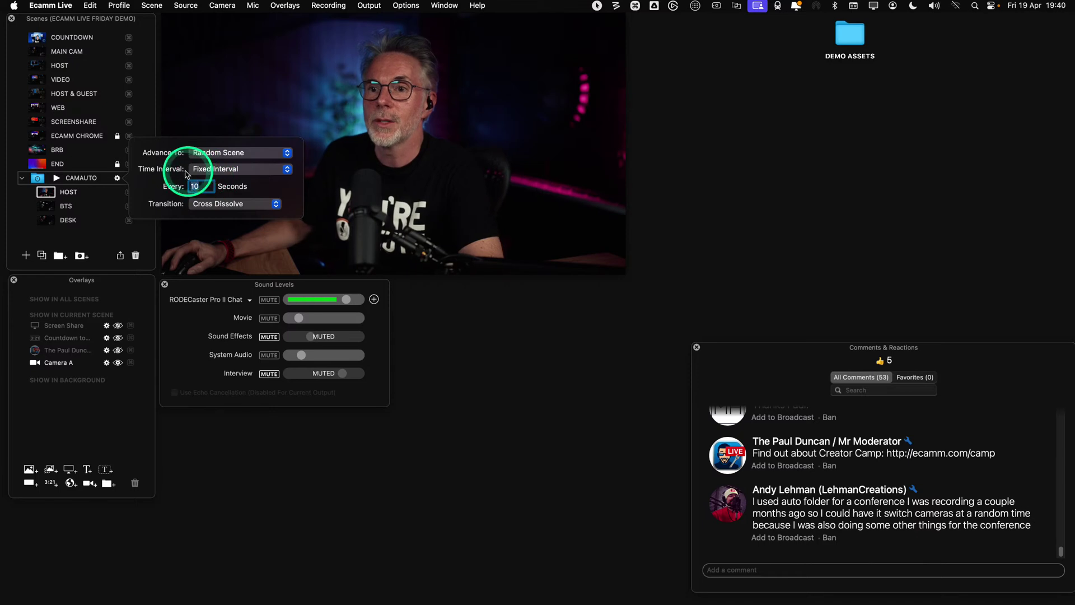
Set CAMAUTO's time interval to a random range between 3 and 5 seconds, keeping the Cross Dissolve transition
click(224, 171)
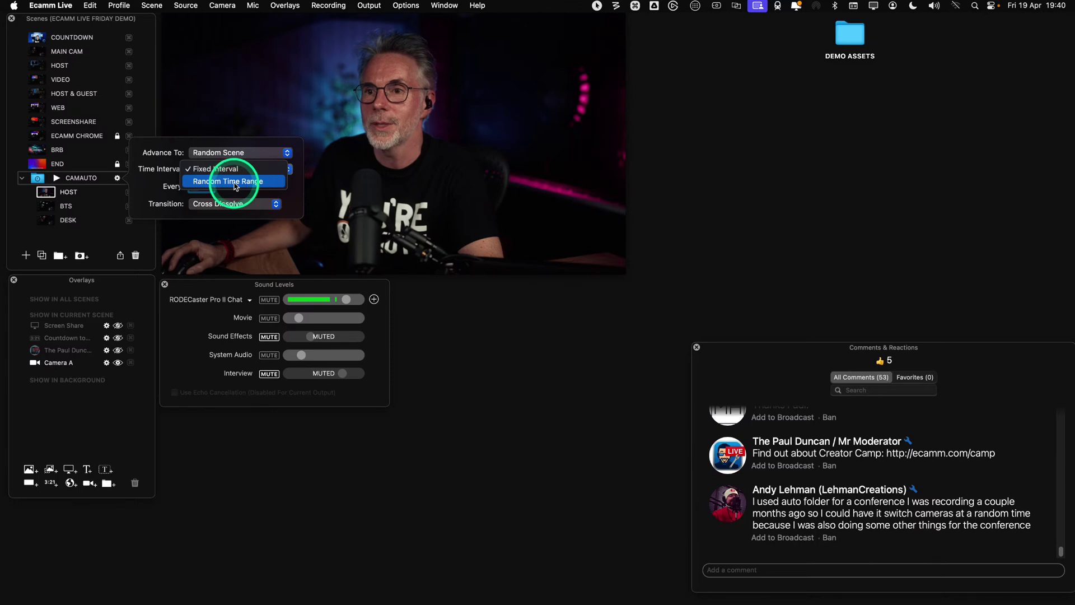
drag(234, 187, 216, 192)
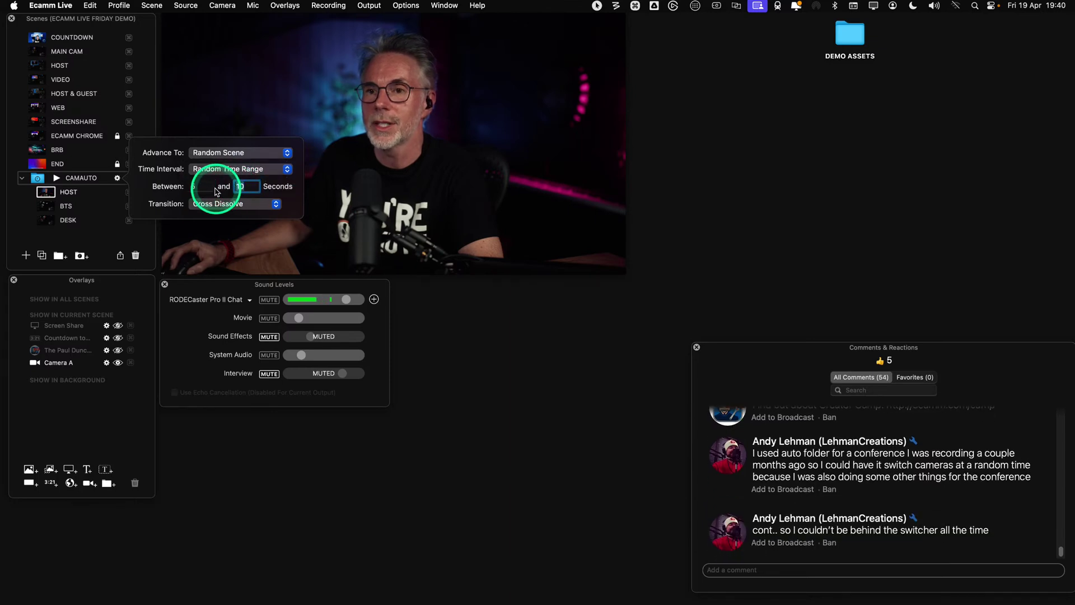
text(3)
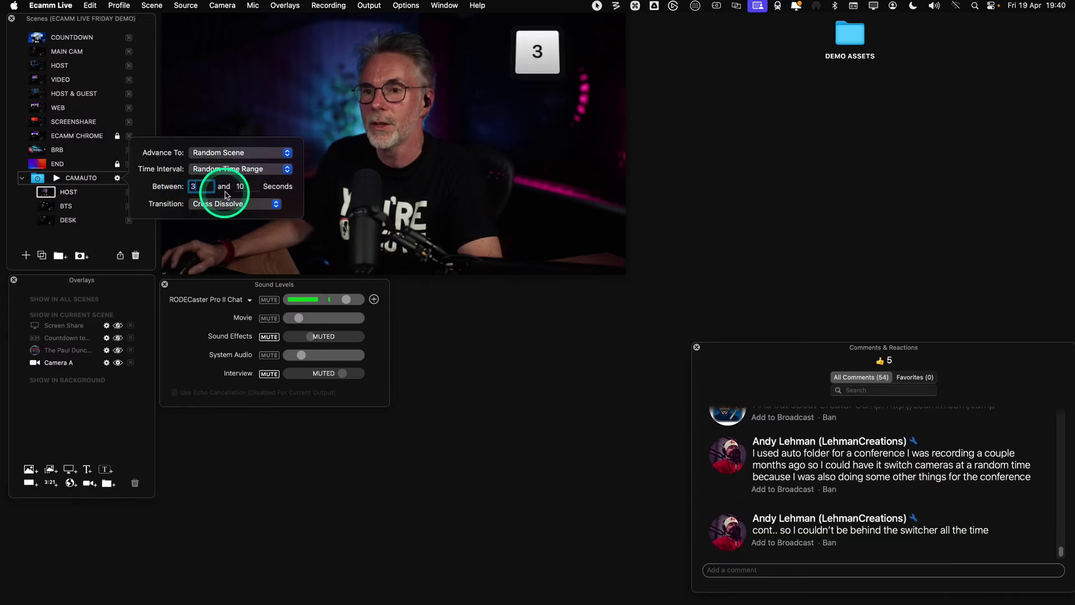
double_click(243, 187)
text(5)
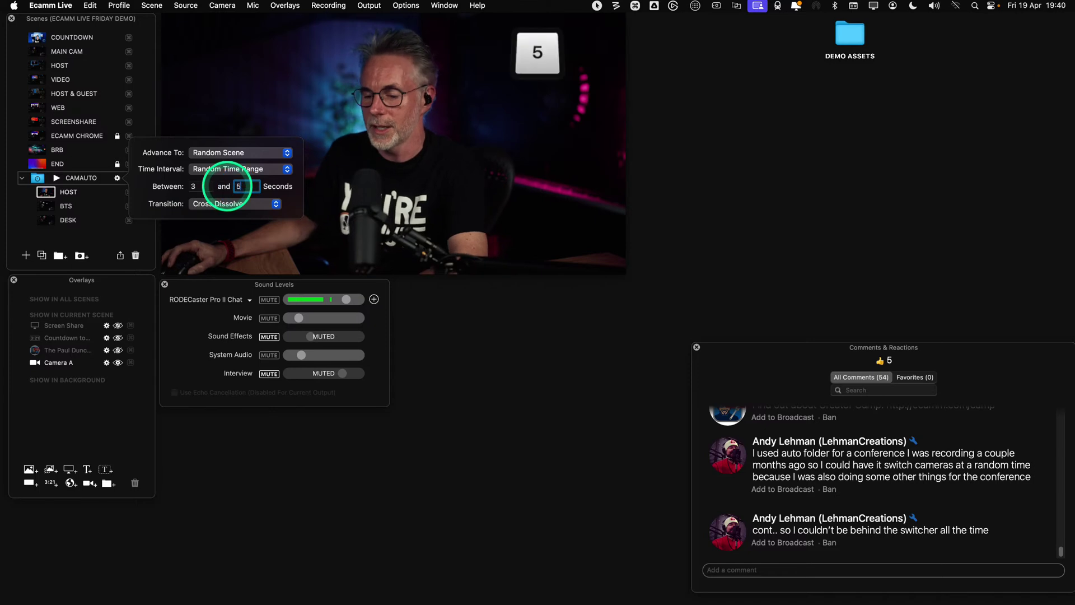
click(216, 204)
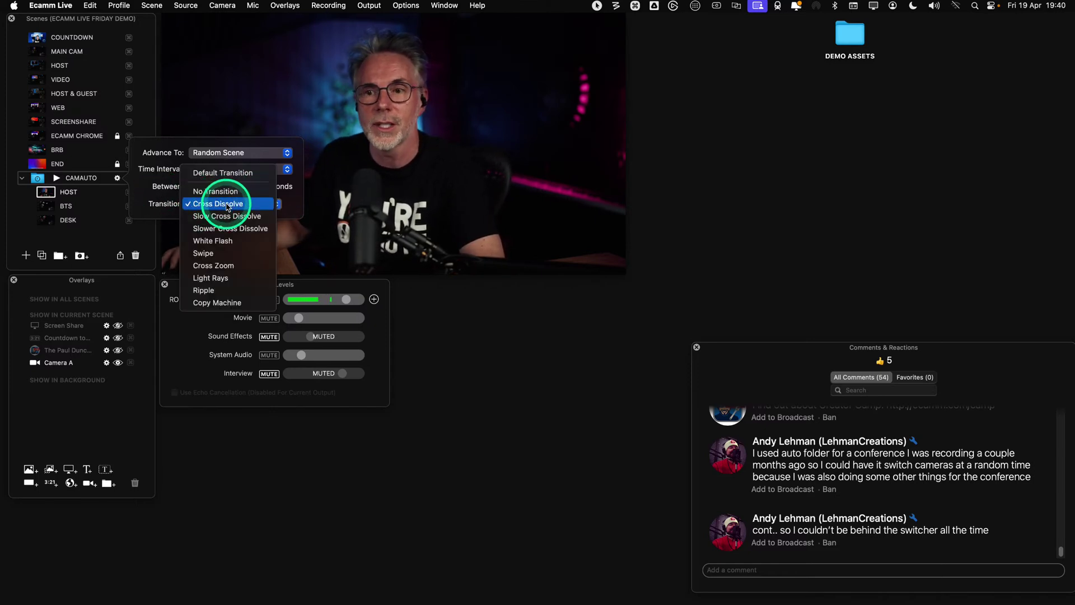
click(224, 205)
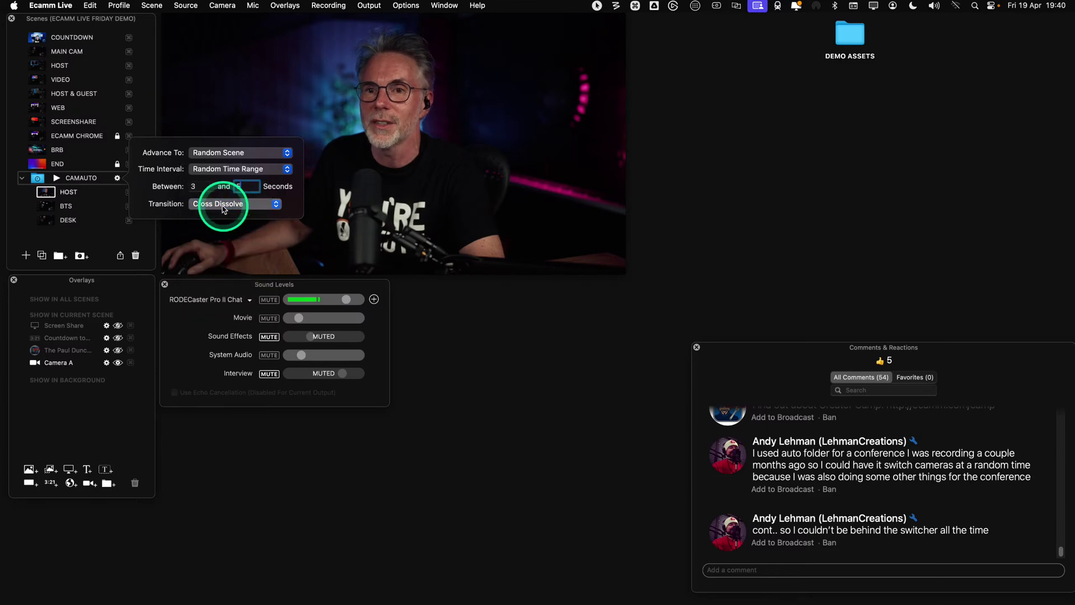
click(96, 211)
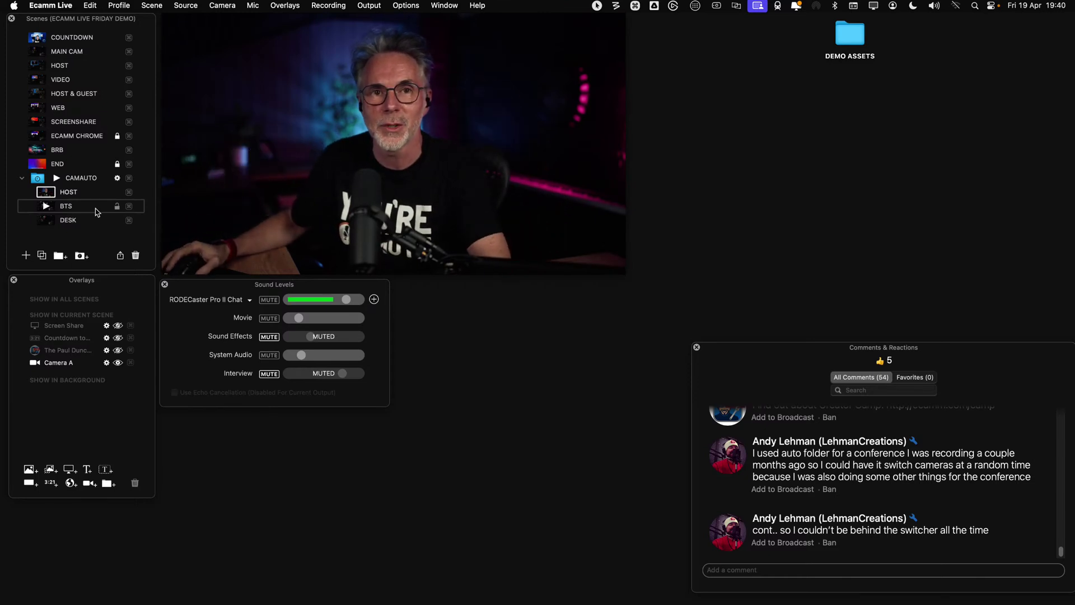
Play the CAMAUTO group to demonstrate its automatic camera switching, and return to the MAIN CAM scene with the group collapsed
click(93, 210)
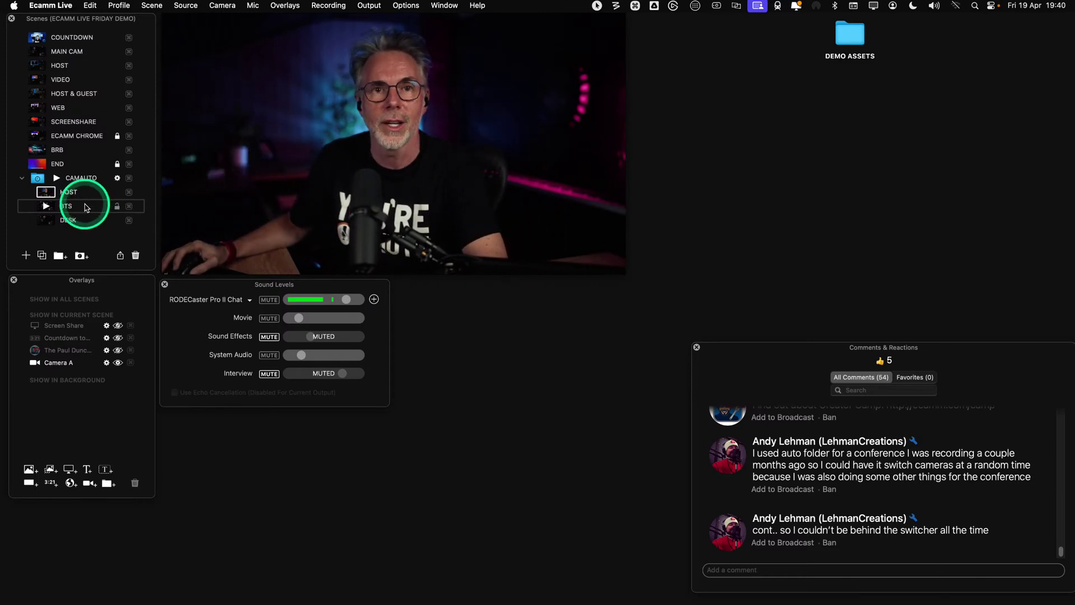
drag(84, 207, 55, 179)
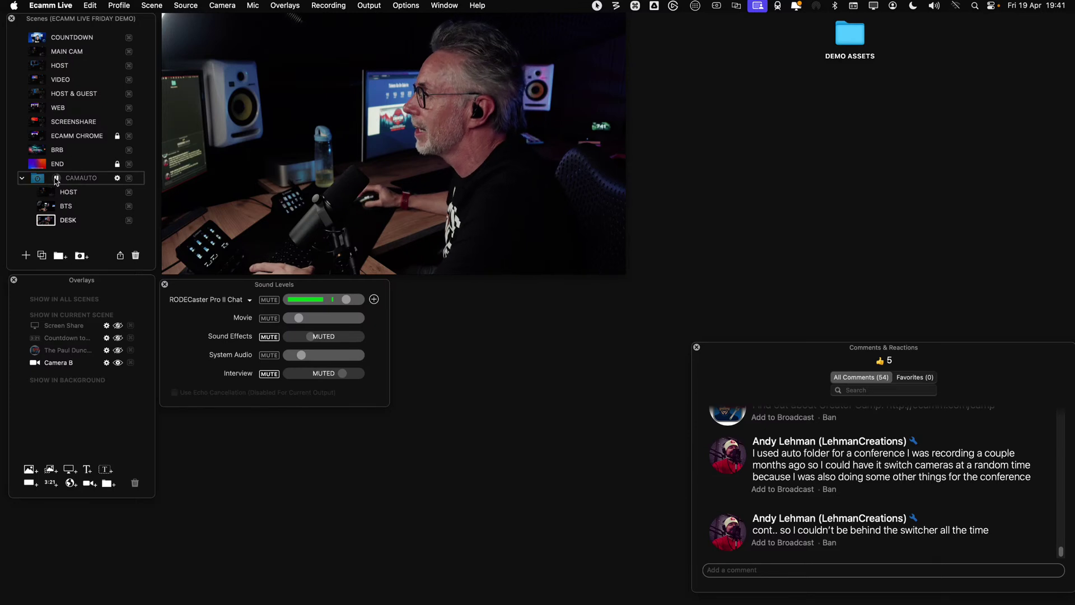
click(36, 52)
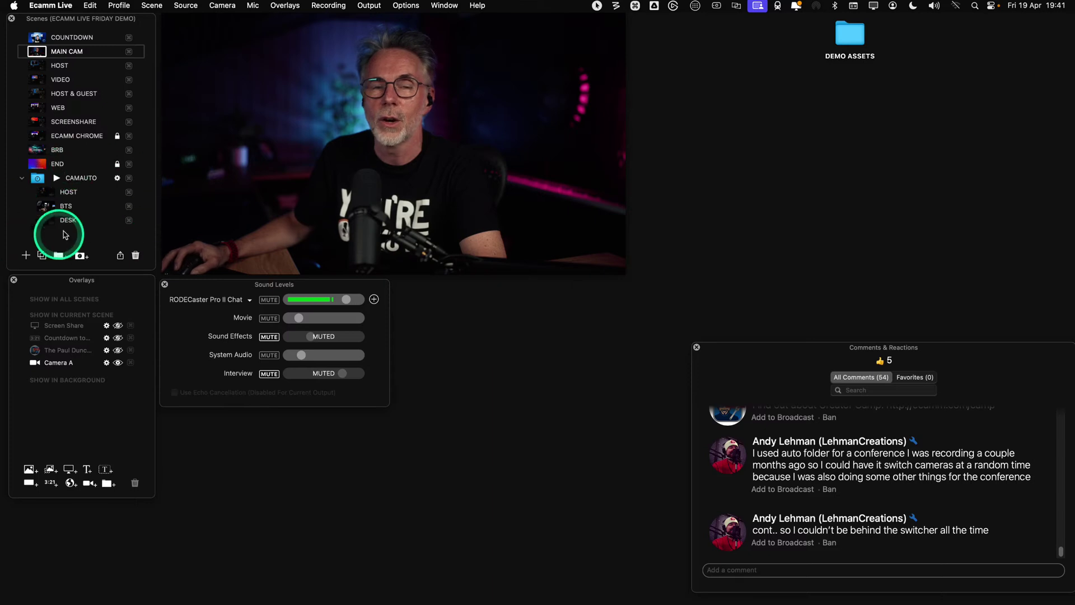
click(23, 180)
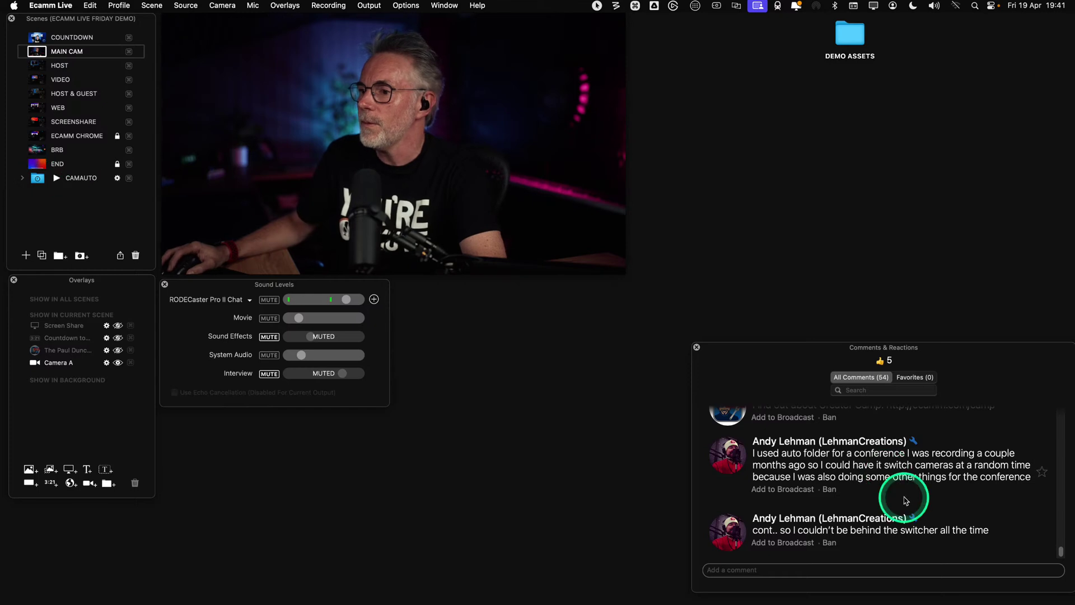
Show the viewer comment about using an auto folder at a conference on the broadcast, and remove it after reading
scroll(902, 504, up, 2)
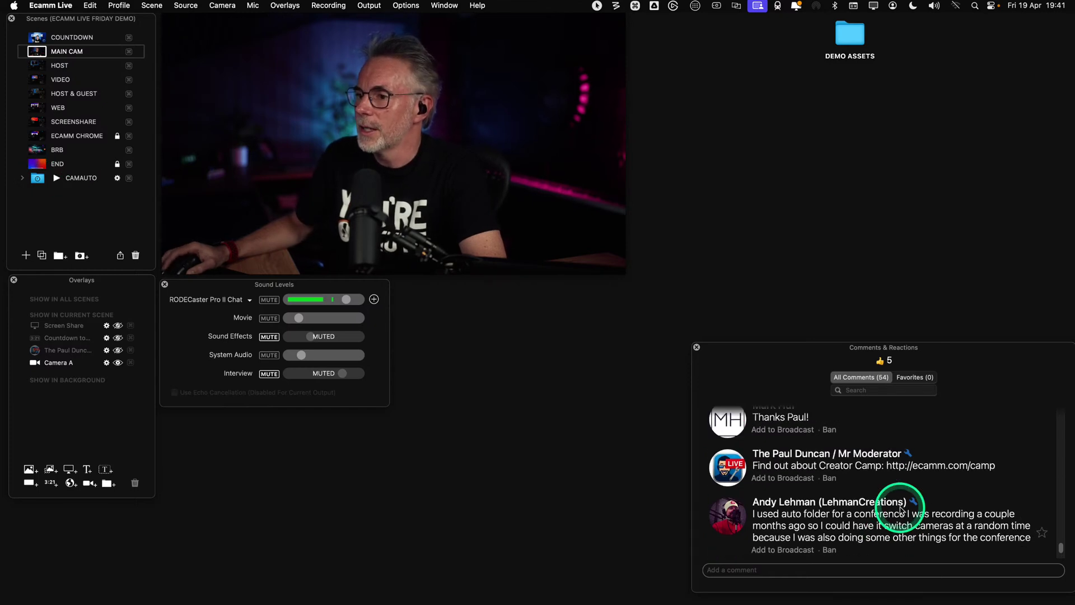
scroll(903, 510, down, 2)
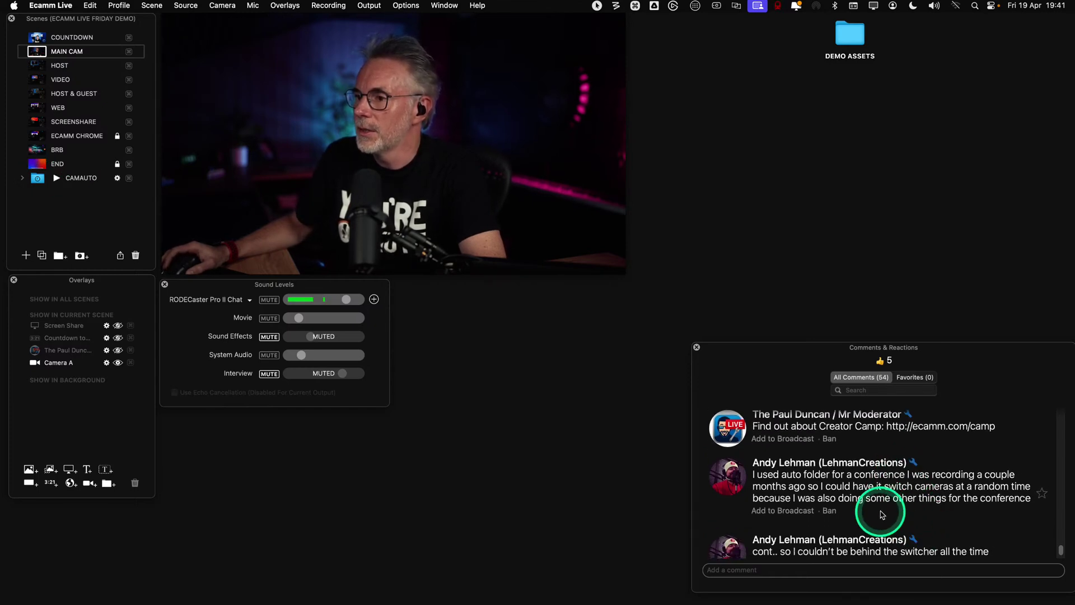
scroll(914, 499, up, 4)
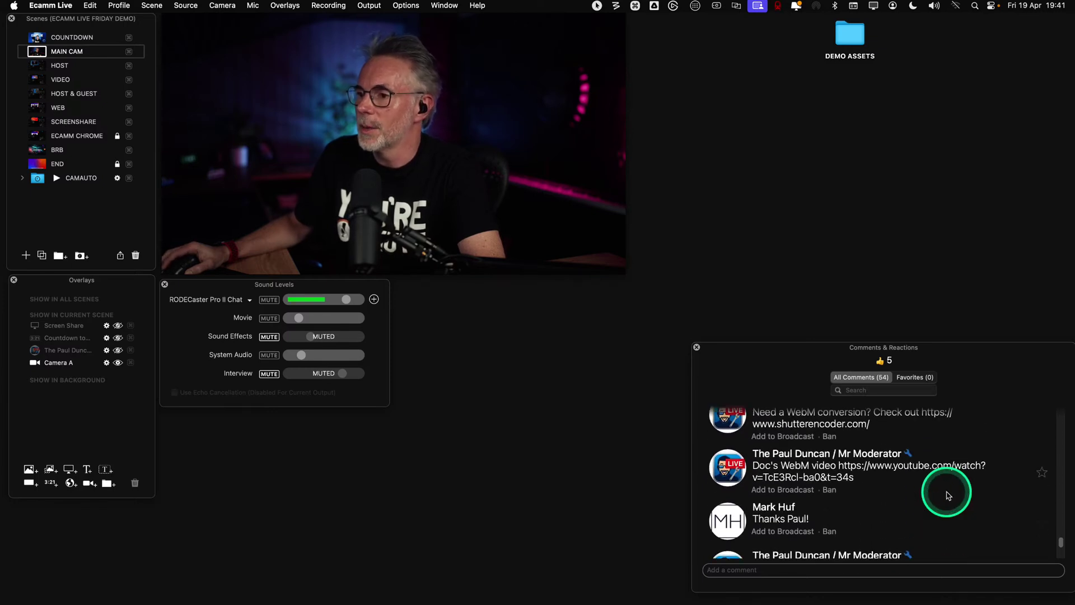
scroll(948, 495, down, 5)
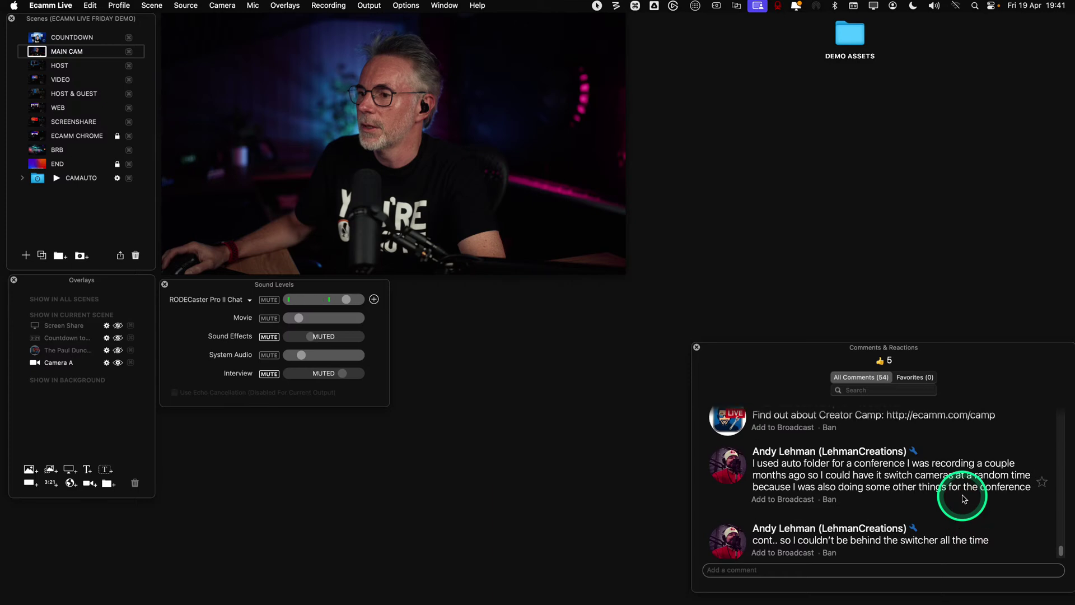
click(728, 455)
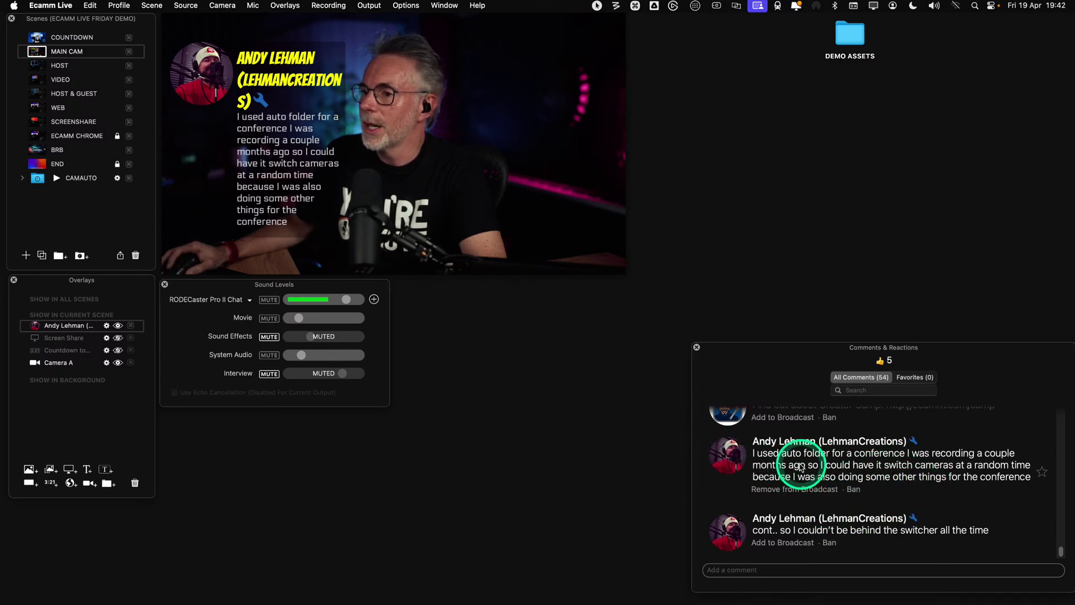
click(729, 457)
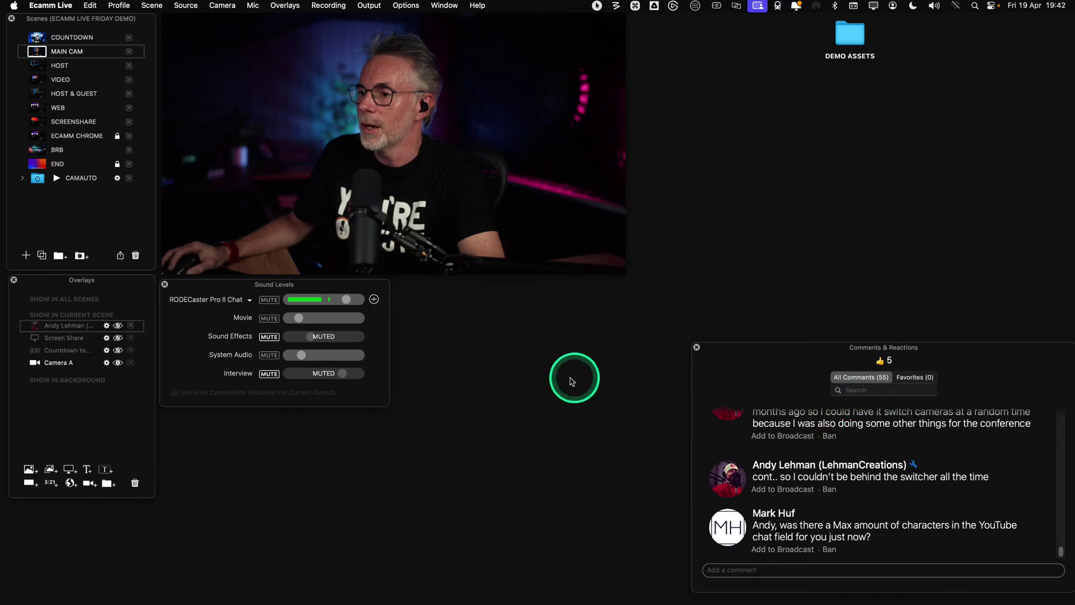
Show the viewer question about the maximum characters in the YouTube chat field on the broadcast, and remove it after reading
mouse_move(406, 249)
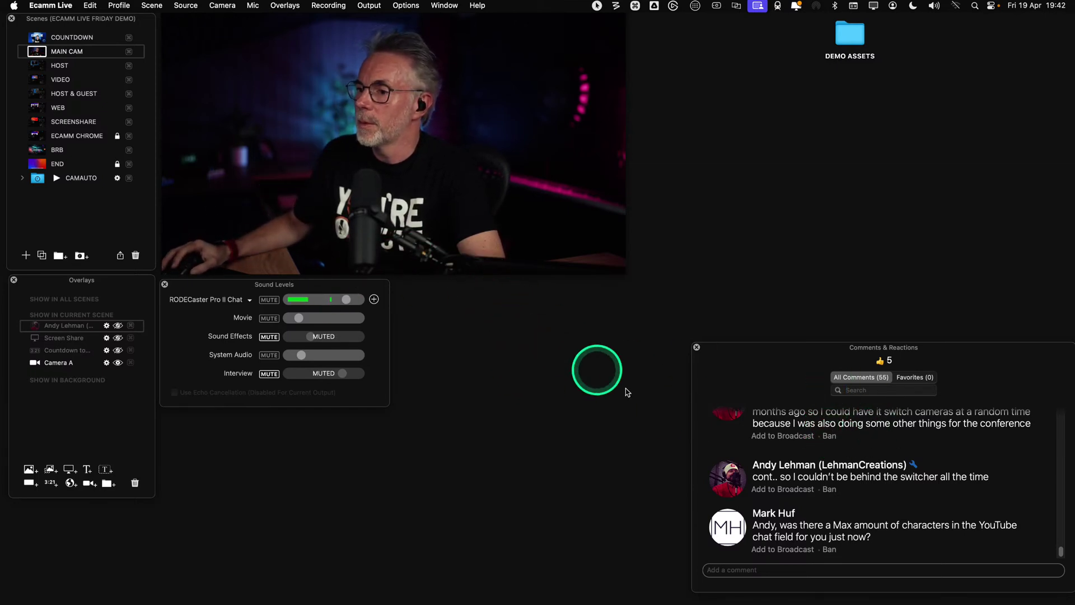
click(731, 528)
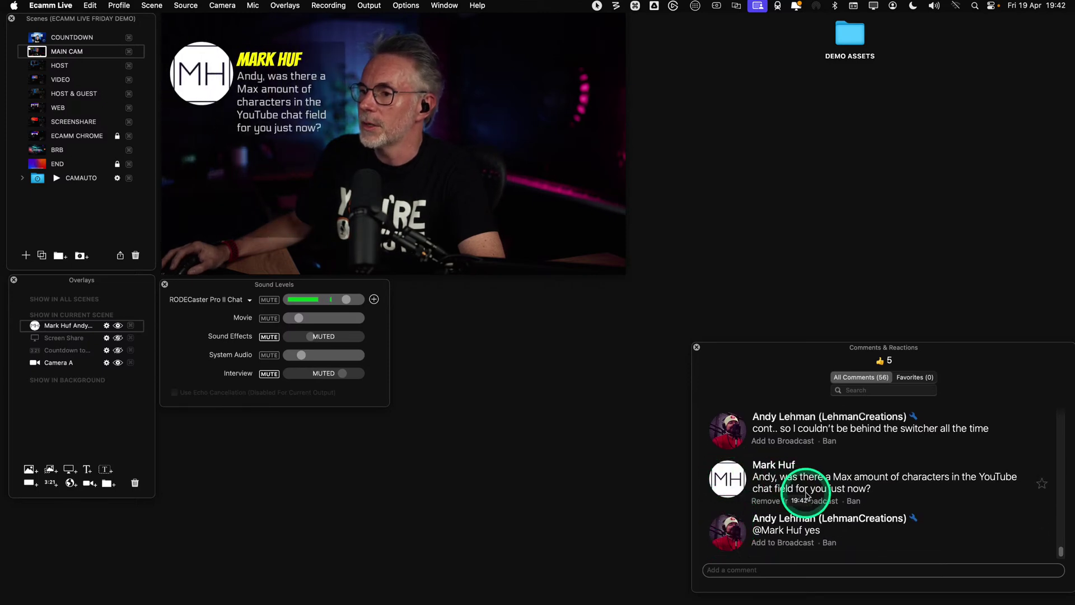
click(728, 479)
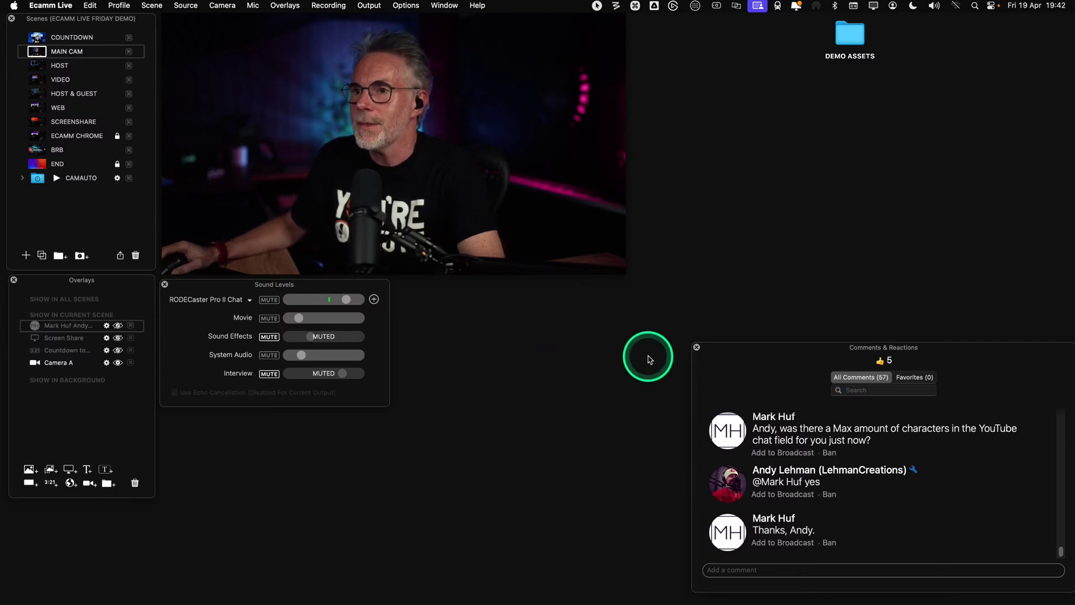
Open the Interview window, reduce its height and place it between the main video and the desktop folder, above the comments
mouse_move(404, 44)
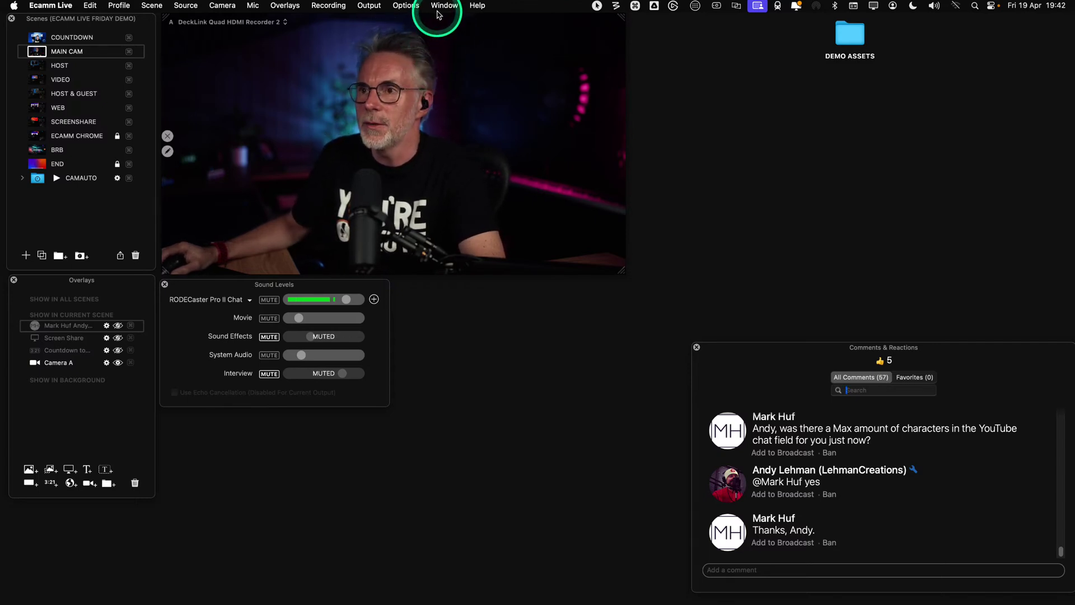
key(ctrl)
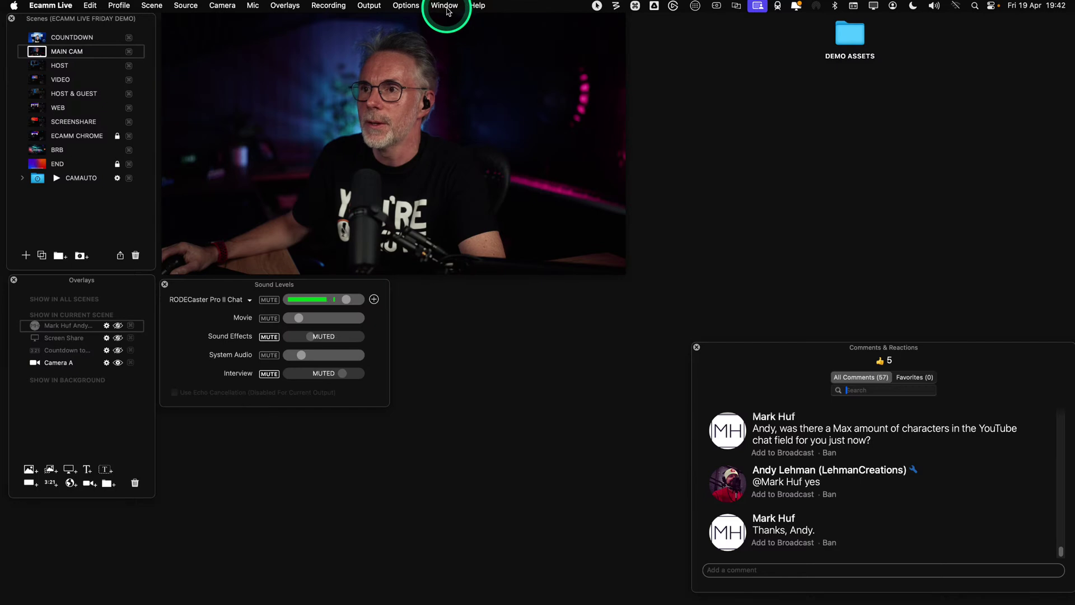
click(449, 11)
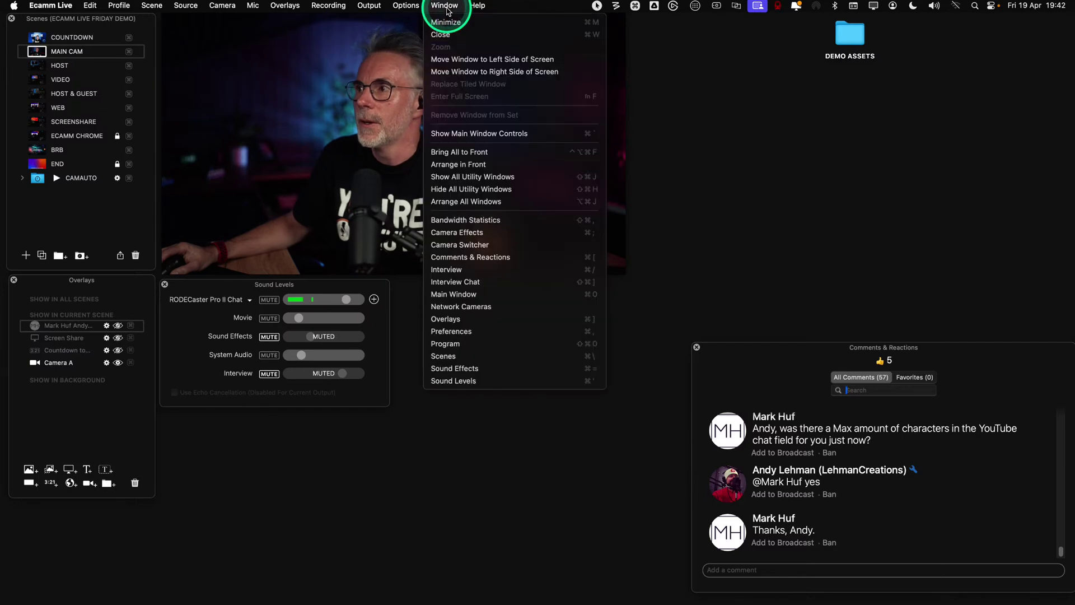
click(549, 275)
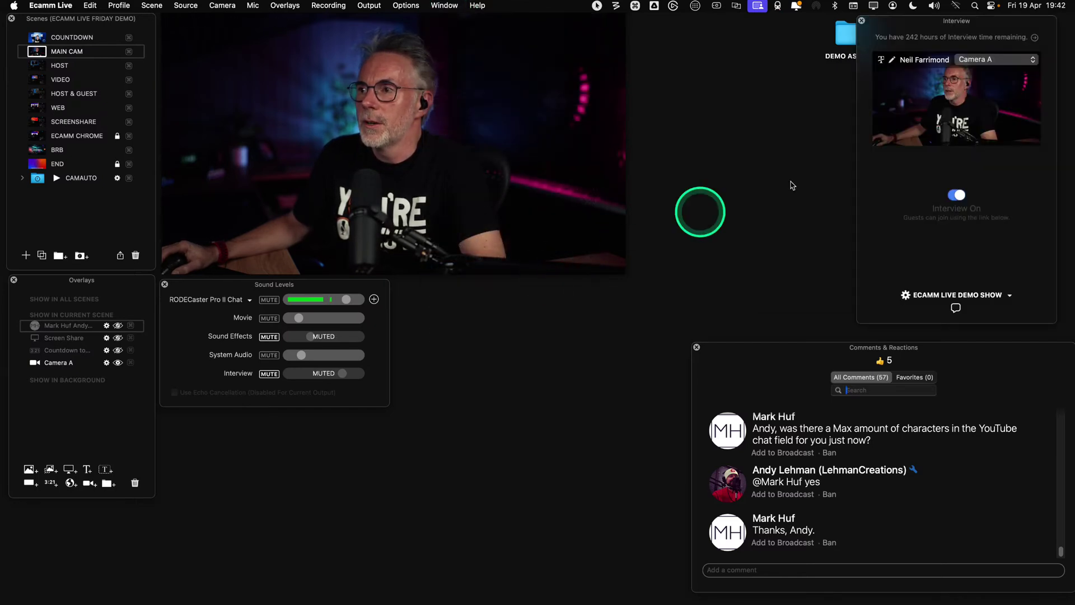
drag(921, 29, 715, 80)
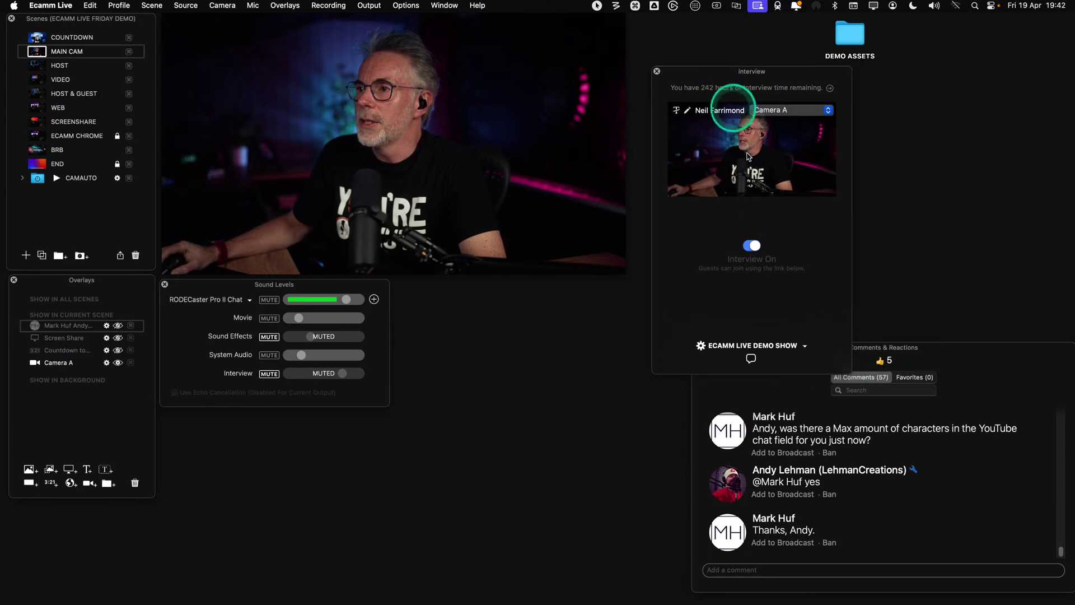
drag(845, 370, 795, 319)
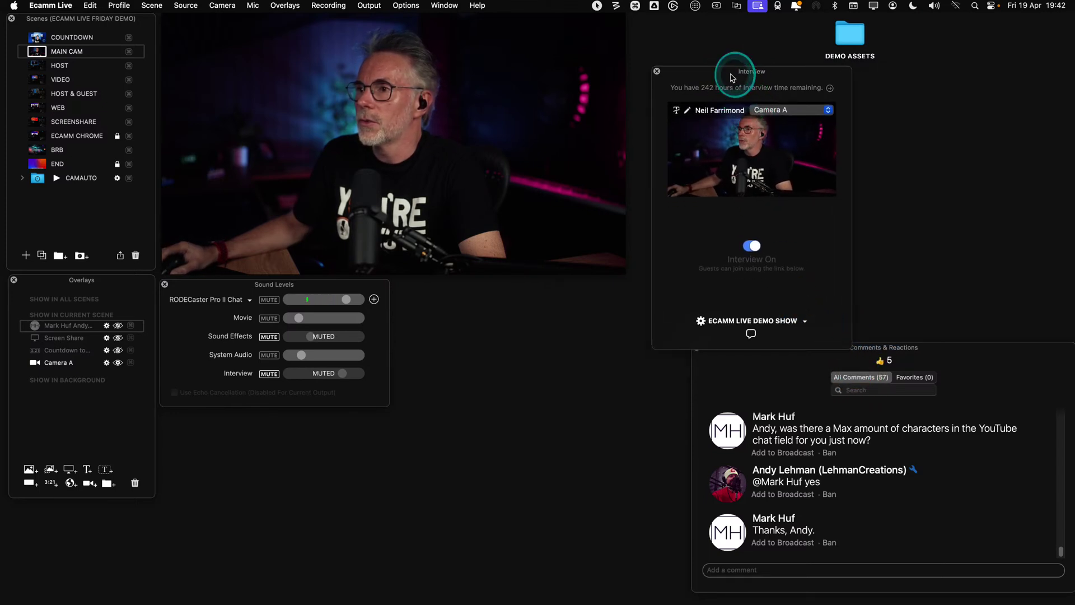
drag(732, 77, 723, 33)
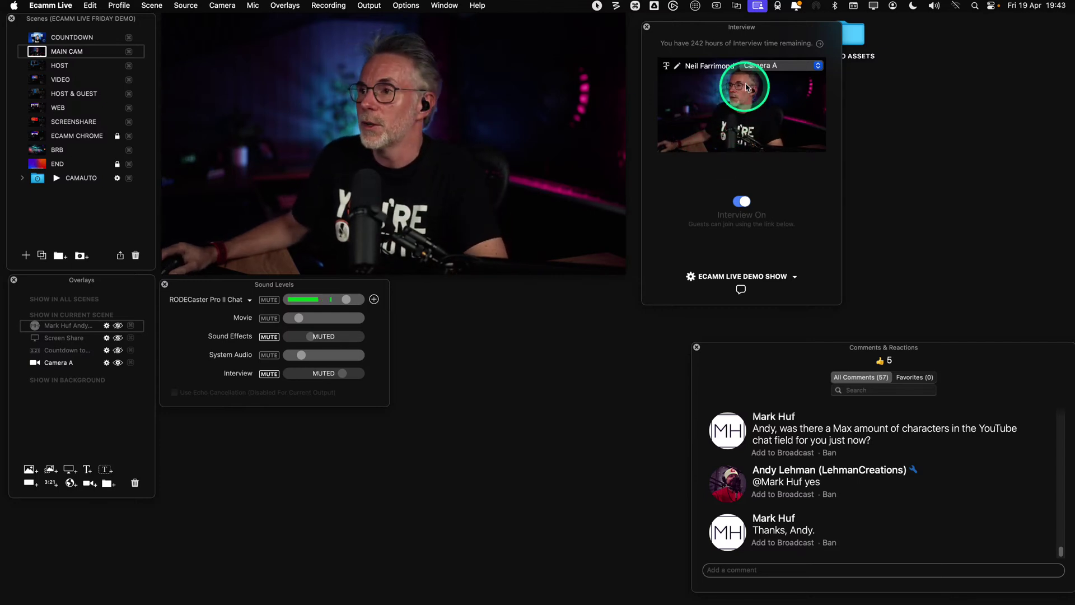
Review the camera sources available for the host in the Interview window, keeping Camera A selected
click(762, 65)
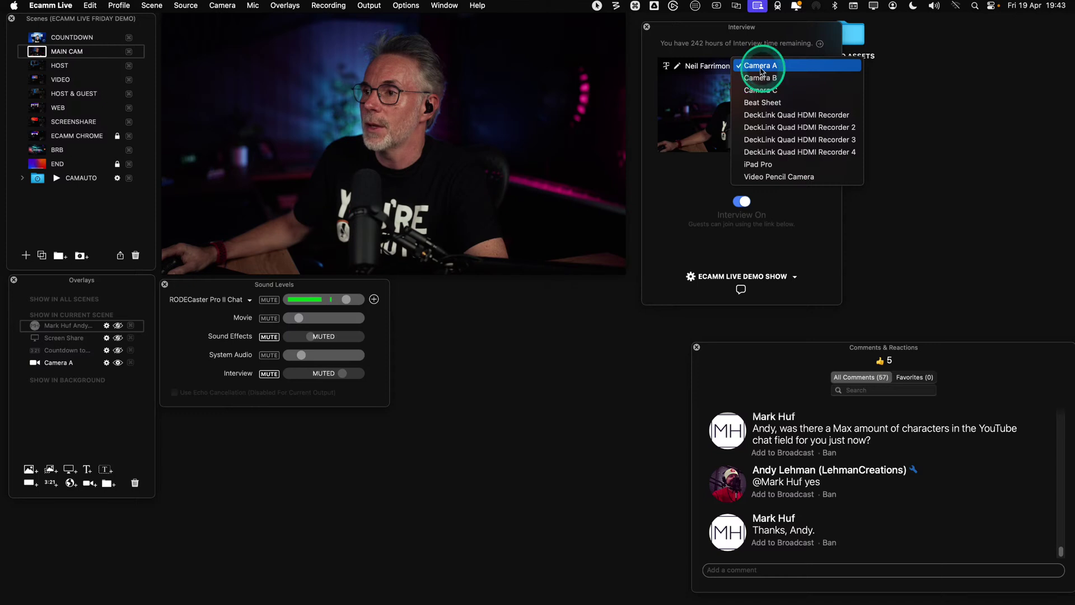
click(761, 68)
key(ctrl)
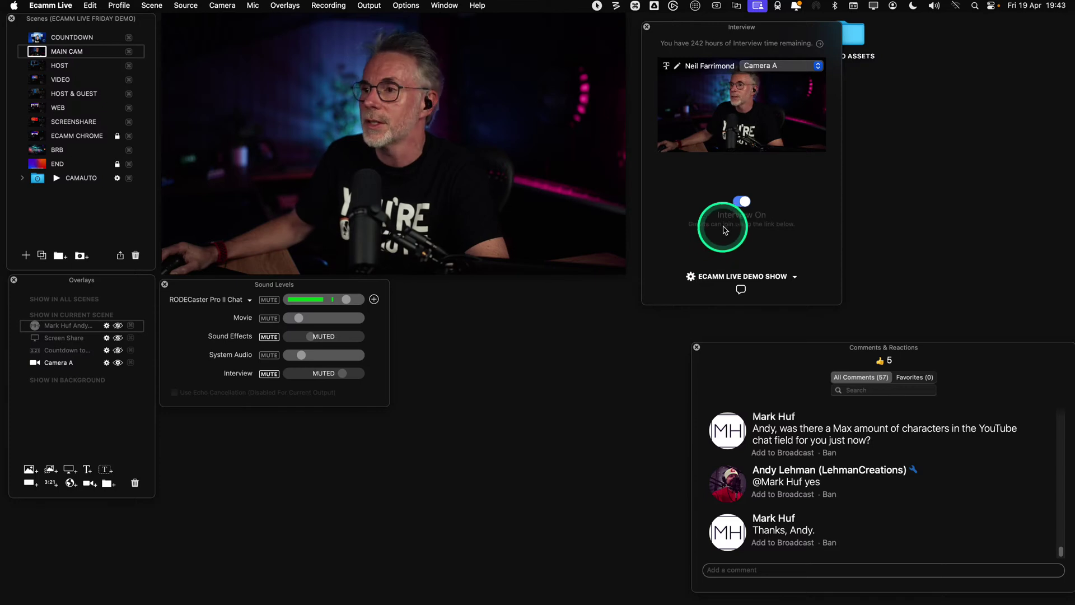
key(ctrl)
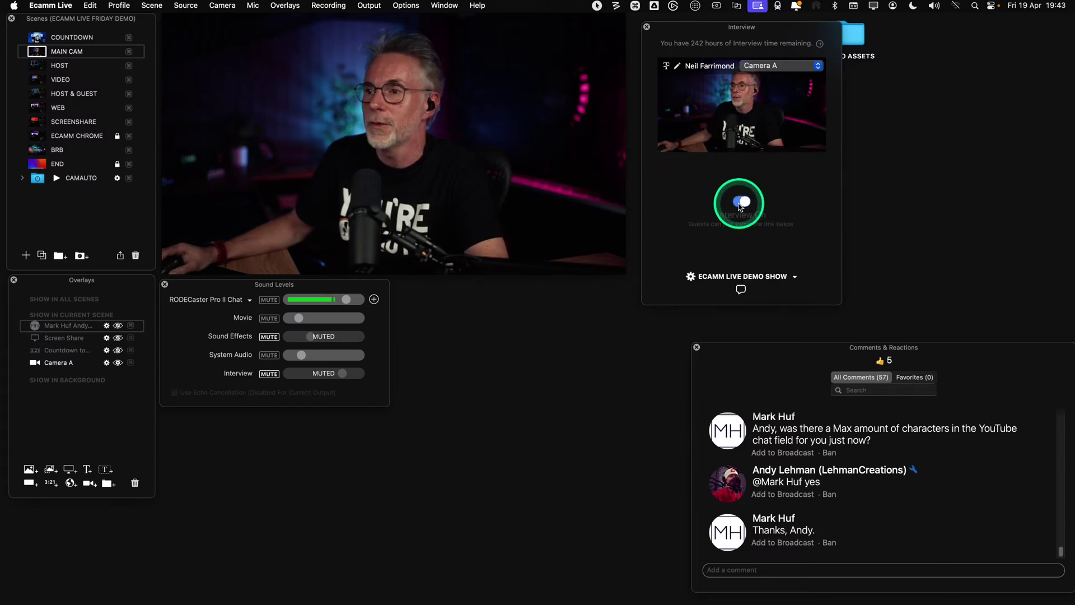
Open the ECAMM LIVE DEMO SHOW interview page settings and review the guest link domains, keeping guest.ecamm.live
click(693, 277)
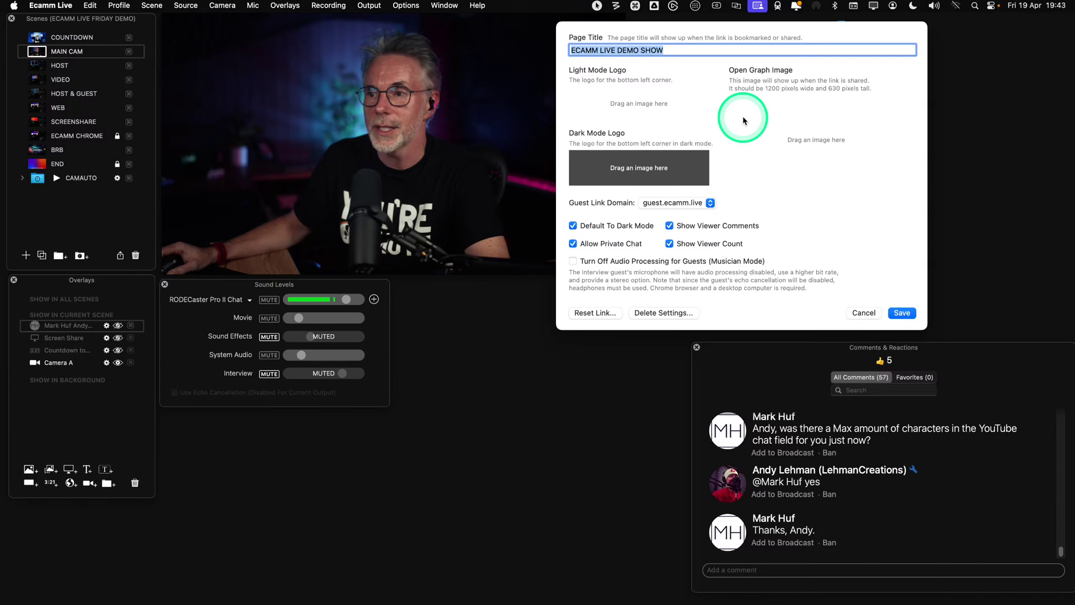
key(ctrl)
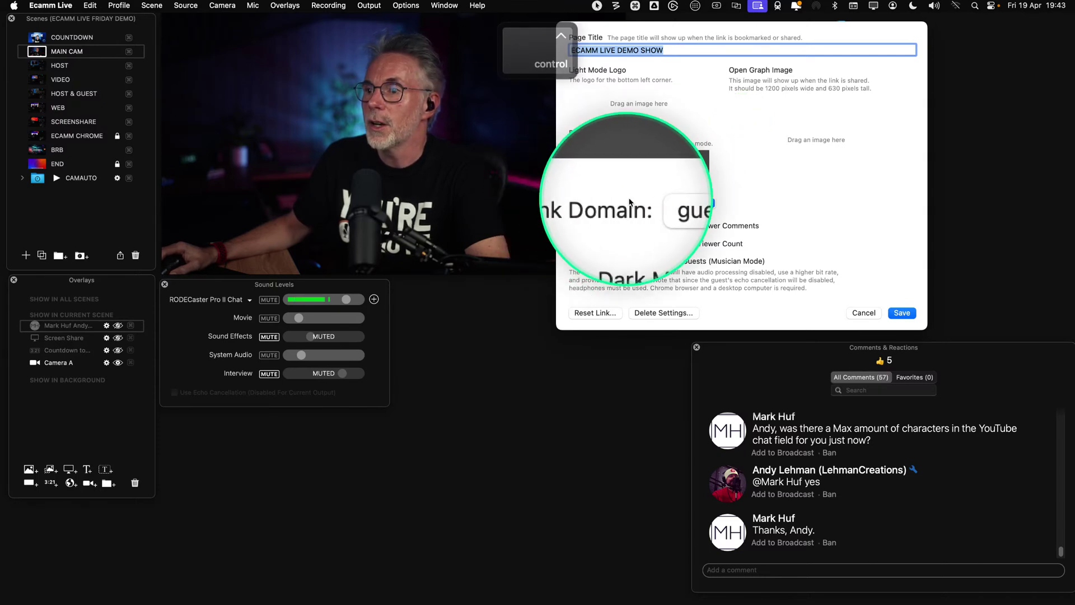
click(710, 203)
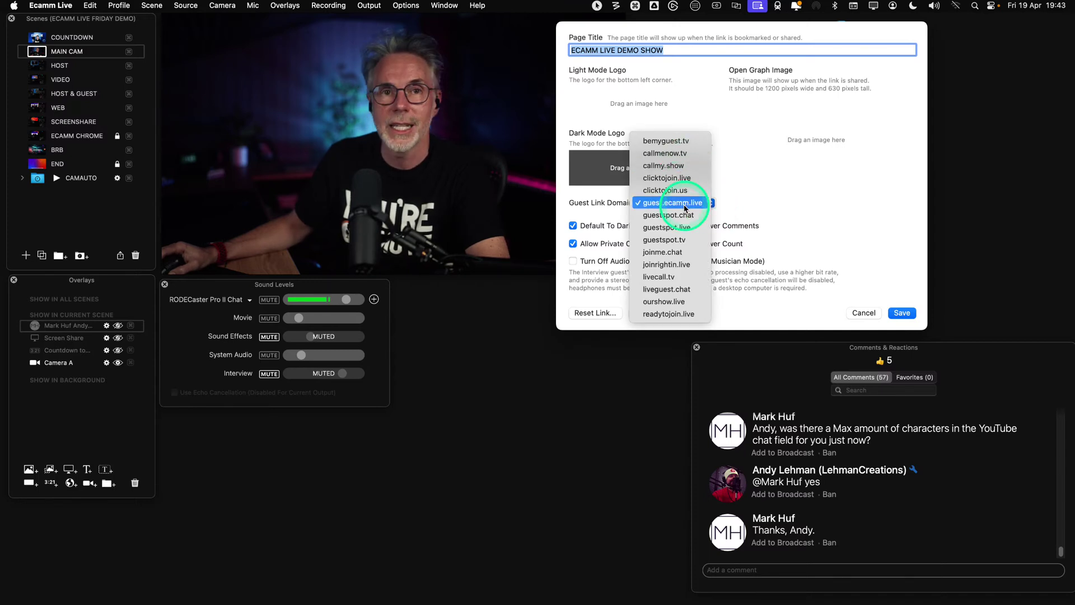
click(684, 206)
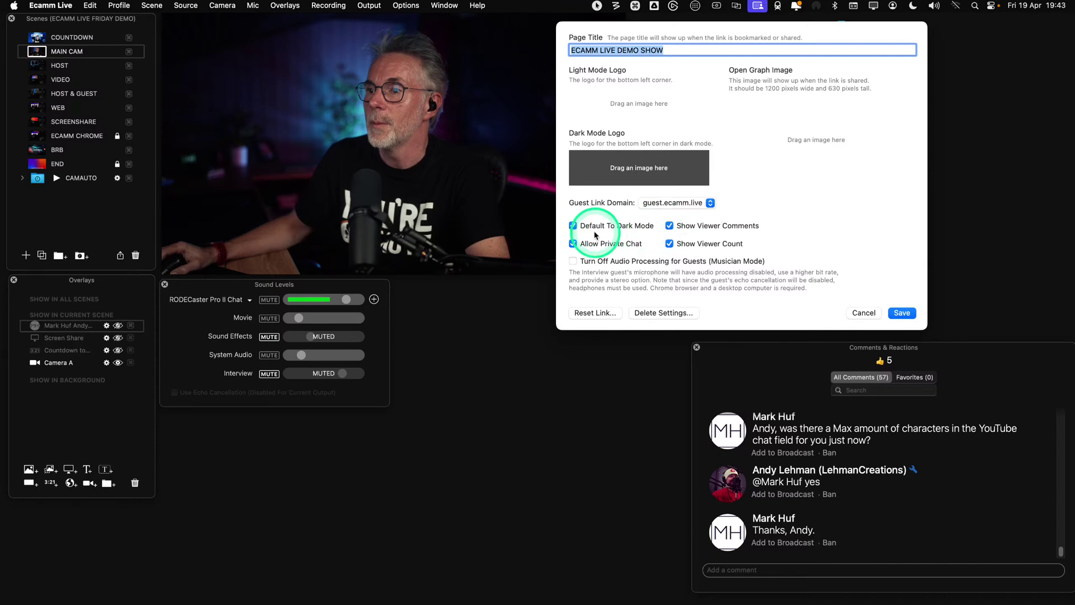
Examine the dark mode, private chat, viewer comments, viewer count and Musician Mode guest options, and close the settings without saving
key(ctrl)
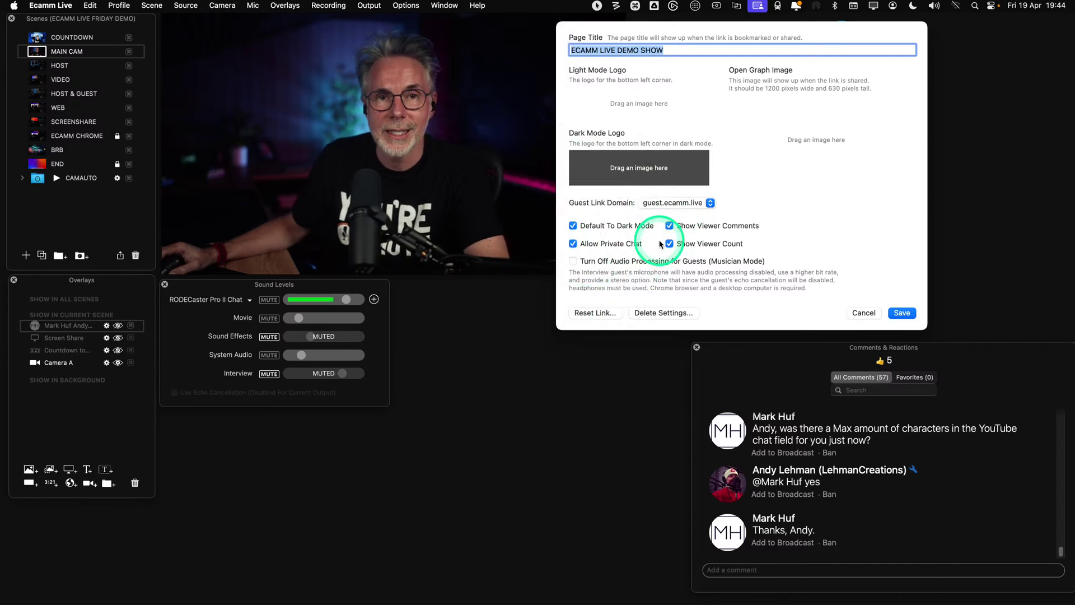
key(ctrl)
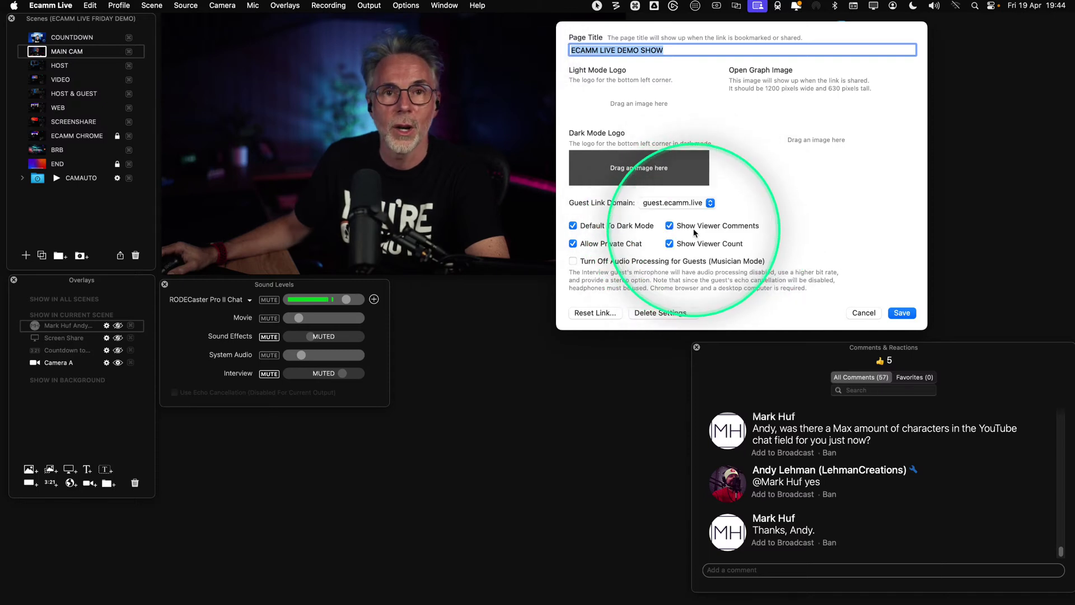
key(ctrl)
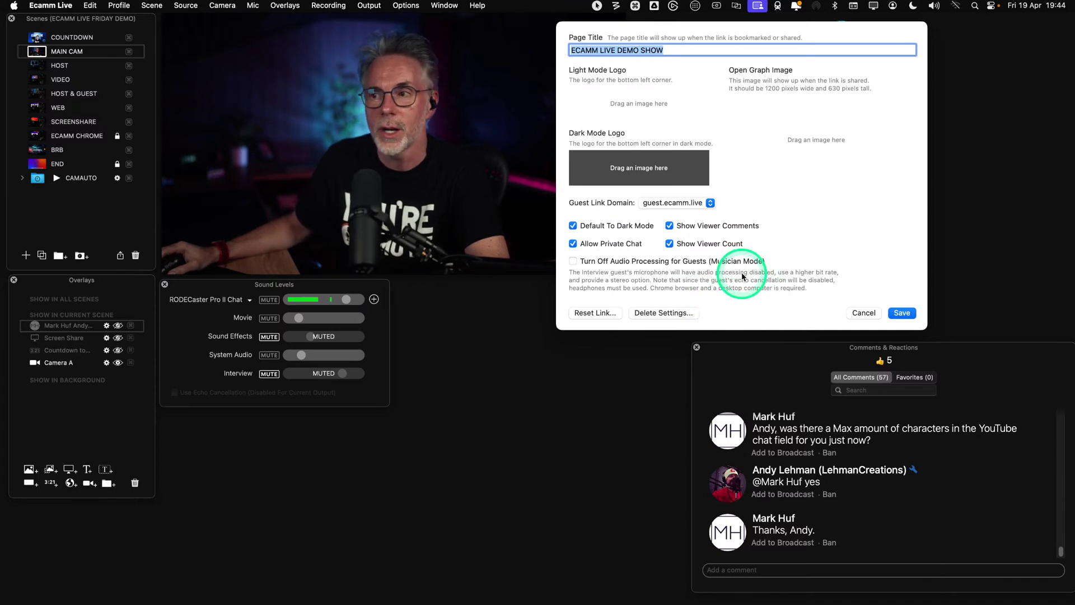
key(ctrl)
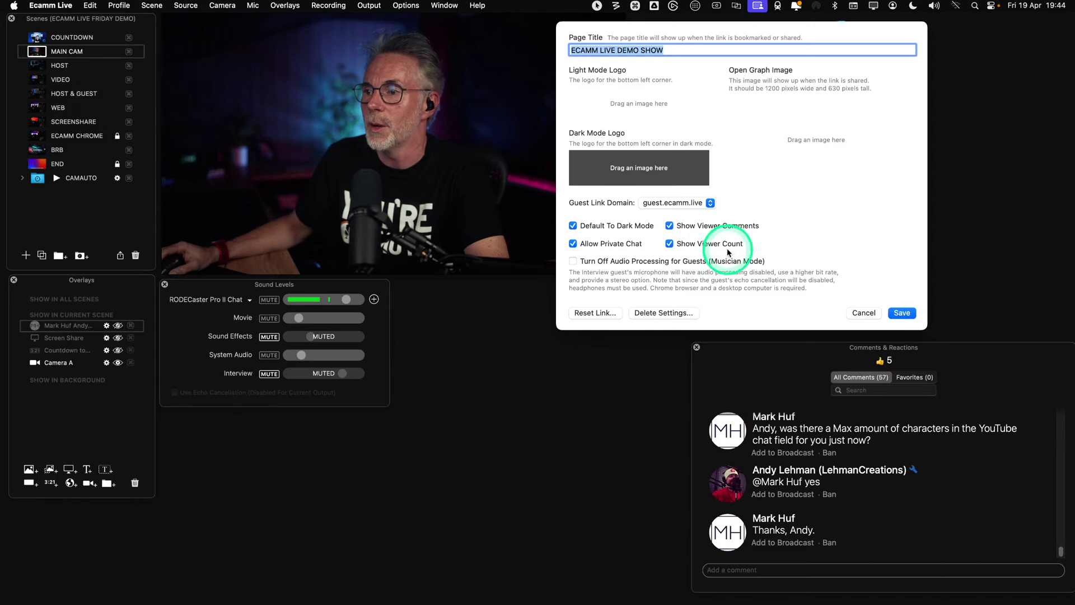
key(ctrl)
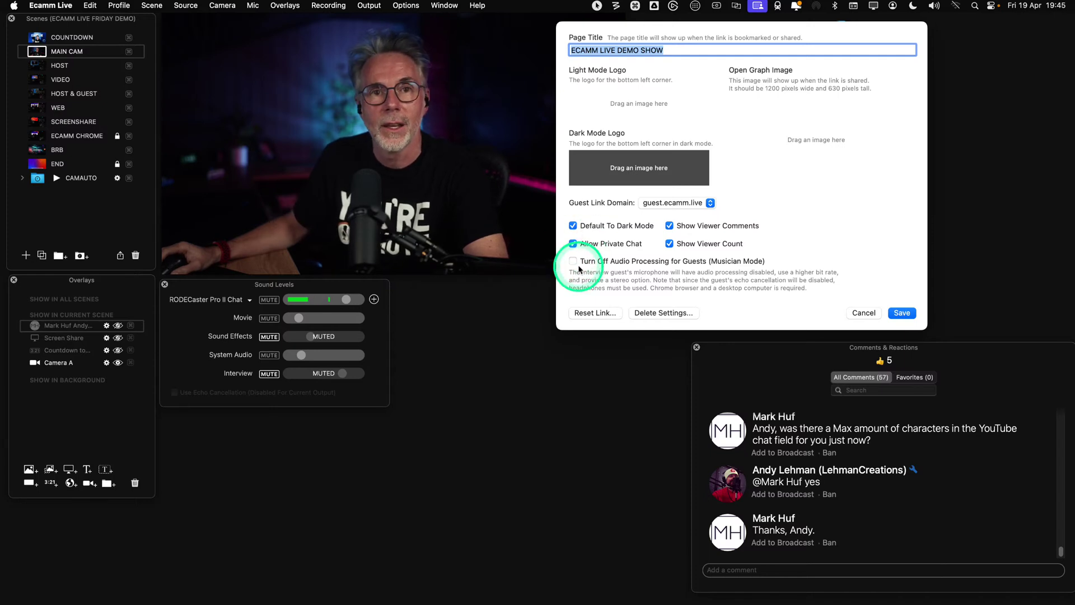
click(855, 314)
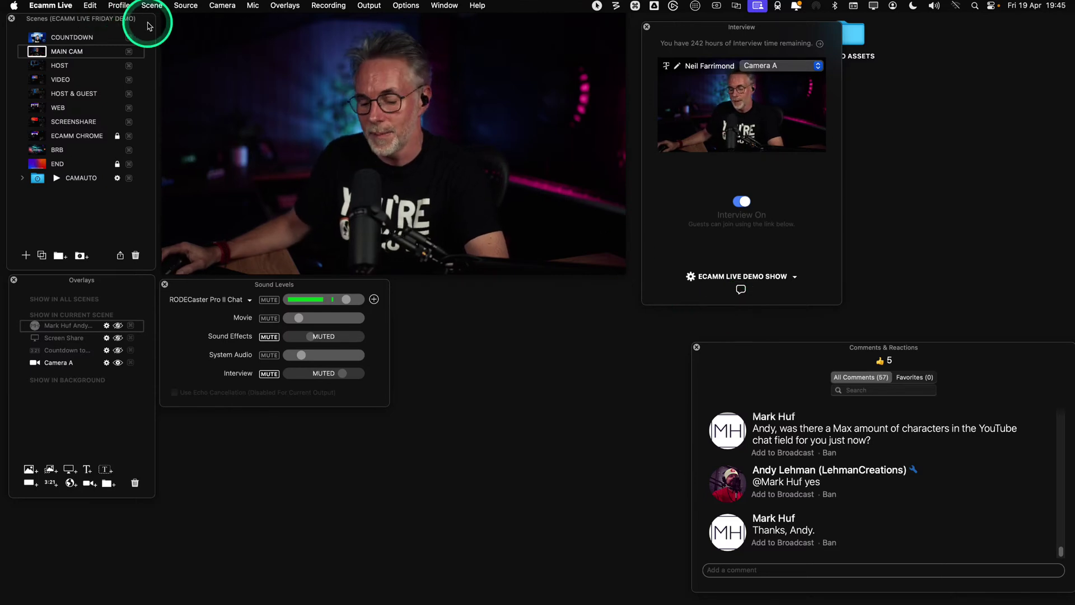
Open the Interview preferences and review the ring chime, auto-answer, greenroom and off-air audio options for guests
mouse_move(361, 182)
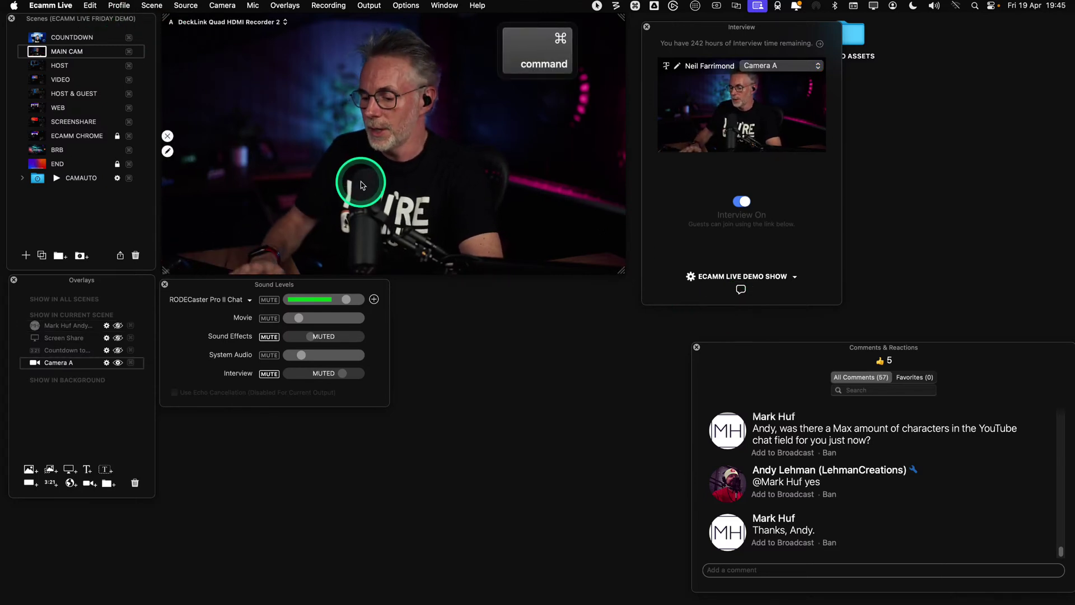
key(super+comma)
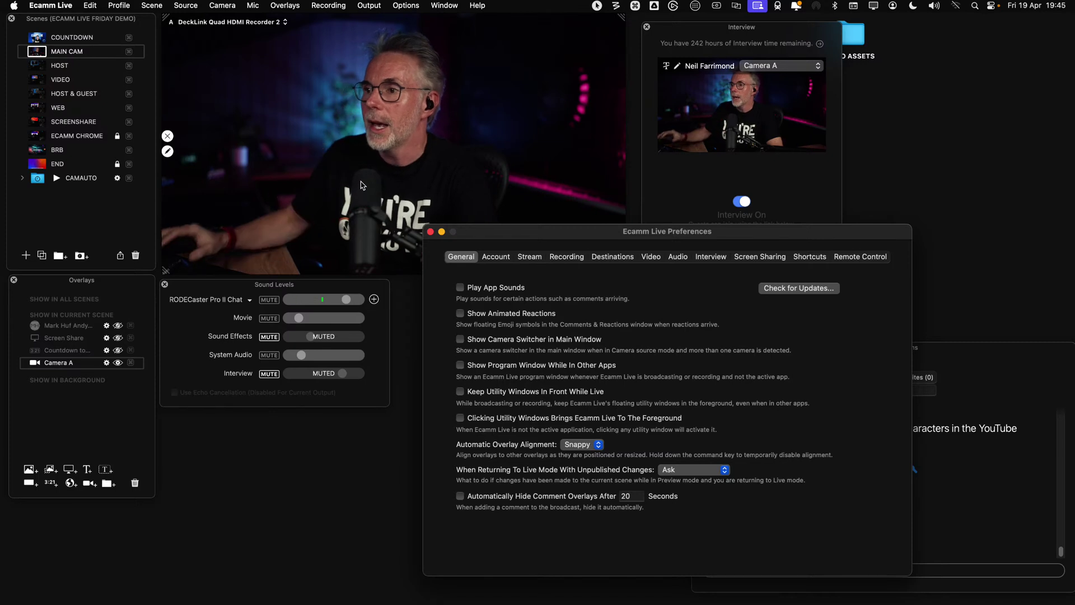
click(710, 257)
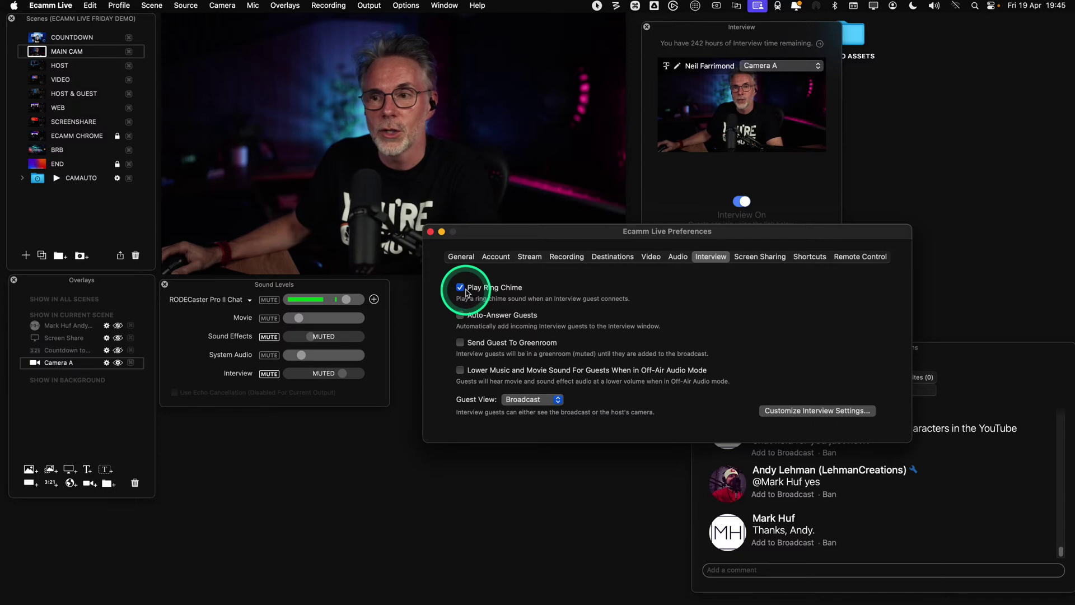
key(super)
key(ctrl)
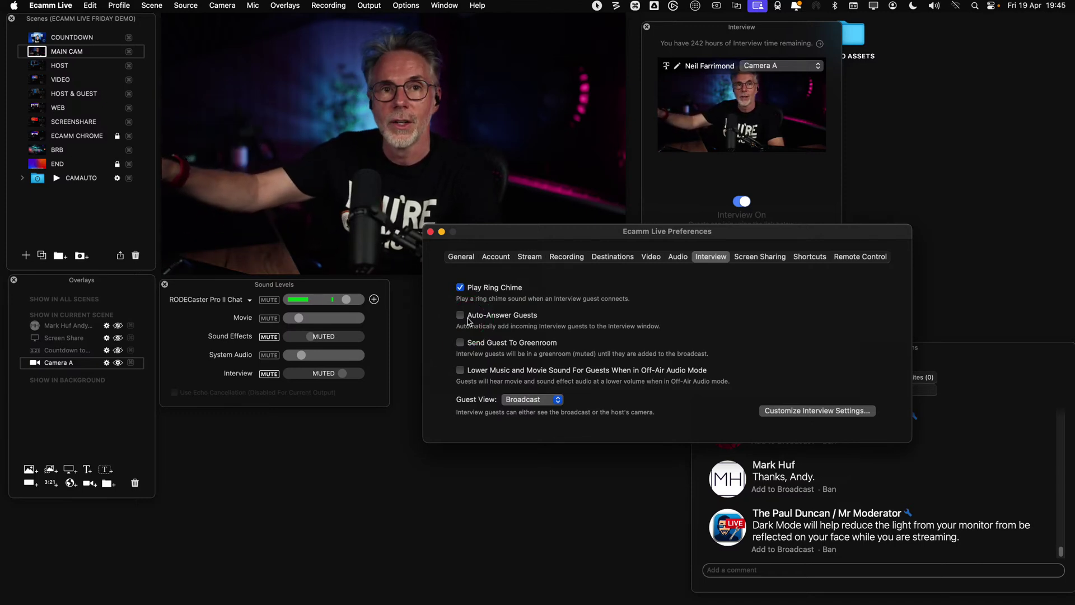
key(ctrl)
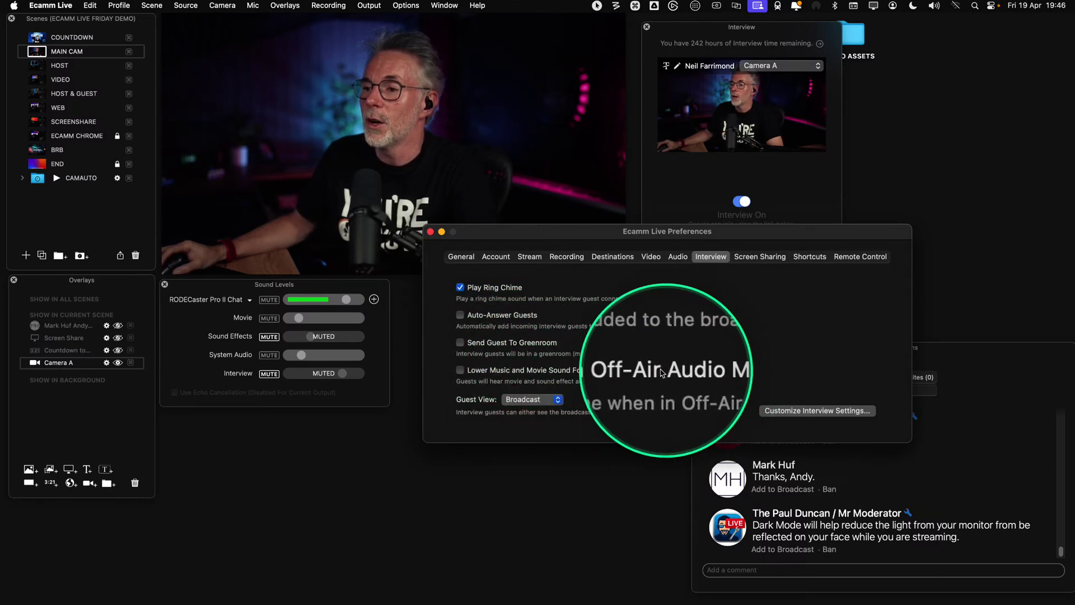
Set the interview Guest View to Host Camera
click(606, 374)
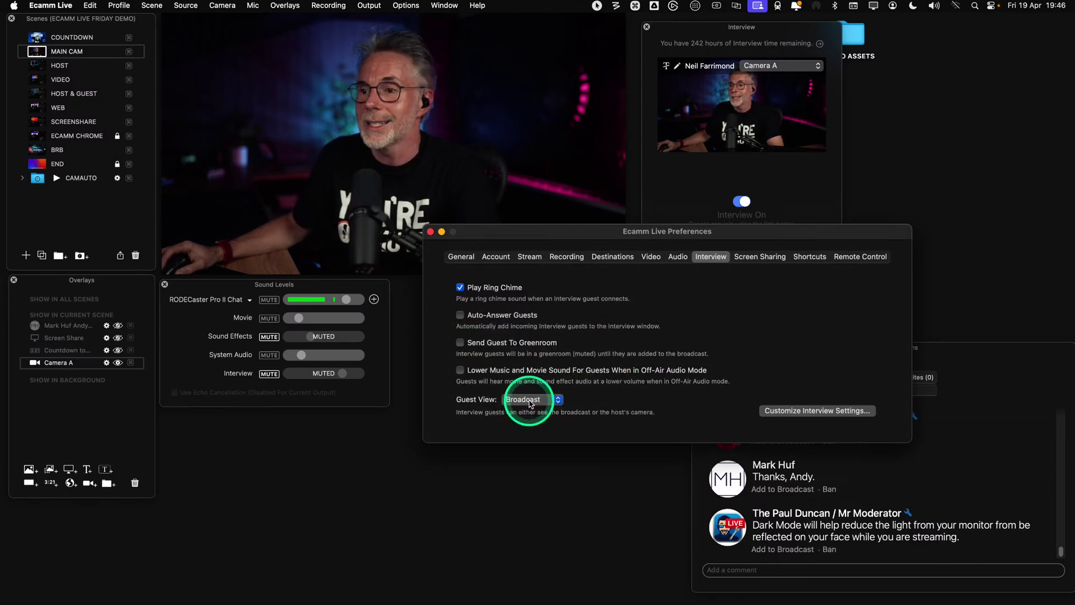
key(ctrl)
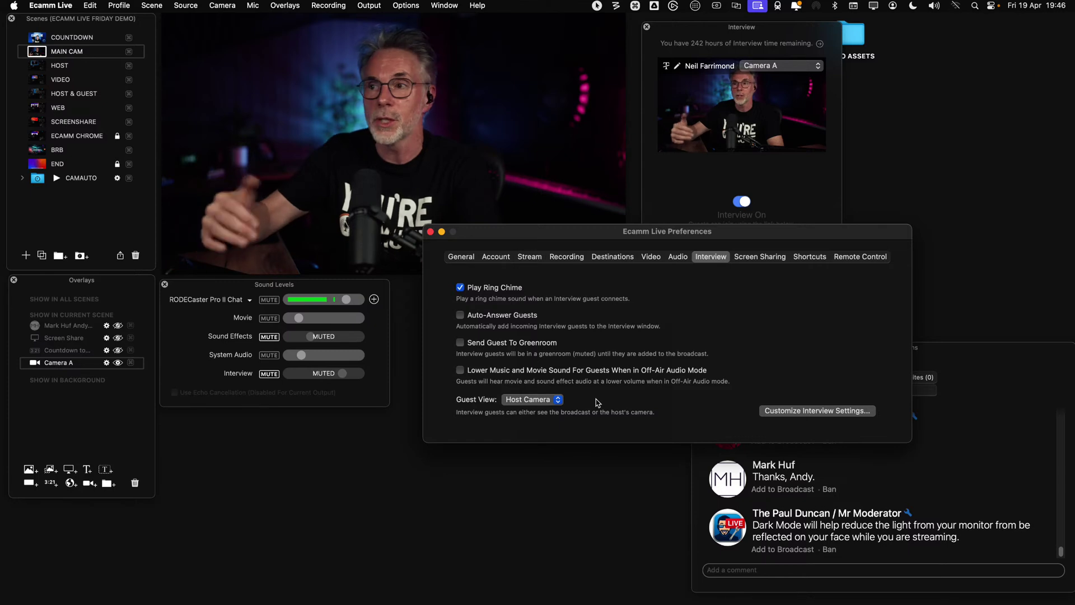
key(ctrl)
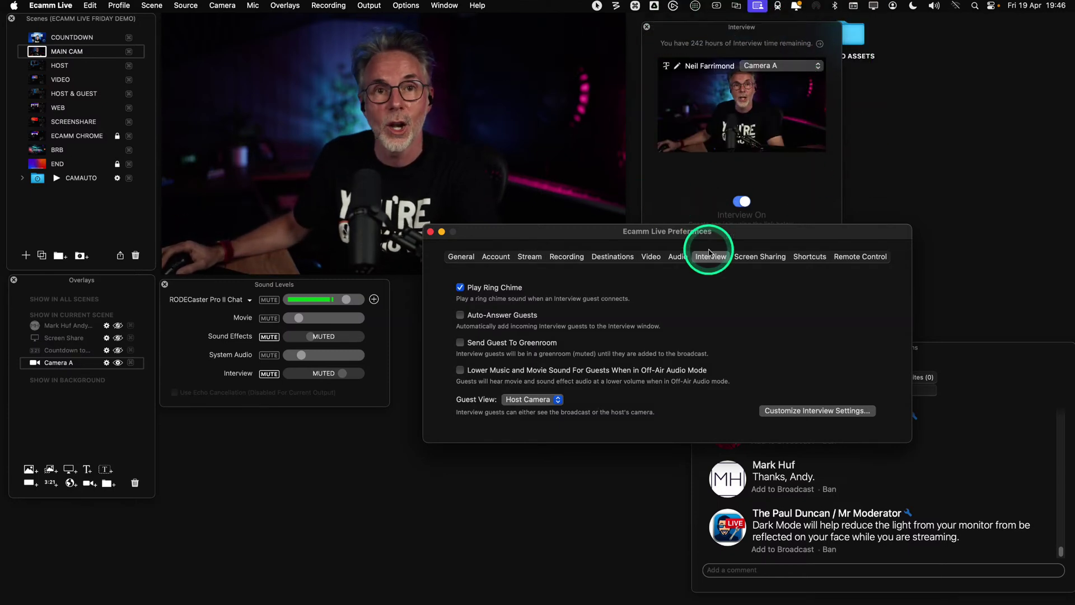
Set the interview Guest View back to Broadcast
mouse_move(175, 101)
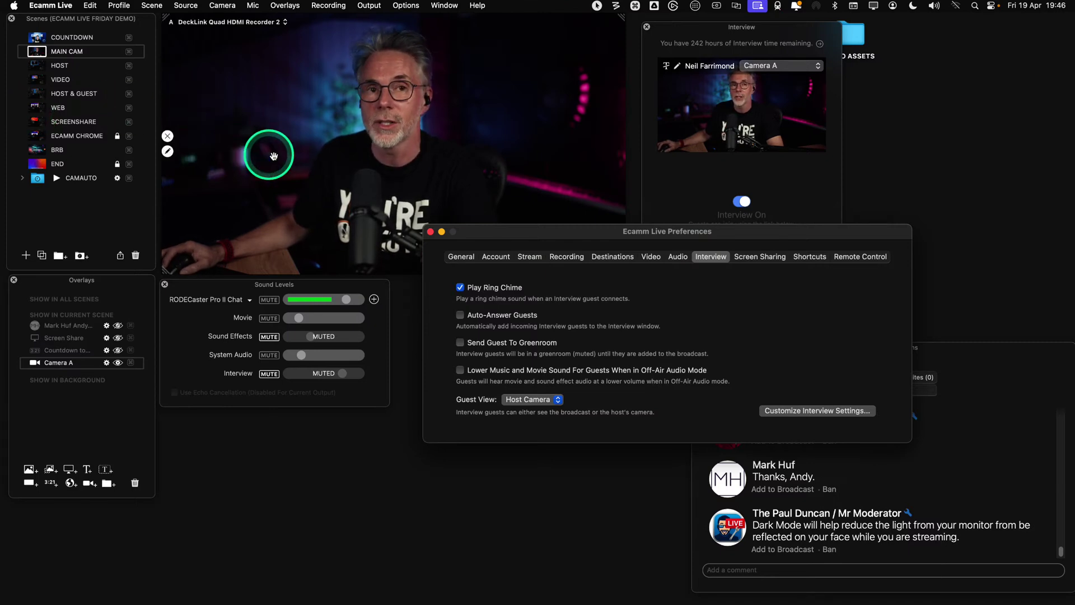
key(ctrl)
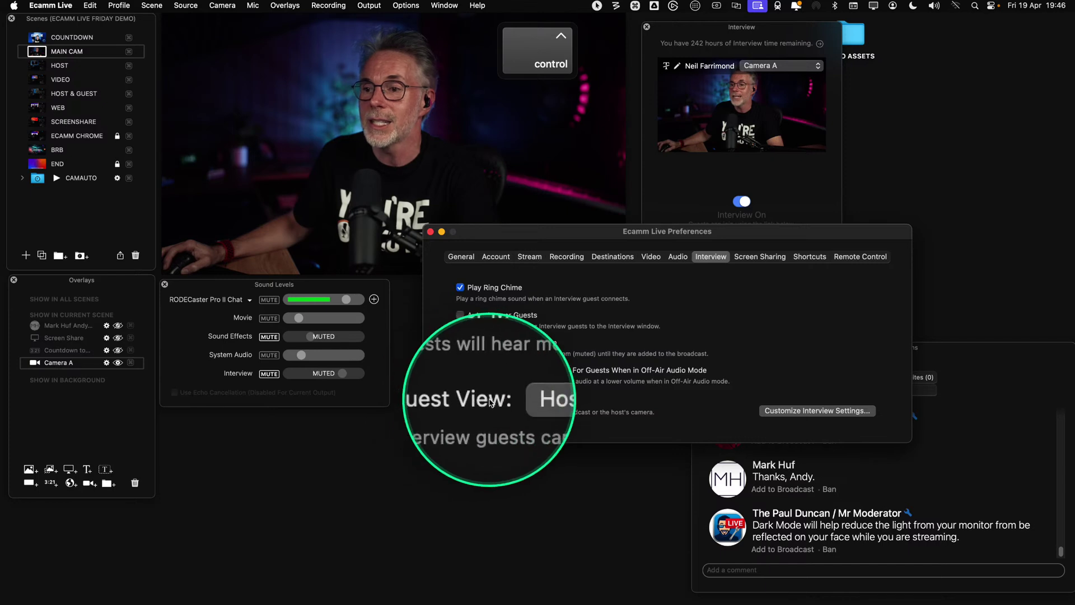
click(542, 401)
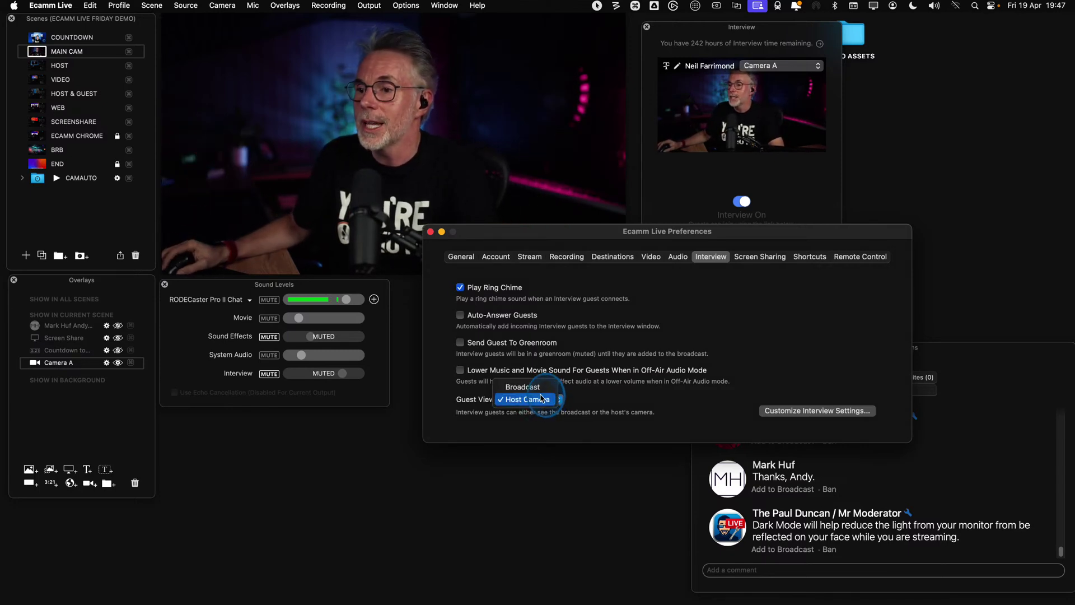
click(539, 386)
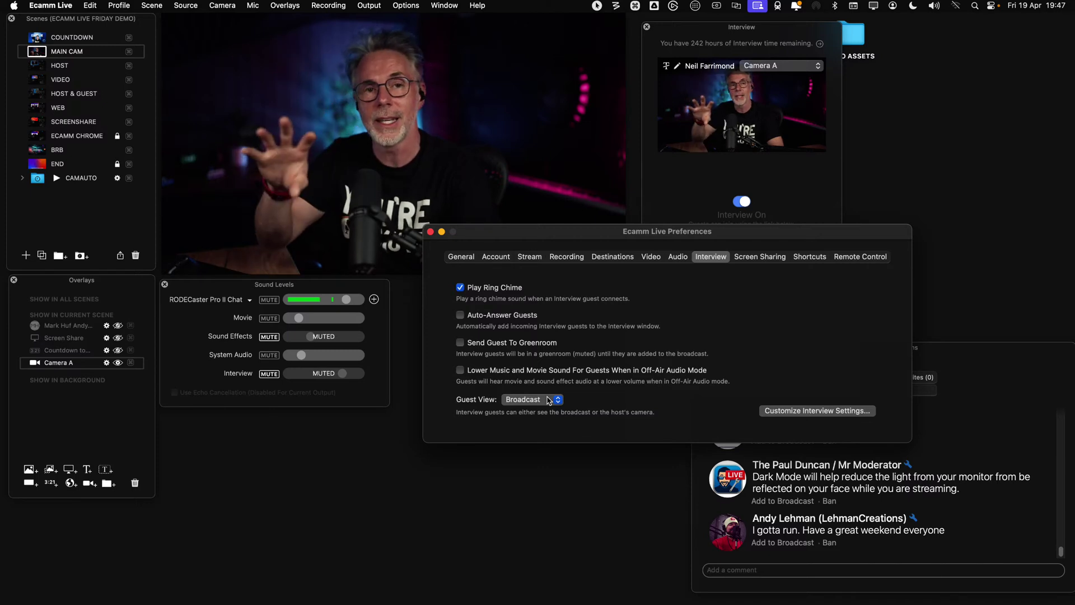
Switch to the HOST & GUEST scene and set the Guest View to Host Camera in the Interview preferences
click(36, 94)
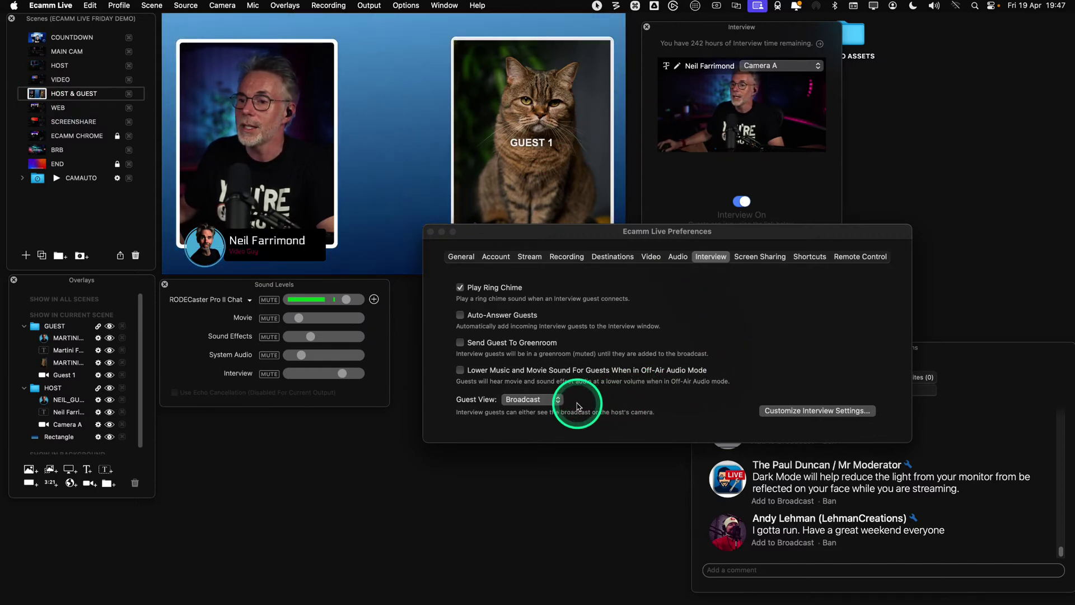
key(ctrl)
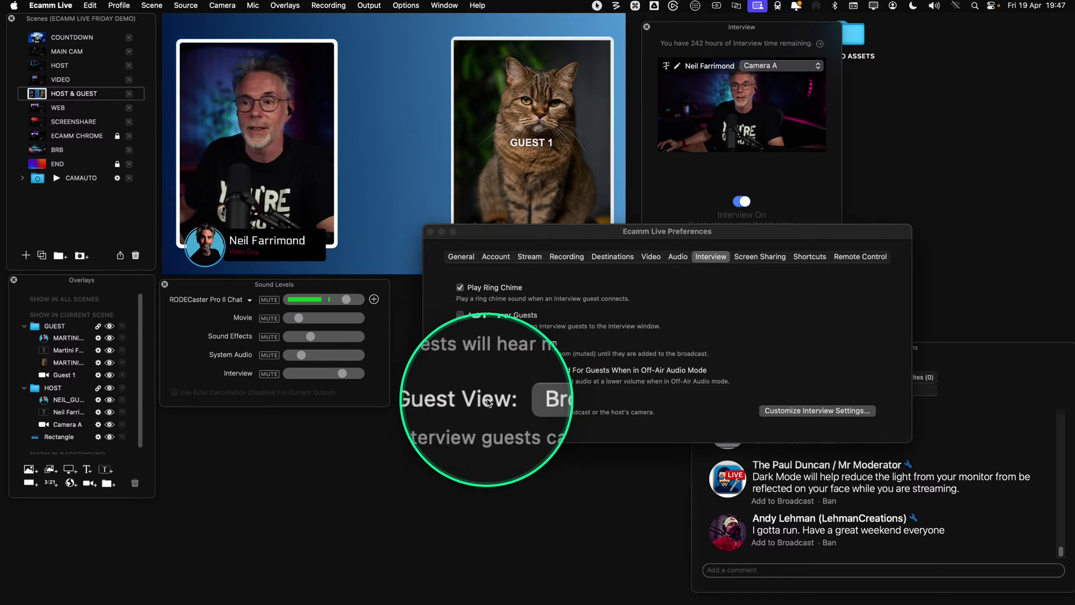
click(523, 402)
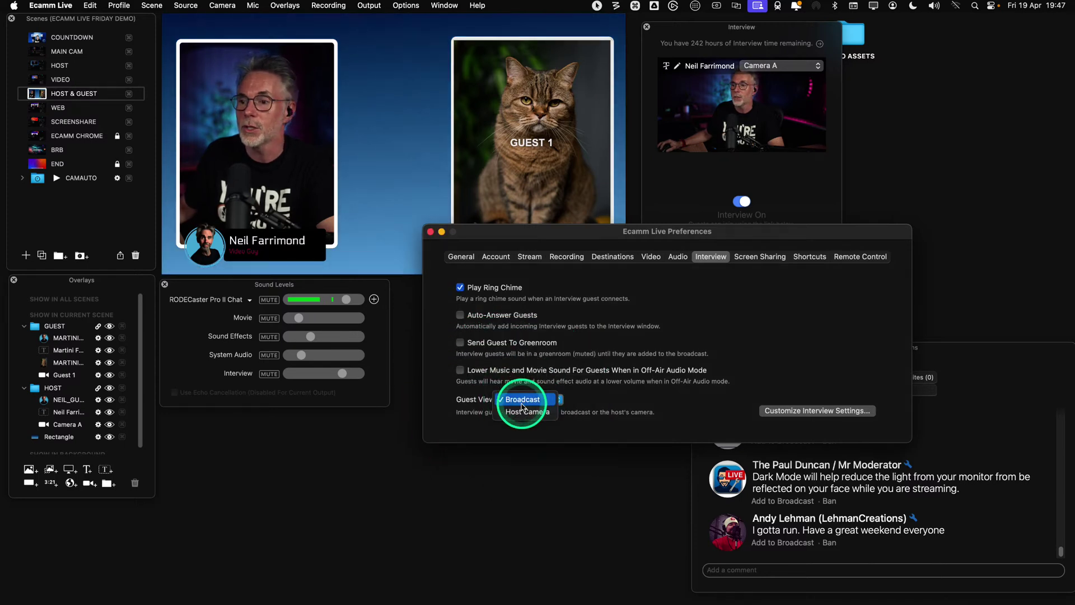
click(522, 411)
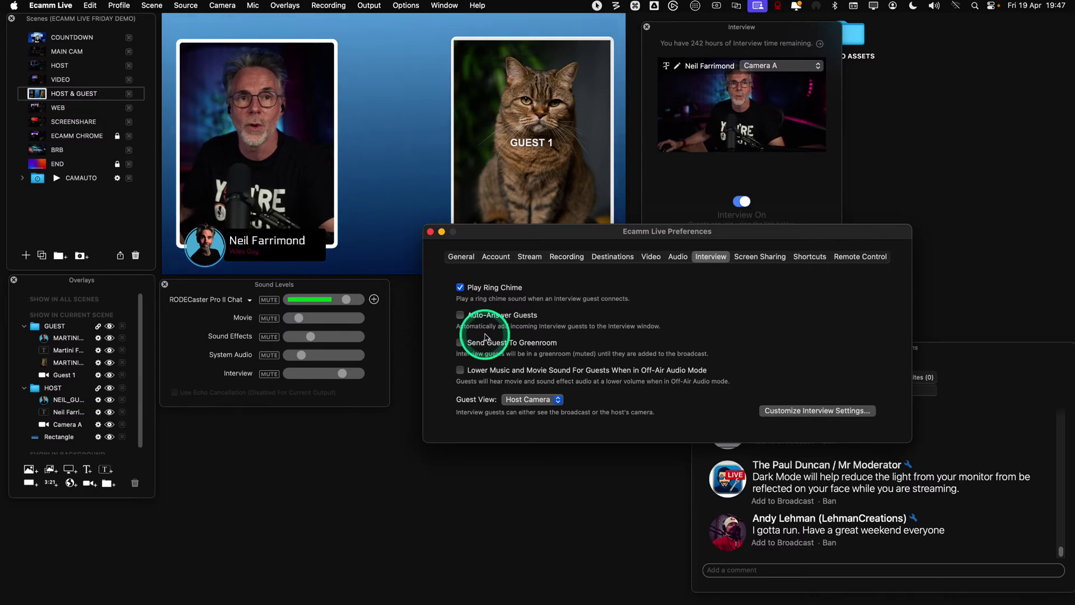
Switch back to the MAIN CAM scene and close the preferences
mouse_move(80, 72)
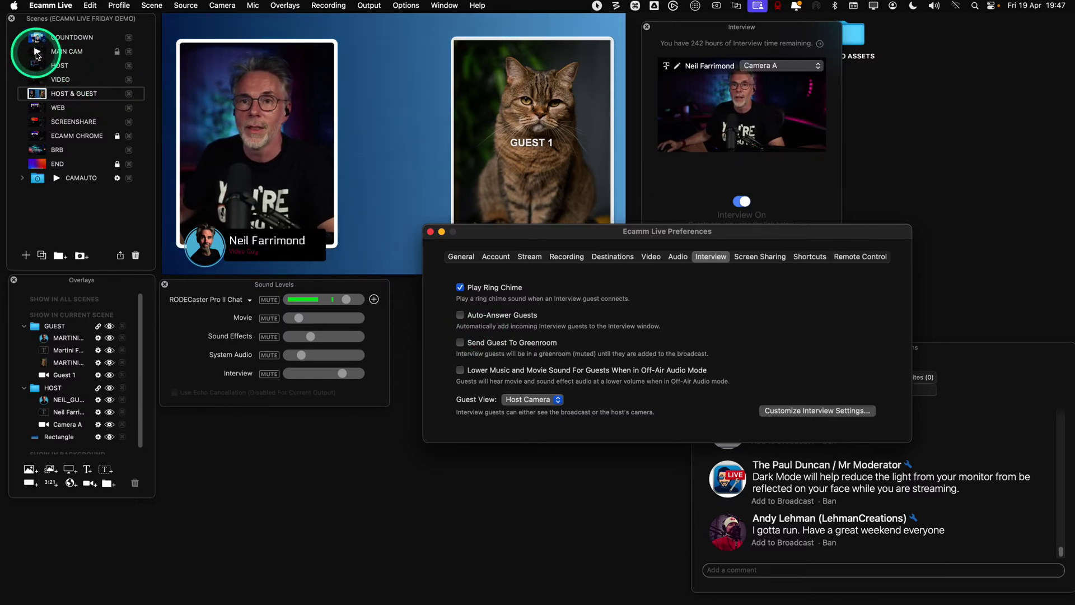
click(37, 53)
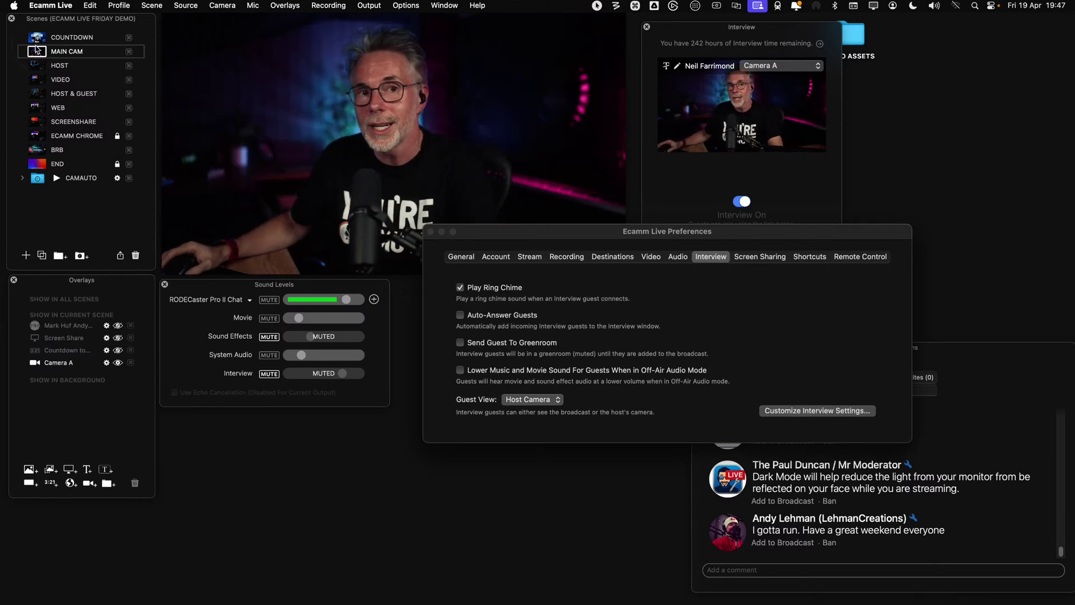
mouse_move(35, 49)
mouse_down()
mouse_move(66, 45)
mouse_move(496, 368)
mouse_move(723, 393)
mouse_move(709, 406)
mouse_up()
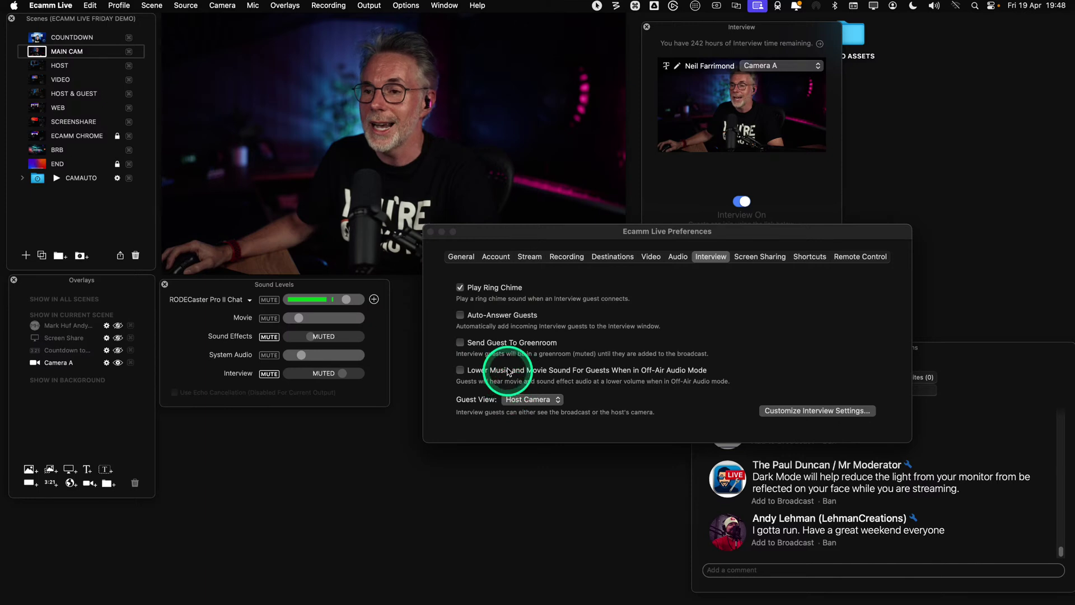
click(429, 232)
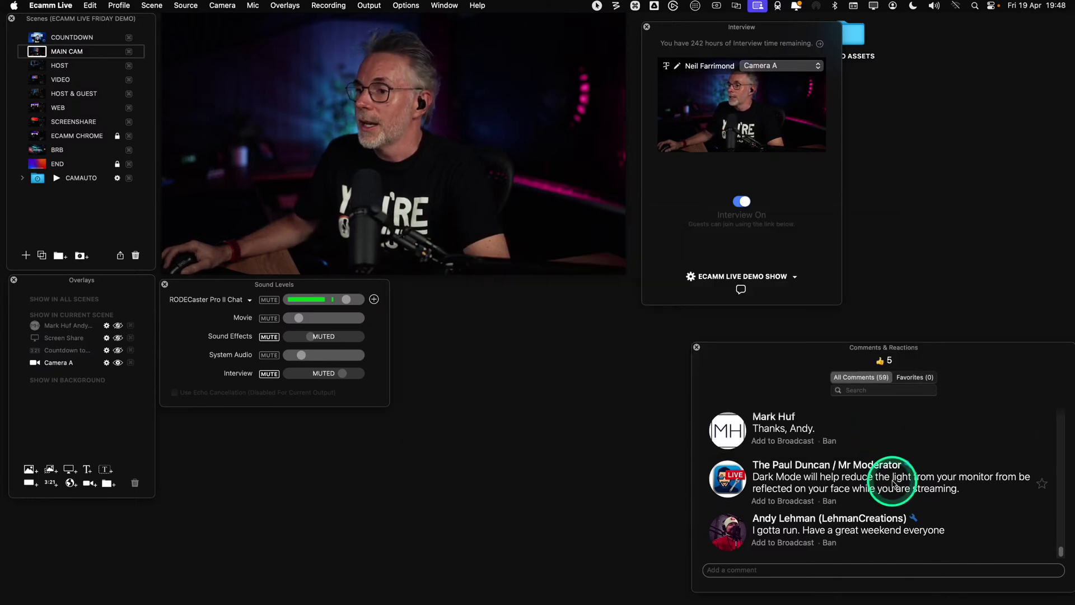
Show the moderator's comment about Dark Mode on the broadcast, move it to the lower part of the video, and remove it after reading
click(730, 480)
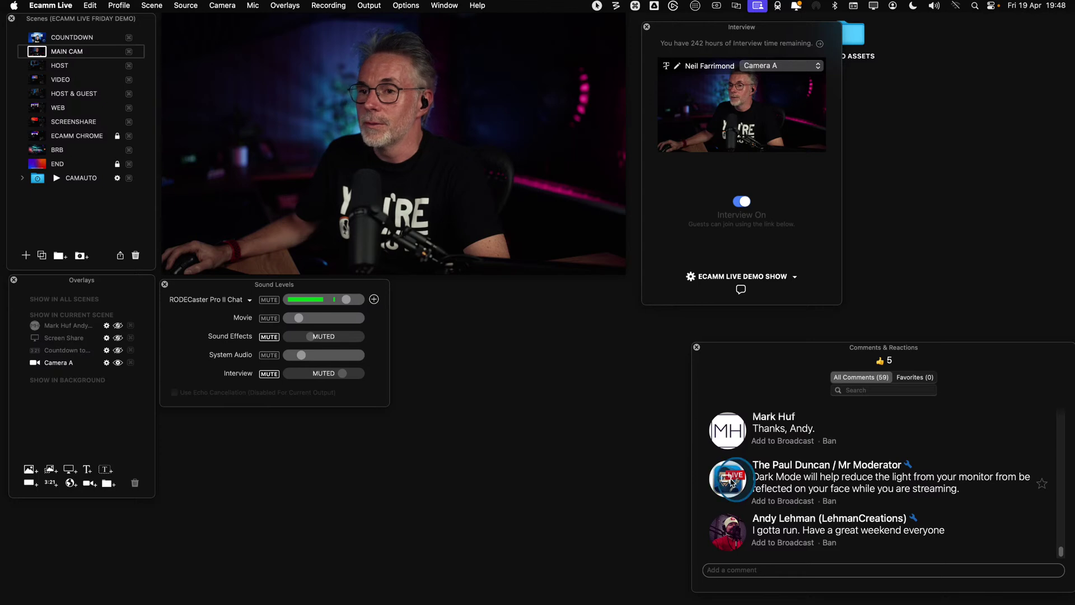
drag(340, 229, 569, 120)
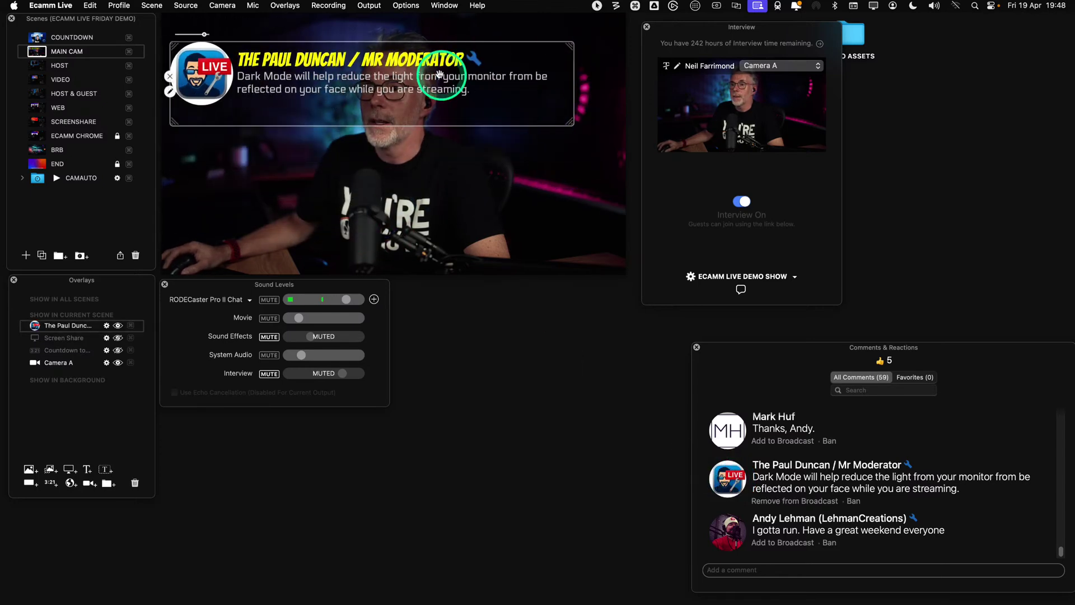
drag(420, 67, 445, 215)
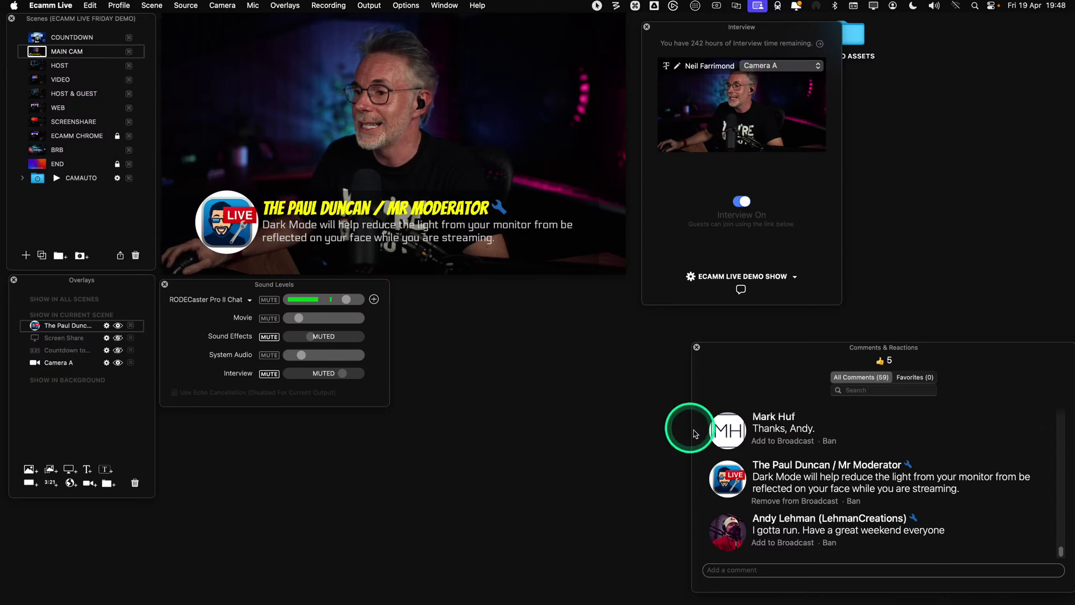
click(726, 479)
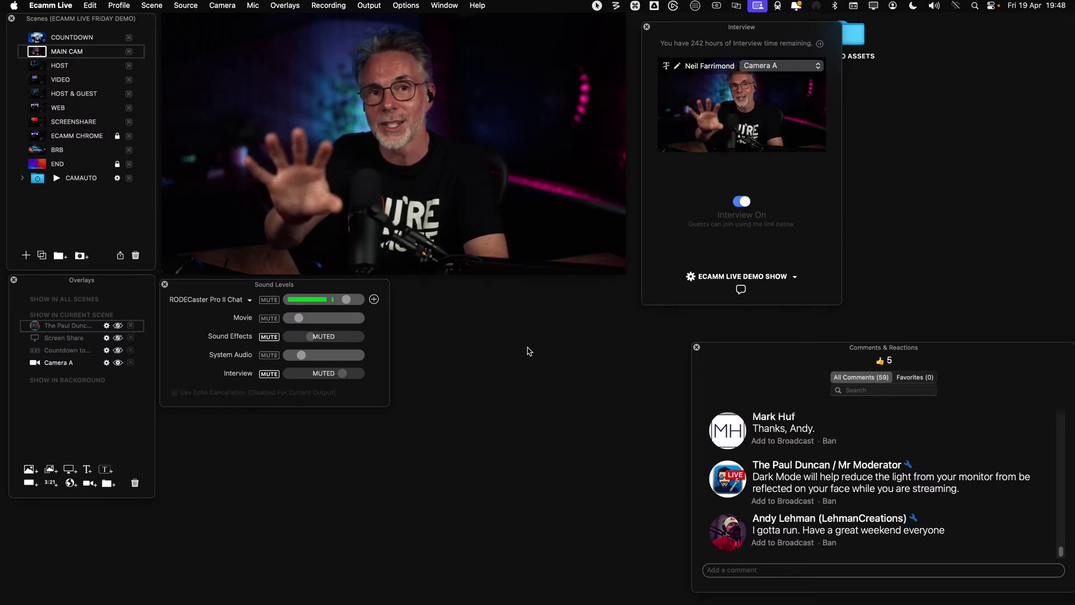
click(529, 351)
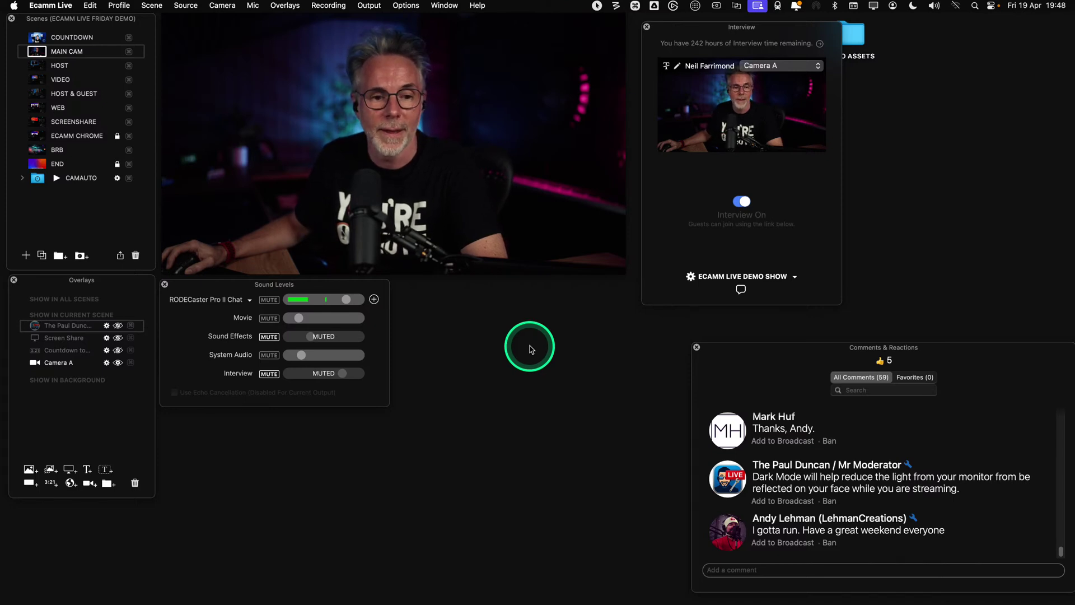
click(531, 362)
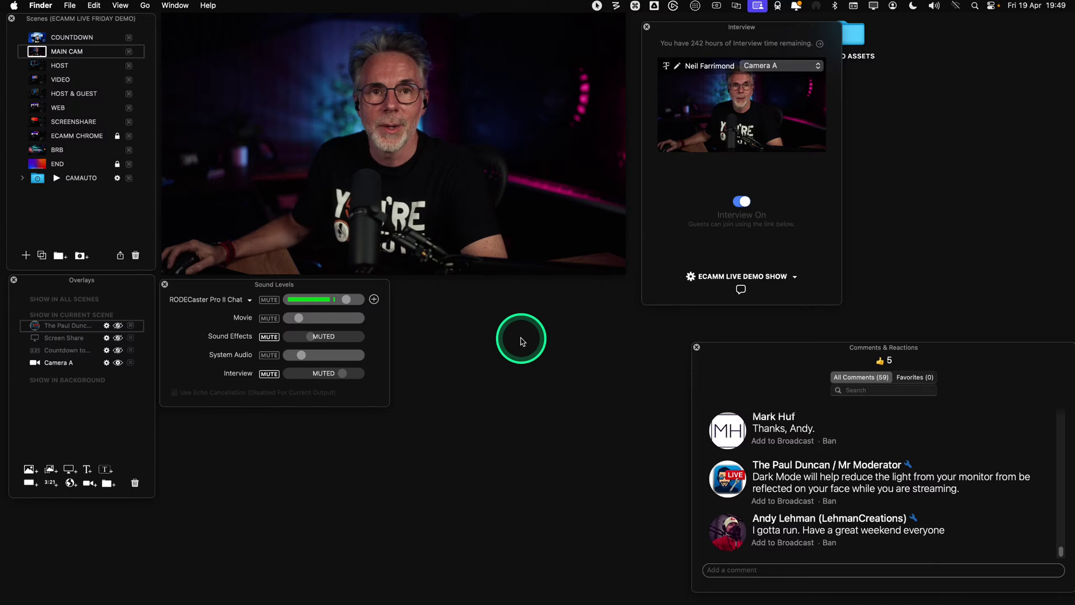
click(438, 226)
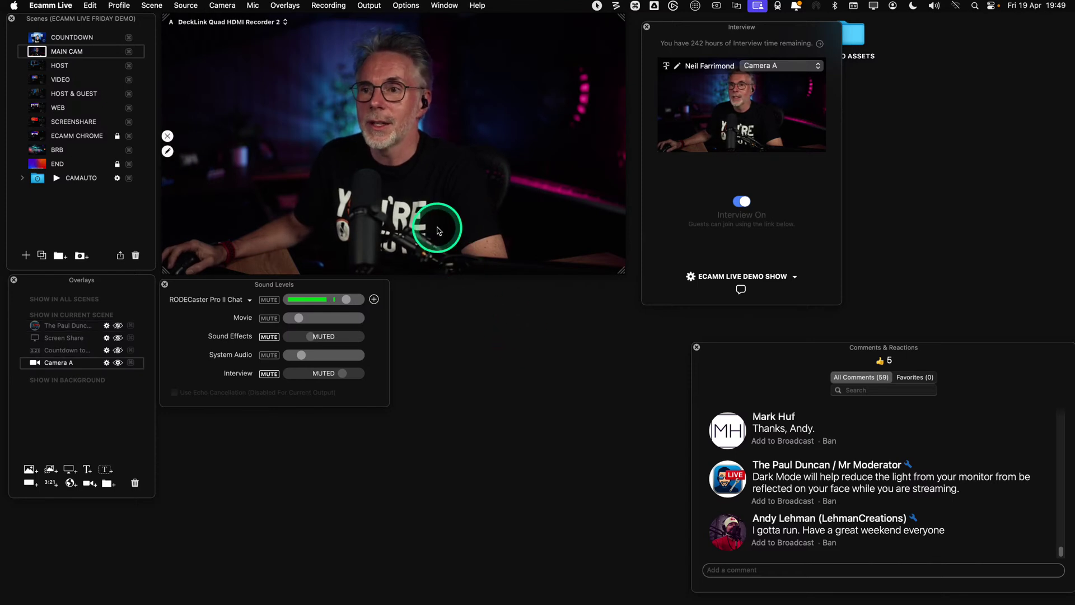
click(473, 322)
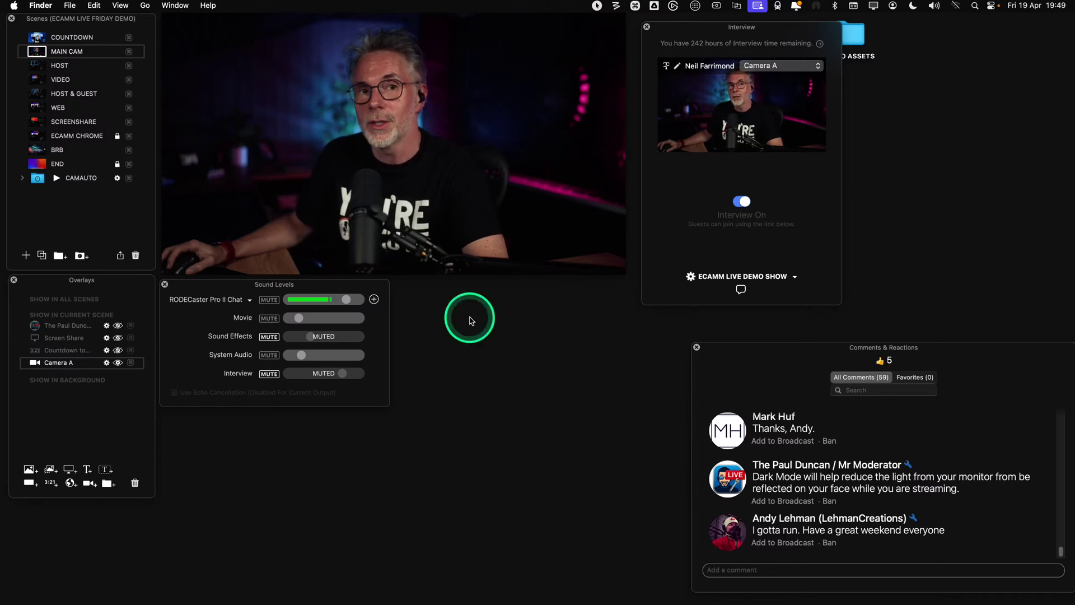
click(440, 228)
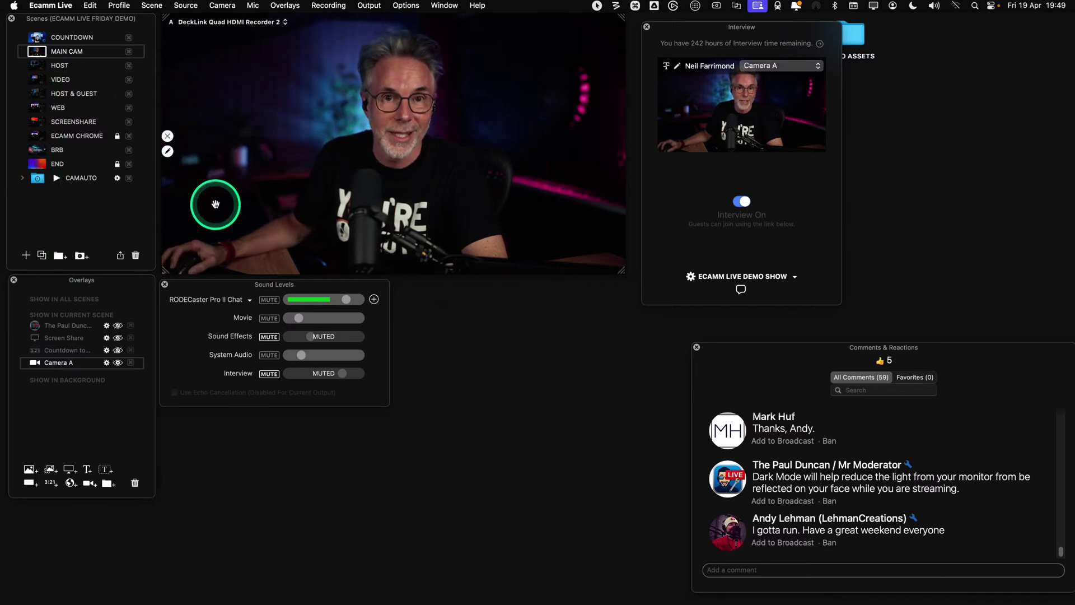
click(276, 257)
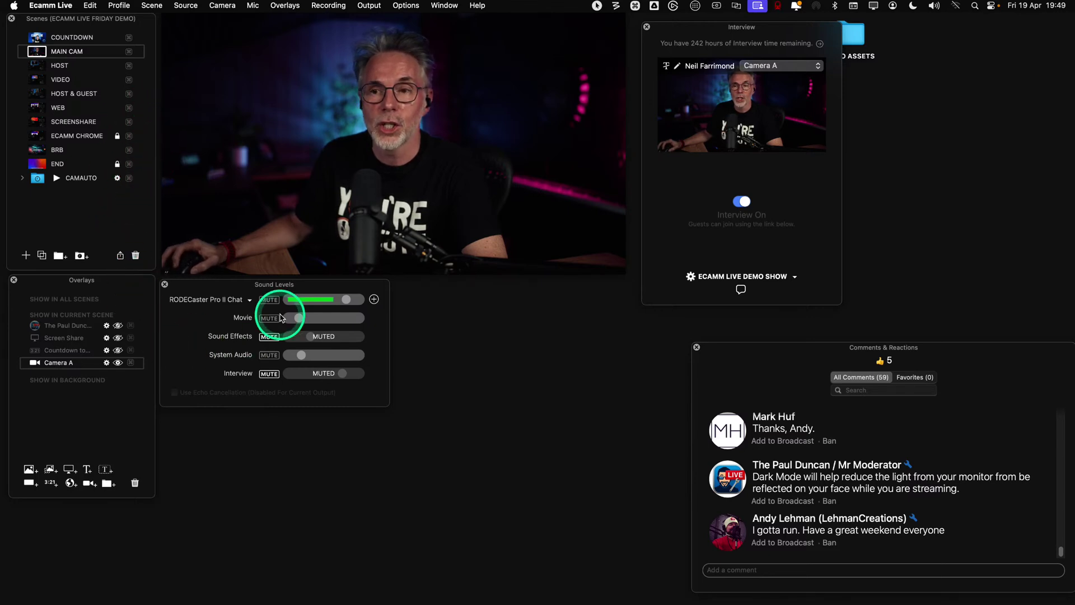
click(168, 221)
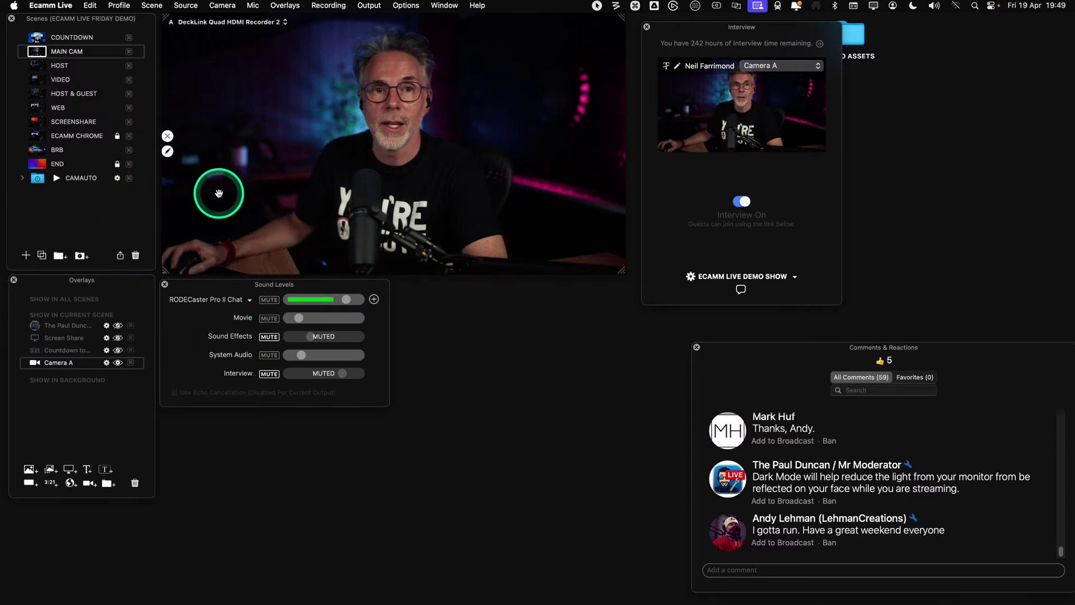
click(118, 7)
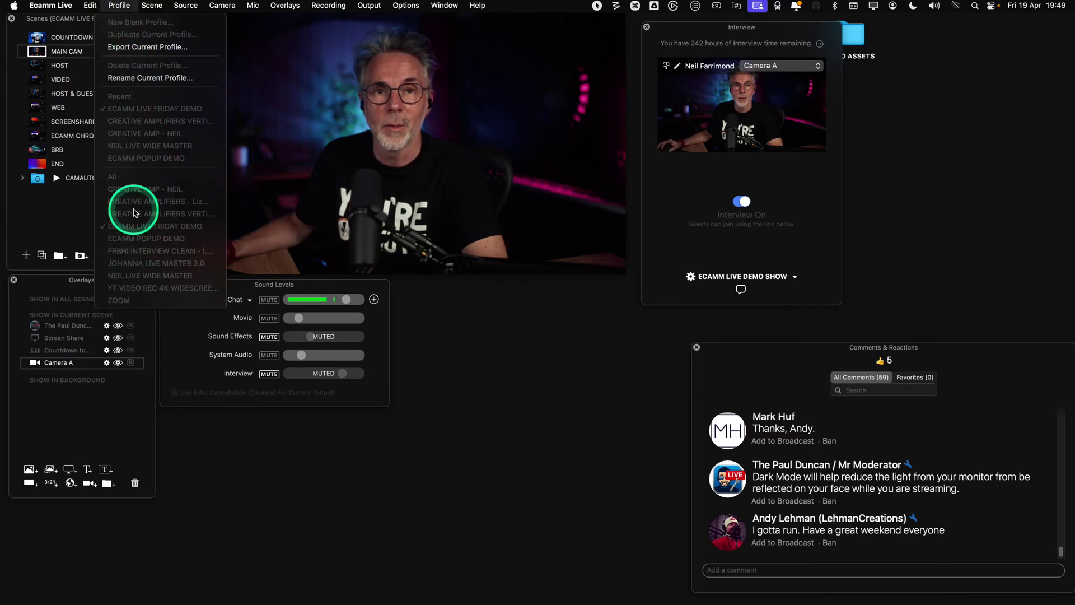
click(470, 379)
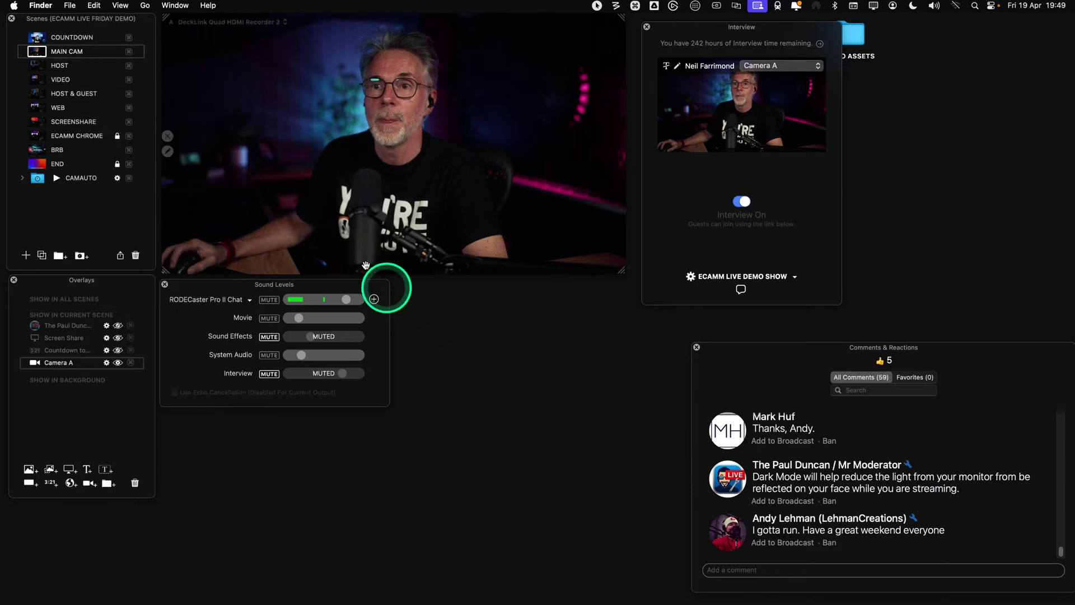
click(236, 107)
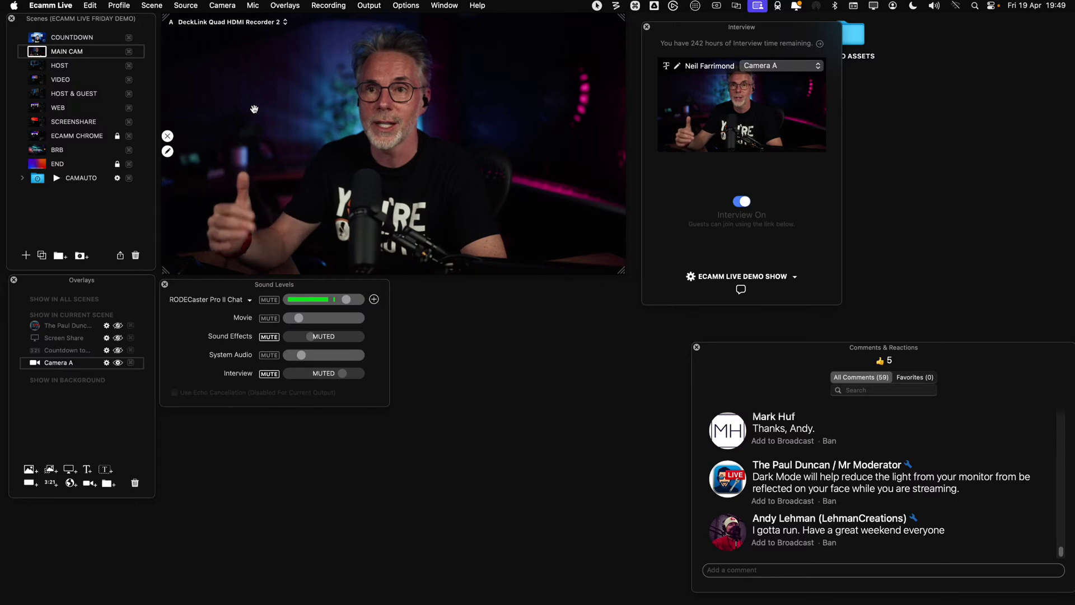
click(133, 9)
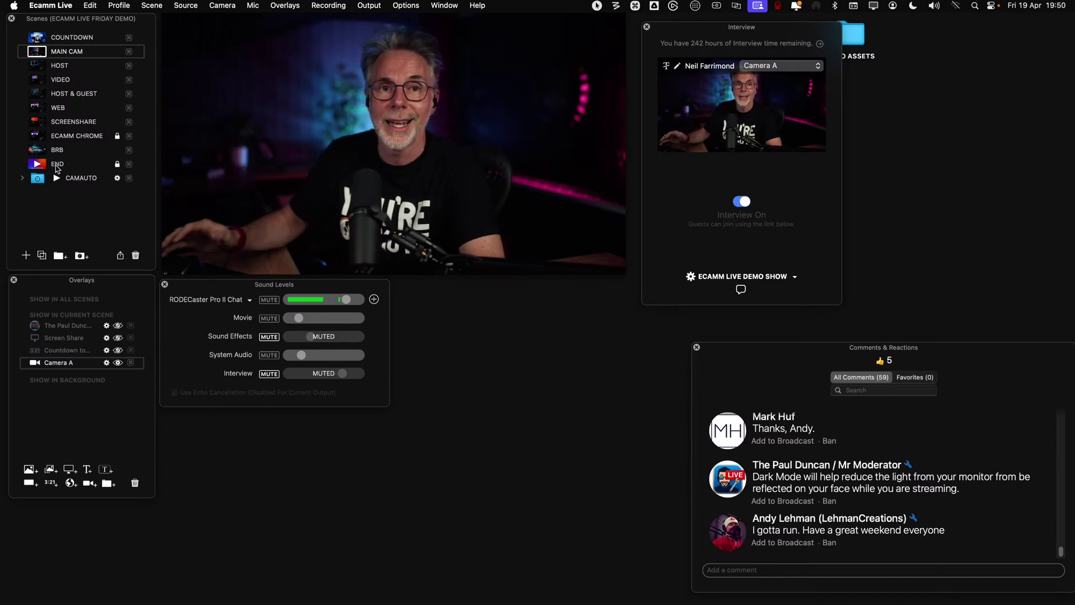
drag(56, 168, 146, 136)
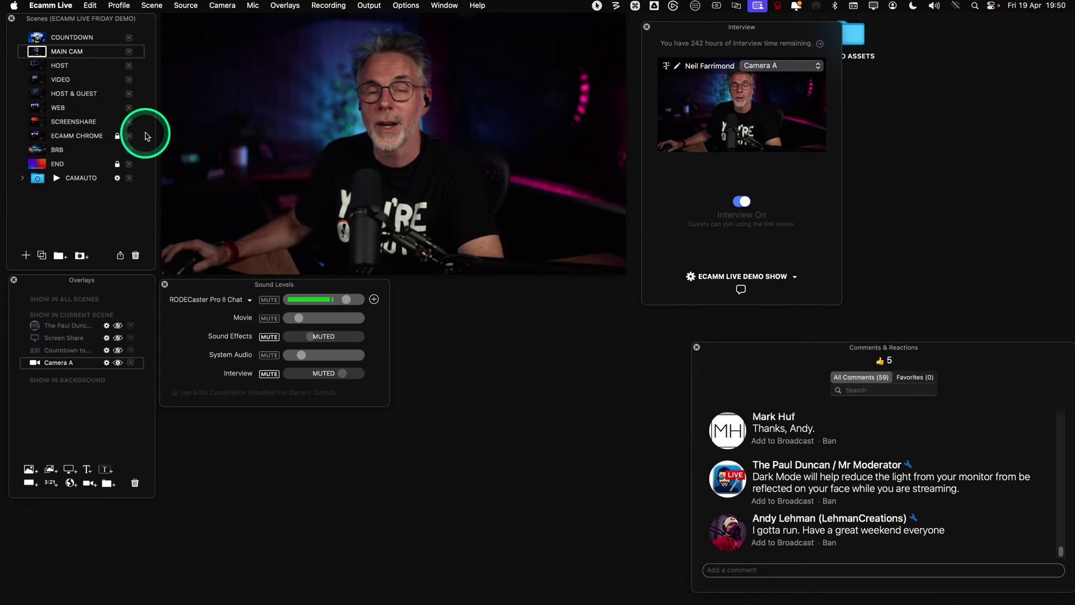
drag(146, 136, 146, 136)
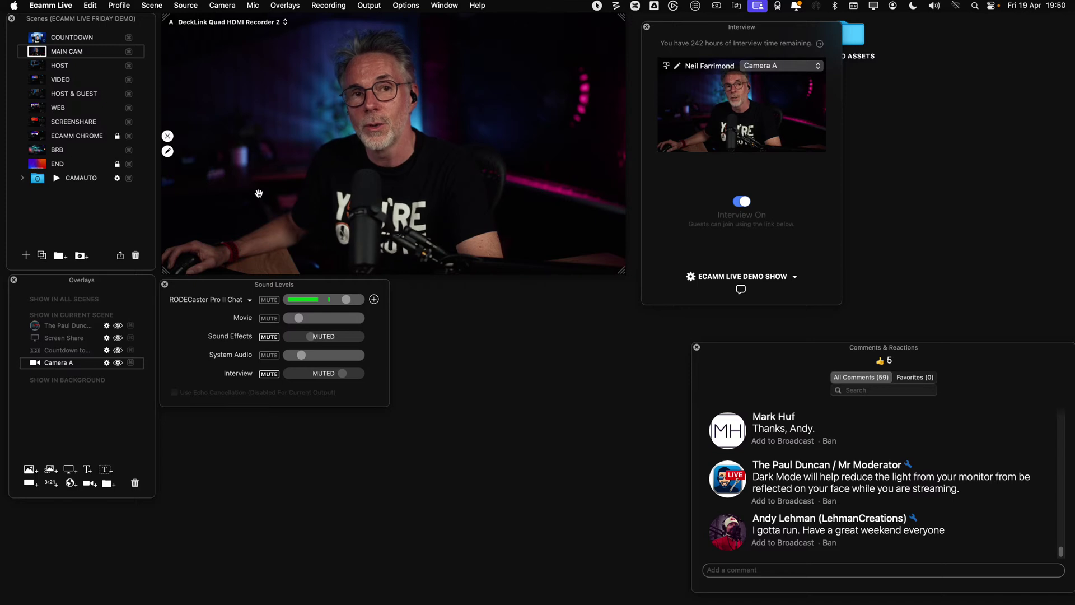
Export the current ECAMM LIVE FRIDAY DEMO profile to the Desktop without including stream size, frame rate, aspect and quality
click(119, 5)
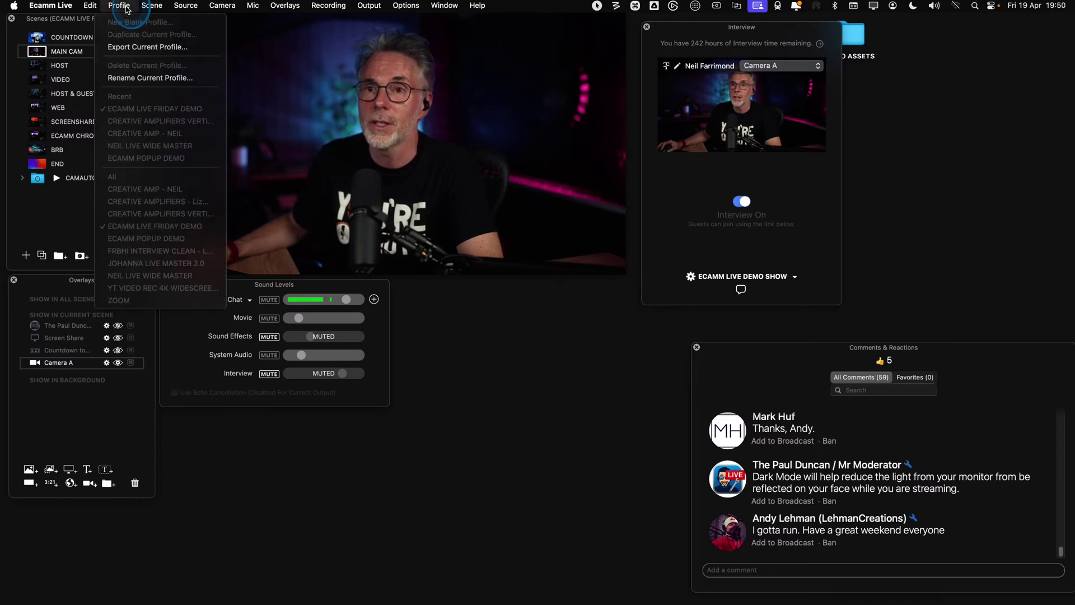
click(142, 47)
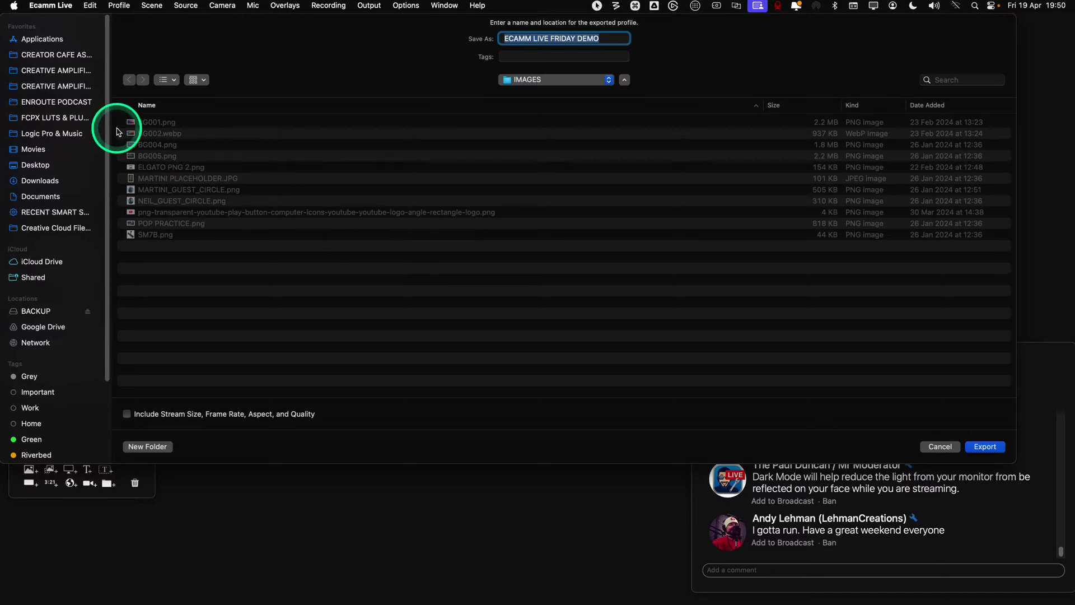
click(34, 167)
click(506, 312)
click(986, 446)
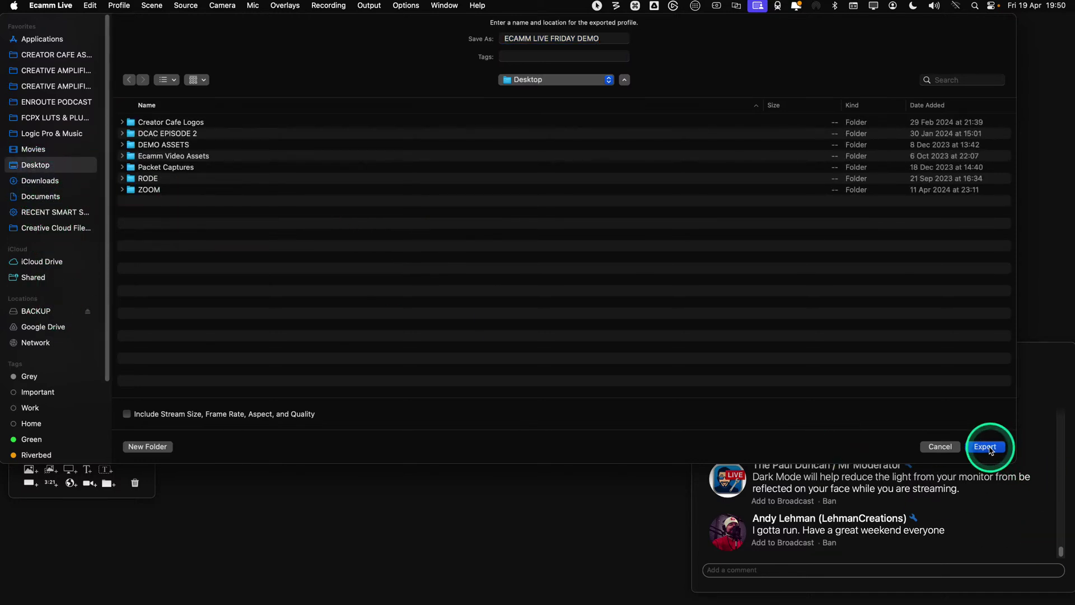
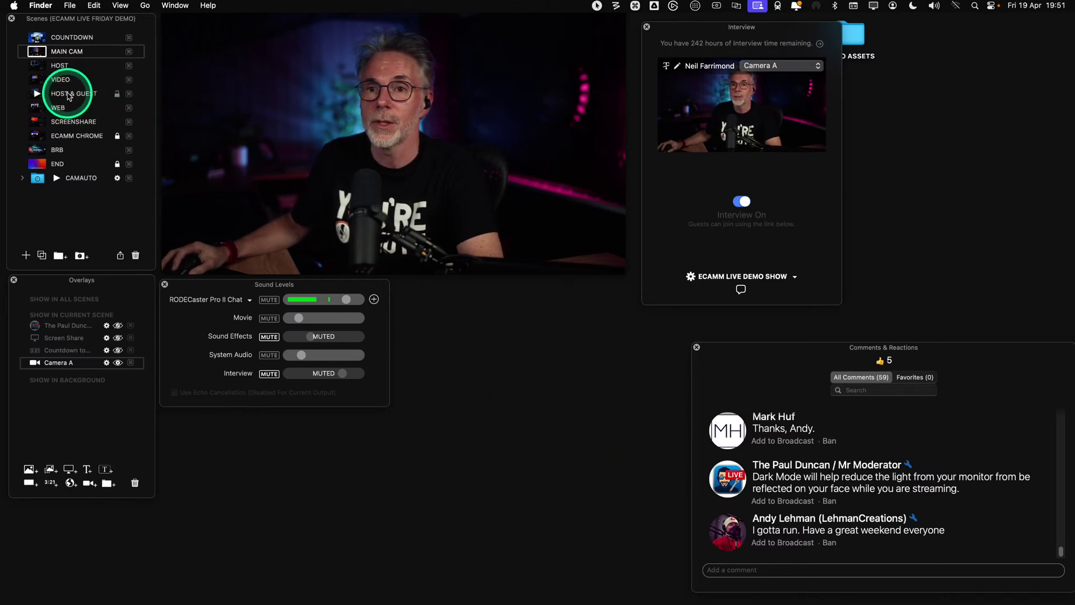
Export the HOST & GUEST scene as a file onto the empty desktop area below the video preview
drag(81, 110, 471, 378)
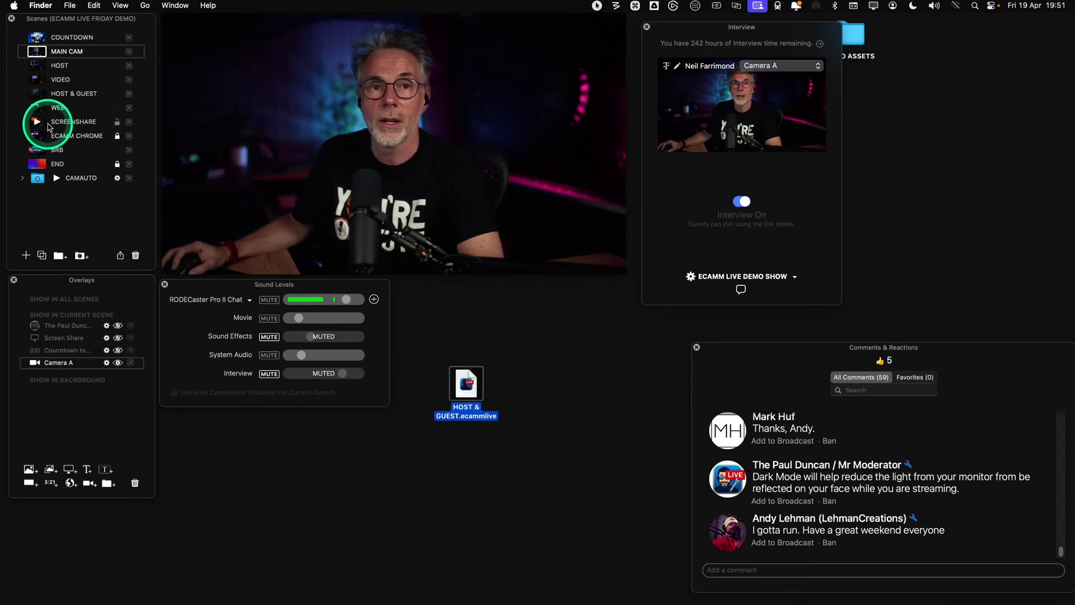
mouse_move(372, 203)
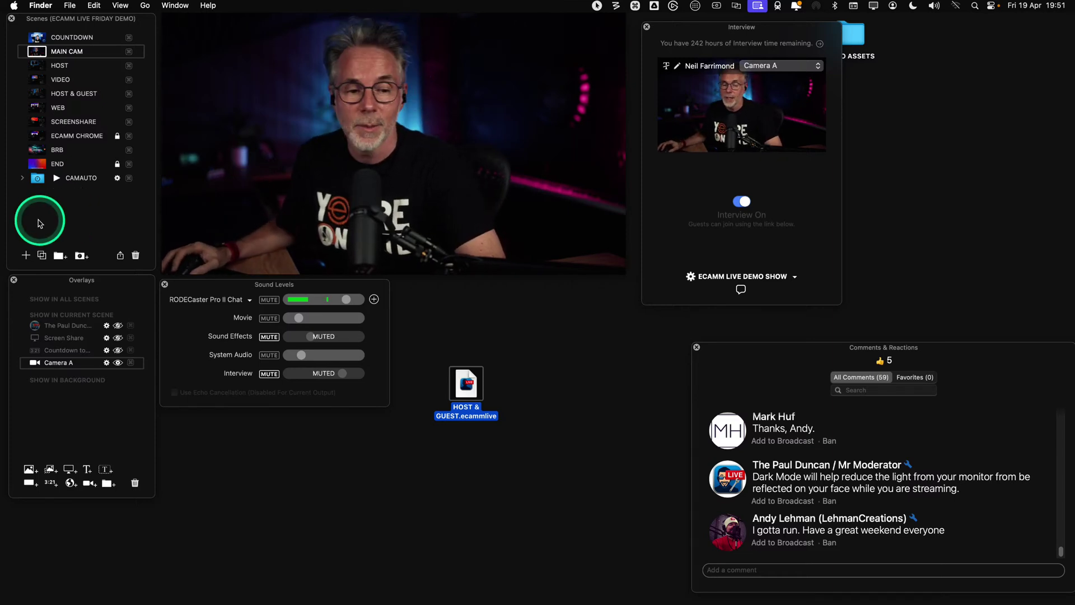
mouse_move(441, 205)
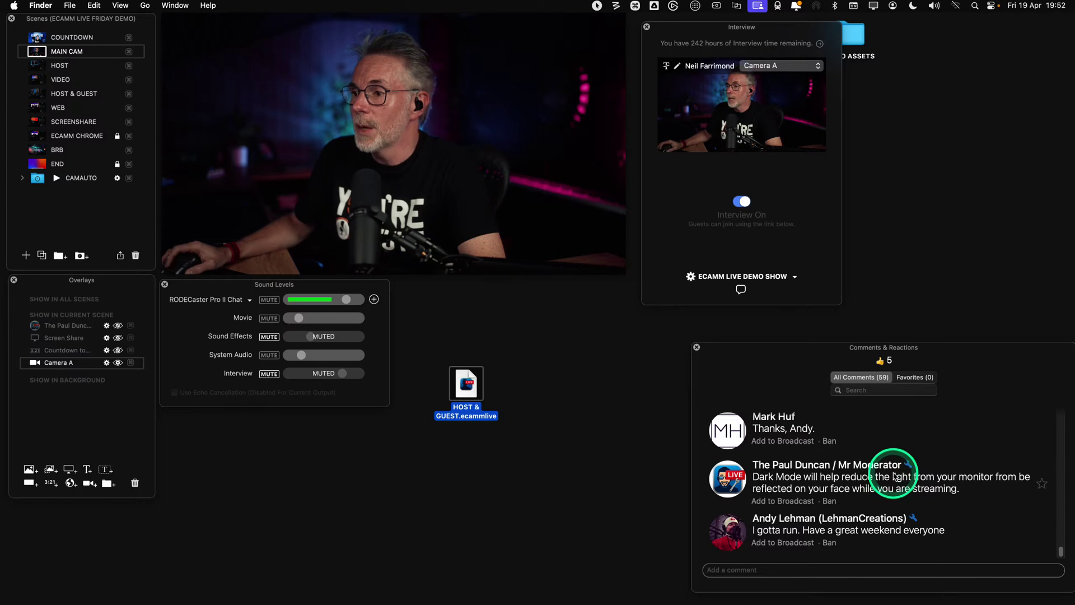
Search the viewer comments for "q:", look through the matching questions, and clear the search
click(857, 392)
text(q:)
key(Return)
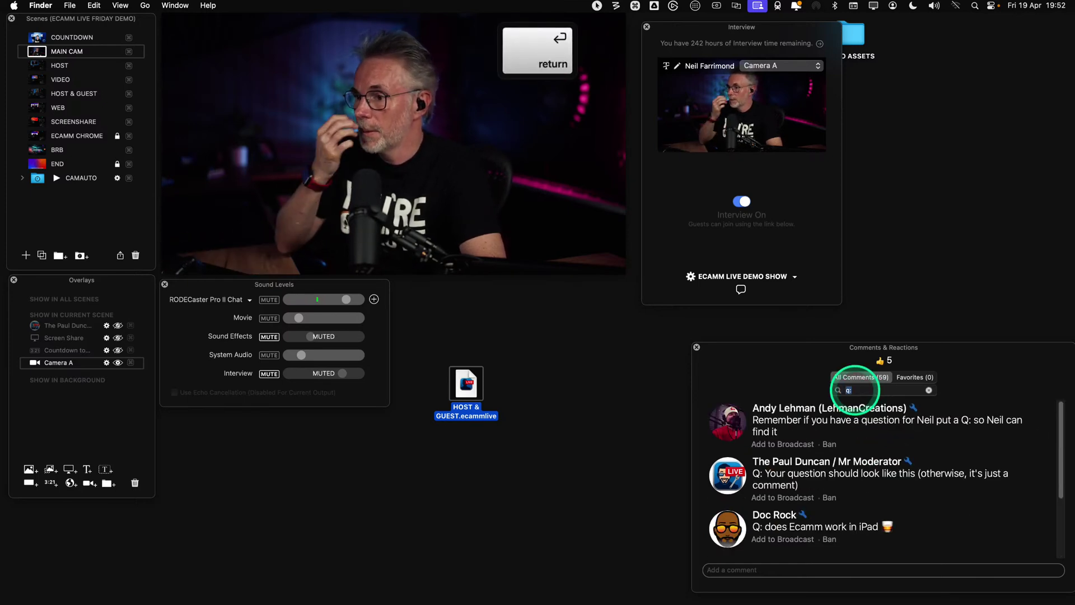
scroll(918, 554, down, 3)
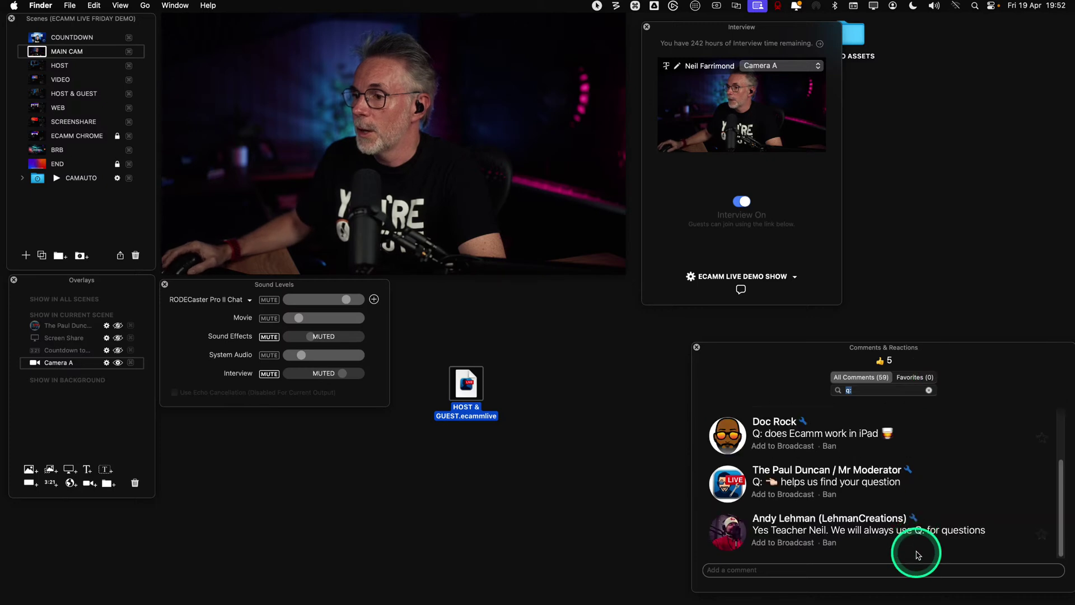
click(929, 391)
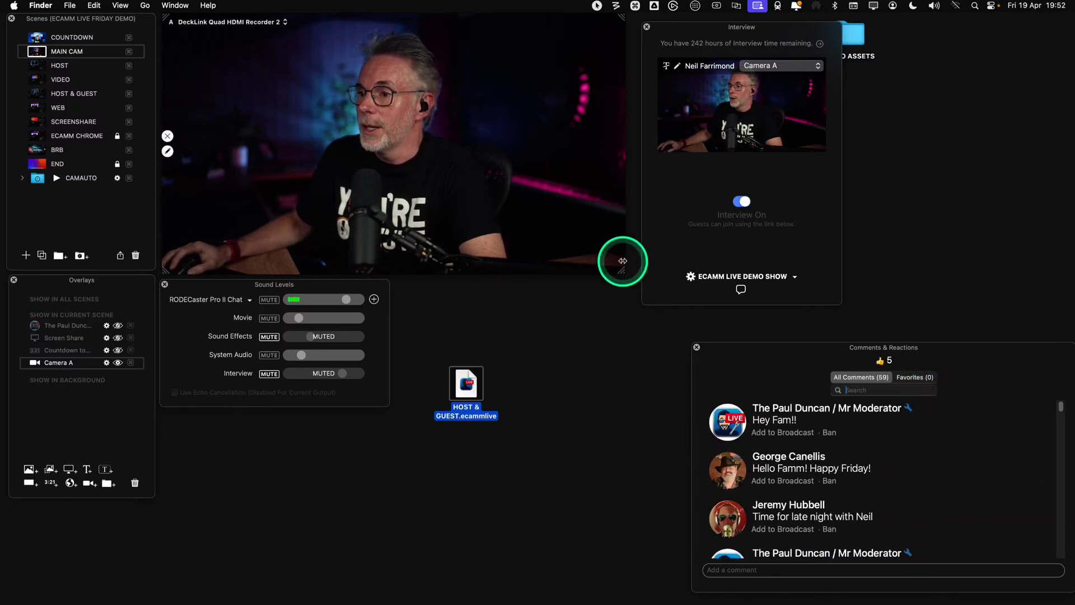
Delete the exported HOST & GUEST.ecammlive file from the desktop
drag(750, 351, 747, 352)
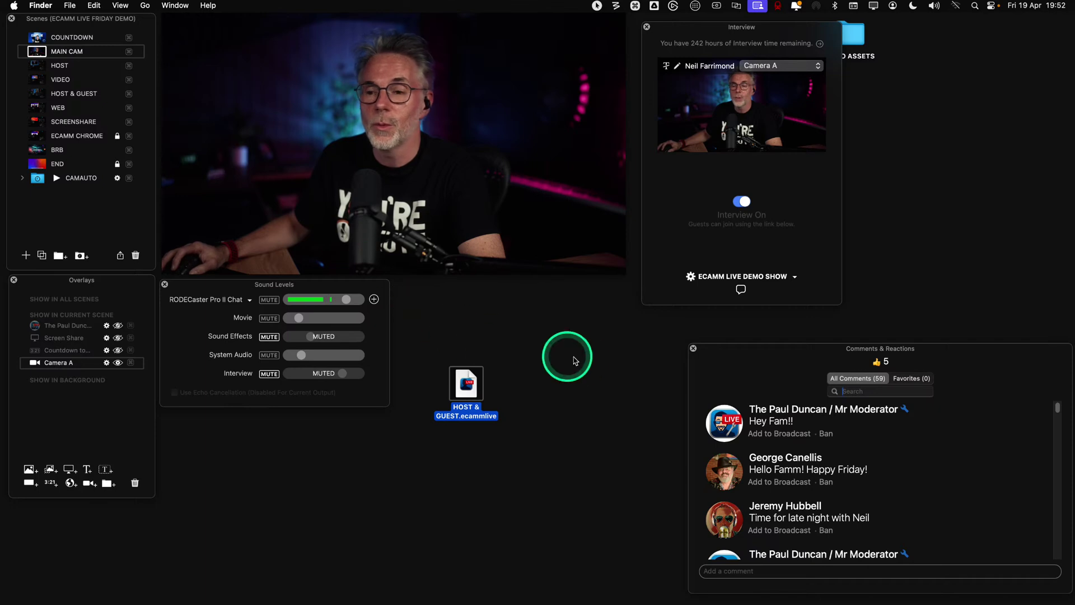
click(574, 358)
click(466, 386)
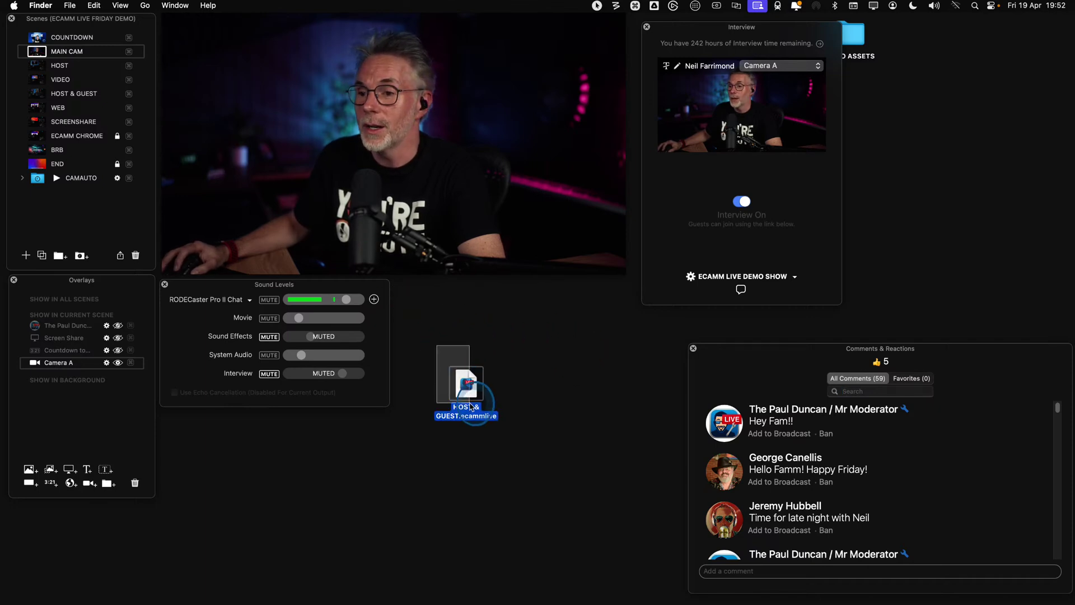
key(super+BackSpace)
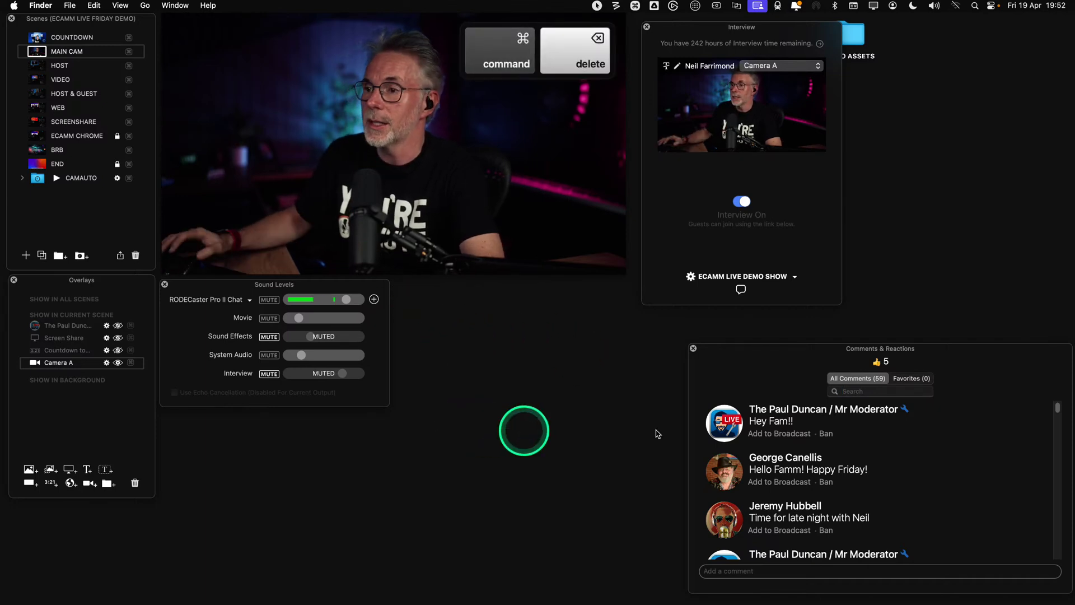
Close the Interview window, open the DEMO ASSETS folder on the desktop, and expand its MUSIC subfolder
click(646, 27)
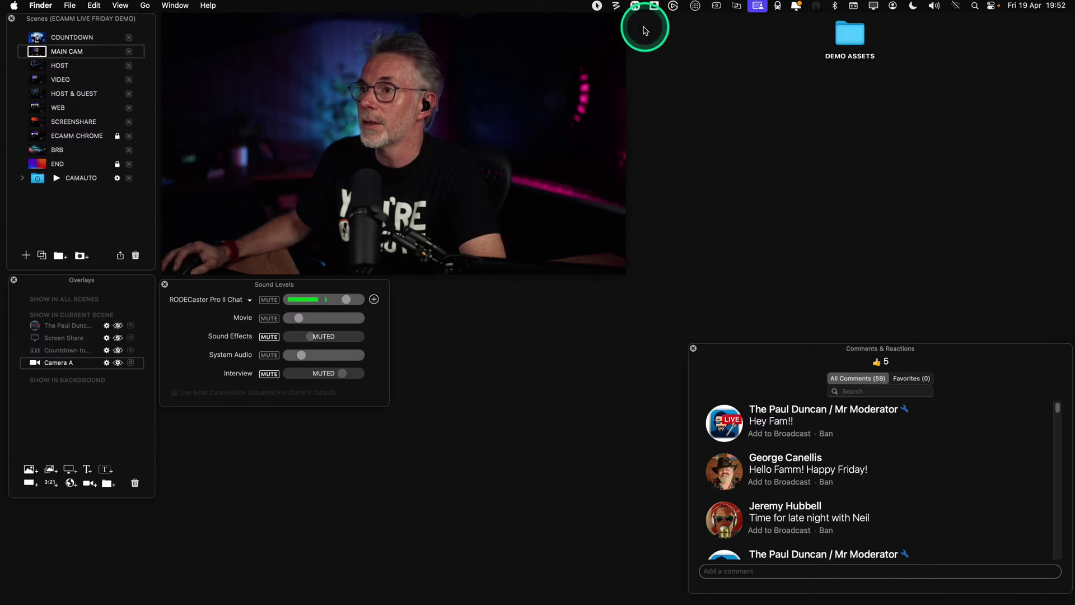
double_click(849, 45)
drag(756, 94, 817, 90)
click(724, 163)
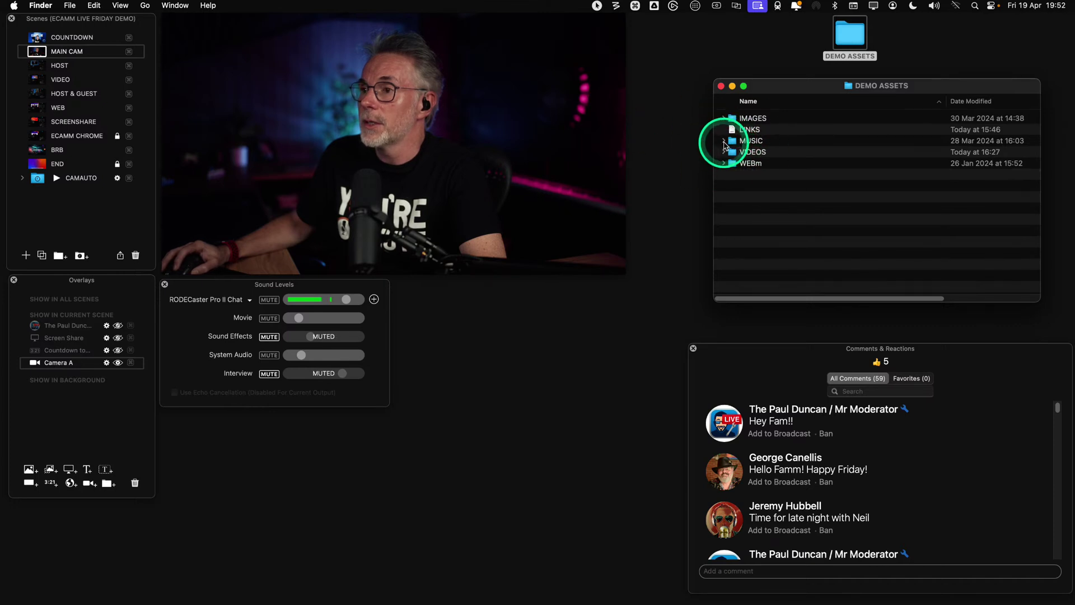
click(724, 140)
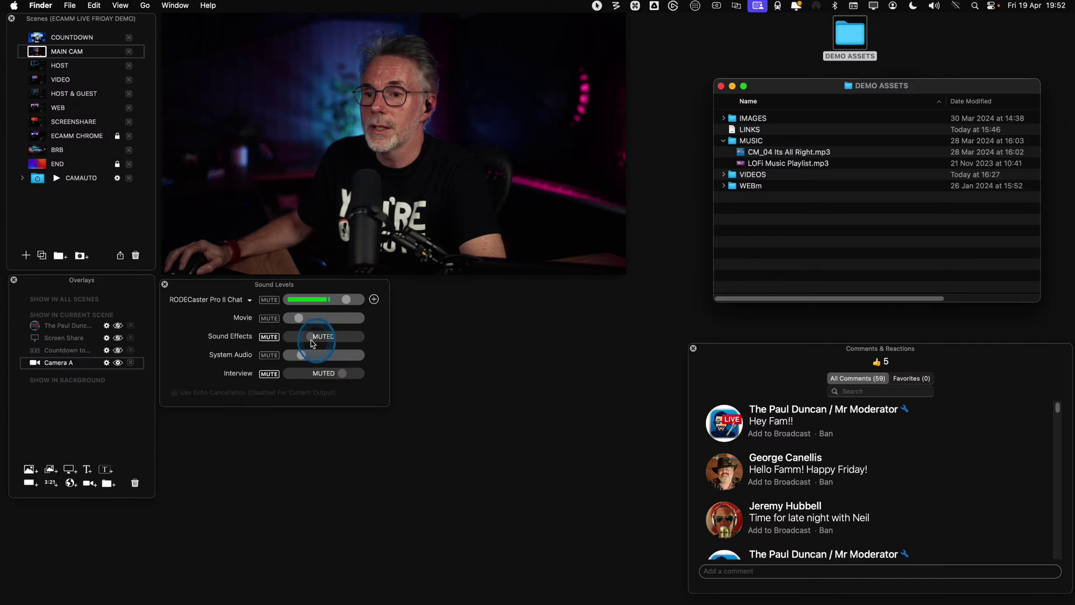
Unmute the Sound Effects channel and lower its level slightly
click(270, 337)
click(310, 337)
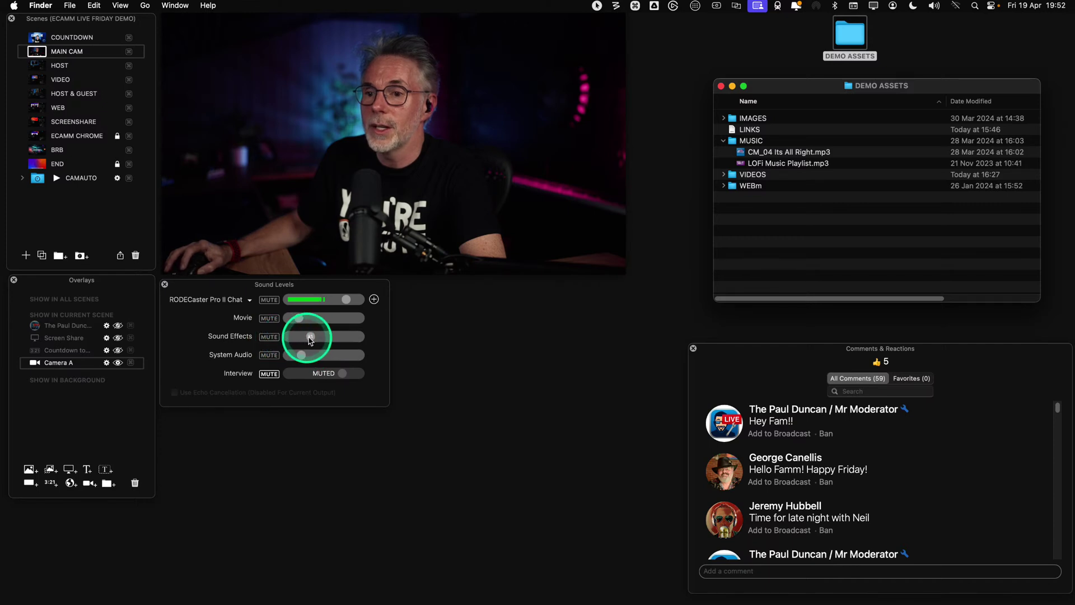
click(422, 346)
Open the Sound Effects window, place it below the video preview, and enlarge it to fit more of the list
click(247, 62)
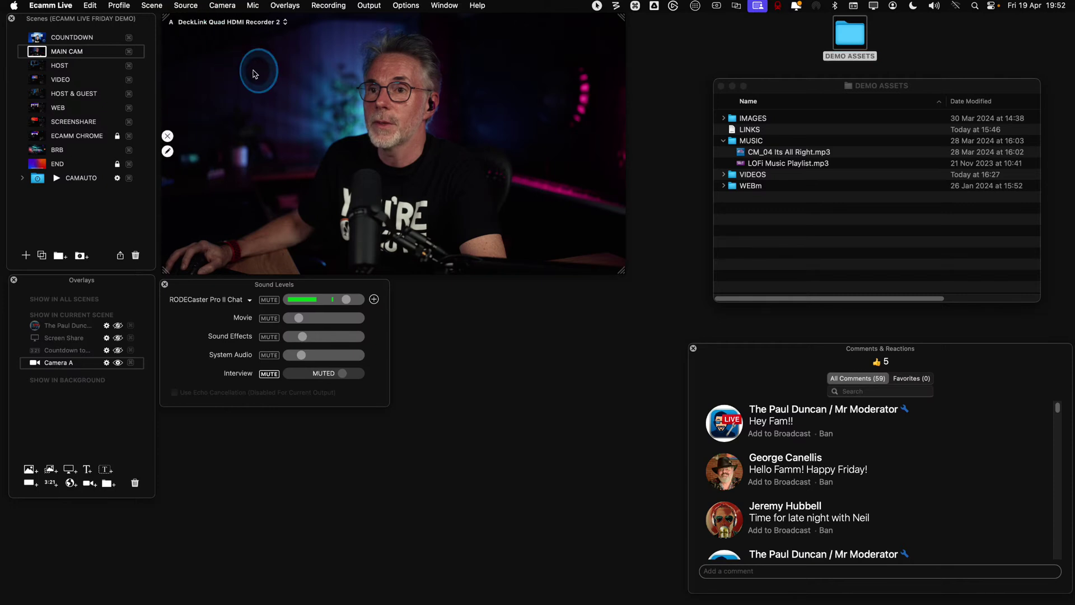
click(444, 6)
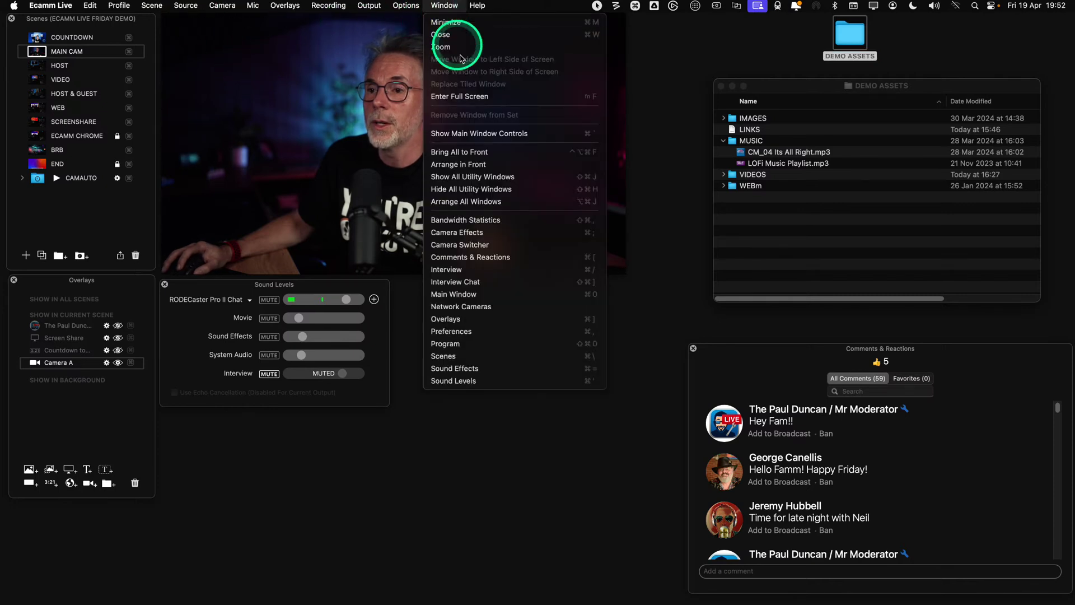
click(514, 368)
drag(50, 407, 530, 310)
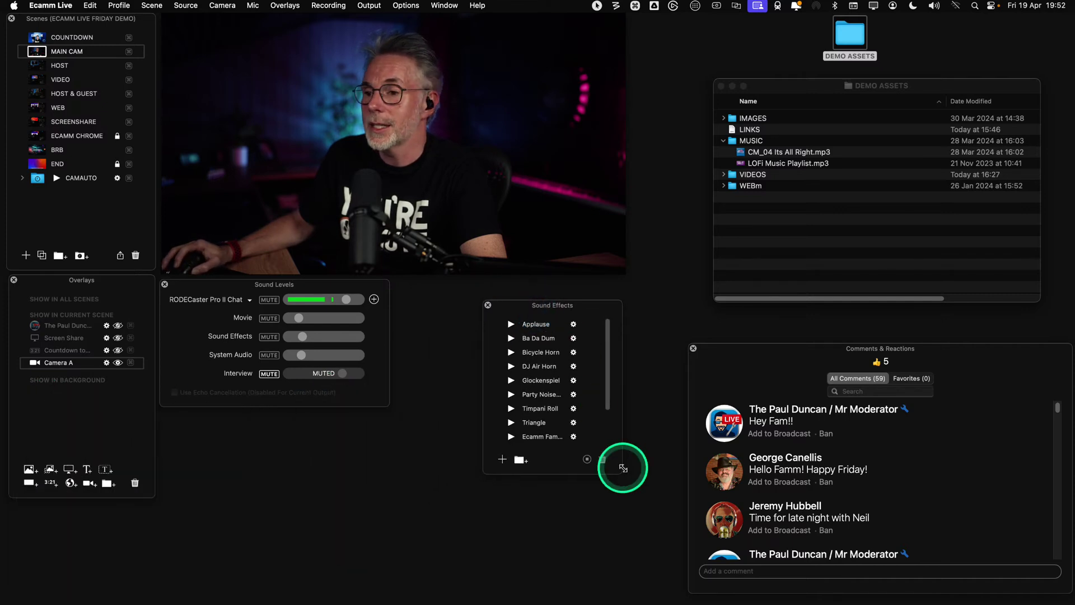
drag(629, 479, 644, 498)
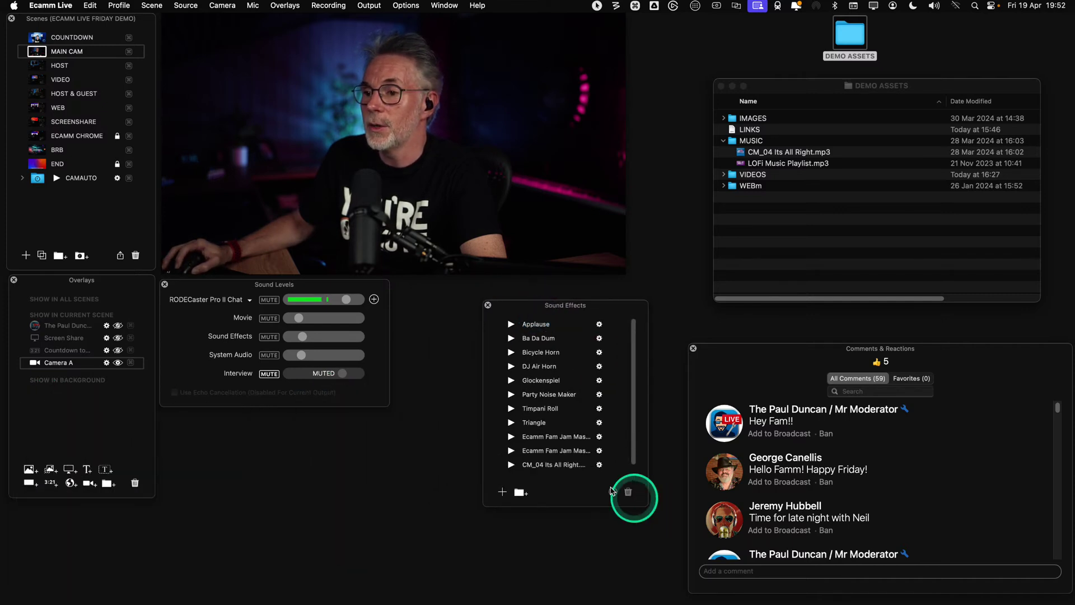
Play the first Ecamm Fam Jam track from the sound effects and look through the rest of the list
click(528, 456)
click(512, 437)
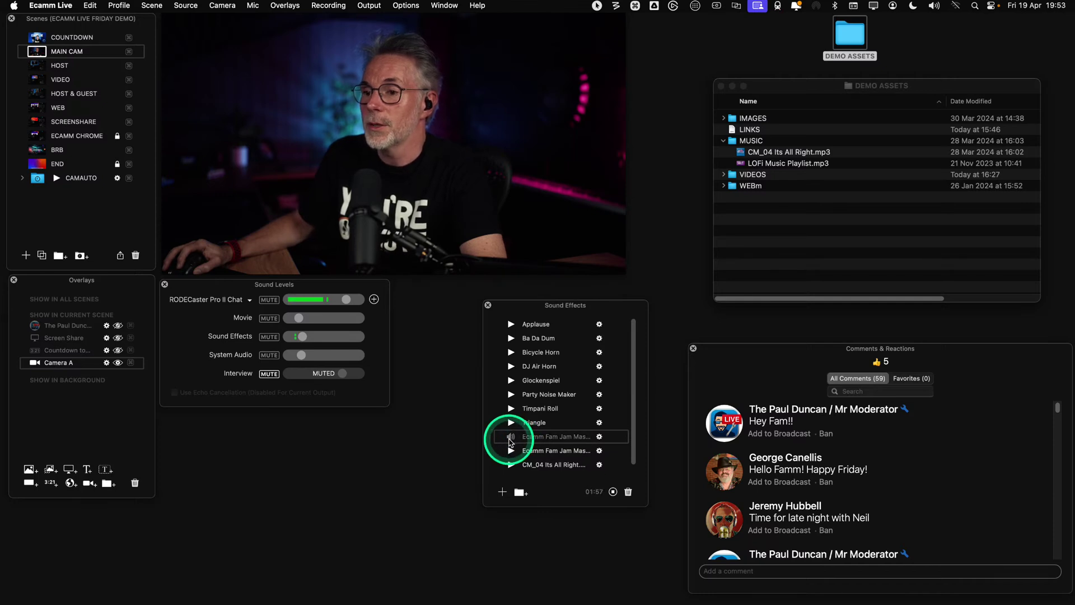
scroll(545, 472, down, 1)
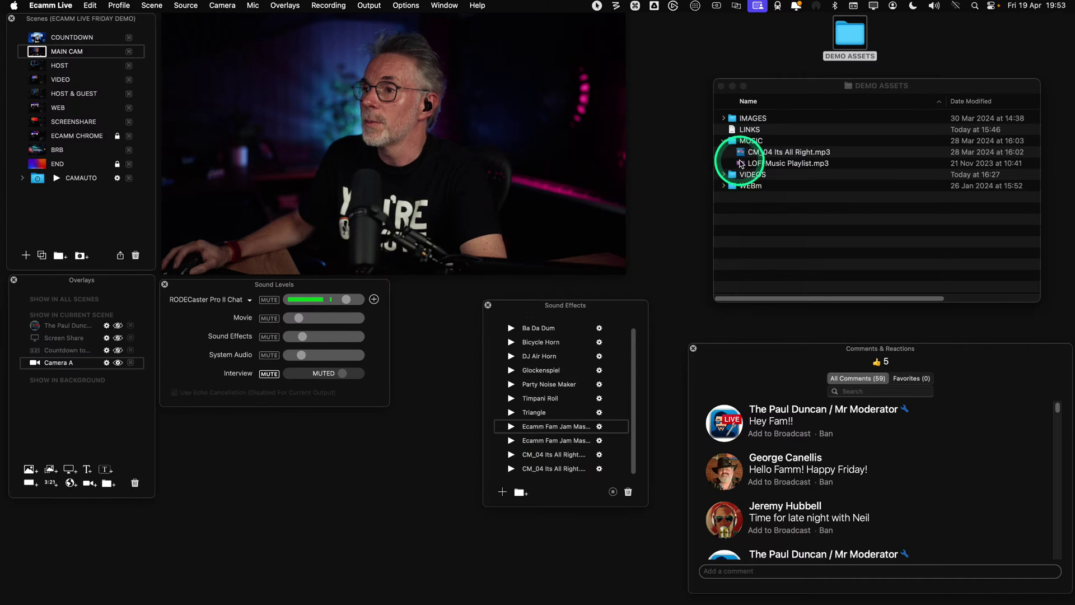
Add LOFi Music Playlist.mp3 from the MUSIC folder to the sound effects list and shift the Sound Effects window slightly
drag(740, 166, 559, 476)
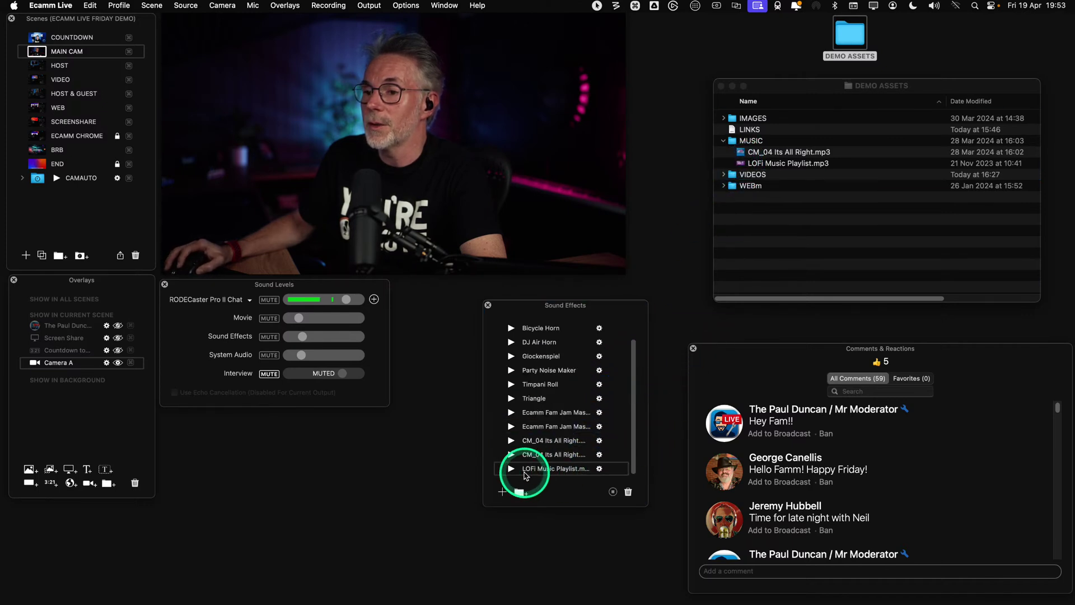
click(512, 471)
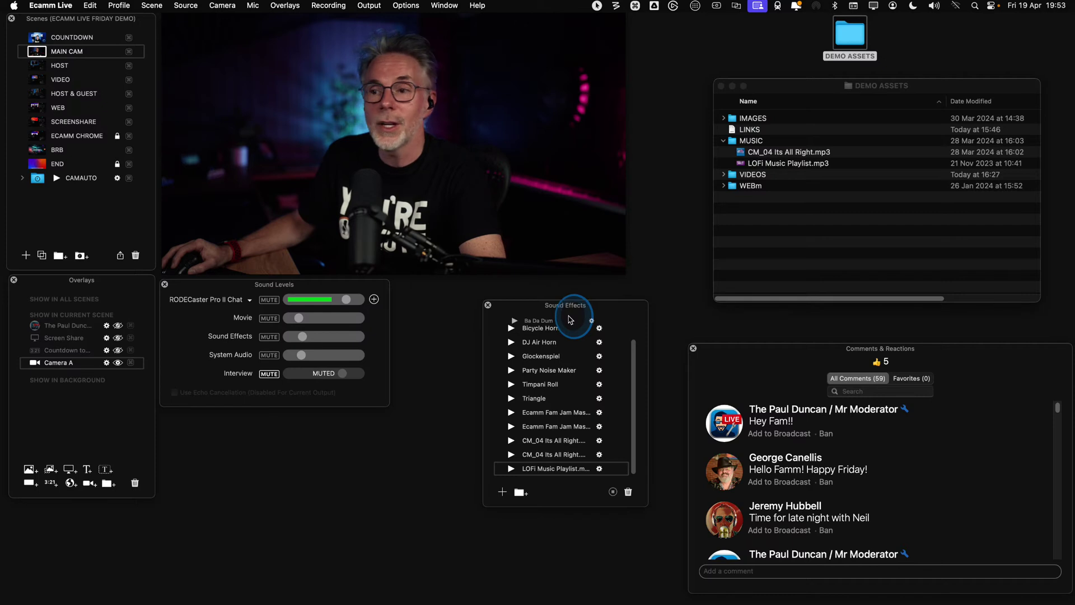
drag(564, 303, 550, 307)
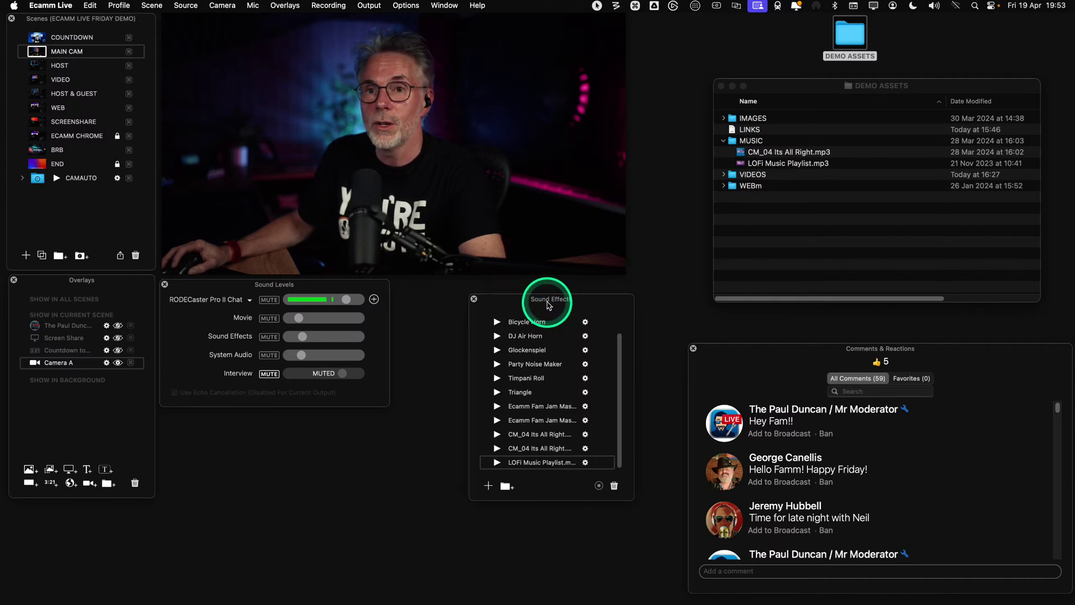
mouse_move(396, 182)
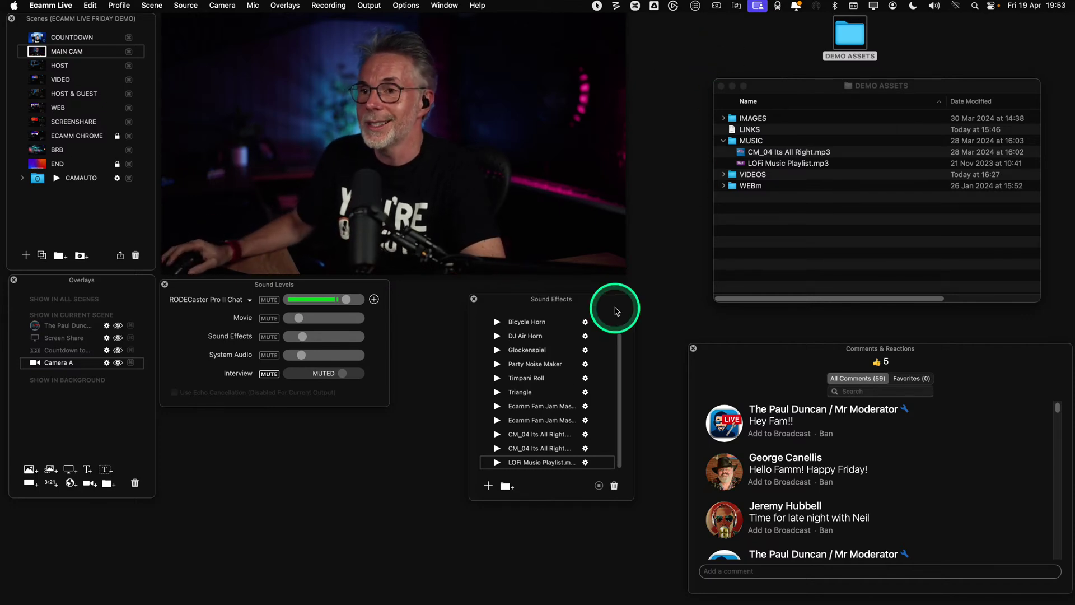
Add the LOFi Music Playlist sound to the MAIN CAM scene with Stop When Scene Ends enabled
click(585, 463)
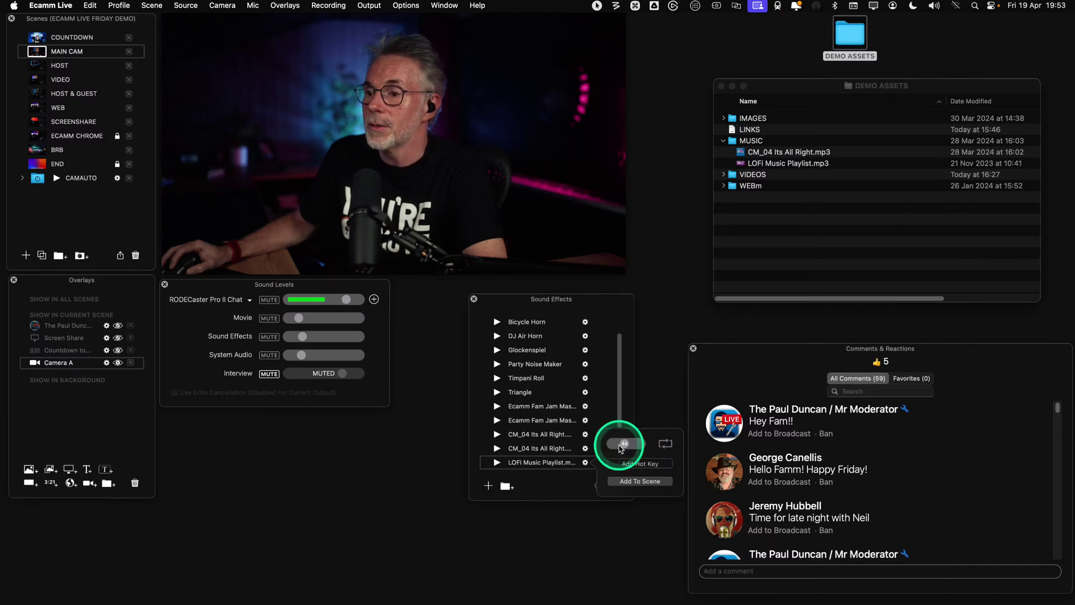
click(634, 481)
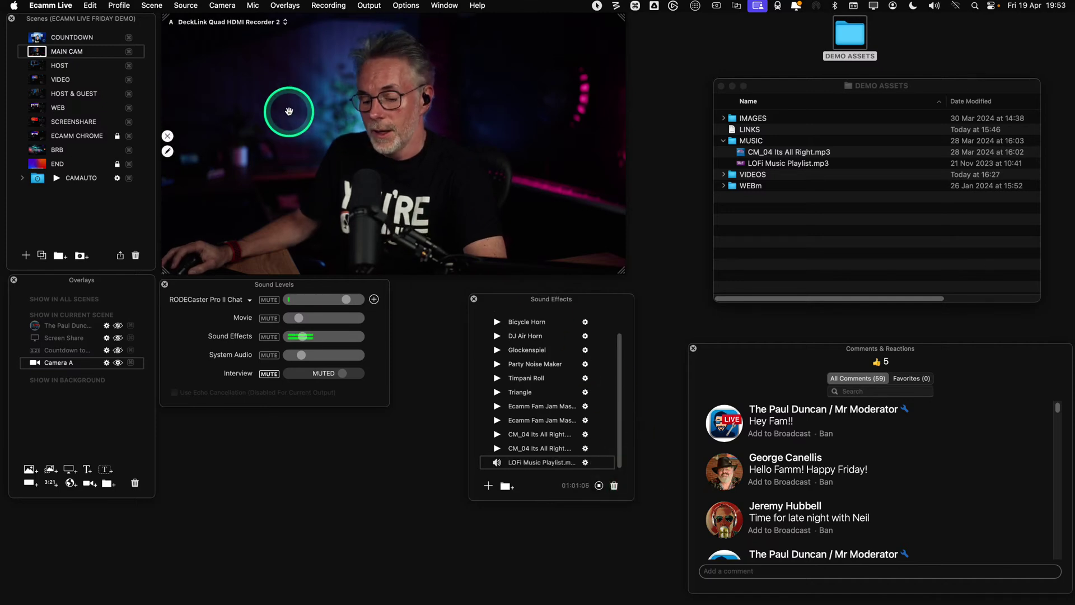
key(super)
key(super+grave)
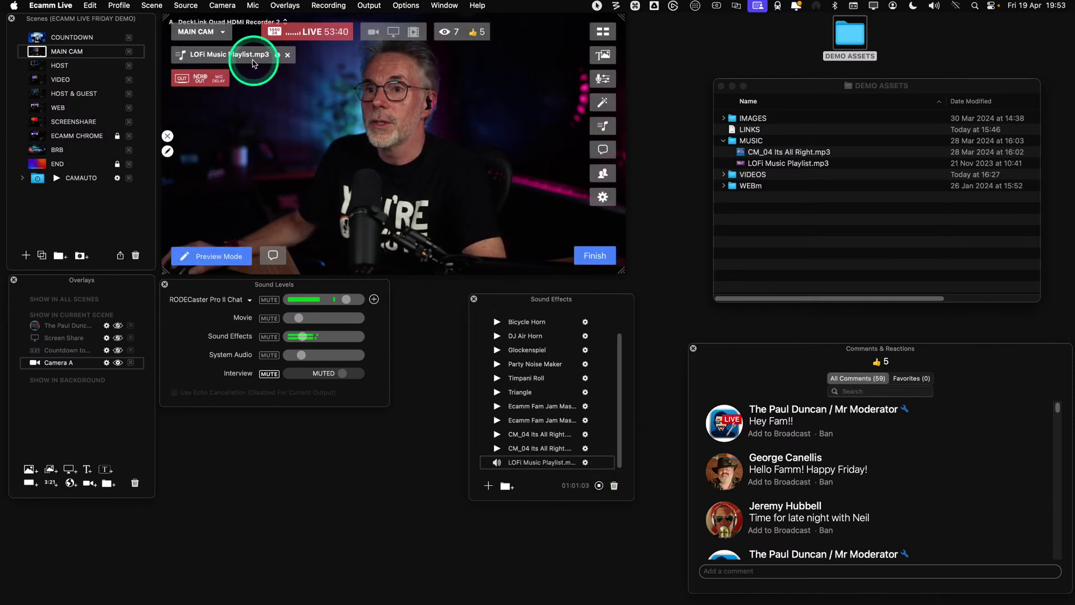
key(ctrl)
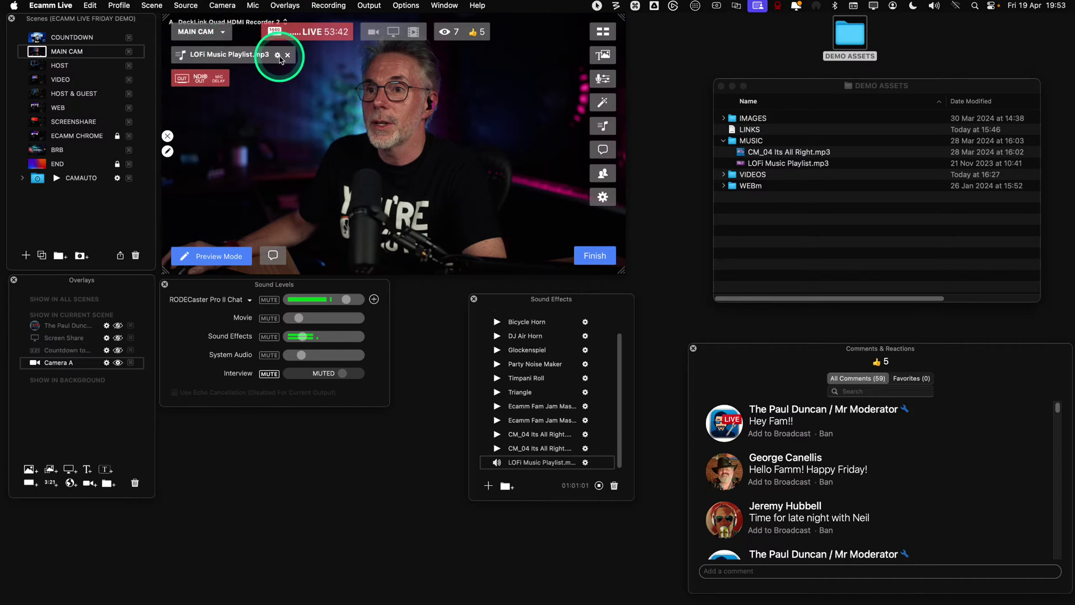
click(278, 55)
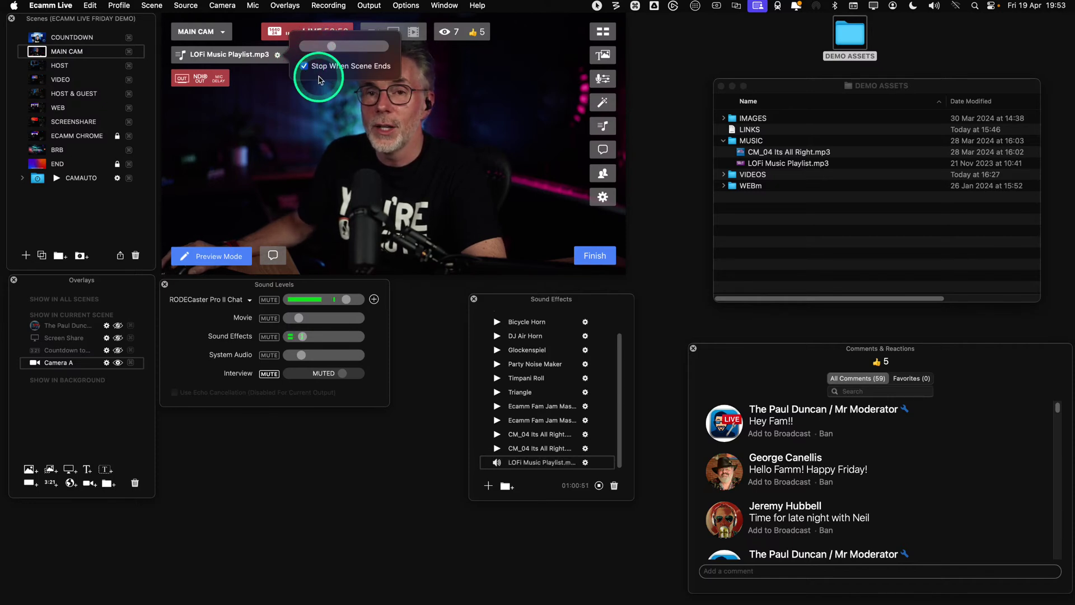
Move the HOST & GUEST scene directly below MAIN CAM, run it, and return to MAIN CAM
drag(44, 96, 54, 70)
click(36, 66)
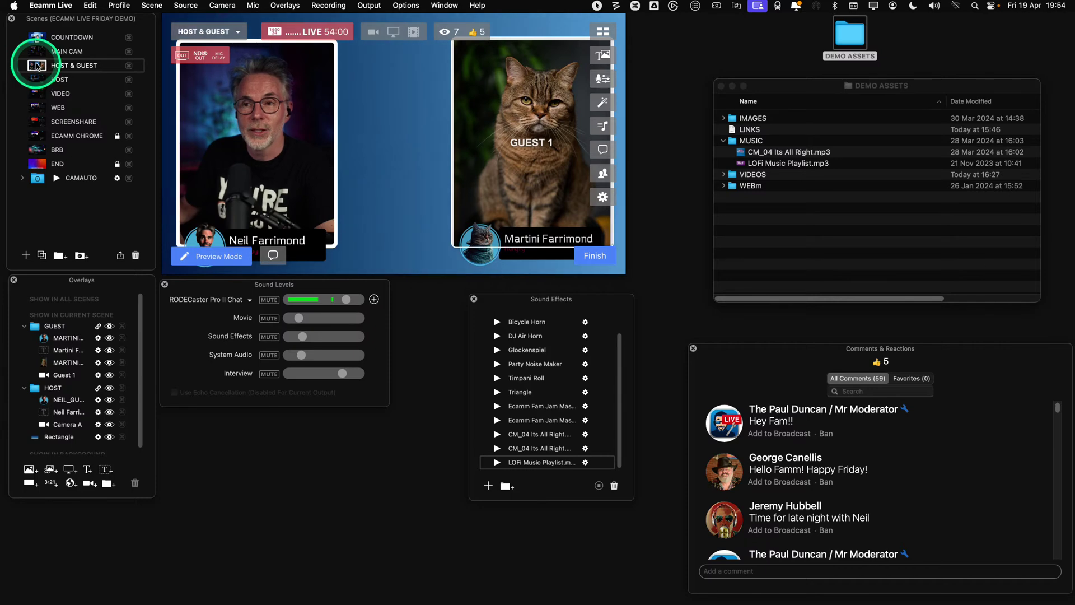
click(37, 54)
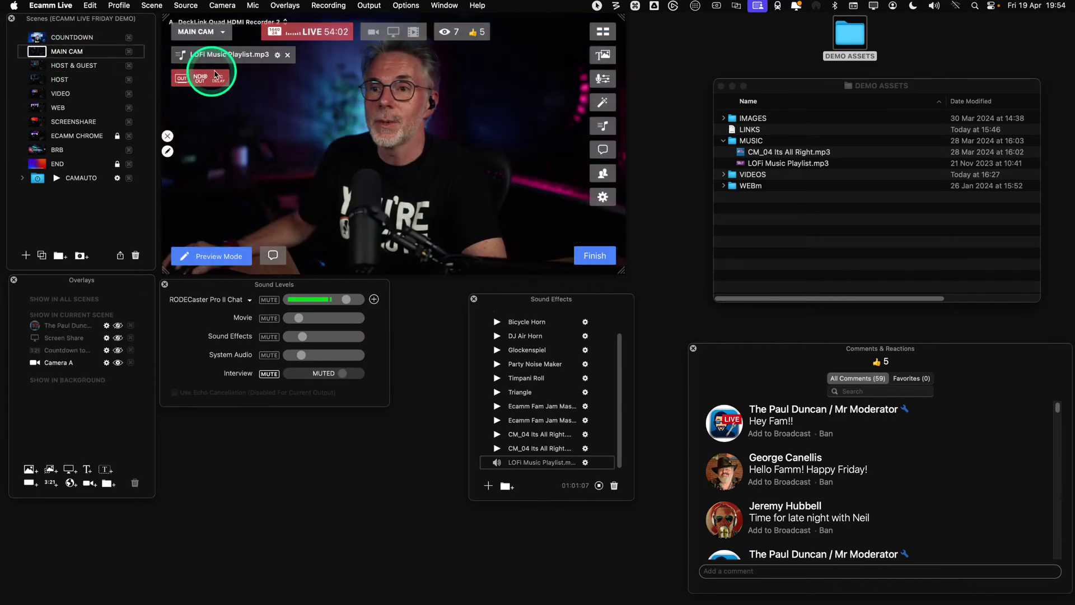
Disable Stop When Scene Ends for MAIN CAM's music and test it by running HOST & GUEST, HOST and BRB, returning to MAIN CAM
click(278, 56)
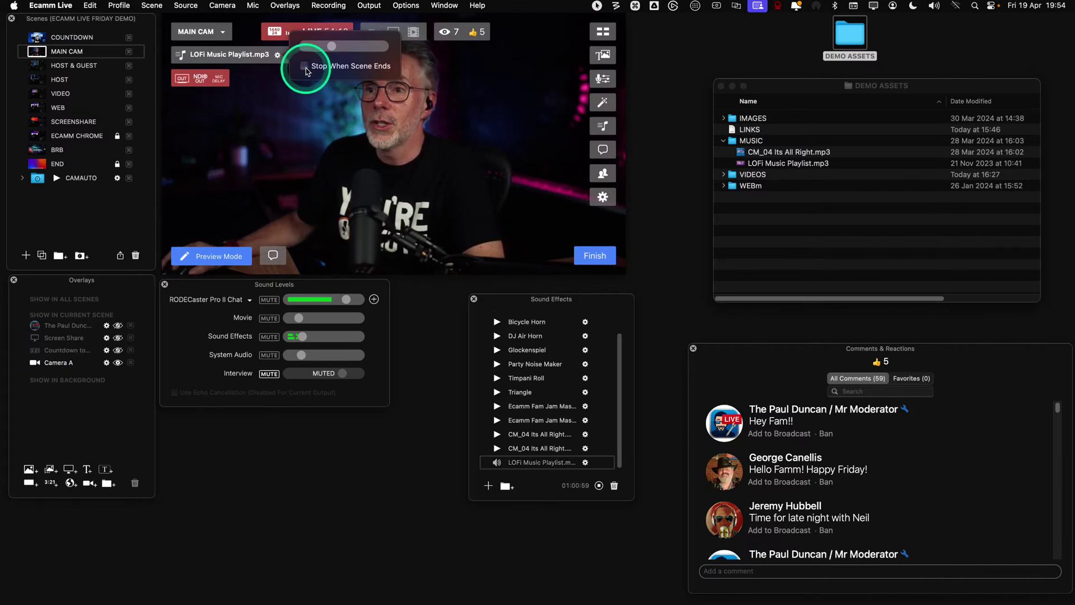
click(37, 68)
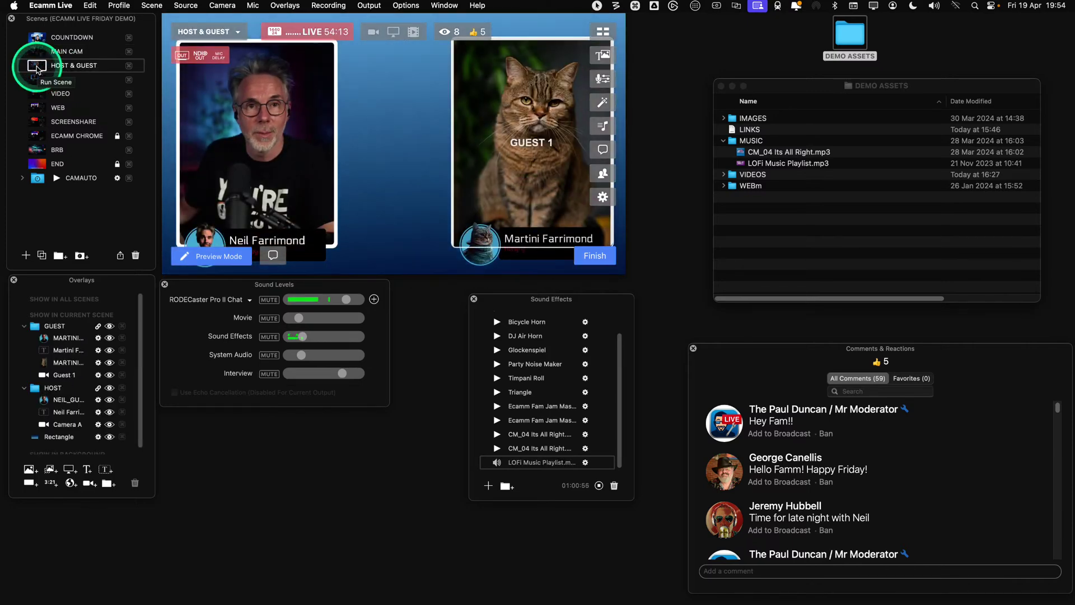
click(37, 80)
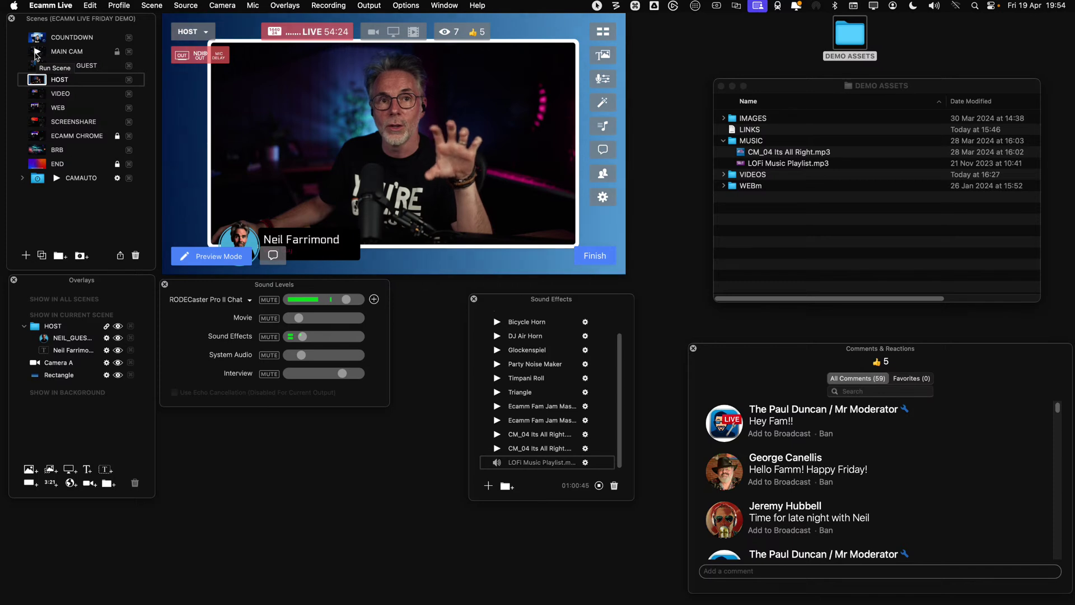
click(36, 54)
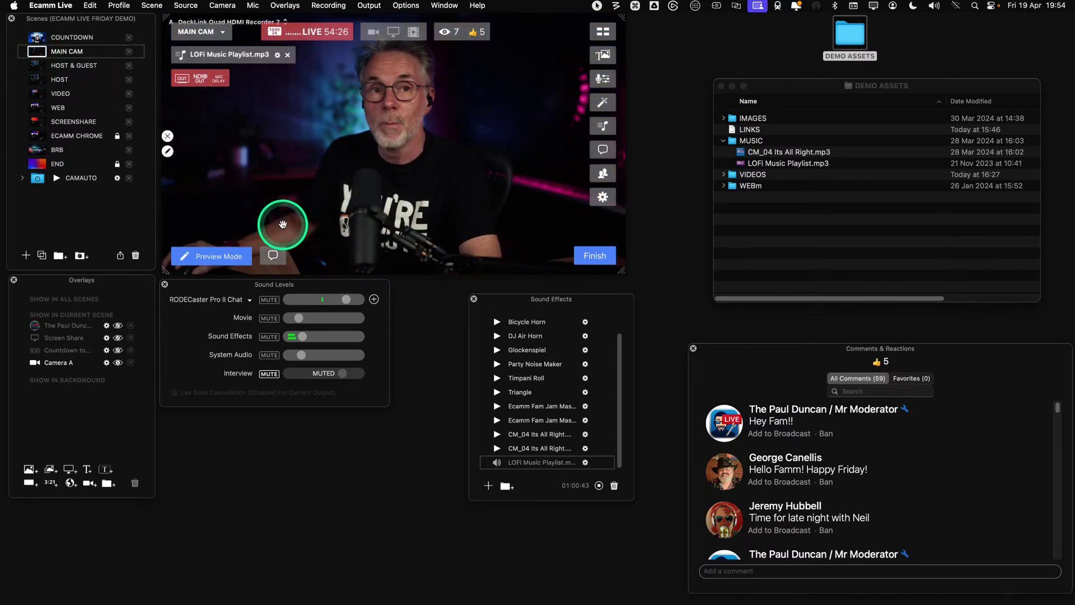
click(37, 152)
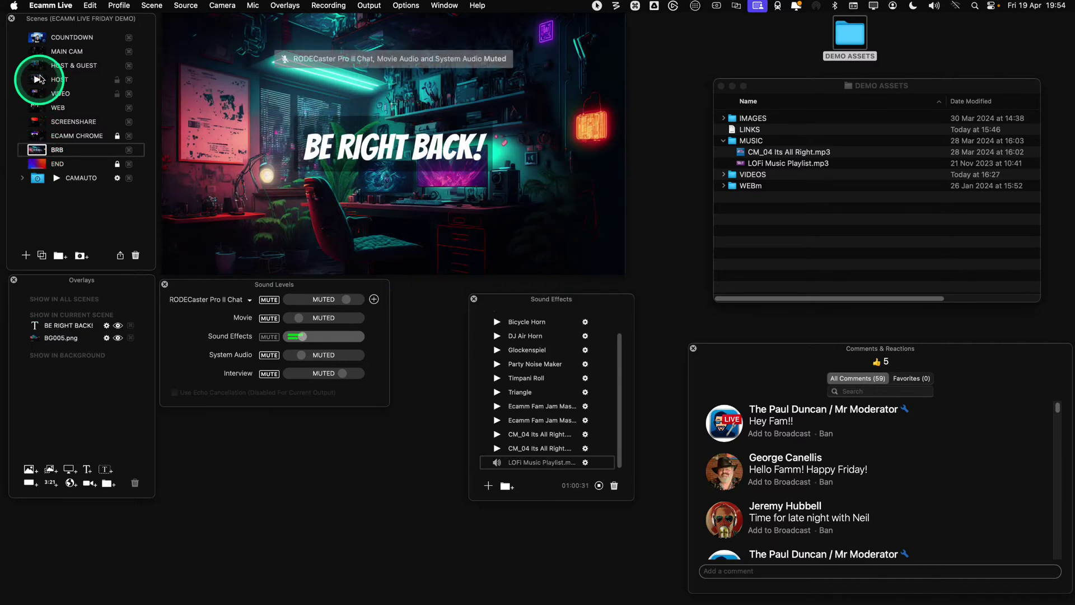
click(37, 51)
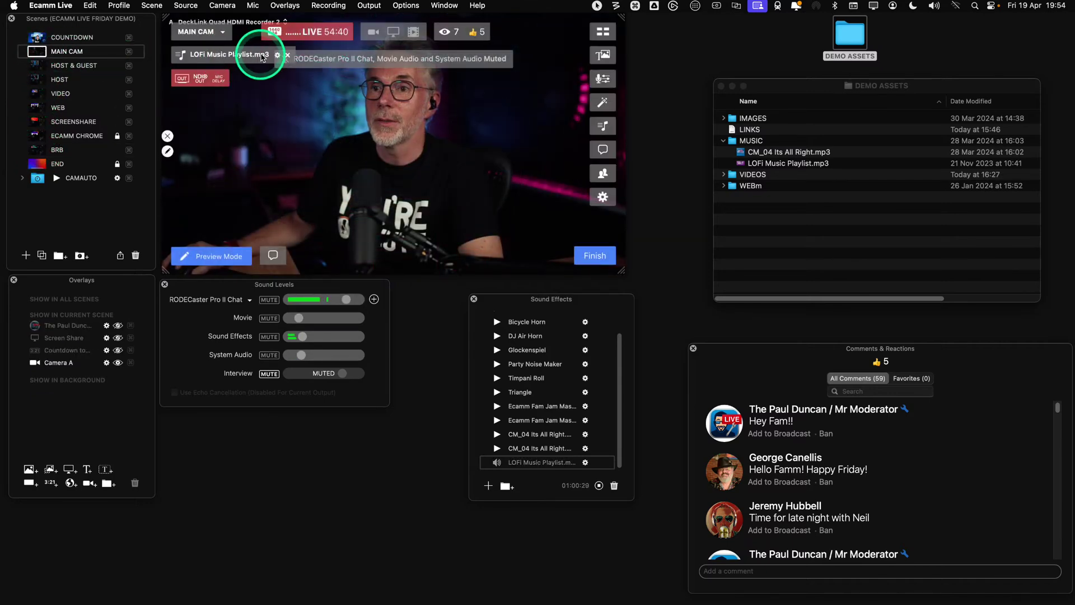
Enable Stop When Scene Ends for MAIN CAM's music again and switch to HOST & GUEST and on to BRB
click(277, 56)
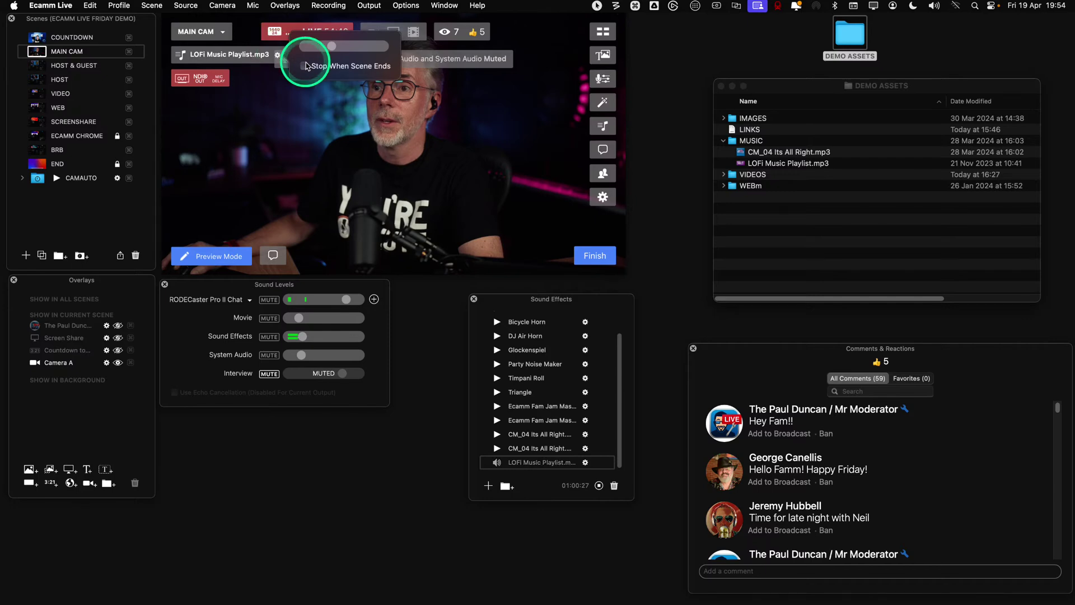
click(37, 68)
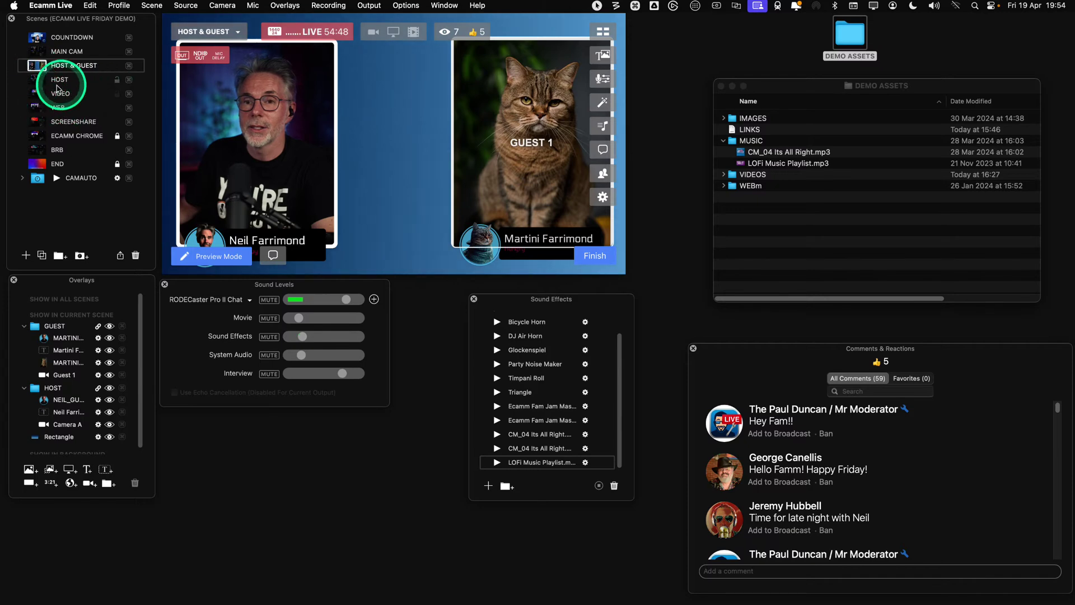
click(39, 151)
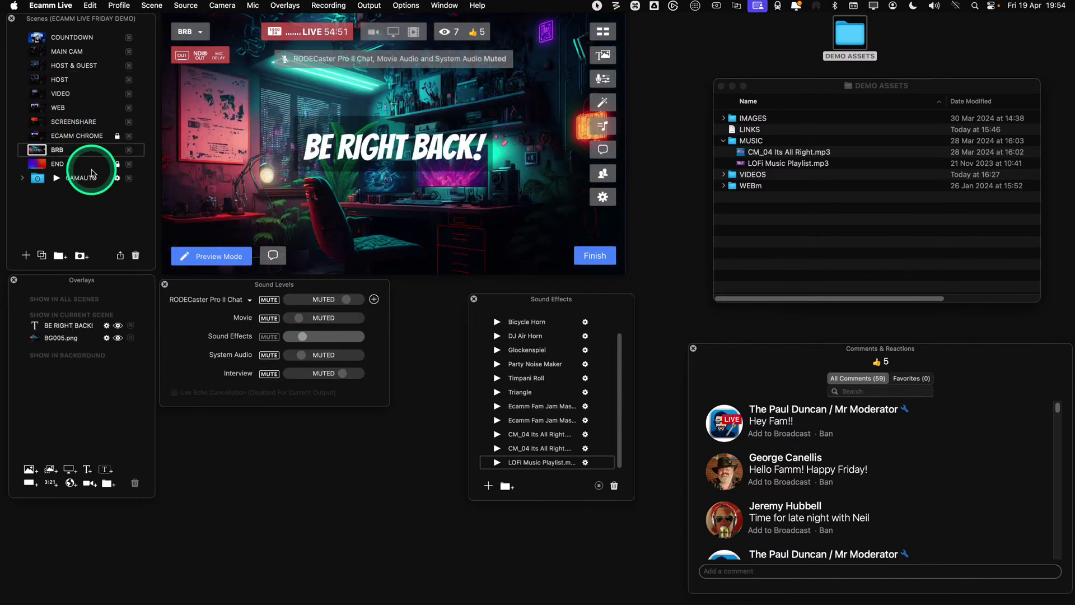
Add the LOFi Music Playlist sound to the BRB scene with Stop When Scene Ends off and slightly raise the Sound Effects level
click(586, 462)
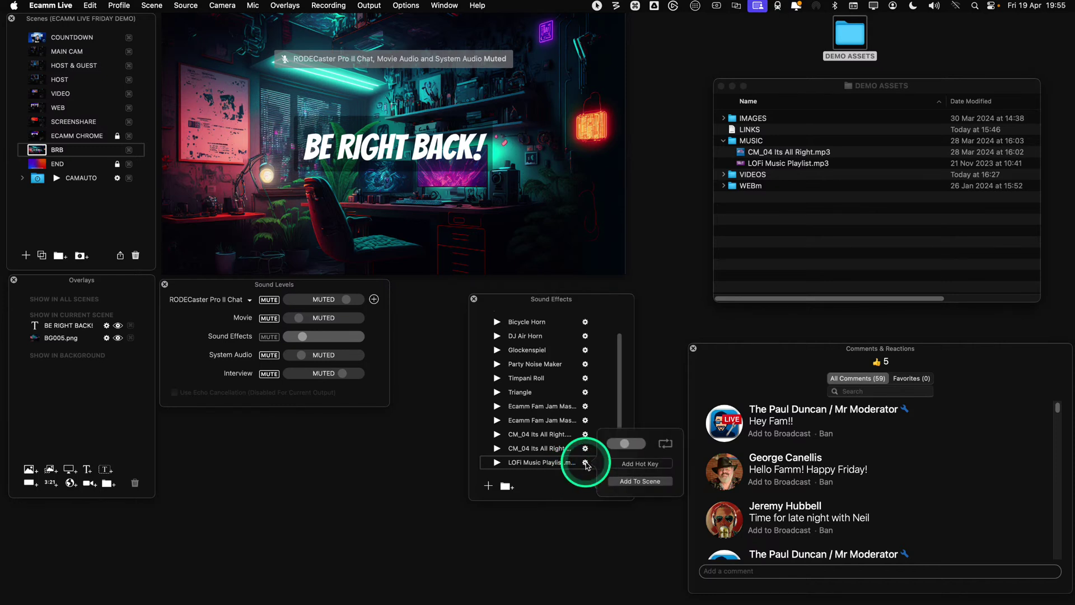
click(645, 482)
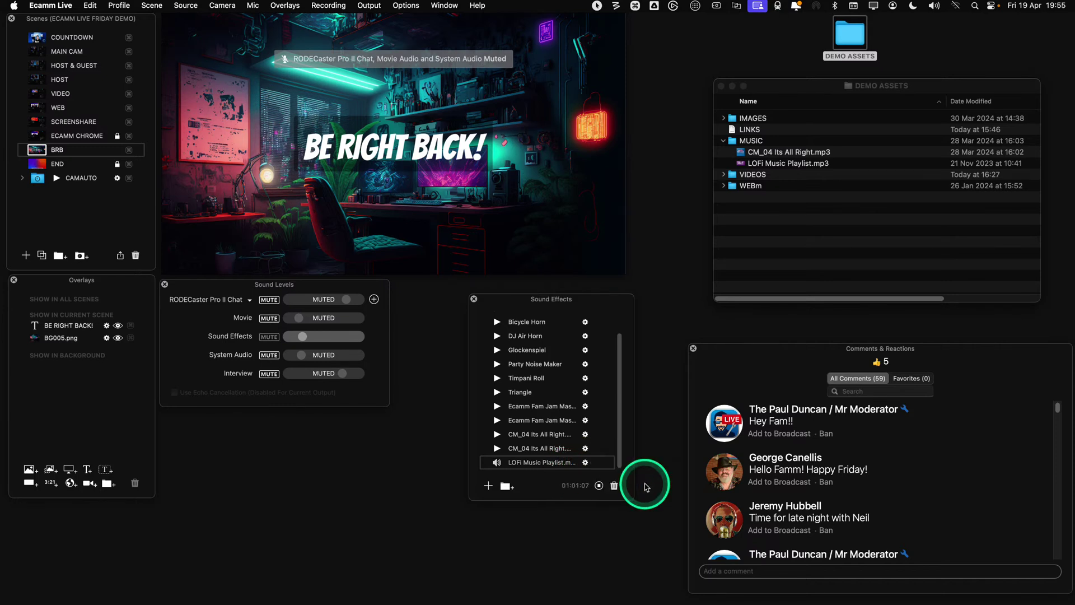
click(279, 56)
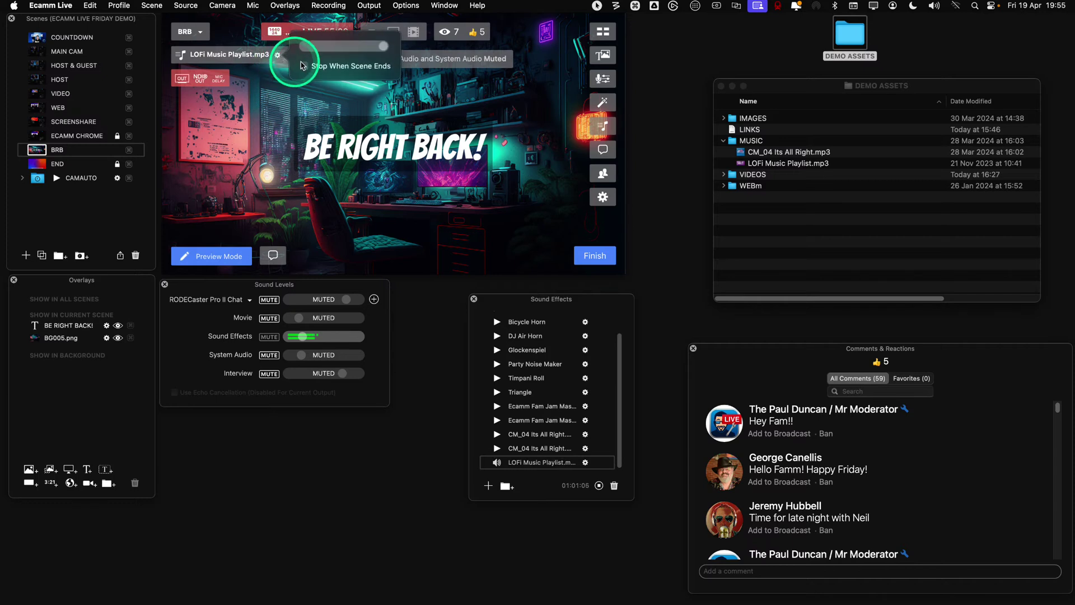
click(303, 337)
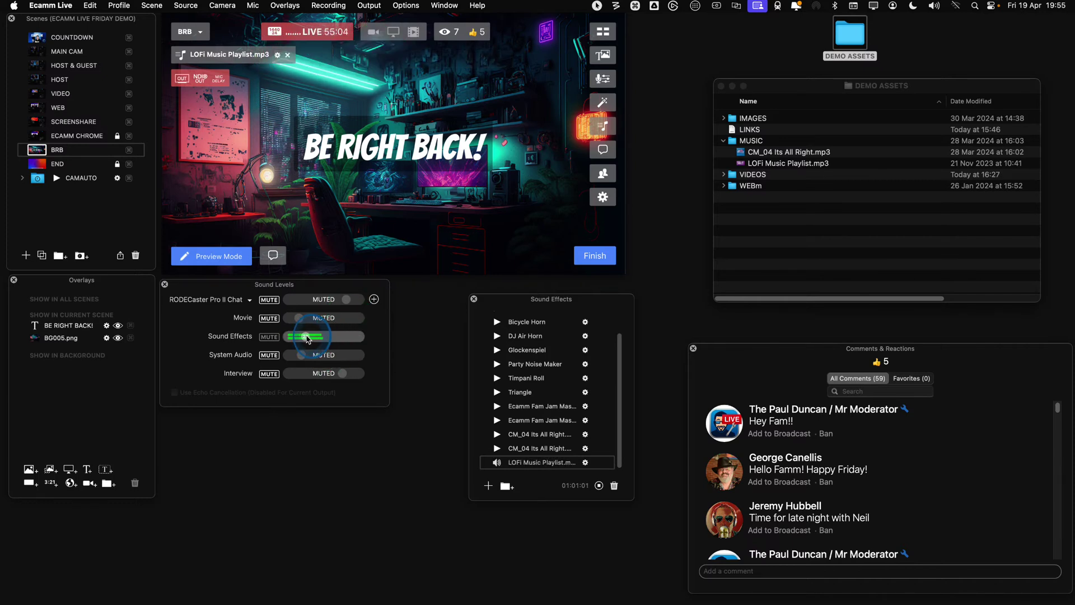
click(277, 55)
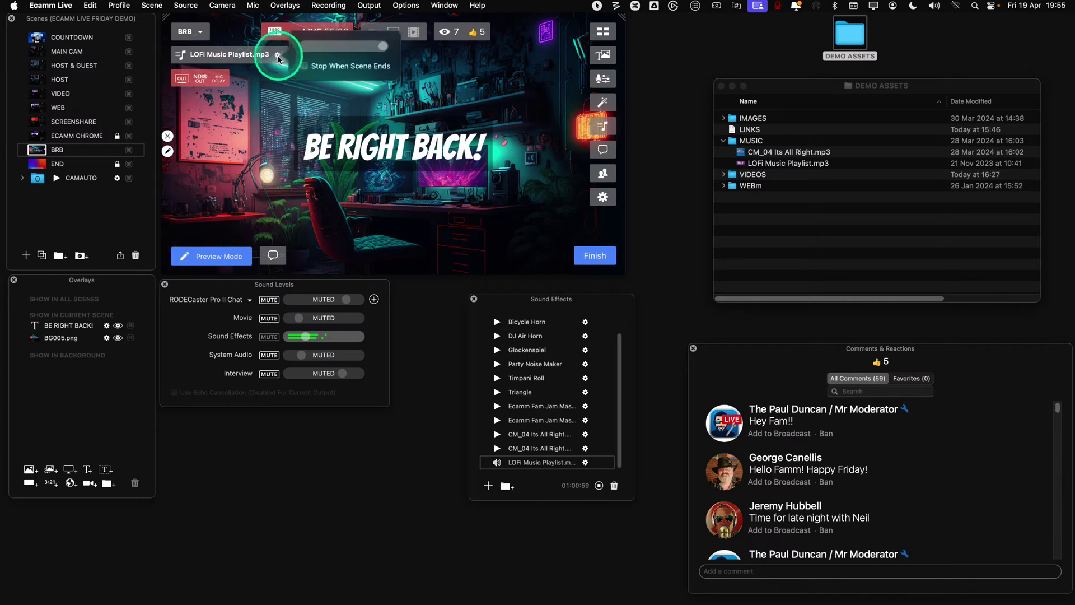
Switch to MAIN CAM, turn off Stop When Scene Ends for its music and lower the track's volume
click(38, 52)
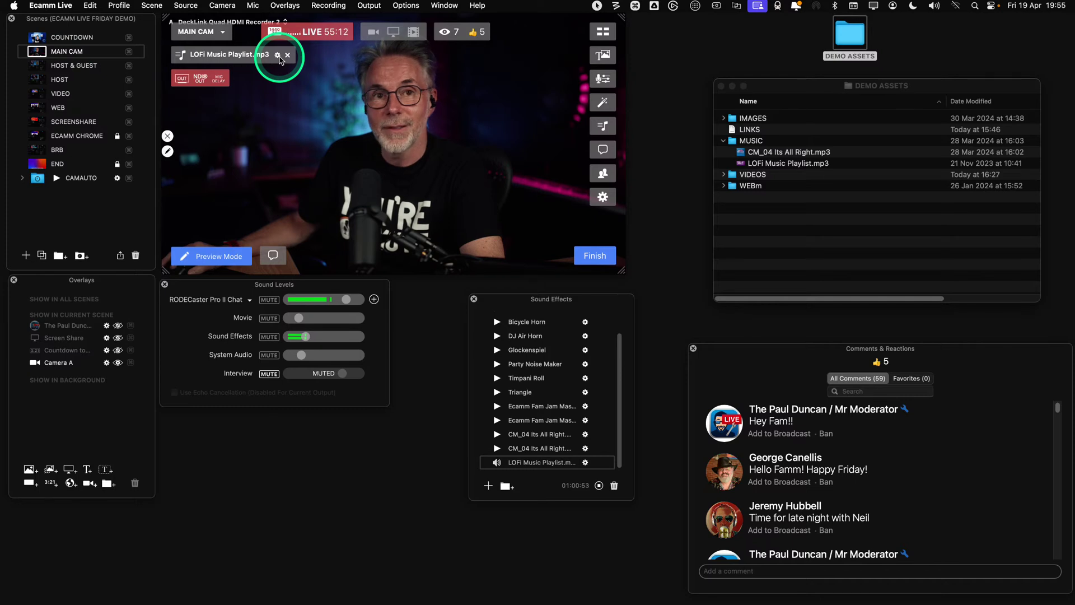
click(279, 58)
click(306, 65)
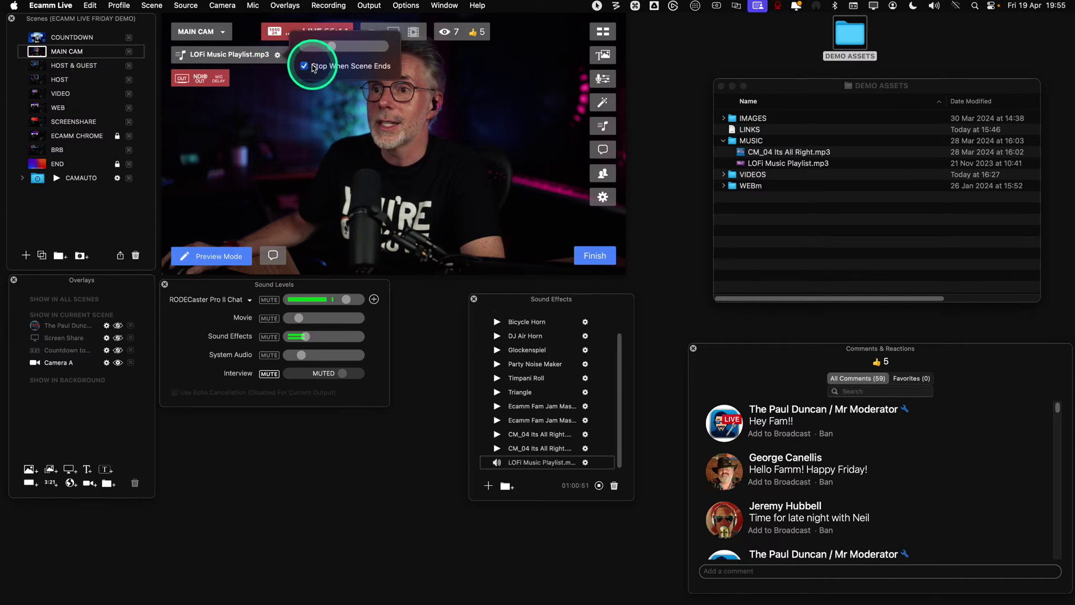
click(324, 56)
click(331, 48)
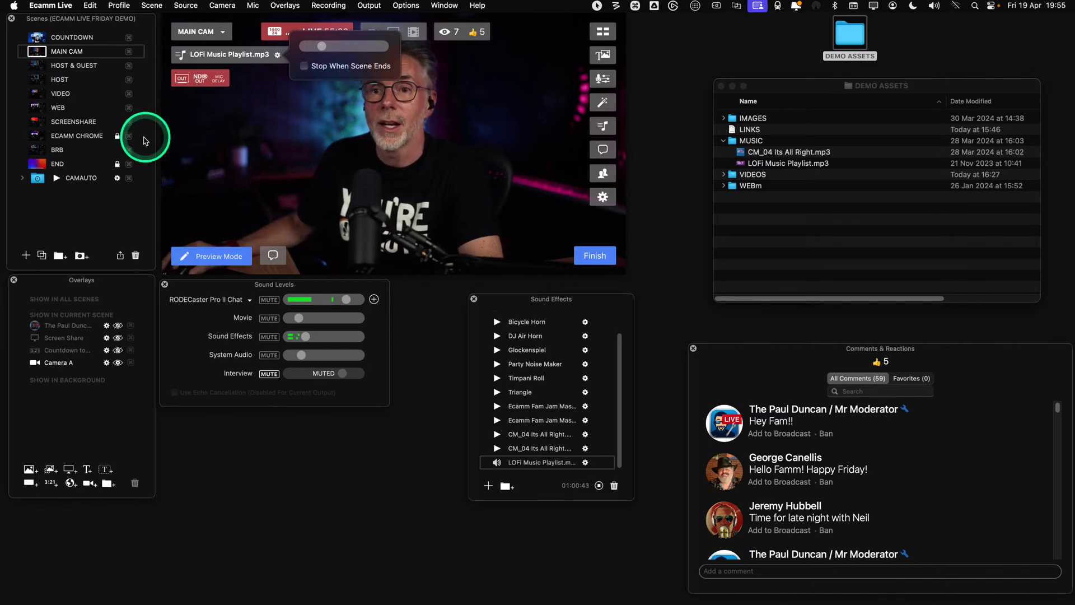
Run the BRB scene and check the settings of its LOFi Music Playlist track
click(38, 151)
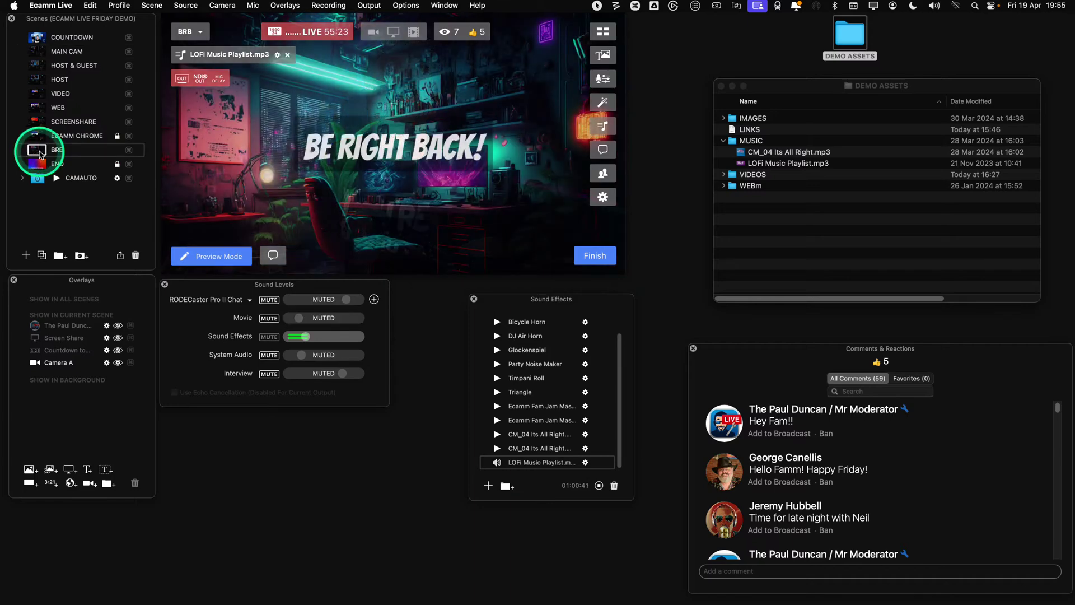
click(335, 196)
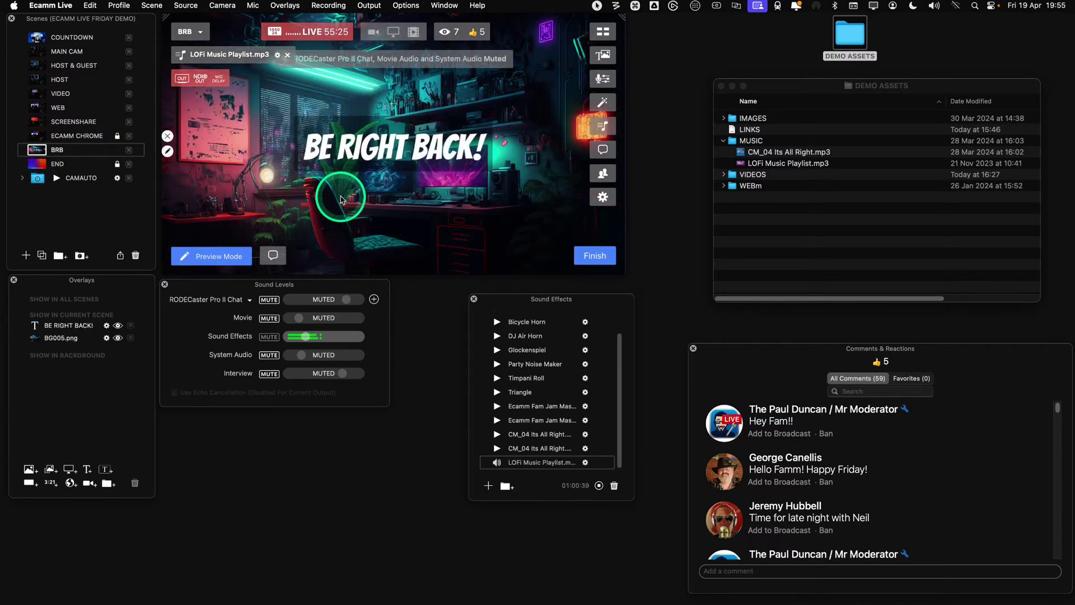
click(419, 149)
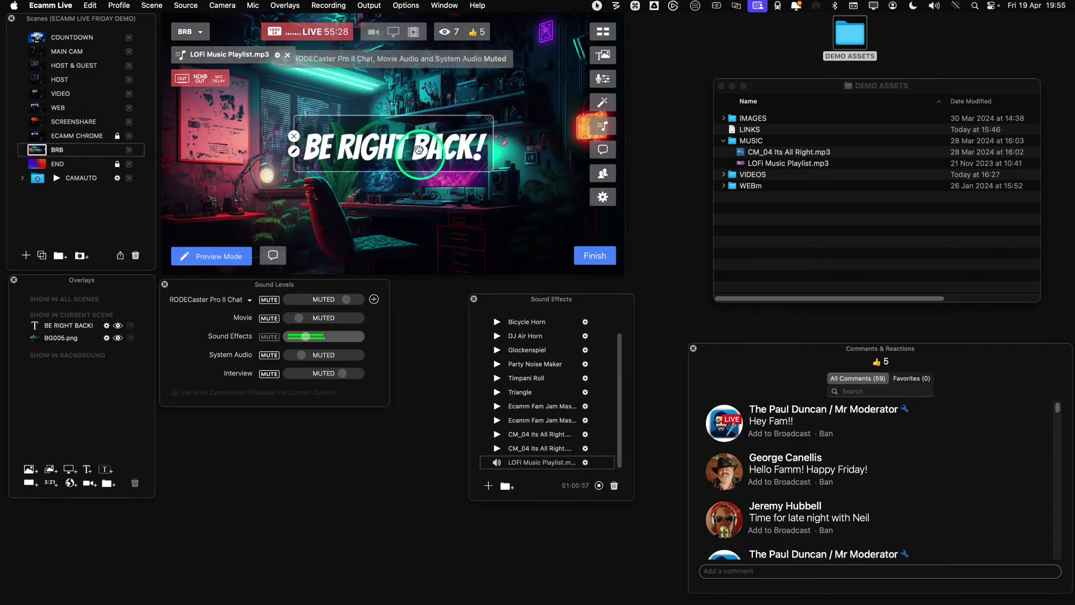
click(277, 55)
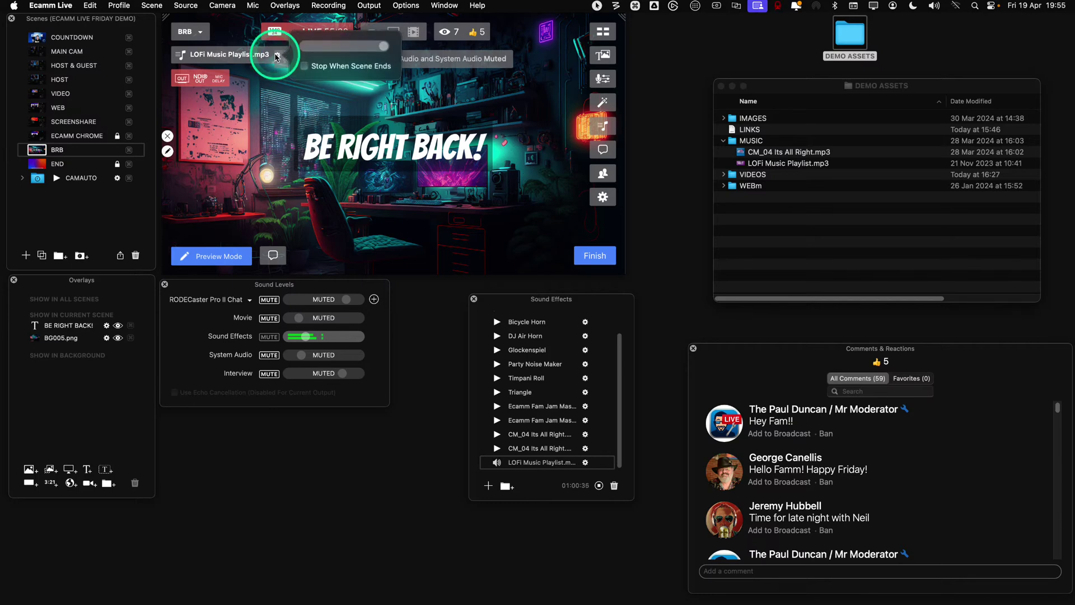
Return to the MAIN CAM scene and stop the LOFi Music Playlist track
click(39, 53)
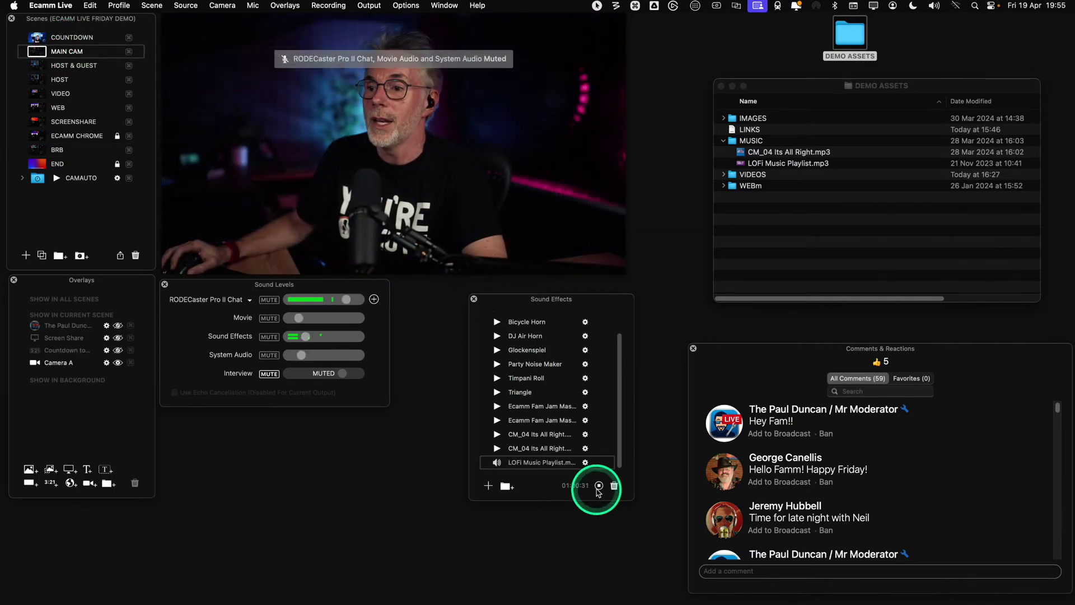
click(499, 465)
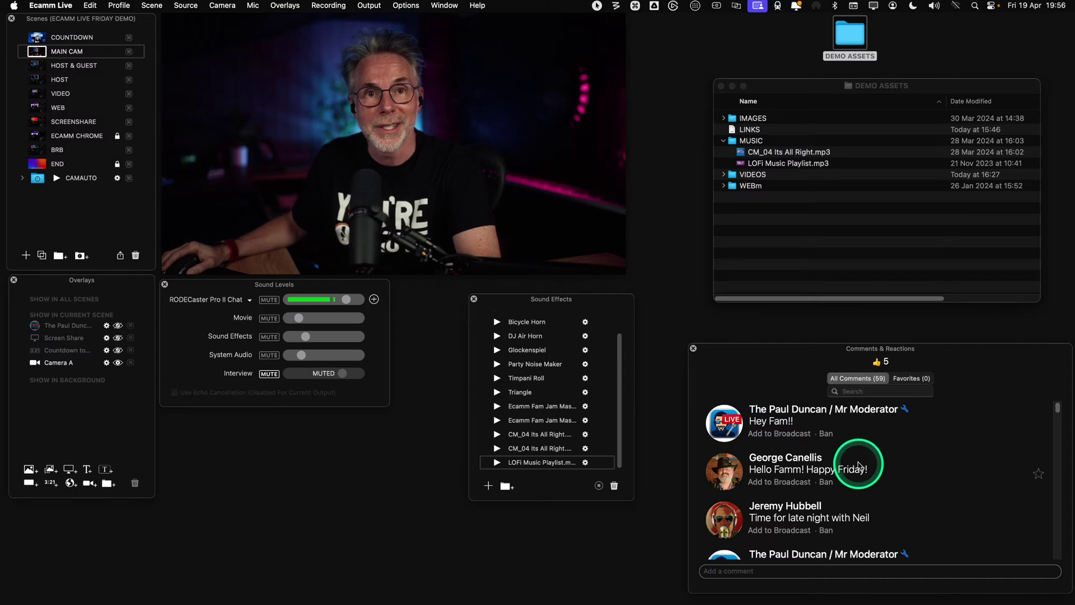
Look through the viewer comments
scroll(859, 465, down, 5)
scroll(859, 465, down, 10)
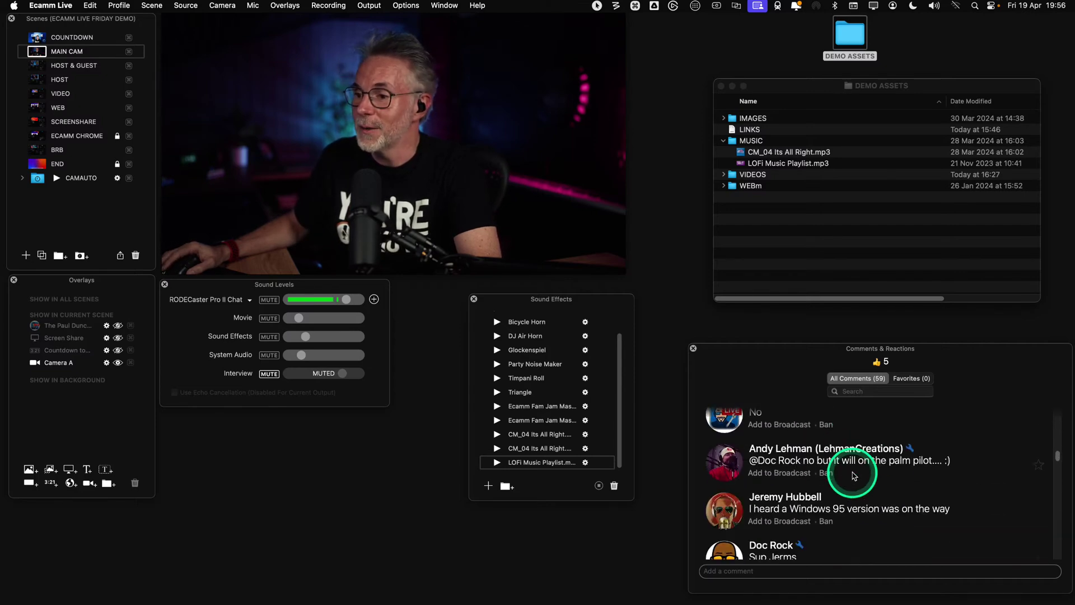
Read on through the remaining viewer comments down to the most recent ones
scroll(857, 477, down, 10)
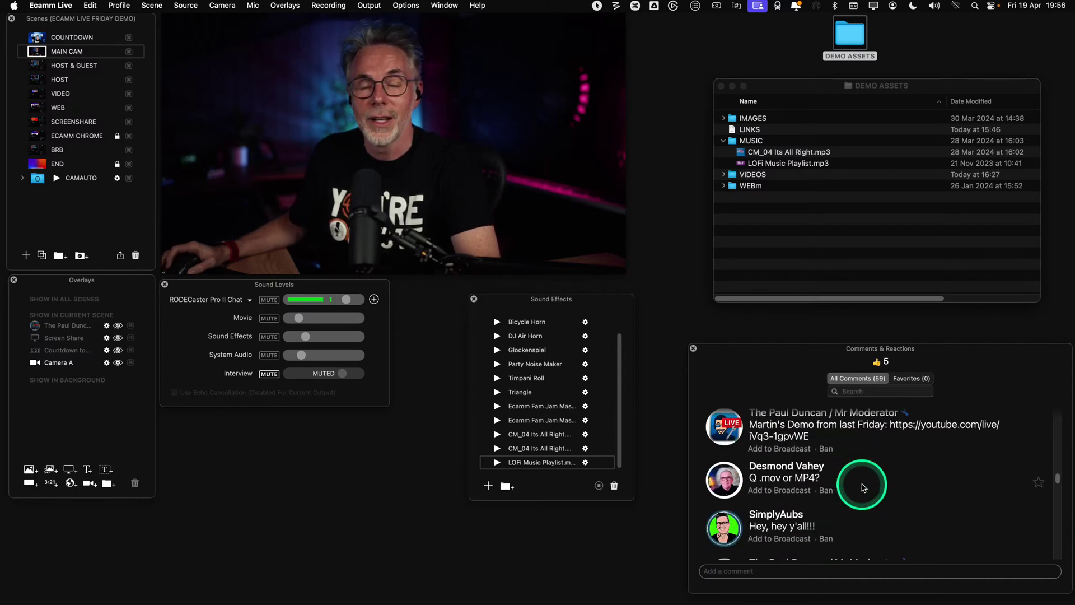
scroll(863, 487, down, 5)
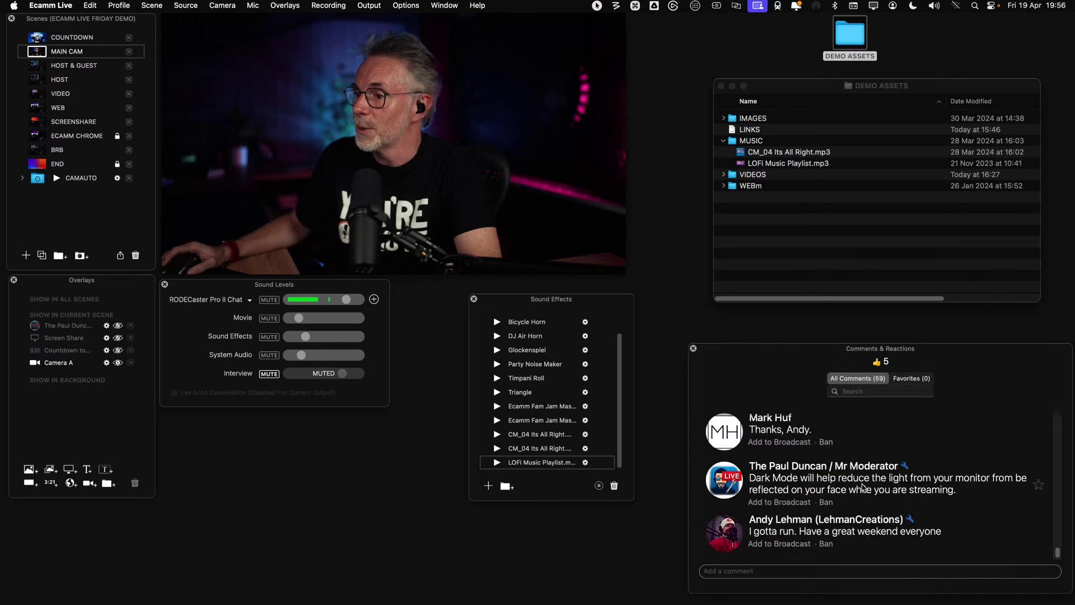
mouse_move(727, 532)
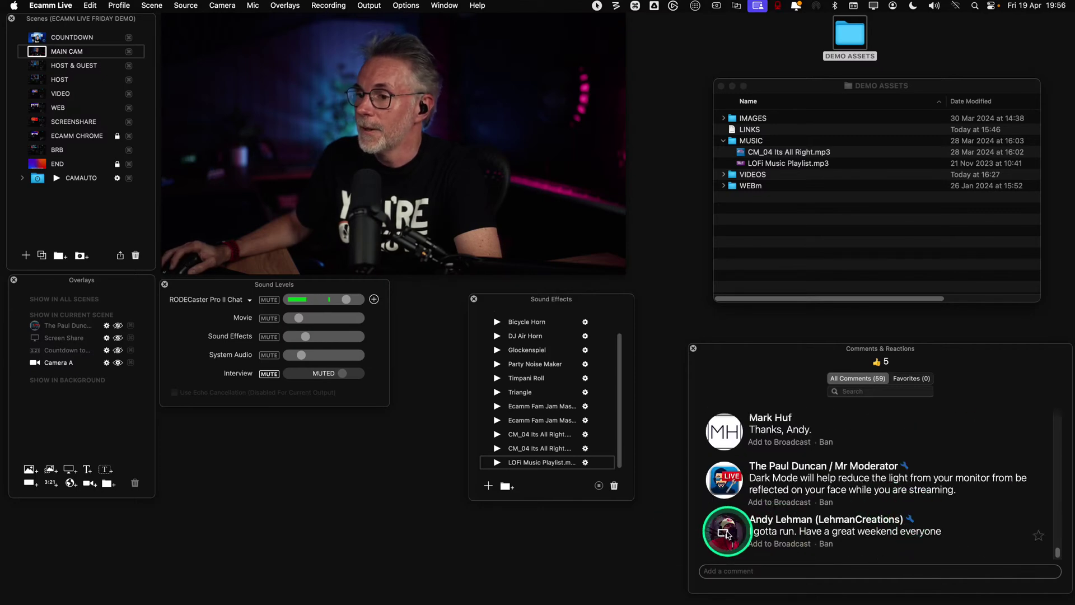
scroll(861, 499, up, 3)
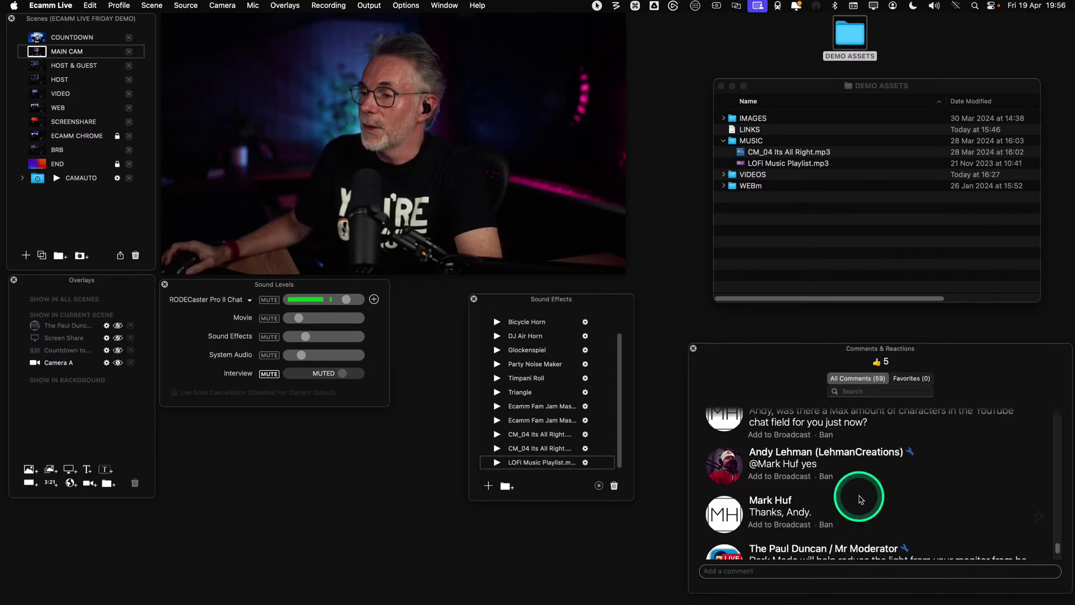
scroll(860, 499, down, 3)
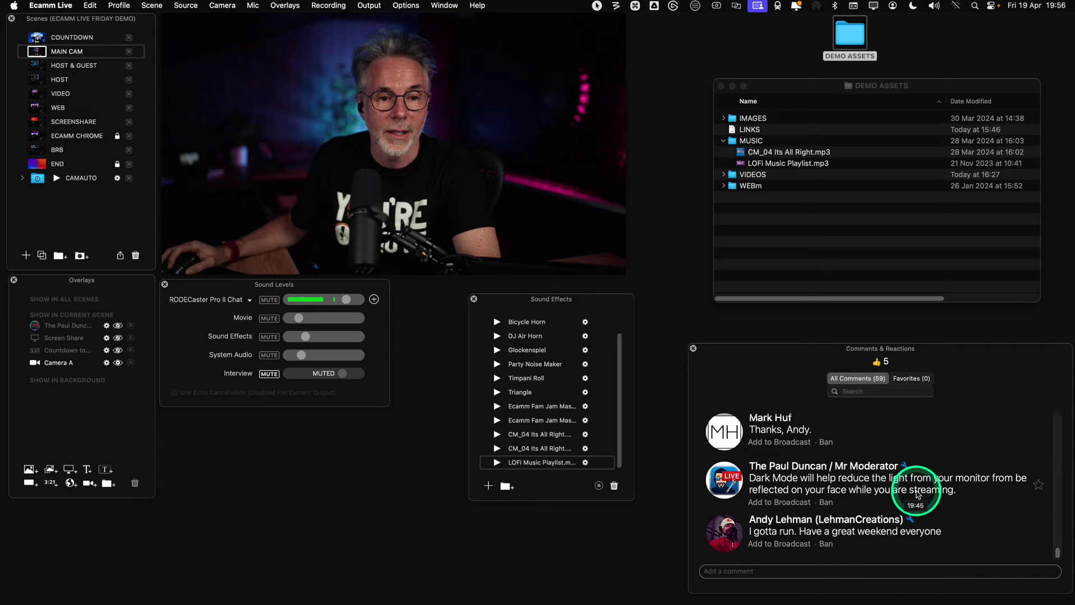
Open the Recording preferences and move the window clear of the camera preview to examine the isolated track options
mouse_move(391, 247)
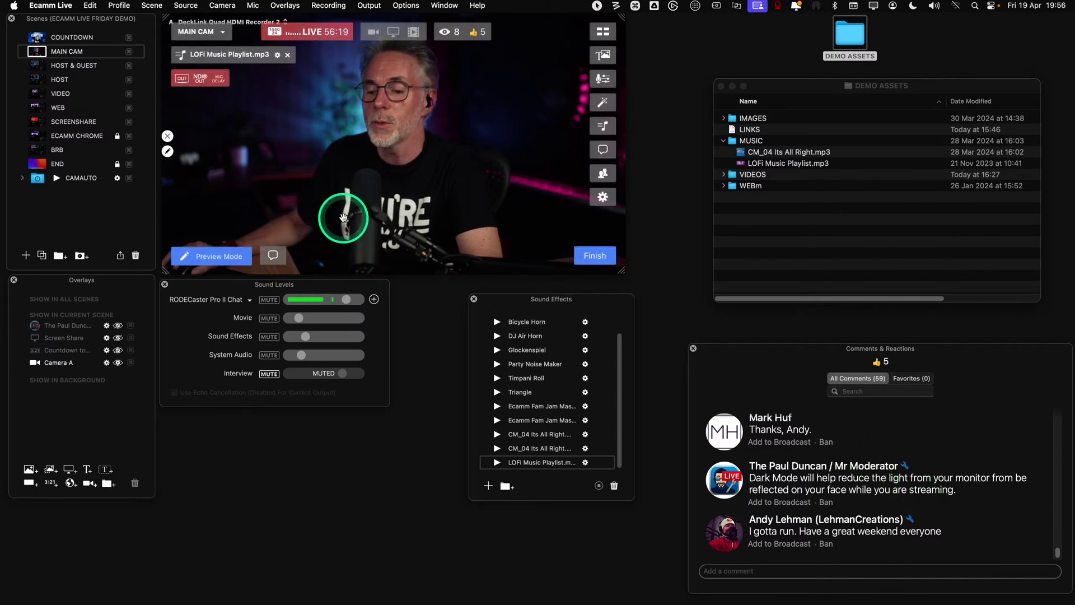
key(super+comma)
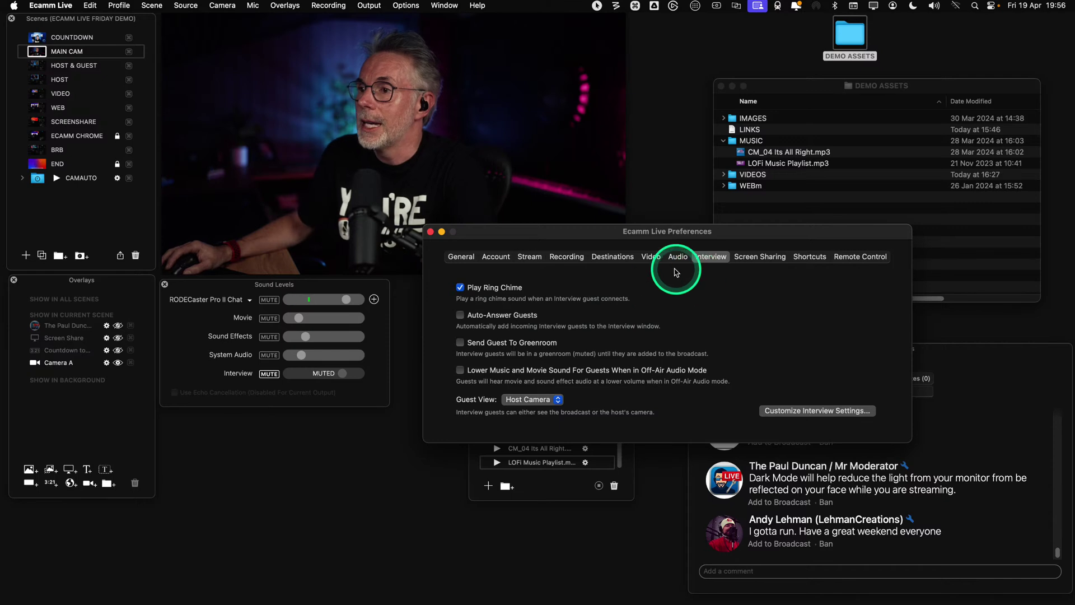
click(566, 256)
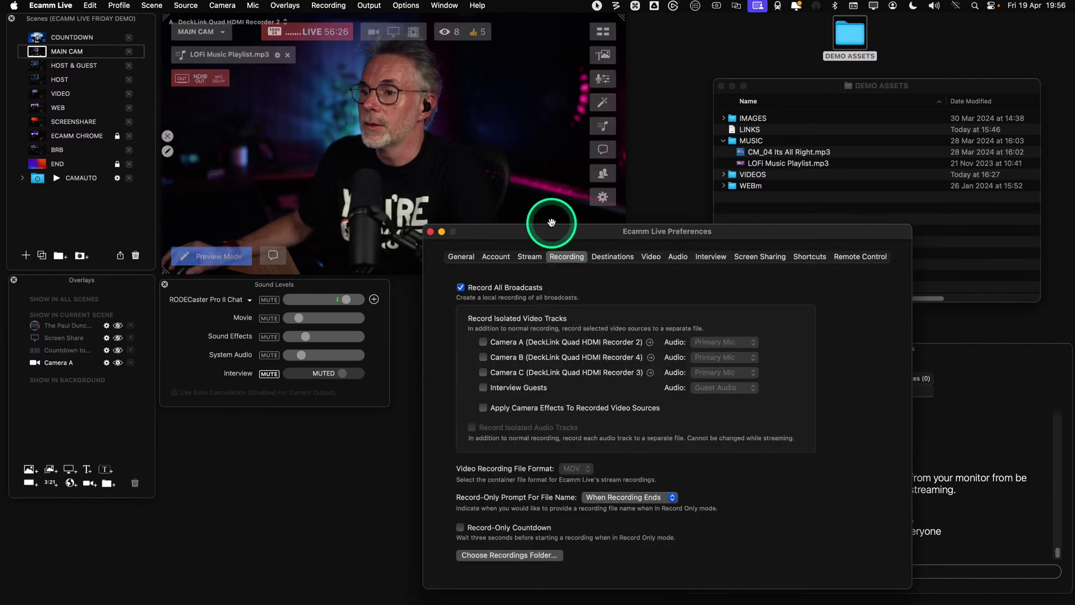
drag(554, 235, 430, 153)
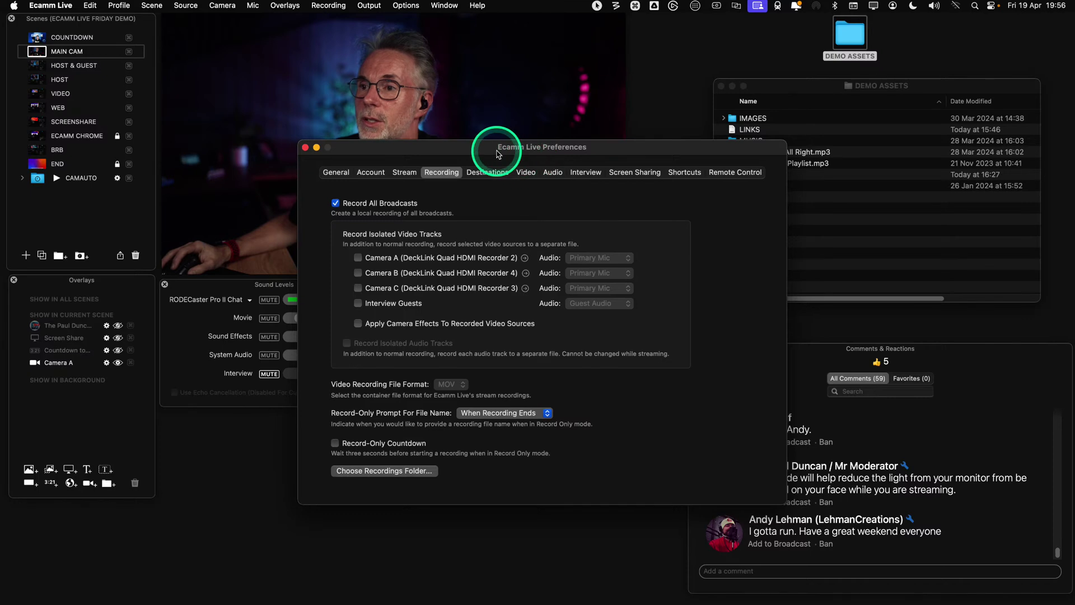
drag(498, 154, 680, 174)
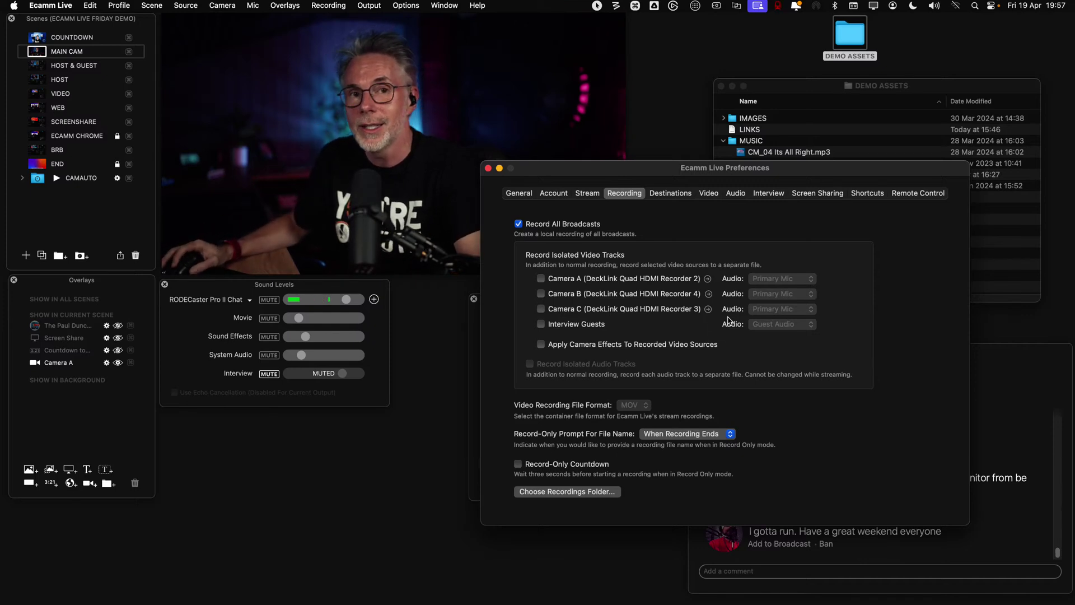
mouse_move(728, 321)
mouse_down()
mouse_move(742, 316)
mouse_move(756, 343)
mouse_up()
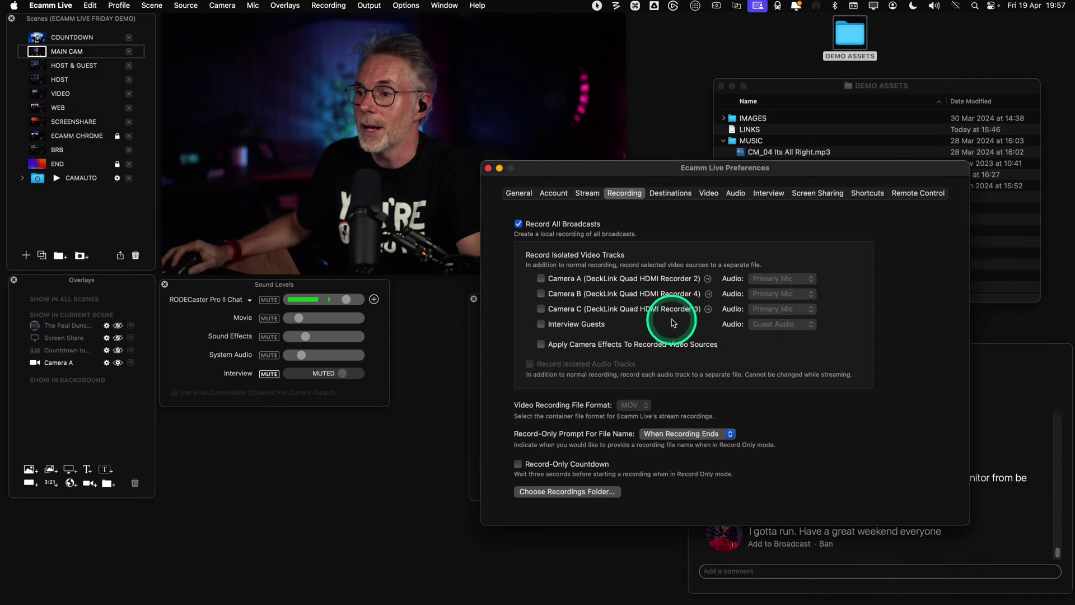
Turn isolated video track recording for Interview Guests on and off again several times, leaving it off
click(541, 324)
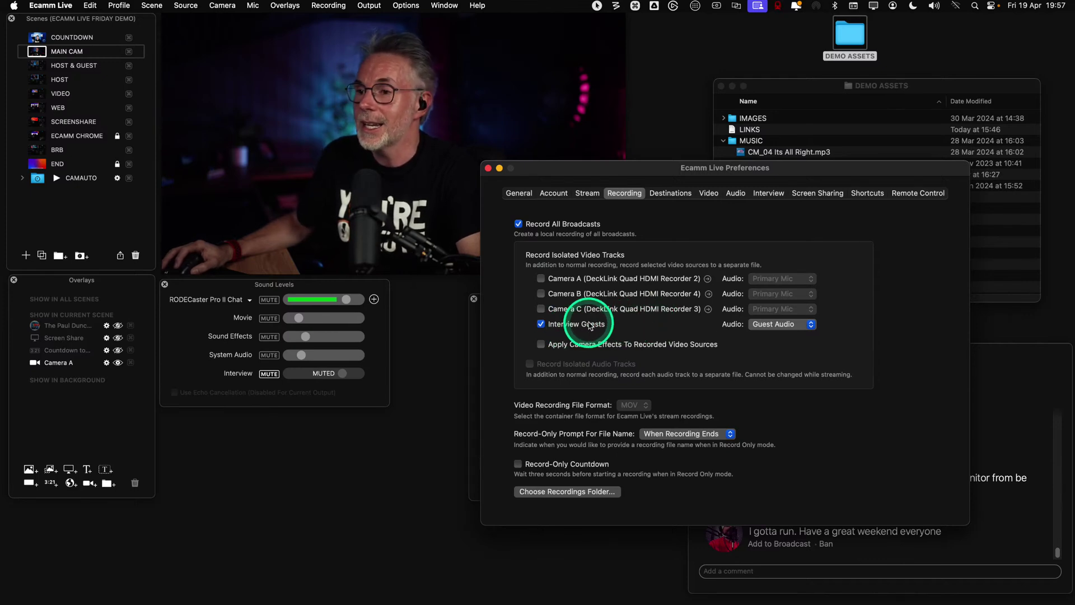
click(541, 325)
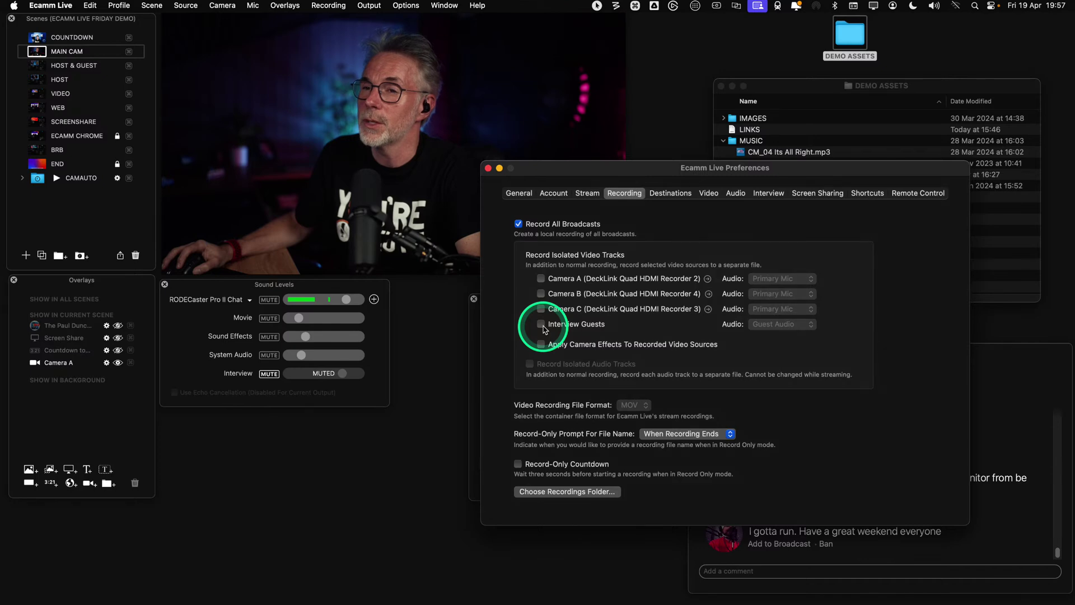
click(541, 324)
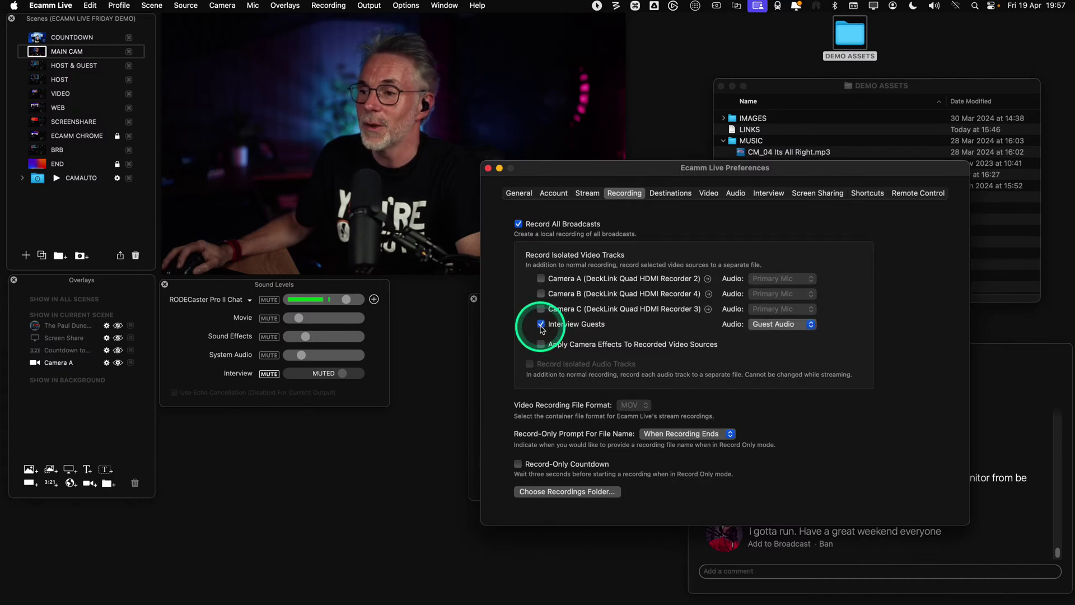
click(541, 325)
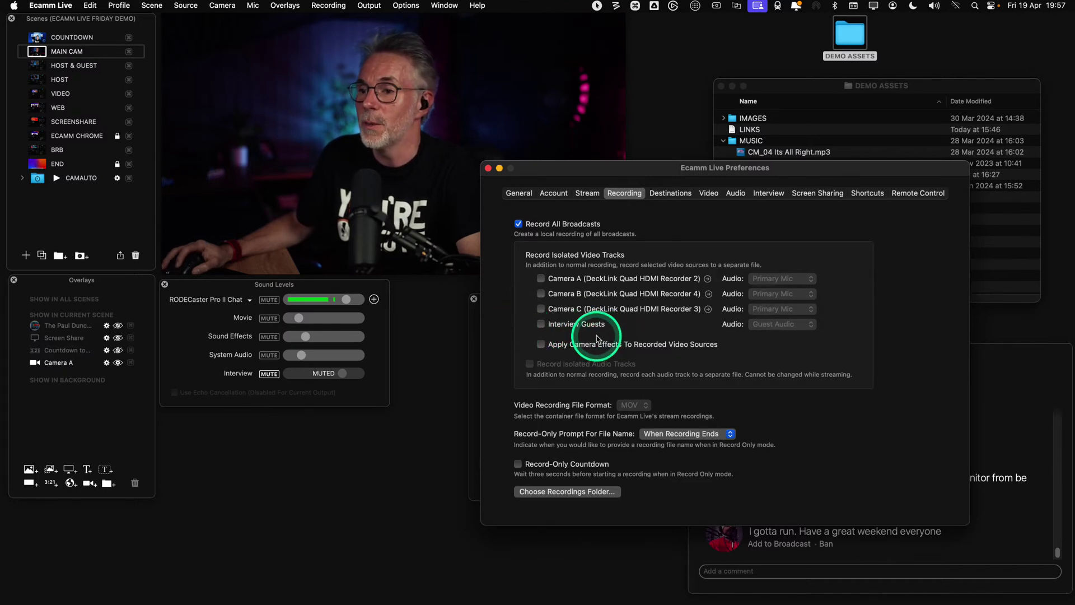
click(547, 329)
click(547, 328)
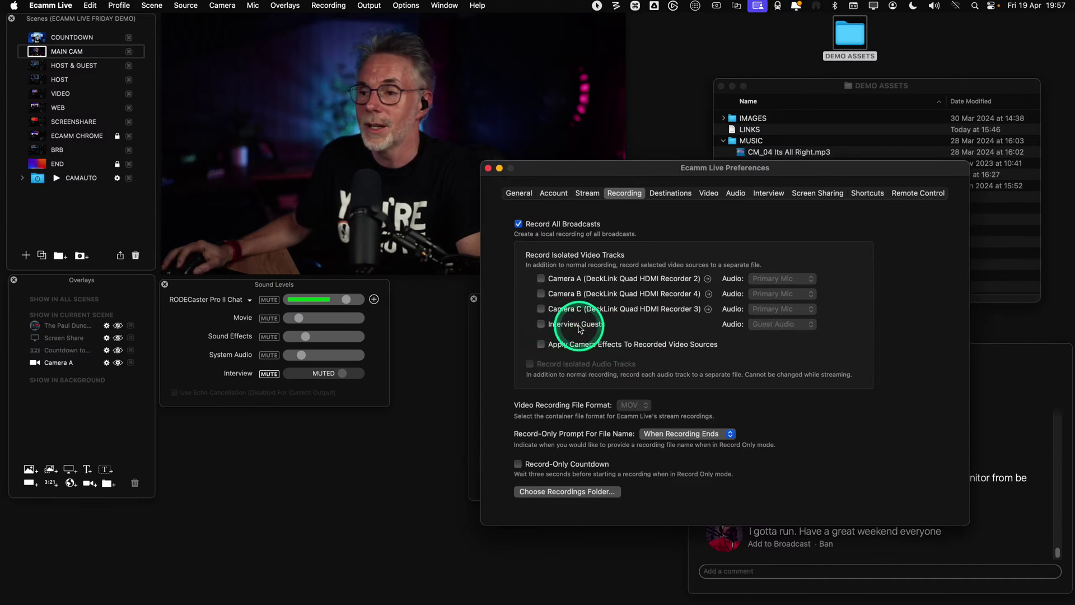
click(543, 328)
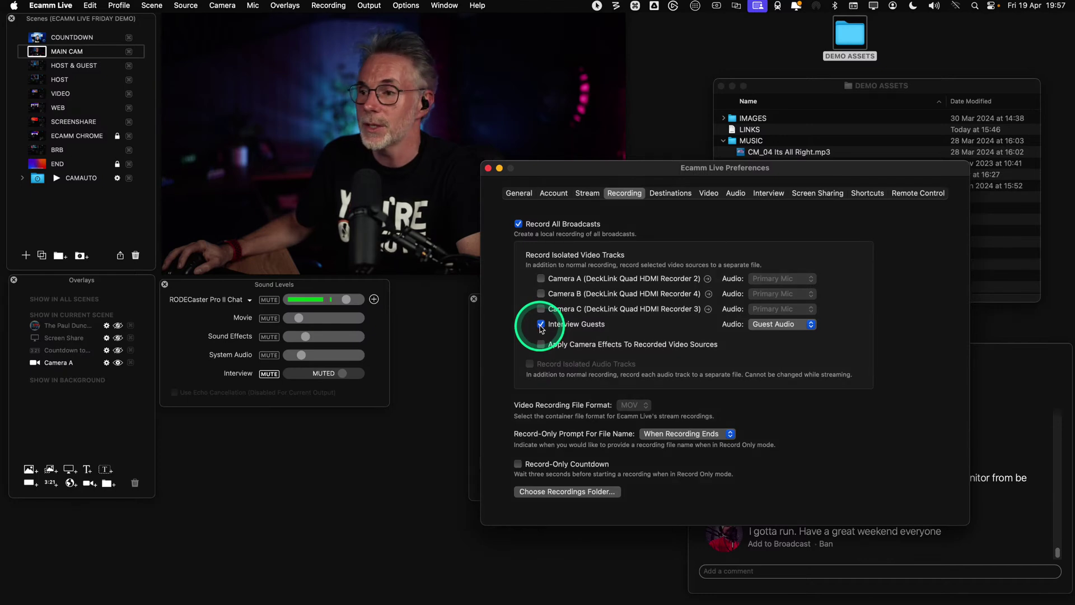
click(541, 328)
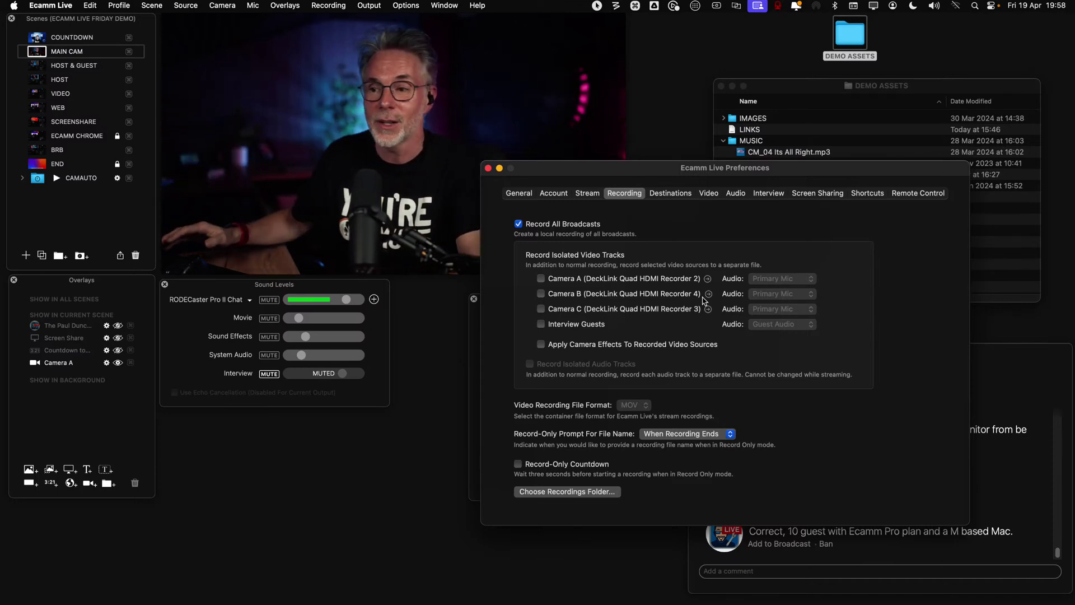
Check the Stream preferences for size, frame rate and required speed, and close the preferences
click(887, 321)
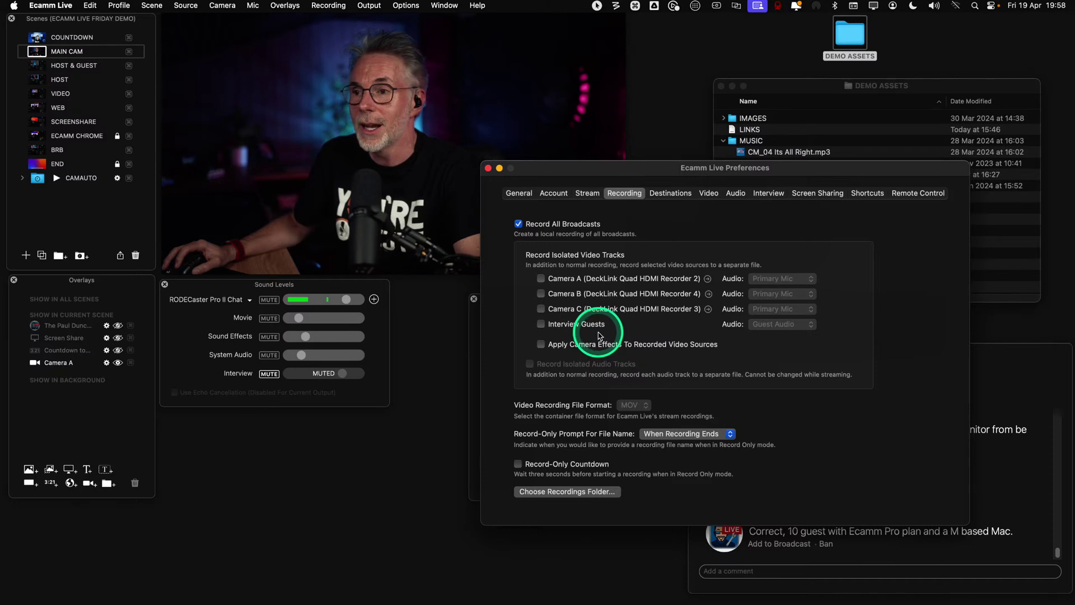
click(625, 346)
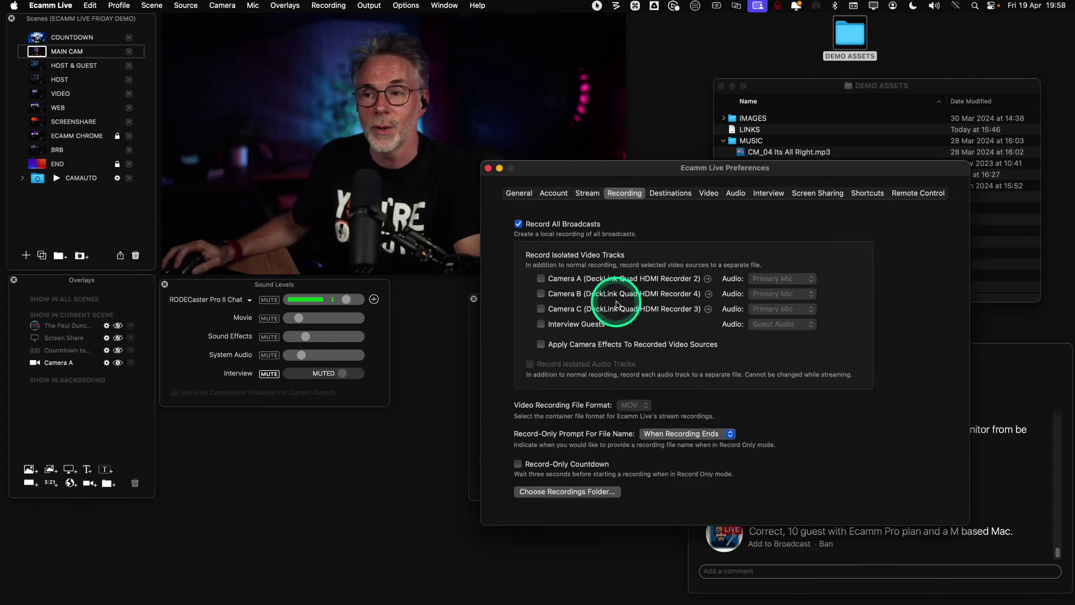
click(584, 209)
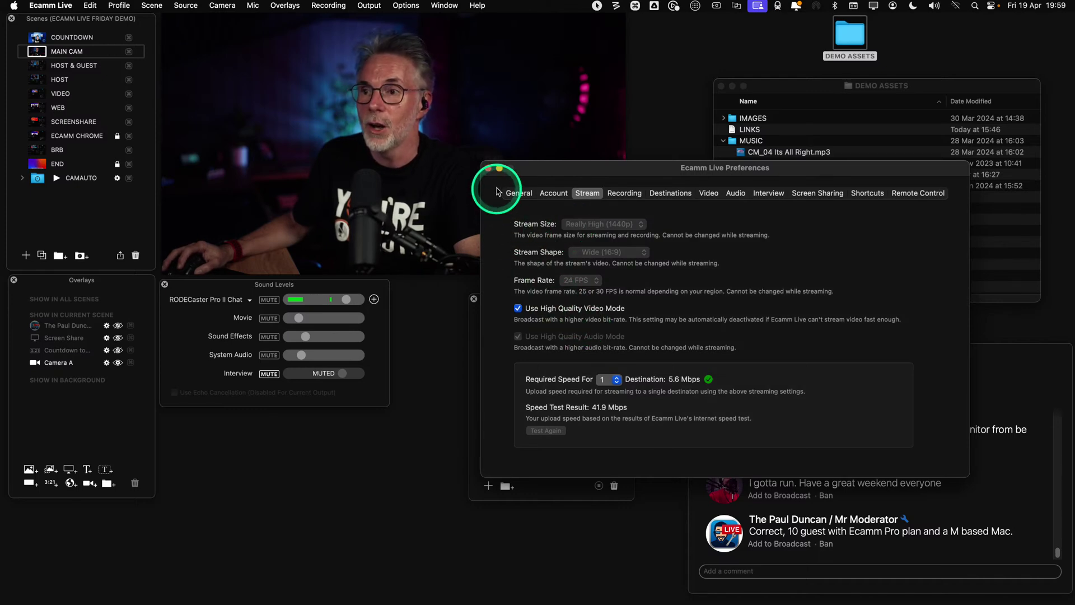
click(489, 169)
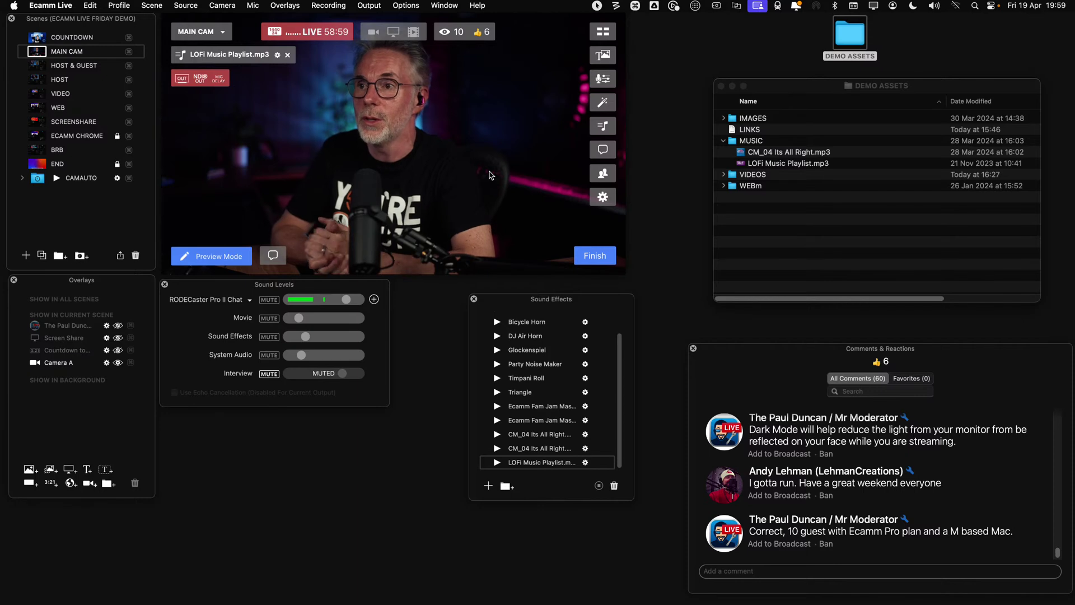
Show the comment about 10 guests with Ecamm Pro and the one about being vegan on the broadcast in turn, removing each again
mouse_move(504, 195)
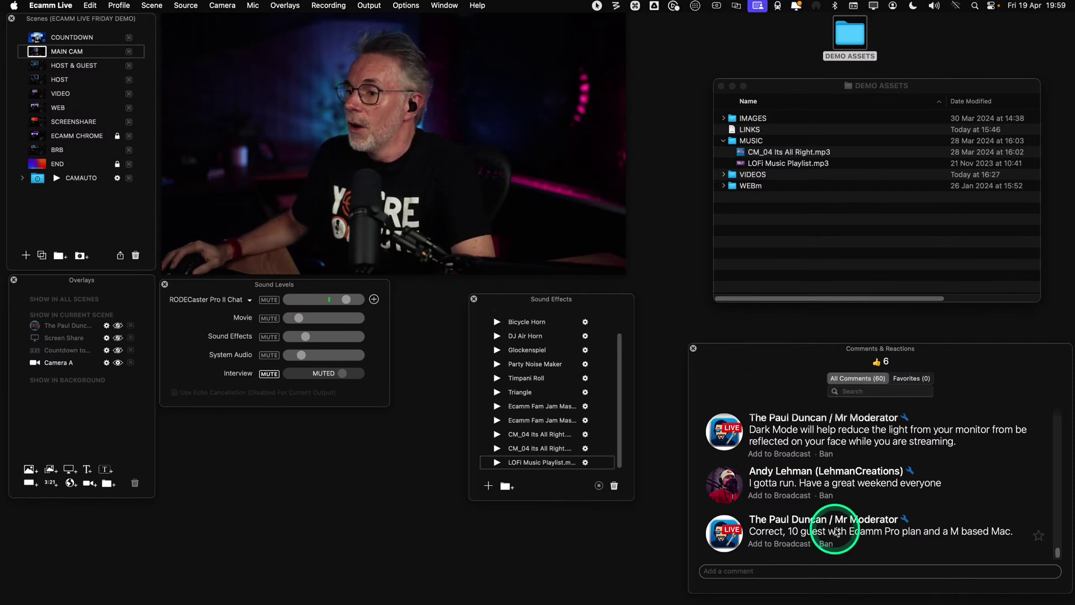
click(728, 536)
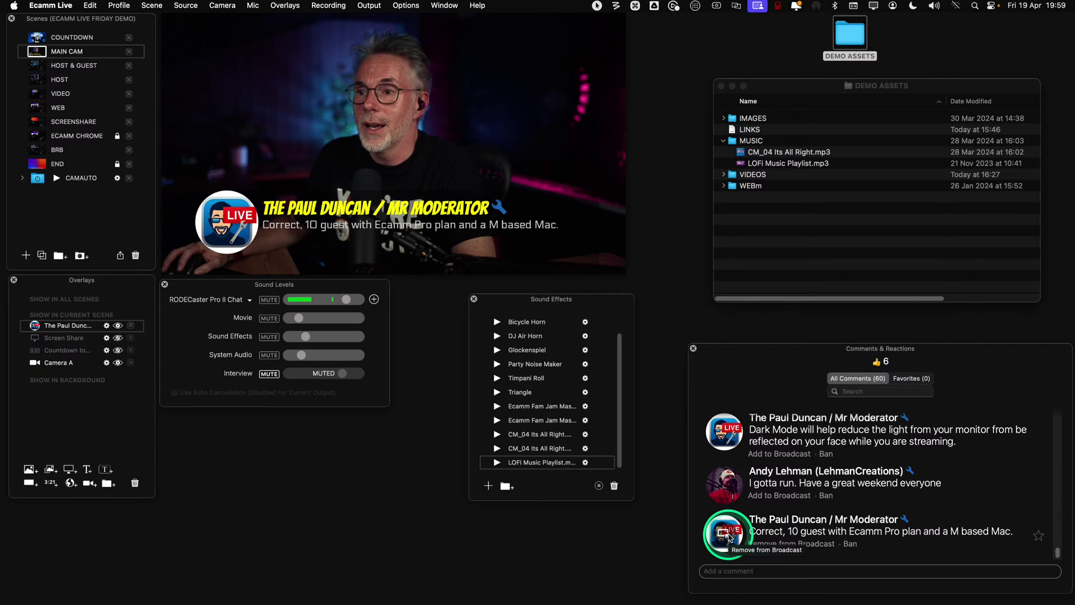
click(728, 536)
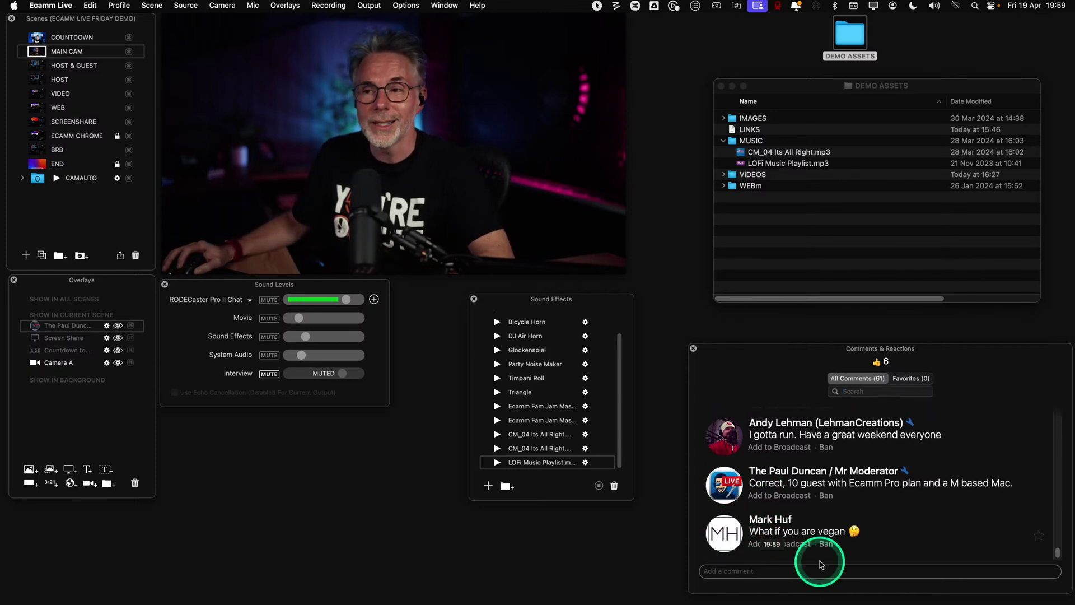
click(727, 535)
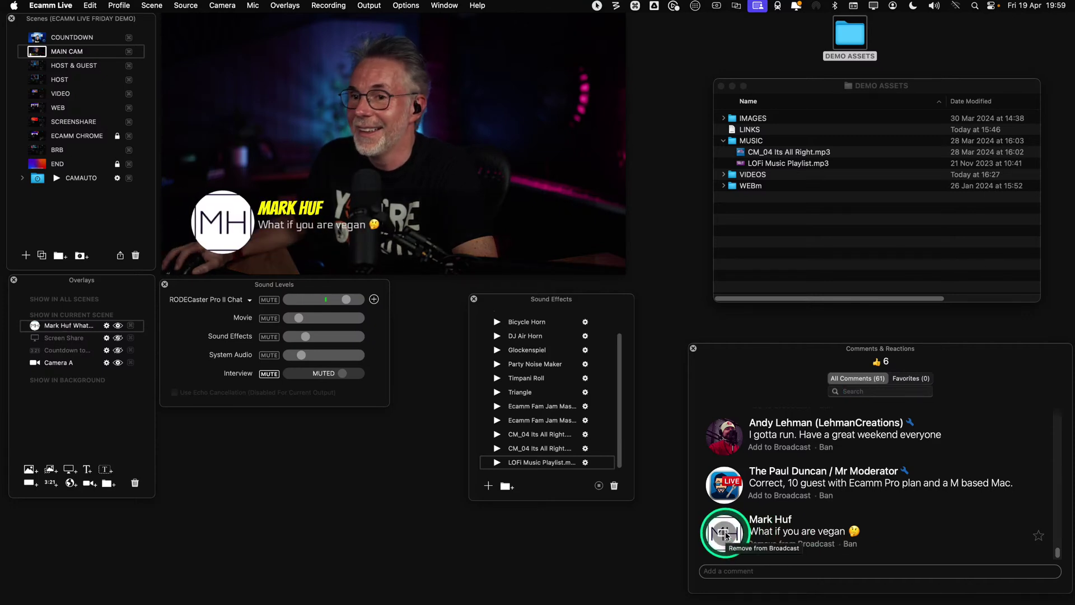
click(726, 535)
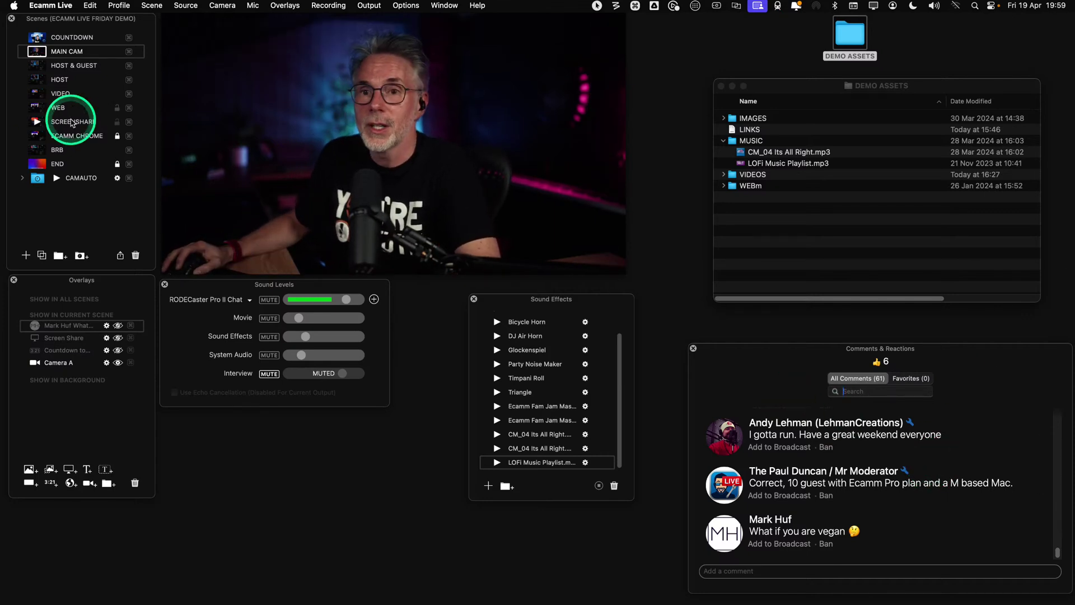
Switch to the ECAMM CHROME scene and present the Leap into Tools & Tactics page down to the Event Guide & Replay Pass and back up
click(37, 138)
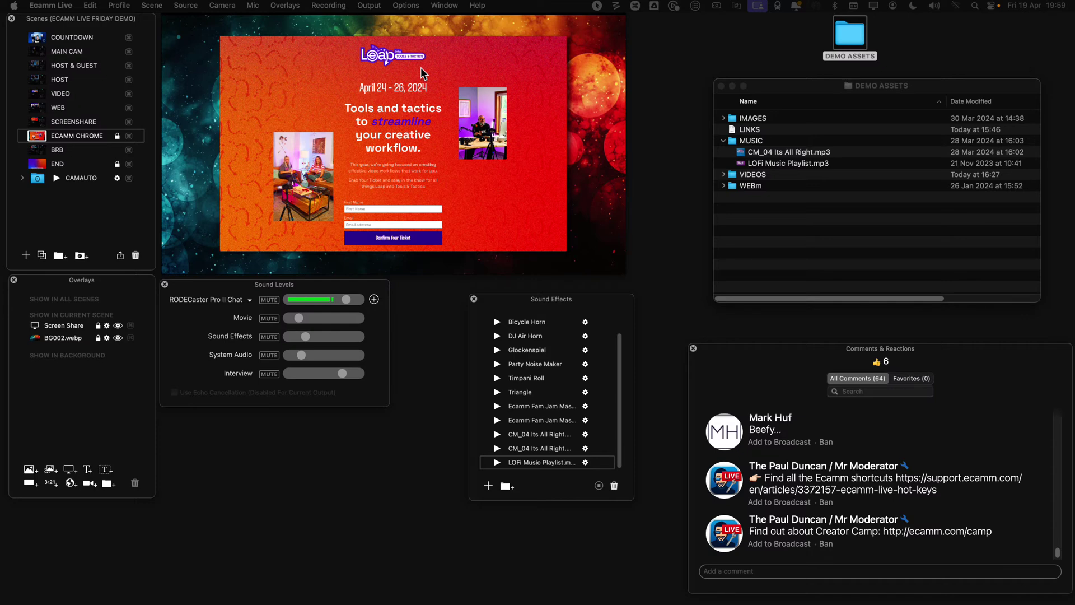
scroll(432, 149, down, 5)
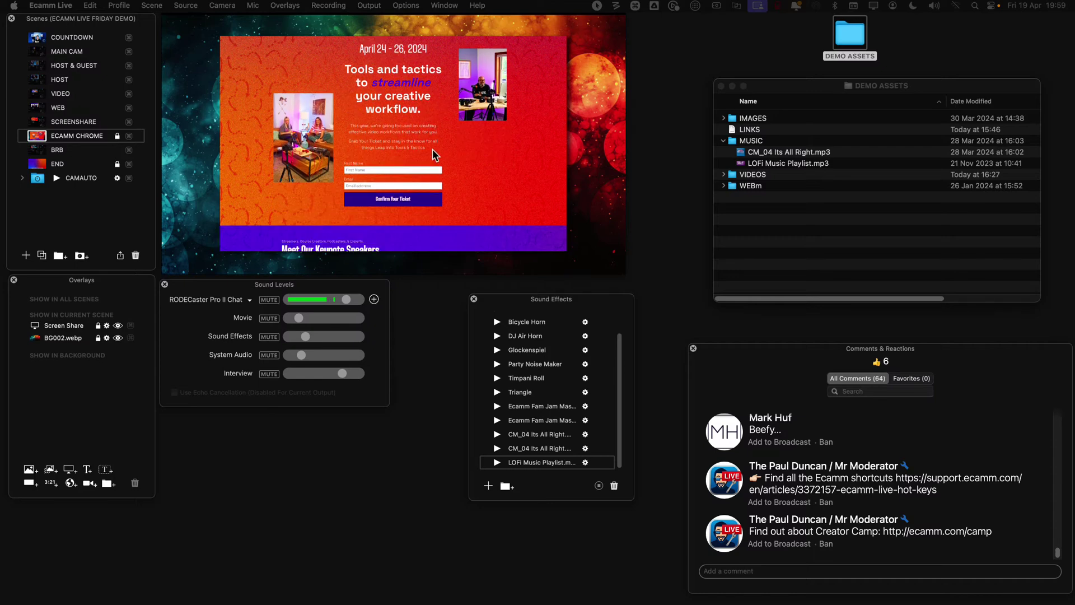
scroll(432, 149, down, 4)
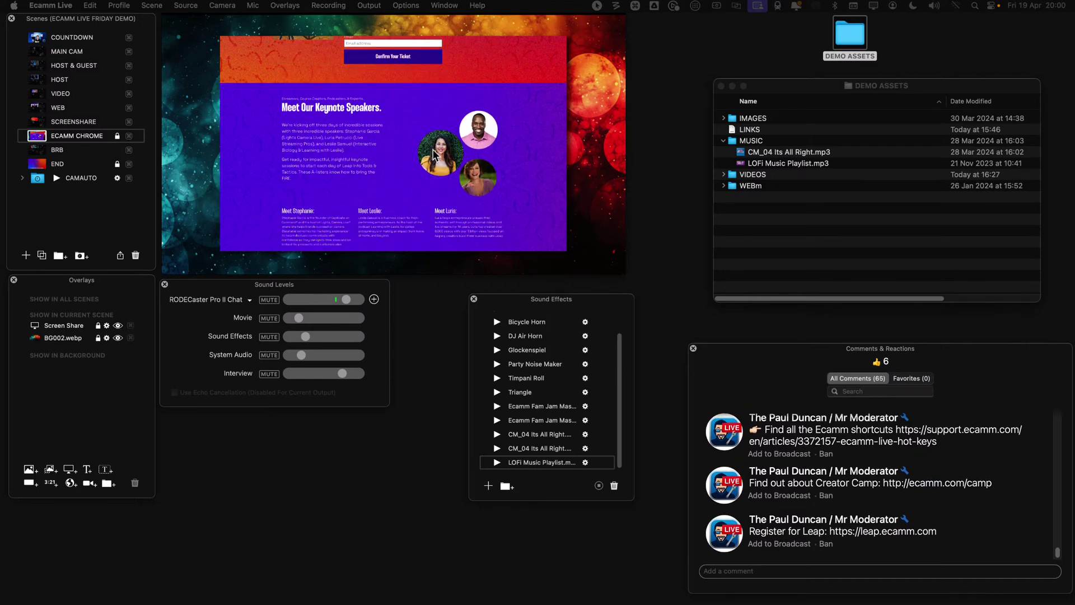
scroll(433, 149, down, 5)
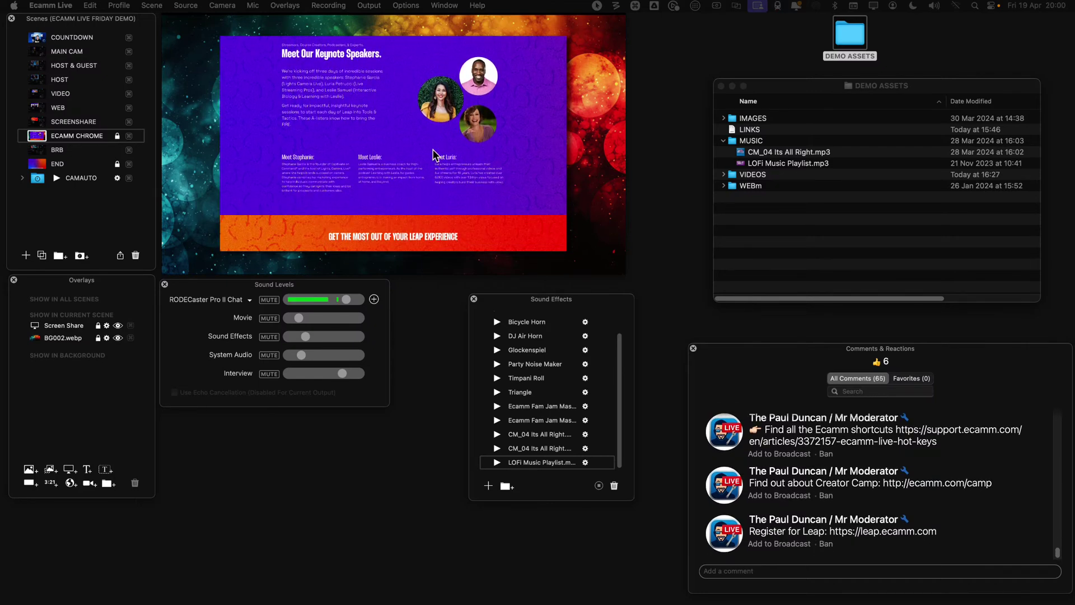
scroll(434, 154, down, 4)
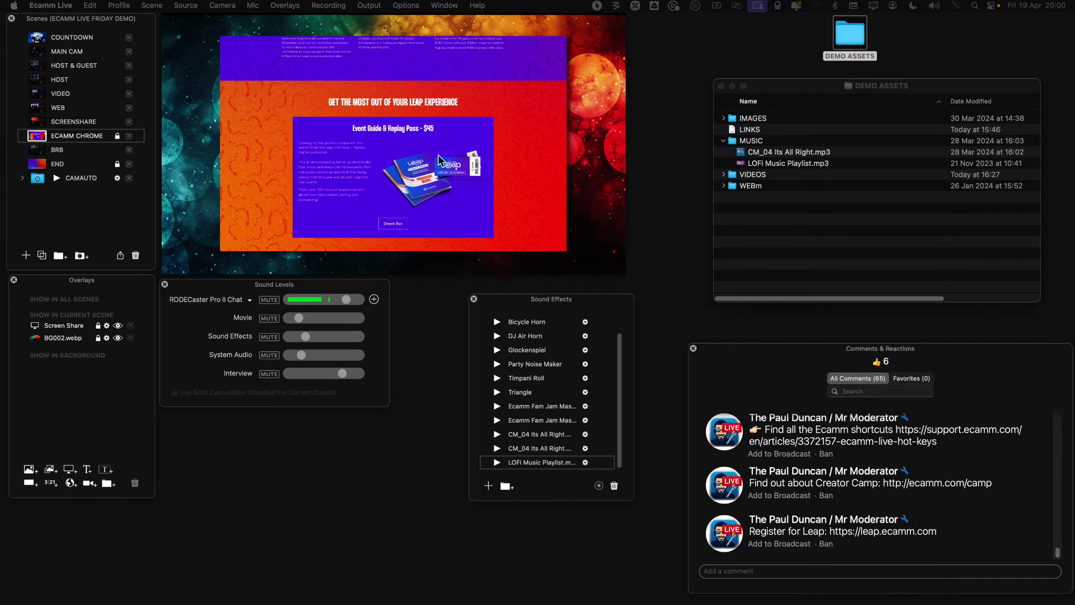
scroll(435, 154, up, 15)
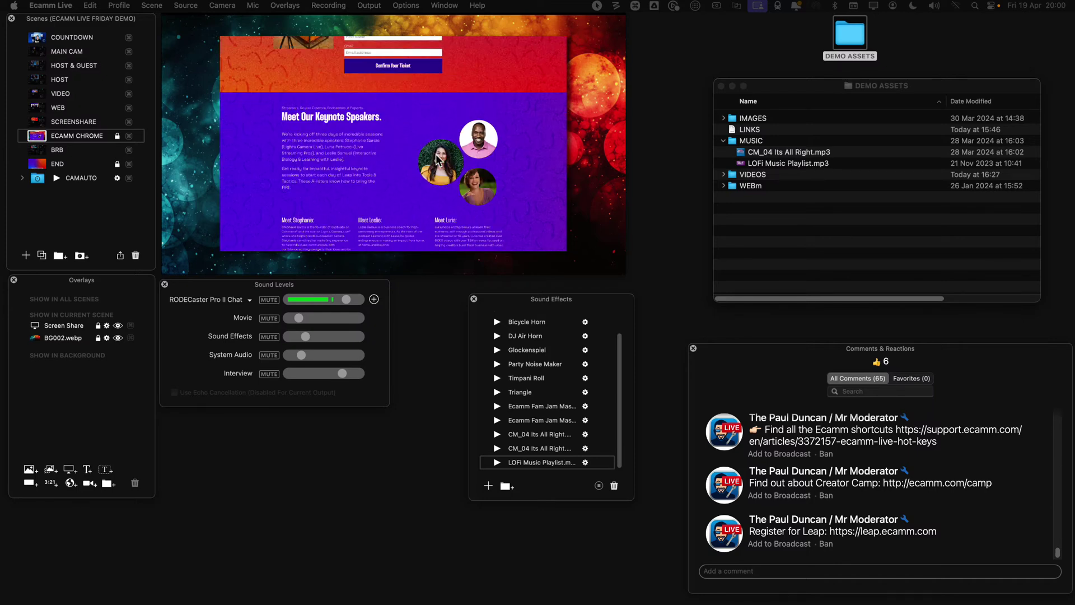
scroll(437, 160, up, 1)
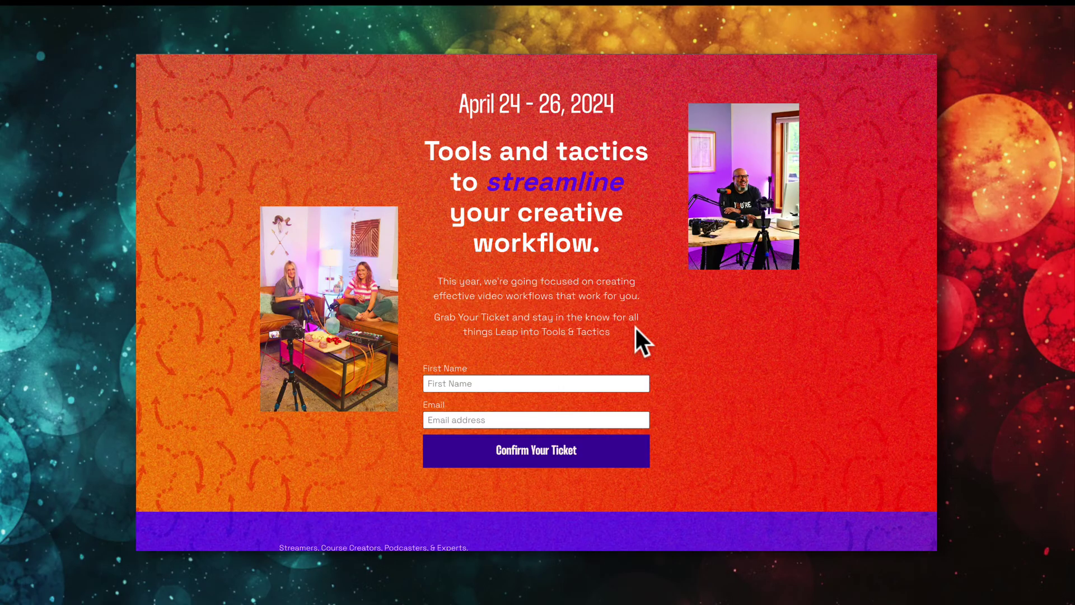
scroll(297, 233, up, 3)
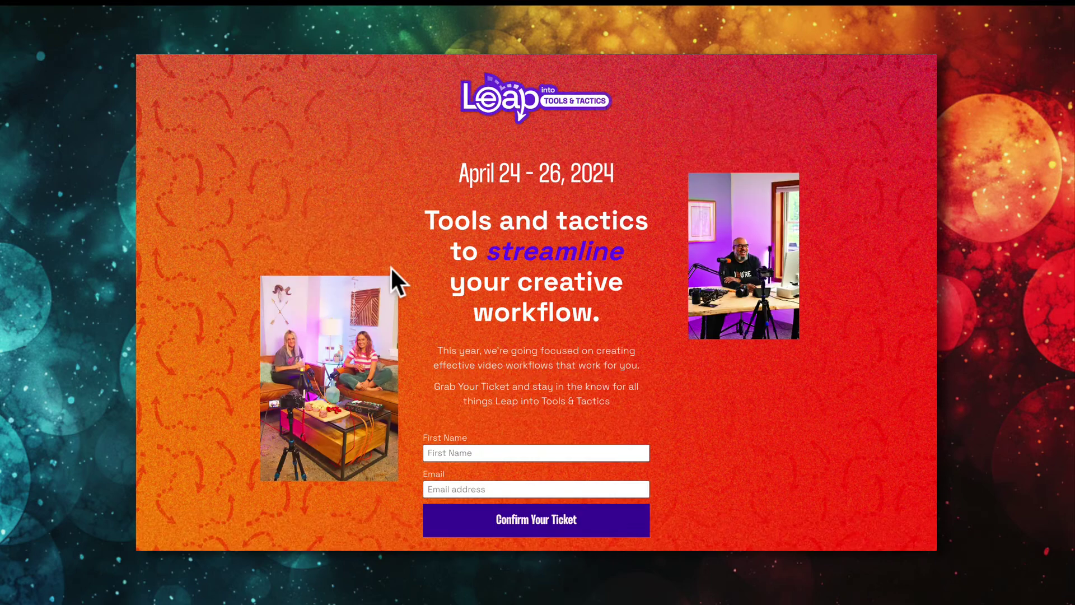